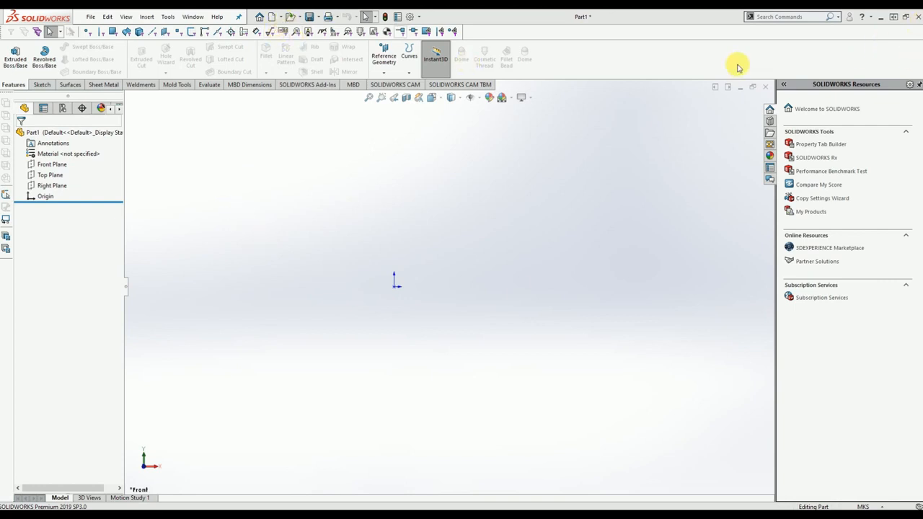
Close the open part and create a new part document
click(766, 86)
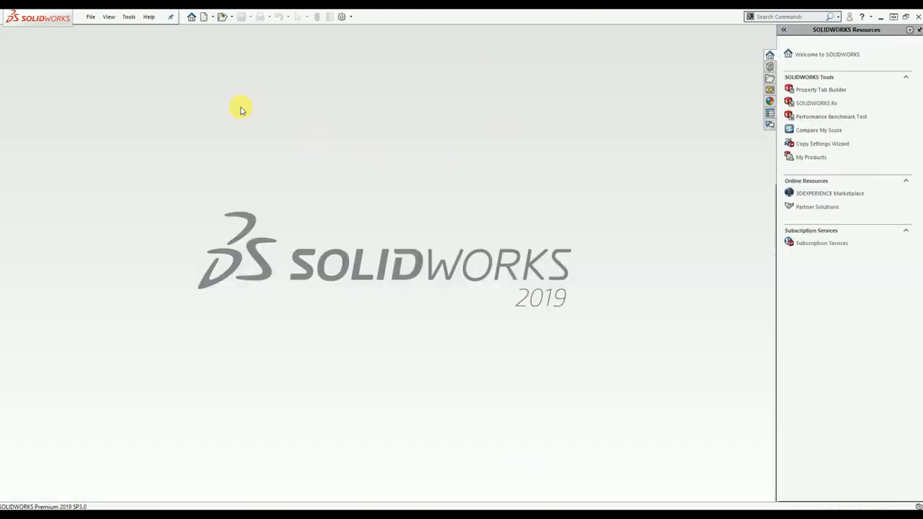
click(204, 20)
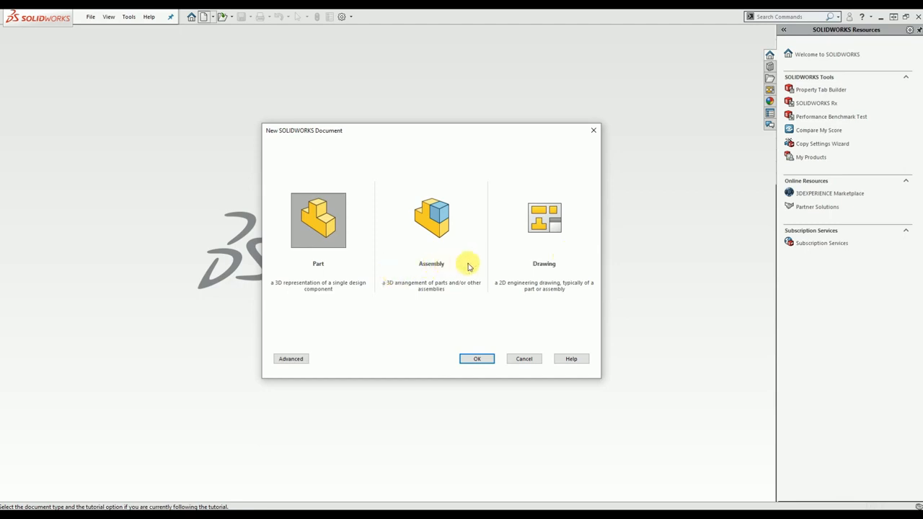
click(478, 359)
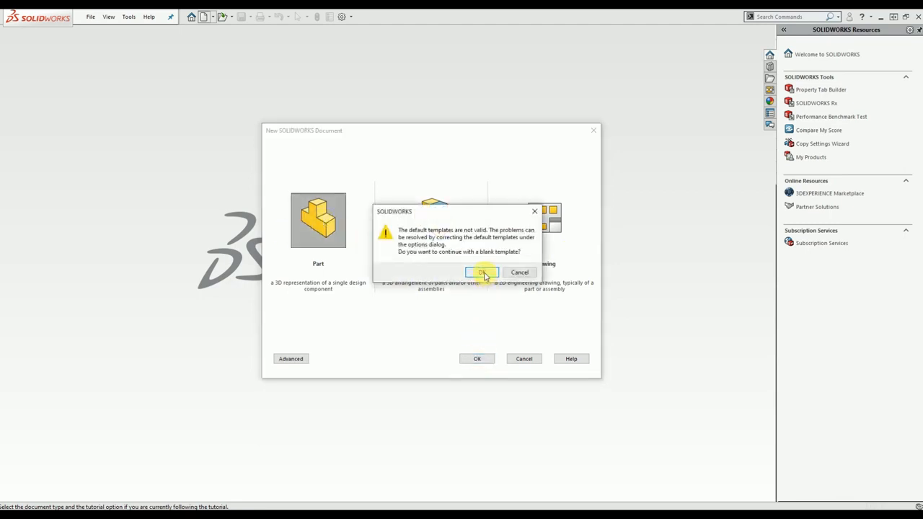
click(536, 211)
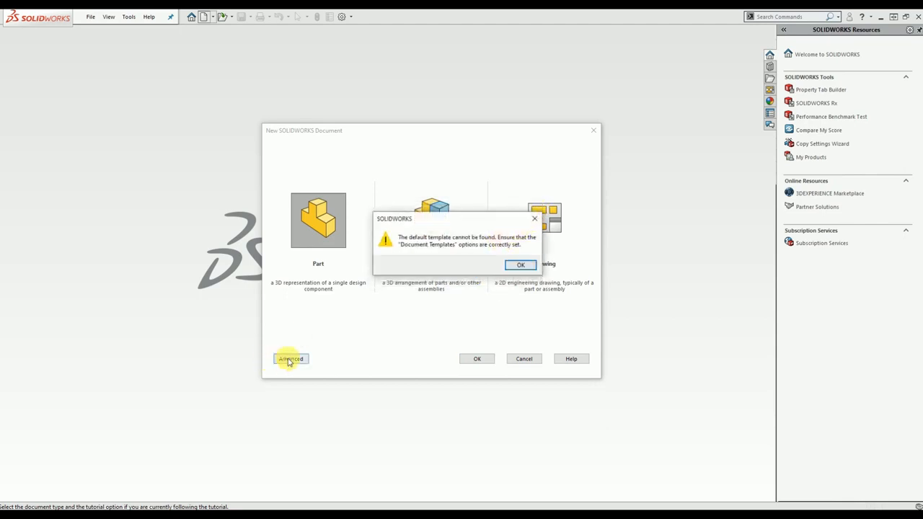
click(522, 264)
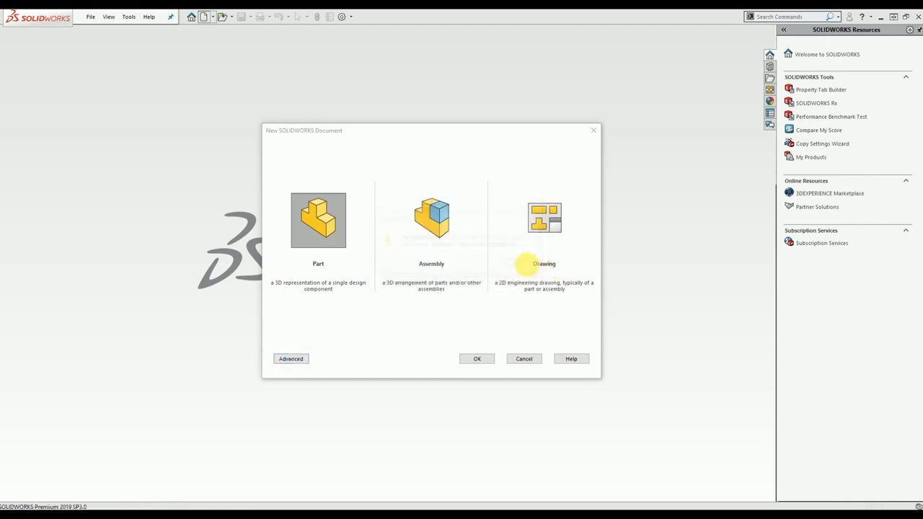
click(291, 359)
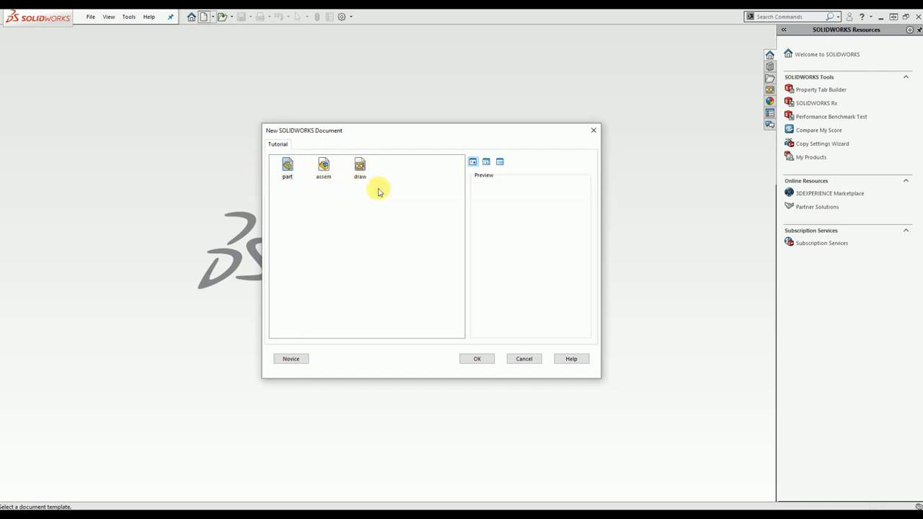
click(383, 211)
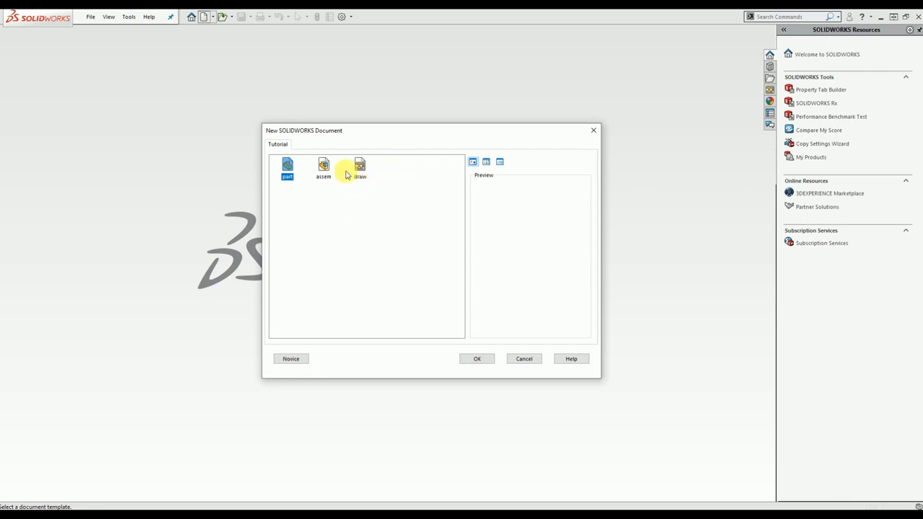
click(293, 359)
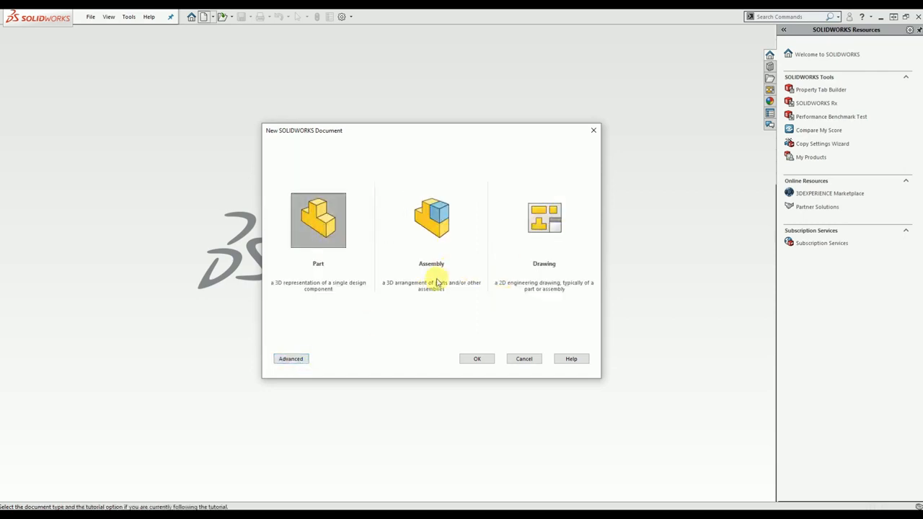
click(477, 360)
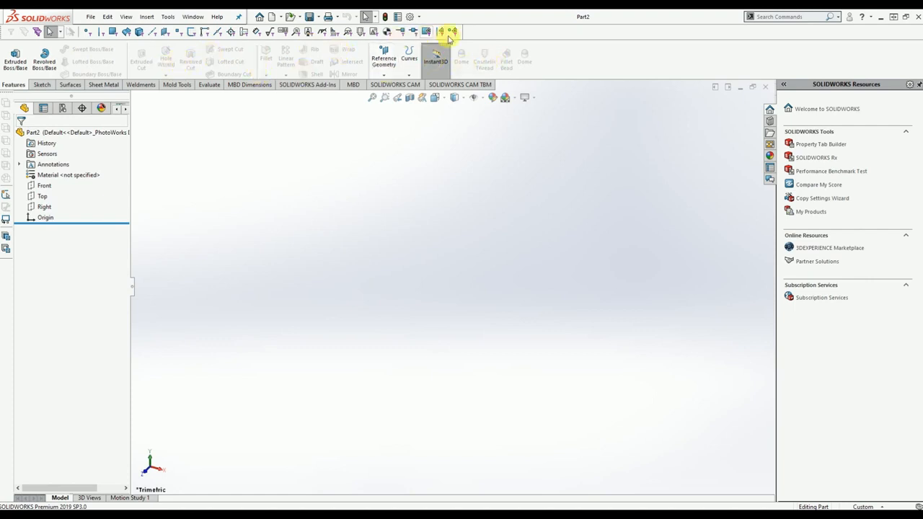
Examine the Front, Top and Right planes and the origin, and look over the Design Library before returning to SOLIDWORKS Resources
click(815, 17)
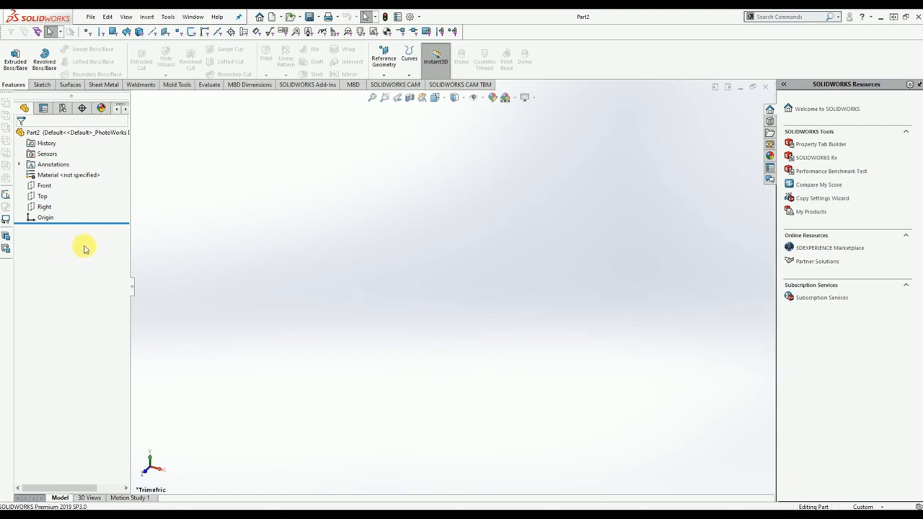
click(45, 186)
click(43, 196)
click(44, 207)
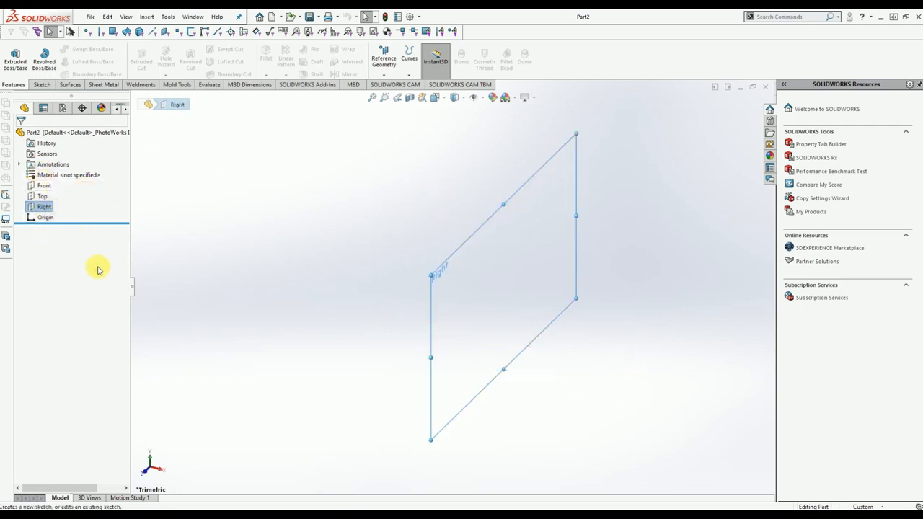
click(45, 218)
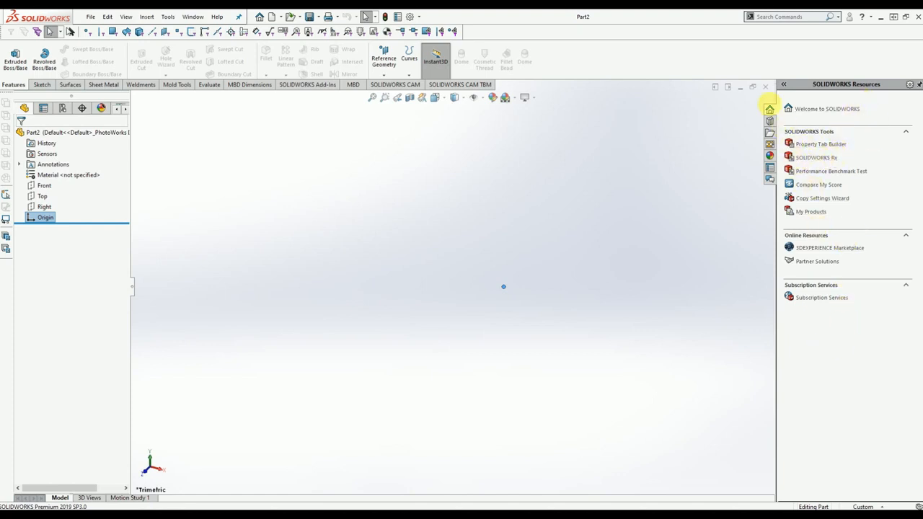
click(770, 121)
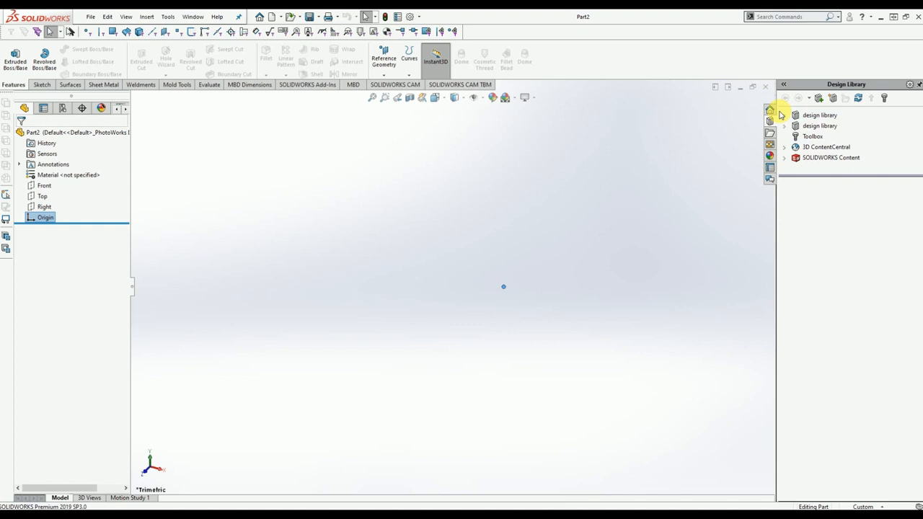
click(771, 112)
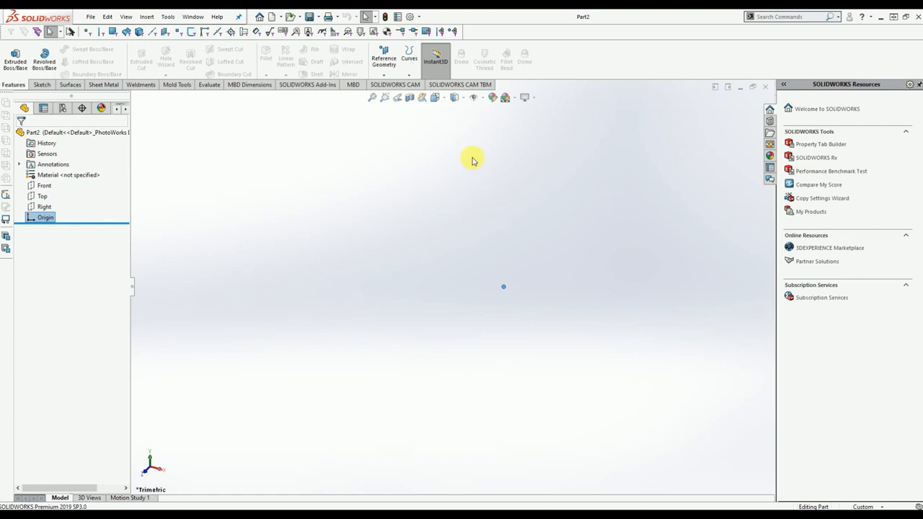
click(610, 137)
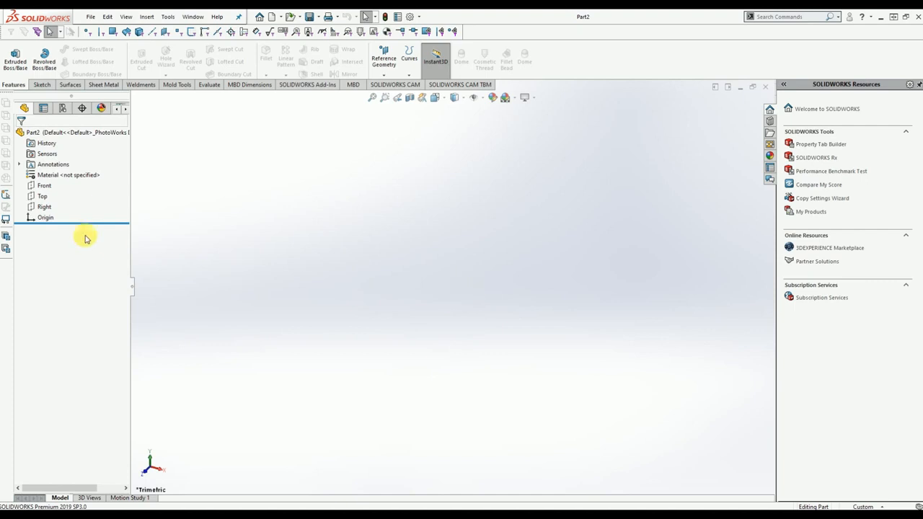
Highlight the Top, Right and Front planes one at a time to compare their orientations, and clear the selection
click(42, 196)
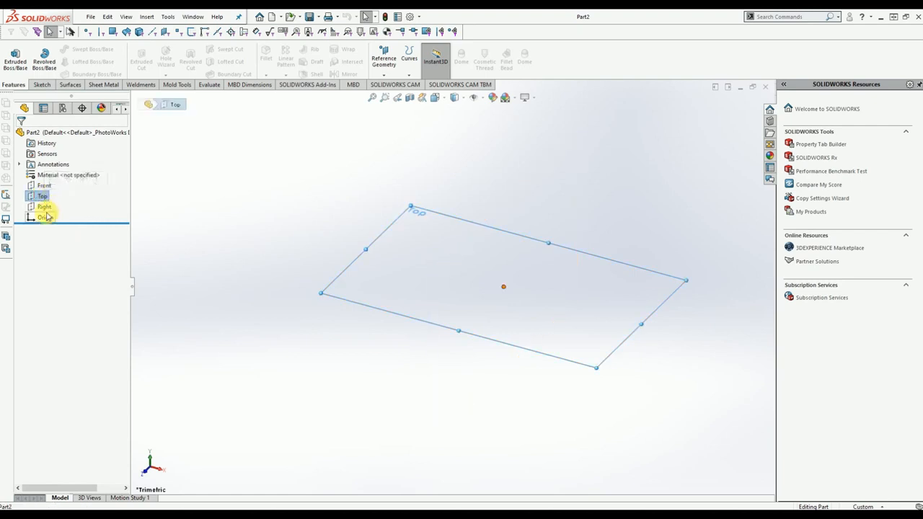
click(45, 208)
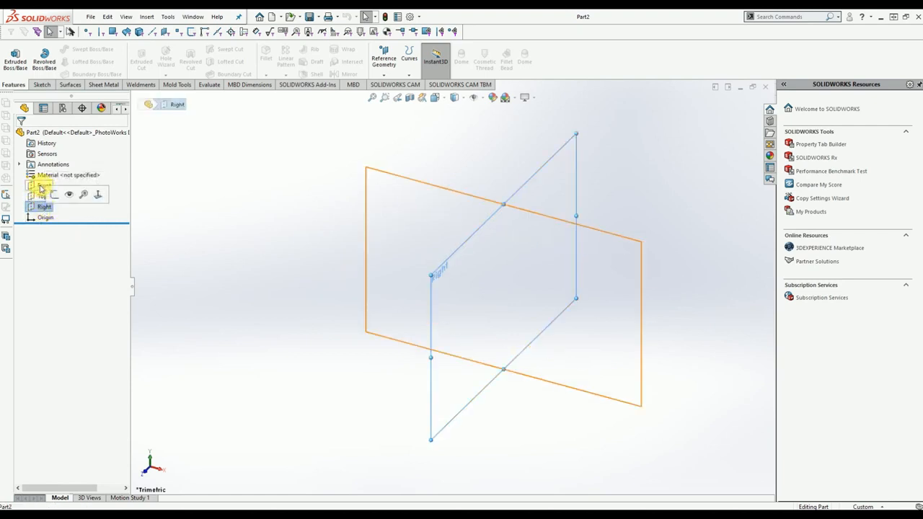
click(42, 186)
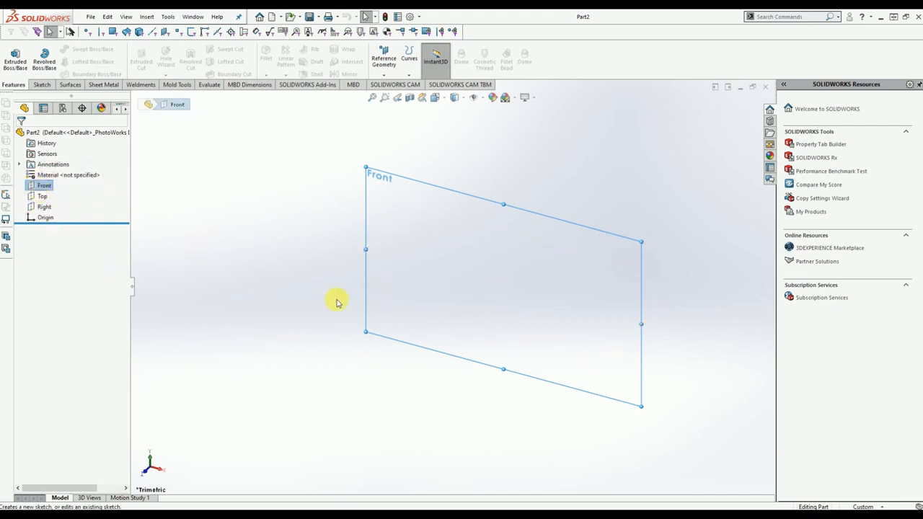
click(321, 181)
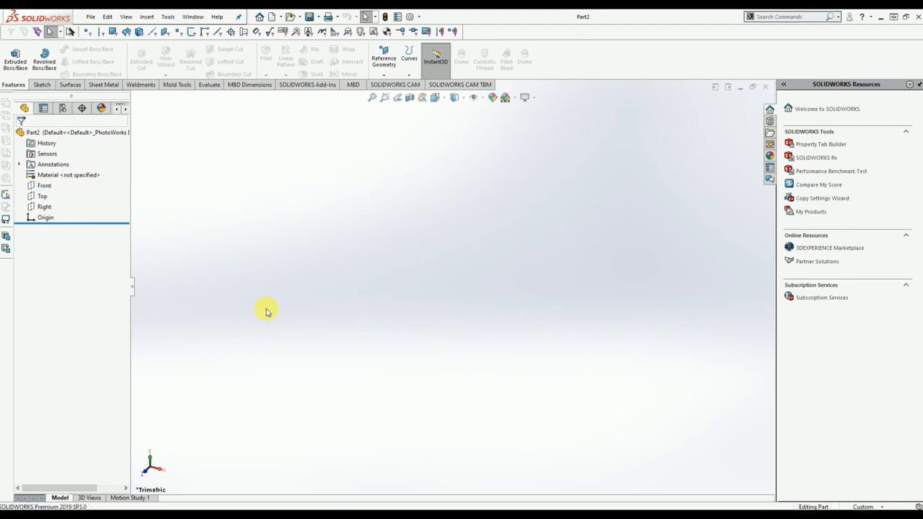
Show the Front, Top and Right planes together in the graphics area and inspect how they intersect
click(43, 186)
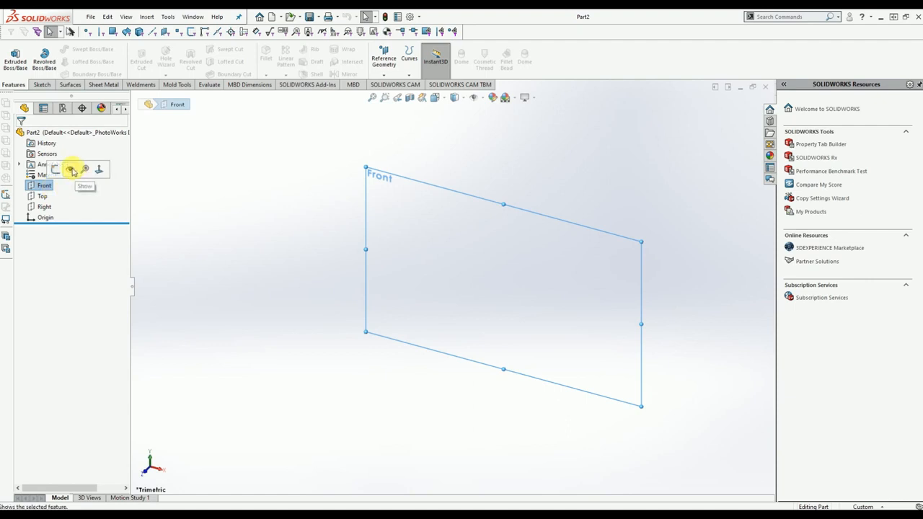
click(72, 171)
click(309, 167)
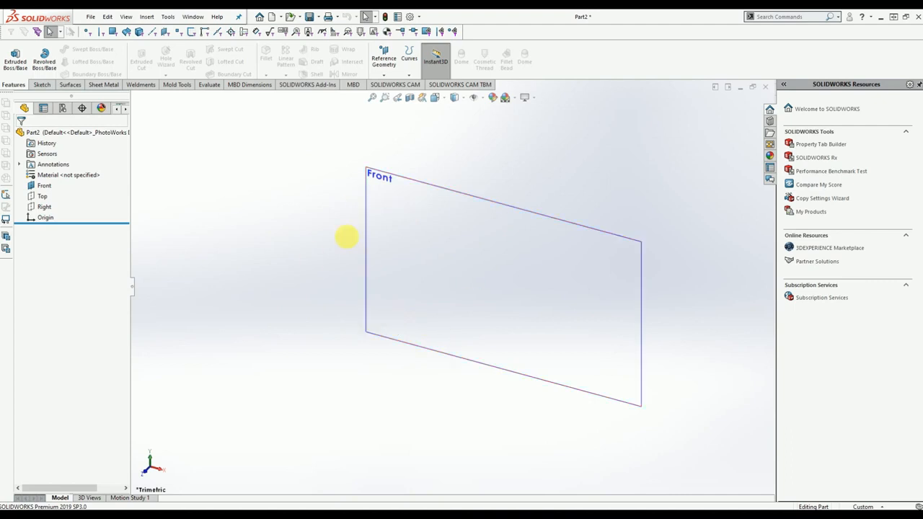
click(42, 196)
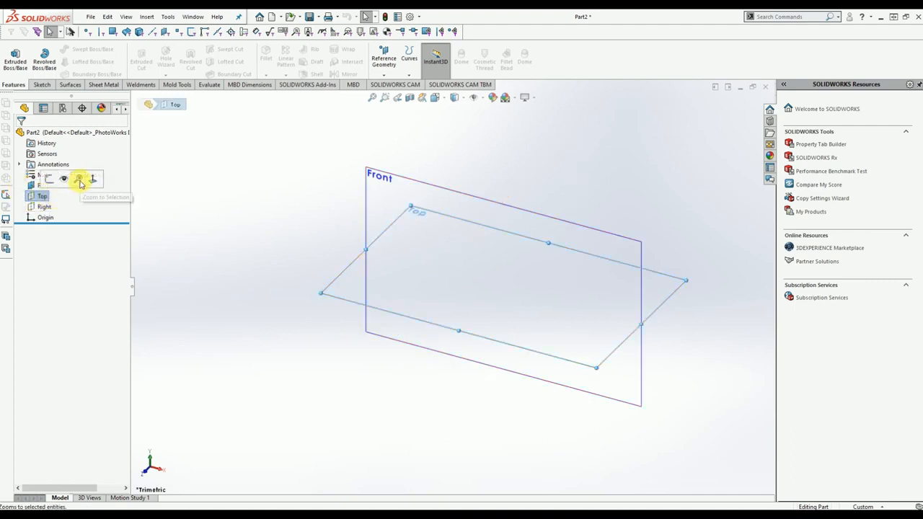
click(41, 207)
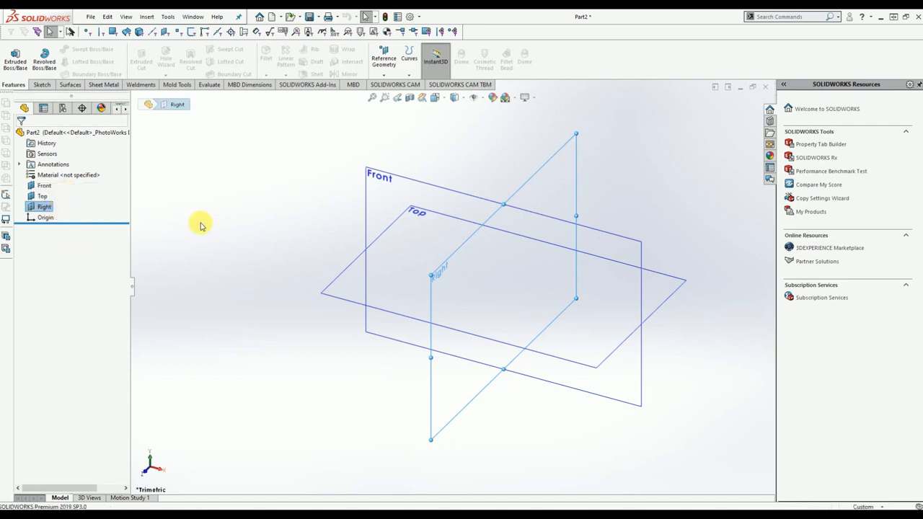
click(274, 210)
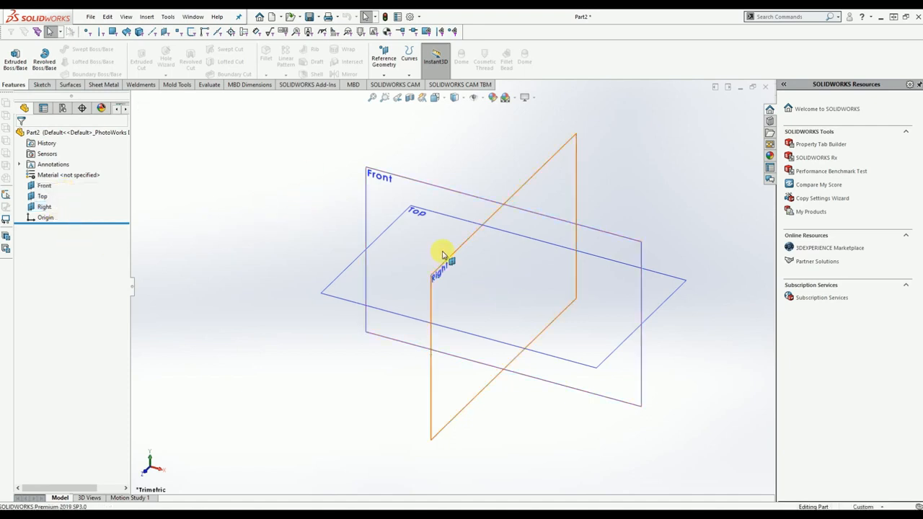
middle_drag(411, 263, 419, 394)
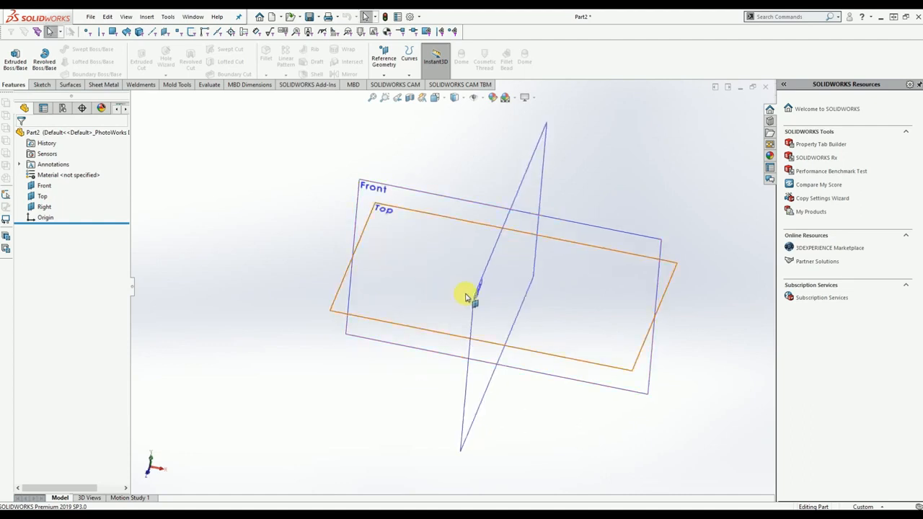
middle_drag(396, 315, 253, 323)
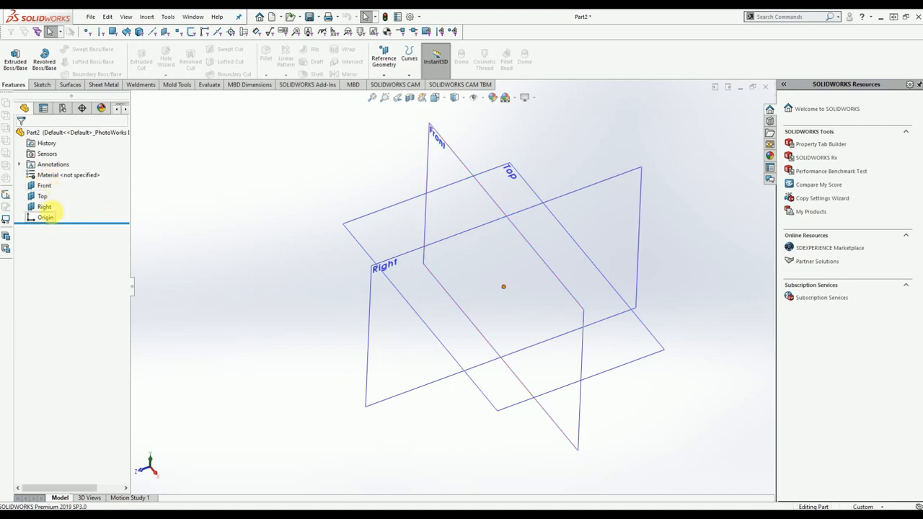
Hide the Right, Top and Front planes in the graphics area
click(41, 207)
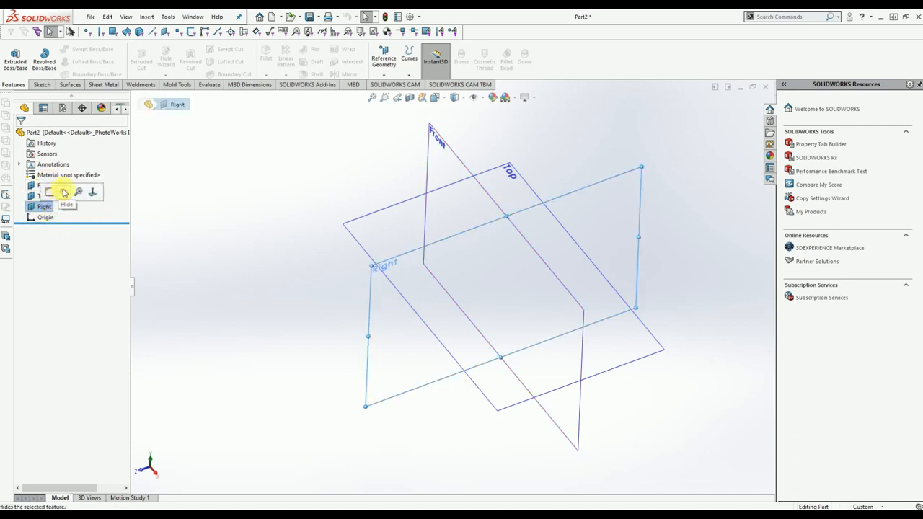
click(91, 198)
click(41, 196)
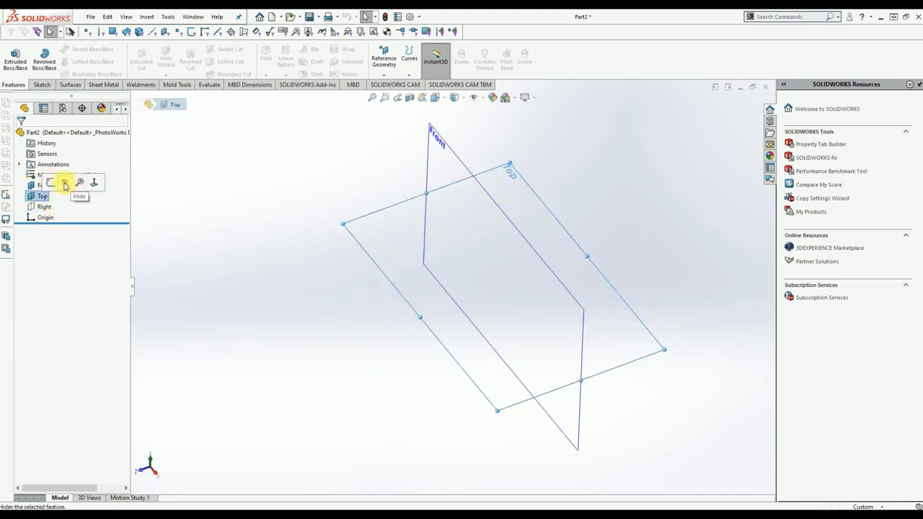
click(43, 185)
click(209, 202)
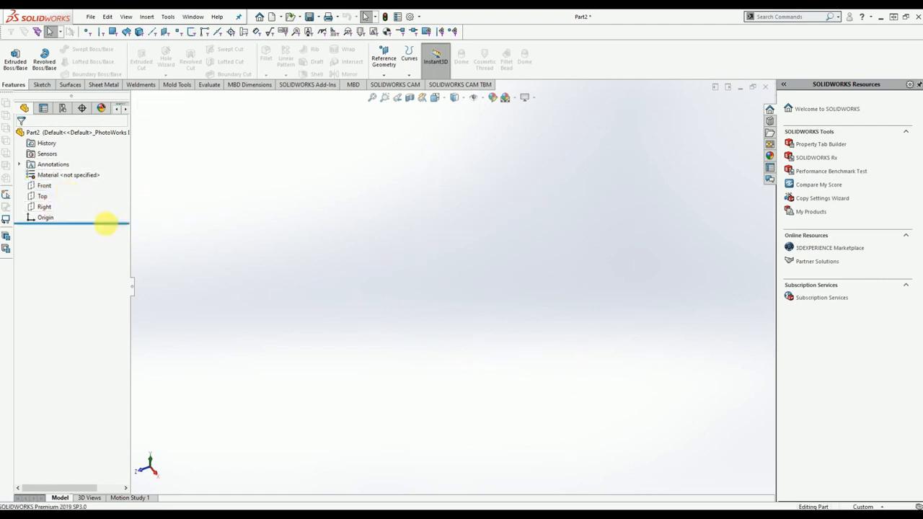
Start a new sketch on the Front plane
click(30, 187)
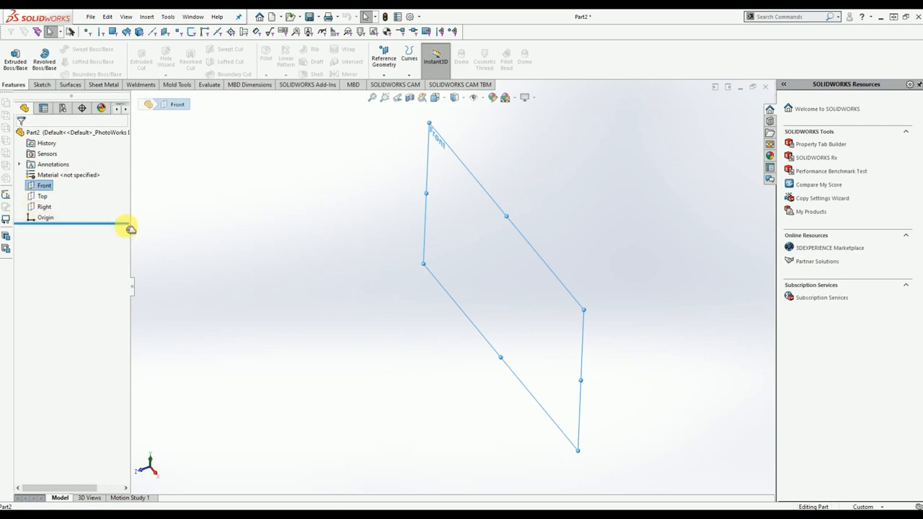
click(42, 85)
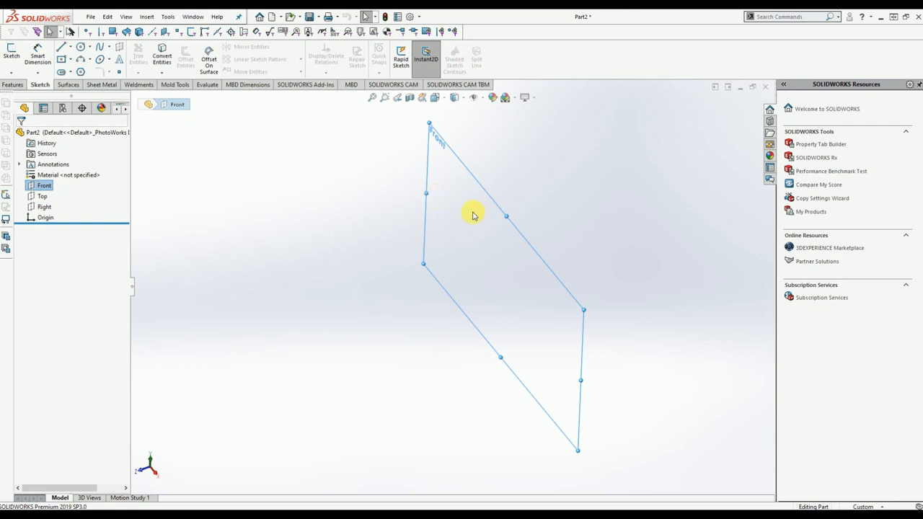
click(11, 54)
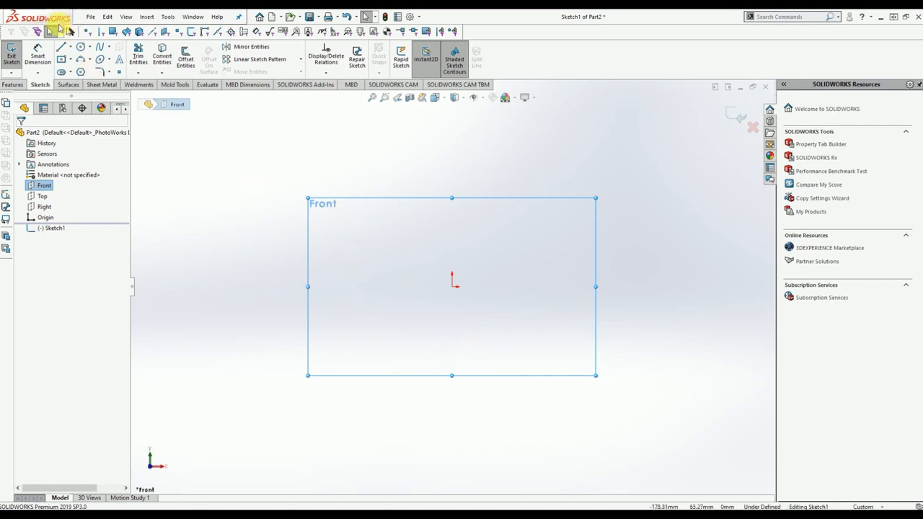
Draw a line chain from the origin: a horizontal line about 98 mm long, followed by five slanted lines looping counterclockwise to below the origin
click(62, 47)
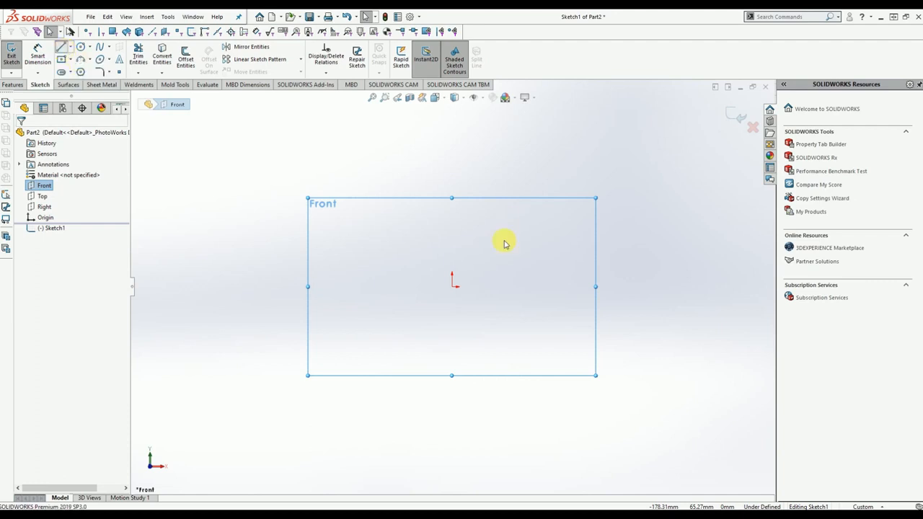
click(453, 287)
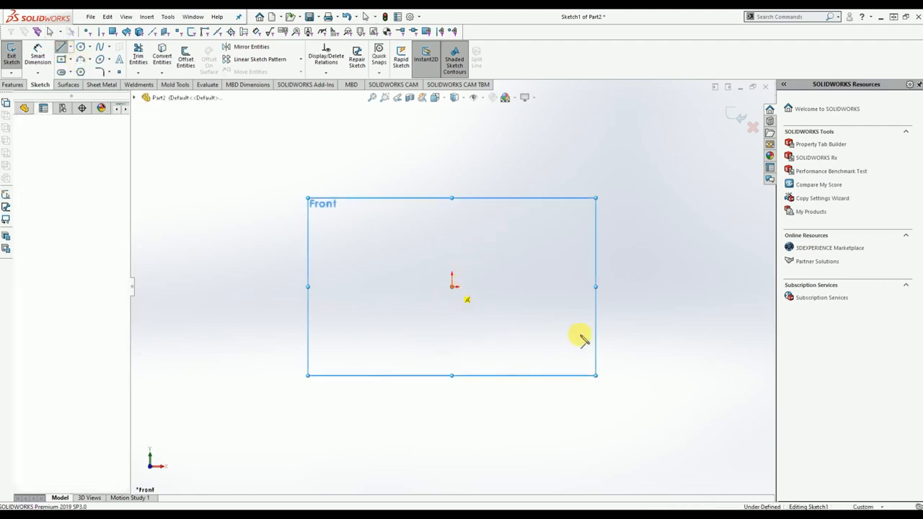
click(627, 287)
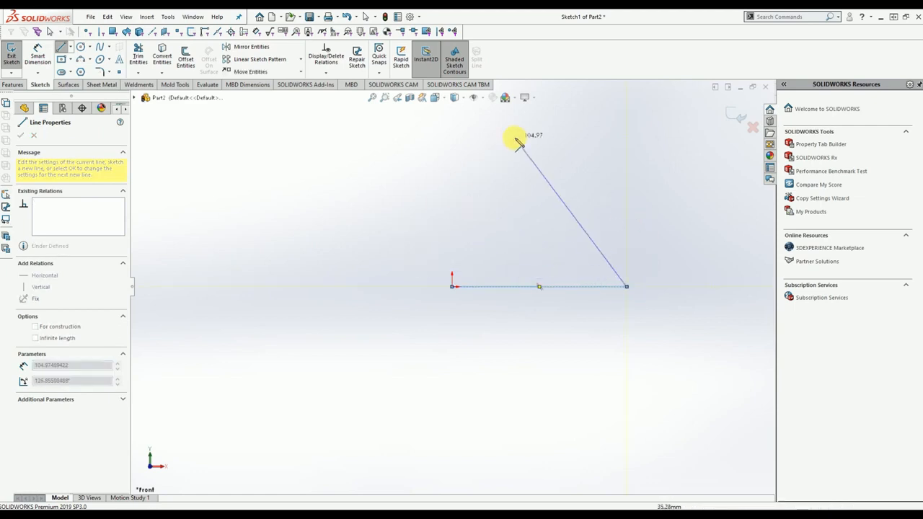
click(510, 150)
click(342, 163)
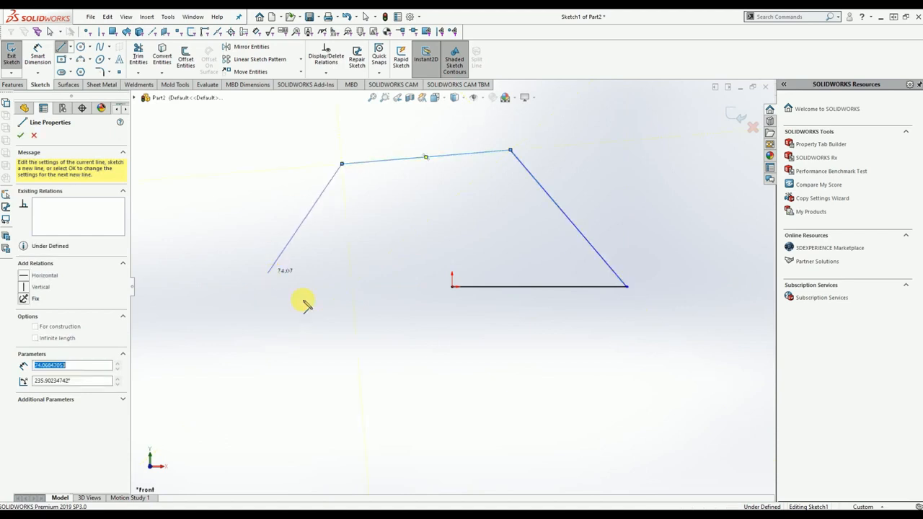
click(268, 272)
click(361, 356)
click(323, 414)
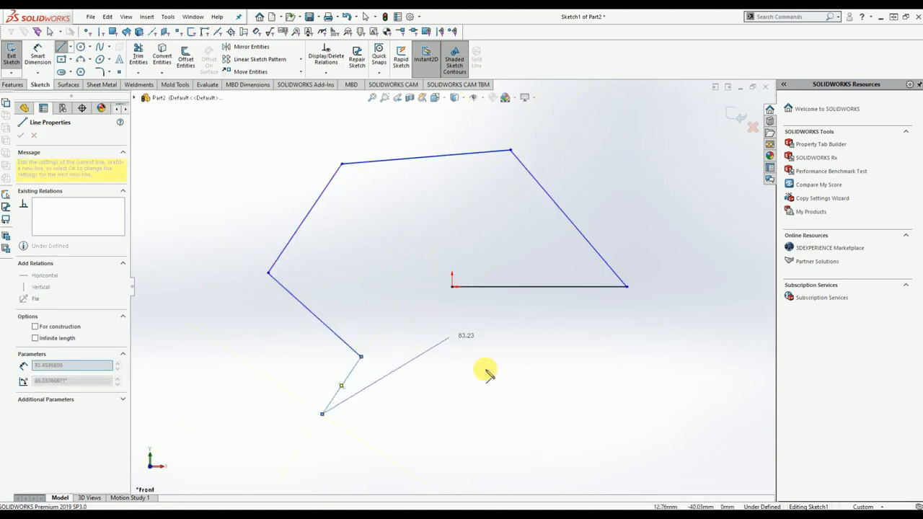
Continue the chain with a long horizontal line, a vertical line up and a short horizontal line to the right, and leave it open
click(520, 414)
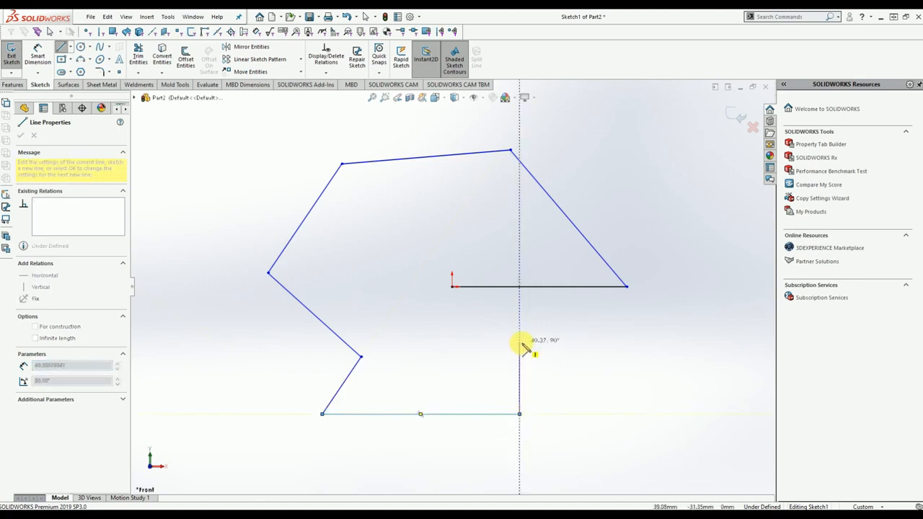
click(520, 342)
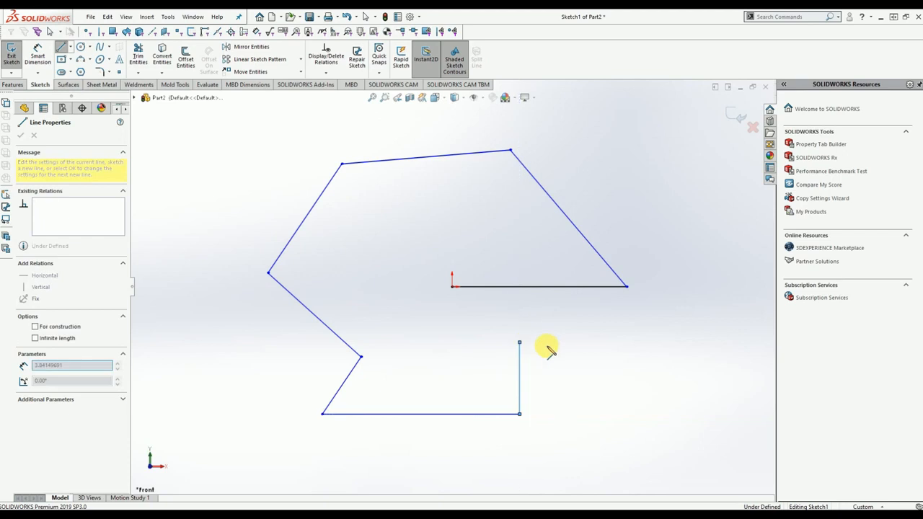
click(611, 342)
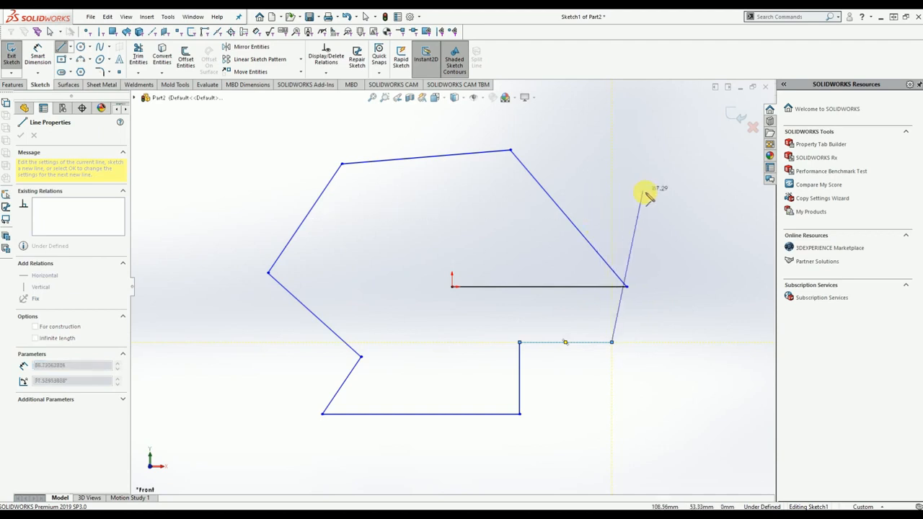
key(Escape)
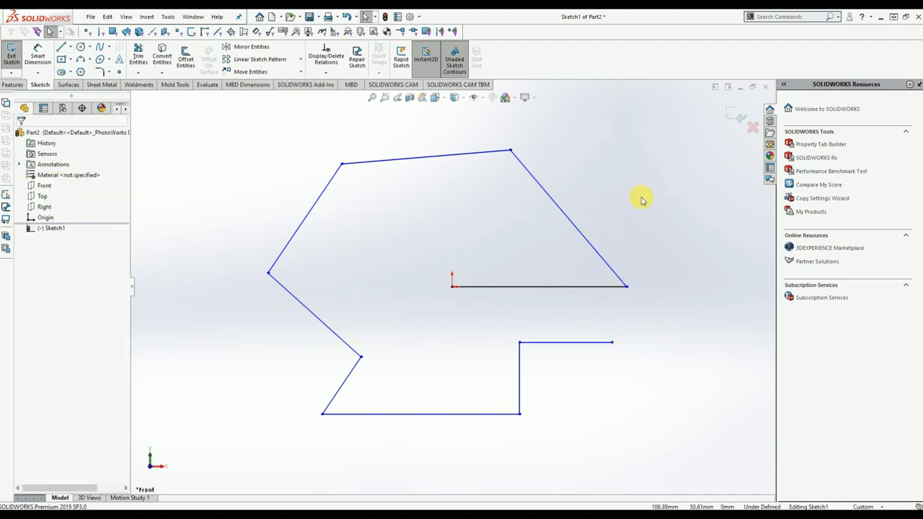
click(61, 47)
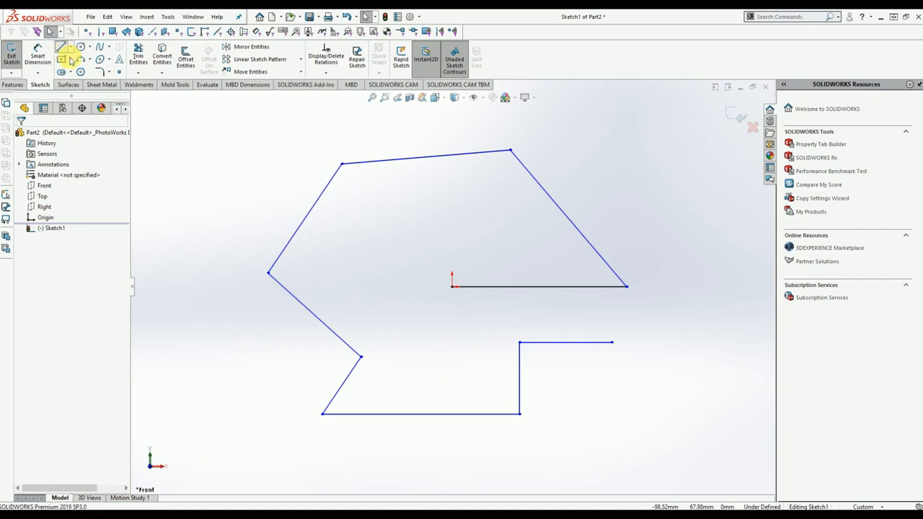
right_click(278, 151)
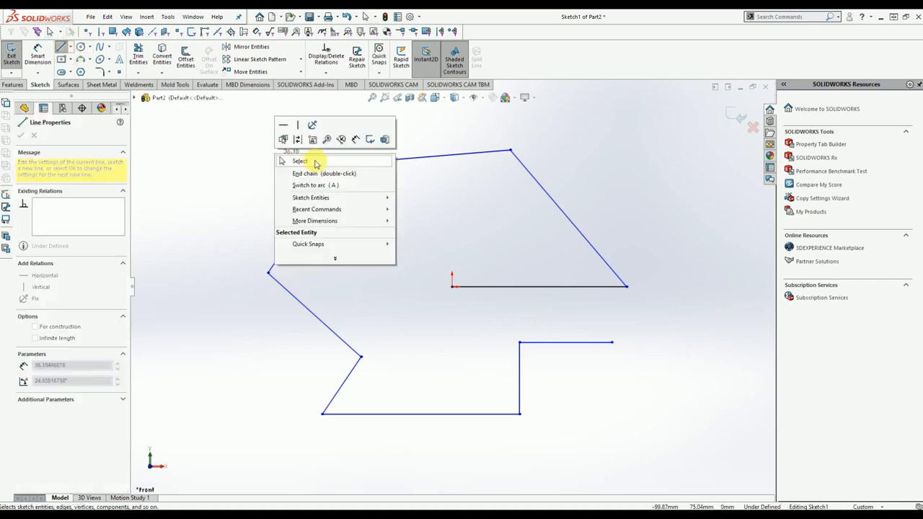
click(303, 161)
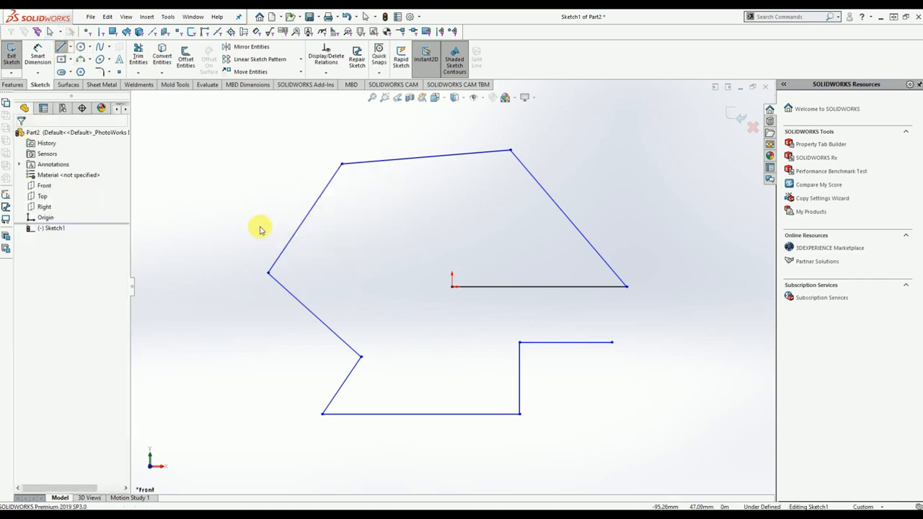
Draw a separate, nearly vertical single line beyond the profile's upper-left side
click(61, 47)
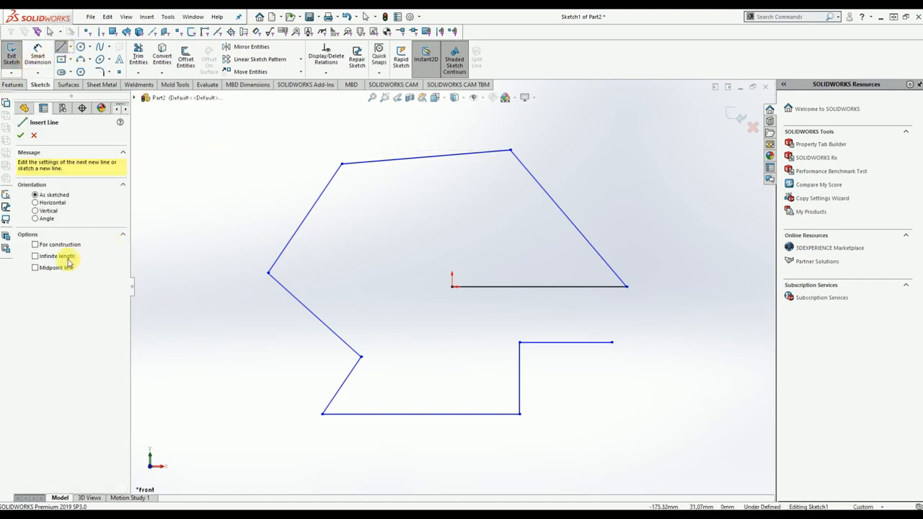
click(248, 127)
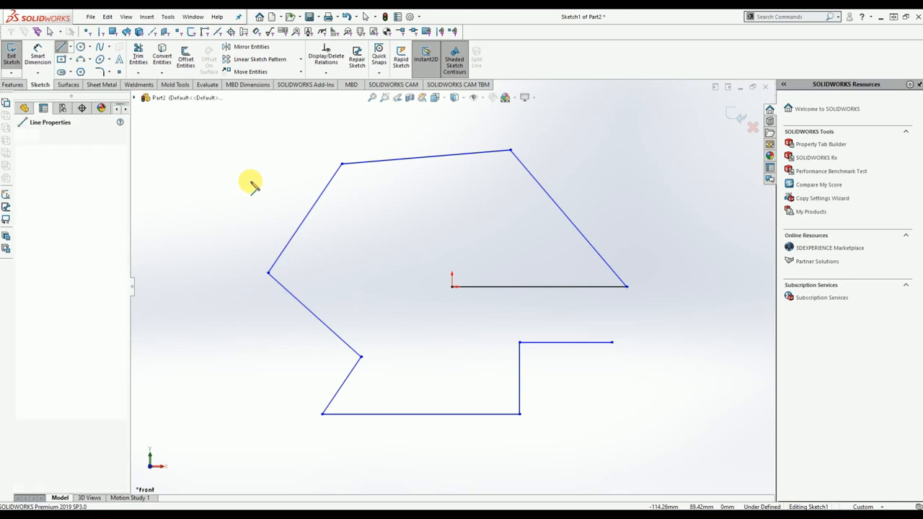
click(245, 202)
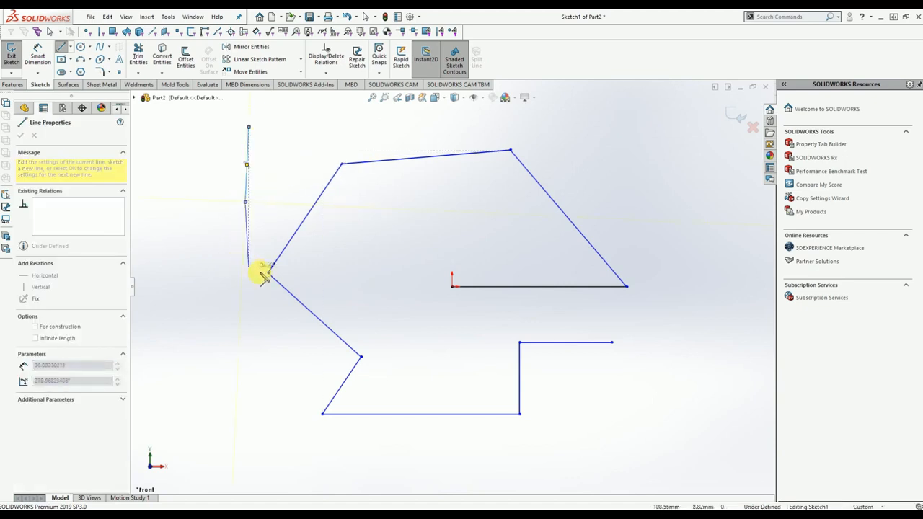
key(Escape)
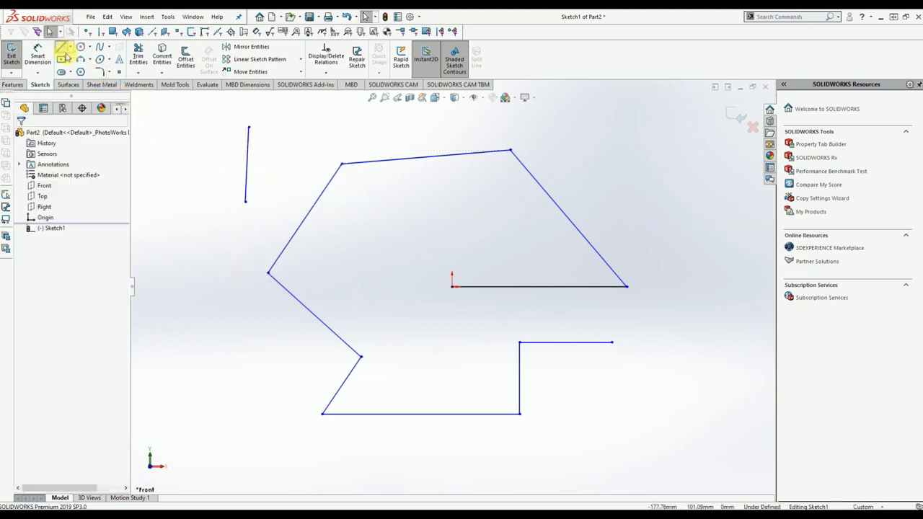
Draw two connected construction lines, one horizontal crossing the profile's left side and one vertical rising from its right end
click(61, 47)
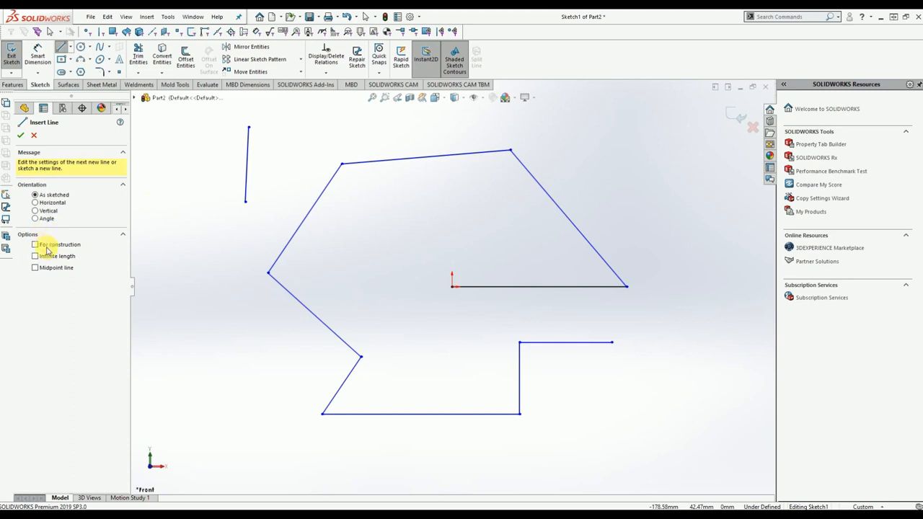
drag(189, 309, 370, 309)
click(371, 310)
click(370, 197)
key(Escape)
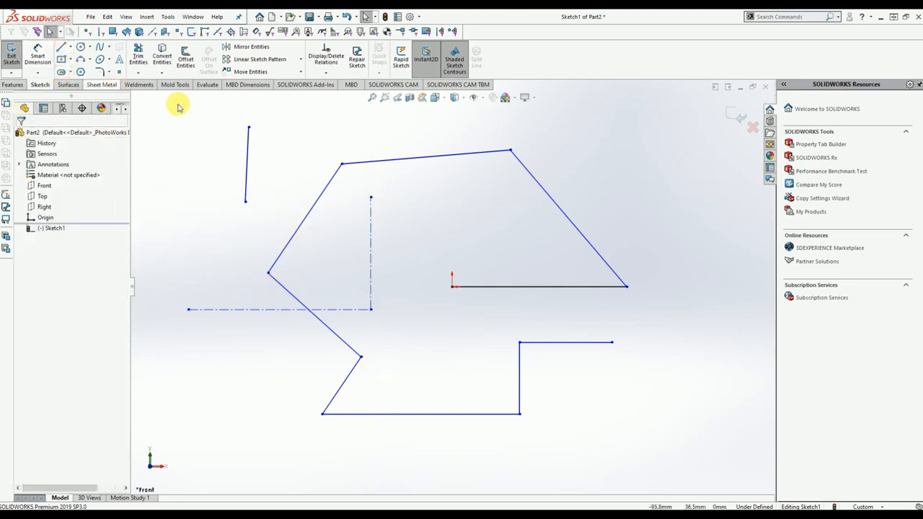
Orbit the sketch to view it from different angles, and restore the view normal to the sketch plane
middle_drag(427, 442, 360, 387)
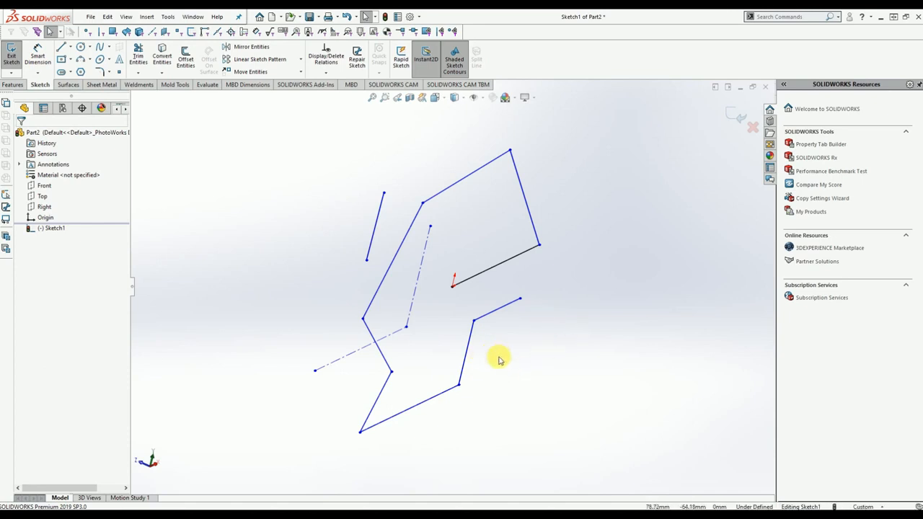
mouse_move(529, 365)
middle_down()
mouse_move(515, 315)
mouse_move(423, 336)
mouse_move(447, 343)
mouse_move(476, 385)
mouse_move(461, 413)
middle_up()
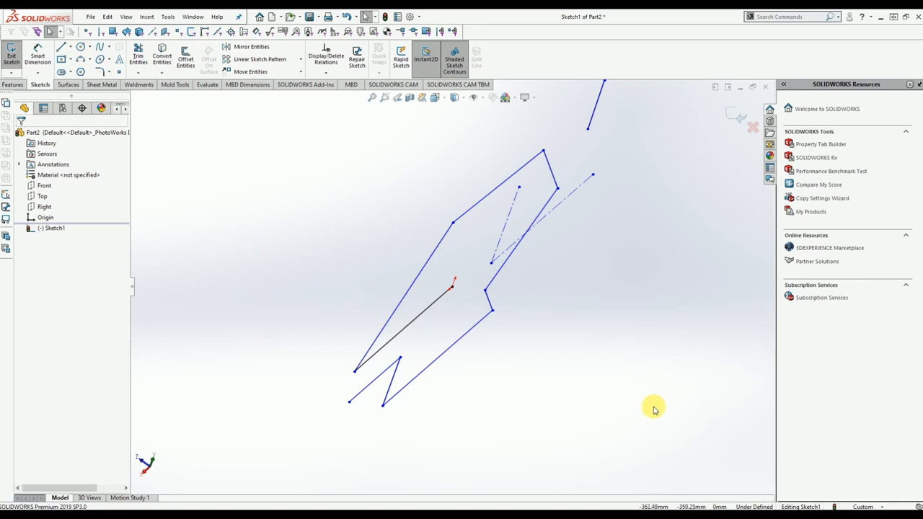
key(ctrl+1)
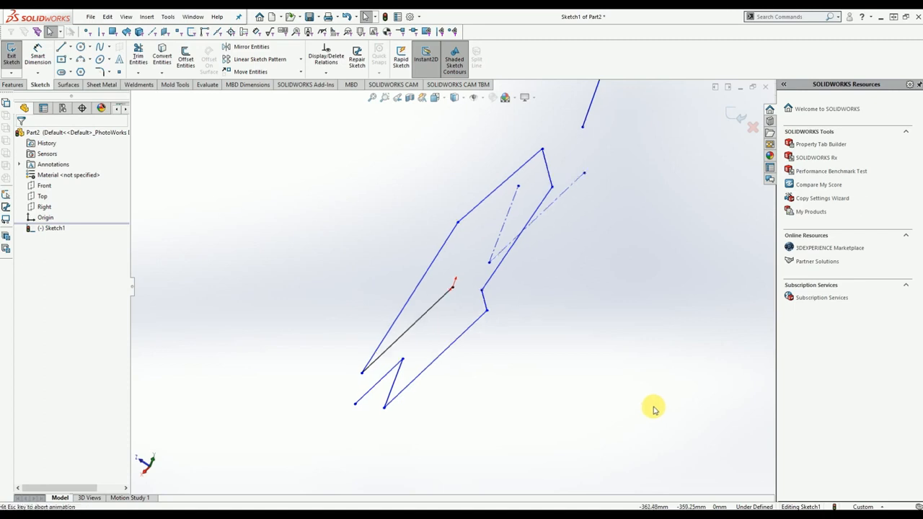
key(ctrl+shift+z)
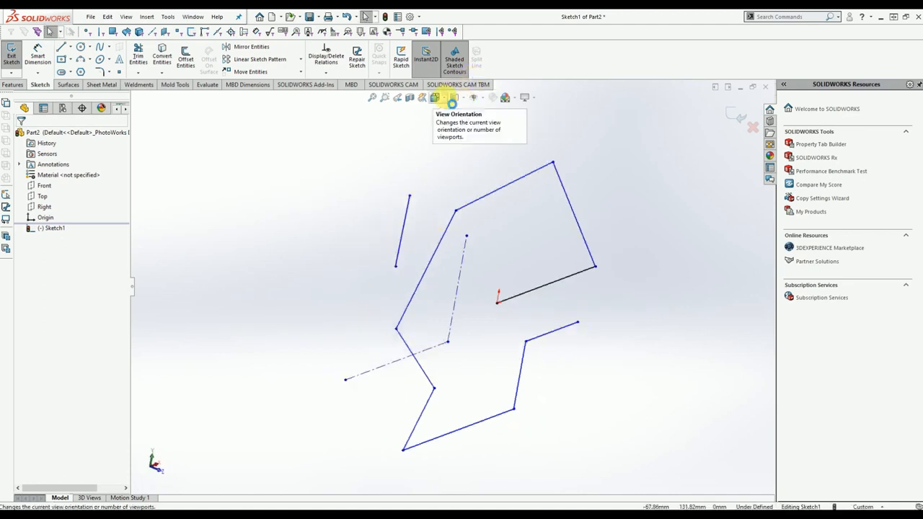
click(446, 99)
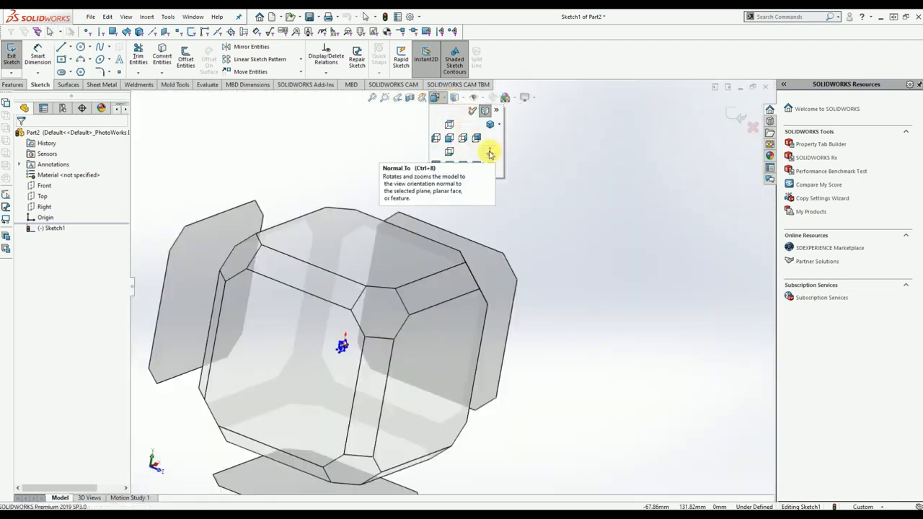
click(490, 153)
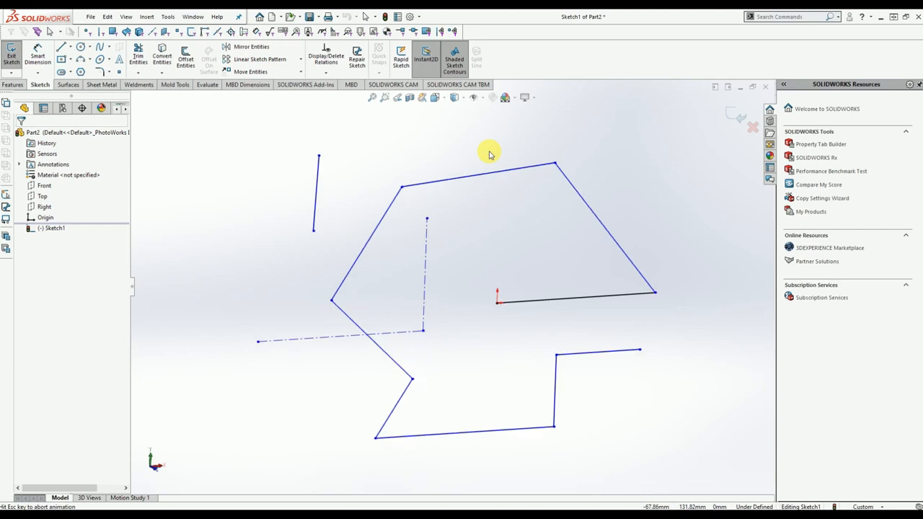
Dimension the horizontal line starting at the origin and set its length to 80 mm
click(43, 59)
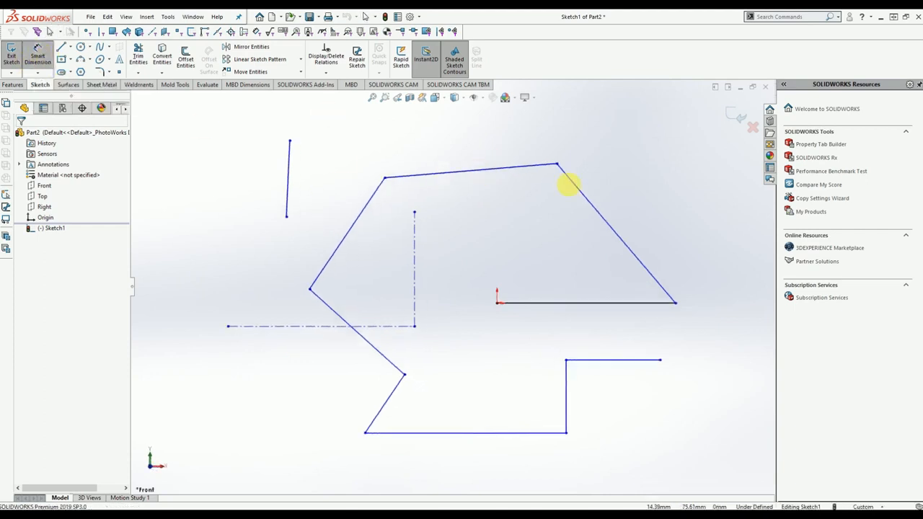
click(556, 323)
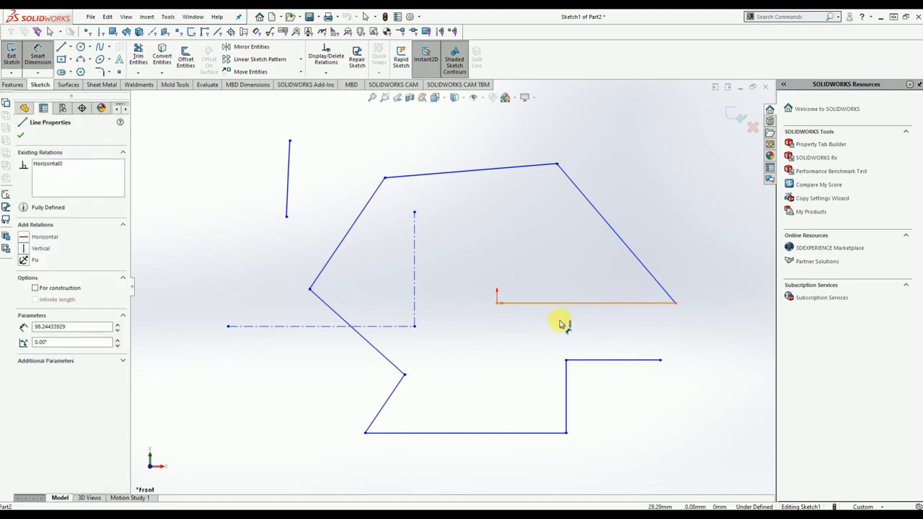
click(570, 322)
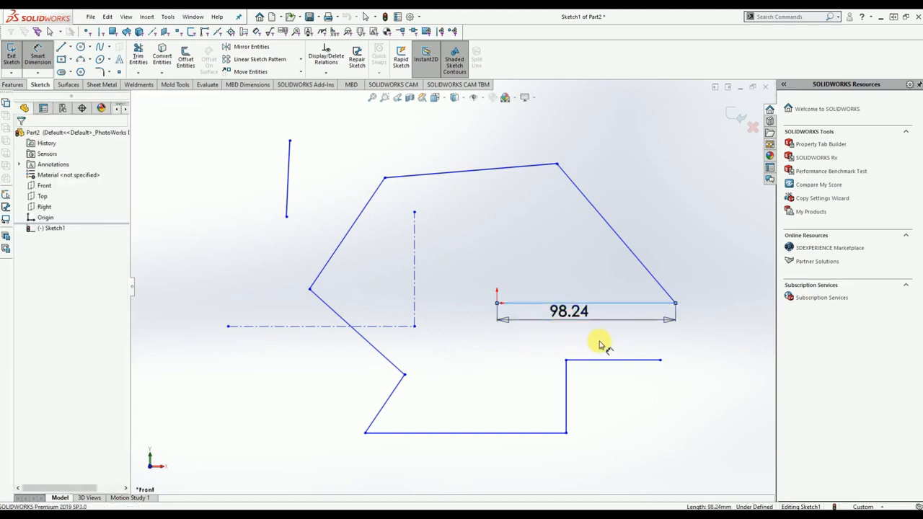
click(659, 314)
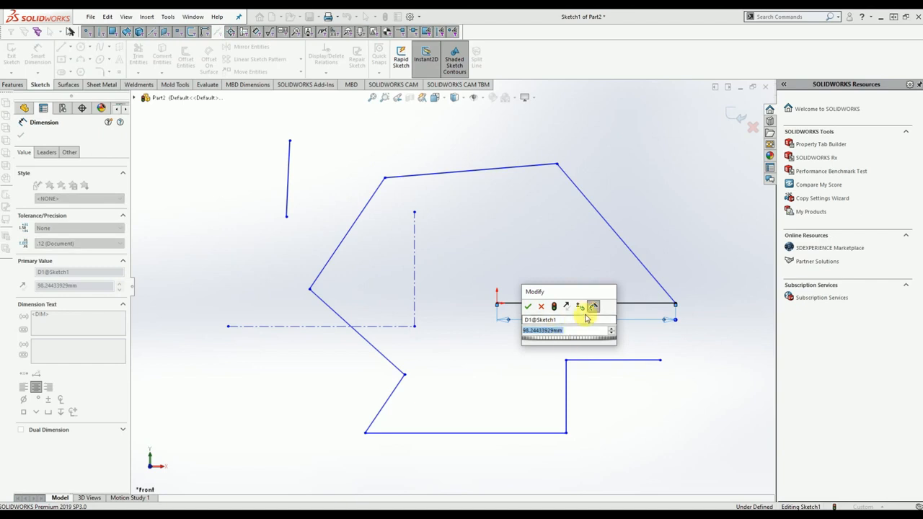
text(80)
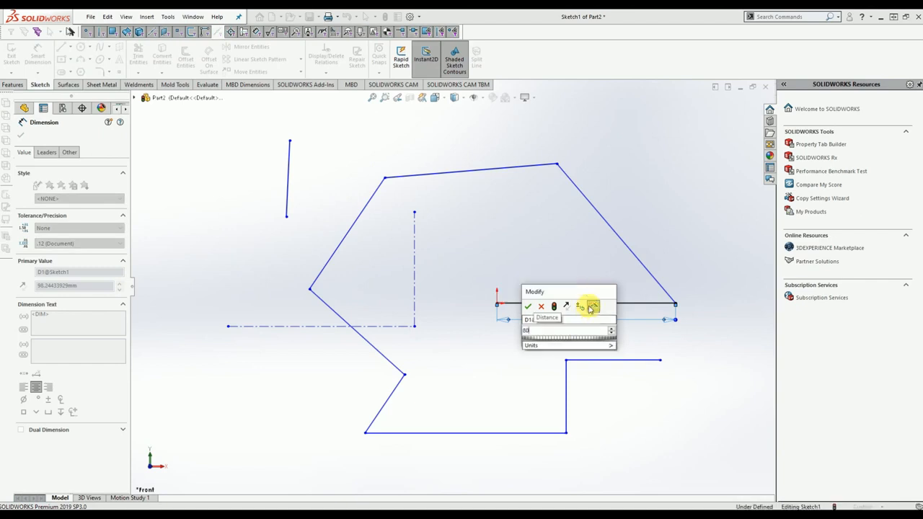
key(Return)
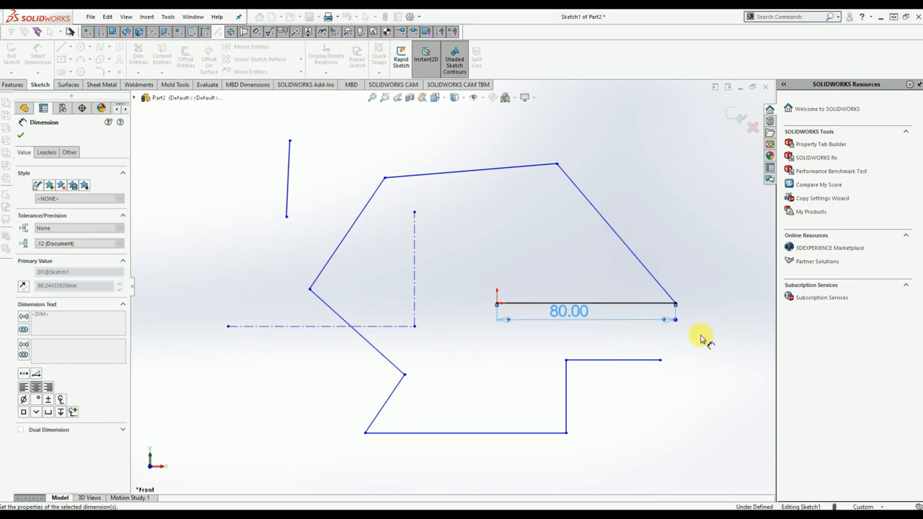
Dimension the angle between the 80 mm horizontal line and the slanted line meeting its right end, and set it to 45 degrees
click(659, 284)
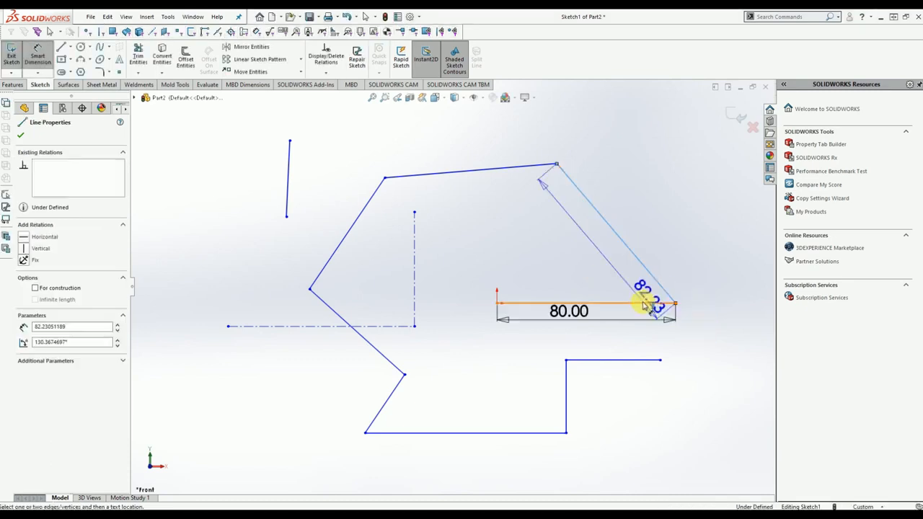
click(644, 304)
click(614, 277)
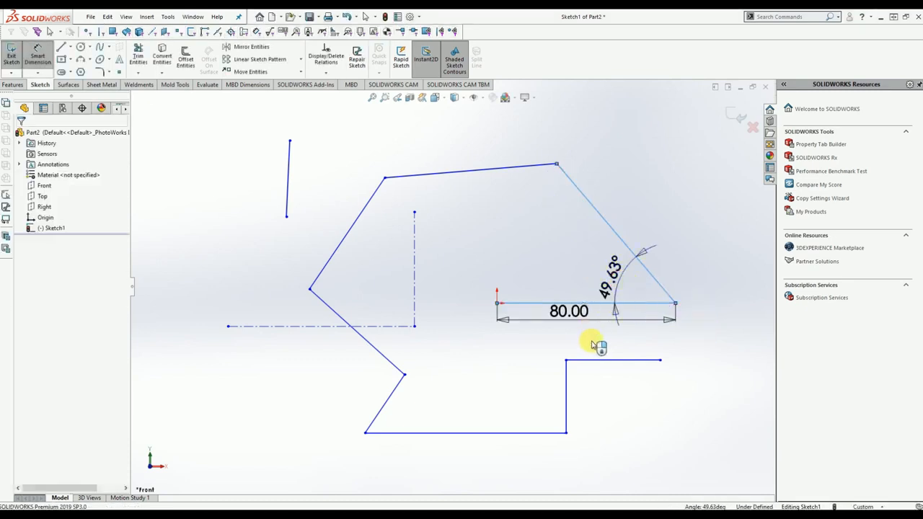
click(598, 341)
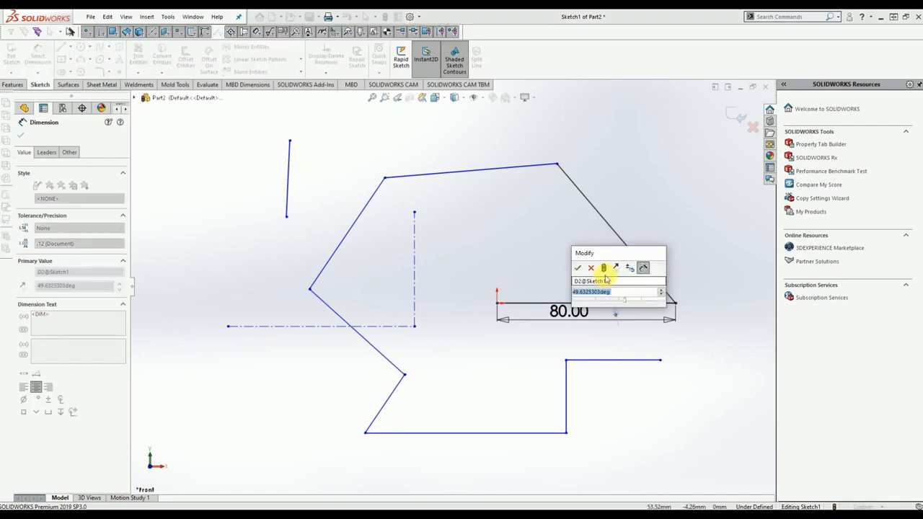
text(45)
key(Return)
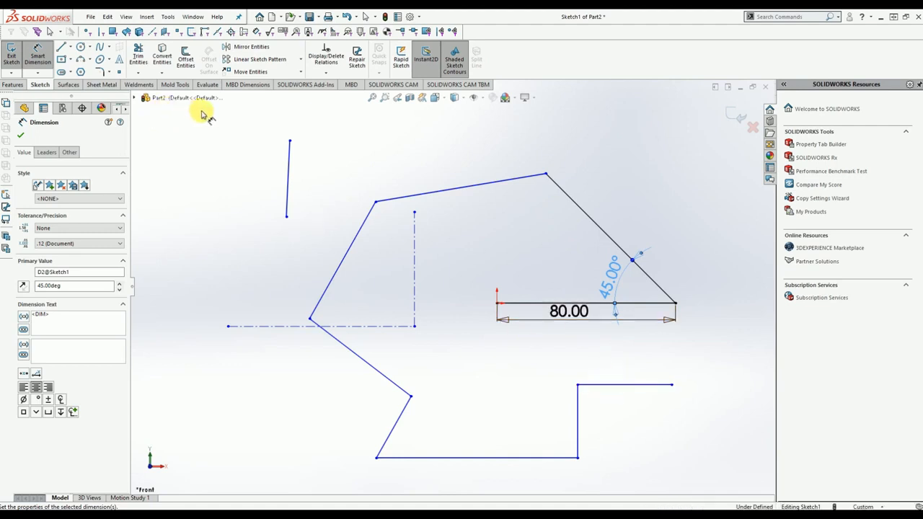
Draw a center-point circle with a radius of about 21 mm to the left of the profile, below the separate single line
click(80, 46)
click(70, 47)
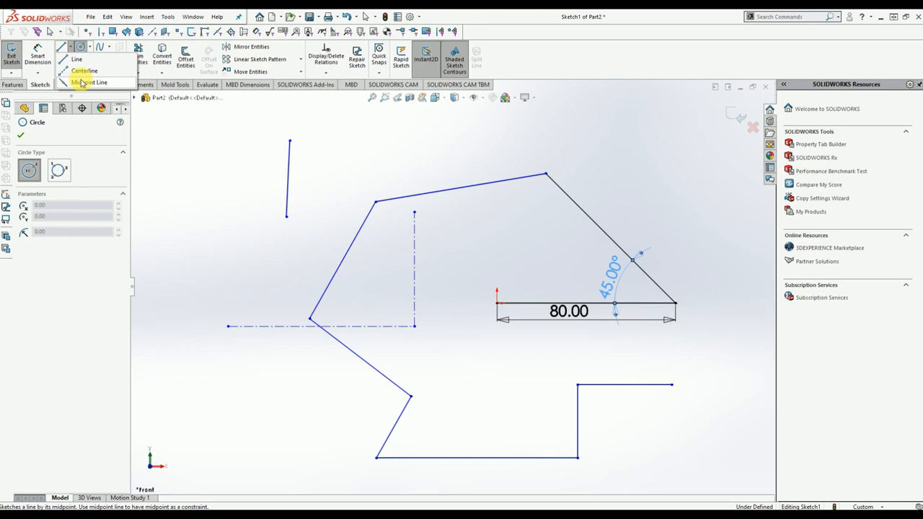
click(87, 48)
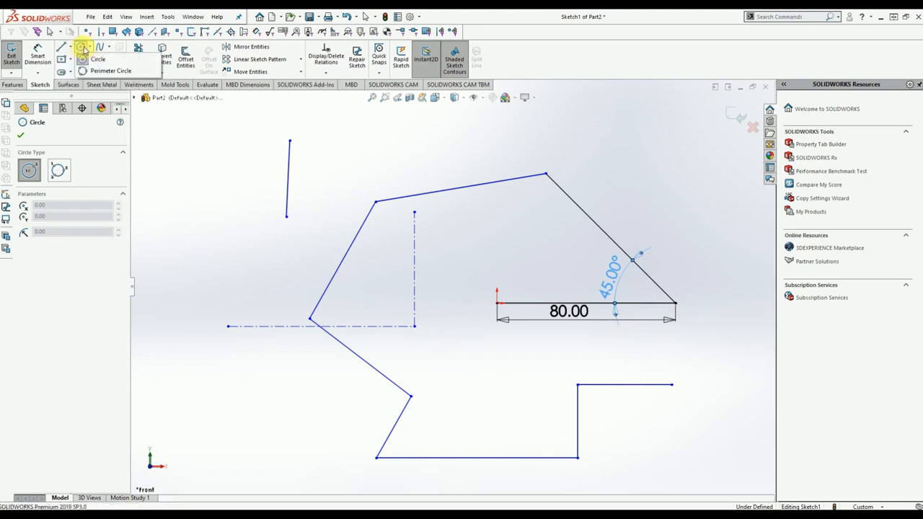
click(87, 59)
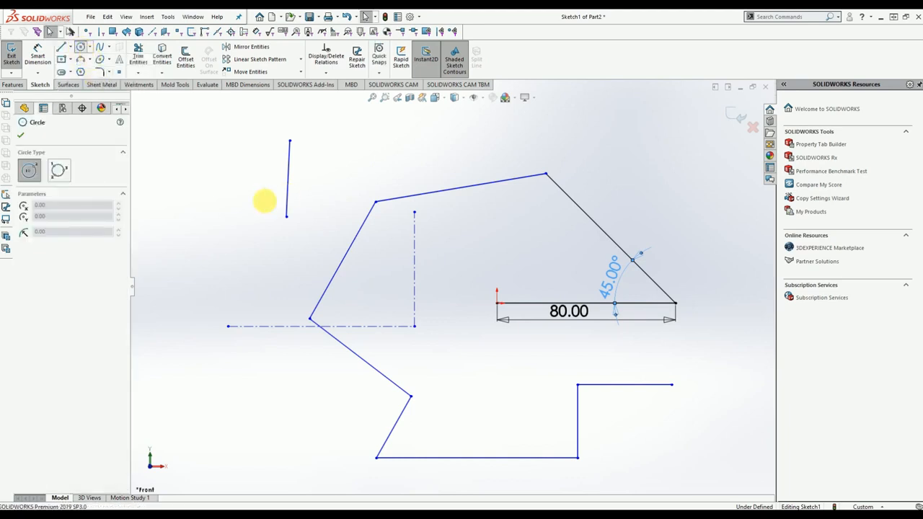
drag(216, 232, 221, 206)
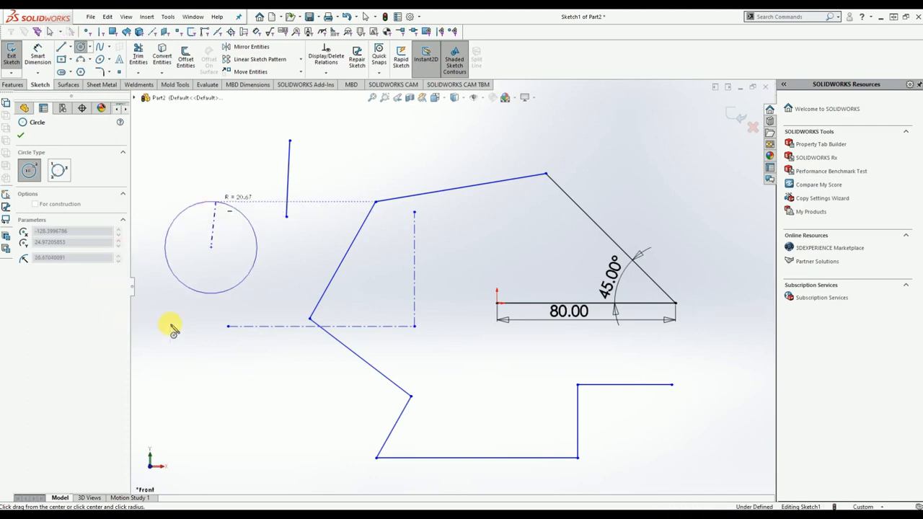
Draw a three-point perimeter circle with a radius of about 22 mm to the right of the profile, above the 80 mm line
click(90, 47)
click(97, 71)
mouse_move(571, 176)
middle_down()
mouse_move(484, 291)
mouse_move(557, 199)
middle_up()
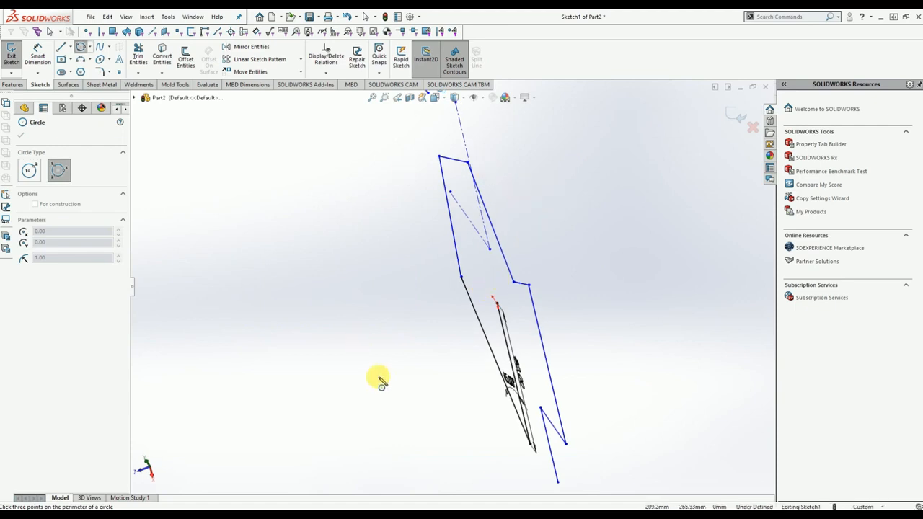
key(ctrl+8)
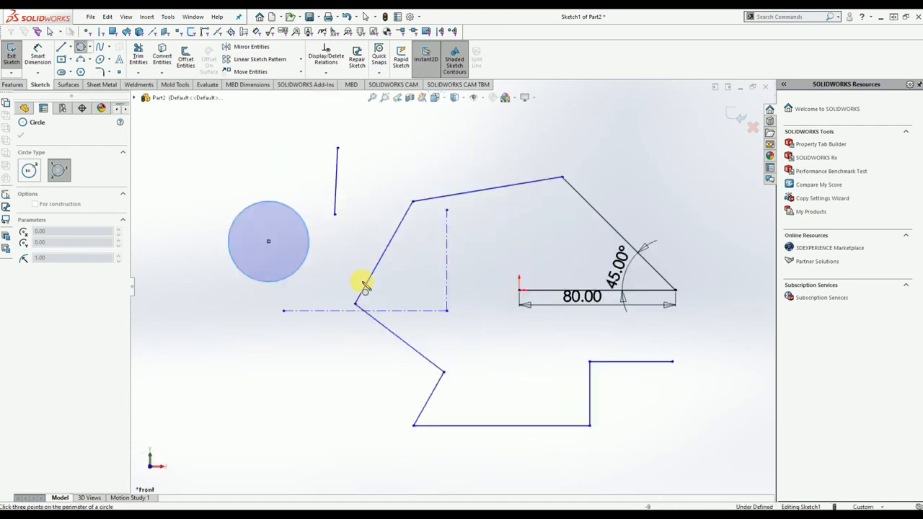
key(z)
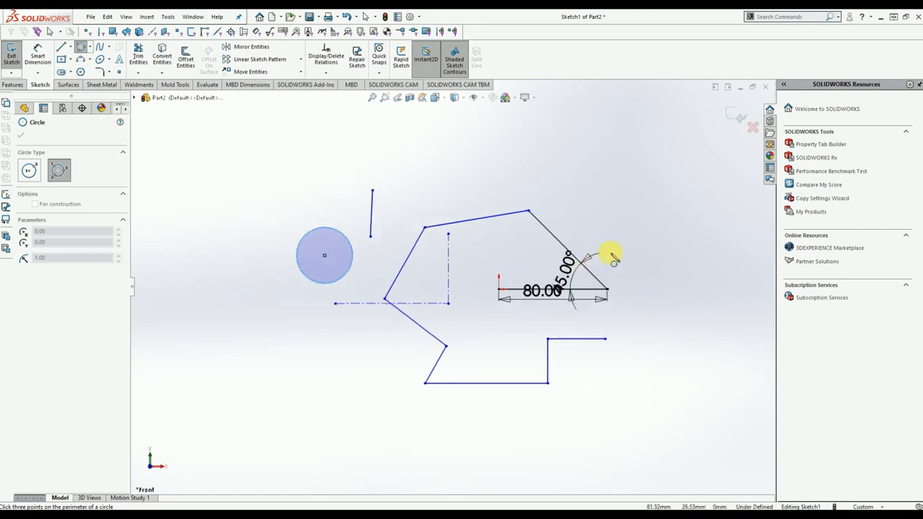
scroll(657, 224, down, 2)
click(619, 195)
click(683, 254)
click(639, 278)
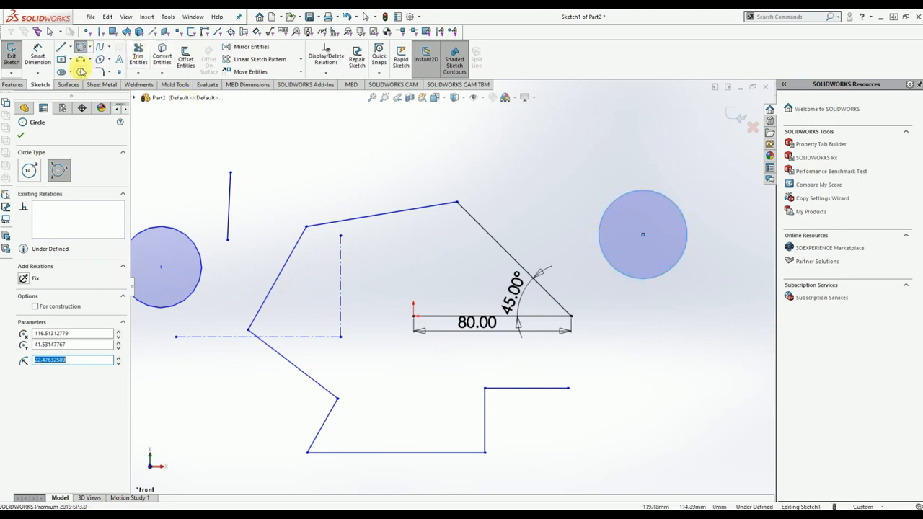
Draw an open, wavy spline through six points above the profile and end the Spline command
click(100, 49)
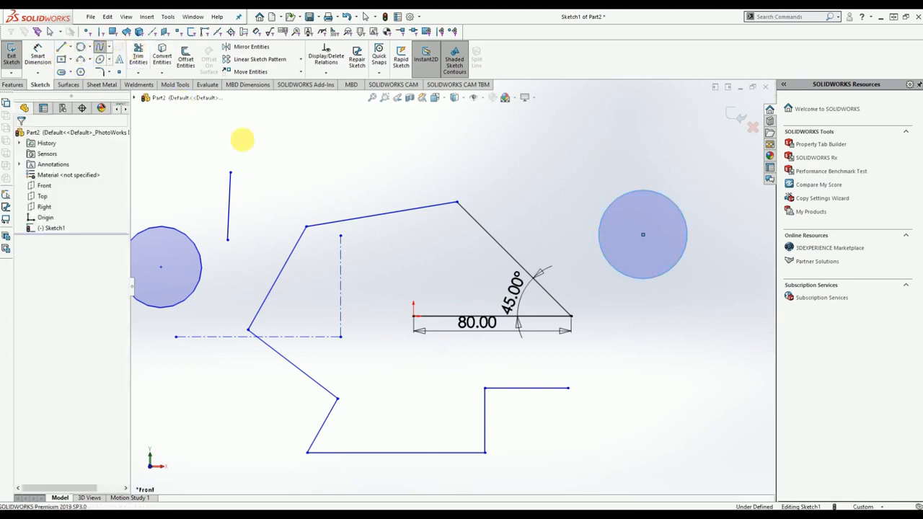
key(f)
scroll(483, 116, down, 2)
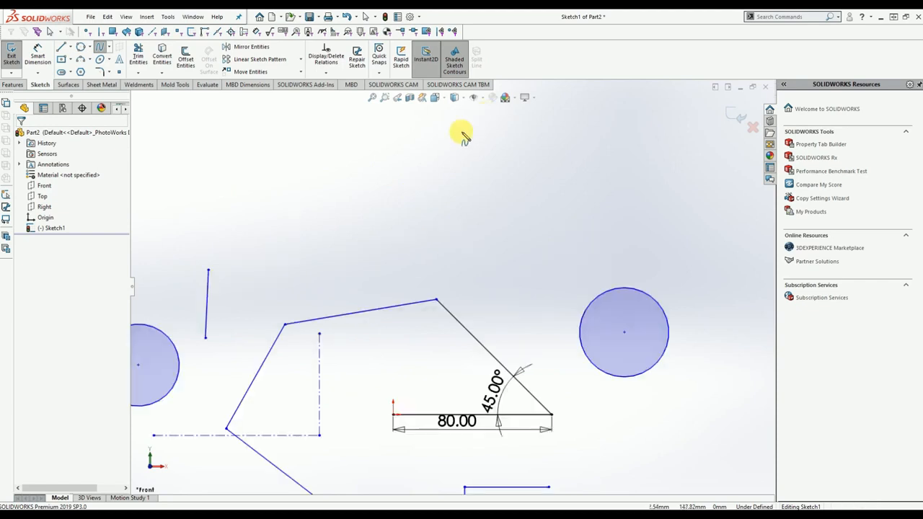
click(276, 232)
click(319, 189)
click(378, 215)
click(427, 183)
click(532, 212)
double_click(585, 165)
key(Escape)
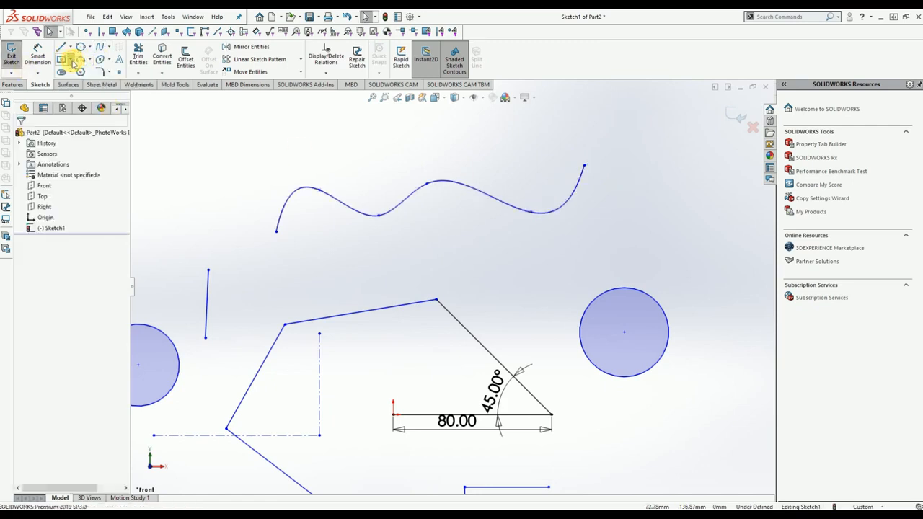
Draw a corner rectangle of about 33 by 20 mm above and to the left of the spline
click(70, 60)
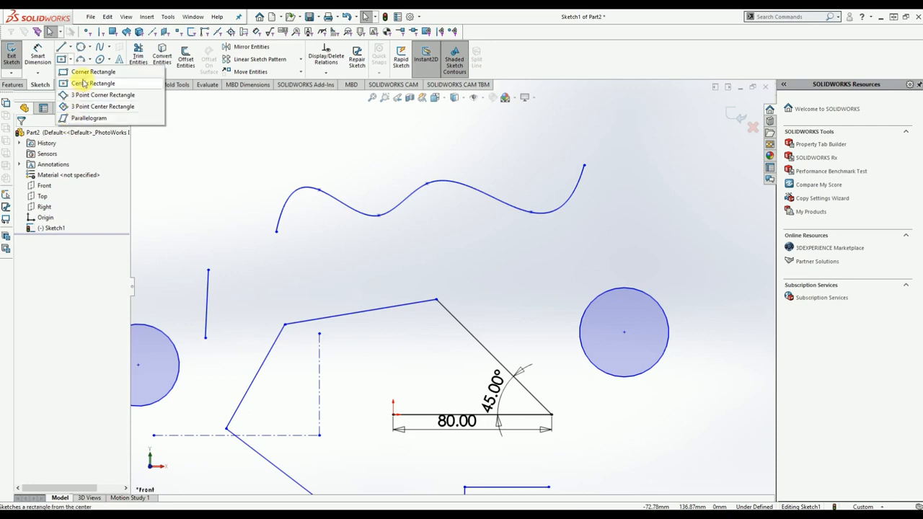
click(84, 74)
click(189, 129)
click(254, 170)
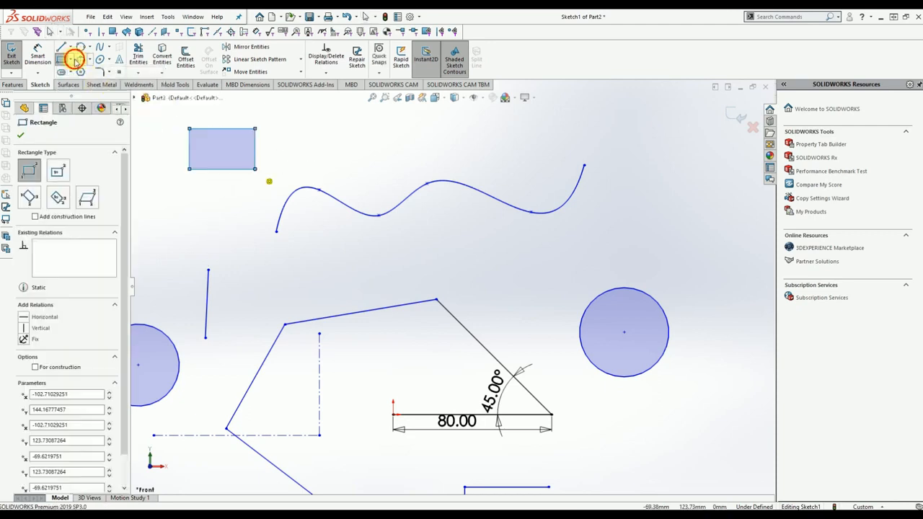
Draw a center rectangle of about 84 by 40 mm above the middle of the spline
click(78, 61)
click(71, 61)
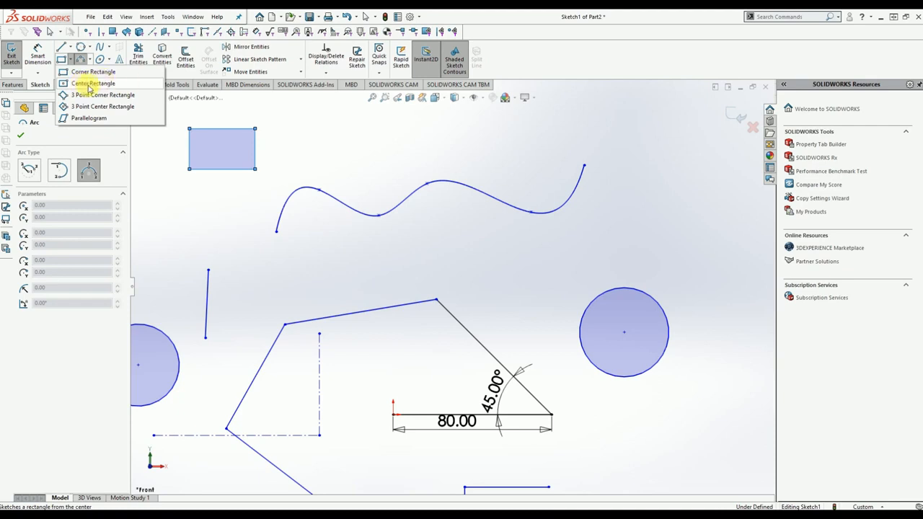
click(77, 84)
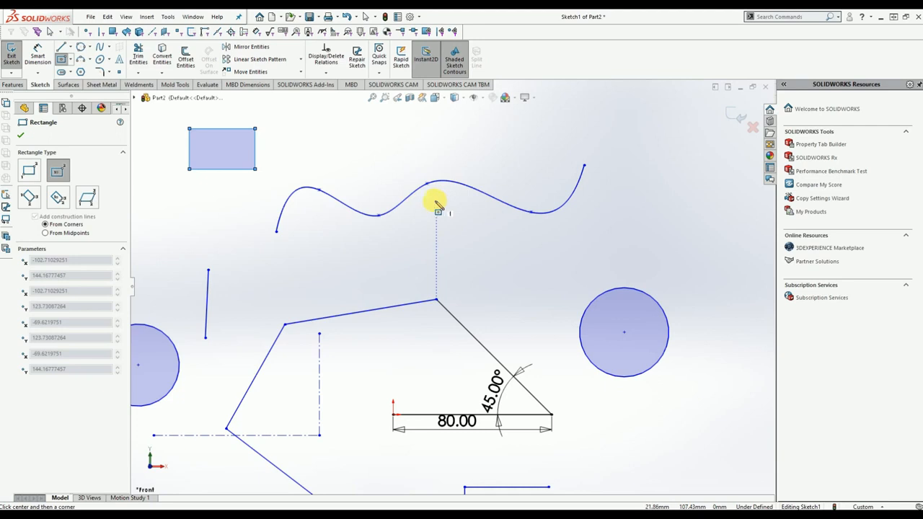
scroll(435, 202, up, 2)
scroll(469, 139, down, 2)
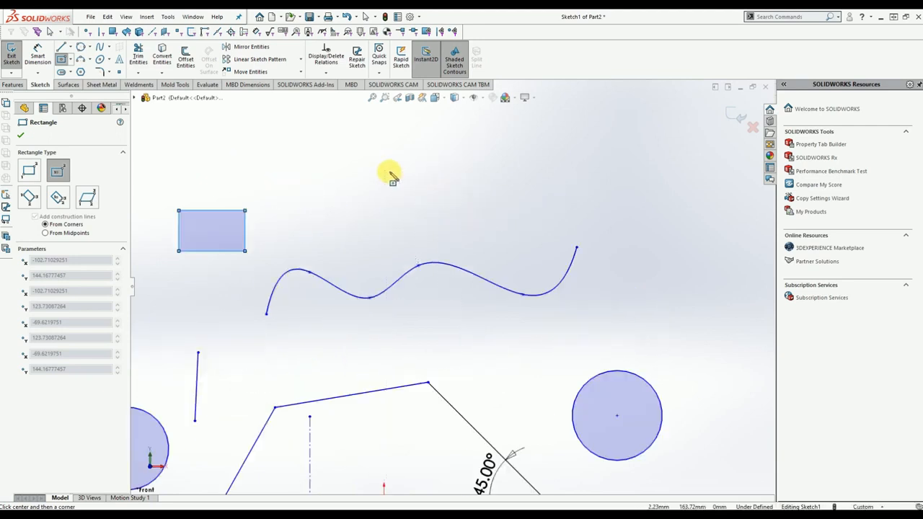
click(399, 198)
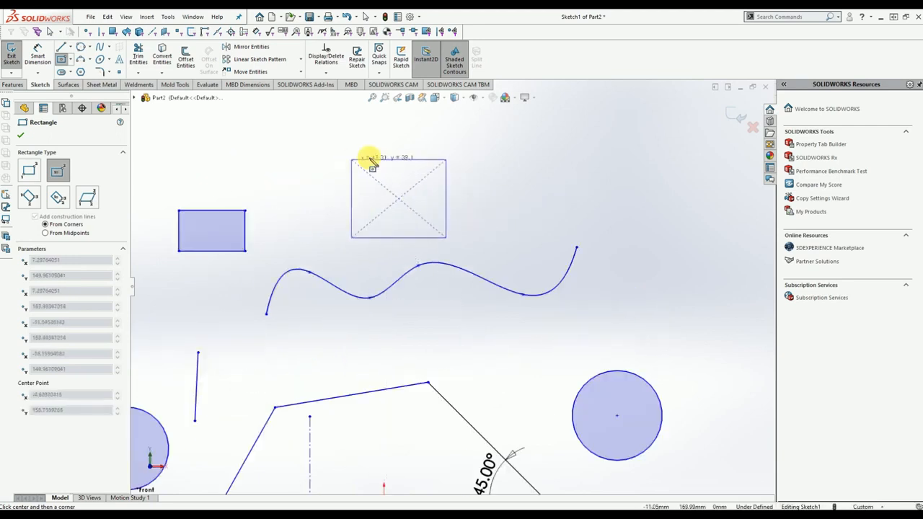
click(245, 207)
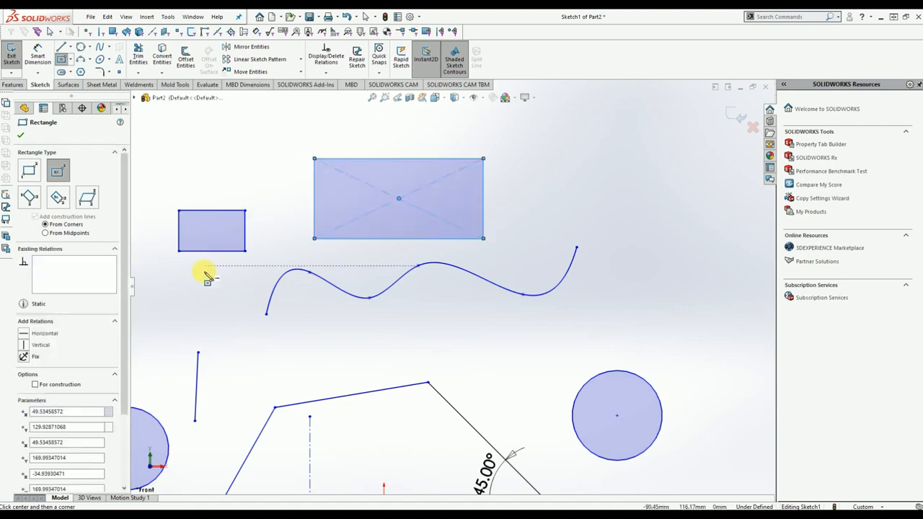
Draw a right-leaning parallelogram with a horizontal base of about 27 mm and a height of about 36 mm, right of the center rectangle
click(69, 59)
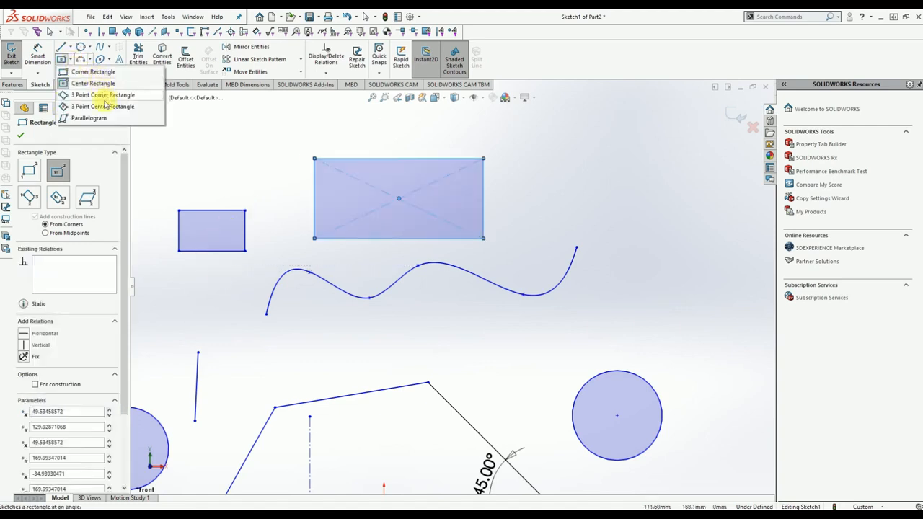
click(87, 119)
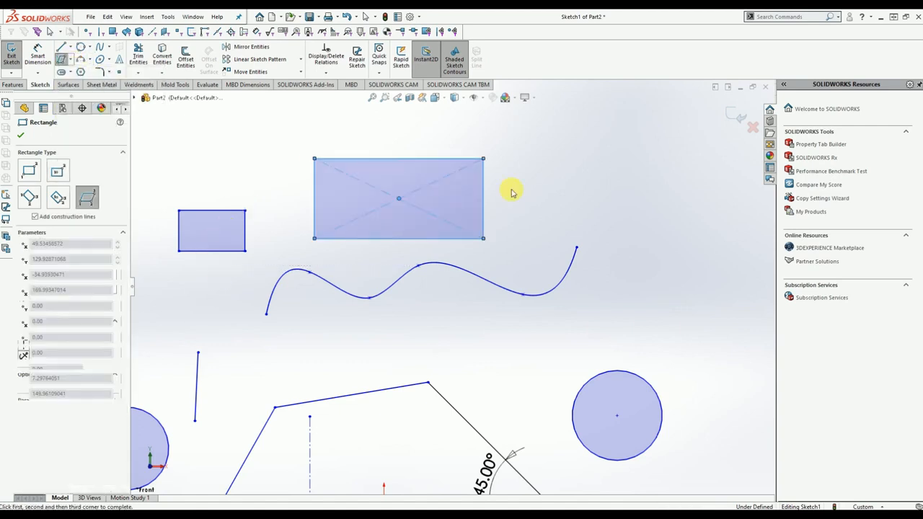
click(546, 206)
click(598, 206)
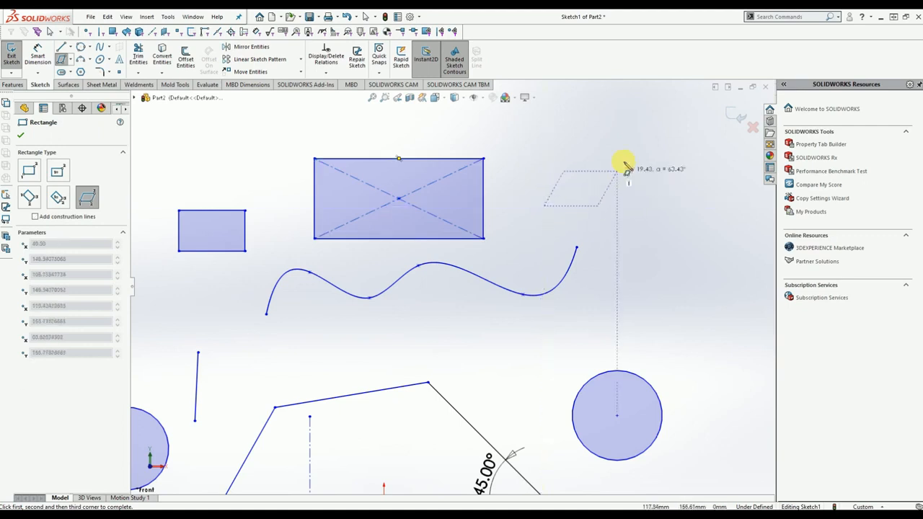
click(654, 134)
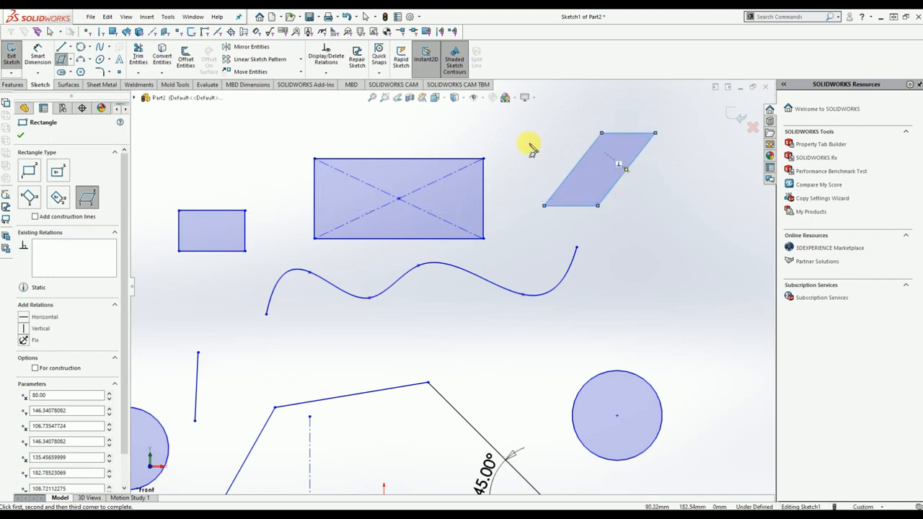
Draw a horizontal centerpoint straight slot, about 34 mm between arc centers and 18 mm wide, above and left of the center rectangle
click(72, 74)
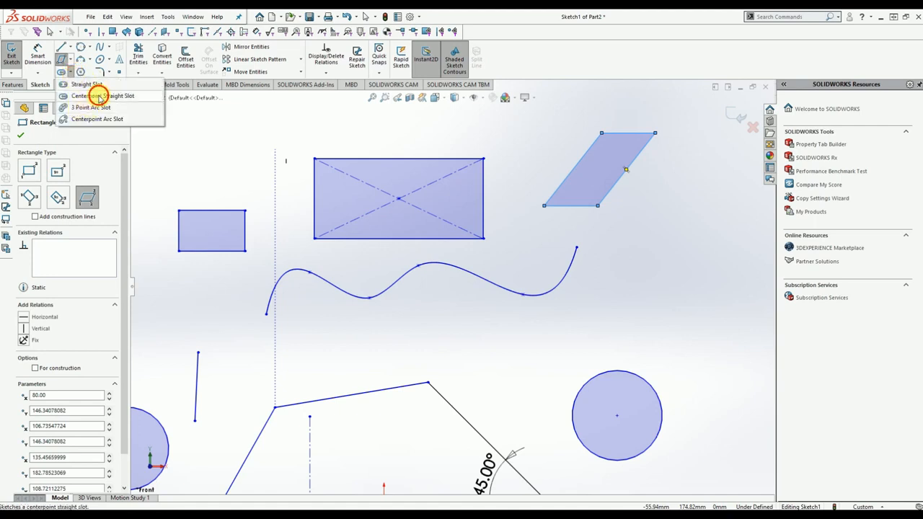
click(99, 98)
click(277, 133)
click(271, 116)
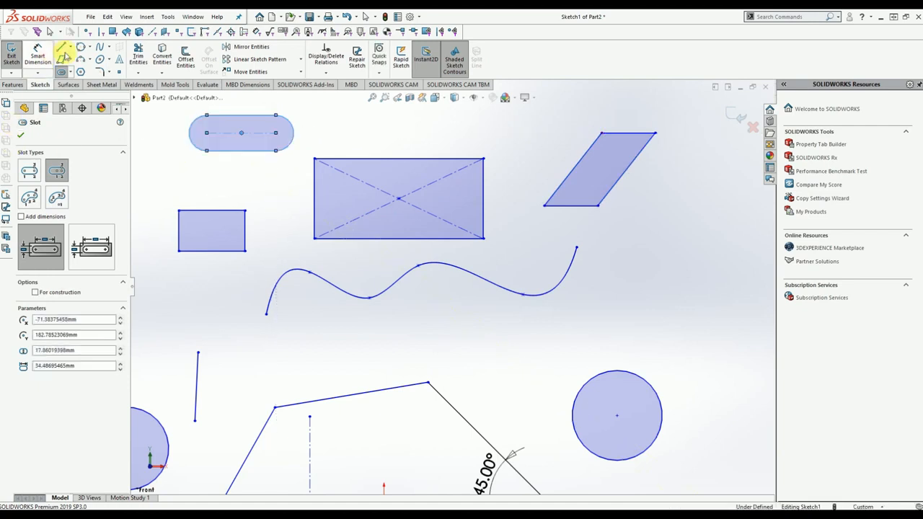
Draw a 3 point arc with a radius of about 16 mm below the parallelogram, bulging toward the lower right
click(86, 60)
click(607, 286)
click(652, 243)
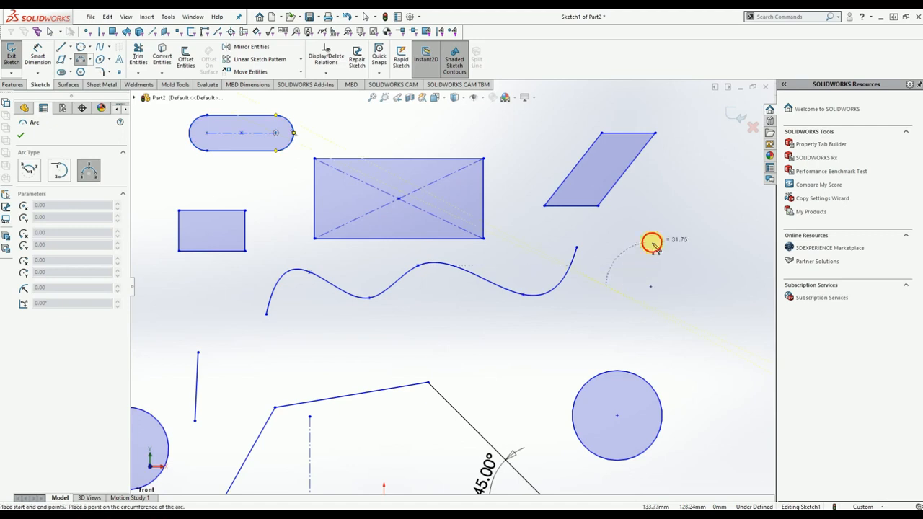
click(656, 290)
Draw a centerpoint arc with a radius of about 23 mm, spanning about 139 degrees, between the 3 point arc and the perimeter circle
click(90, 61)
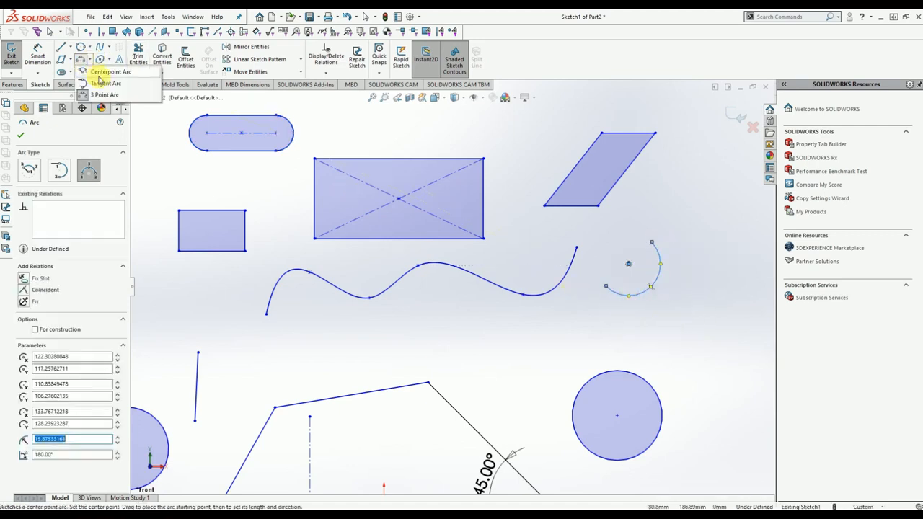
click(101, 72)
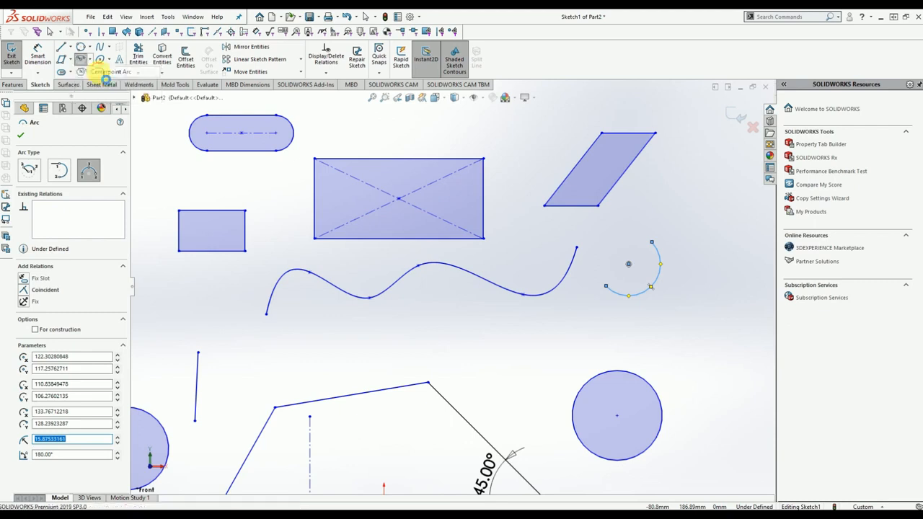
click(686, 333)
click(708, 294)
click(641, 348)
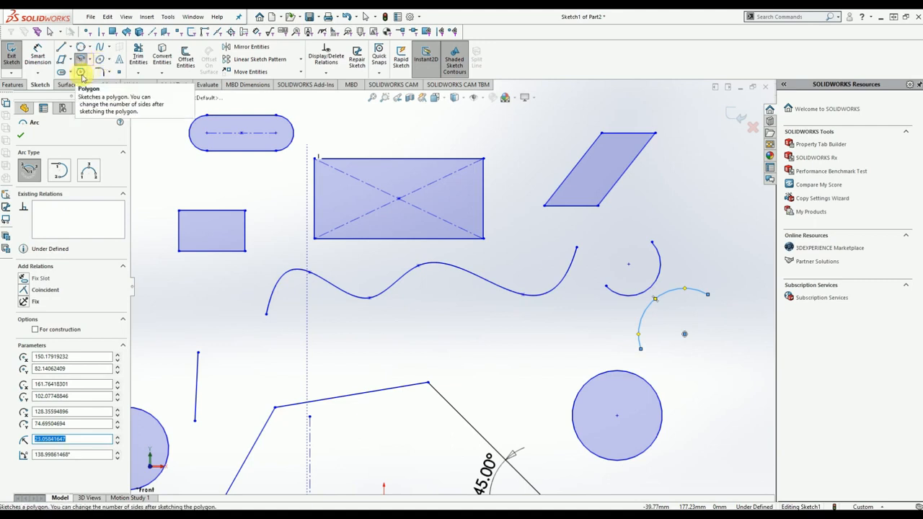
Draw a six-sided polygon with an inscribed circle about 30 mm in diameter, below the right part of the spline
click(82, 75)
scroll(498, 252, up, 3)
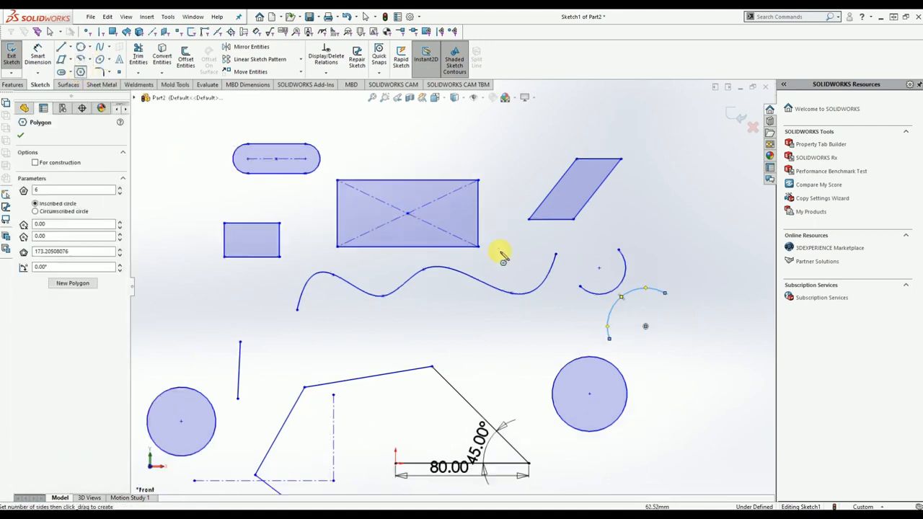
scroll(503, 344, down, 3)
click(501, 339)
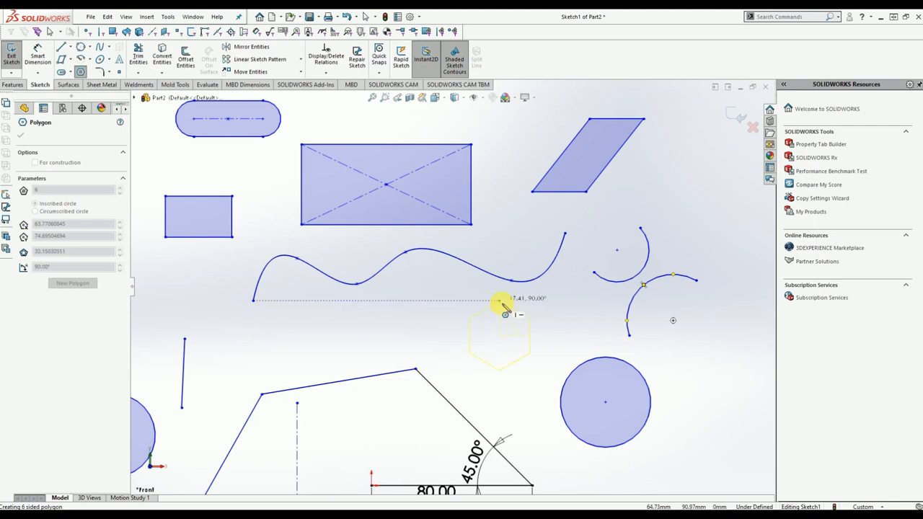
click(501, 304)
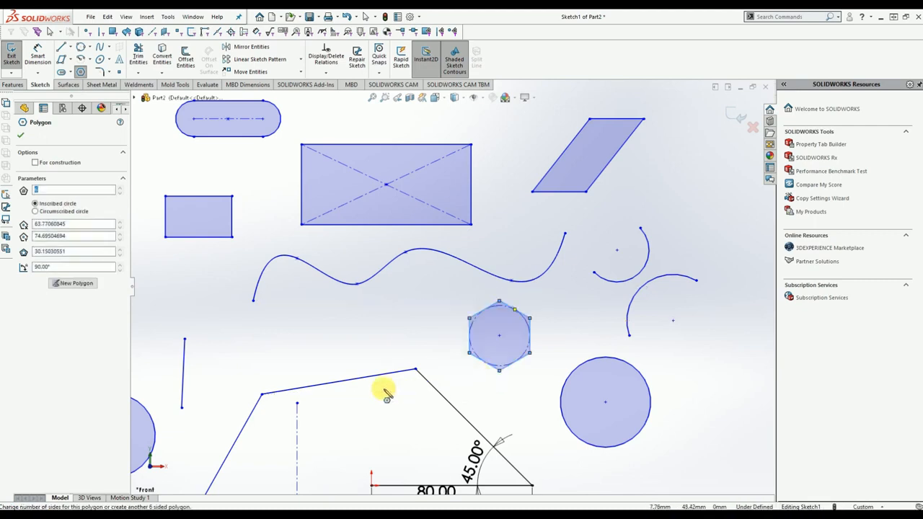
Try the polygon below the spline with 8 and with 40 sides, keeping the inscribed circle option
scroll(494, 368, up, 2)
scroll(484, 357, down, 2)
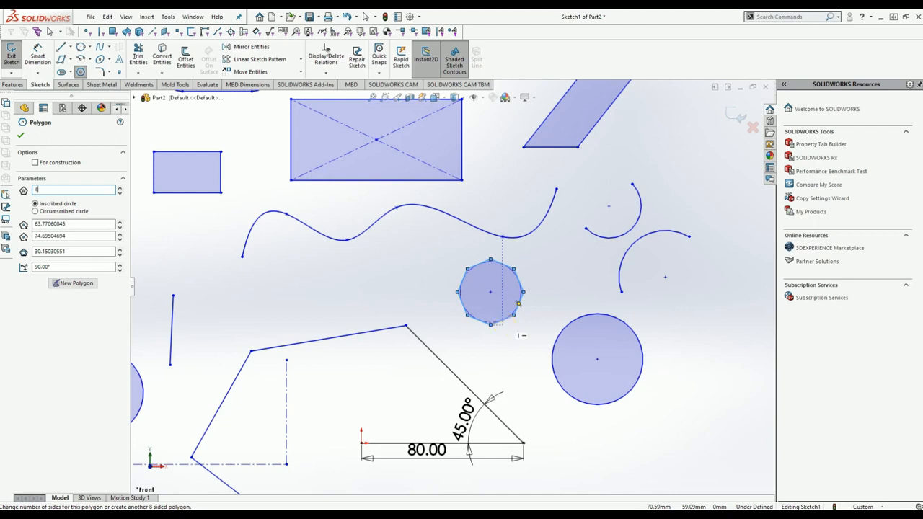
scroll(480, 289, down, 5)
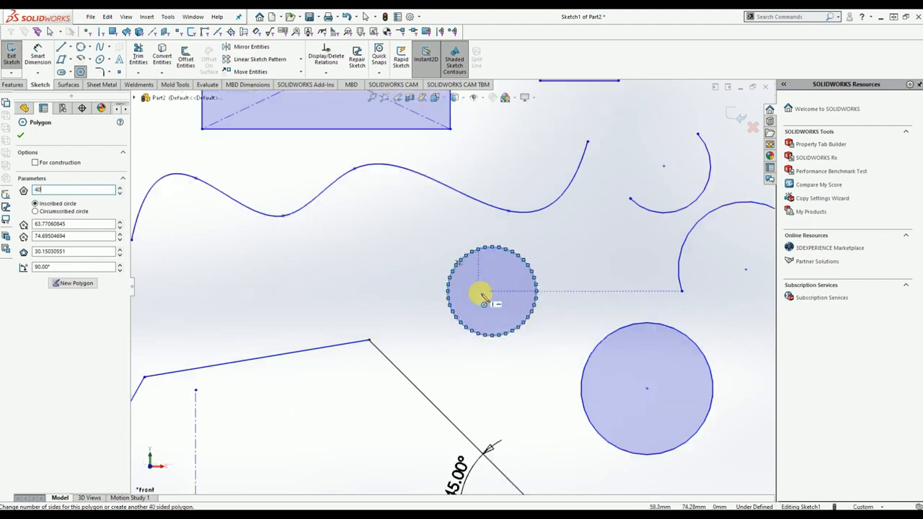
click(456, 281)
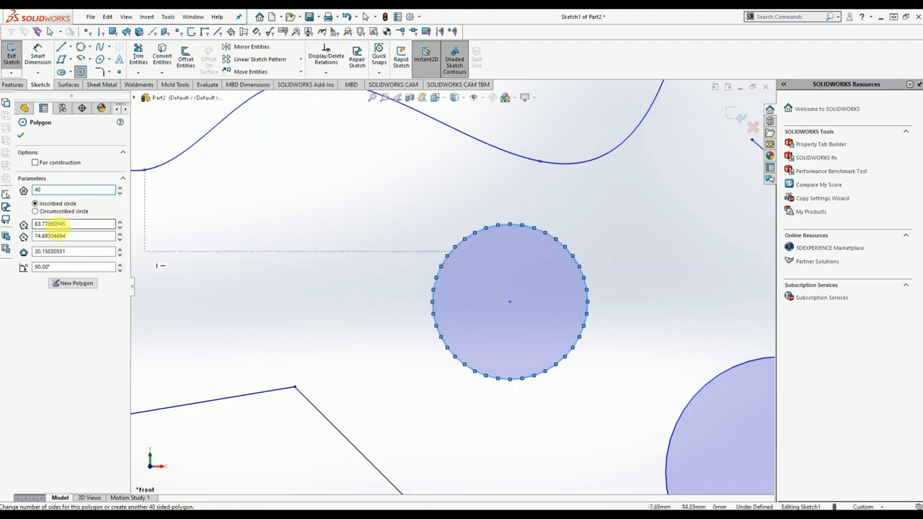
key(BackSpace)
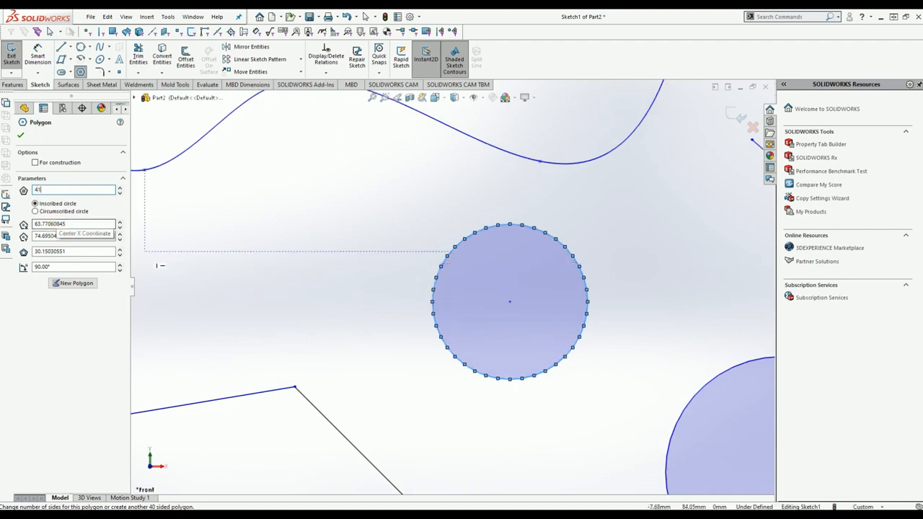
click(51, 190)
text(0)
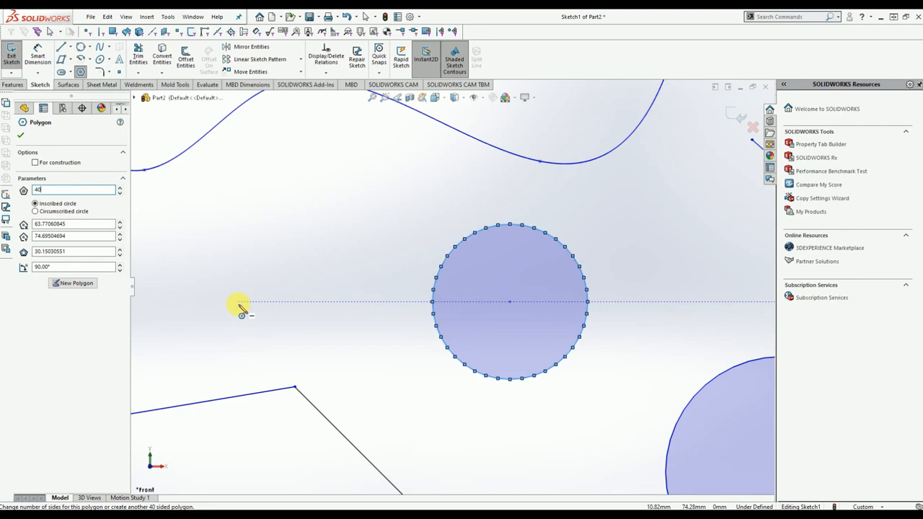
scroll(466, 272, up, 1)
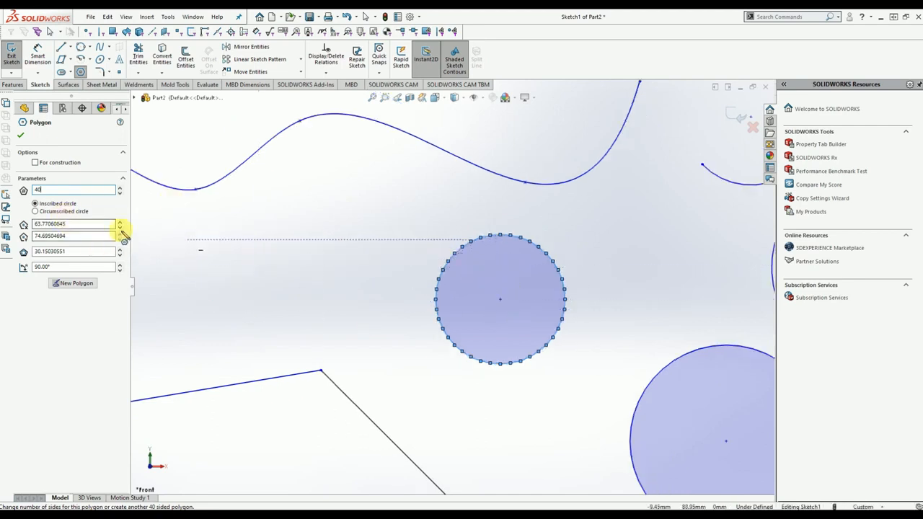
Set the polygon to 8 sides, switch it to a circumscribed circle and finish it
drag(71, 189, 6, 192)
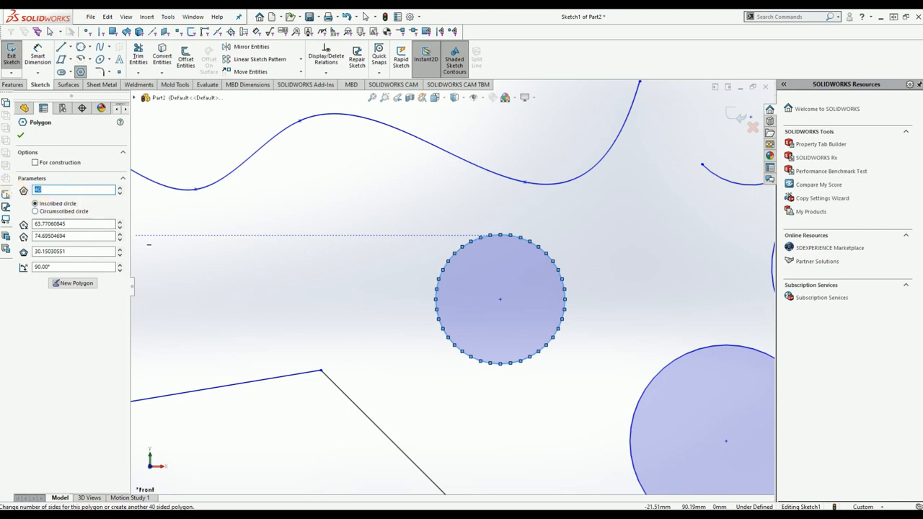
text(8)
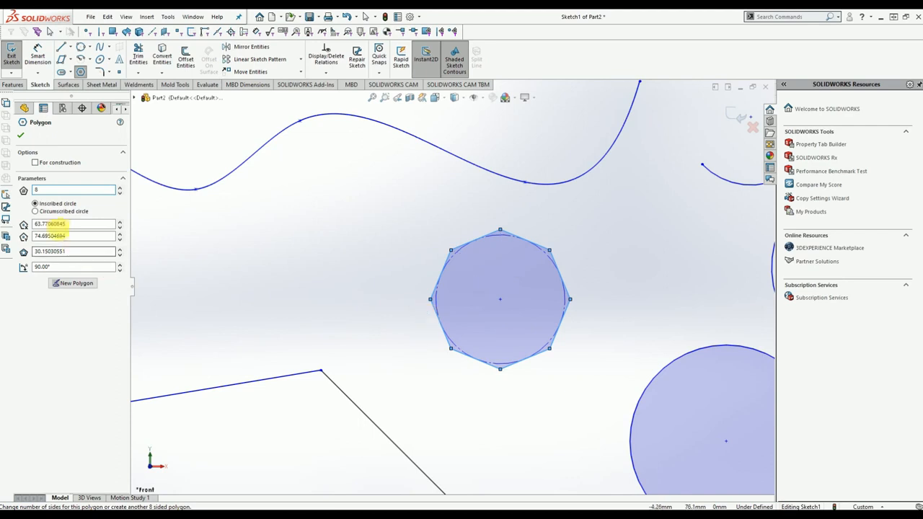
click(35, 212)
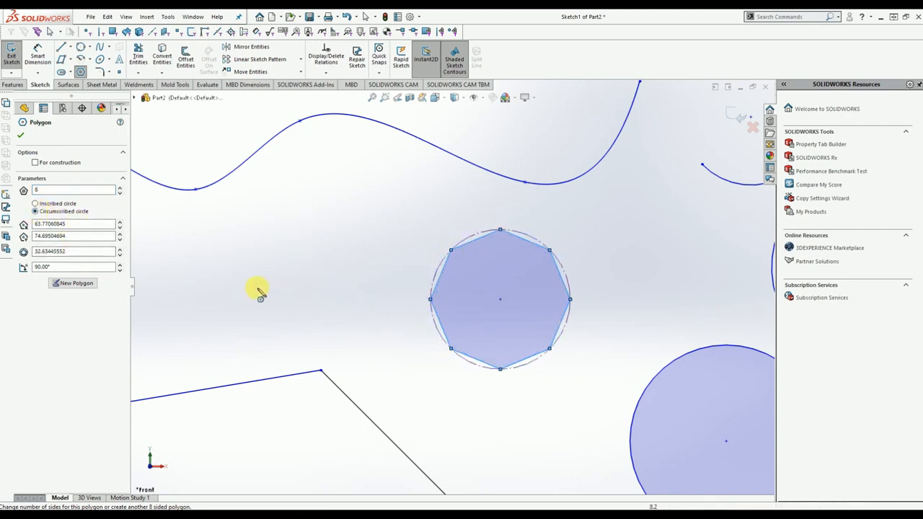
key(Escape)
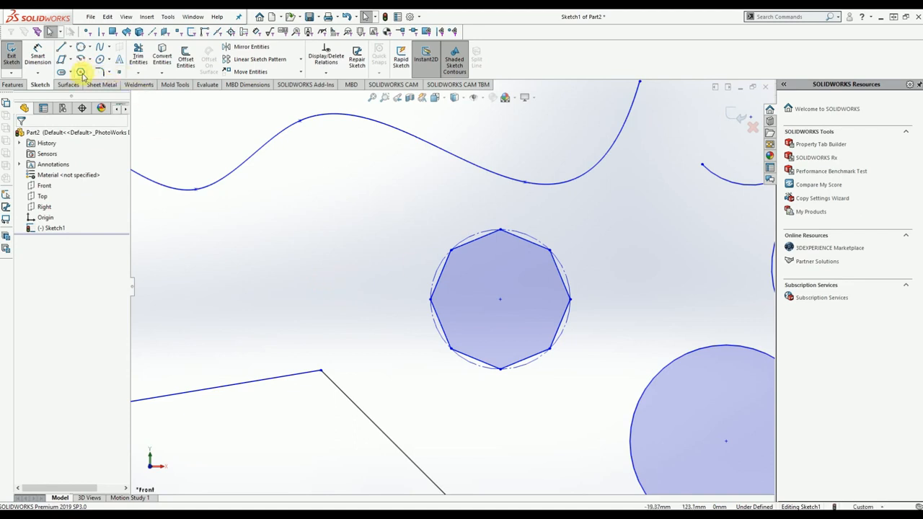
Draw an upright ellipse to the left of the octagon, with radii of about 11.6 mm and 5.2 mm
click(102, 61)
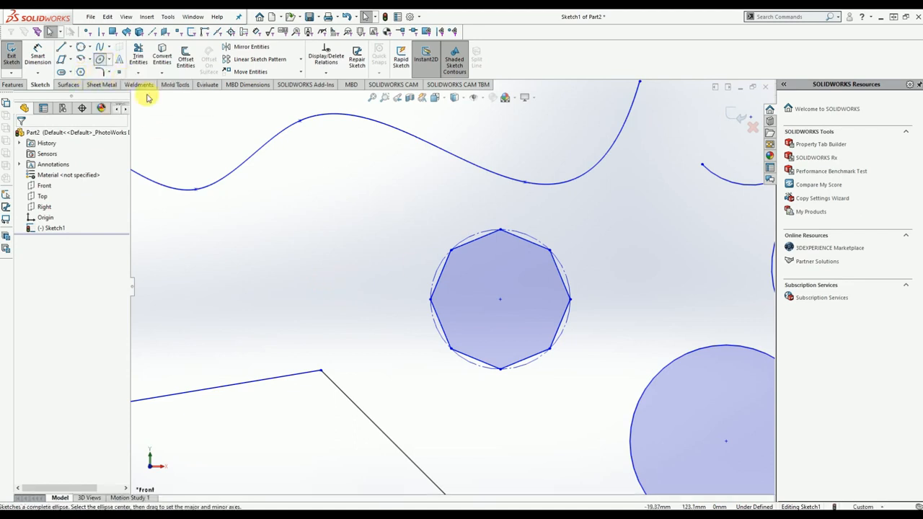
click(304, 230)
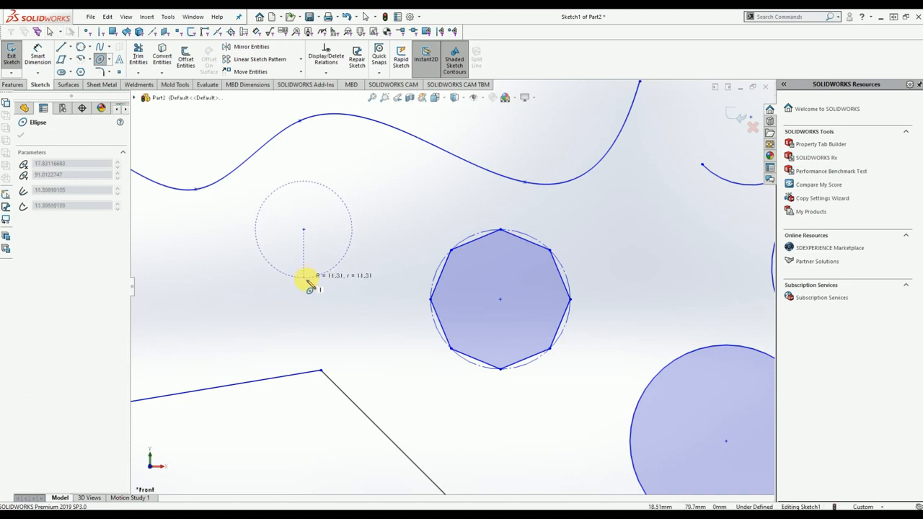
click(305, 279)
click(326, 236)
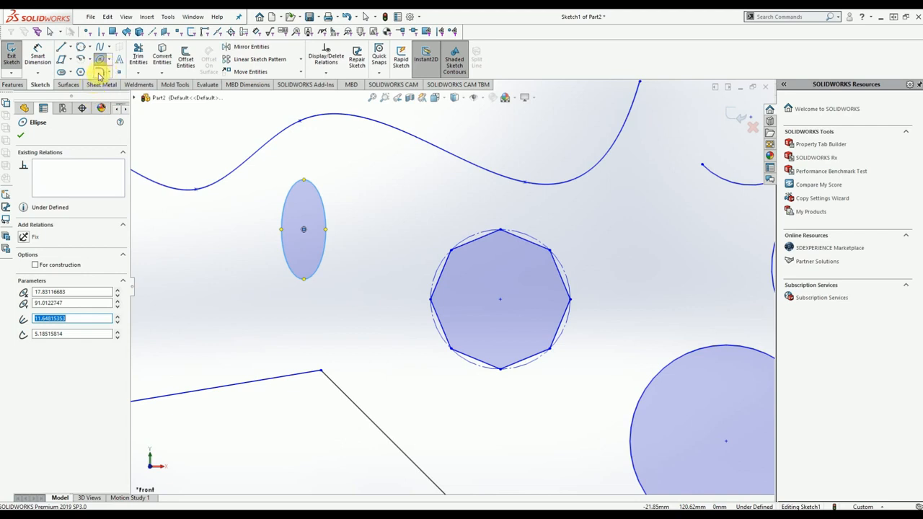
Add a 50 mm sketch fillet at the upper corner where the long sloped line meets the 45° line
click(99, 73)
click(319, 378)
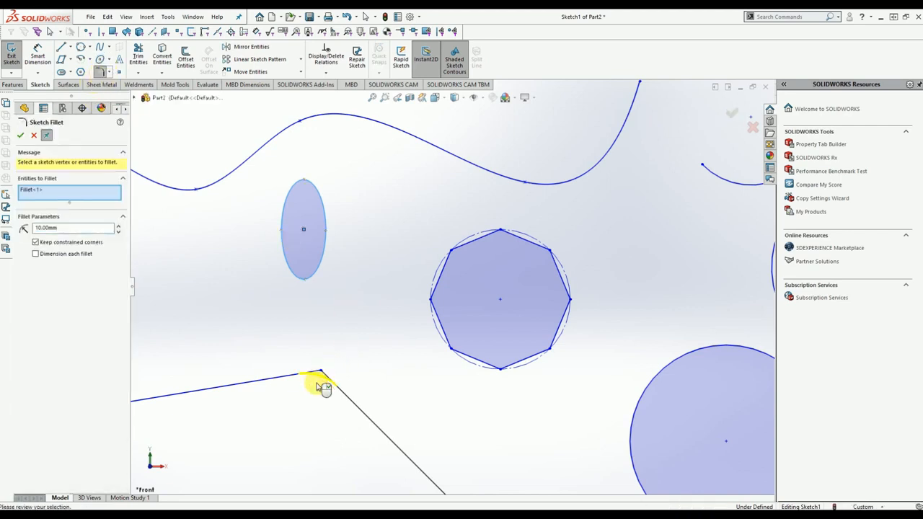
click(119, 227)
click(118, 228)
click(118, 227)
click(118, 228)
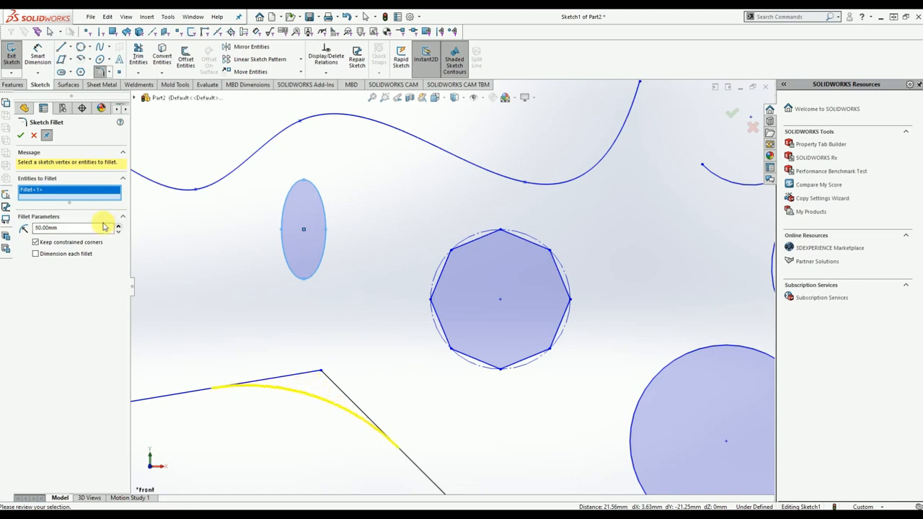
click(20, 136)
click(109, 73)
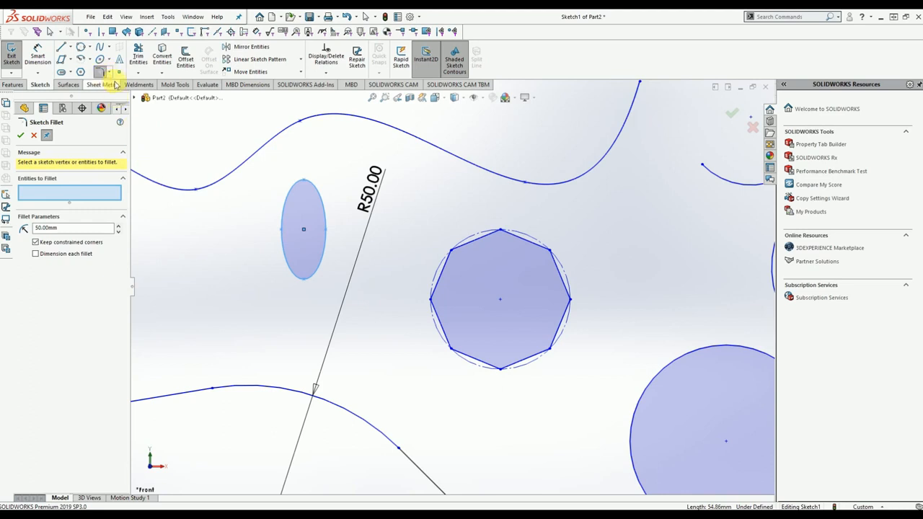
key(Escape)
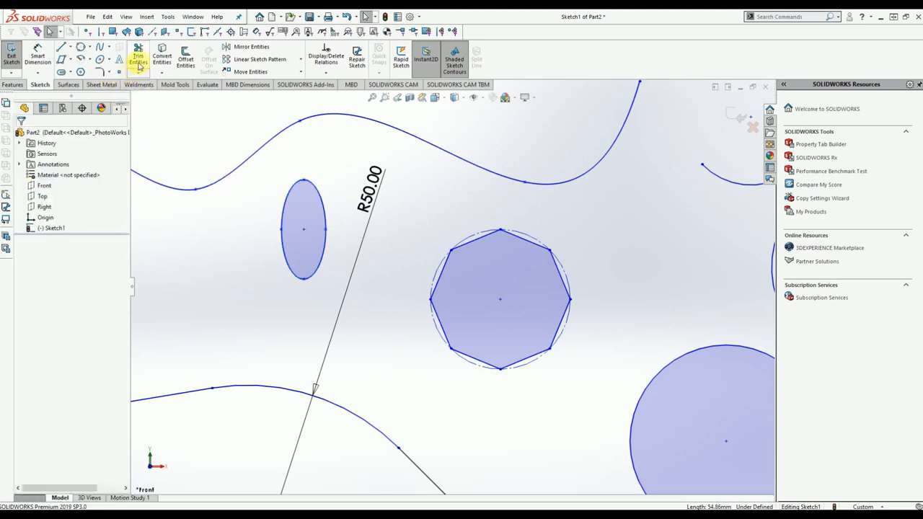
Trim to closest the far-left circle, the horizontal centerline's left overhang, the sloped line portion below it and the sloped line above it
right_click(342, 224)
click(347, 208)
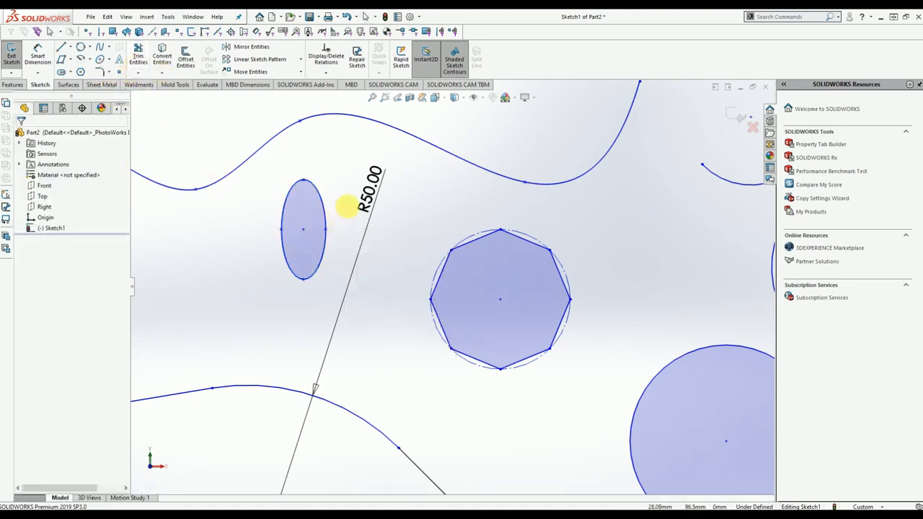
scroll(349, 210, up, 9)
scroll(417, 381, down, 2)
scroll(417, 382, down, 1)
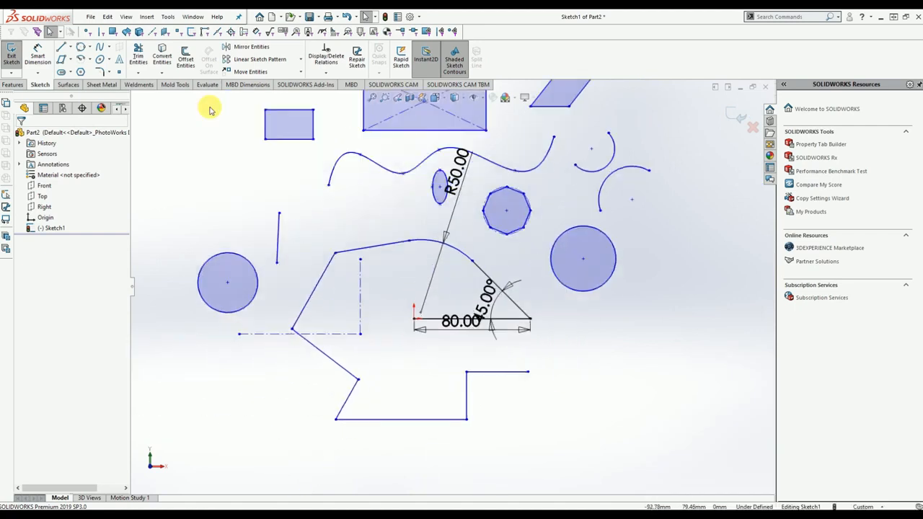
click(141, 61)
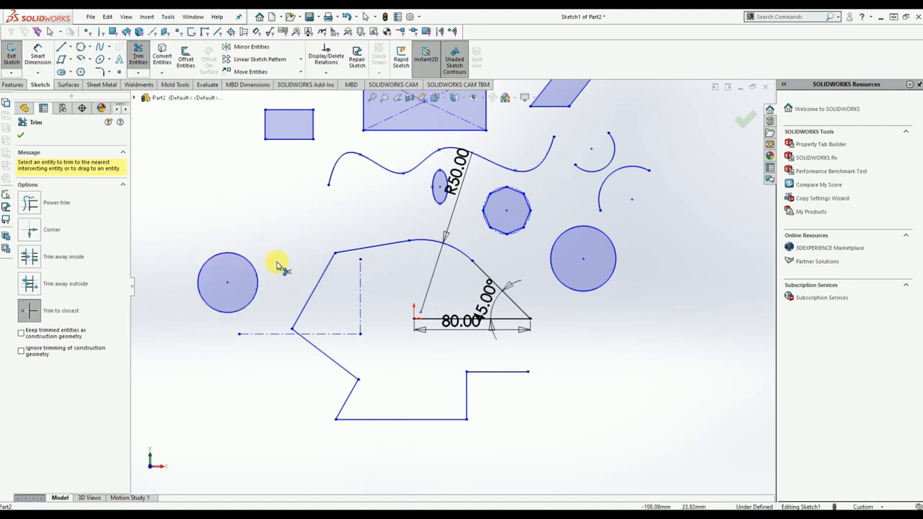
click(237, 255)
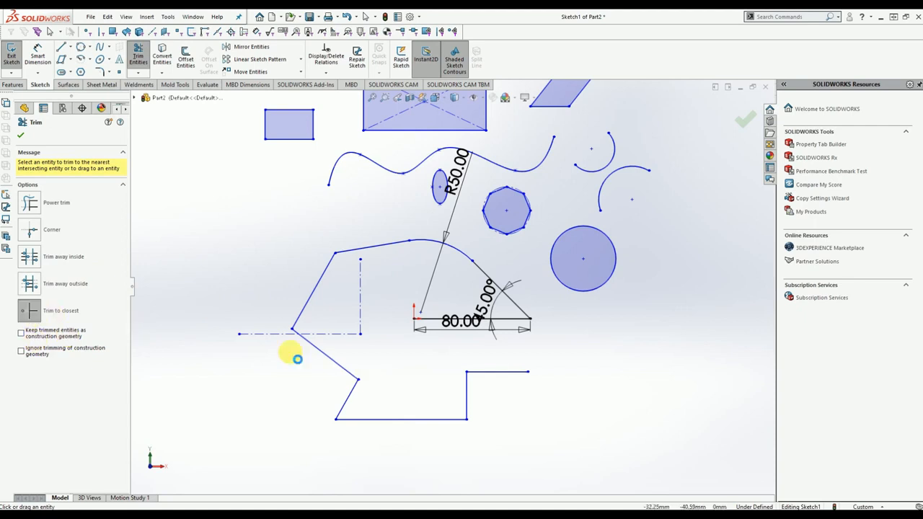
click(269, 334)
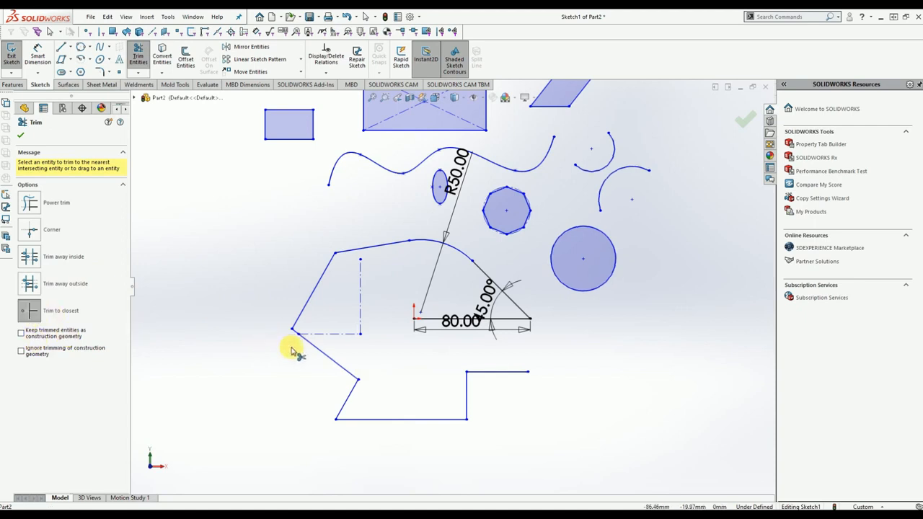
click(314, 344)
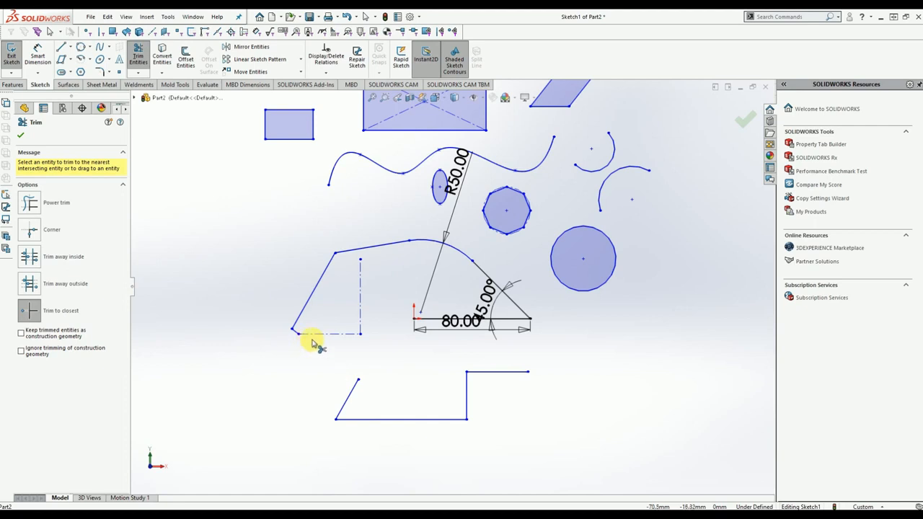
click(318, 289)
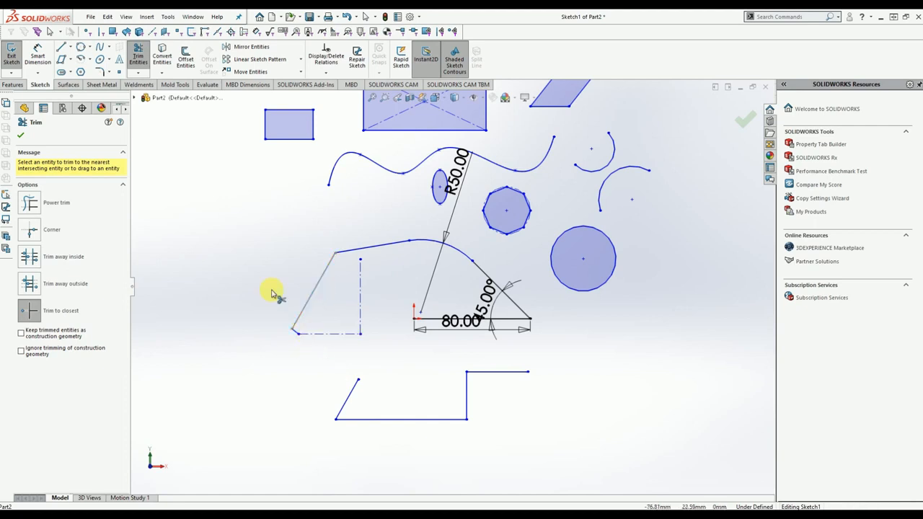
click(20, 135)
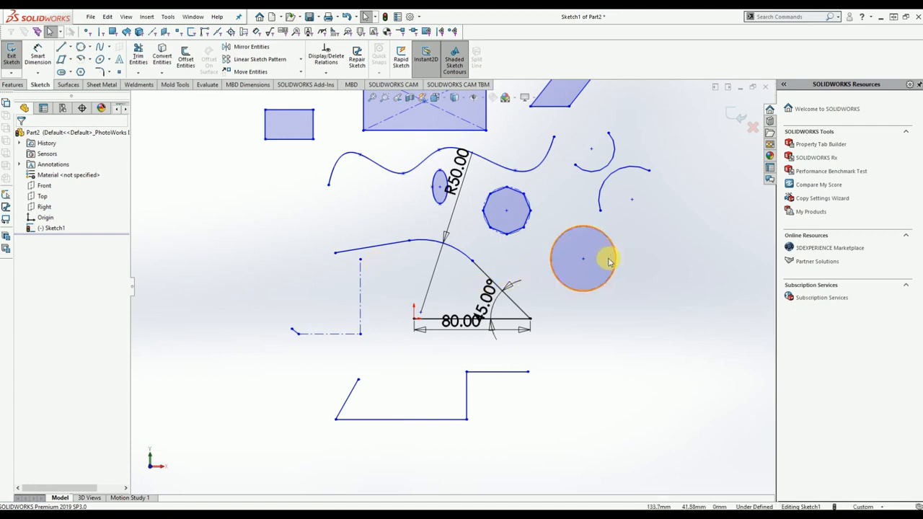
Offset the circle to the right of the 45° line outward by 10 mm, with the dimension added
click(186, 59)
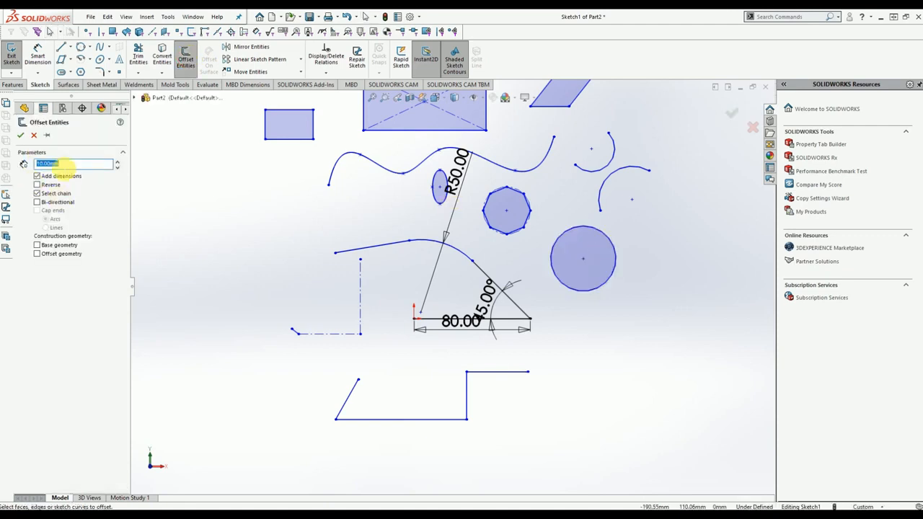
click(598, 228)
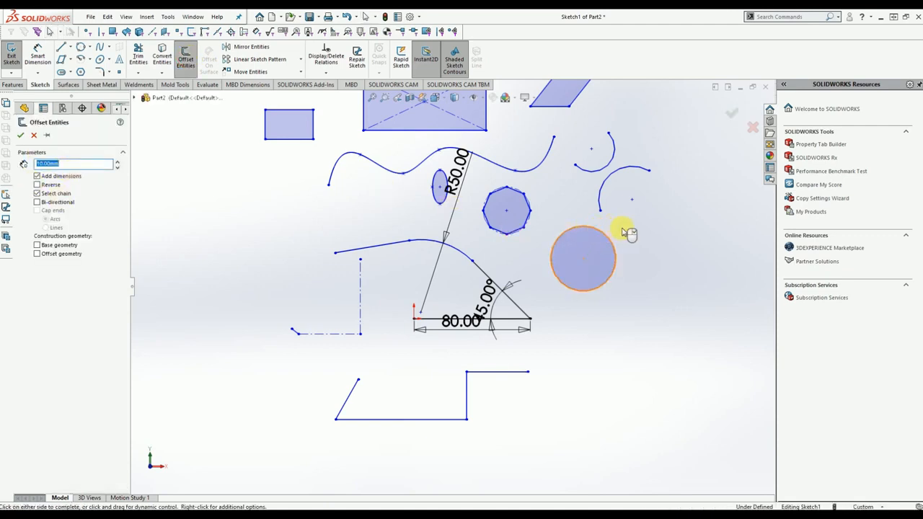
click(563, 285)
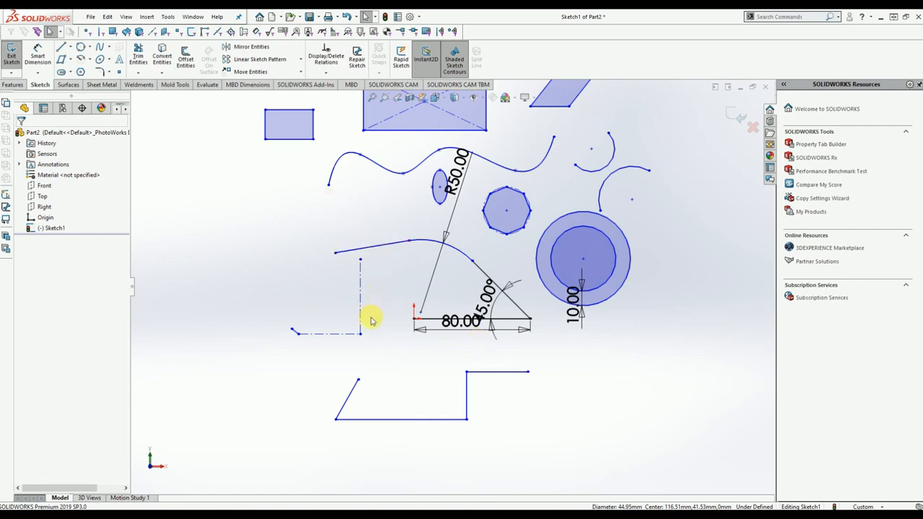
Draw a small circle with a radius of about 4.9 mm just right of the vertical centerline
scroll(371, 320, down, 3)
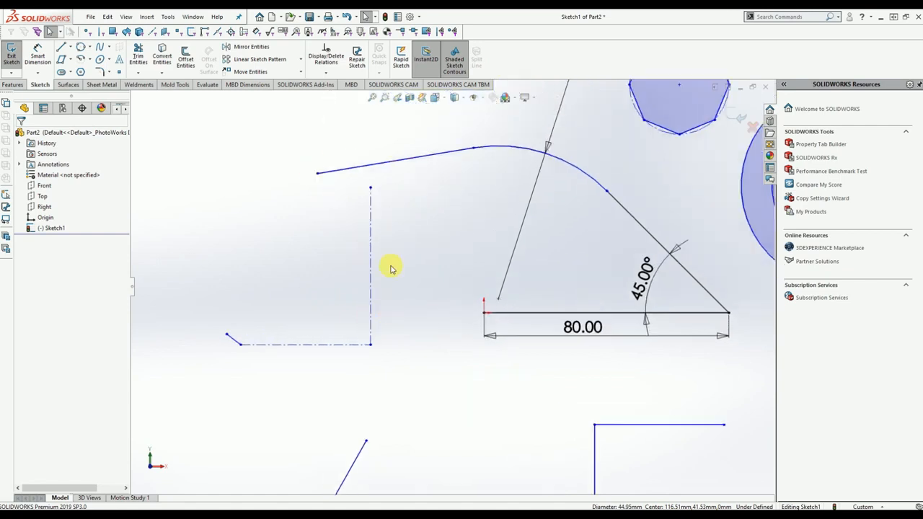
click(82, 49)
click(416, 268)
click(425, 257)
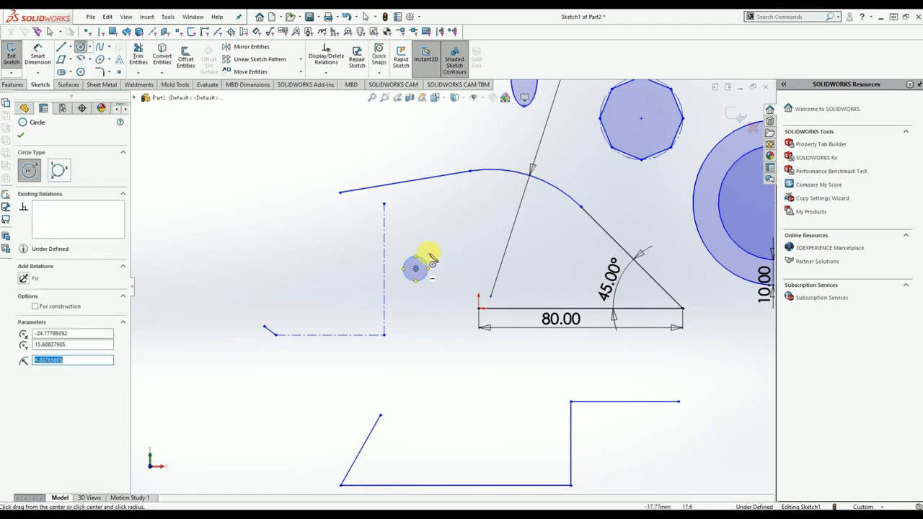
key(Escape)
Mirror the small circle about the vertical centerline, keeping the original as a copy
click(249, 47)
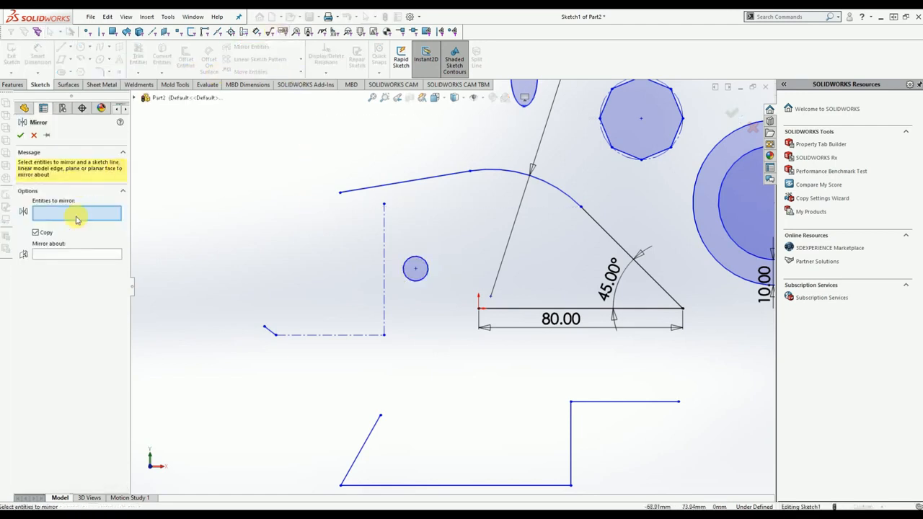
click(419, 260)
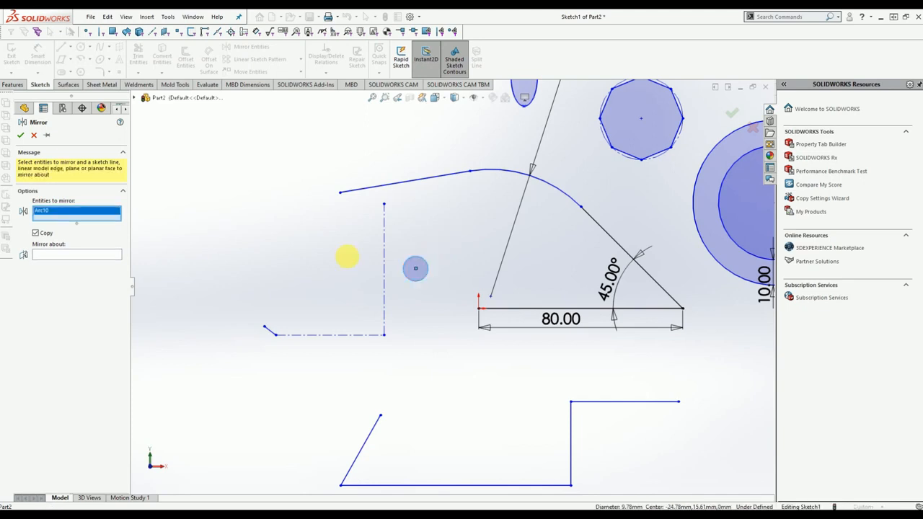
click(66, 255)
click(384, 225)
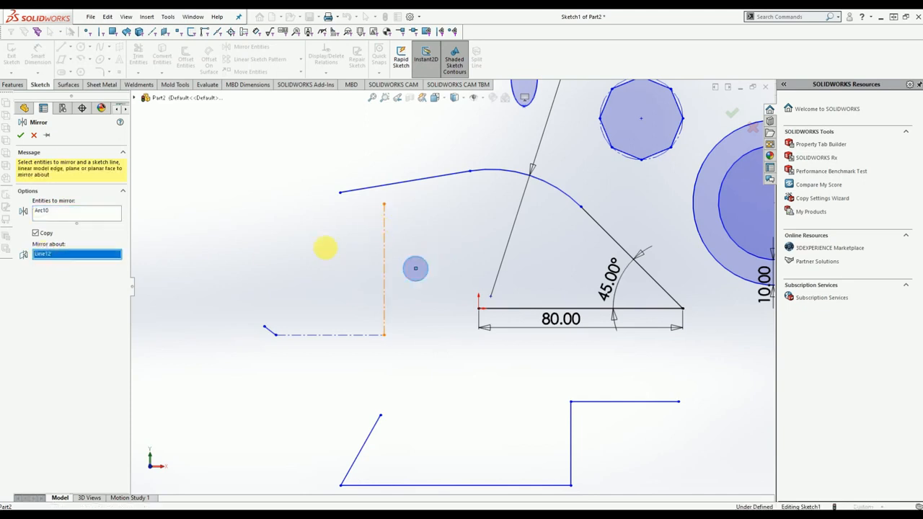
click(21, 135)
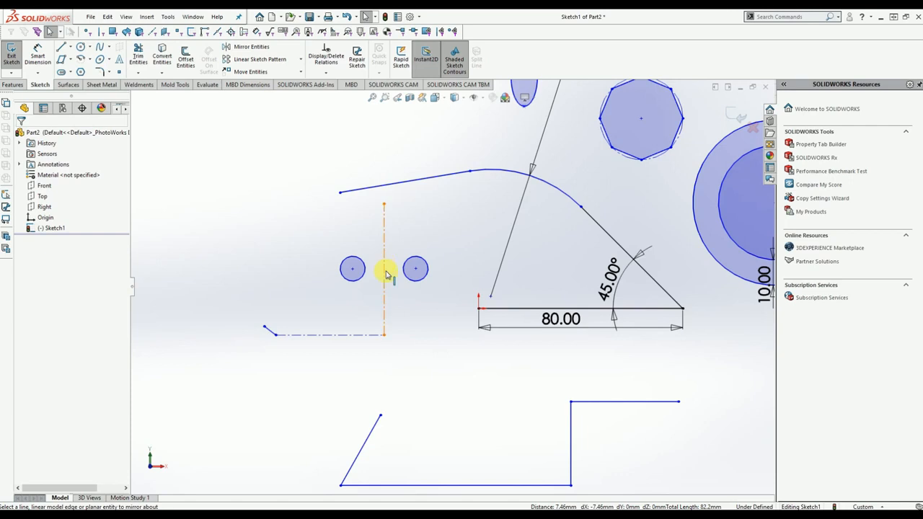
click(301, 60)
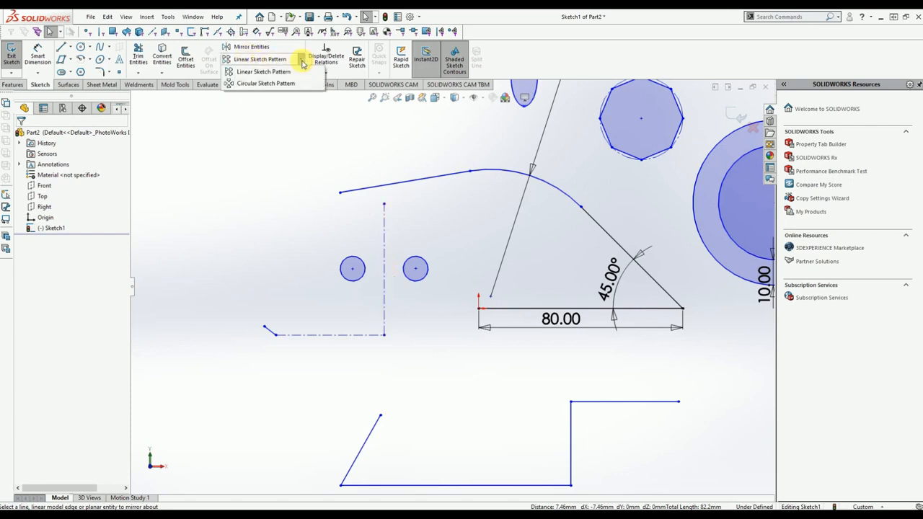
click(450, 241)
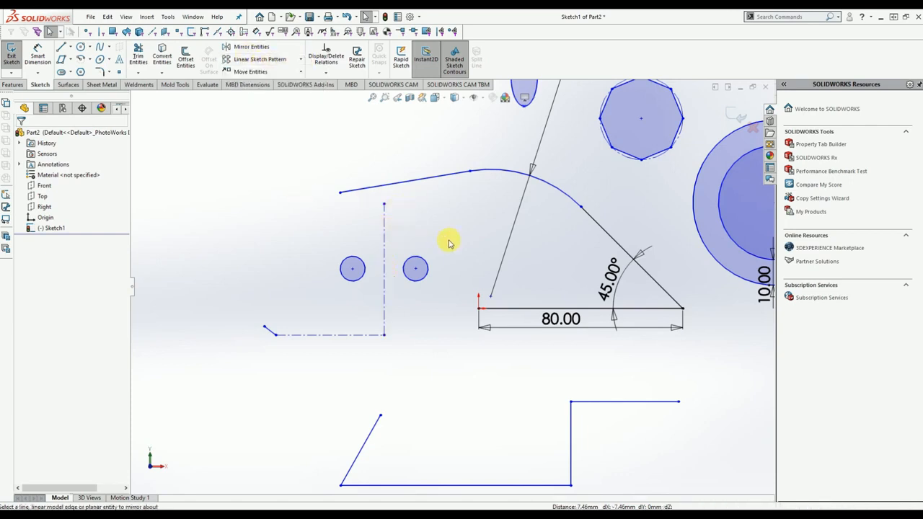
scroll(538, 242, up, 4)
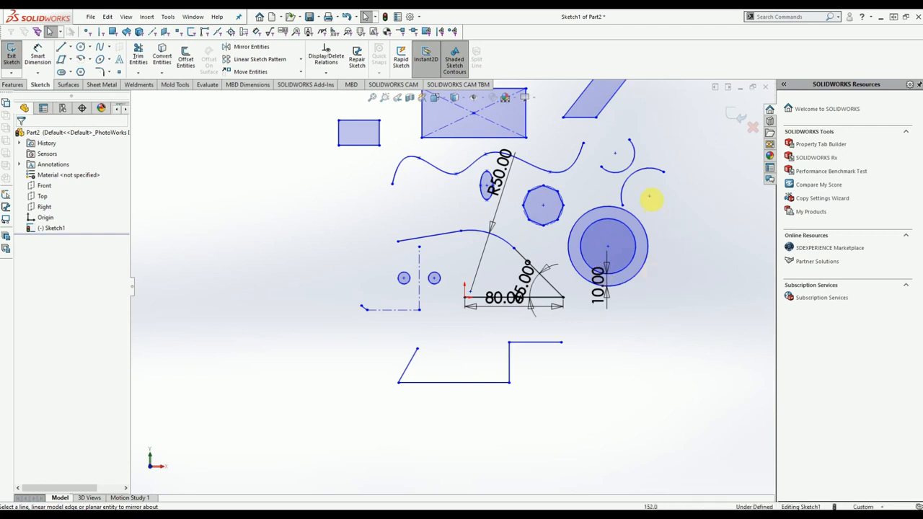
Draw a circle with a radius of about 1.1 mm centered on the top of the circle right of the vertical centerline
scroll(428, 299, down, 4)
scroll(424, 263, down, 3)
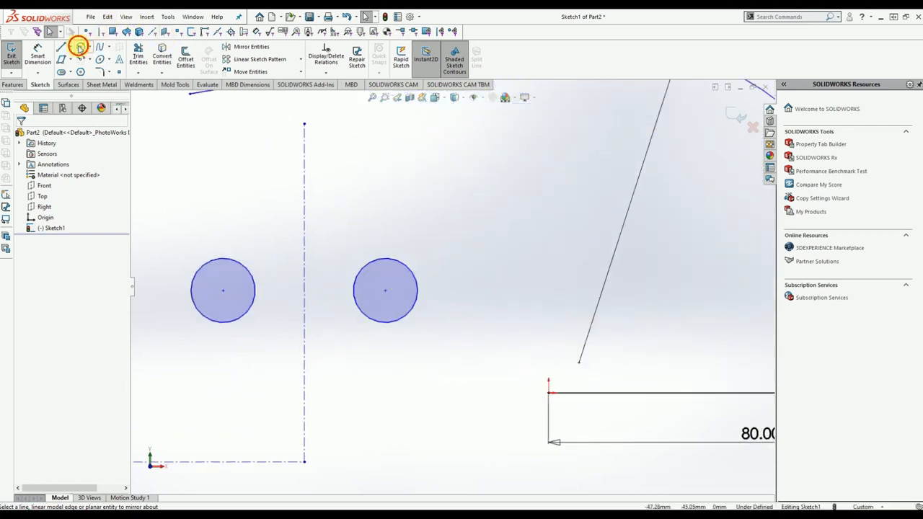
click(80, 47)
drag(387, 258, 395, 258)
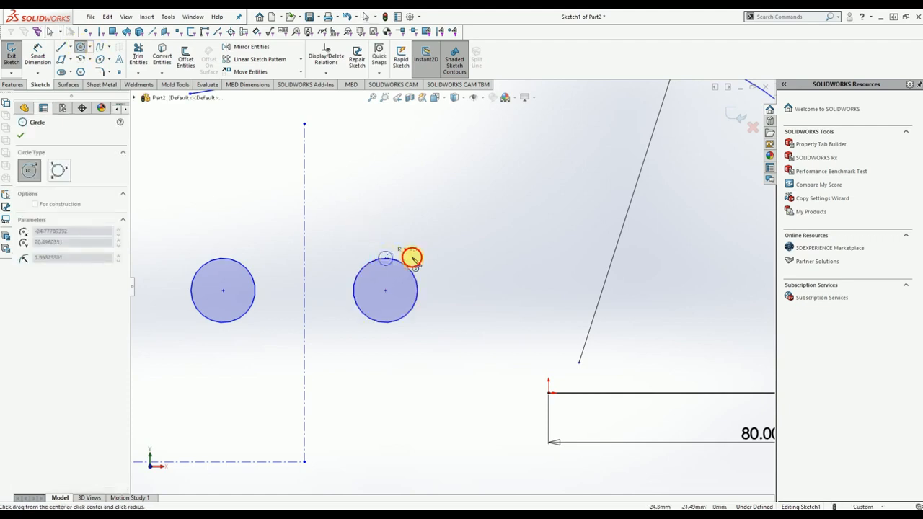
scroll(387, 296, down, 2)
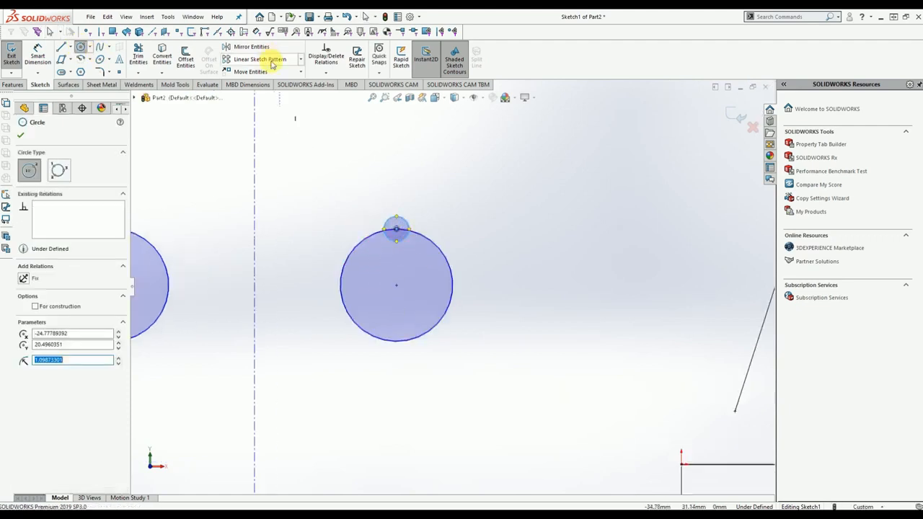
click(300, 60)
click(263, 84)
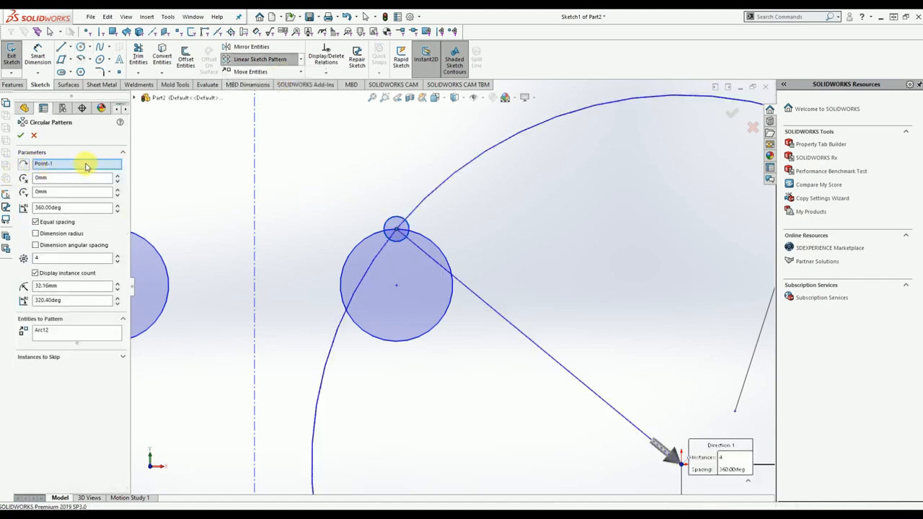
key(Escape)
Start a circular sketch pattern of the tiny circle, using the center point of the larger circle beneath it as the pattern center
click(300, 60)
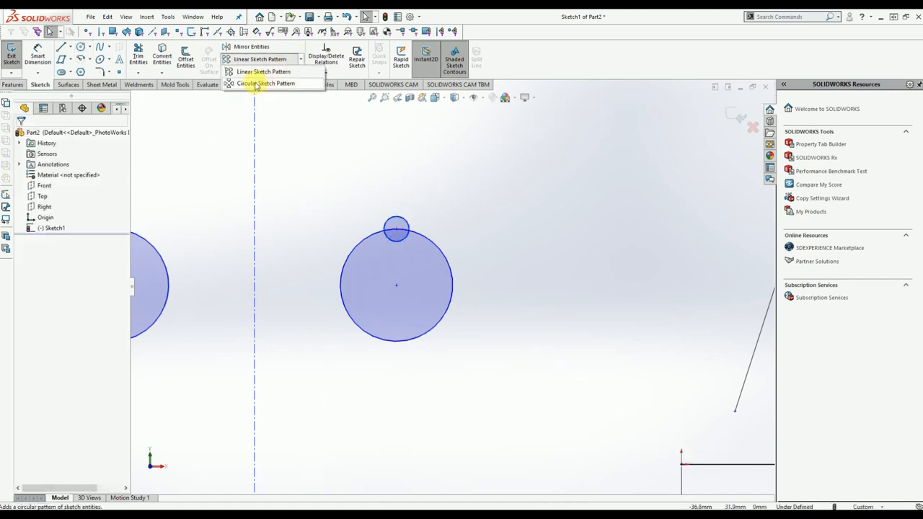
click(256, 85)
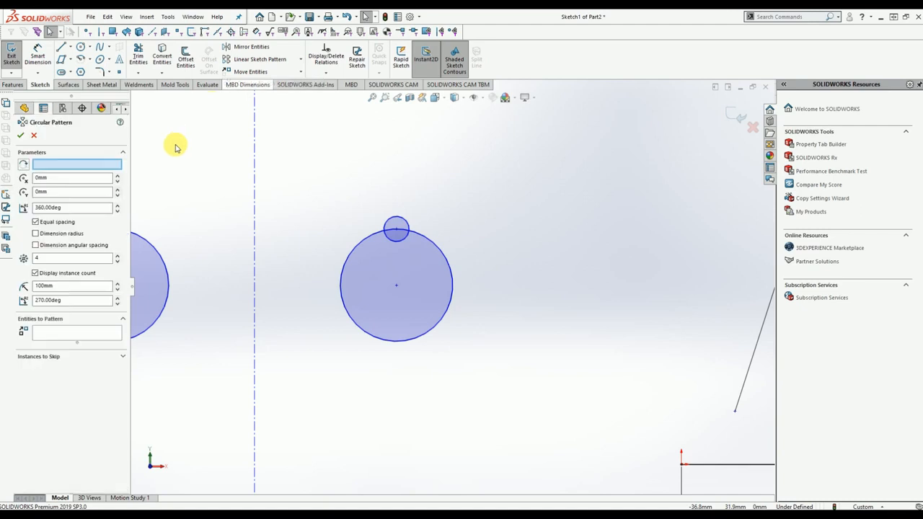
click(47, 166)
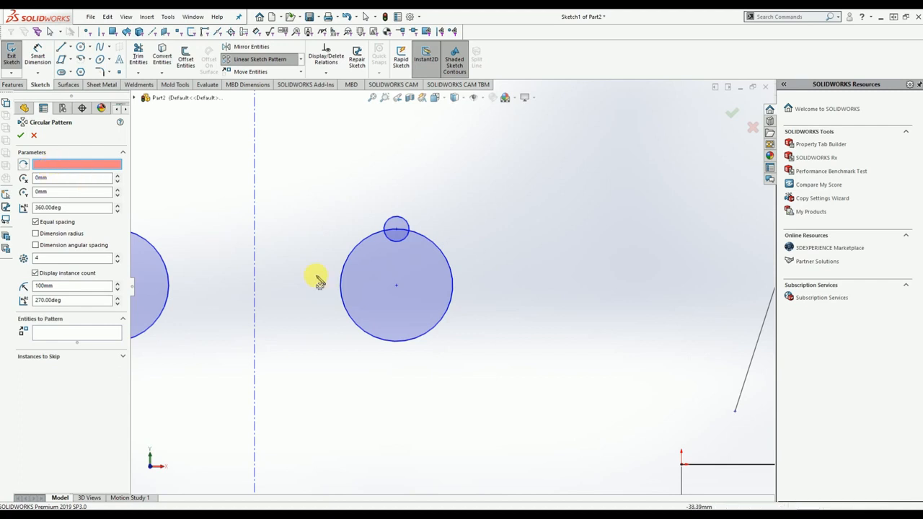
click(397, 289)
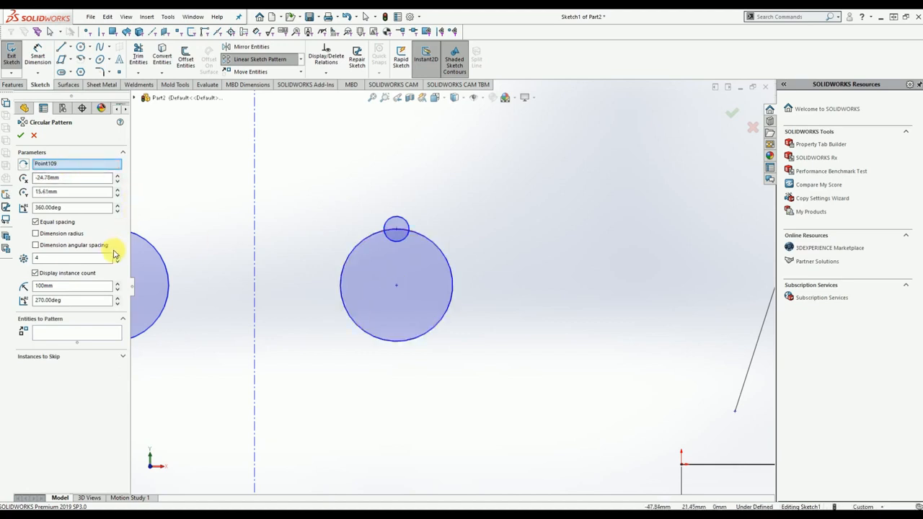
click(65, 331)
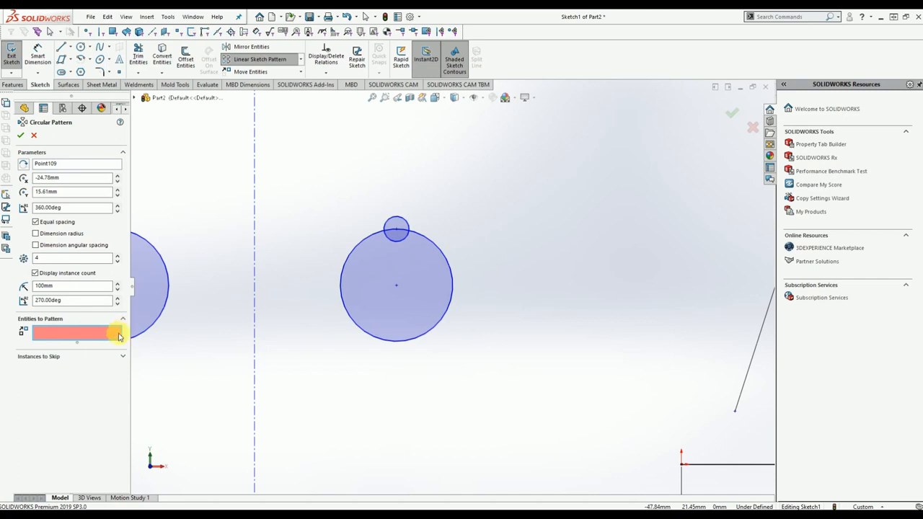
click(396, 225)
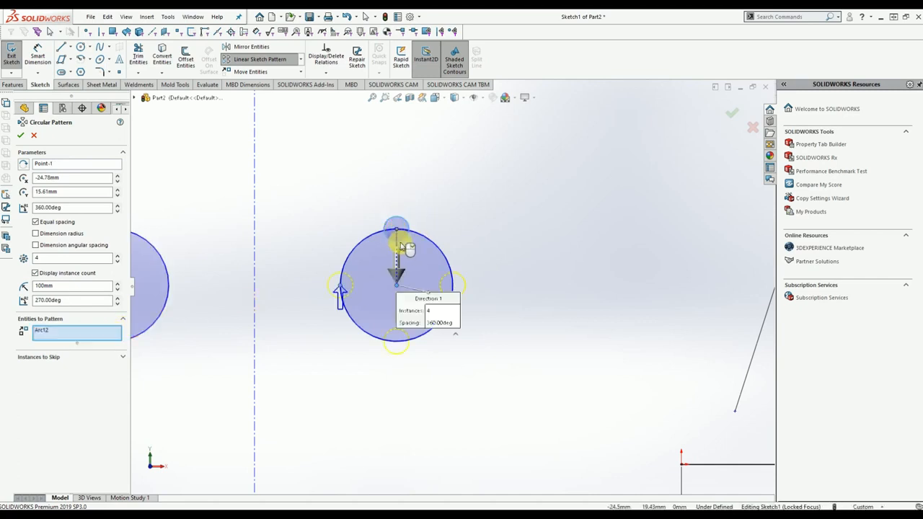
Set the circular pattern to 7 equally spaced instances over 360 degrees and apply it
click(118, 255)
click(118, 255)
click(118, 255)
double_click(72, 208)
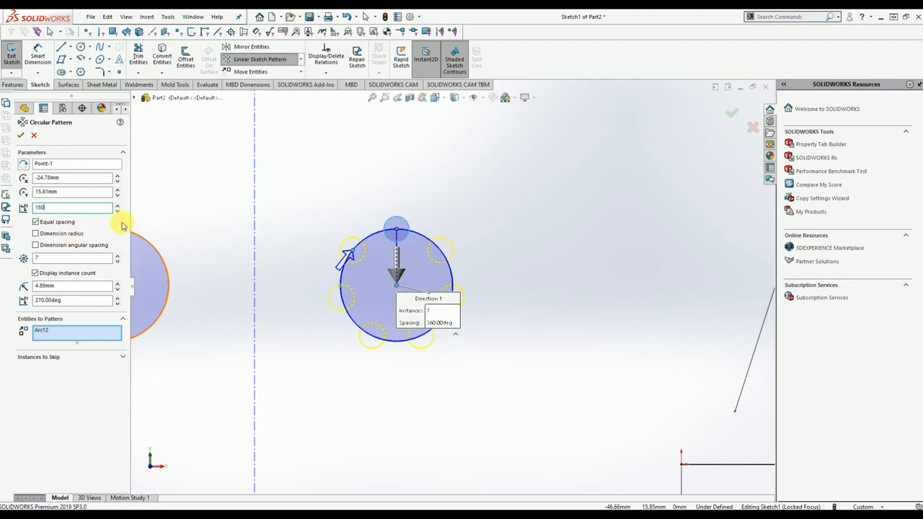
key(Return)
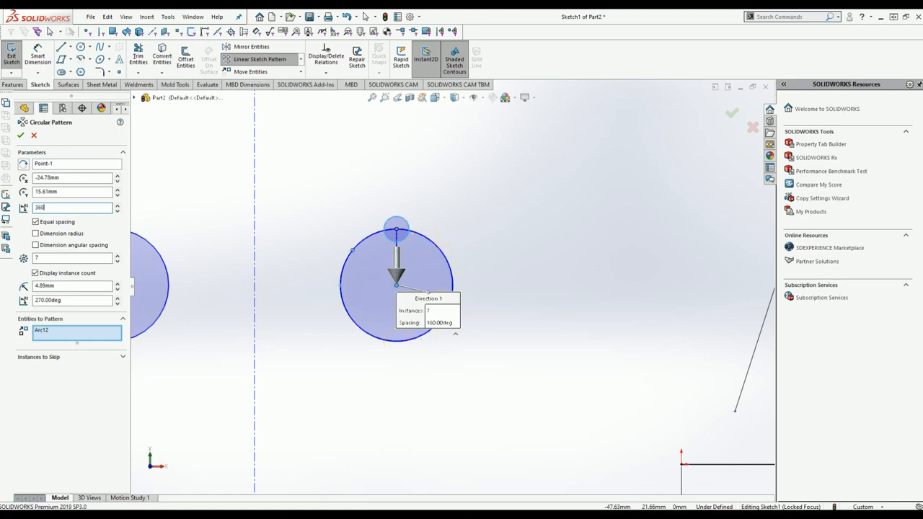
click(20, 136)
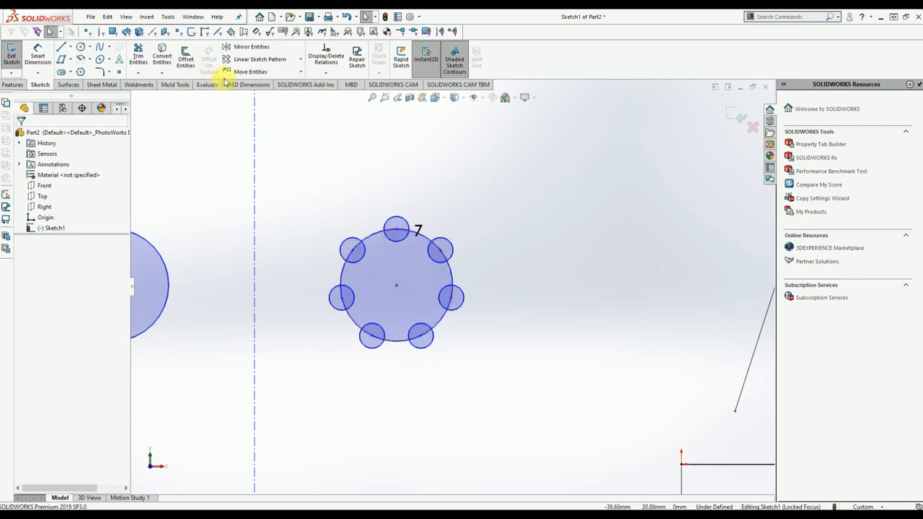
Move the ellipse below the spline slightly down and to the left with Move Entities, using From/To with its center as start point
click(301, 72)
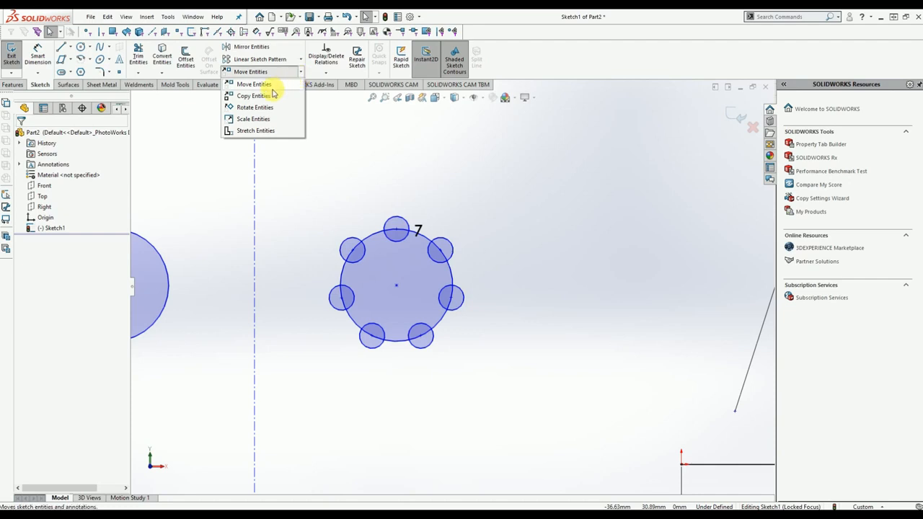
click(273, 84)
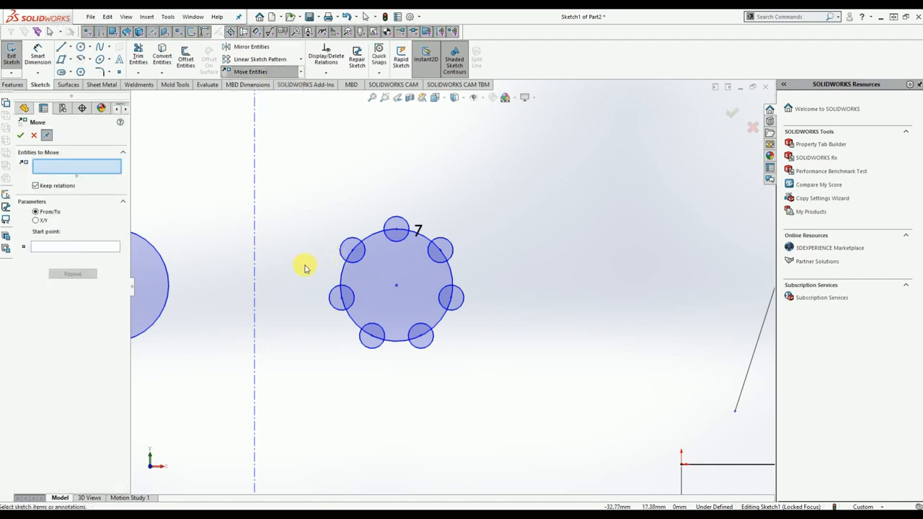
key(z)
right_click(305, 268)
click(310, 235)
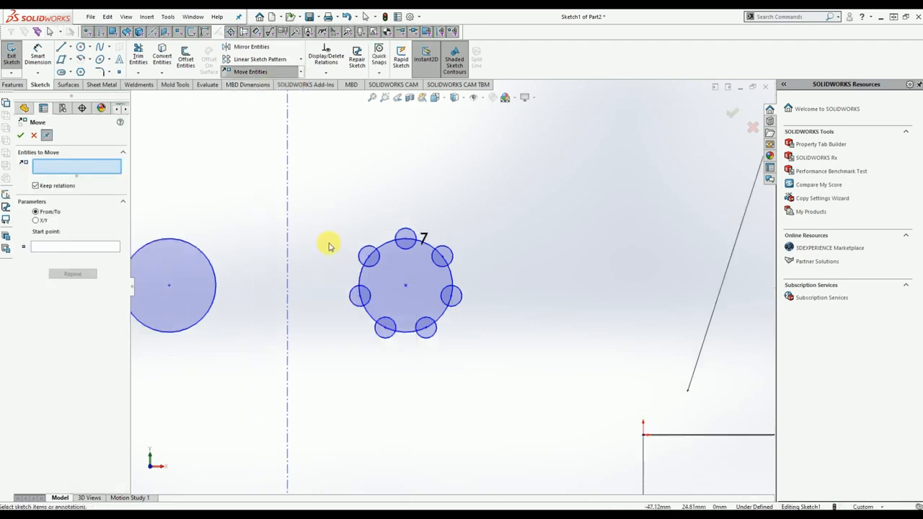
key(z)
key(z)
key(z)
key(z)
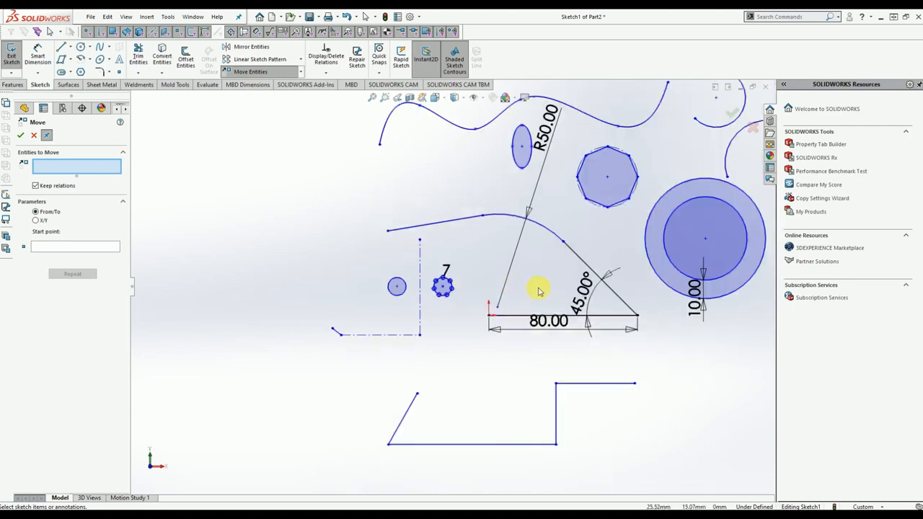
scroll(547, 208, up, 2)
scroll(463, 207, down, 5)
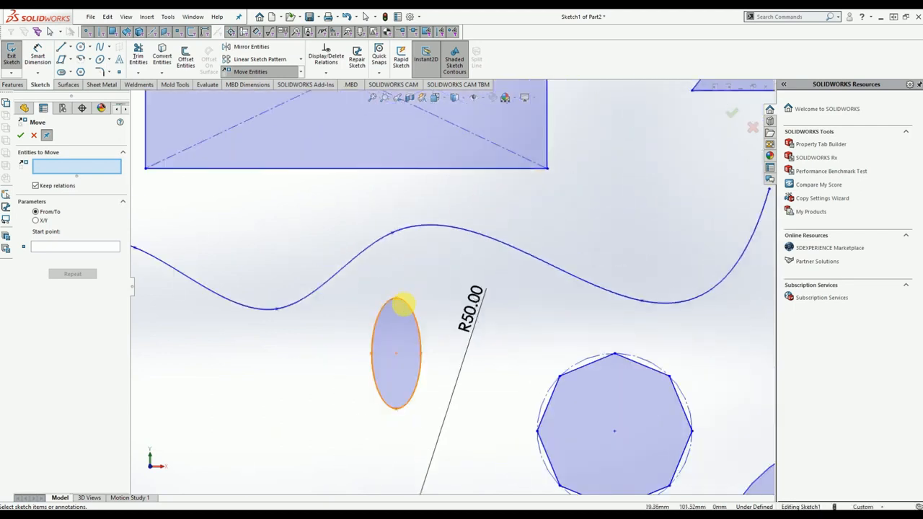
click(407, 309)
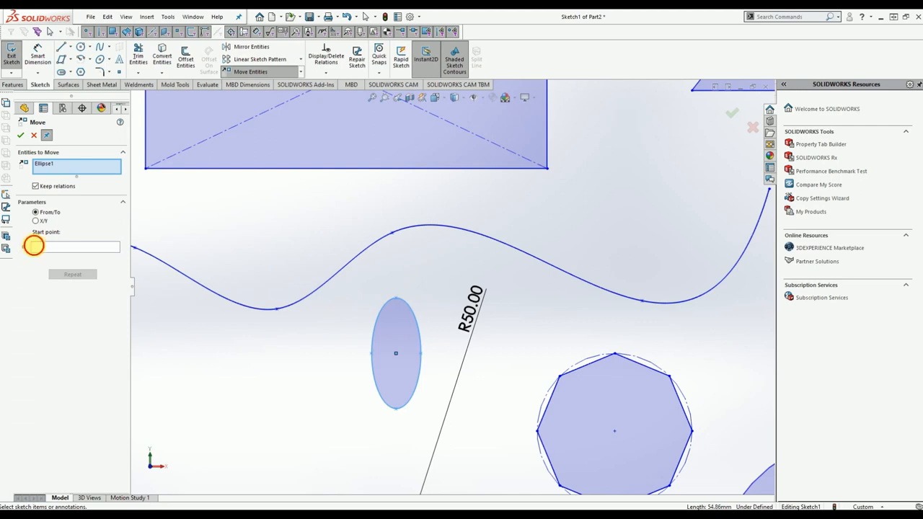
click(34, 246)
click(398, 355)
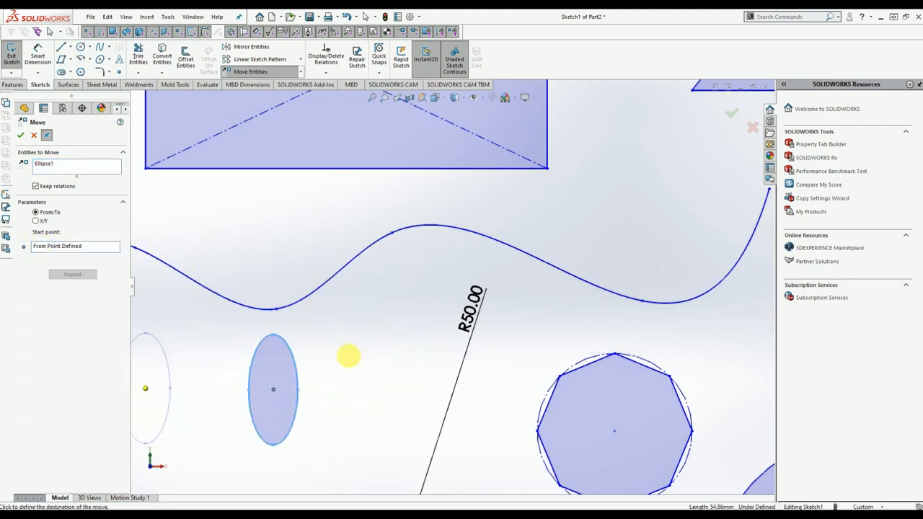
click(376, 368)
click(207, 323)
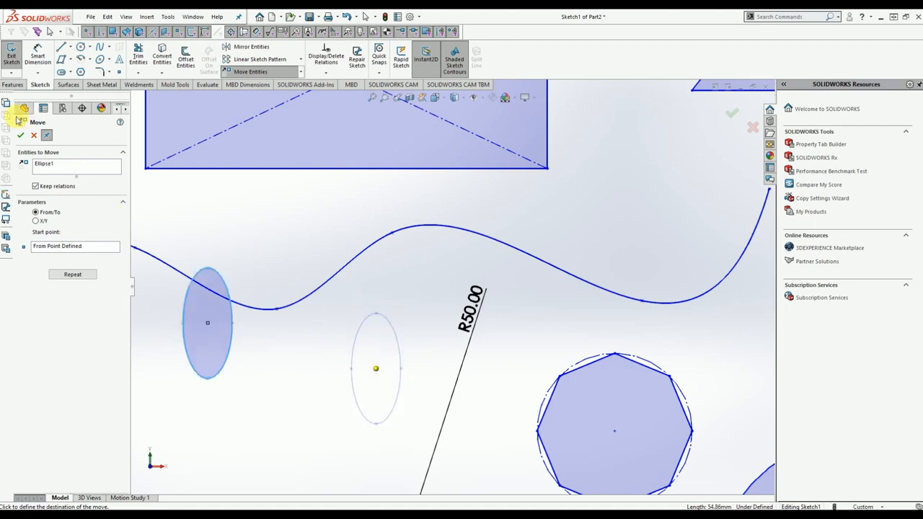
click(17, 136)
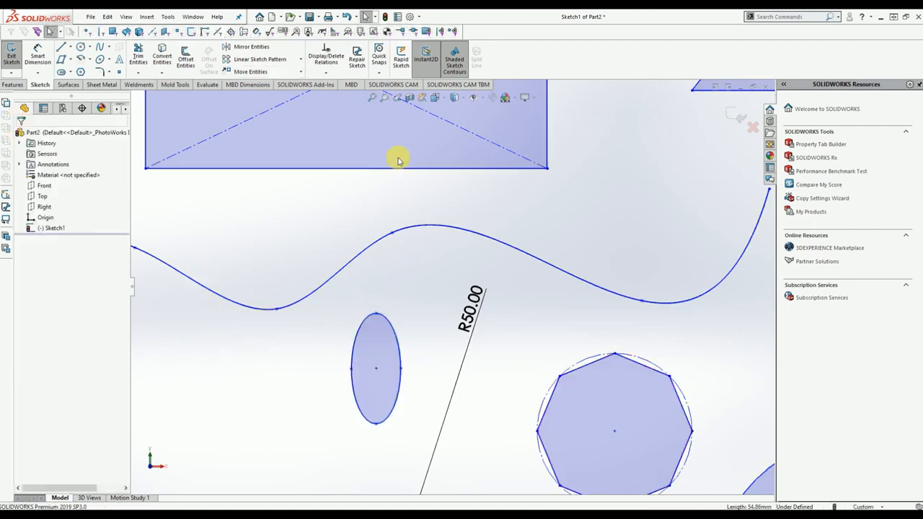
click(300, 72)
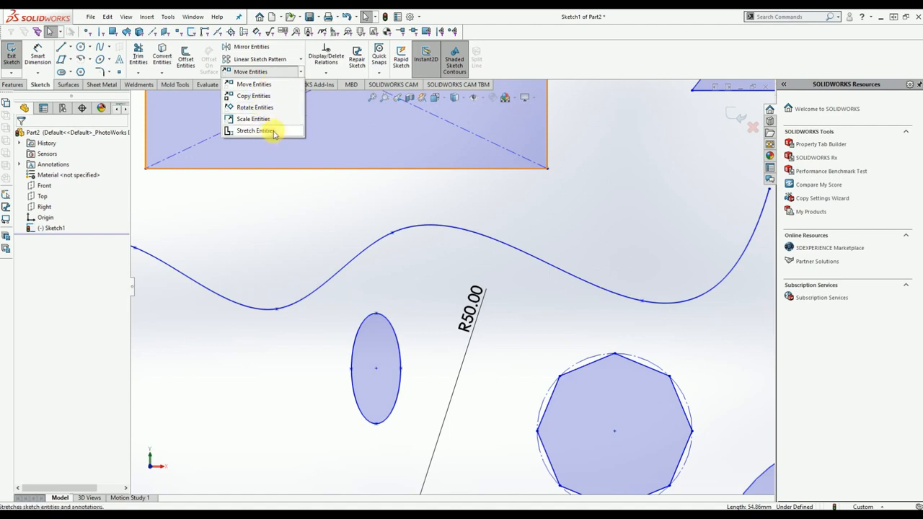
click(322, 250)
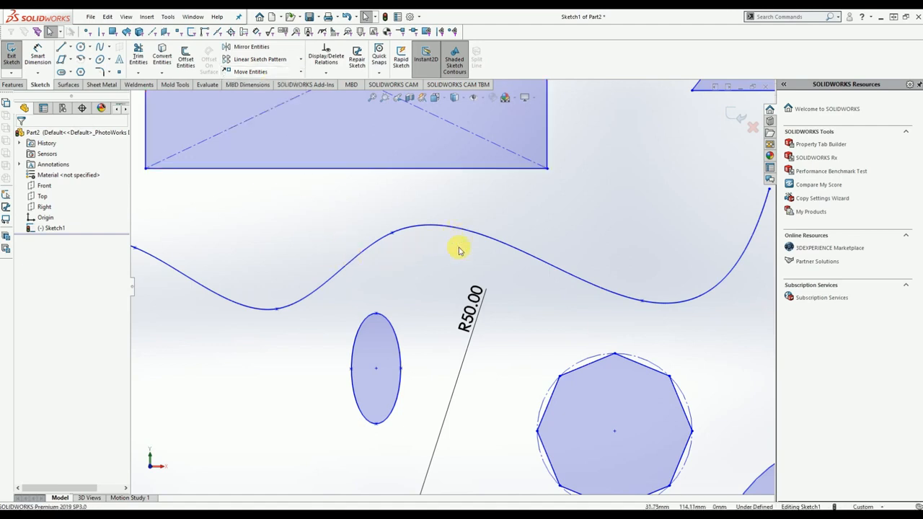
scroll(454, 262, up, 3)
scroll(455, 278, up, 5)
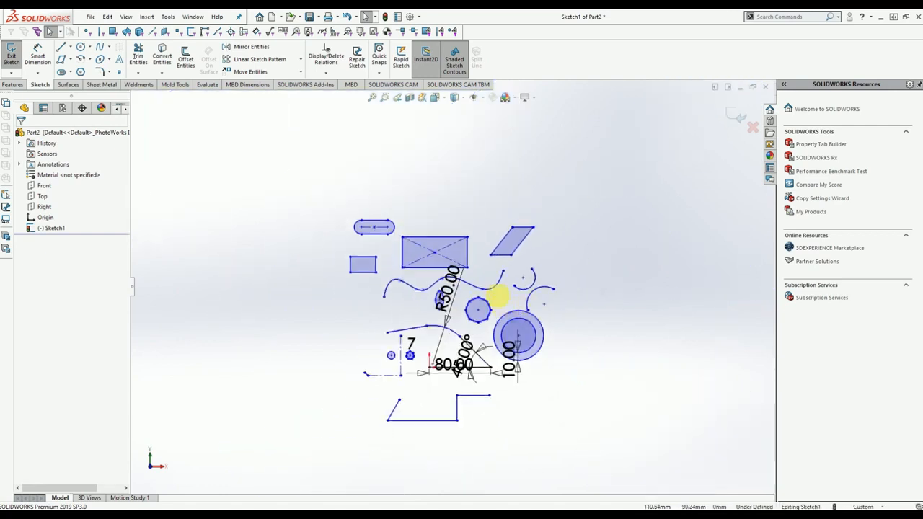
Draw a circle with a radius of about 11.8 mm just above the lowest horizontal line of the open profile
scroll(512, 435, down, 3)
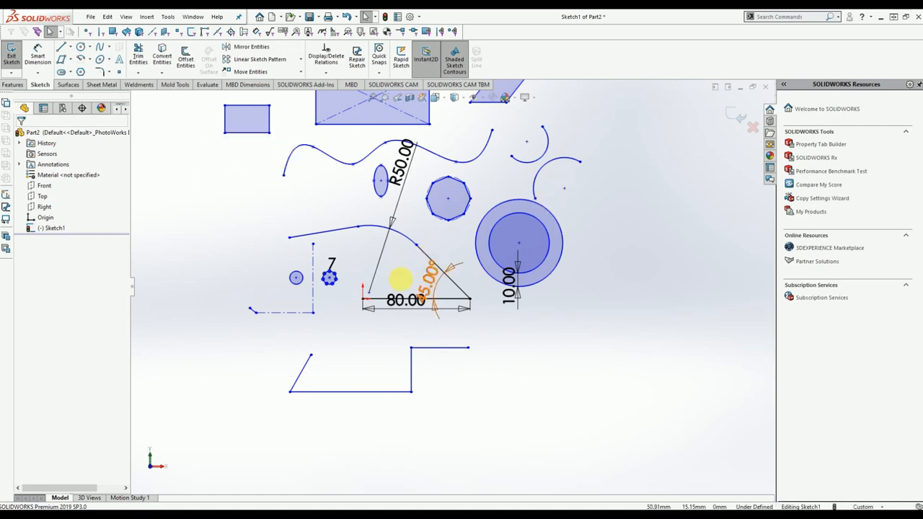
scroll(368, 351, down, 2)
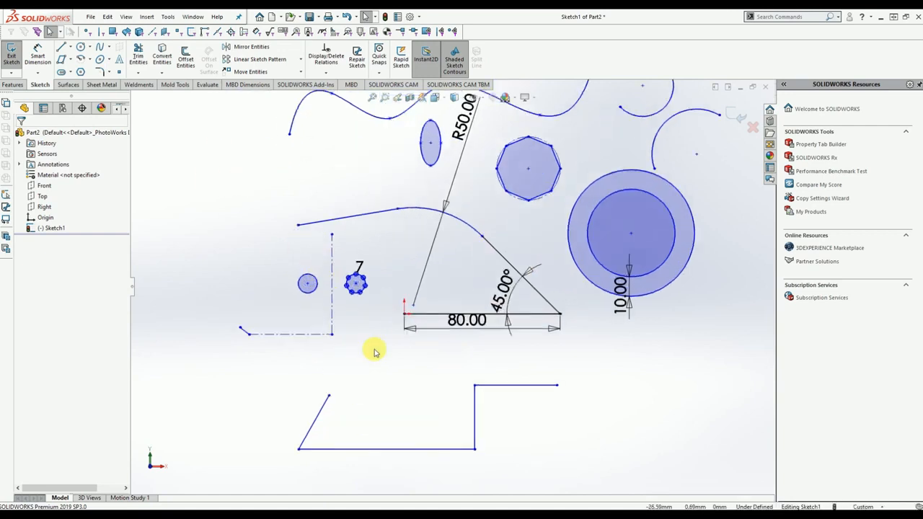
click(80, 48)
click(388, 416)
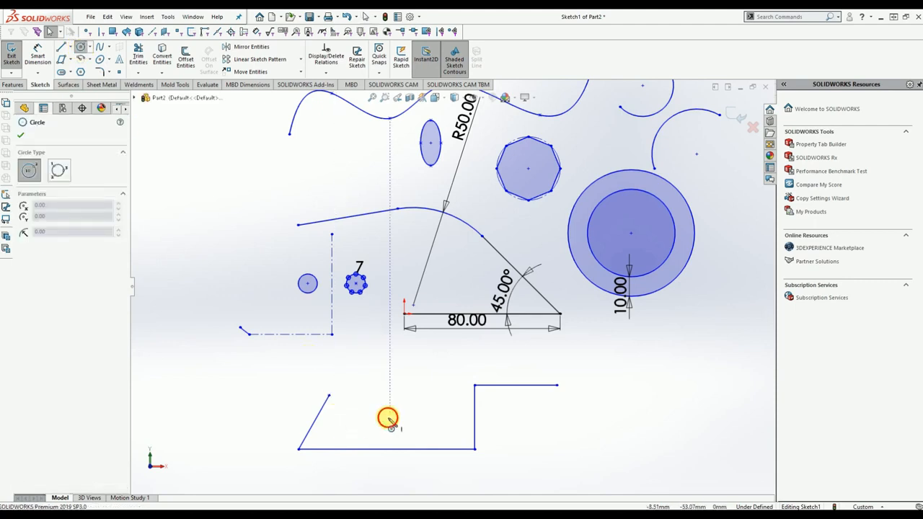
click(390, 394)
scroll(400, 461, up, 6)
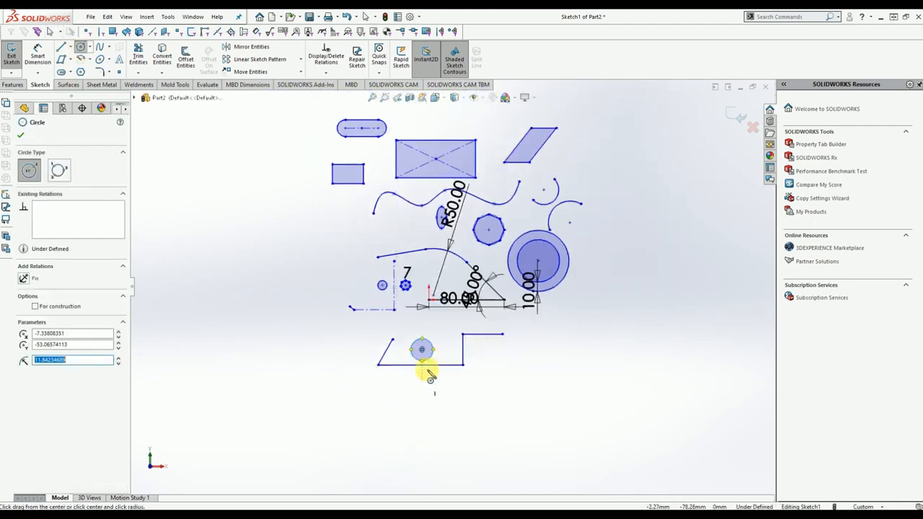
scroll(440, 346, down, 3)
scroll(441, 325, down, 5)
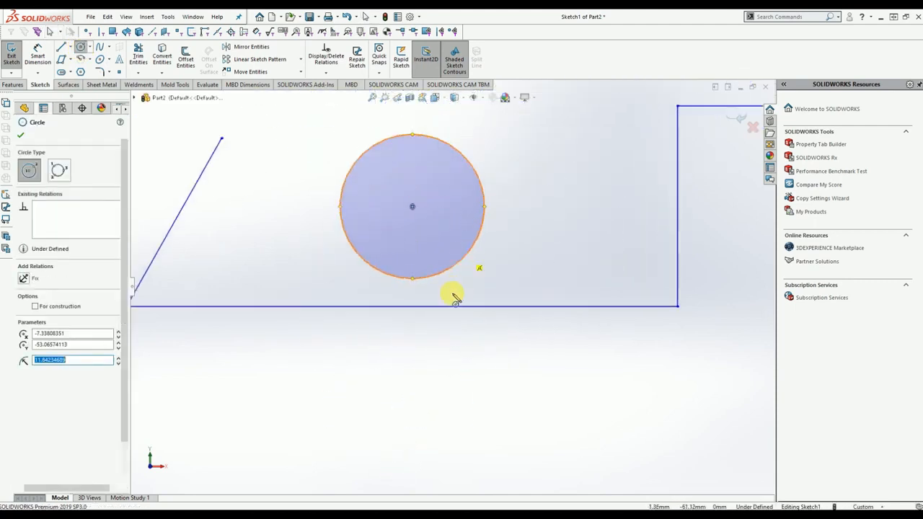
key(Escape)
Add a Tangent relation between the circle and the profile's lowest horizontal line
click(444, 285)
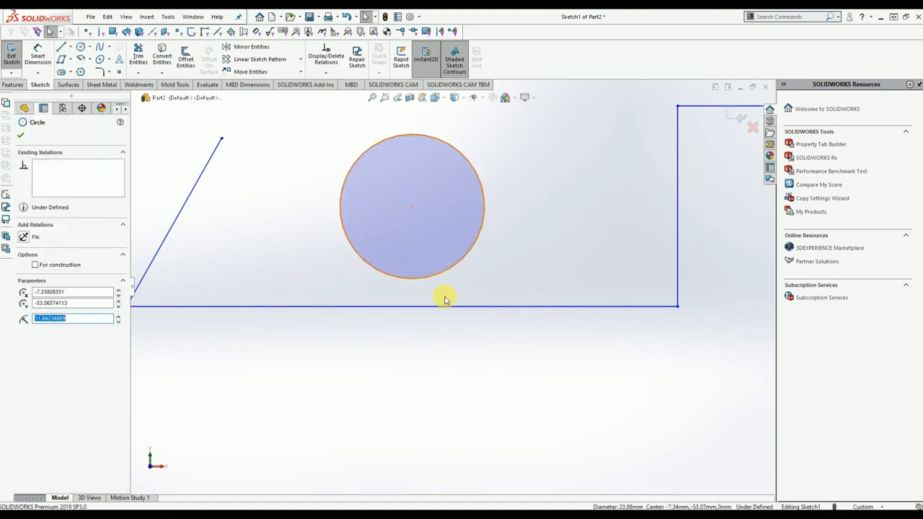
ctrl+click(333, 307)
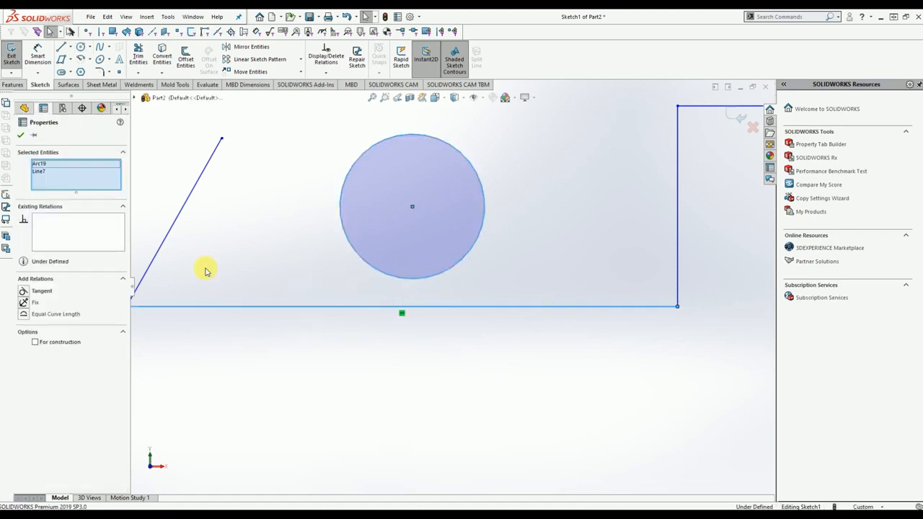
click(24, 292)
click(404, 408)
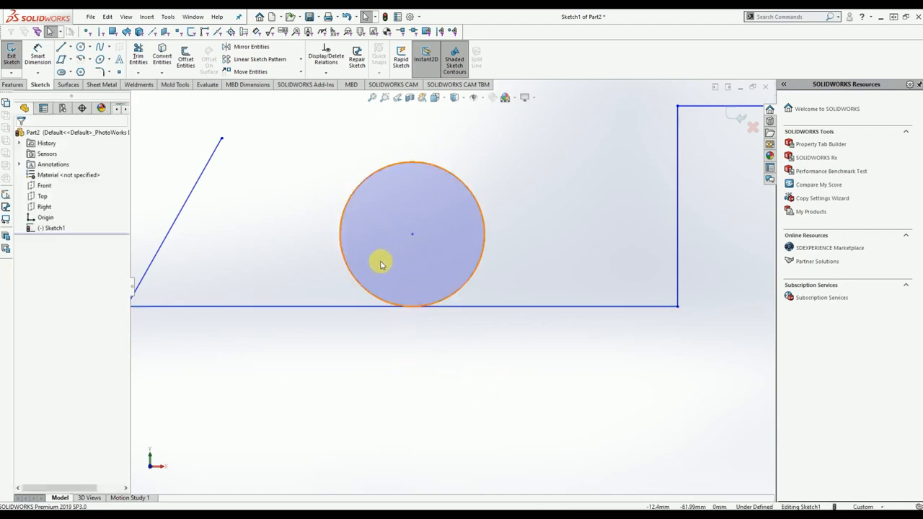
Make the slanted line Perpendicular to the lowest horizontal line of the open profile
click(205, 172)
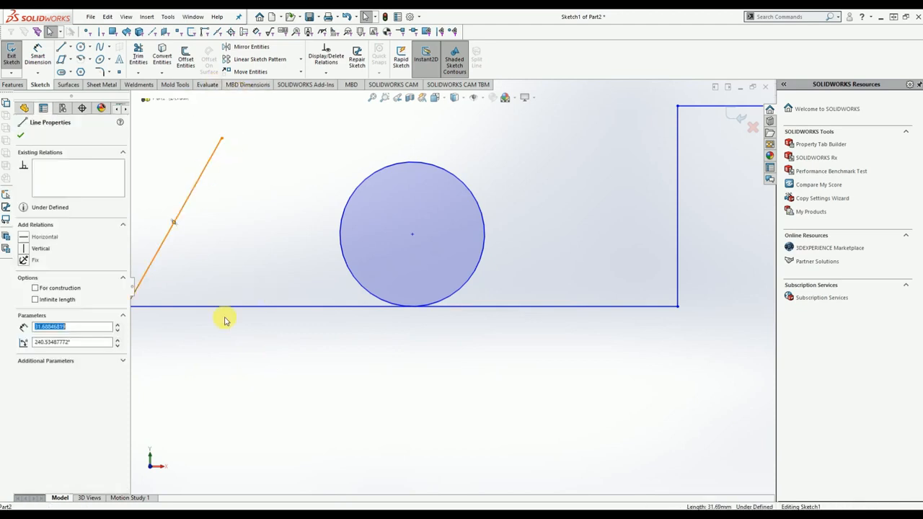
ctrl+click(213, 318)
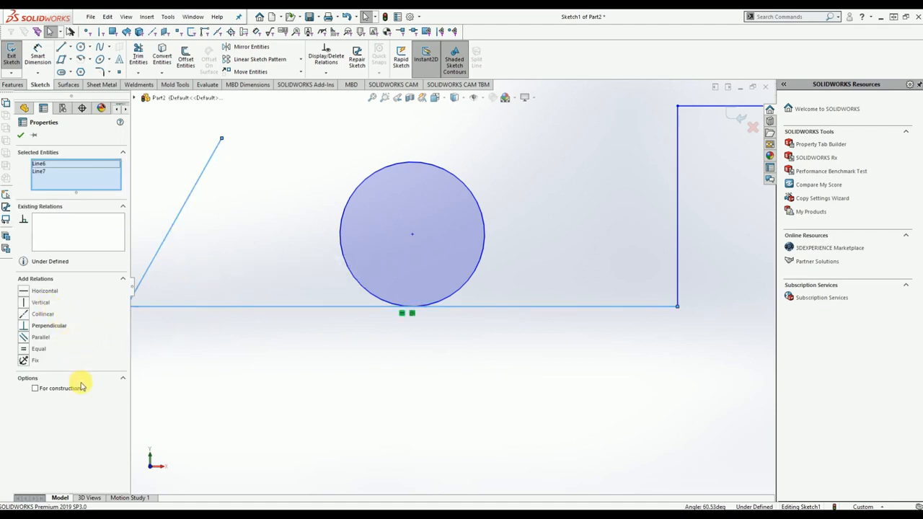
scroll(282, 307, up, 3)
scroll(279, 295, down, 2)
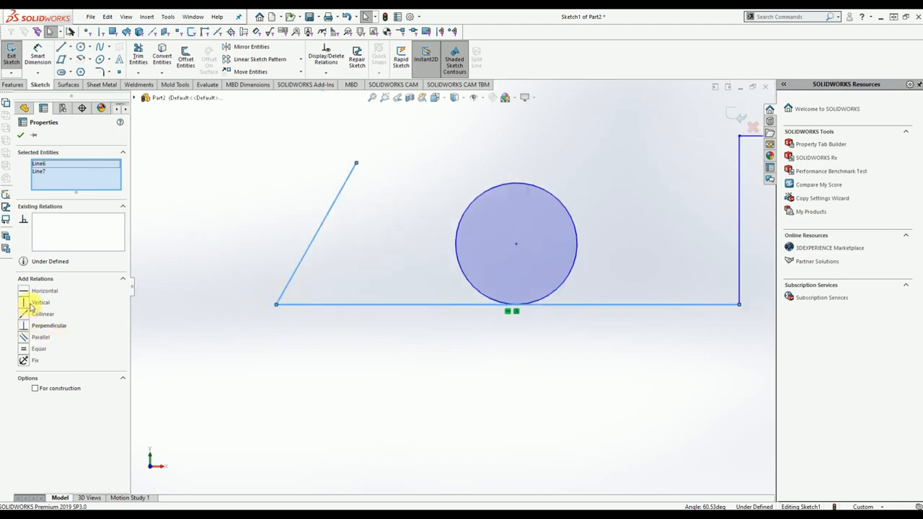
click(45, 326)
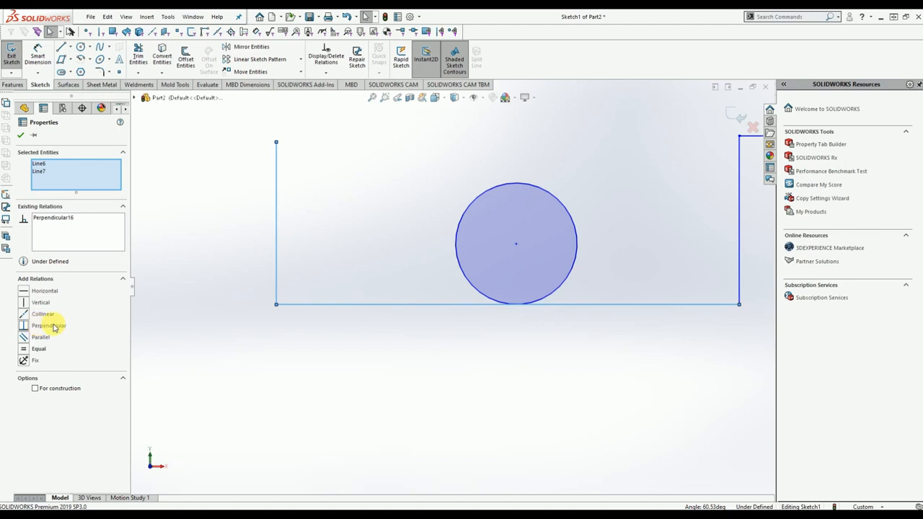
click(20, 136)
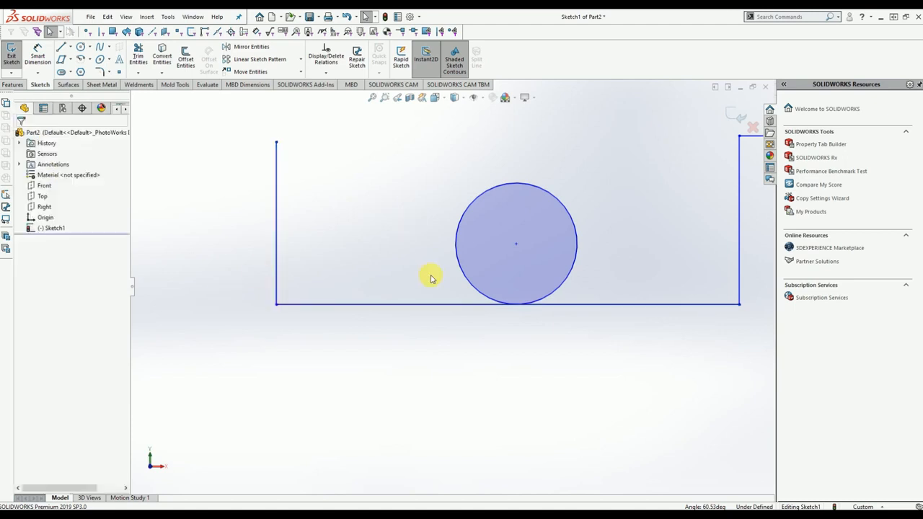
Pull the tangent circle's center slightly down and to the left to make the circle smaller
drag(516, 243, 499, 261)
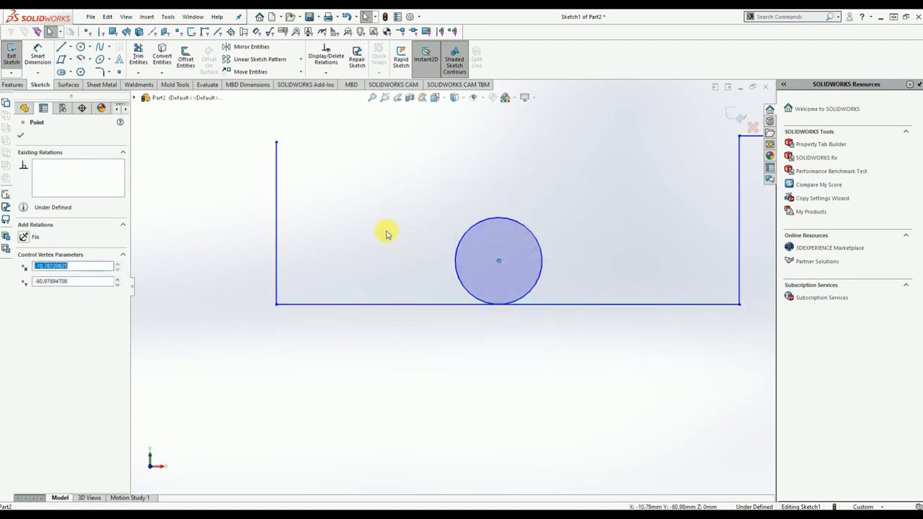
click(402, 375)
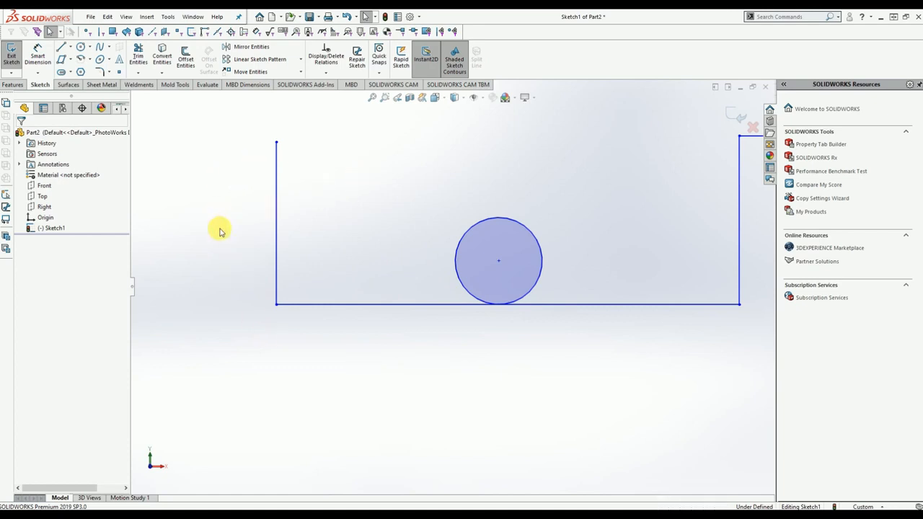
Select all sketch entities and dimensions and delete them, clearing the whole sketch
scroll(448, 283, up, 3)
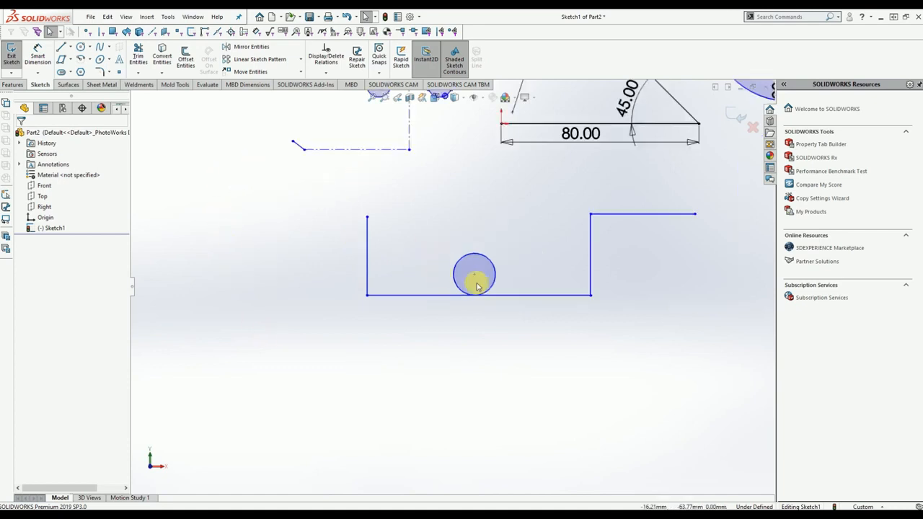
scroll(570, 189, up, 2)
scroll(569, 202, down, 3)
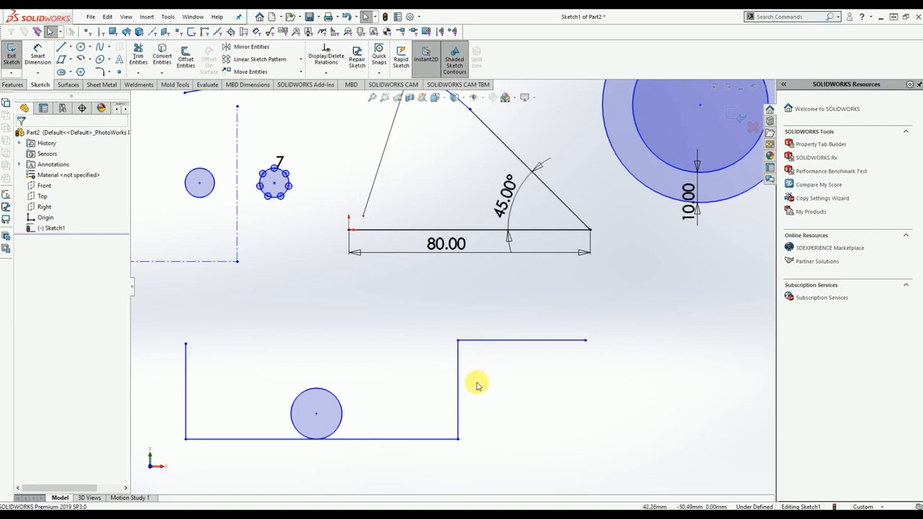
scroll(545, 278, up, 8)
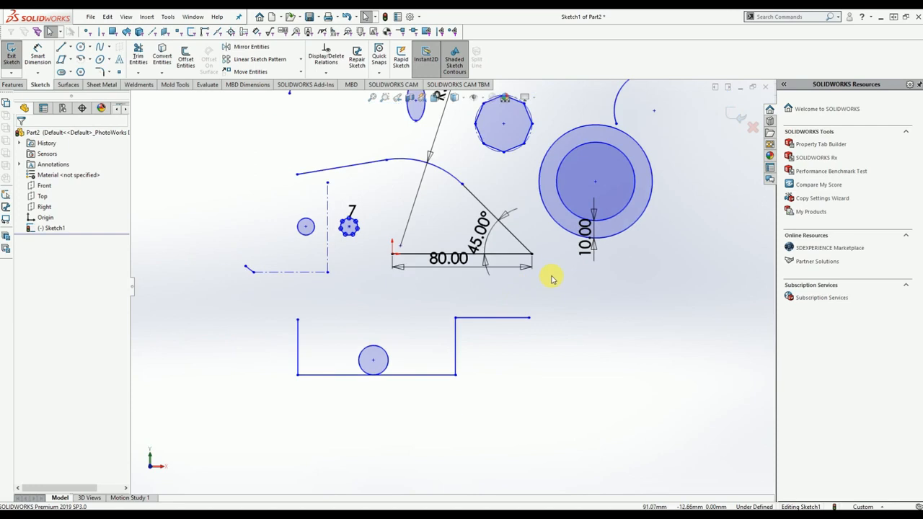
drag(590, 151, 219, 392)
key(Delete)
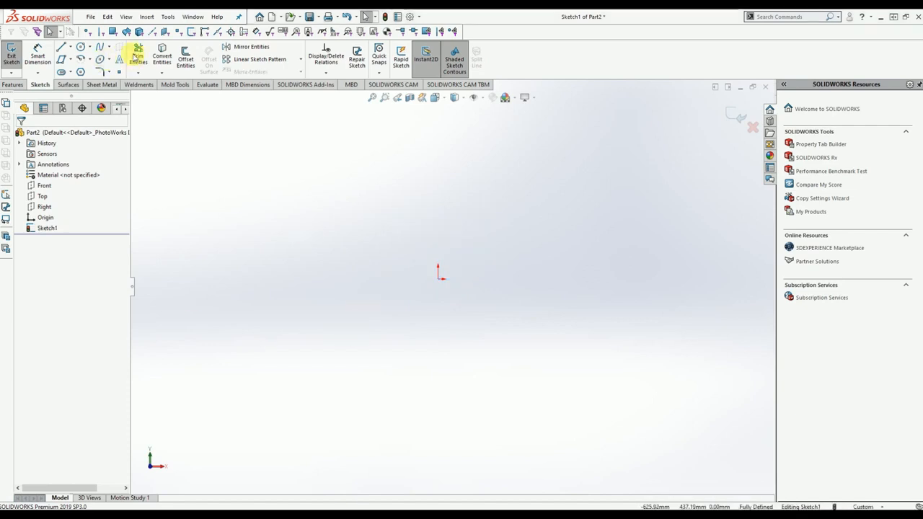
Draw a small circle up and to the right of the origin, not attached to it
scroll(455, 283, down, 3)
click(457, 272)
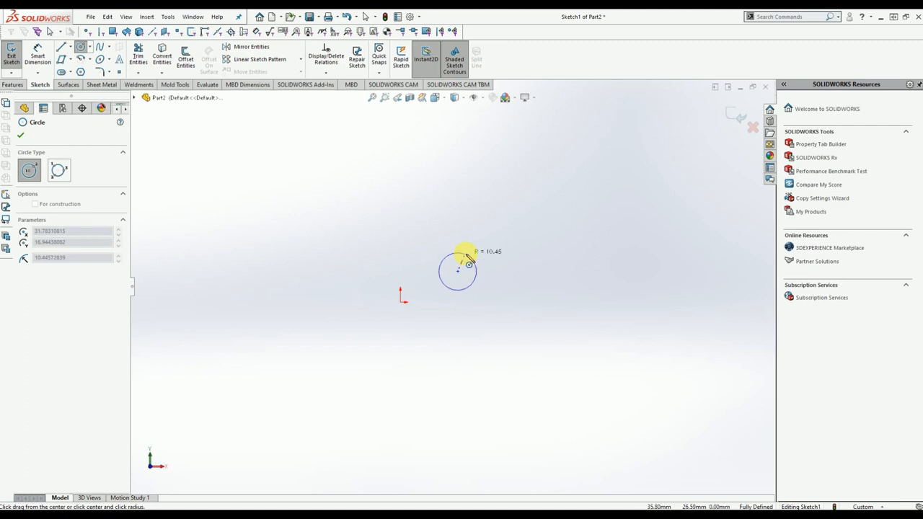
click(469, 251)
key(Escape)
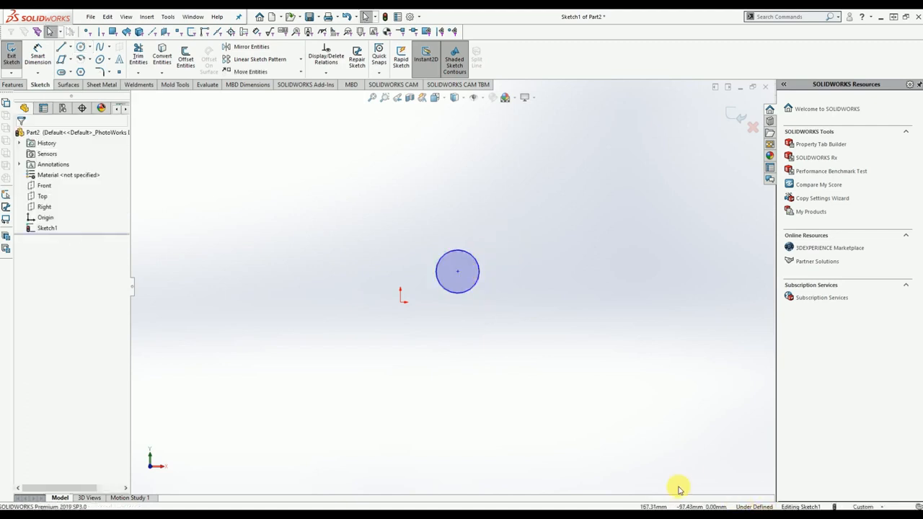
Move the loose circle farther right of the origin and enlarge it to about 32 mm in diameter
scroll(443, 313, down, 2)
scroll(479, 273, down, 2)
click(447, 246)
drag(450, 279, 544, 306)
mouse_move(554, 231)
mouse_down()
mouse_move(567, 204)
mouse_move(551, 223)
mouse_move(554, 213)
mouse_up()
click(634, 444)
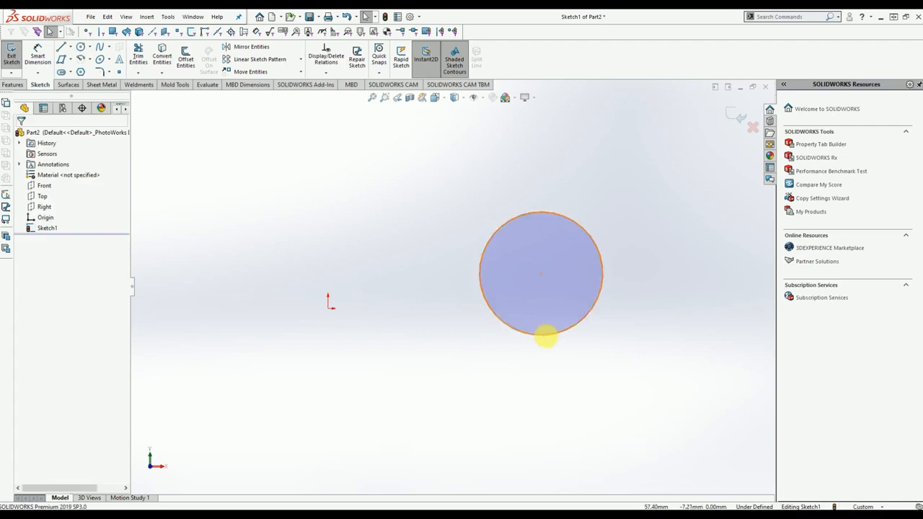
Replace the loose circle with a new circle centered on the origin
click(572, 225)
key(Delete)
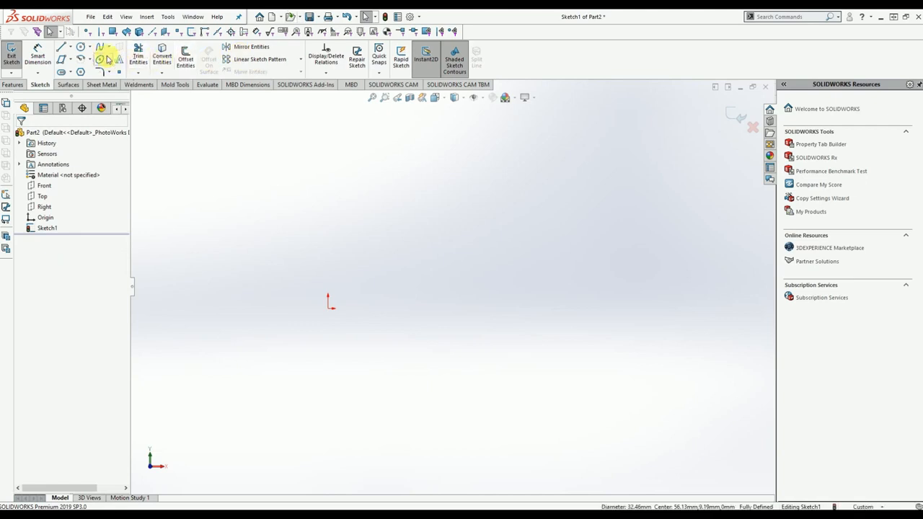
click(77, 48)
click(330, 304)
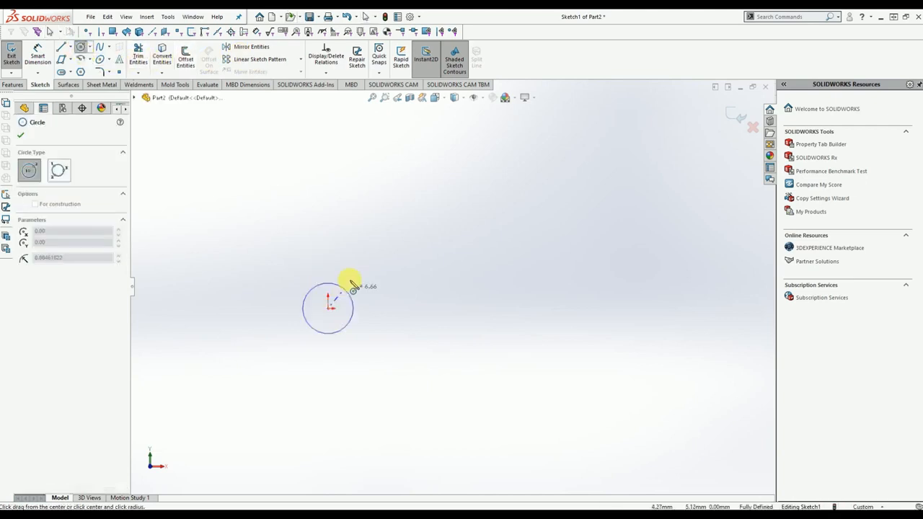
click(387, 308)
key(Escape)
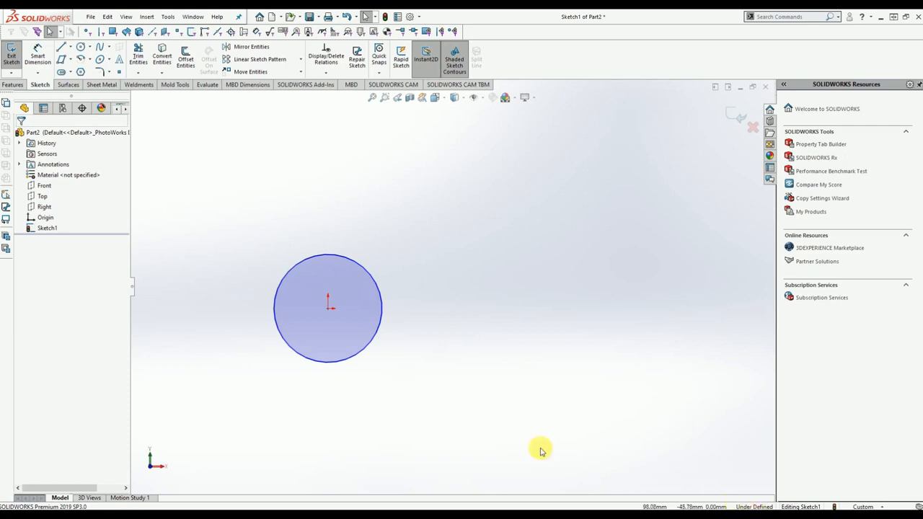
Try to move the origin-centered circle away from the origin by its center point
click(361, 310)
mouse_move(361, 310)
mouse_down()
mouse_move(330, 308)
mouse_move(365, 316)
mouse_up()
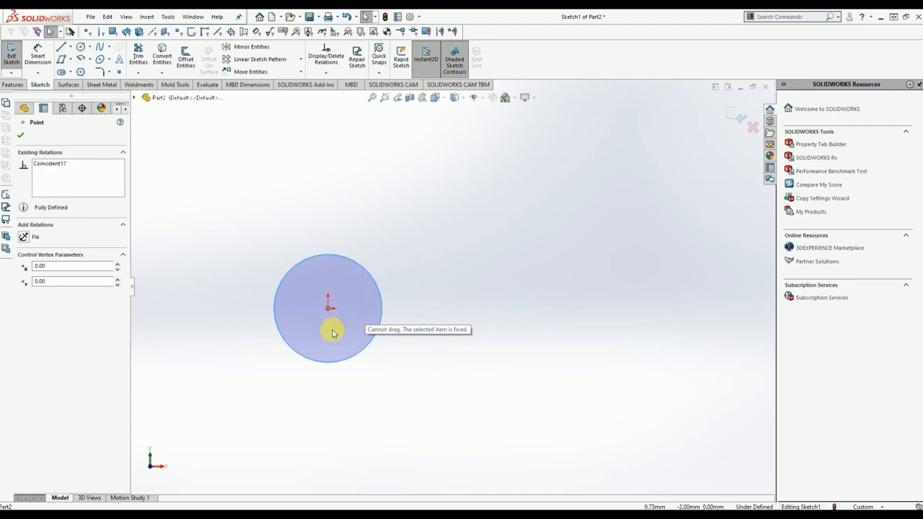
drag(332, 332, 351, 317)
click(439, 235)
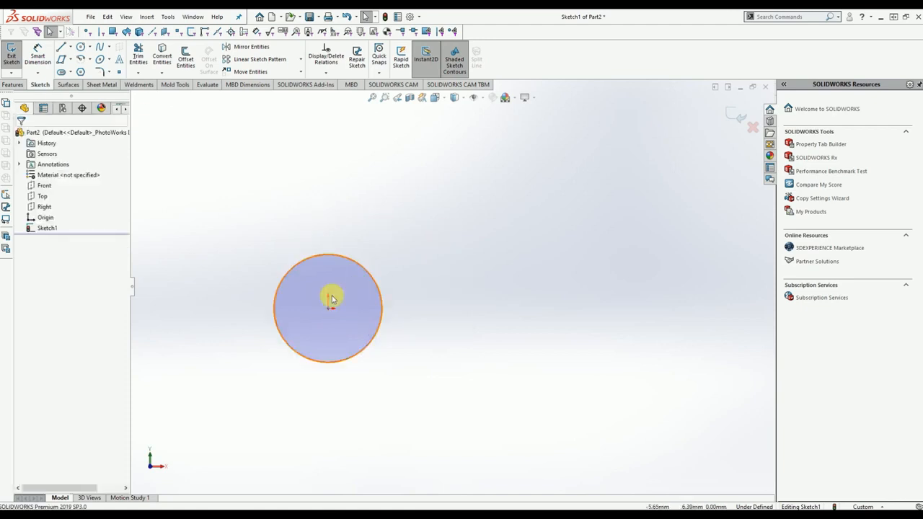
Enlarge the circle freehand to about 61 mm in diameter and add a horizontal diameter dimension above it, accepting the drawn size
drag(361, 263, 438, 275)
click(496, 286)
click(37, 55)
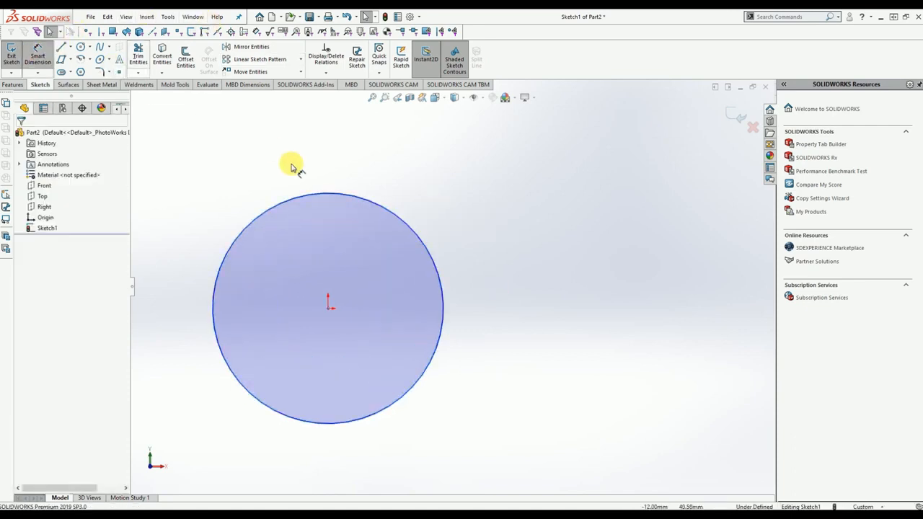
click(326, 173)
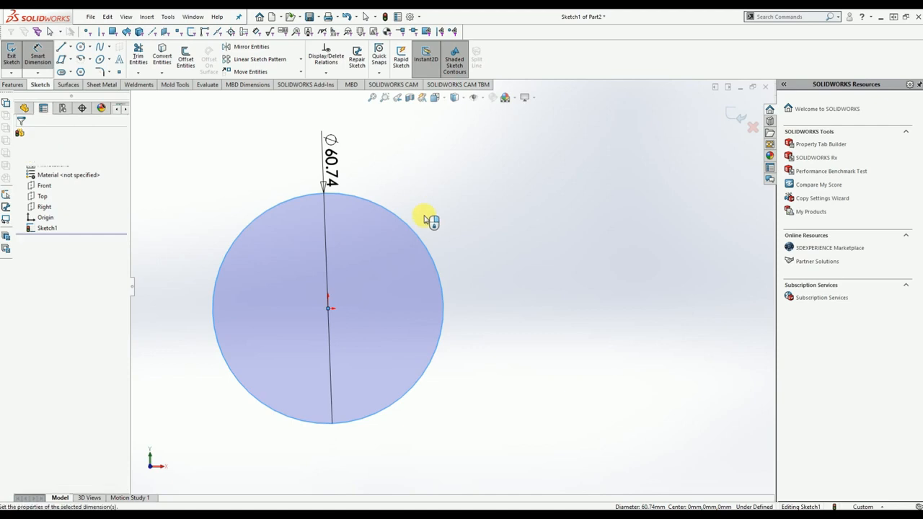
click(332, 162)
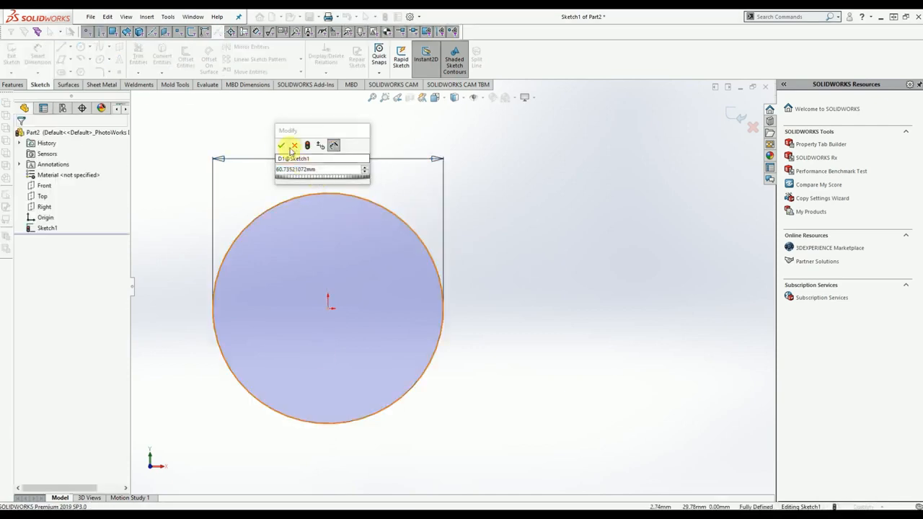
key(Return)
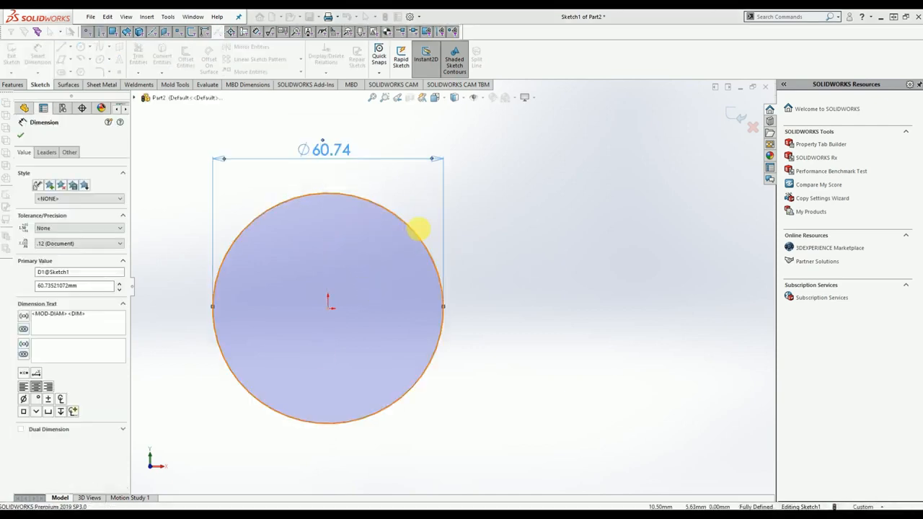
key(Escape)
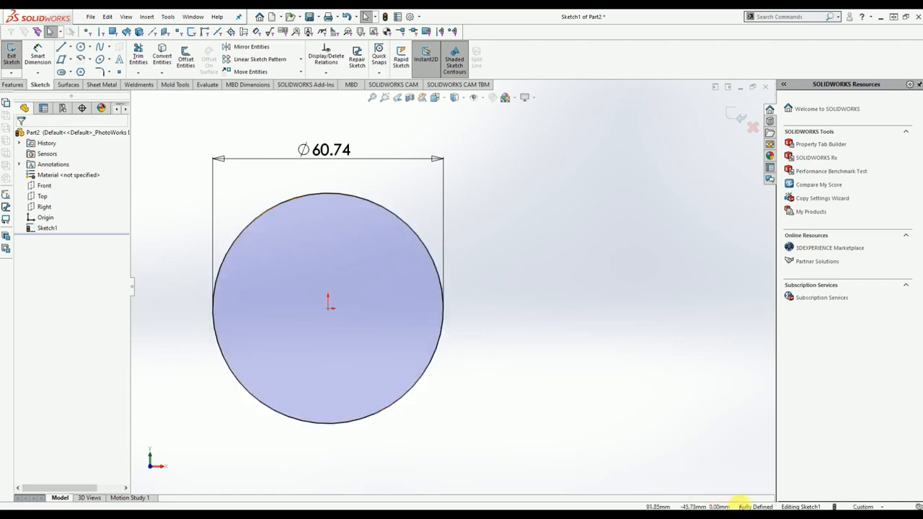
Select the dimensioned circle's center and edge to examine its existing relations and the available Fix relation
click(329, 308)
click(379, 207)
click(494, 258)
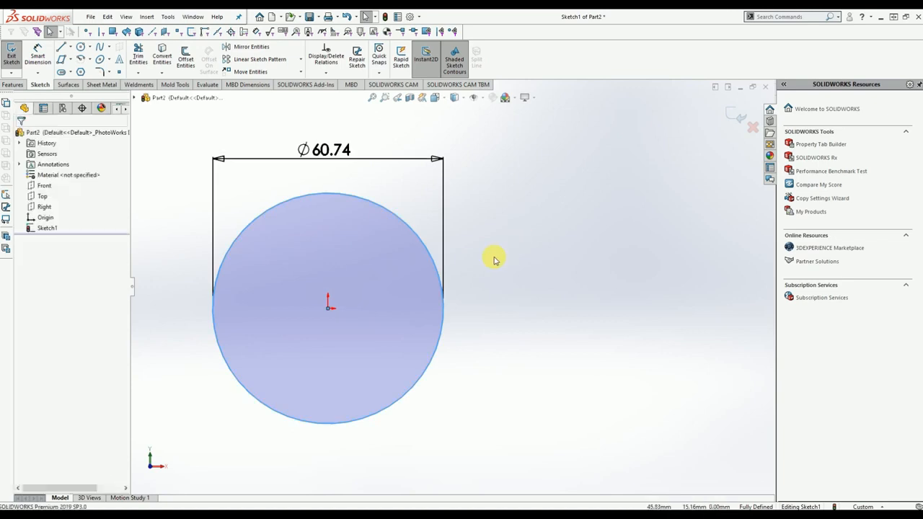
click(352, 201)
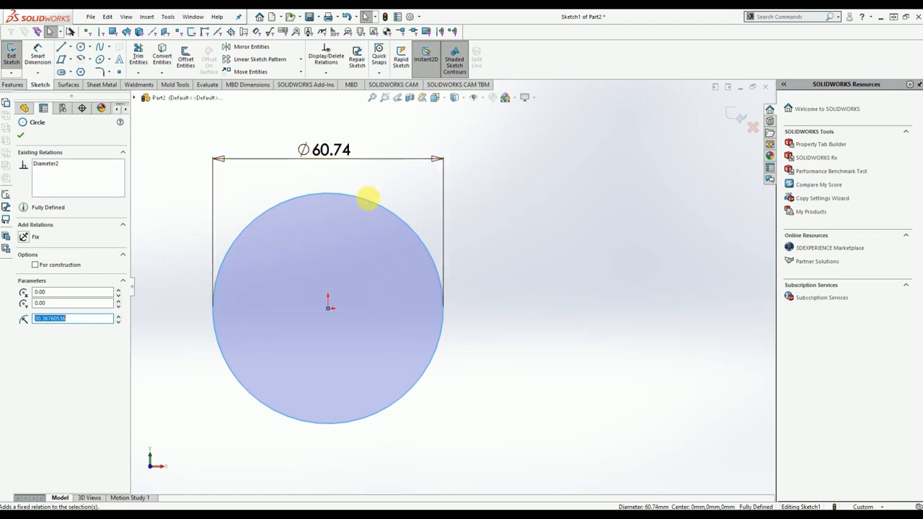
mouse_move(401, 160)
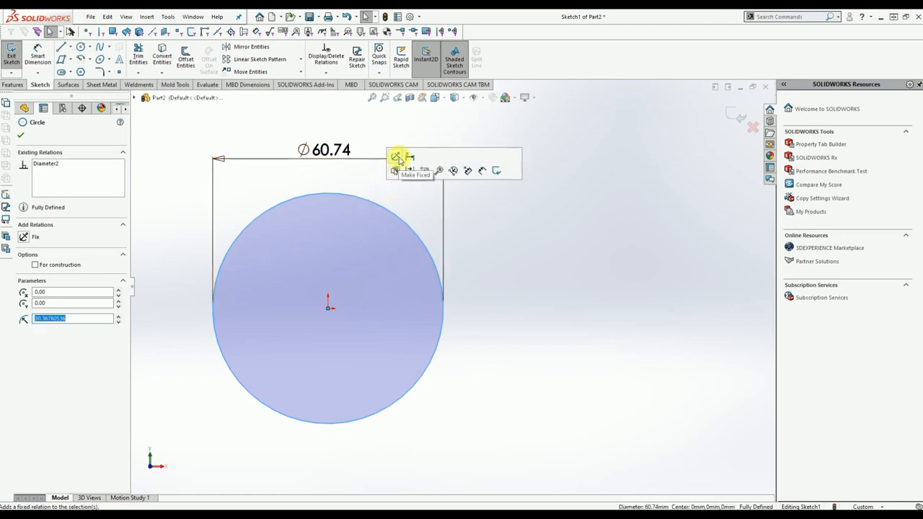
click(503, 269)
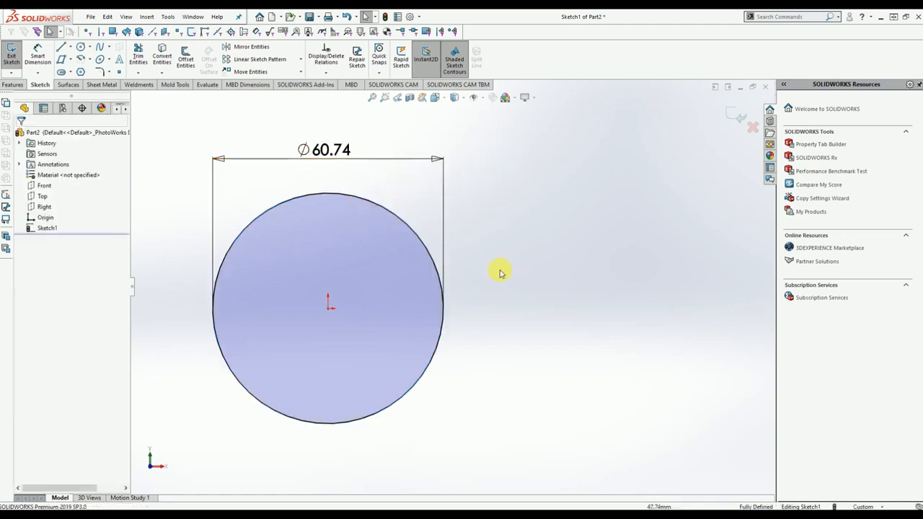
Try adding a Fix relation to the dimensioned circle and undo it
click(380, 209)
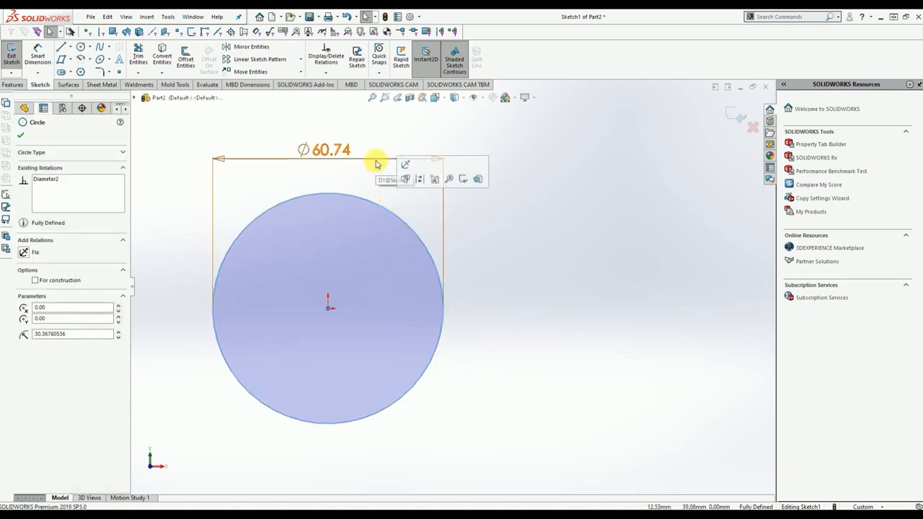
click(406, 165)
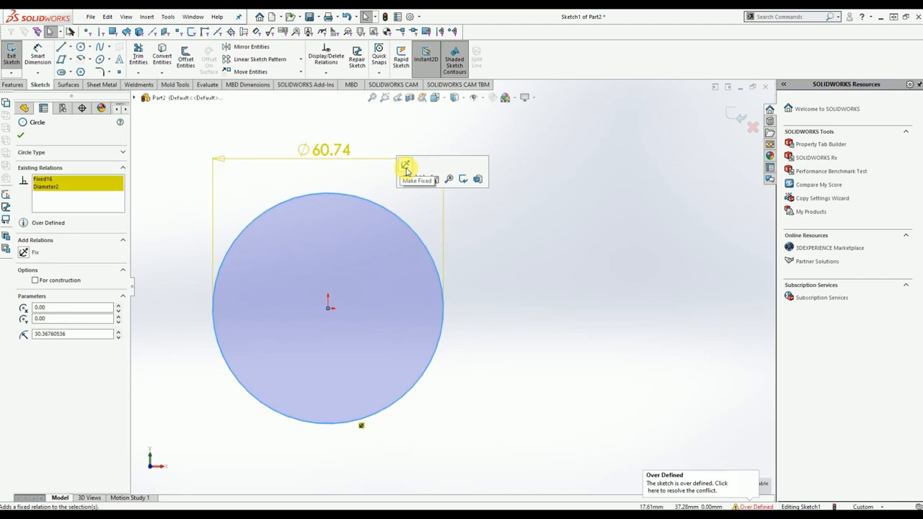
click(532, 254)
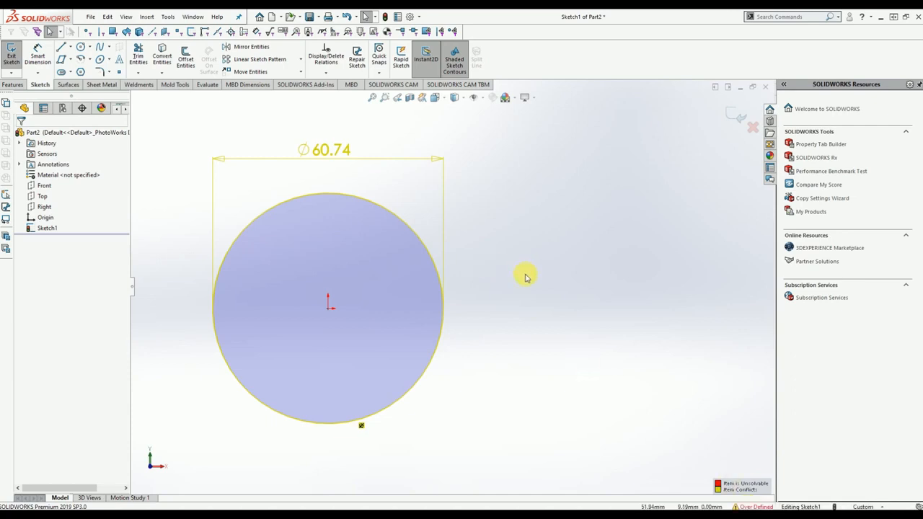
key(ctrl+z)
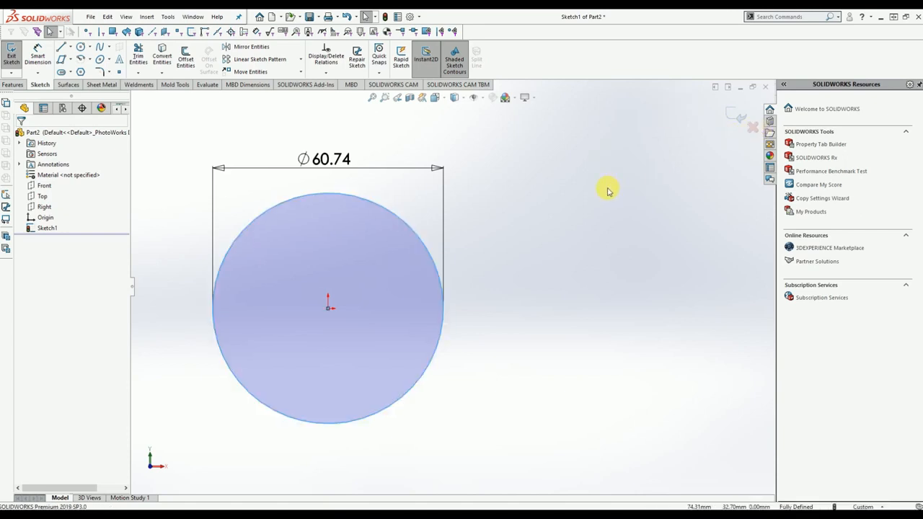
Undo the circle's diameter dimension, its enlargement and the circle itself, back to the empty sketch
key(ctrl+z)
key(ctrl+z)
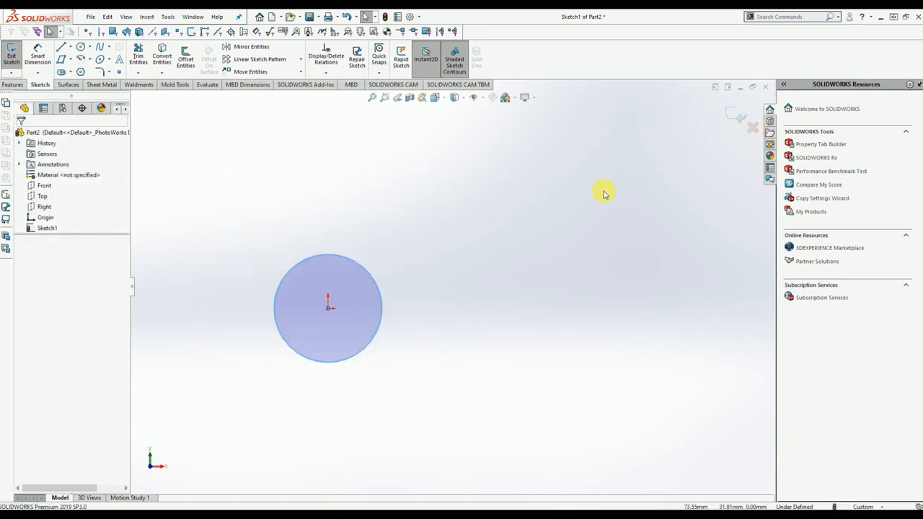
click(419, 170)
key(ctrl+z)
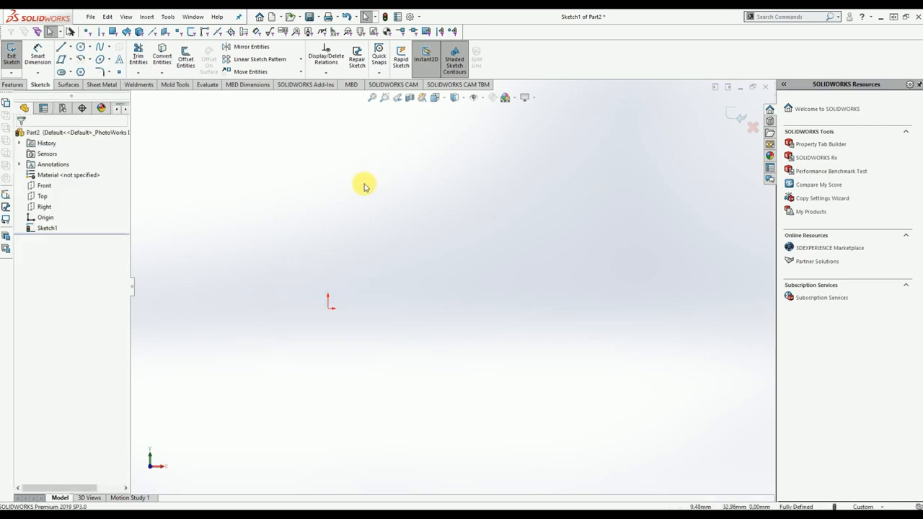
Draw a center rectangle about 57 by 34 mm centered on the origin
click(72, 60)
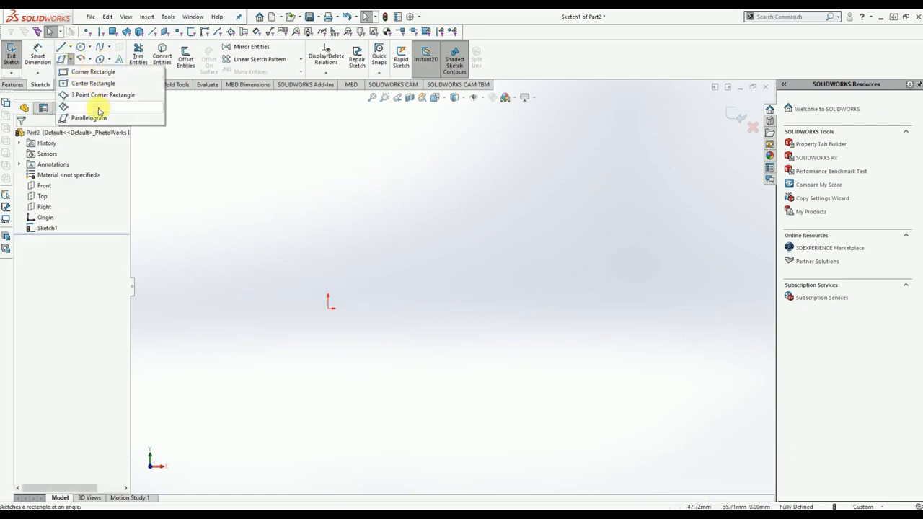
click(80, 85)
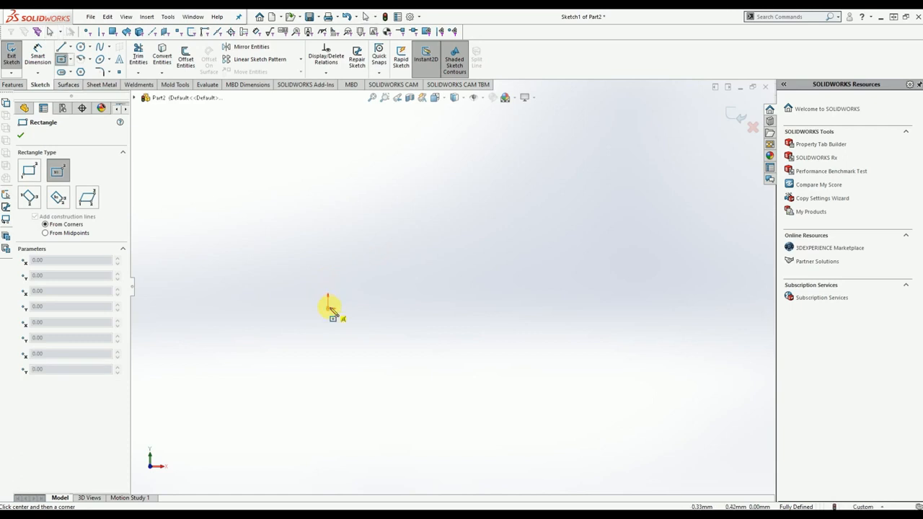
click(329, 307)
click(220, 243)
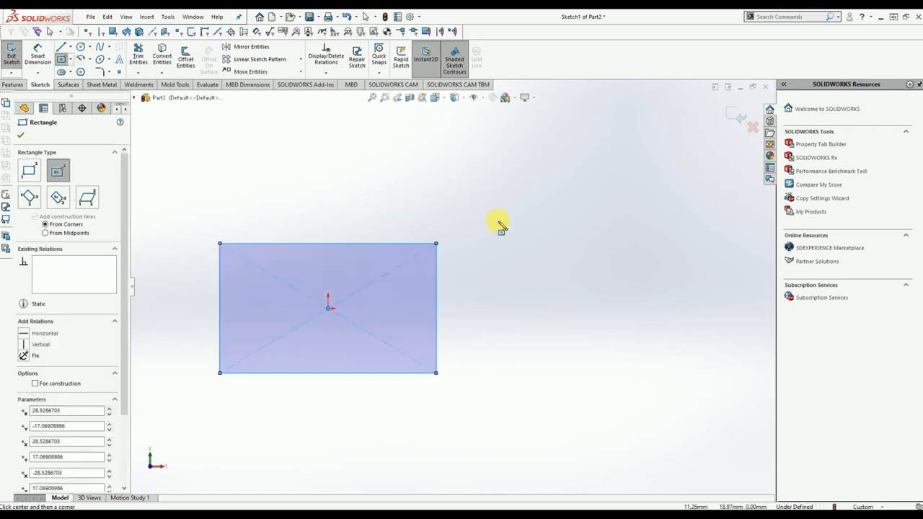
Extrude the rectangle into a solid block 50 mm deep with the Mid Plane end condition
click(24, 85)
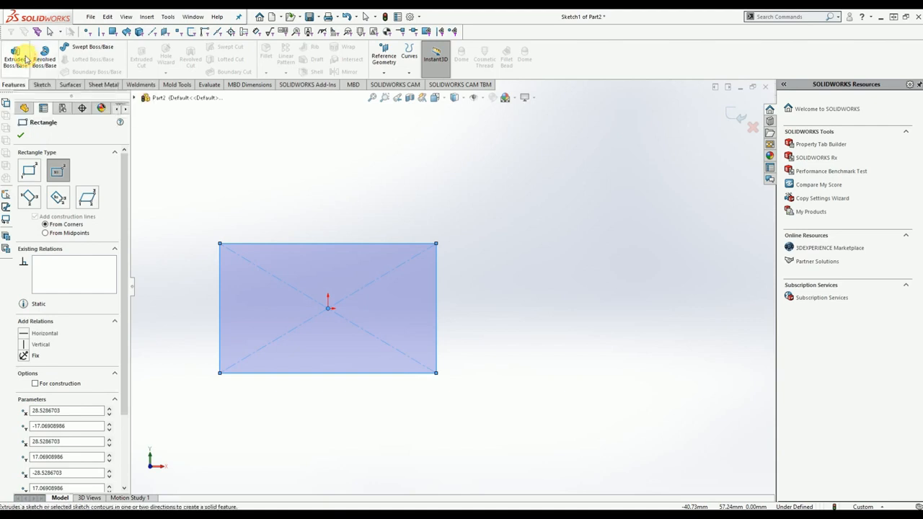
click(26, 59)
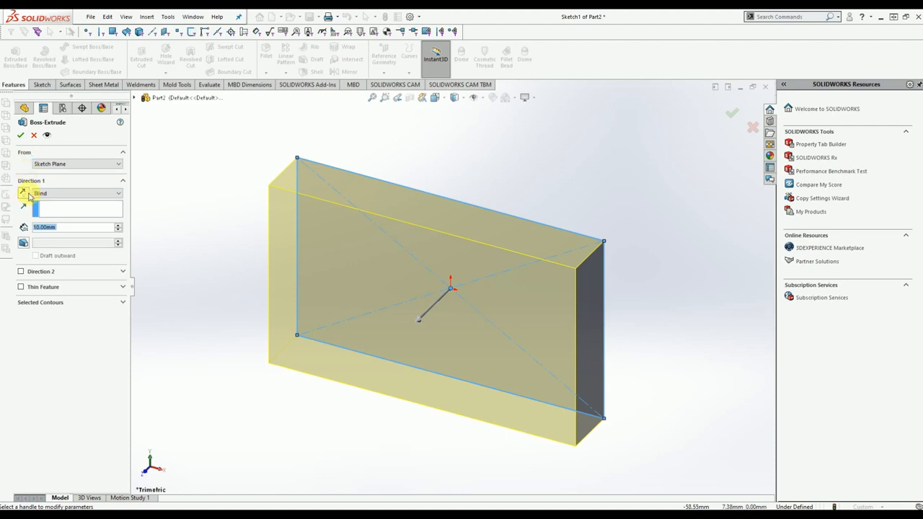
click(23, 195)
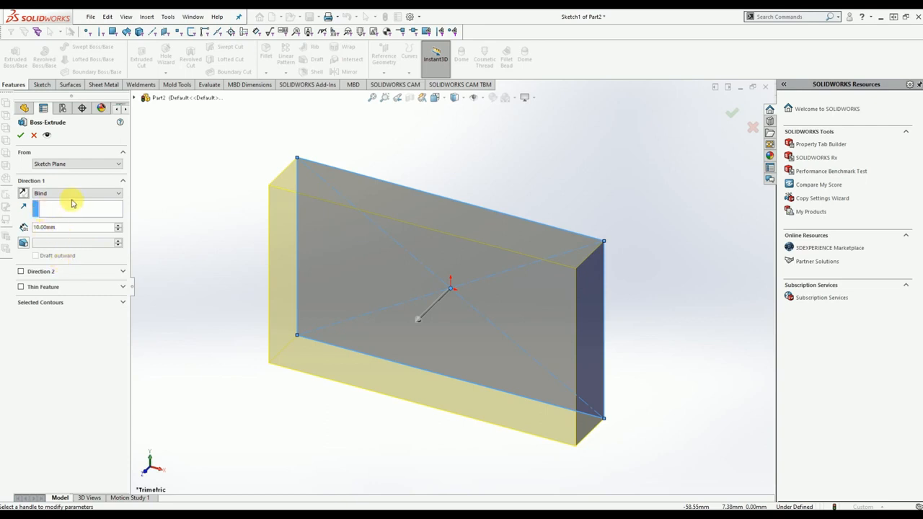
click(73, 193)
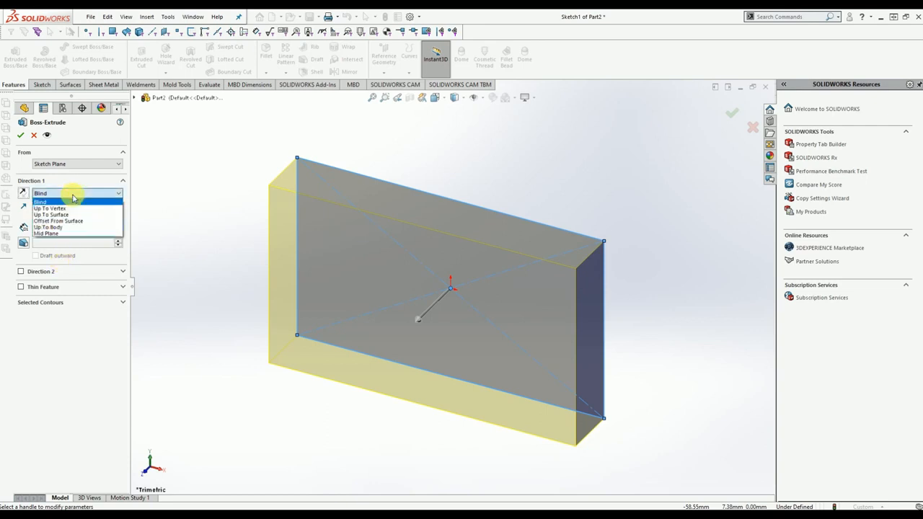
click(50, 234)
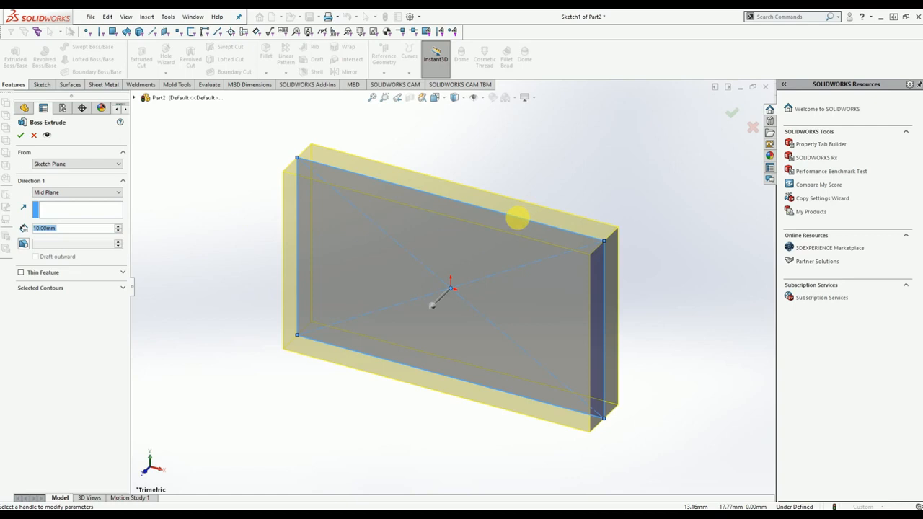
click(119, 226)
click(118, 227)
click(118, 227)
click(118, 227)
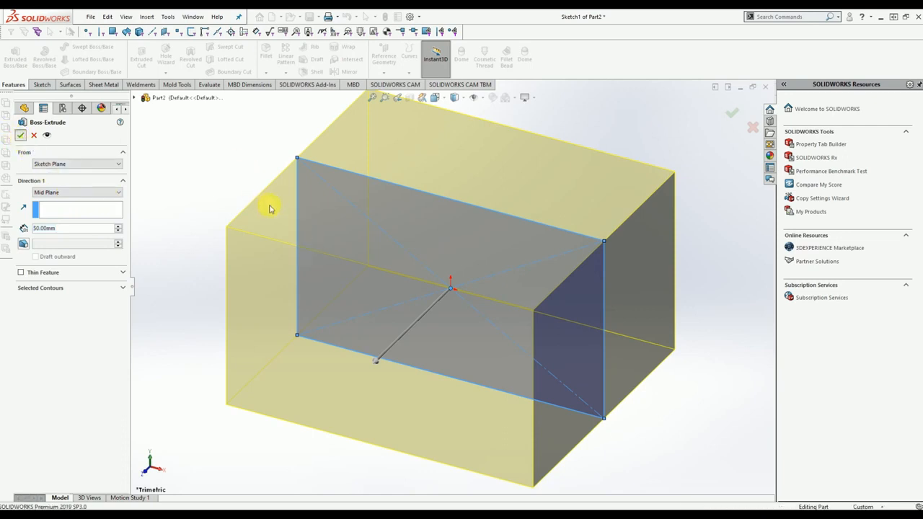
key(Return)
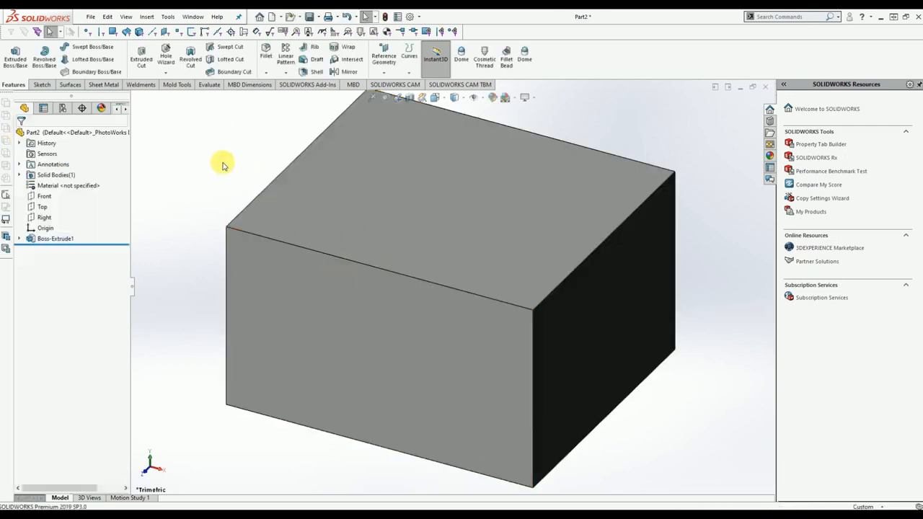
Orient the view normal to the block's top face and start a sketch on that face
click(458, 215)
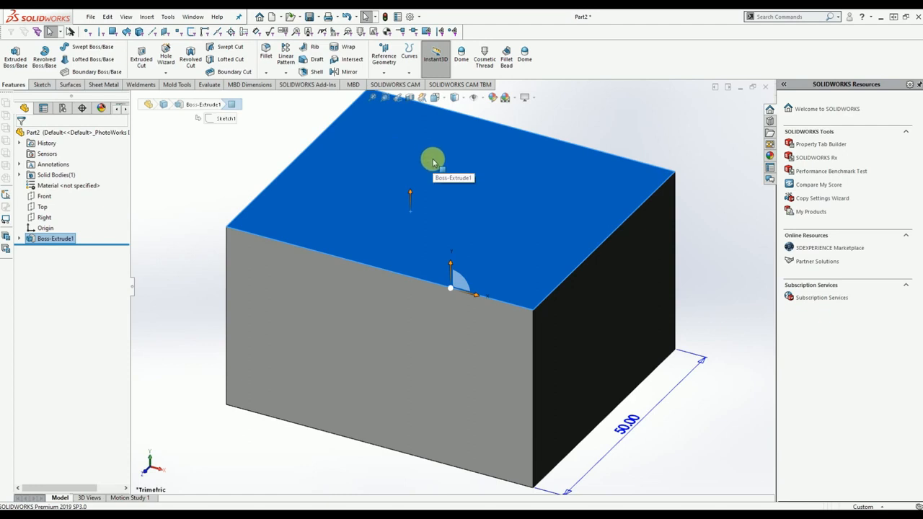
click(419, 142)
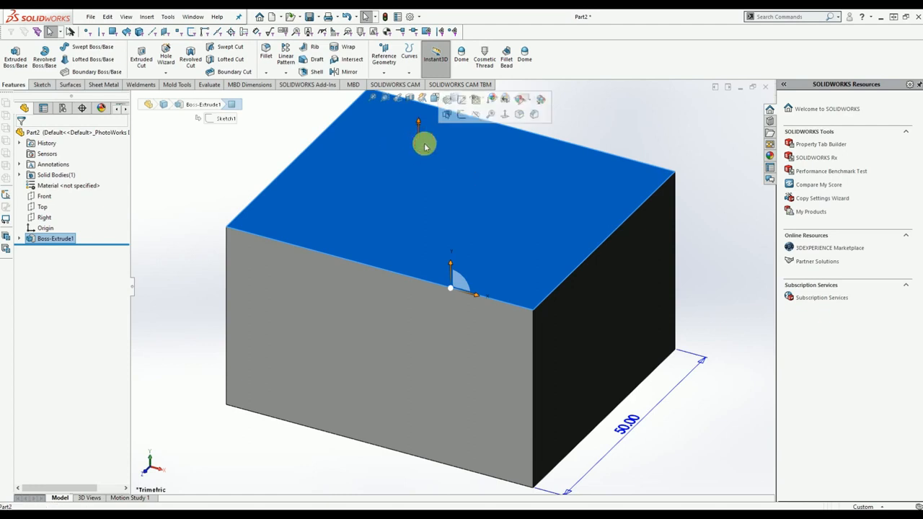
click(504, 115)
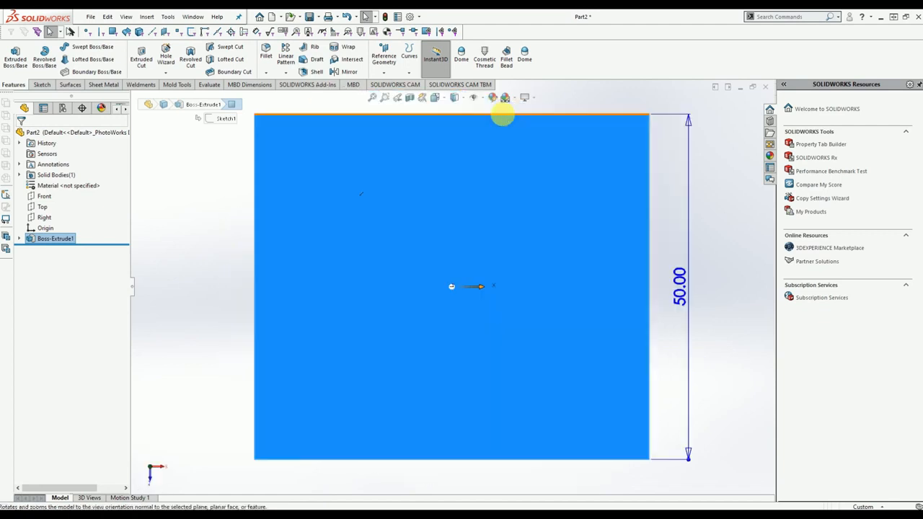
click(41, 85)
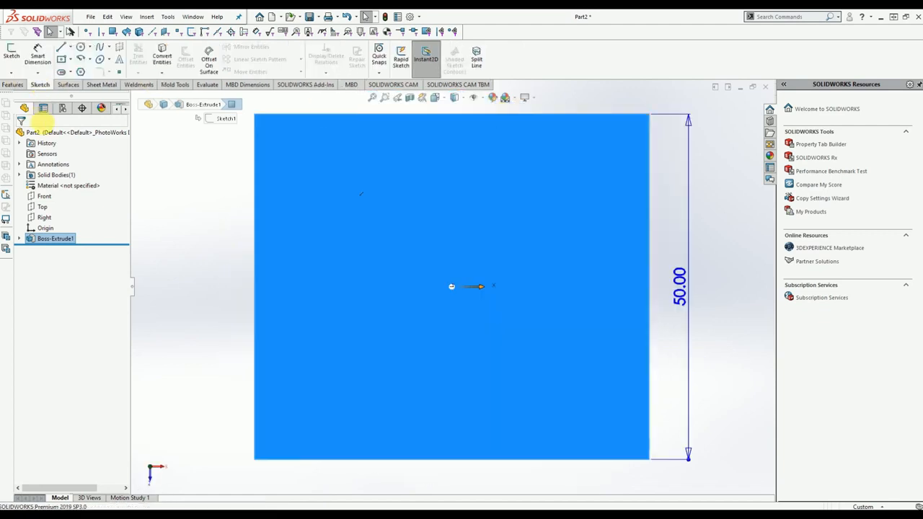
click(8, 56)
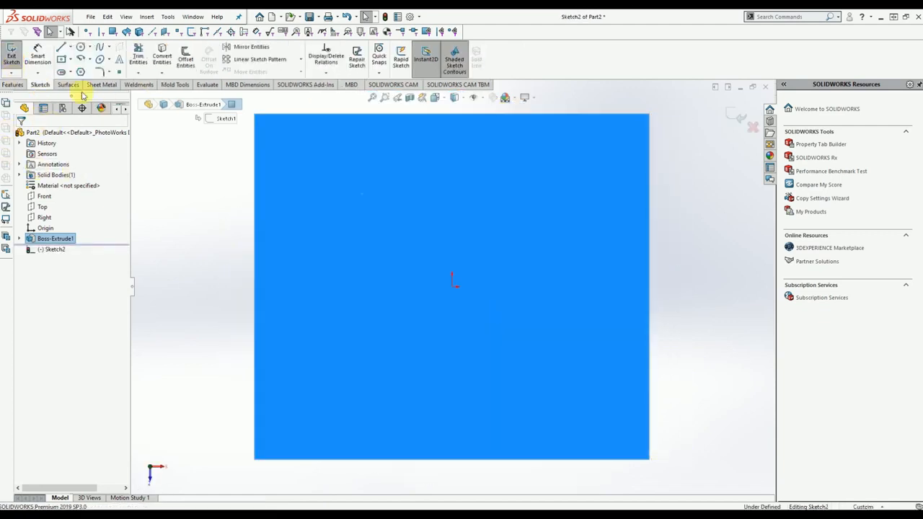
Draw a center rectangle about 21 by 11 mm, centered up and left of the origin on the top face, and exit the sketch
click(63, 61)
click(398, 236)
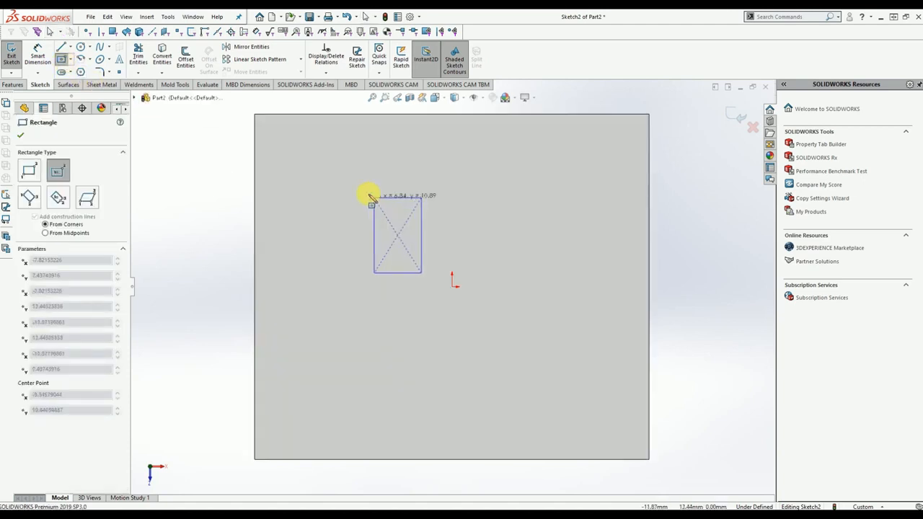
click(326, 198)
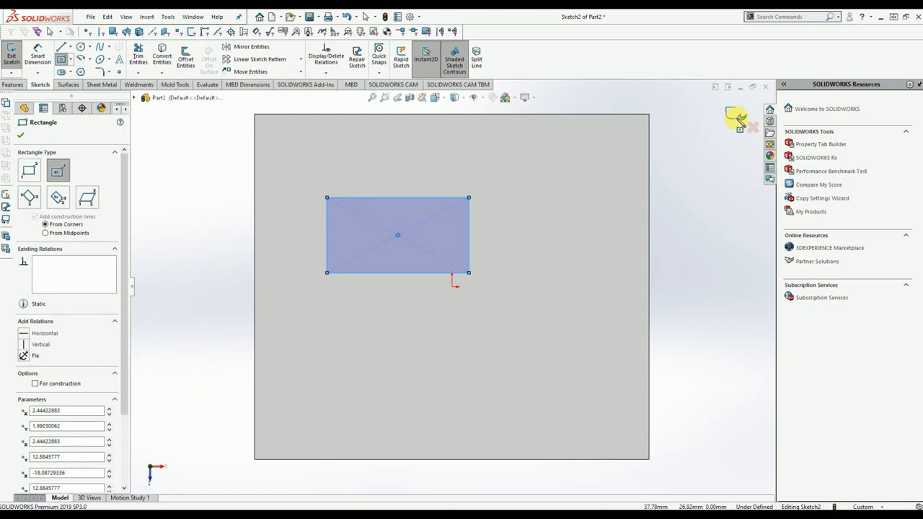
click(739, 118)
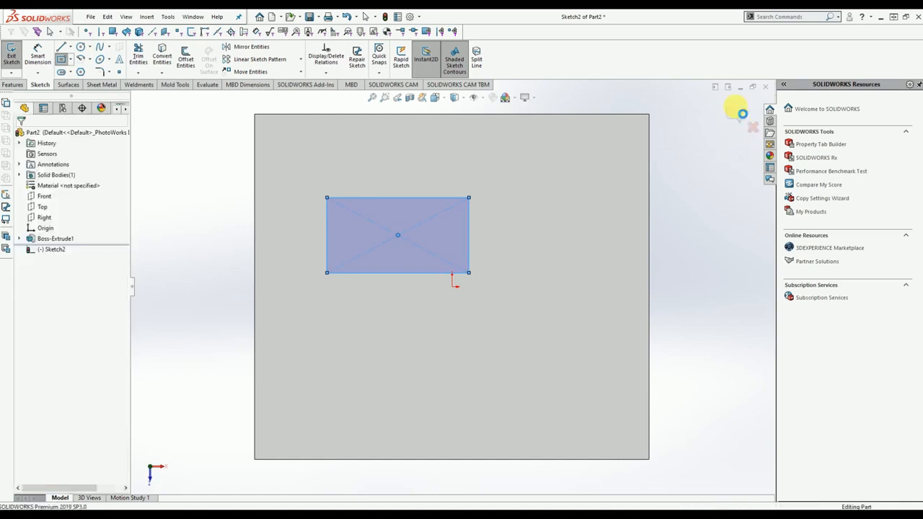
click(742, 114)
Cut the small rectangle through the block using Extruded Cut with the Through All end condition
mouse_move(443, 159)
middle_down()
mouse_move(383, 239)
mouse_move(387, 173)
middle_up()
click(14, 84)
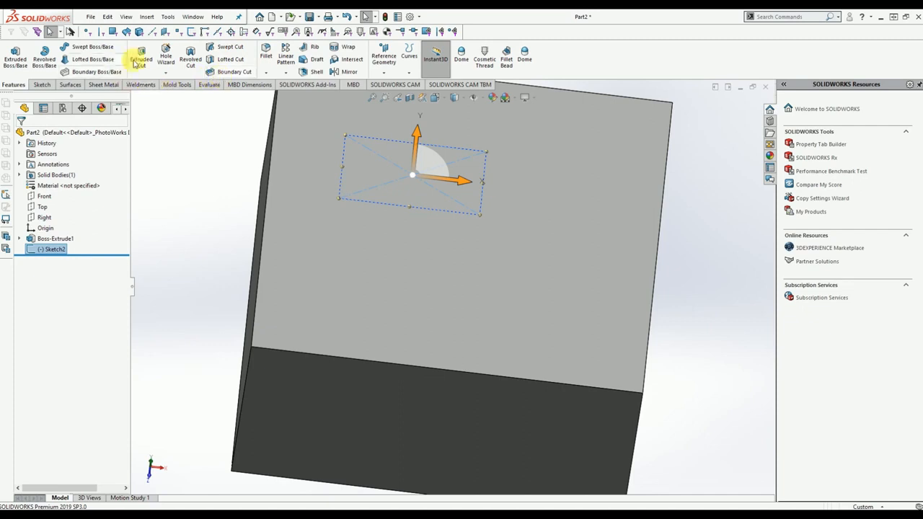
click(139, 61)
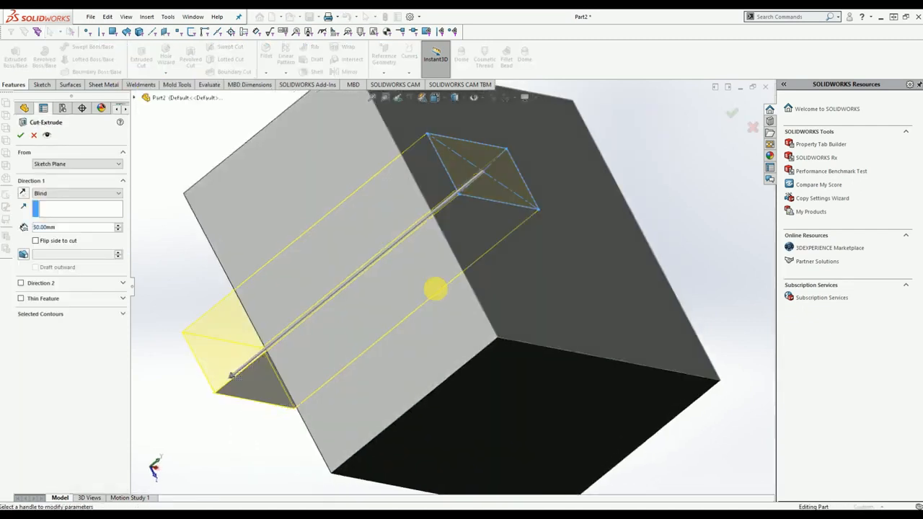
mouse_move(289, 336)
mouse_down()
mouse_move(387, 252)
mouse_move(342, 265)
mouse_move(357, 262)
mouse_up()
middle_drag(330, 348, 364, 368)
click(58, 167)
click(205, 256)
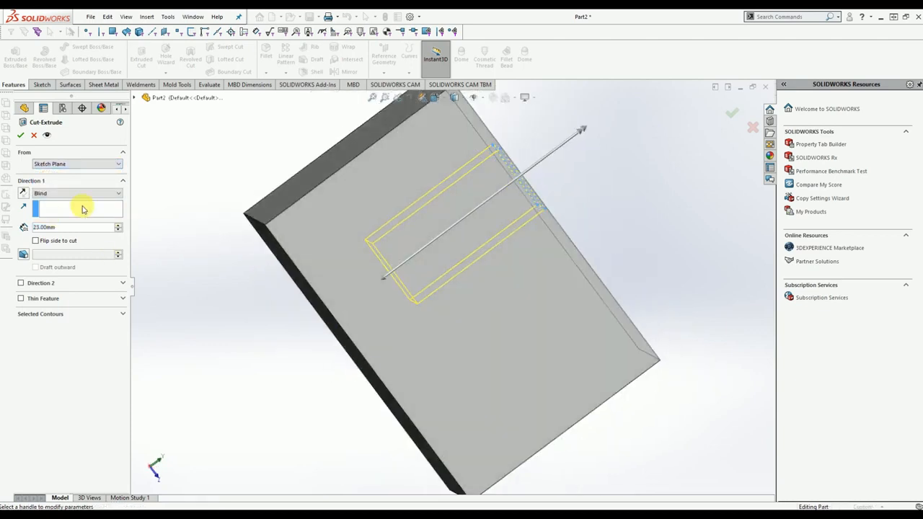
click(58, 193)
click(61, 208)
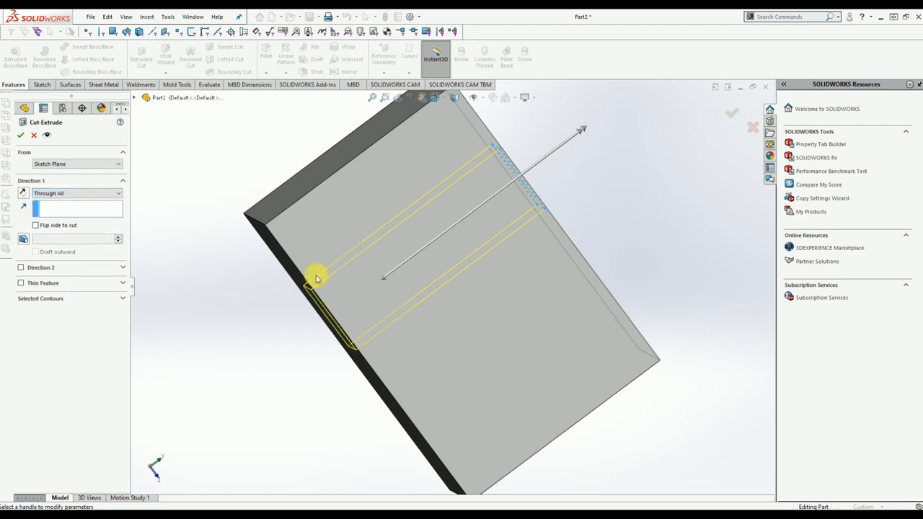
right_click(289, 374)
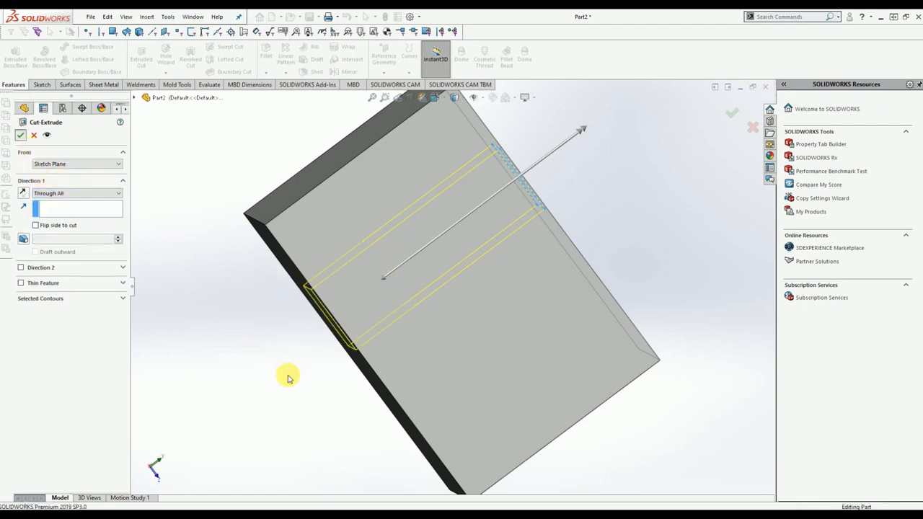
Fillet the upper edge of the rectangular opening on the block's top face with a 3 mm radius
middle_drag(563, 268, 432, 369)
click(336, 258)
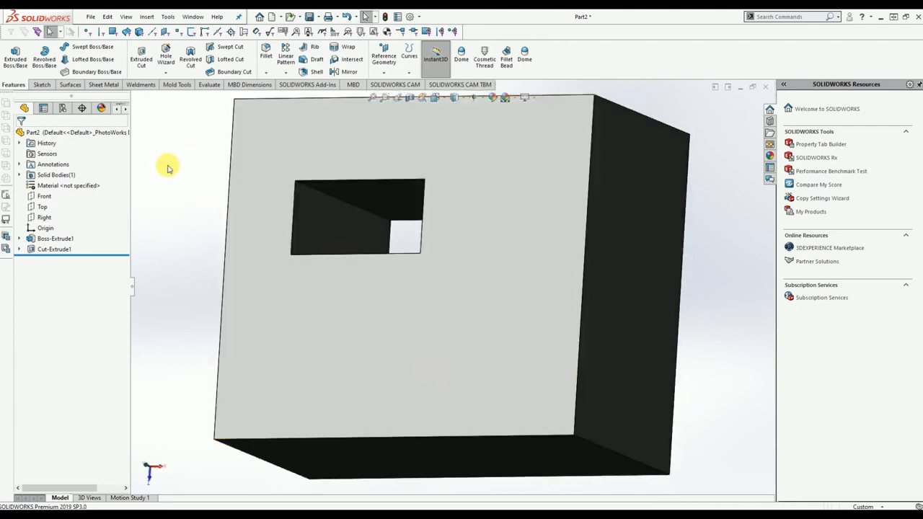
click(326, 180)
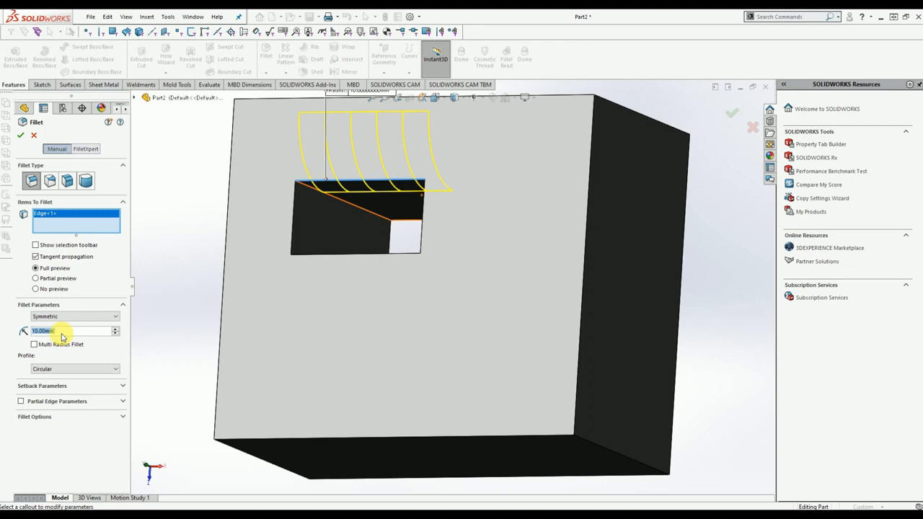
text(3)
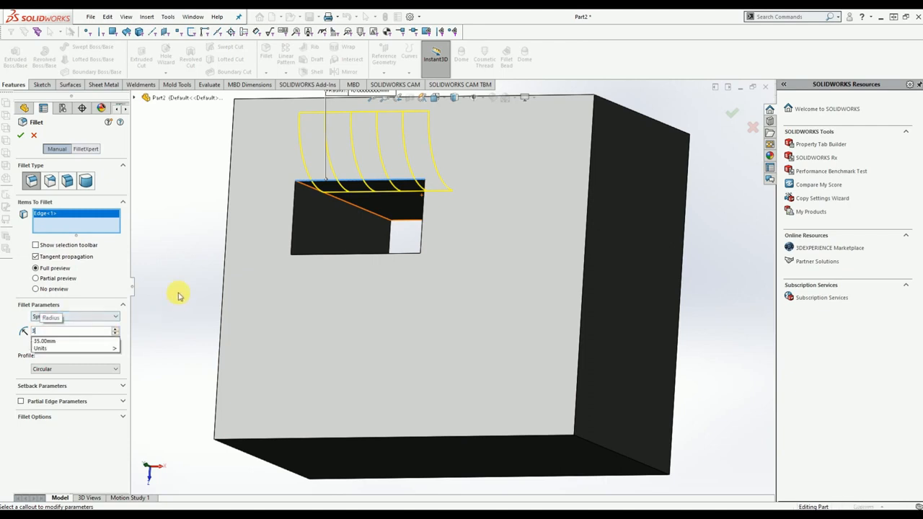
key(Return)
click(24, 135)
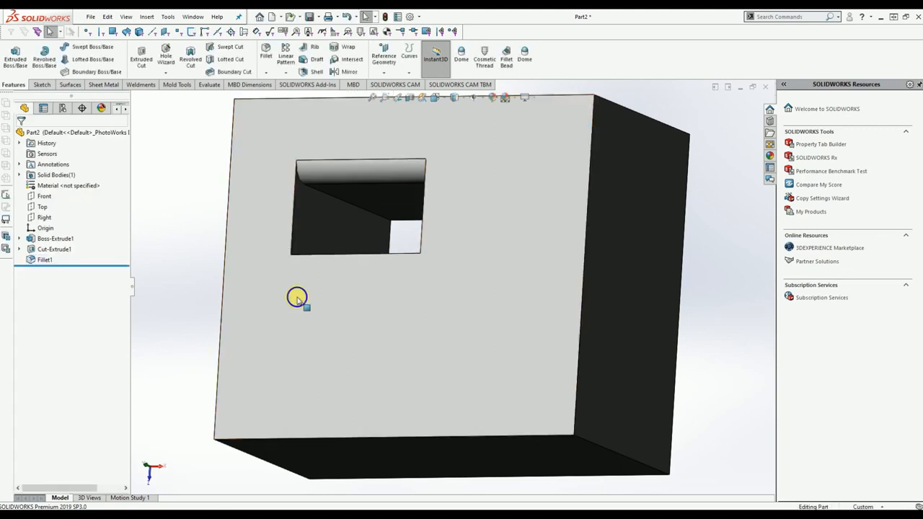
right_drag(297, 299, 378, 251)
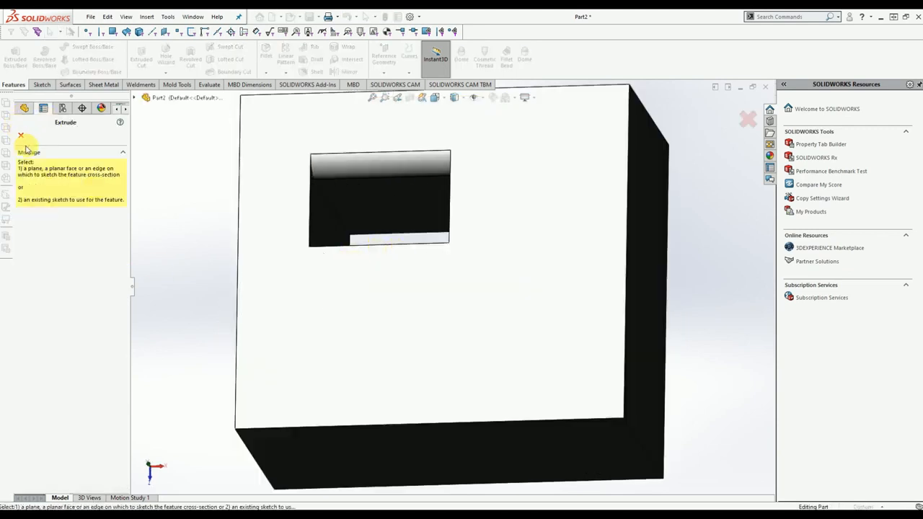
click(21, 135)
middle_drag(270, 240, 289, 281)
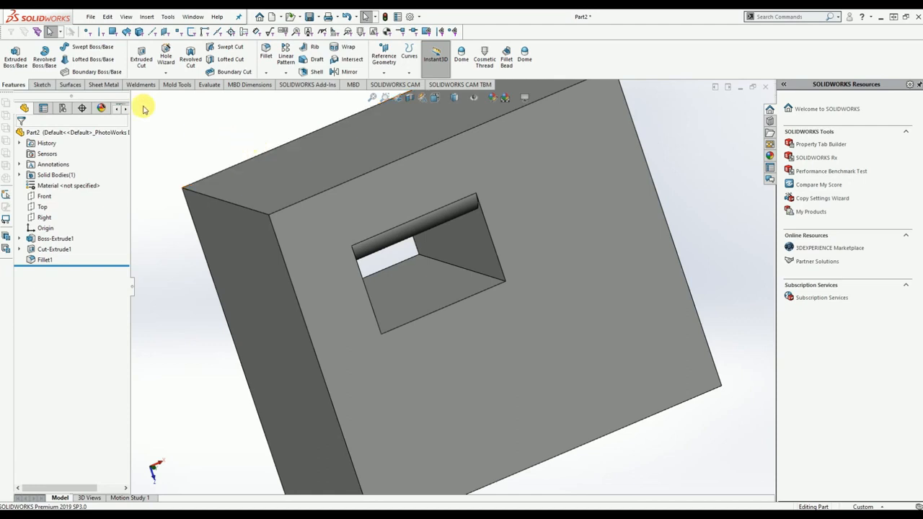
click(340, 140)
click(397, 111)
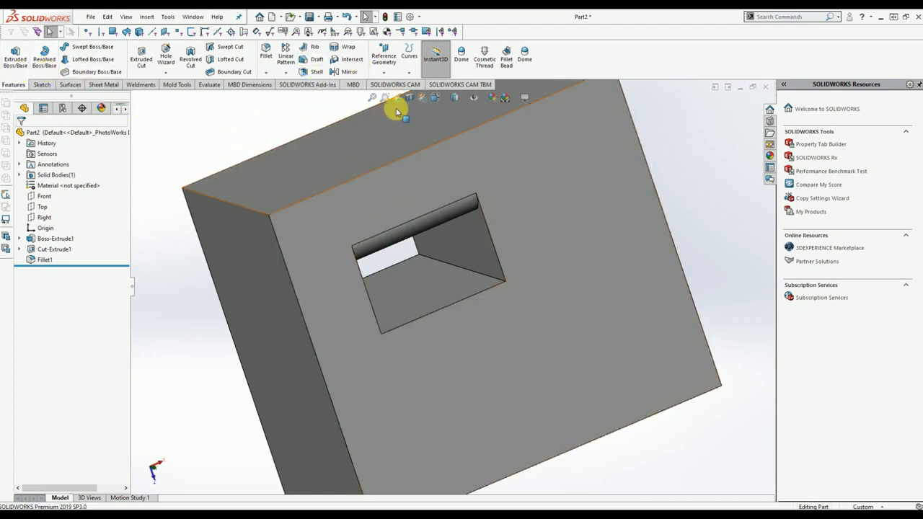
Undo the fillet, the cut with its sketch and the block extrusion, back to the origin-centered rectangle sketch
key(ctrl+z)
key(ctrl+z)
key(ctrl+z)
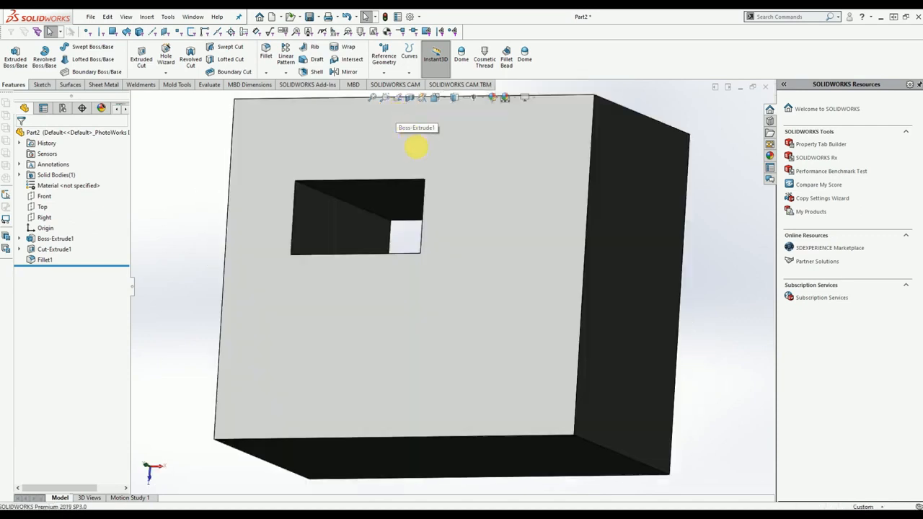
key(ctrl+z)
key(ctrl+z)
key(ctrl+z)
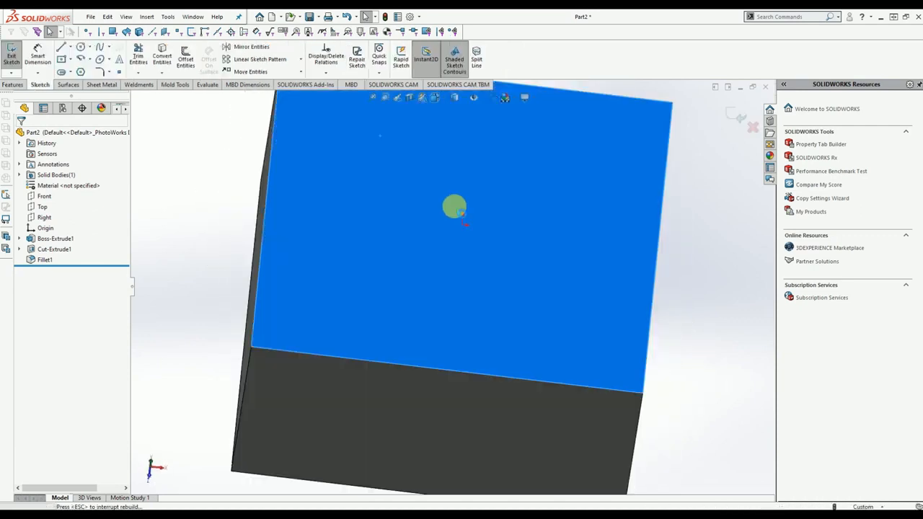
key(ctrl+z)
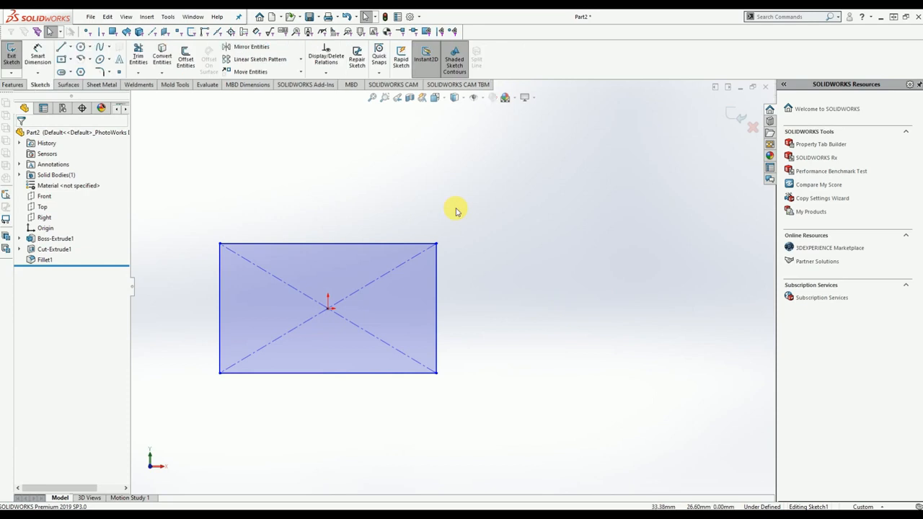
Undo the rectangle and draw a closed half-bottle profile about 14 by 55 mm, with neck, sloped shoulder, side notch and vertical edge through the origin
key(ctrl+z)
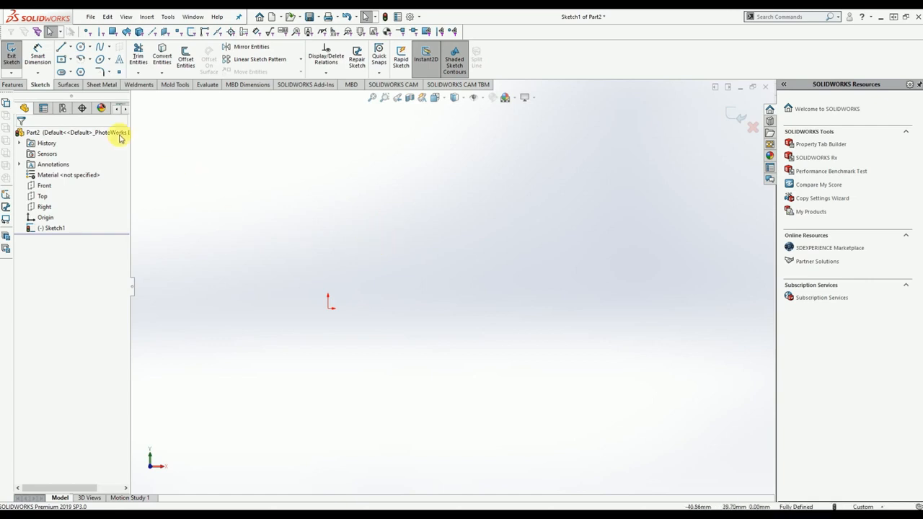
click(59, 47)
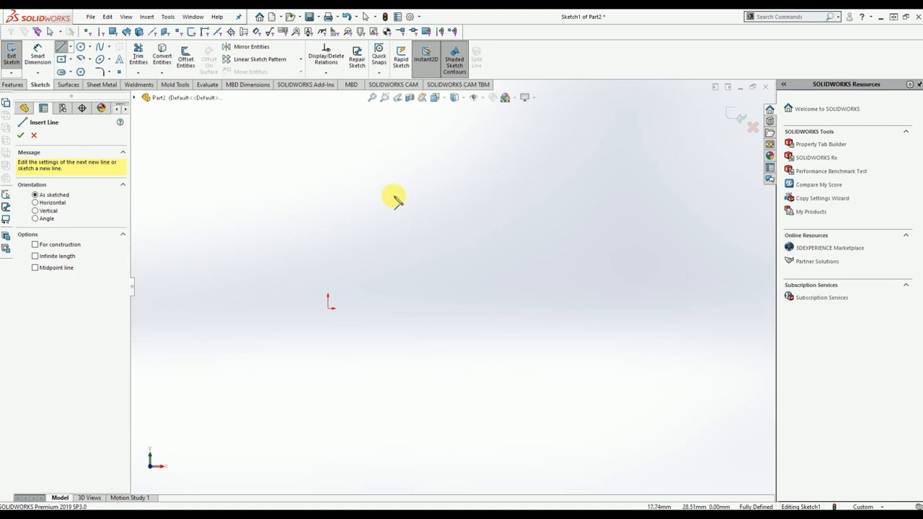
click(331, 202)
click(347, 202)
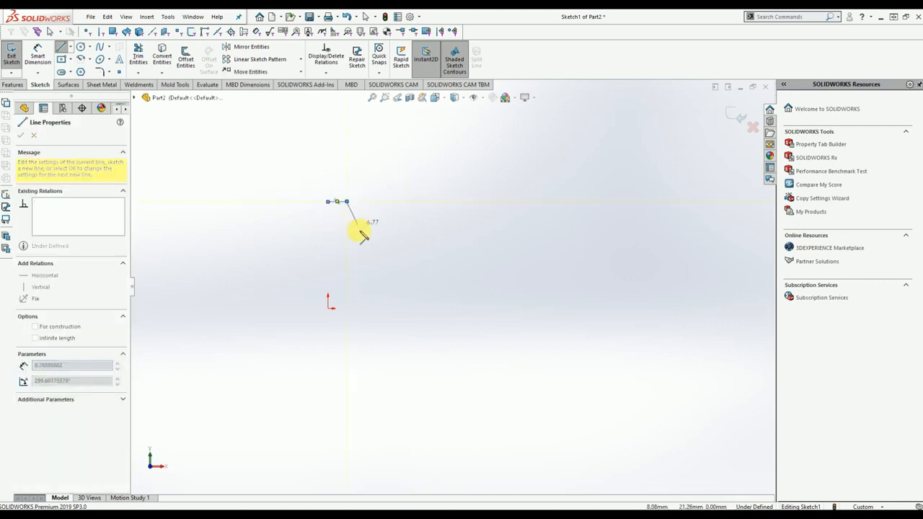
click(347, 229)
click(380, 260)
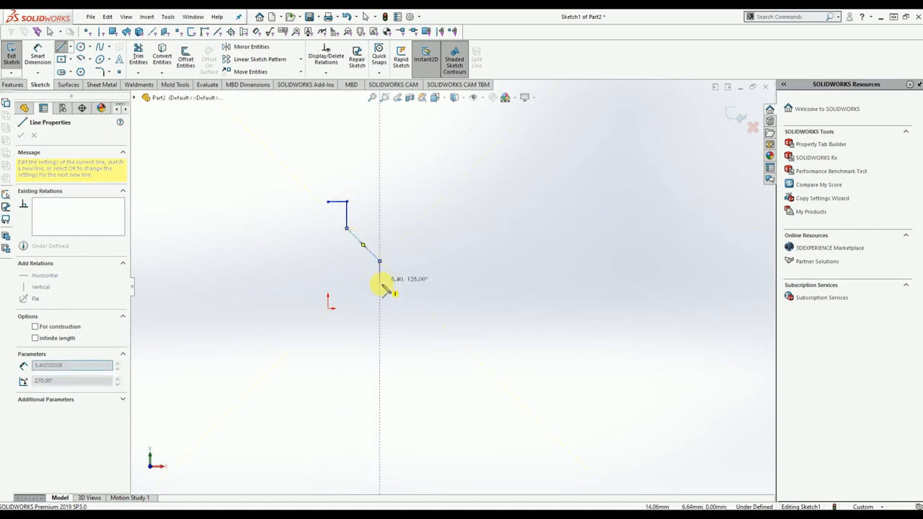
click(381, 375)
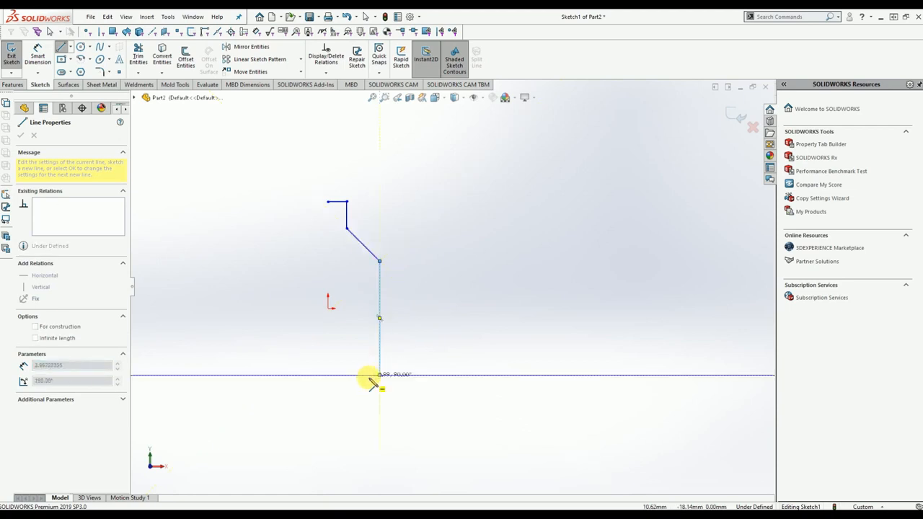
click(370, 387)
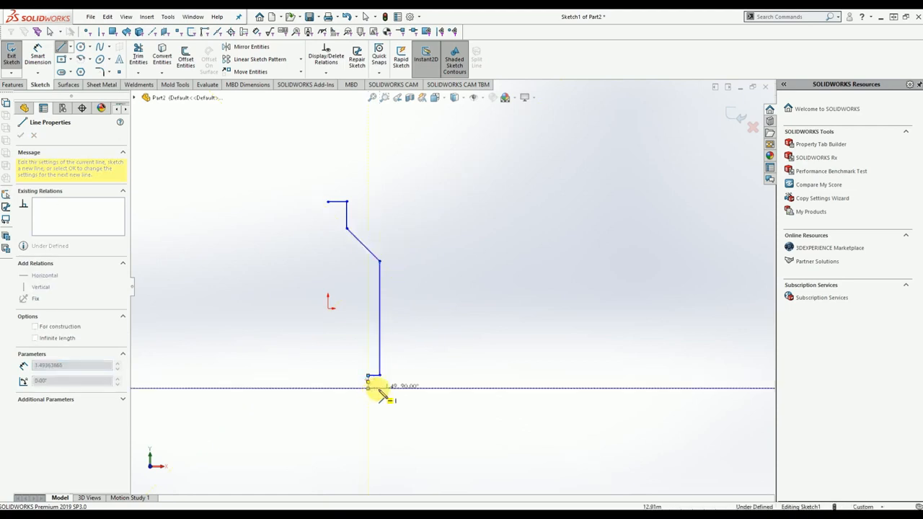
click(380, 387)
click(380, 411)
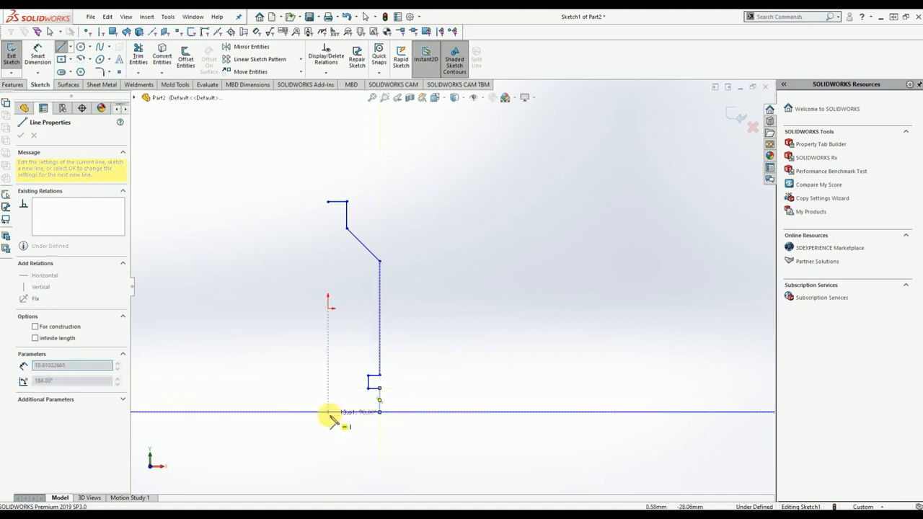
click(328, 412)
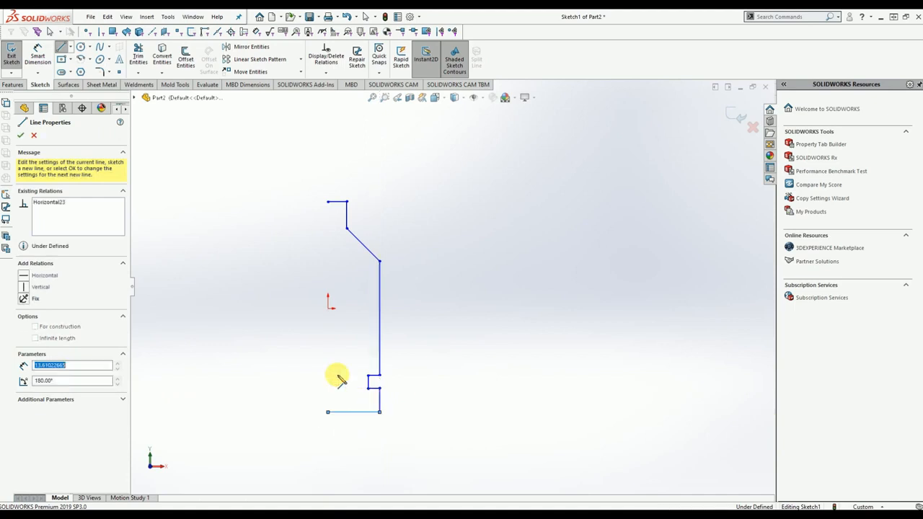
click(328, 203)
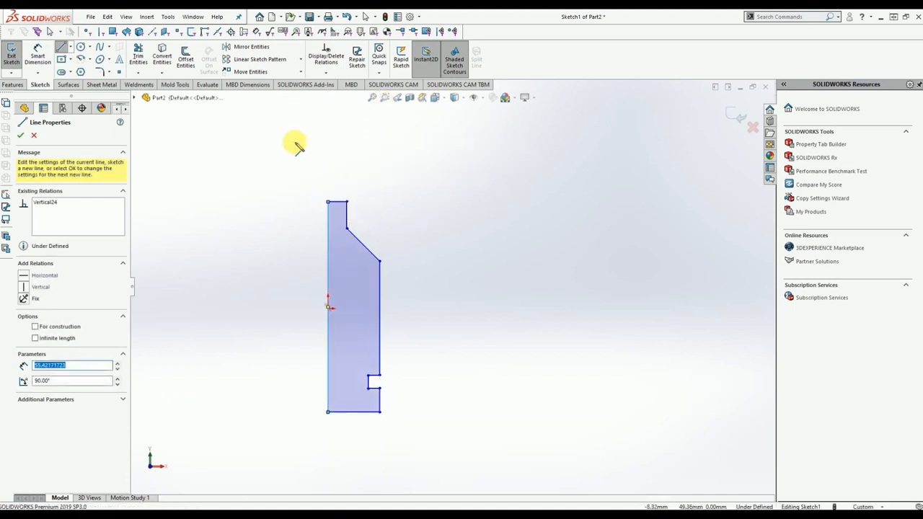
Revolve the half-bottle profile 360 degrees about its long vertical edge with Revolved Boss/Base
click(12, 85)
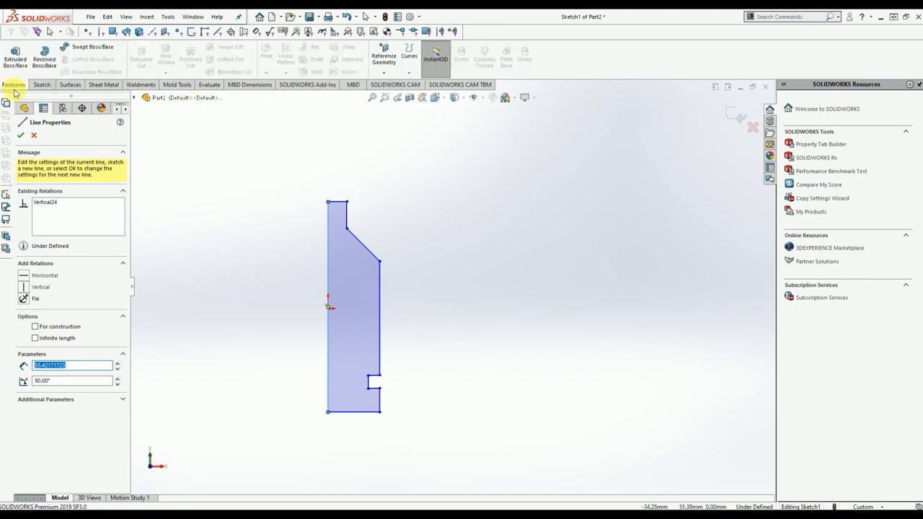
click(43, 57)
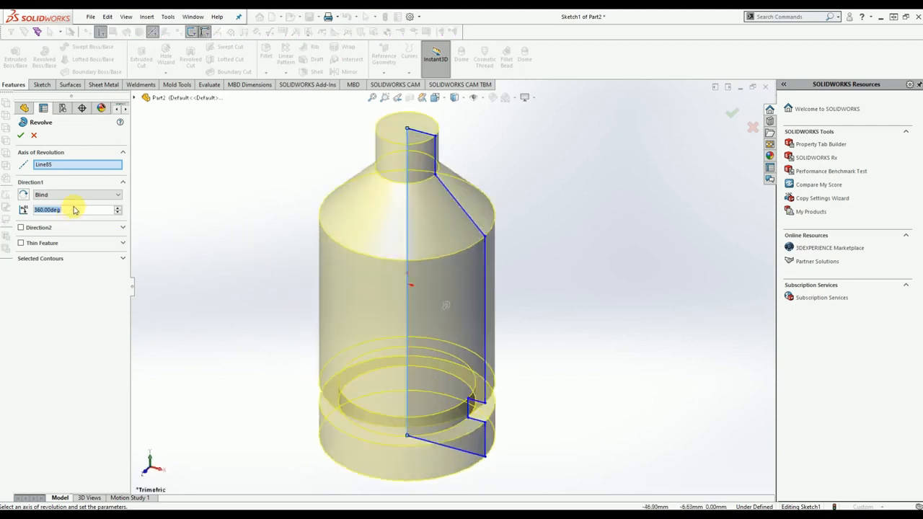
click(20, 136)
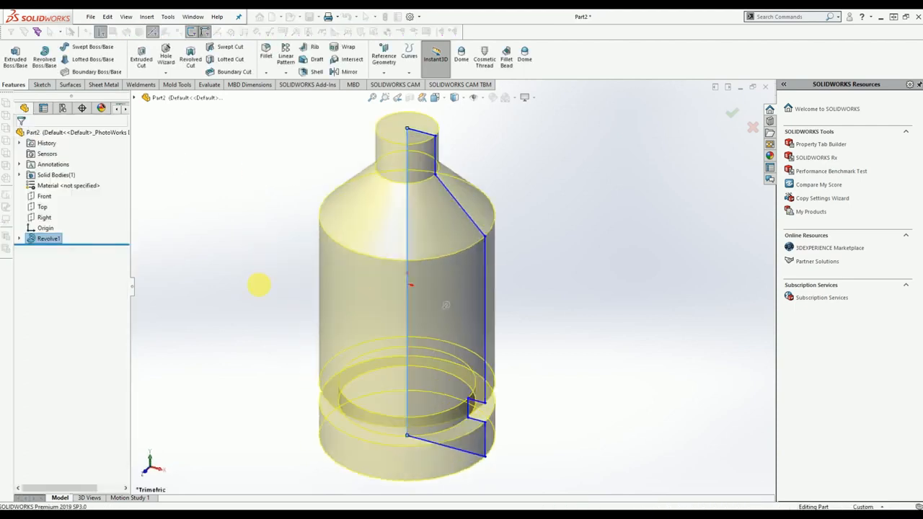
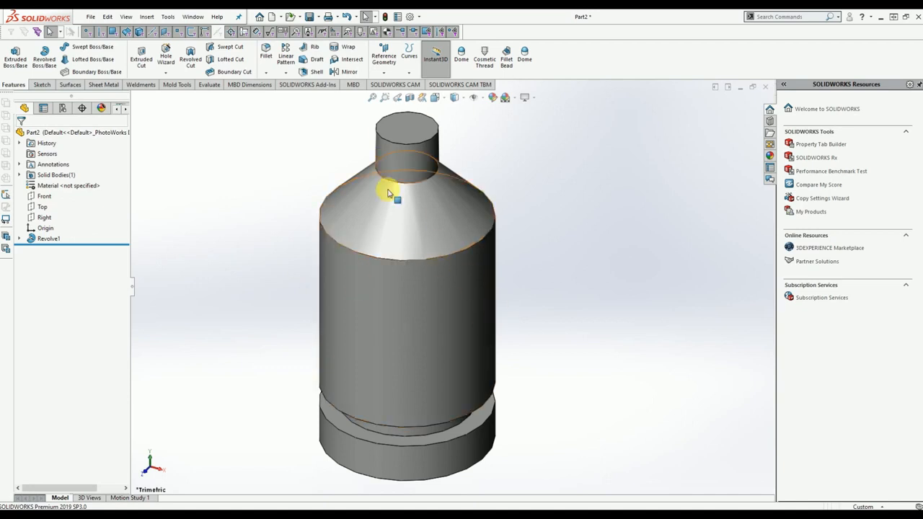
Start a sketch on the Front plane and draw a closed four-sided groove profile on the bottle's left side edge, below the shoulder
click(44, 197)
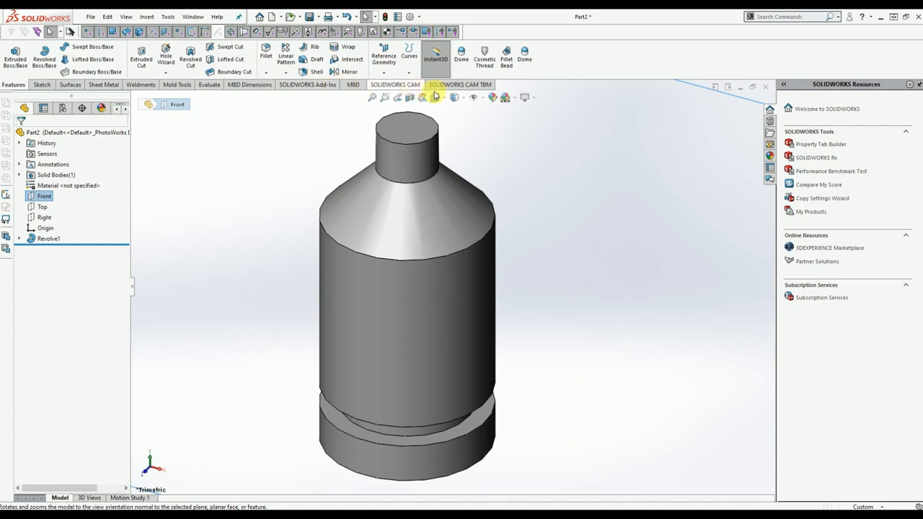
click(42, 84)
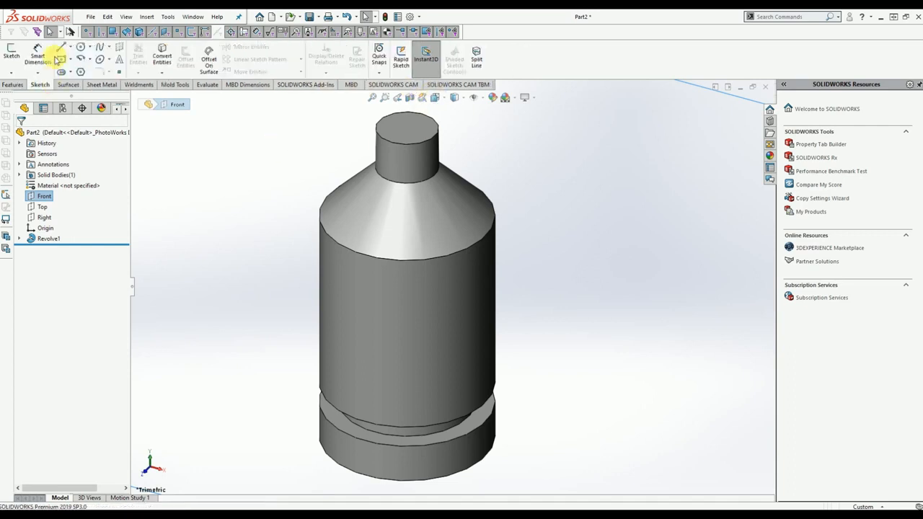
click(14, 51)
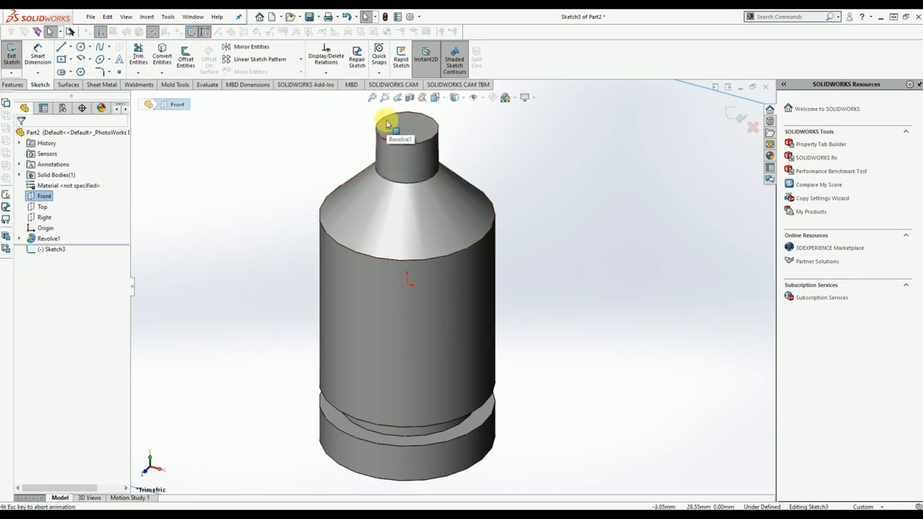
key(ctrl+8)
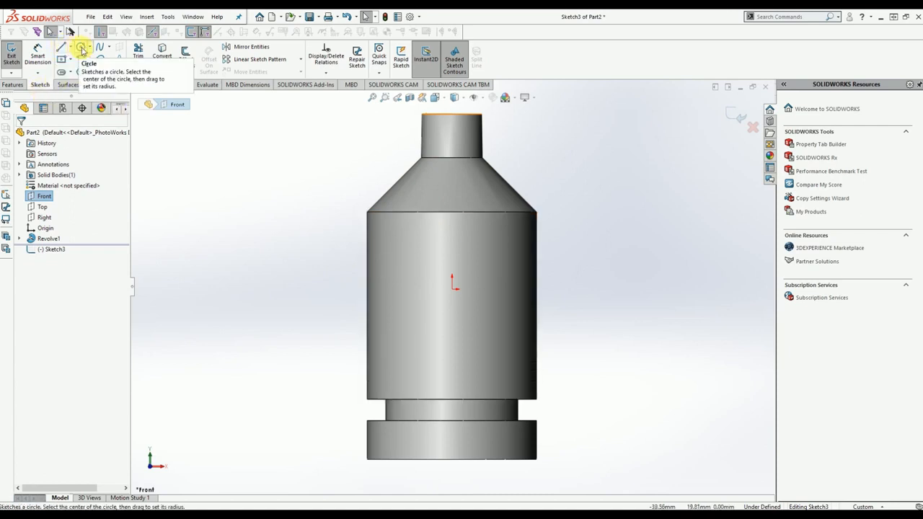
click(62, 46)
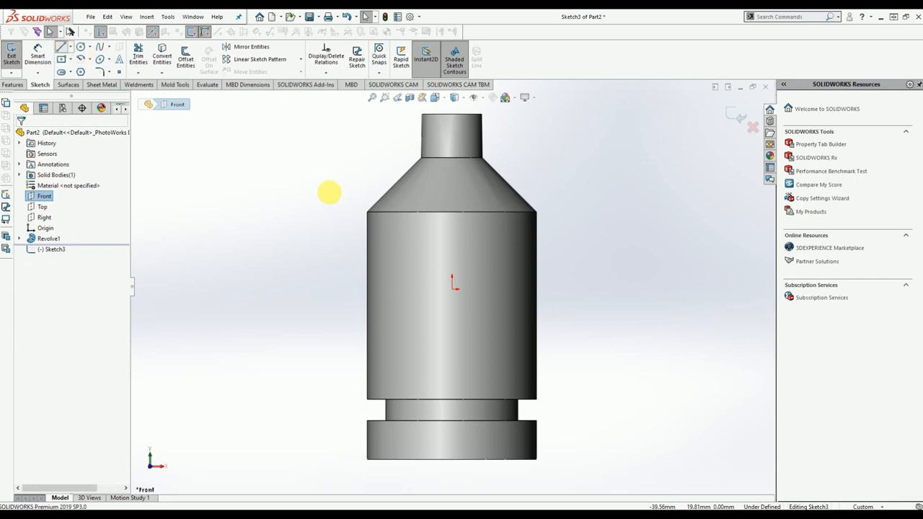
click(369, 243)
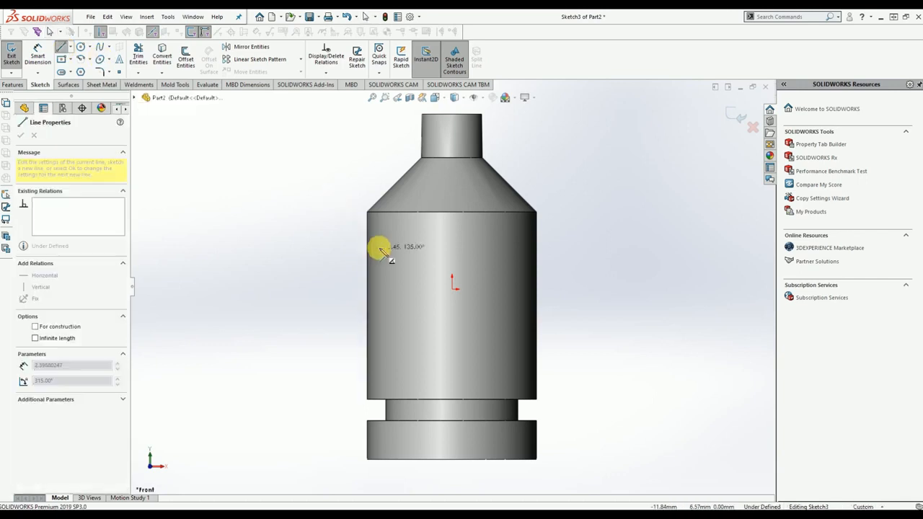
click(382, 271)
click(376, 269)
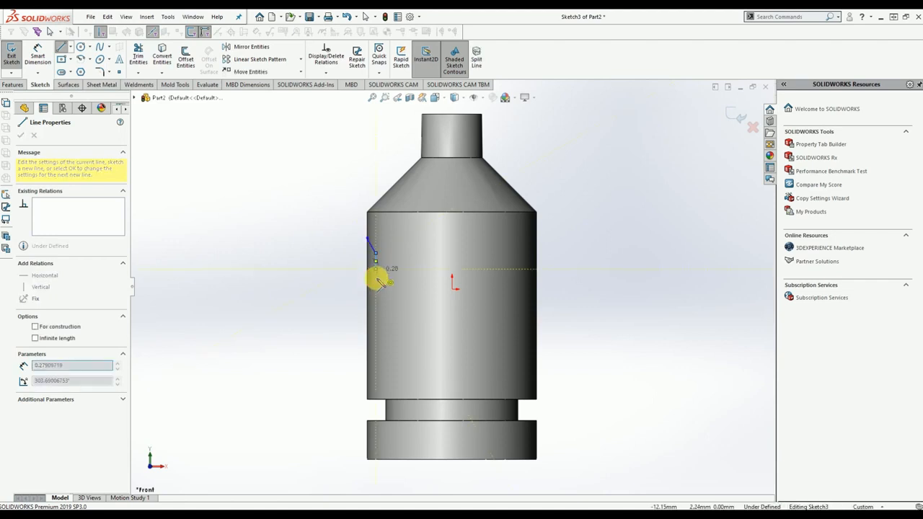
click(369, 290)
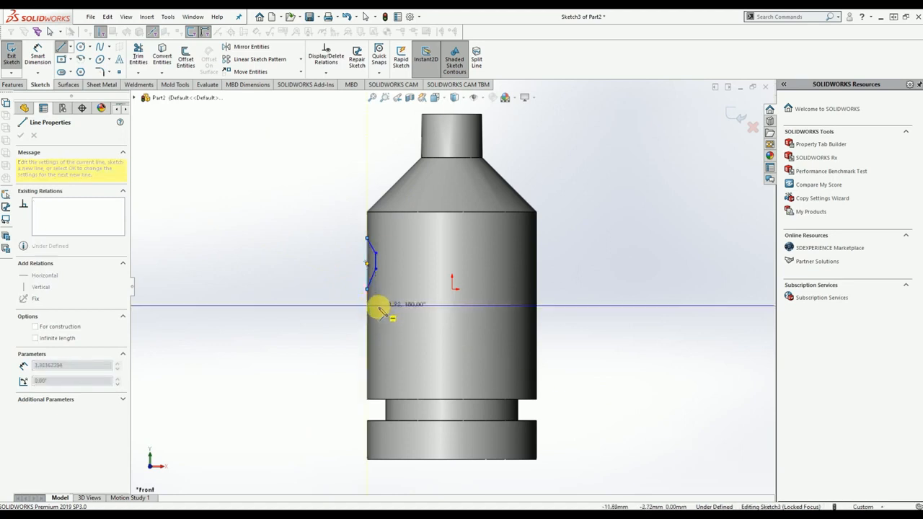
Draw a second closed five-sided groove profile about 6.6 mm tall on the same side edge, just below the first
click(375, 306)
click(375, 326)
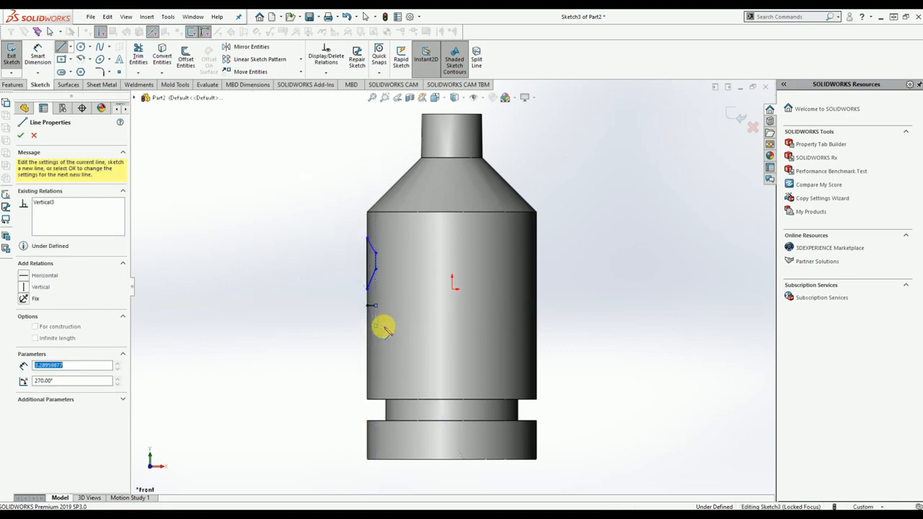
click(382, 338)
click(368, 347)
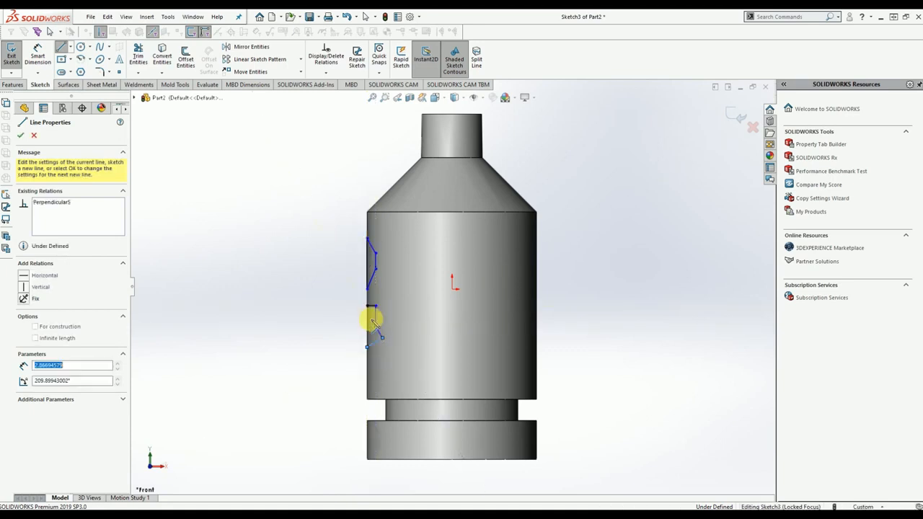
click(375, 305)
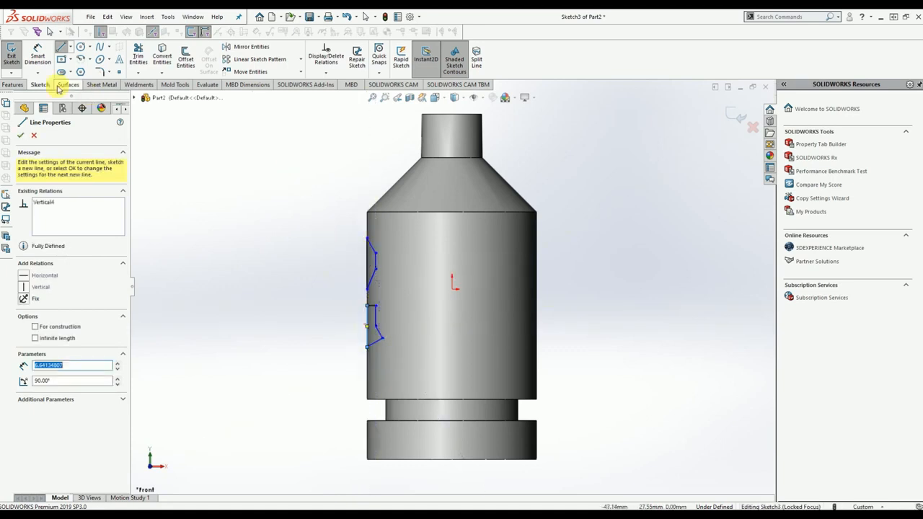
Draw a vertical centerline from the origin up to the bottle's shoulder edge
click(70, 46)
click(64, 76)
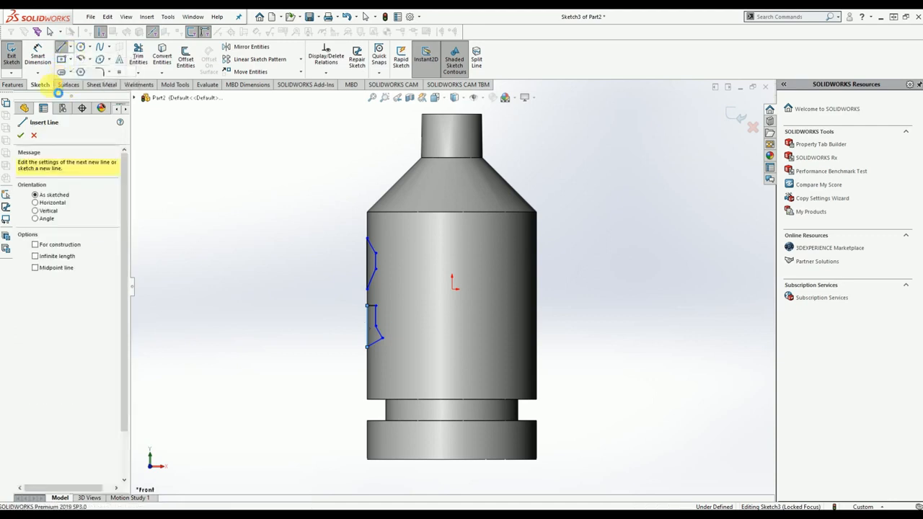
click(452, 289)
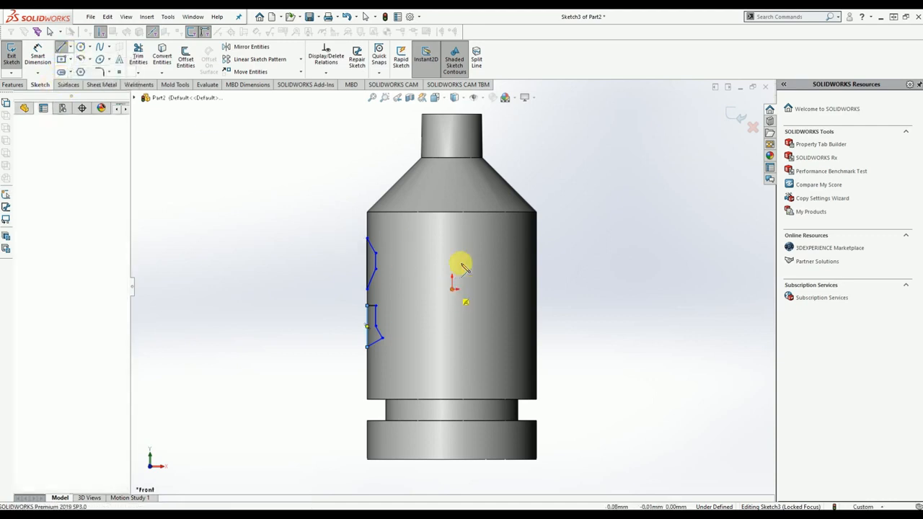
click(452, 213)
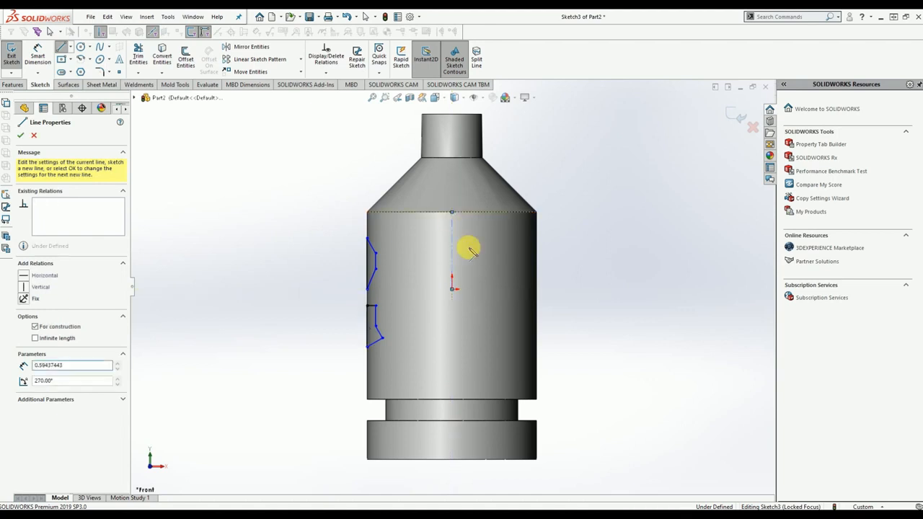
key(Escape)
key(Escape)
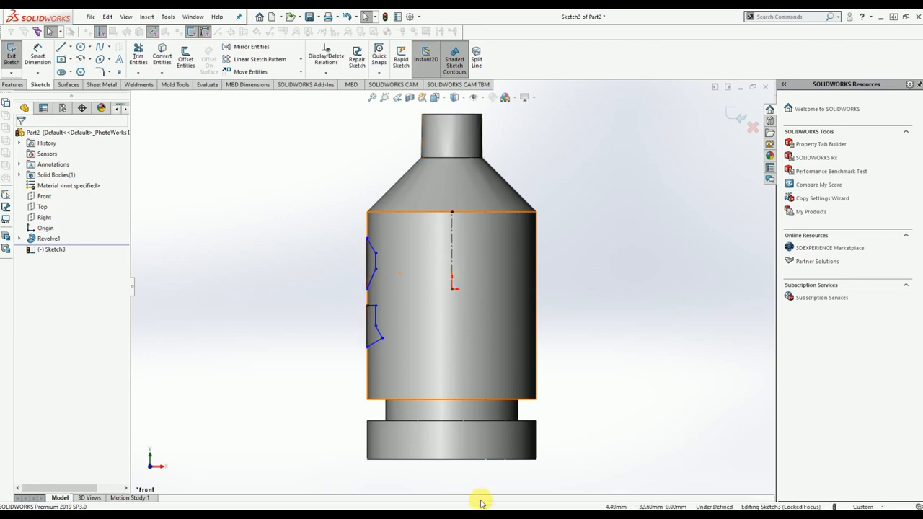
Cut both groove profiles 360 degrees around the bottle about the centerline using Revolved Cut
click(14, 84)
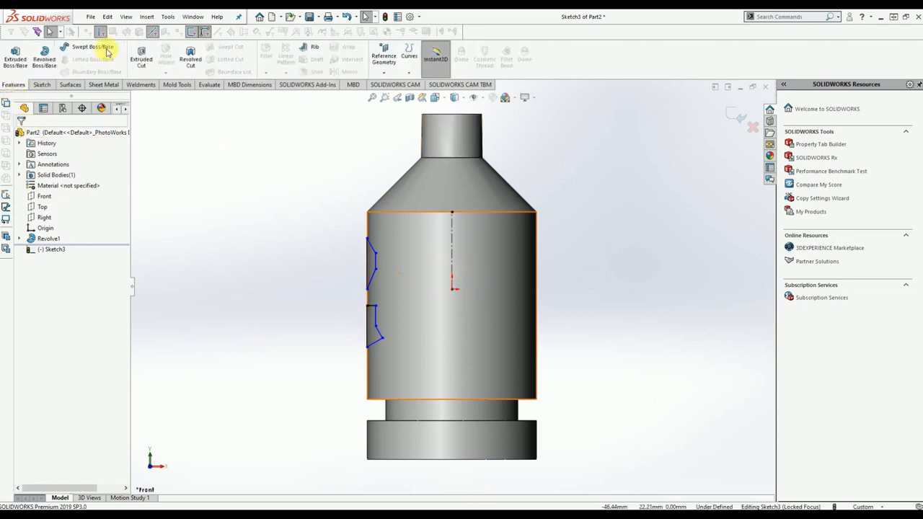
click(199, 52)
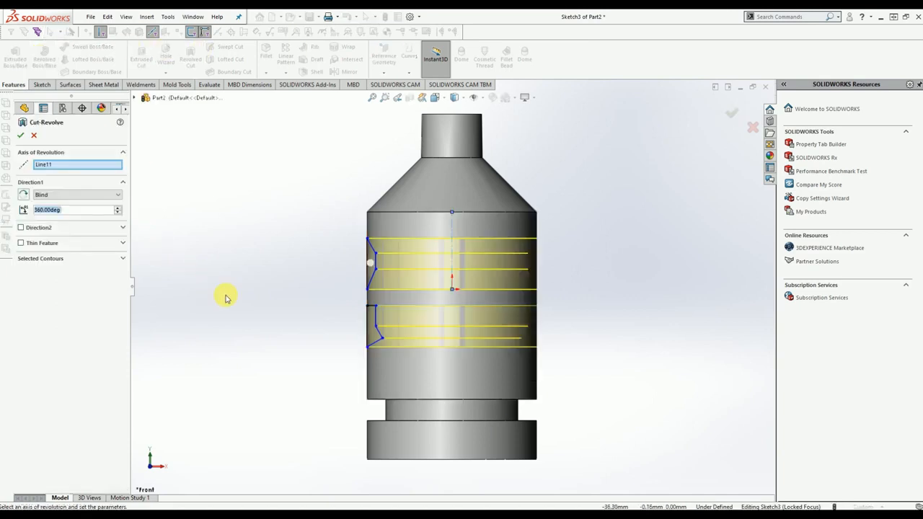
middle_drag(214, 295, 247, 365)
click(15, 134)
middle_drag(304, 346, 282, 402)
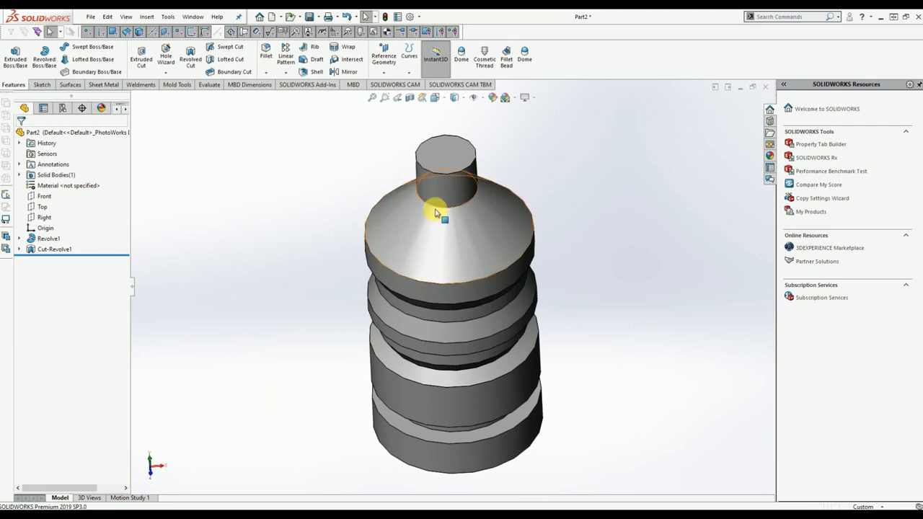
Shell the bottle with a 2 mm wall thickness, removing the top face of the neck
click(314, 72)
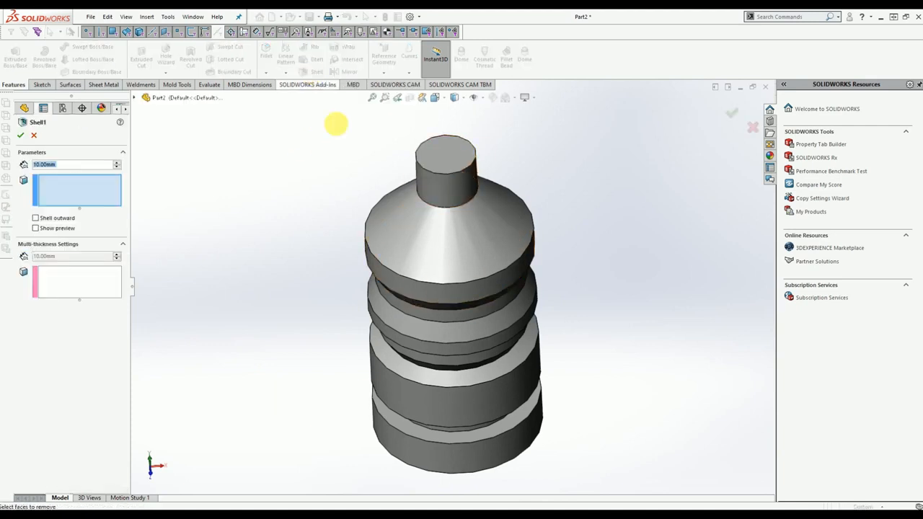
click(460, 161)
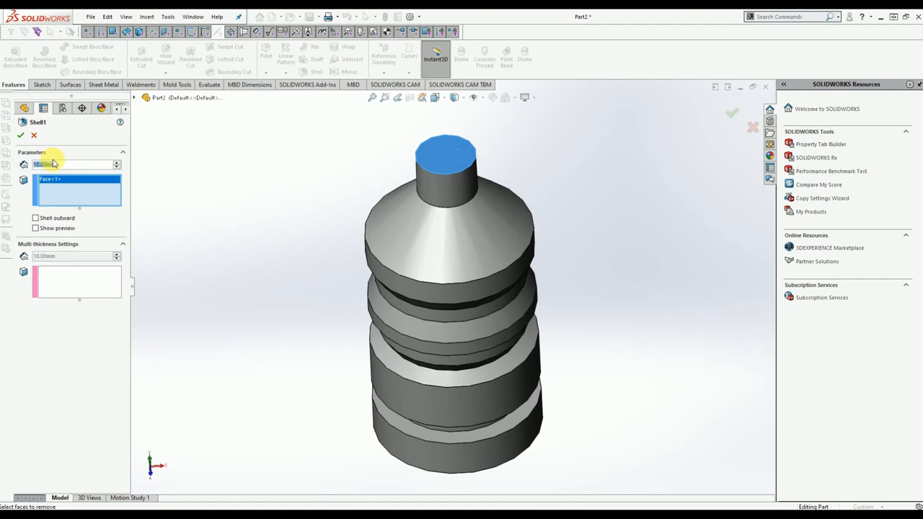
text(3)
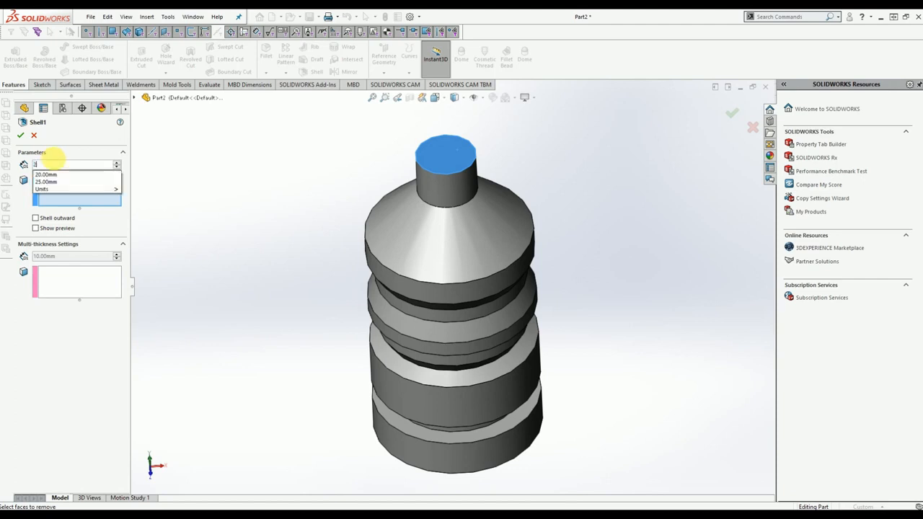
click(18, 139)
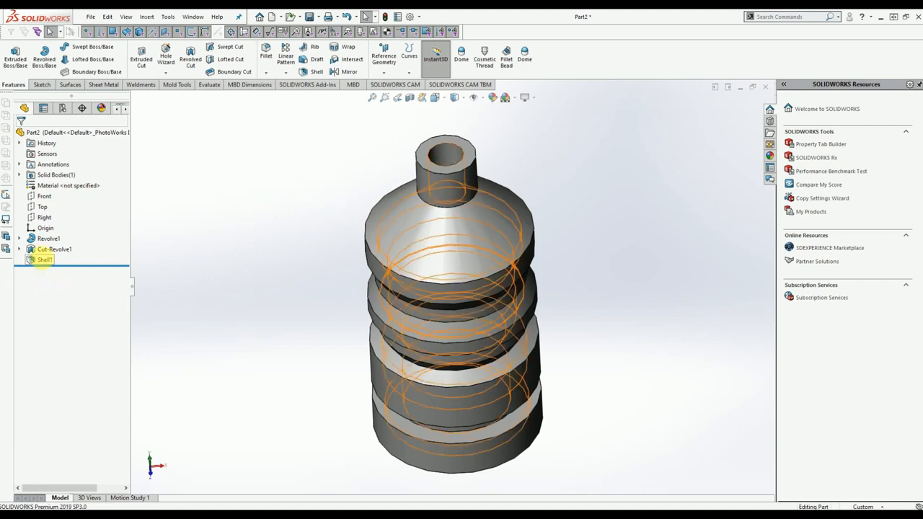
click(51, 259)
click(54, 229)
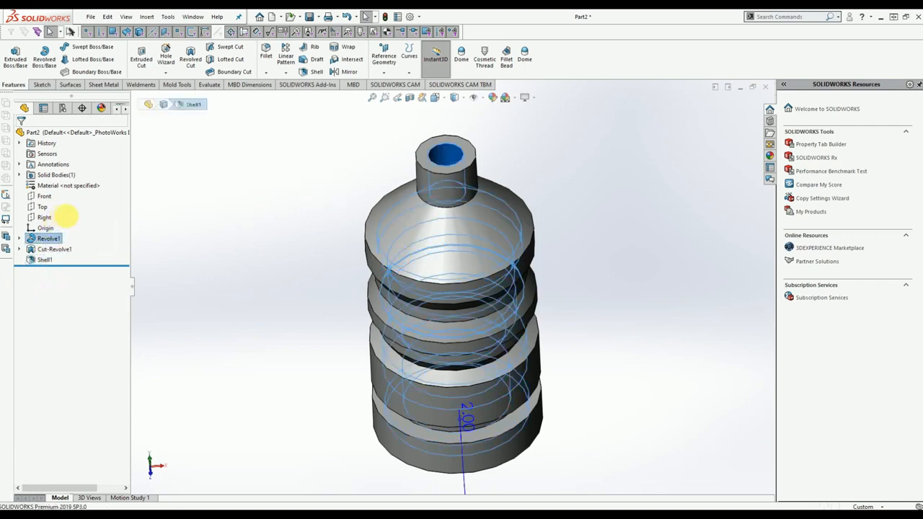
click(34, 135)
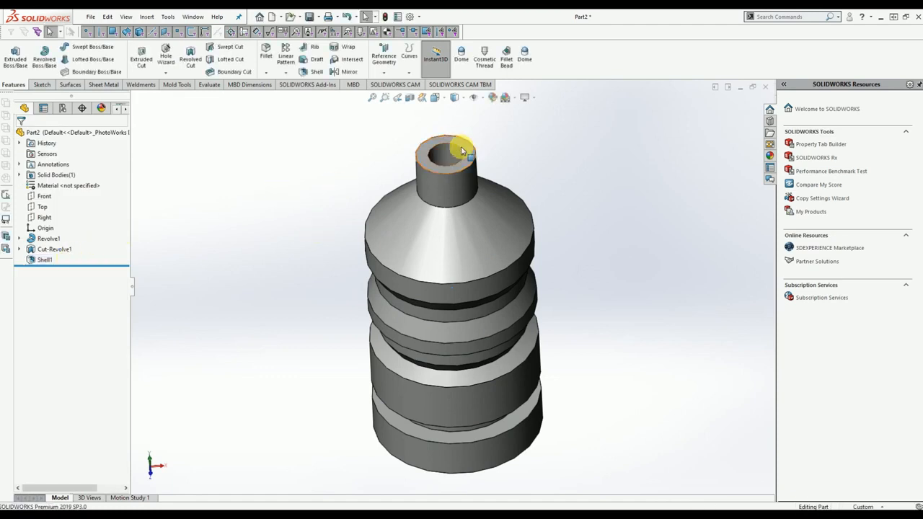
Edit the bottle's shell feature and set its wall thickness to 0.3 mm
click(44, 261)
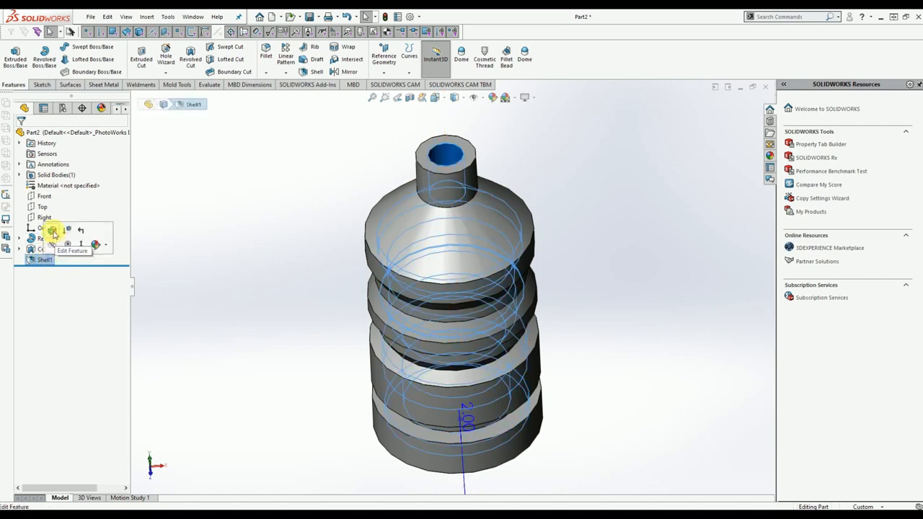
click(52, 232)
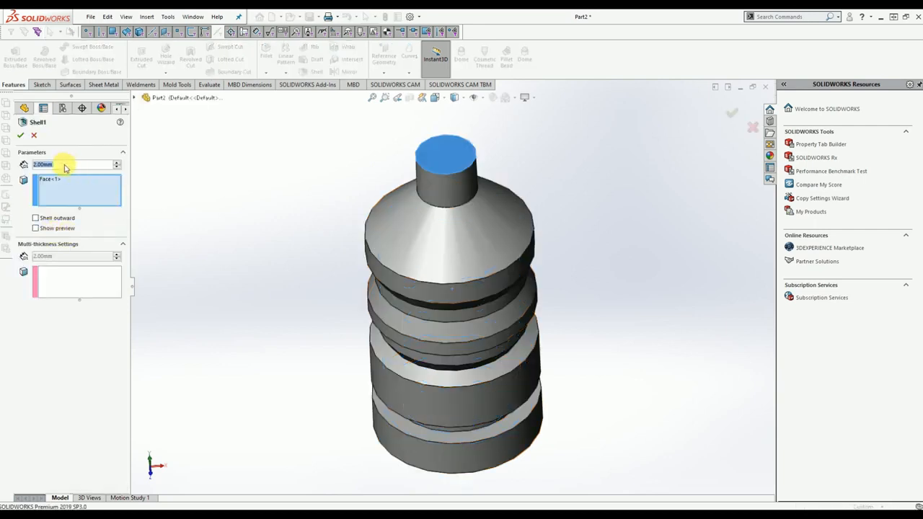
text(.3)
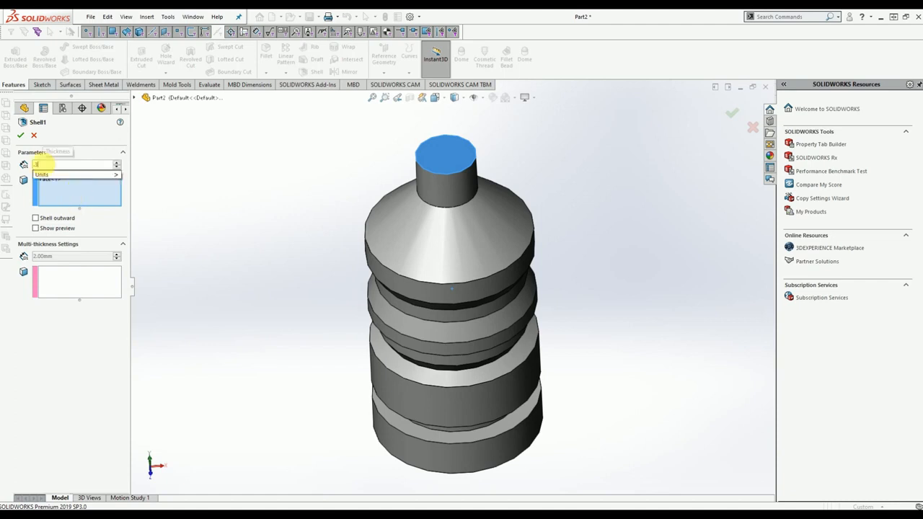
click(21, 136)
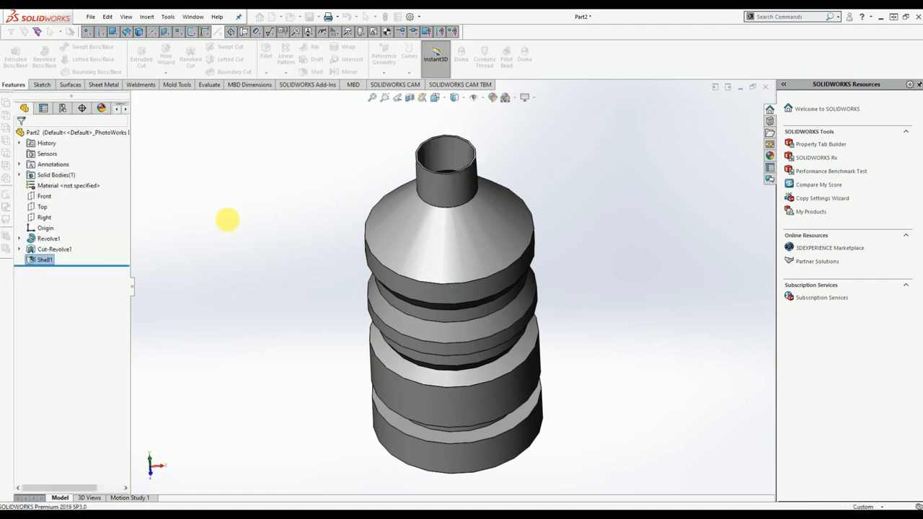
Inspect the shelled bottle's interior and walls from several angles in a section view, and turn the section view off
middle_drag(351, 238, 359, 293)
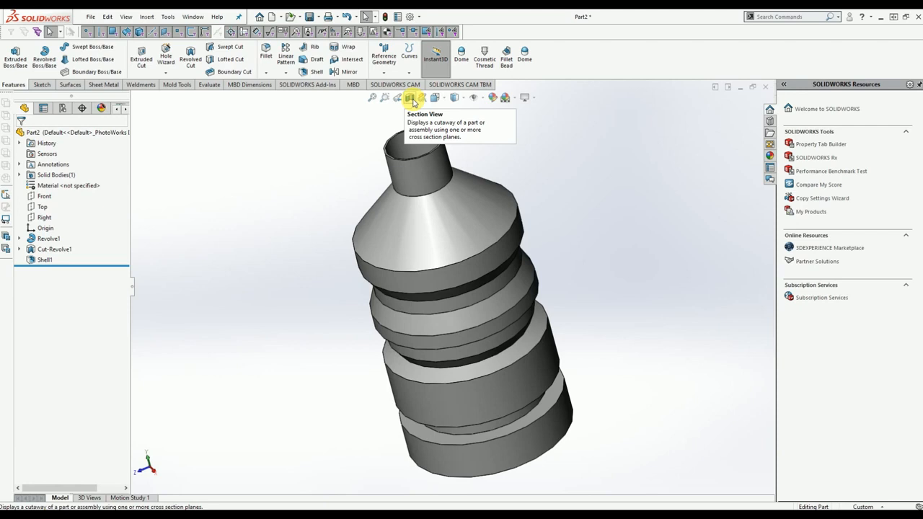
click(411, 98)
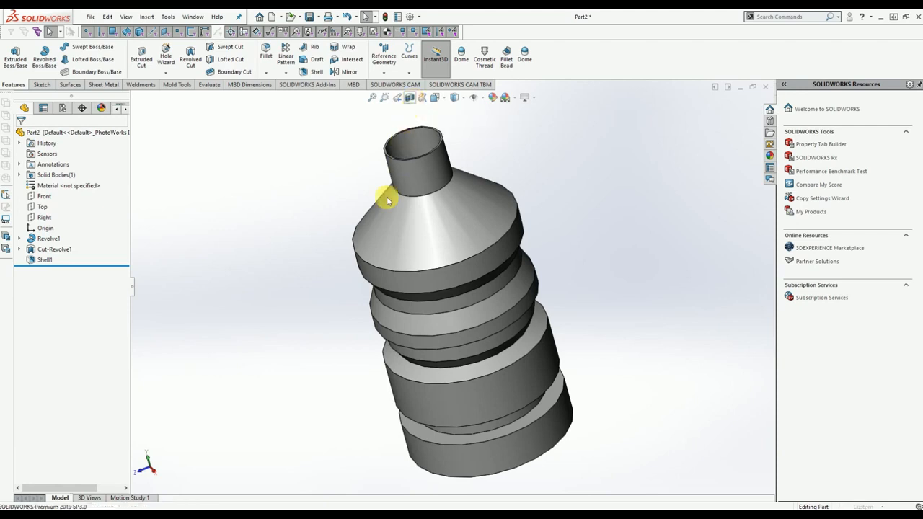
middle_drag(489, 329, 514, 292)
click(21, 134)
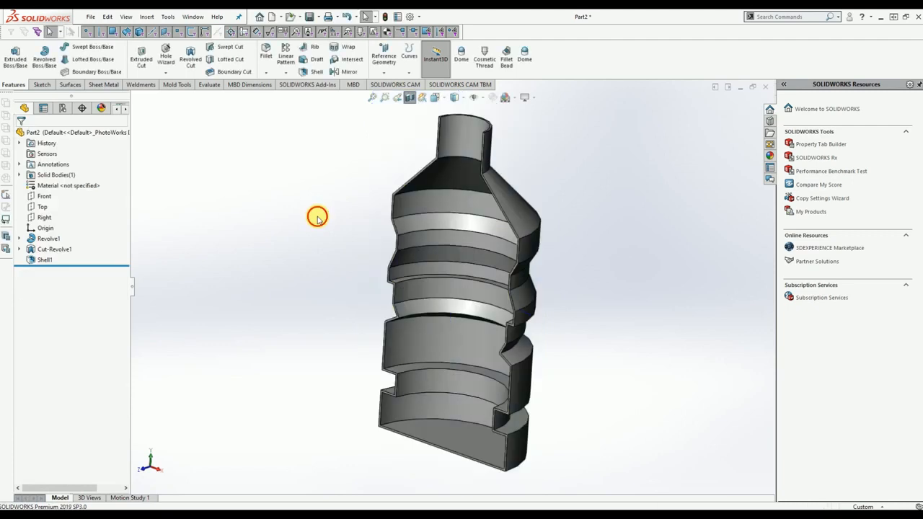
middle_drag(411, 299, 508, 318)
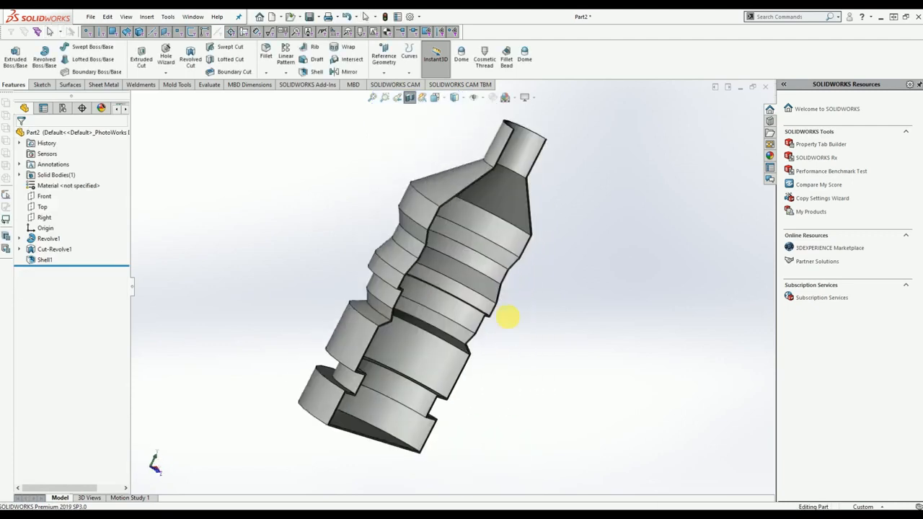
click(410, 96)
middle_drag(371, 267, 282, 241)
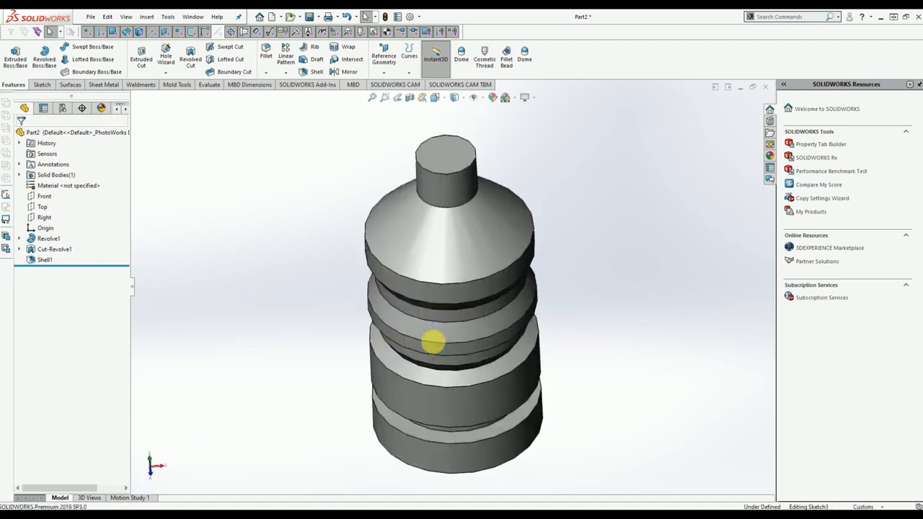
Undo the shell, the revolved groove cut, the base revolve and their sketch lines, back to an empty first sketch
key(ctrl+z)
key(ctrl+z)
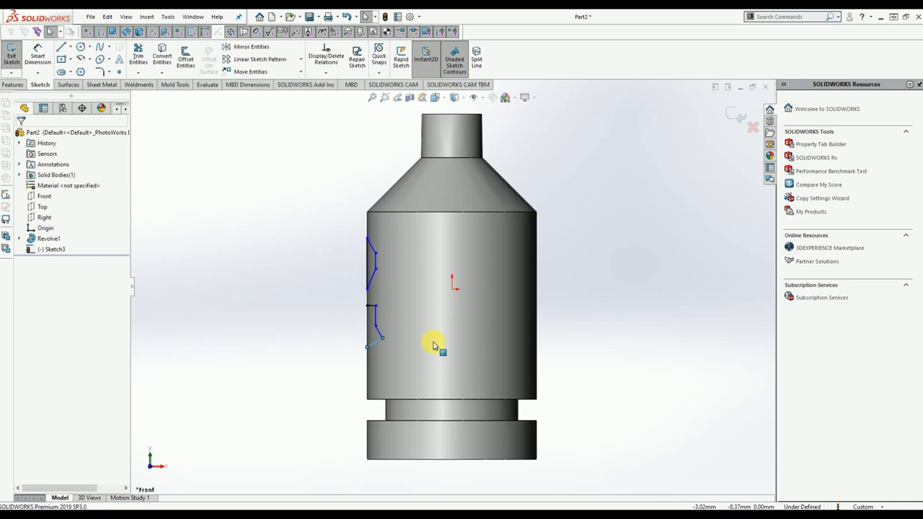
key(ctrl+z)
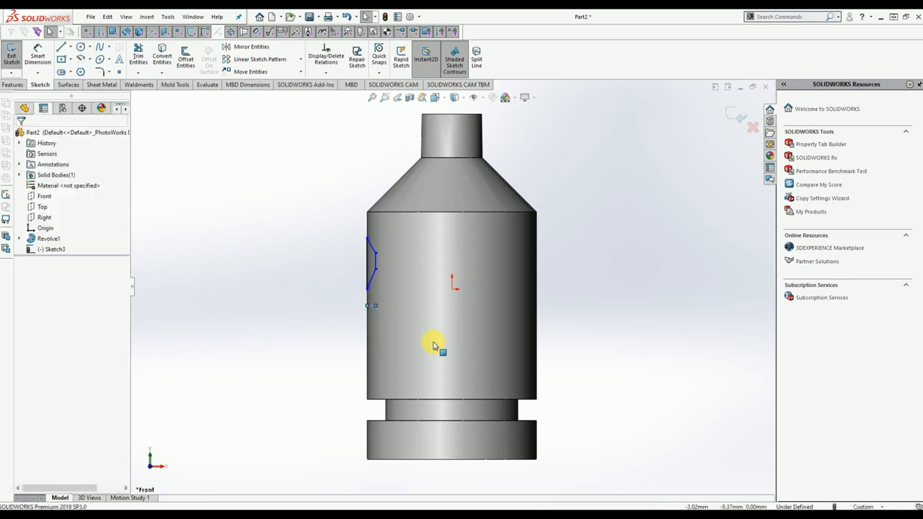
key(ctrl+z)
key(ctrl+z)
key(ctrl+z)
key(ctrl+z)
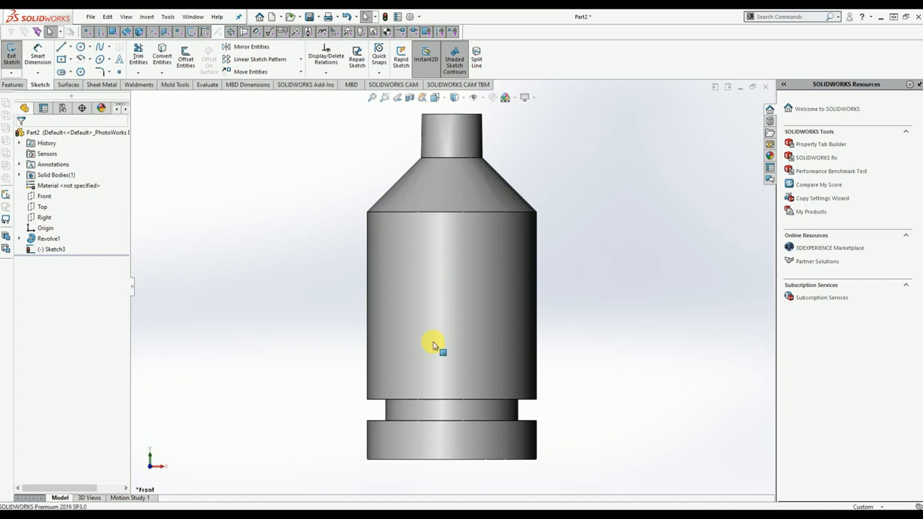
key(ctrl+z)
key(ctrl+z)
key(ctrl+z)
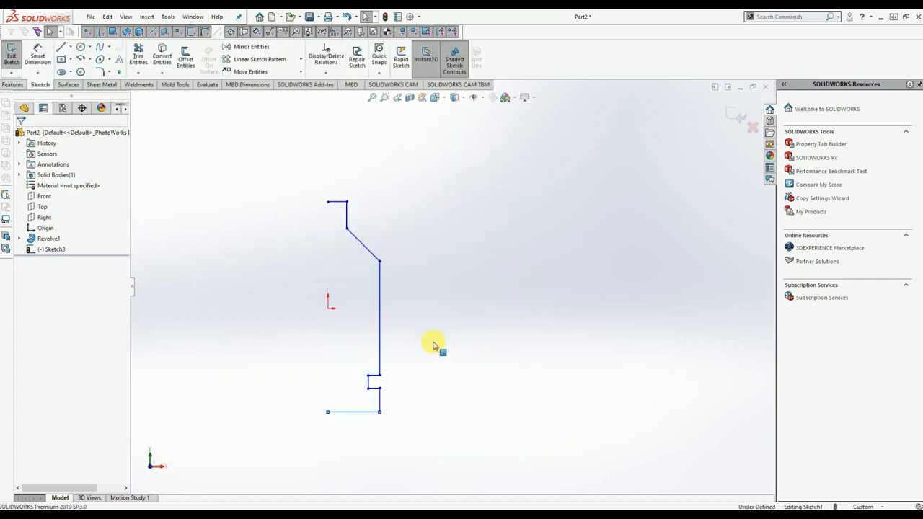
key(ctrl+z)
key(ctrl+z)
key(ctrl+z)
key(ctrl+z)
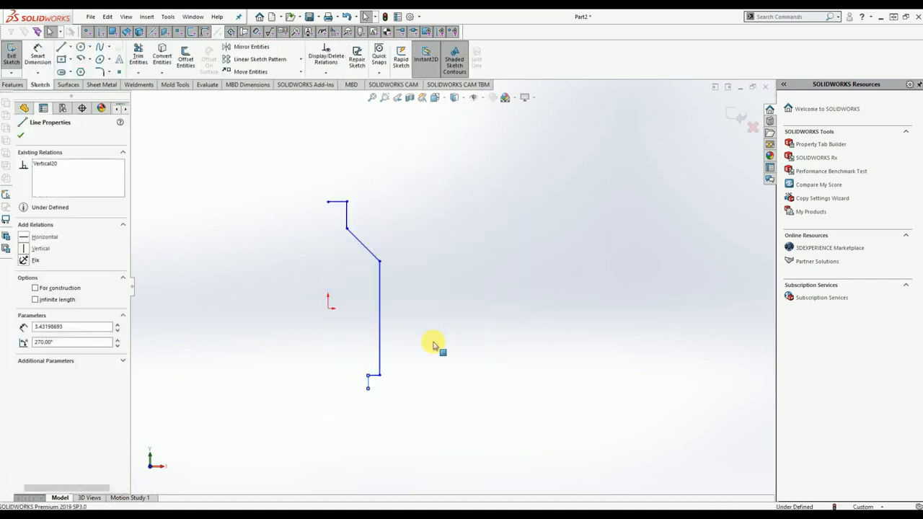
Draw a circle of about 29.6 mm radius centred on the origin in the empty first sketch and exit the sketch
click(80, 48)
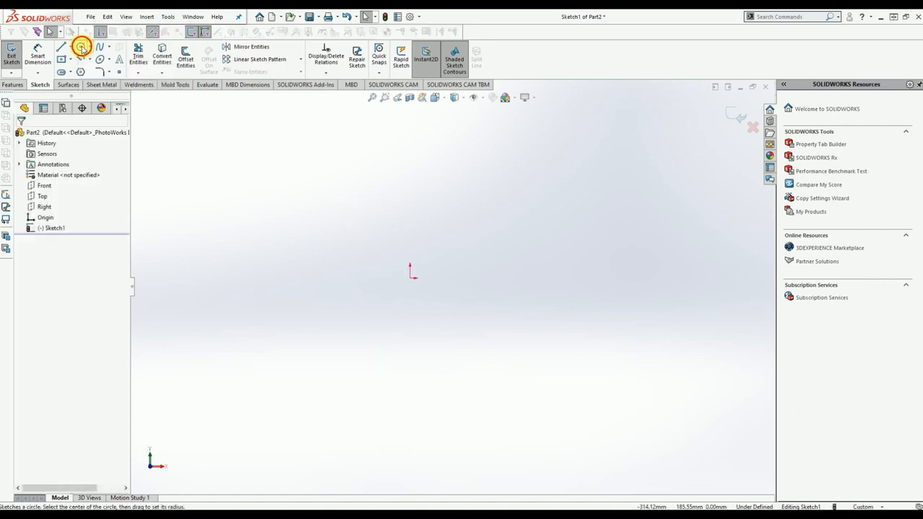
click(410, 279)
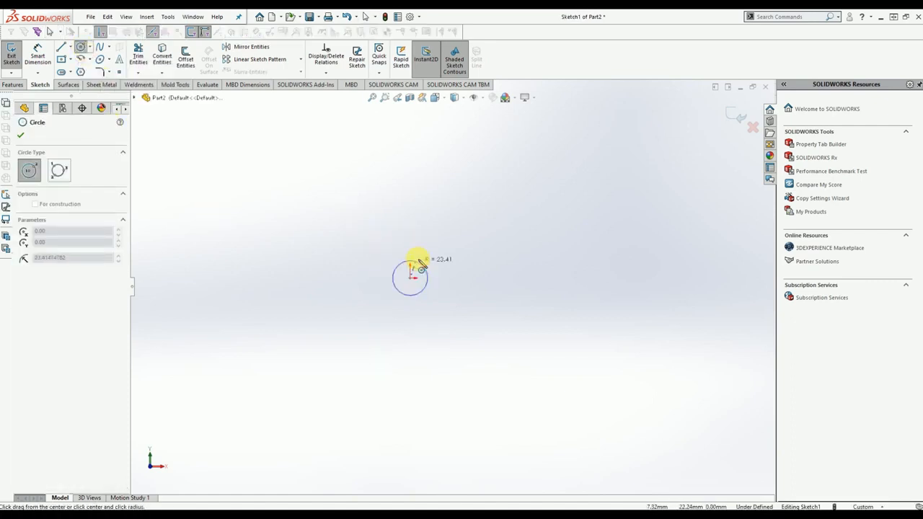
click(424, 262)
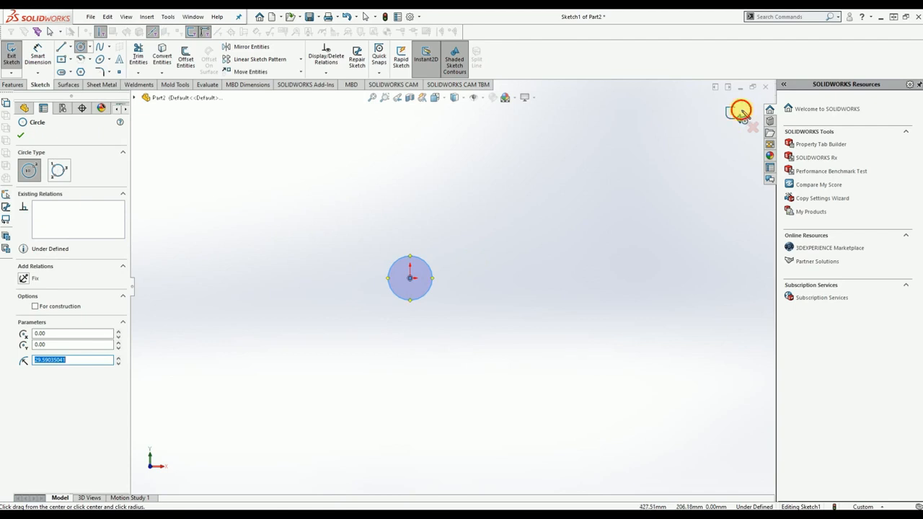
click(739, 112)
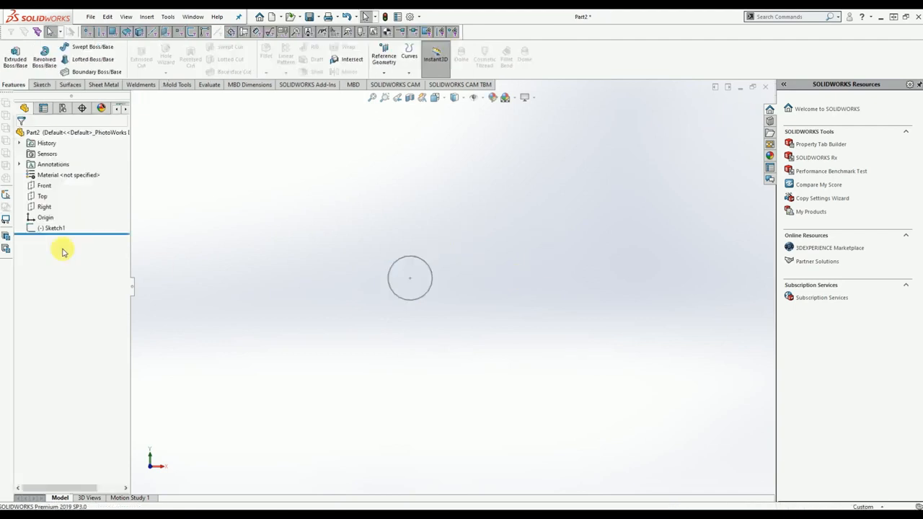
Start a new sketch on the Top plane, viewed normal to it
click(41, 185)
click(42, 197)
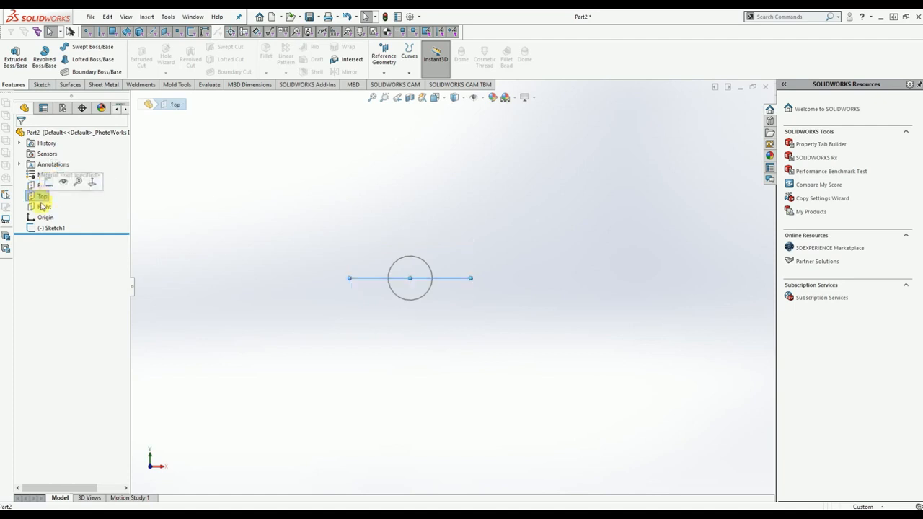
click(42, 207)
click(42, 196)
click(89, 184)
click(40, 84)
click(11, 50)
Draw an open three-line path from the origin: a vertical line, a diagonal rising outward, and a horizontal line
click(61, 46)
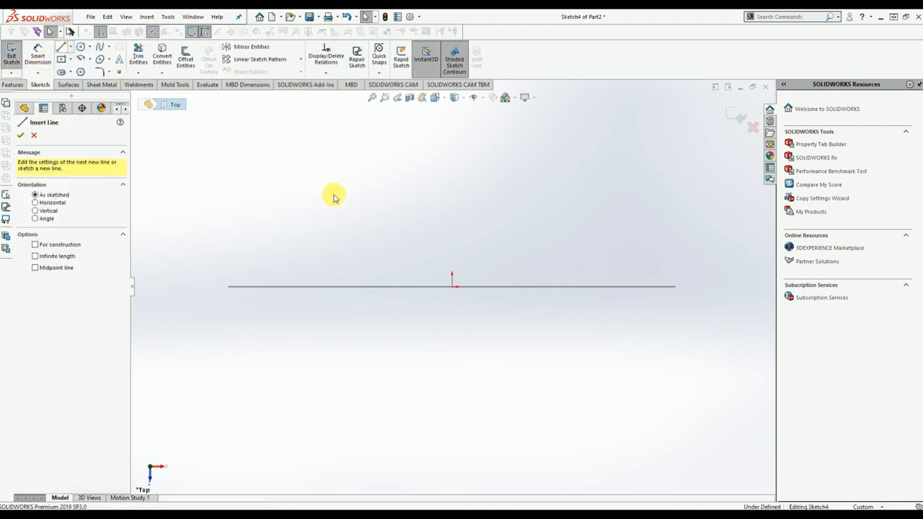
scroll(476, 282, up, 10)
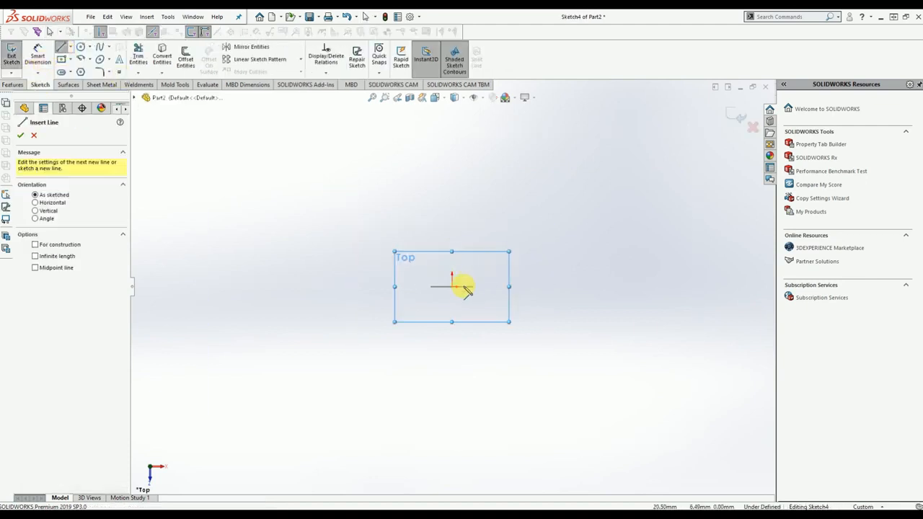
click(452, 287)
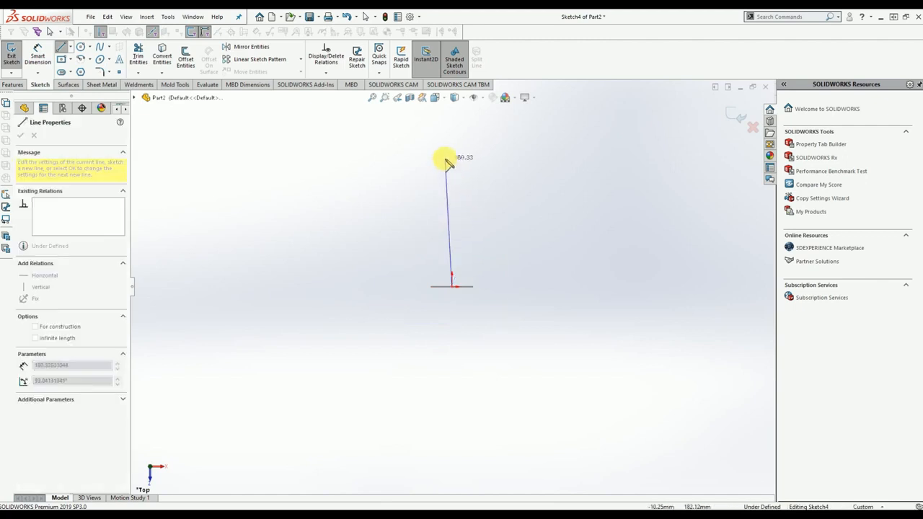
click(452, 153)
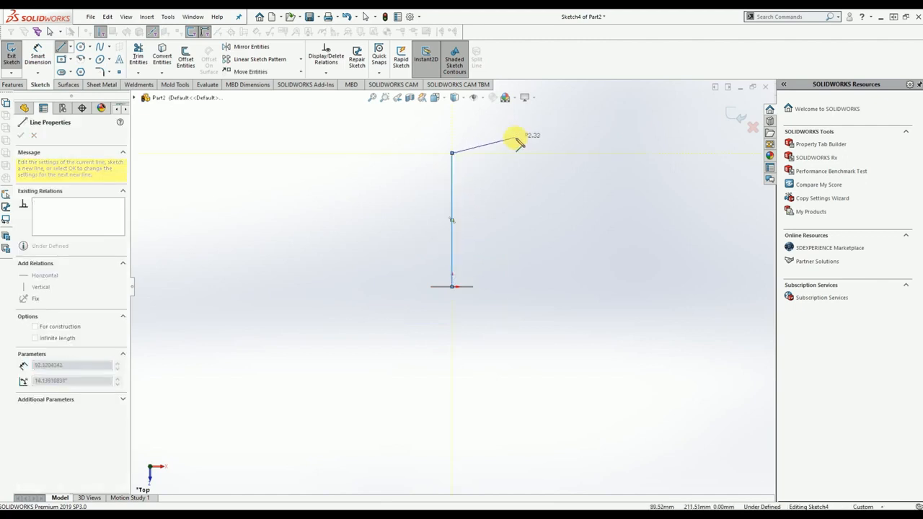
scroll(516, 145, down, 1)
click(509, 140)
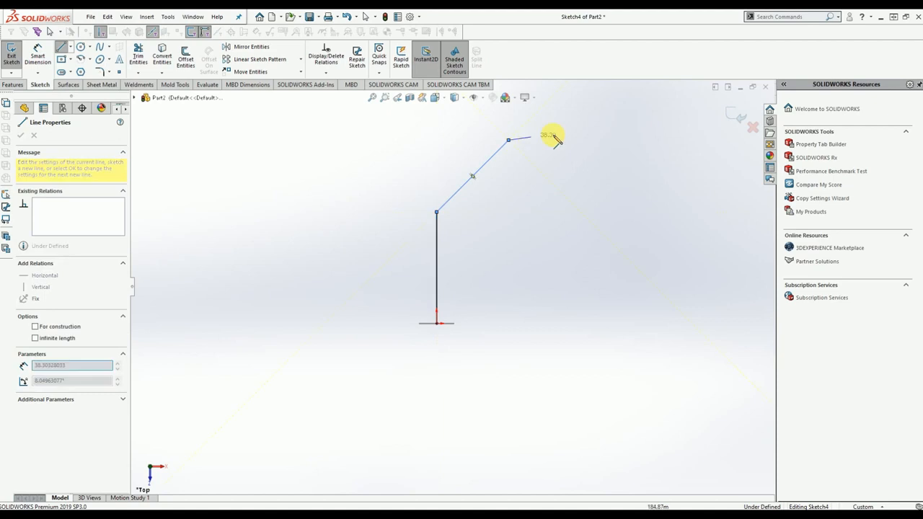
click(618, 140)
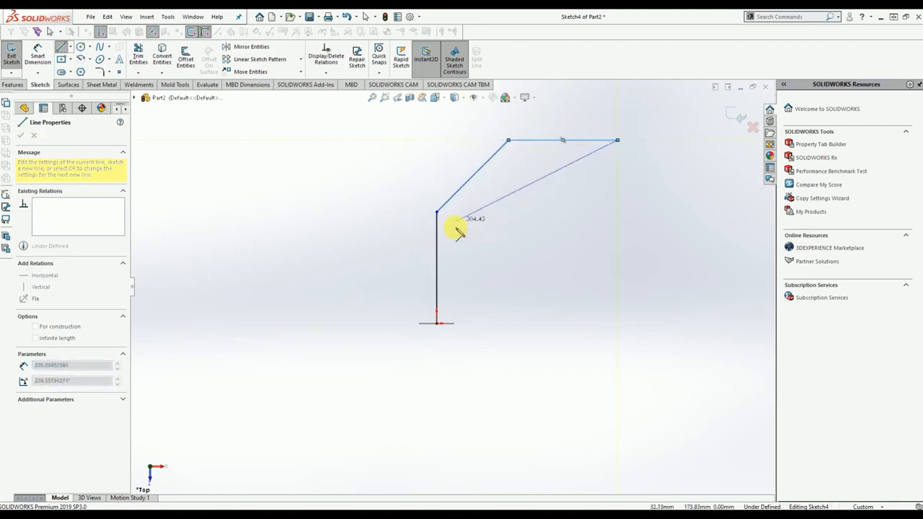
key(Escape)
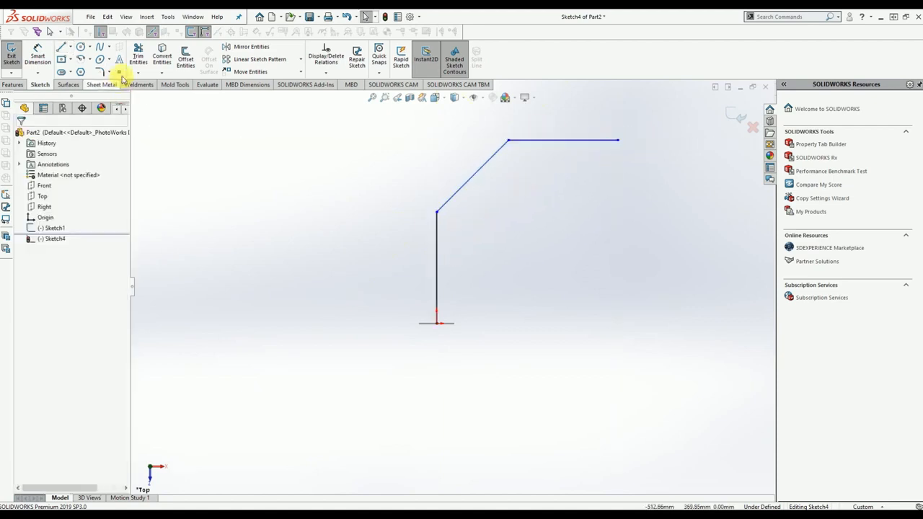
Fillet the two corners of the path sketch with a 50 mm radius and exit the sketch
click(99, 72)
mouse_move(522, 132)
mouse_down()
mouse_move(368, 257)
mouse_move(375, 263)
mouse_up()
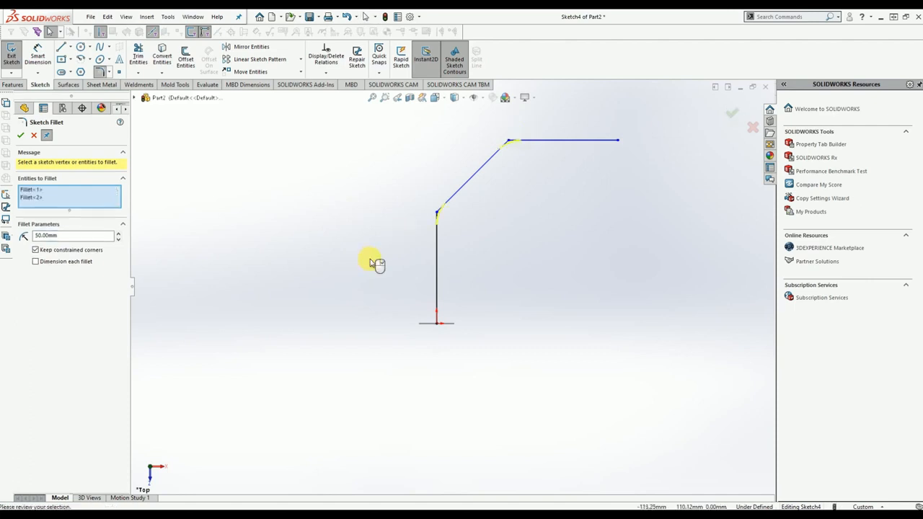
click(17, 137)
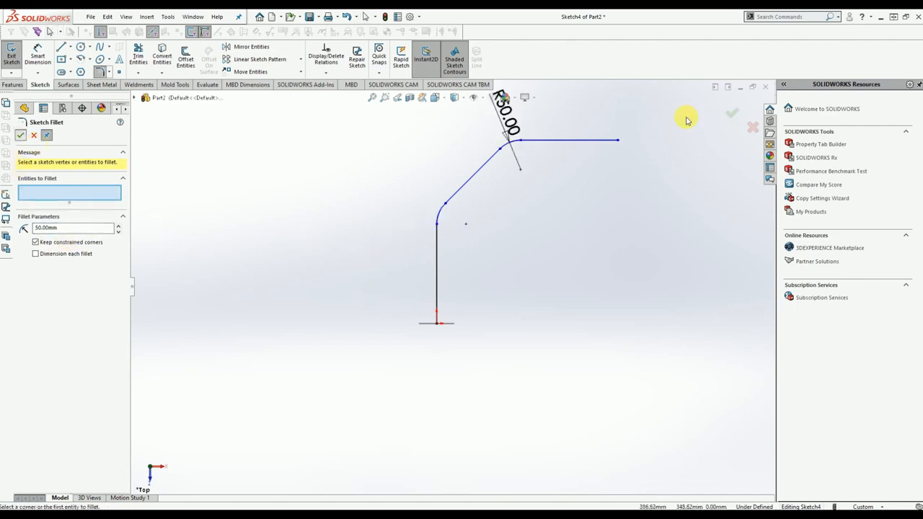
click(732, 113)
click(735, 112)
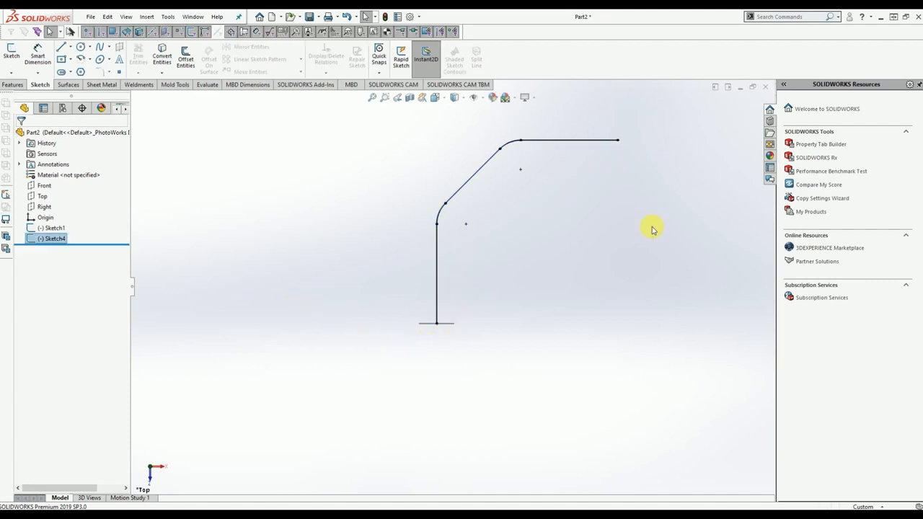
Sweep the circle profile along the filleted path sketch to create a solid bent bar
mouse_move(636, 236)
middle_down()
mouse_move(656, 272)
mouse_move(481, 313)
mouse_move(503, 330)
mouse_move(488, 336)
middle_up()
click(481, 327)
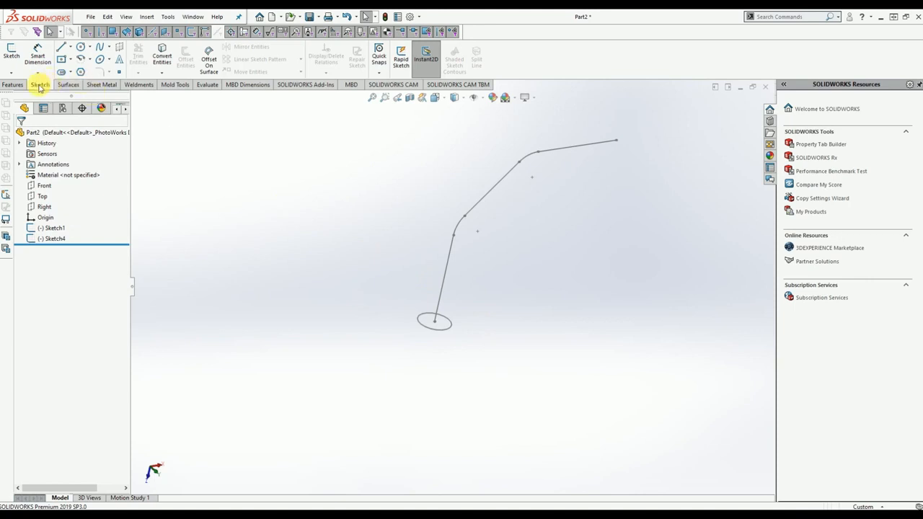
click(14, 84)
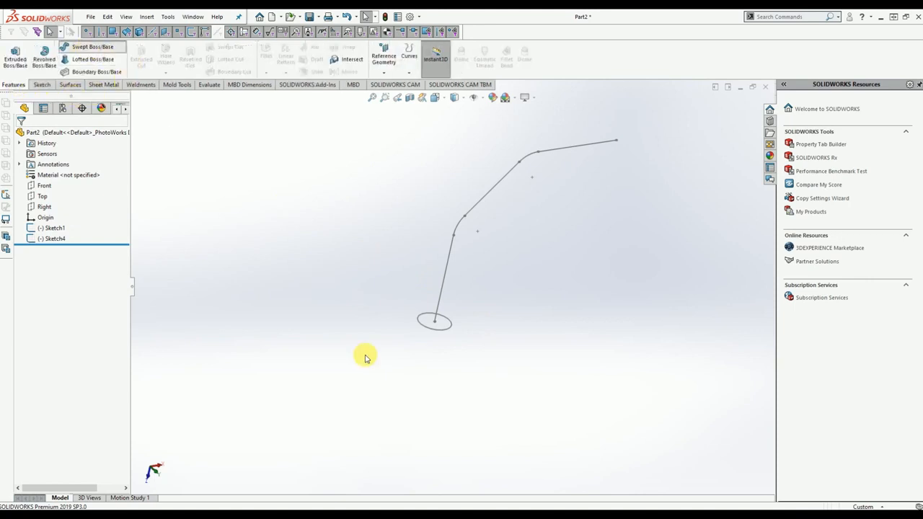
click(449, 324)
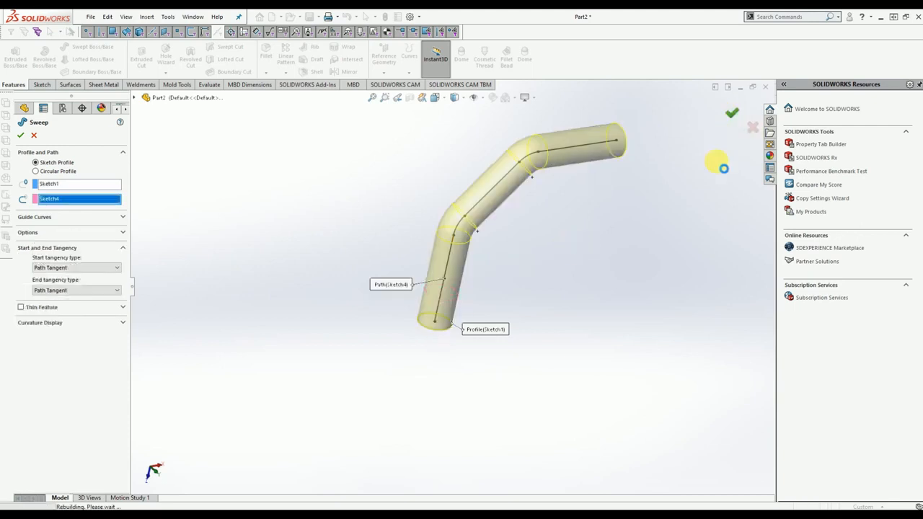
key(Return)
Edit the sweep's profile sketch, adding a smaller concentric circle at the origin to hollow the bar into a tube
middle_drag(415, 415, 396, 331)
right_drag(419, 411, 396, 331)
middle_drag(396, 332, 394, 278)
middle_drag(487, 332, 474, 408)
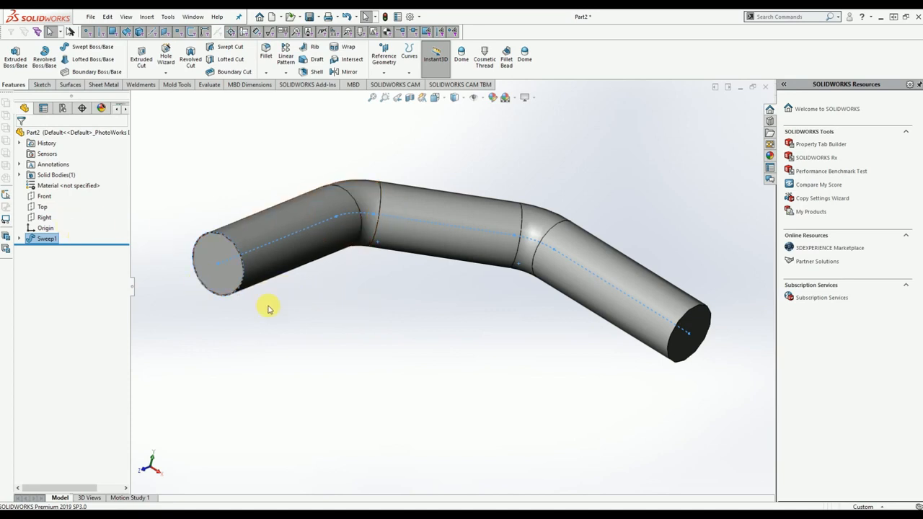
click(19, 239)
click(65, 251)
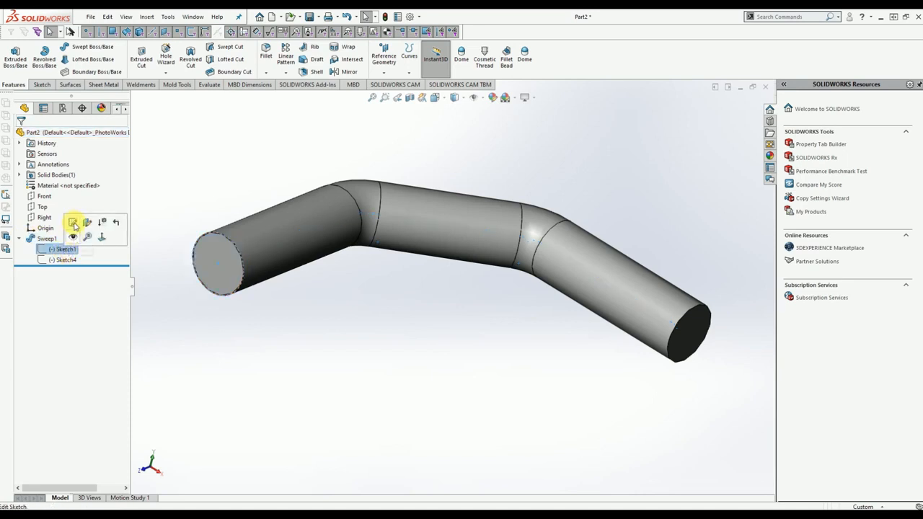
click(73, 223)
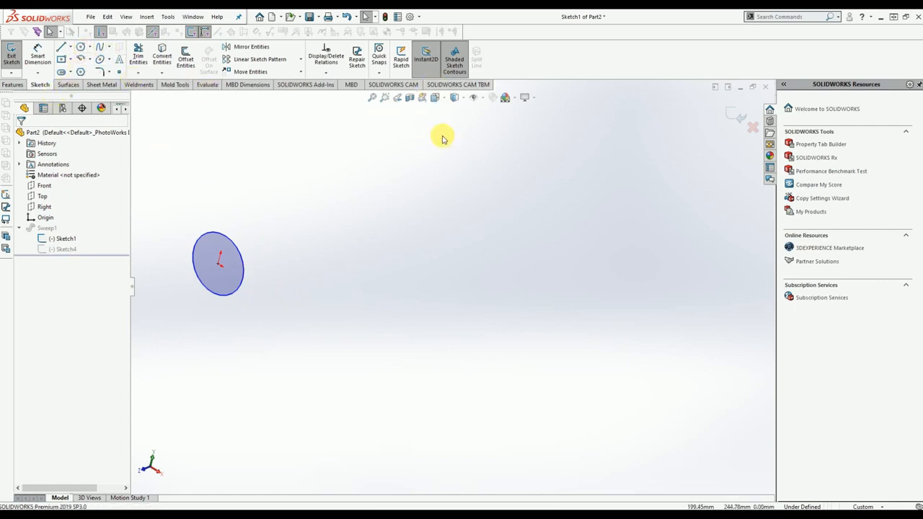
key(ctrl+8)
click(81, 48)
click(452, 286)
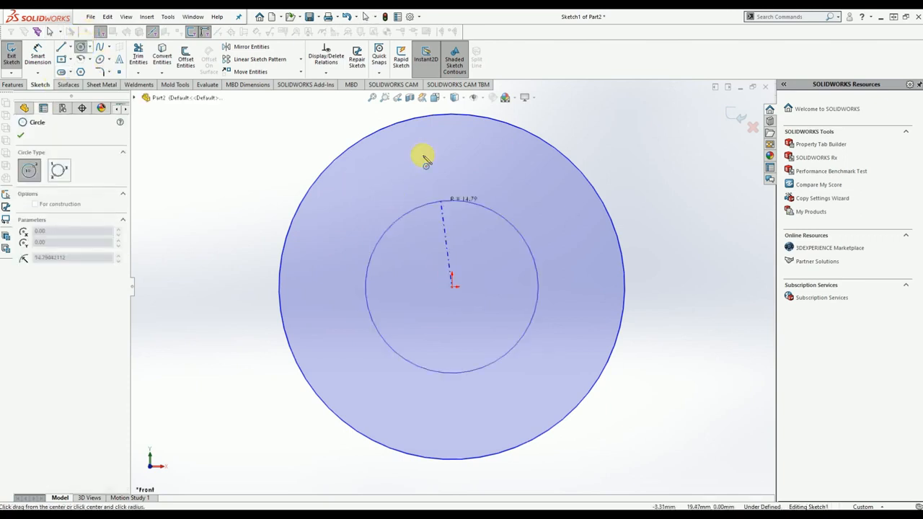
click(423, 144)
click(741, 117)
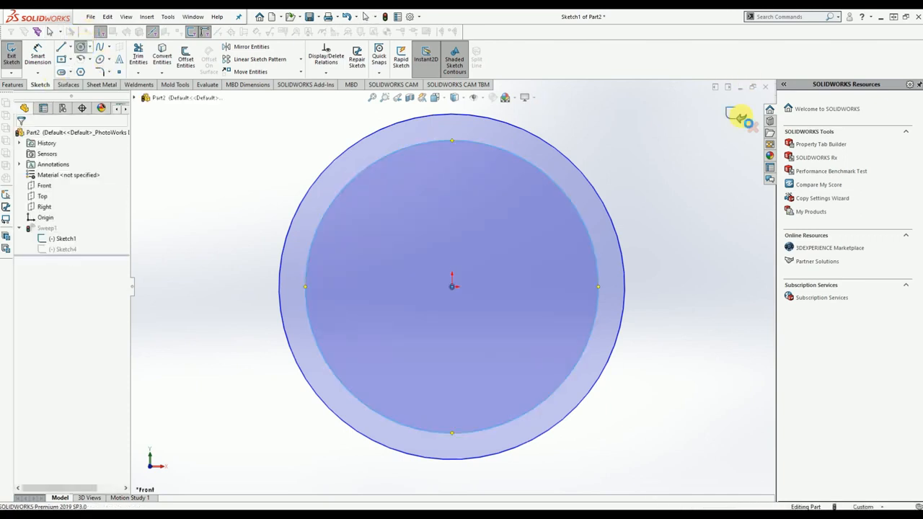
Sketch a line about 126 mm long on the Top plane, bridging the inner side of the lower bend between the vertical and diagonal segments
mouse_move(544, 256)
middle_down()
mouse_move(537, 267)
mouse_move(651, 207)
mouse_move(562, 260)
mouse_move(535, 227)
mouse_move(601, 252)
mouse_move(656, 227)
mouse_move(657, 214)
mouse_move(635, 345)
mouse_move(700, 356)
mouse_move(562, 367)
mouse_move(604, 365)
mouse_move(598, 391)
middle_up()
scroll(538, 267, up, 3)
scroll(569, 271, up, 5)
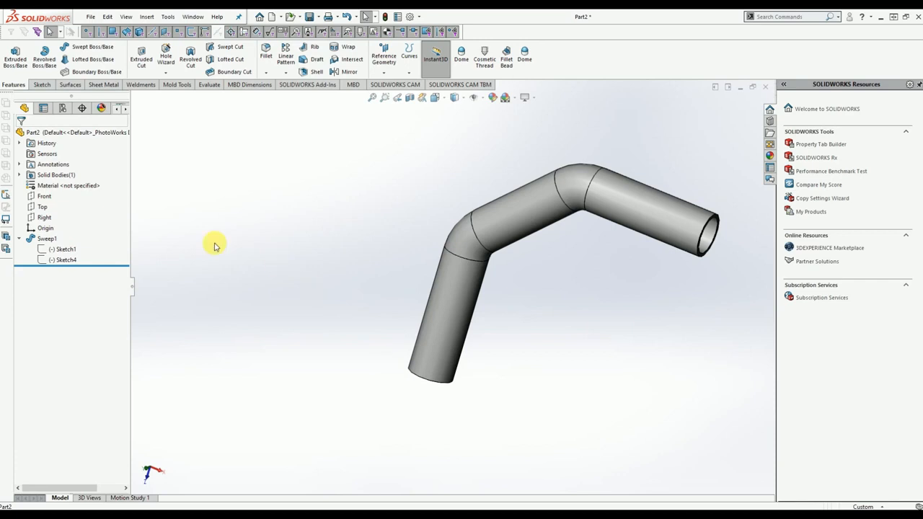
click(43, 196)
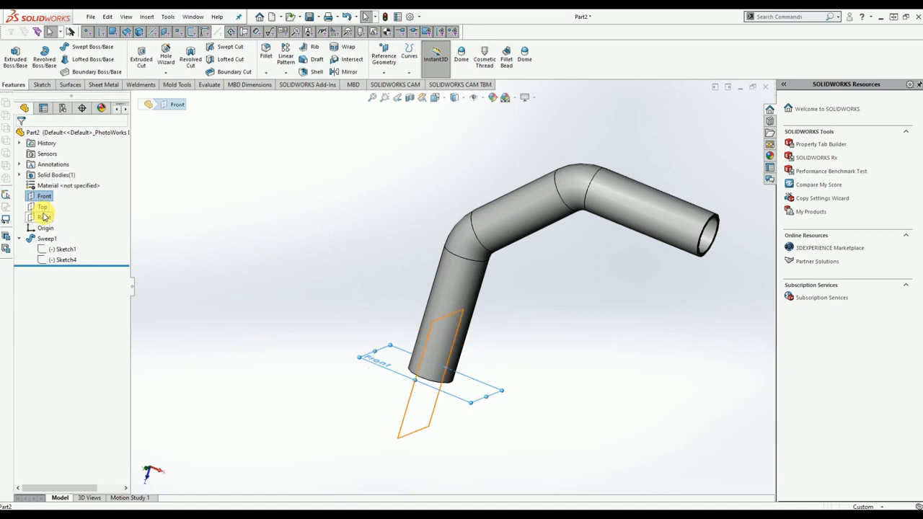
click(43, 207)
click(95, 191)
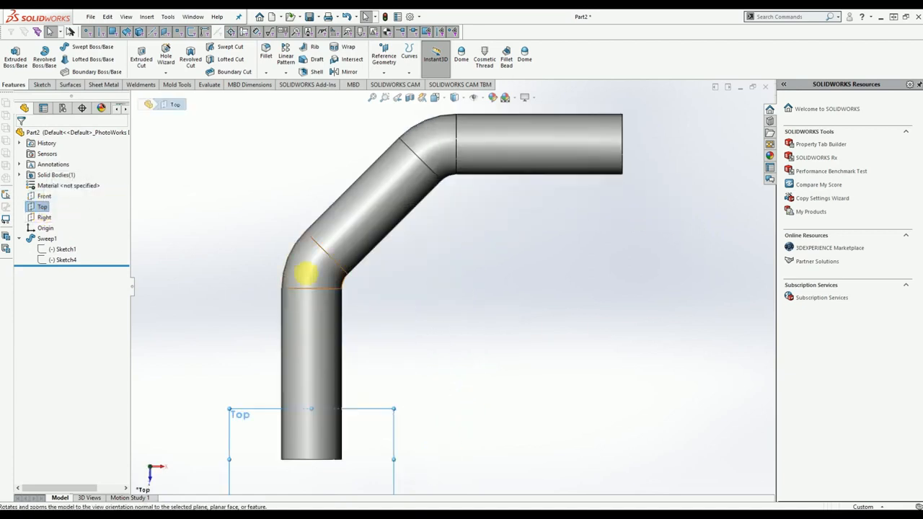
click(50, 85)
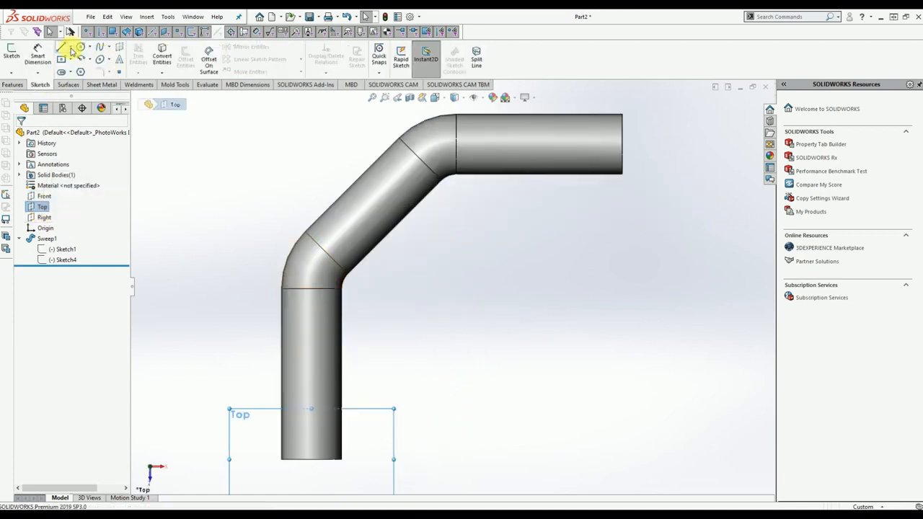
click(60, 47)
click(397, 226)
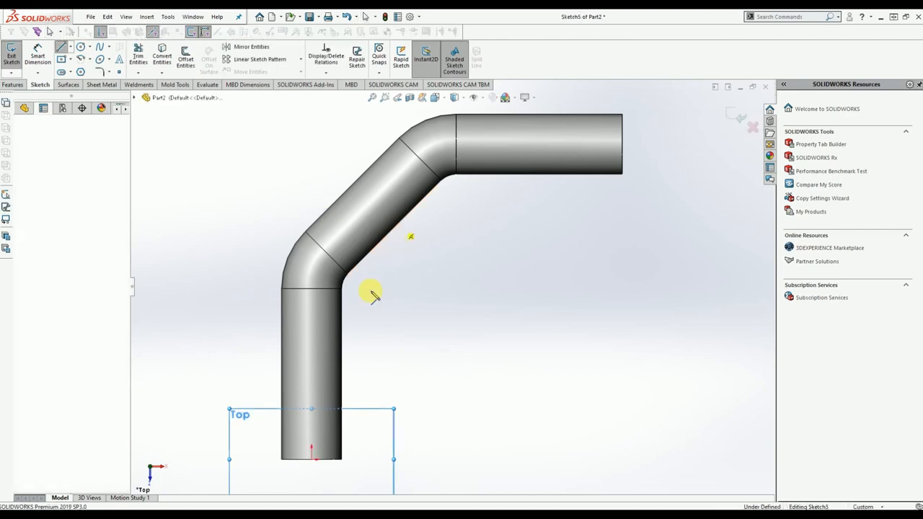
click(341, 339)
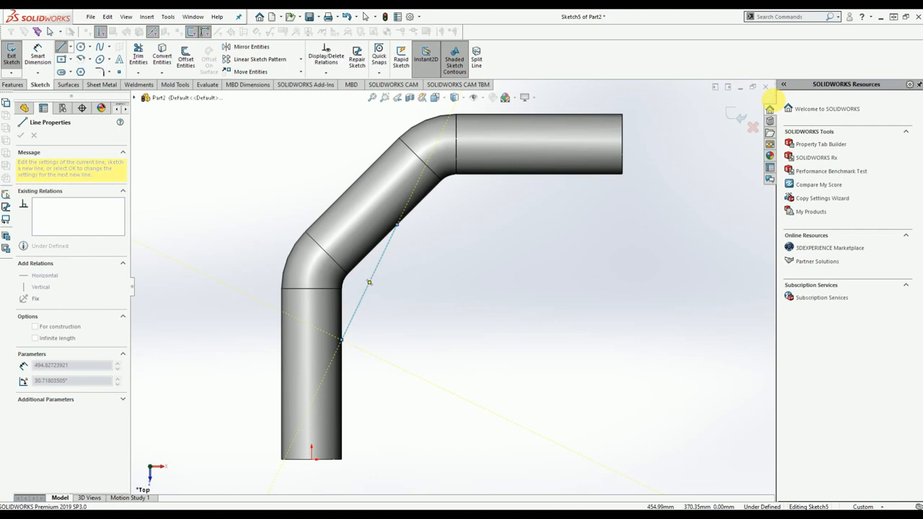
click(736, 114)
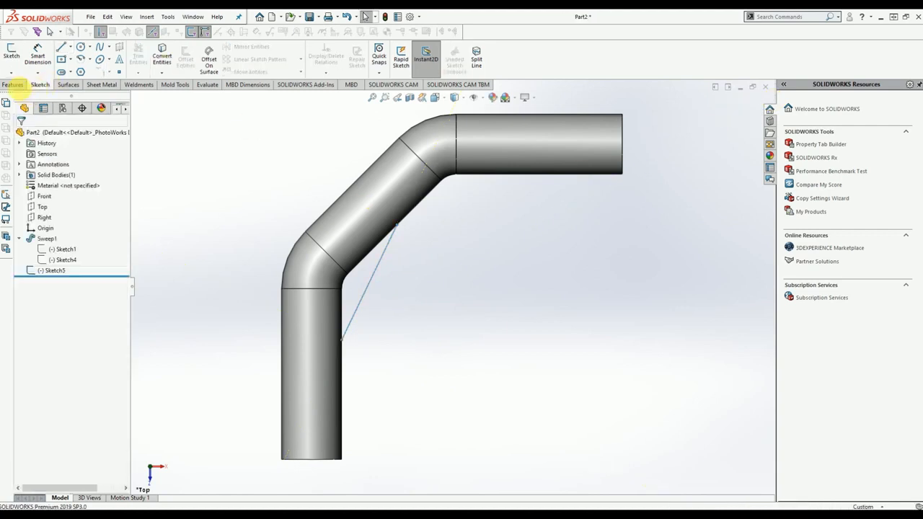
Create a 10 mm thick rib from the bridging line, thickened on both sides, filling the inner side of the lower bend
click(13, 85)
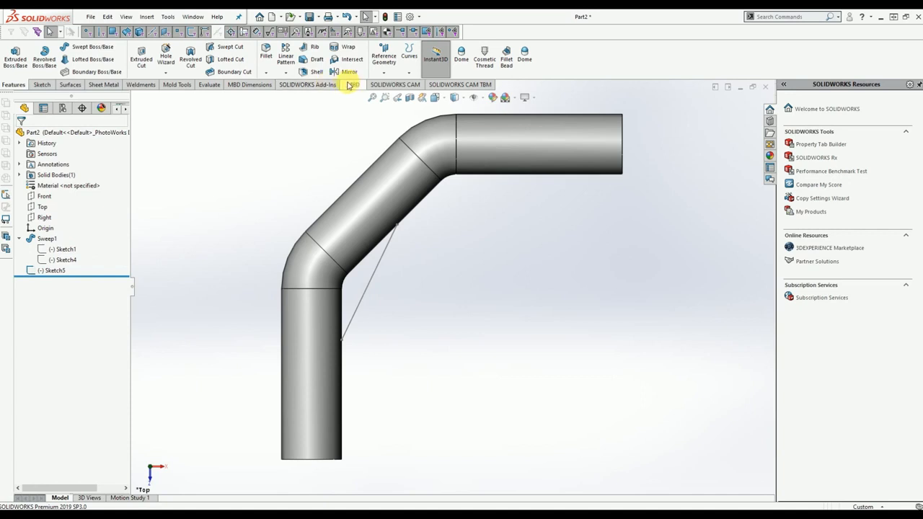
click(313, 48)
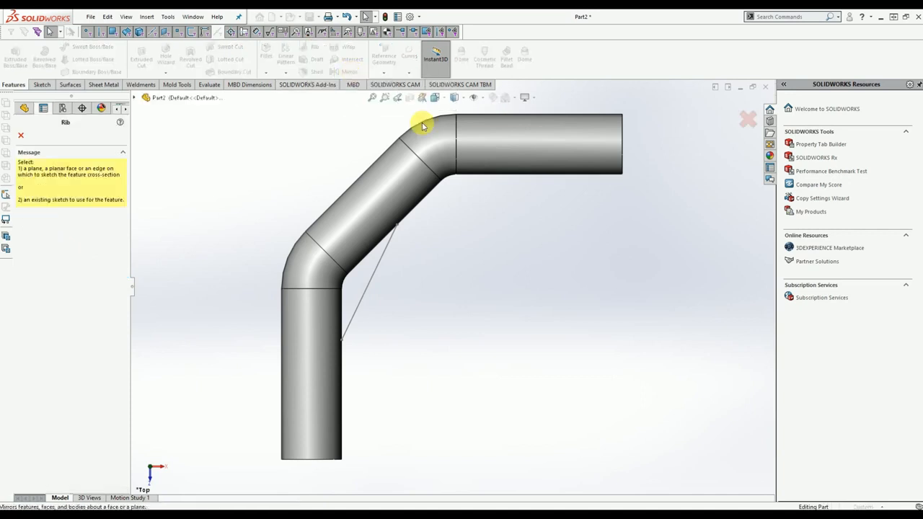
click(382, 258)
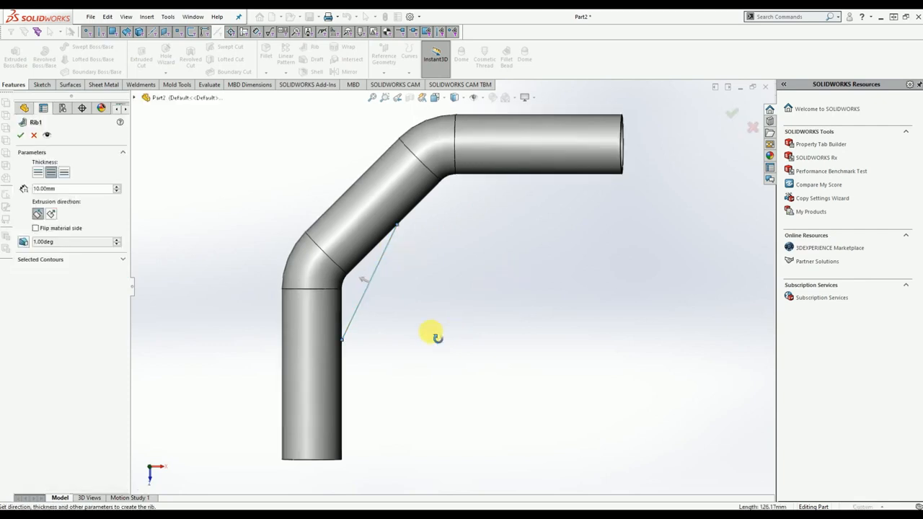
right_drag(394, 334, 406, 321)
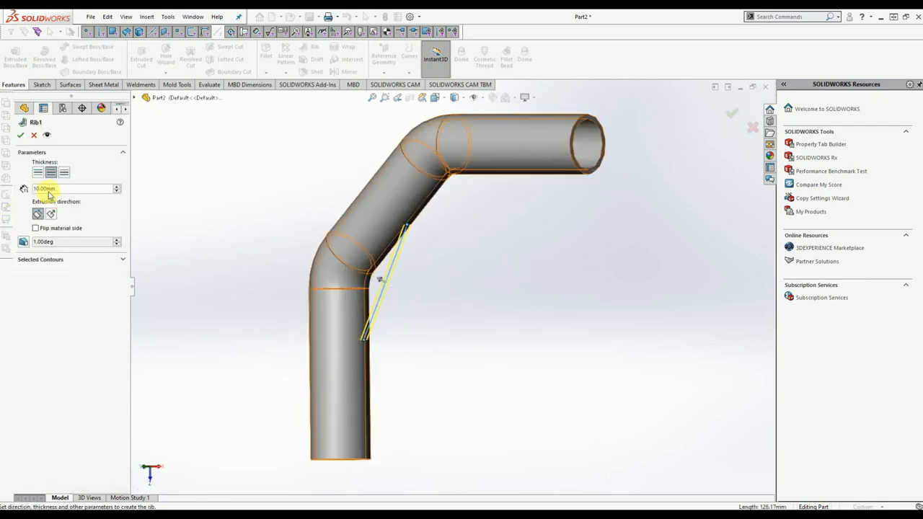
click(23, 132)
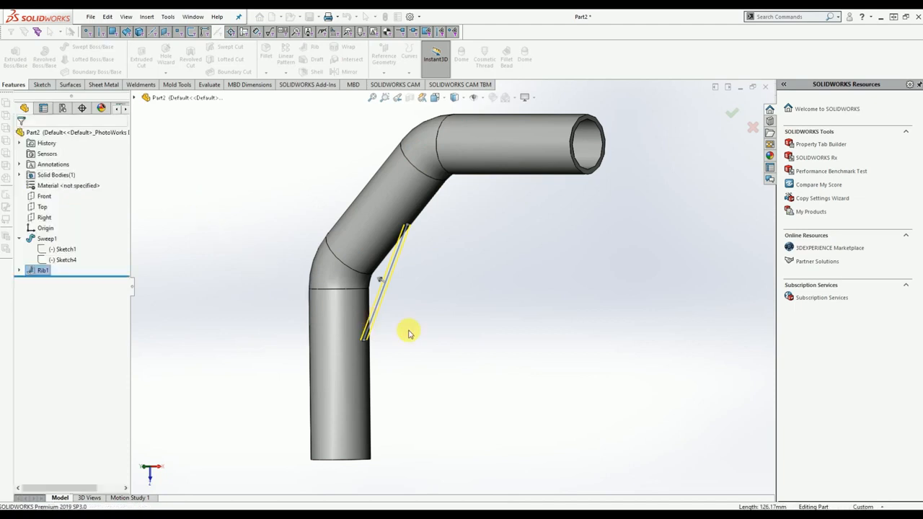
middle_drag(509, 286, 462, 293)
right_drag(463, 293, 434, 306)
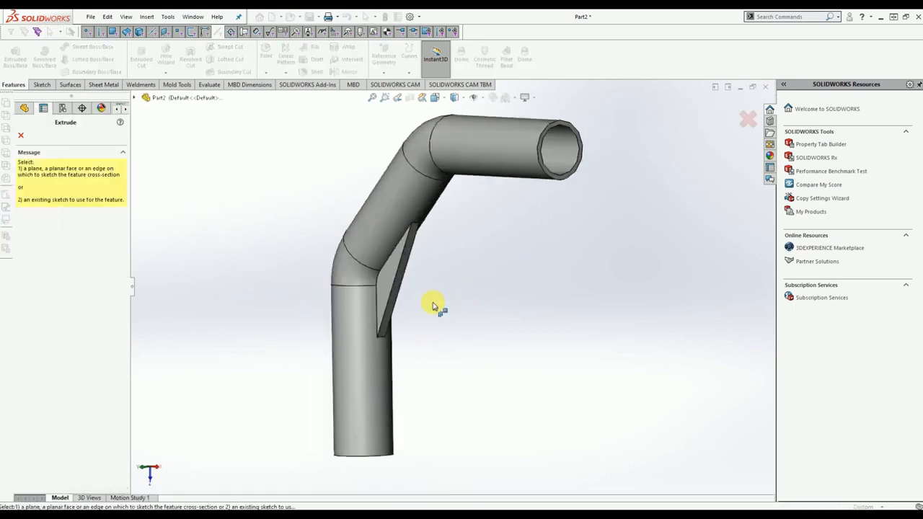
middle_drag(474, 293, 511, 315)
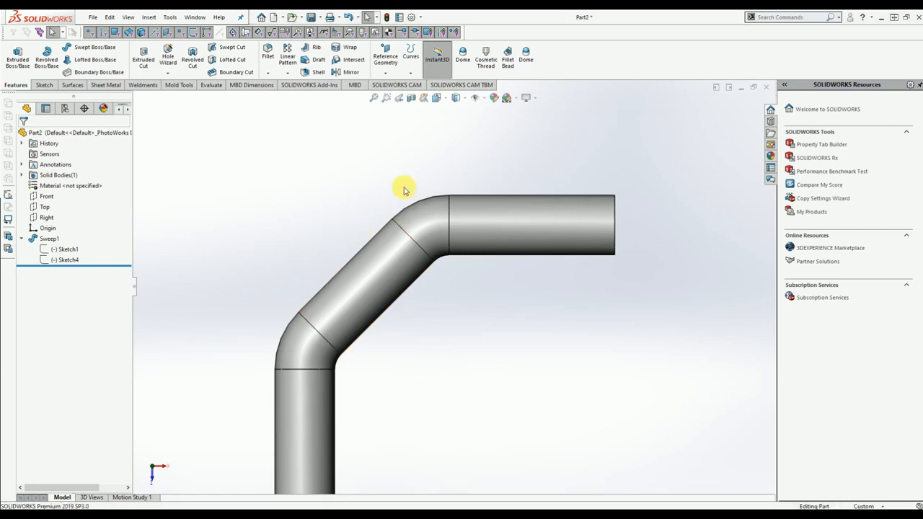
Undo the sweep, the path sketch and the profile circle, back to the empty first sketch on the Front plane
key(ctrl+z)
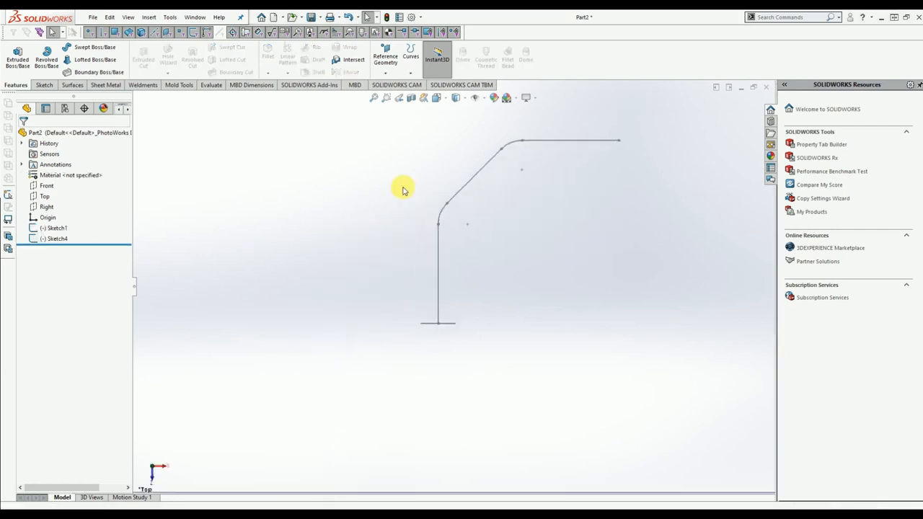
key(ctrl+z)
key(ctrl+z)
key(ctrl+z)
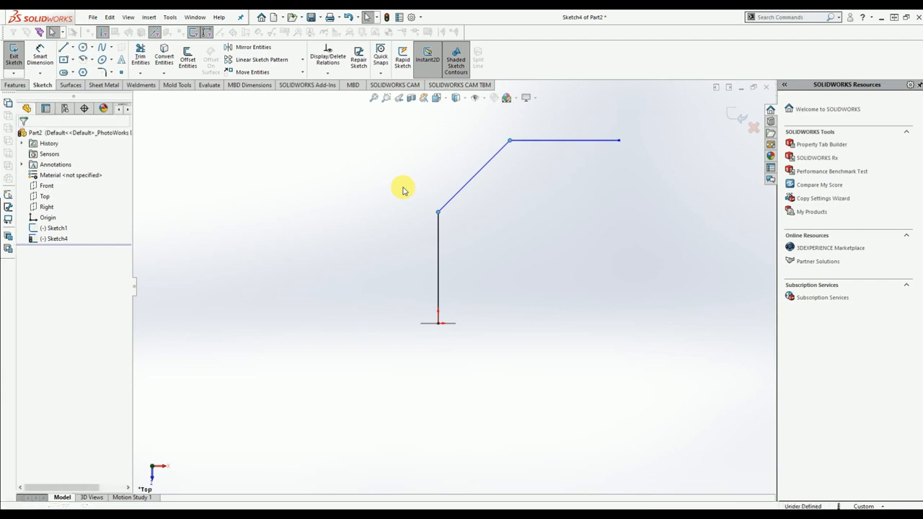
key(ctrl+z)
key(ctrl+z)
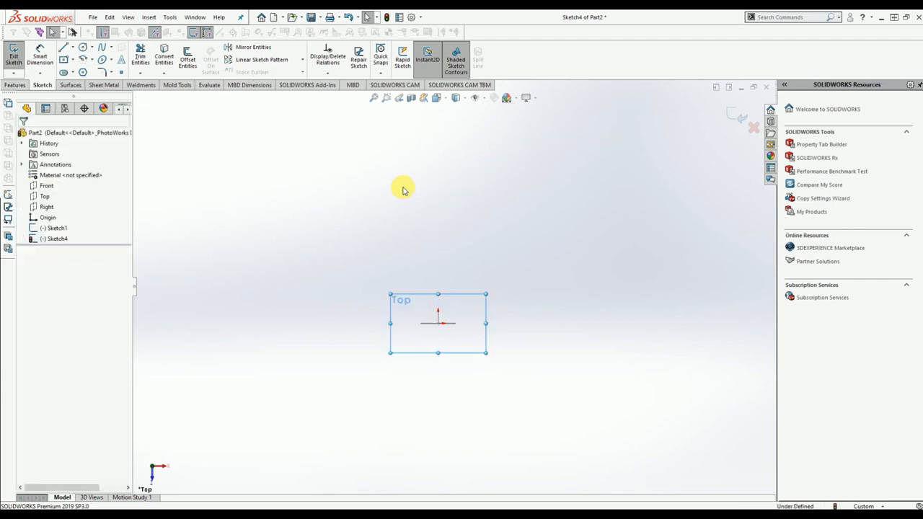
key(ctrl+z)
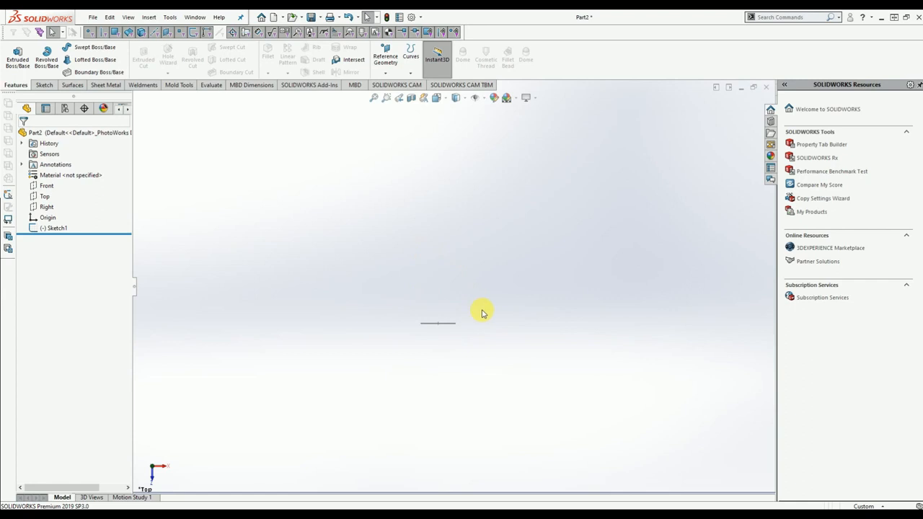
key(ctrl+z)
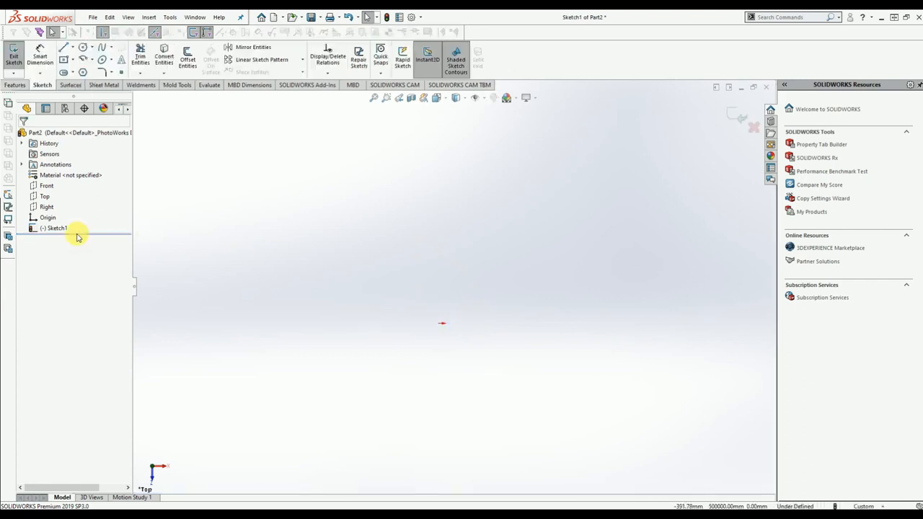
Sketch a center rectangle about 155 mm wide and 82 mm high, centred on the origin of the Front plane sketch
key(ctrl+8)
click(63, 60)
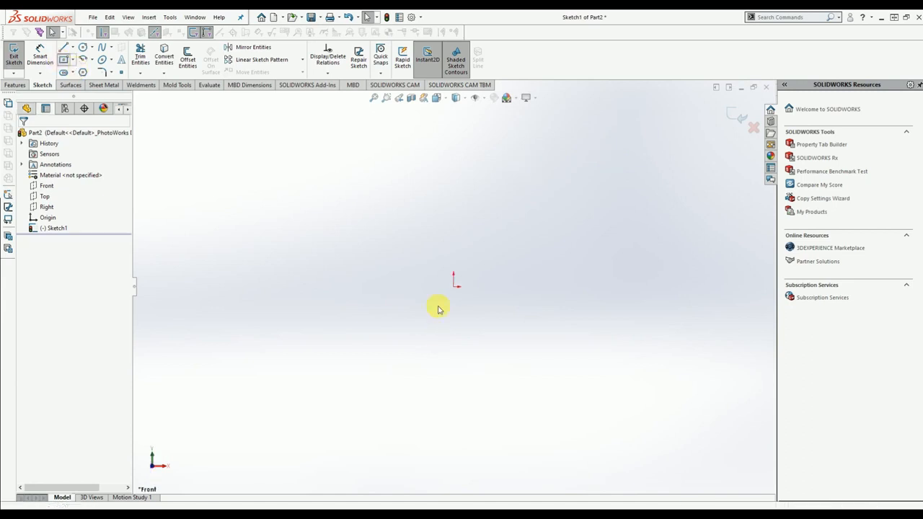
click(454, 285)
click(317, 215)
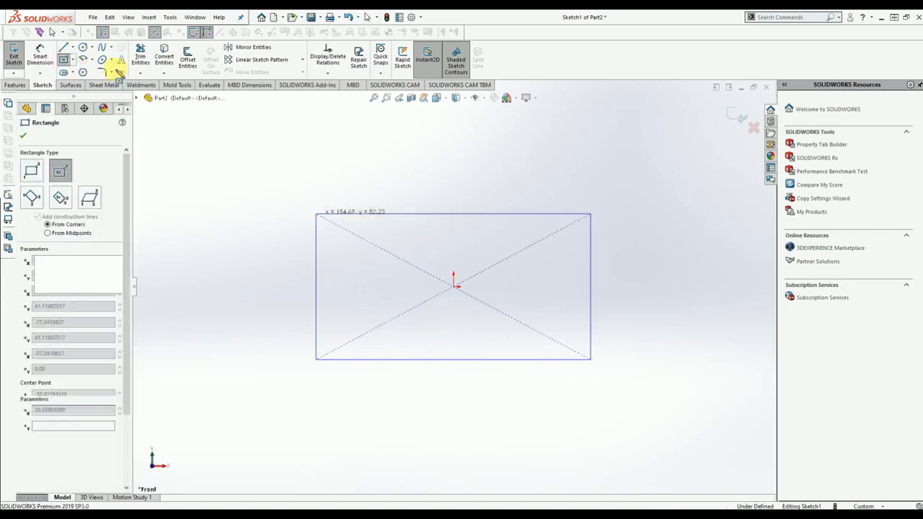
Extrude the rectangle as a blind boss with a depth of 55 mm
click(14, 84)
click(18, 57)
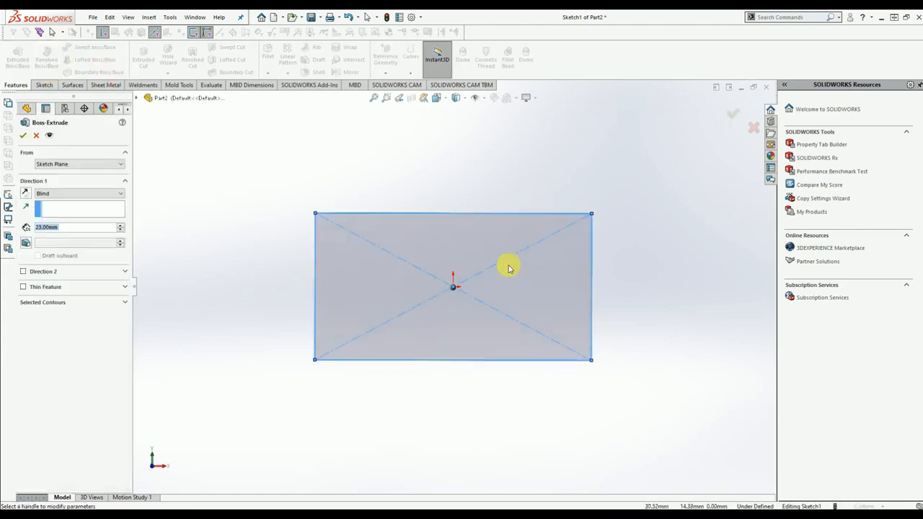
drag(428, 319, 385, 354)
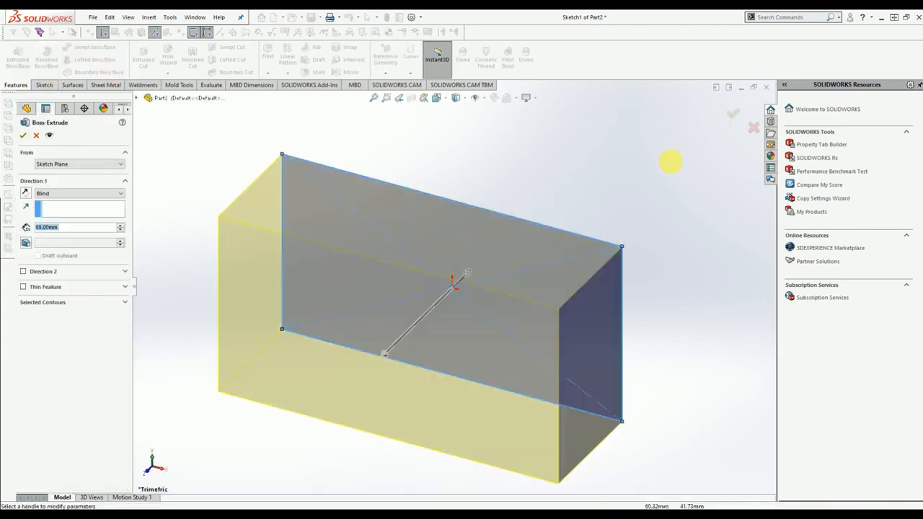
key(Return)
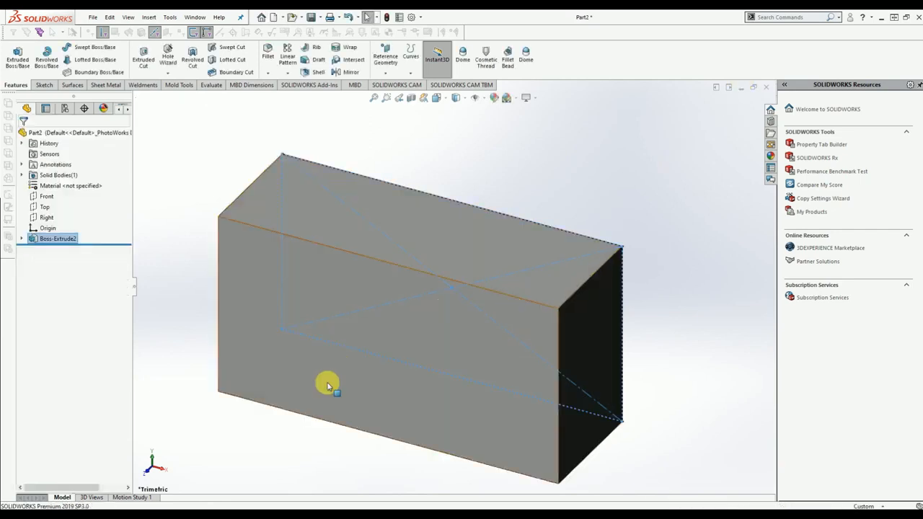
Sketch a circle of about 6.2 mm radius on the block's right end face, centred on the vertical edge shared with the front face
click(599, 357)
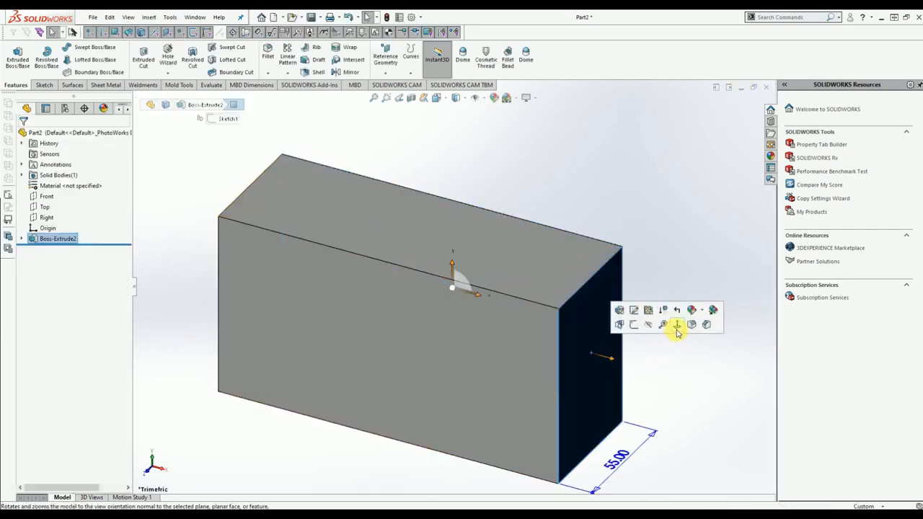
click(678, 327)
click(44, 85)
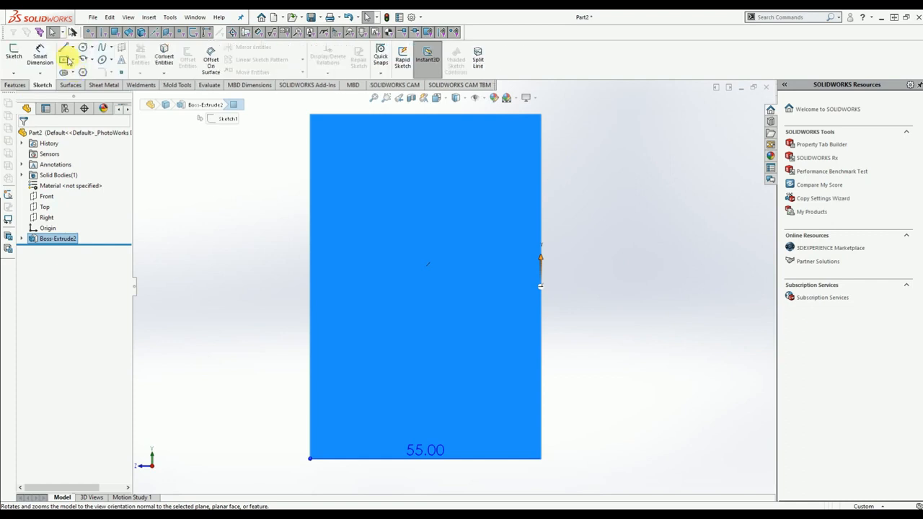
click(81, 49)
click(310, 271)
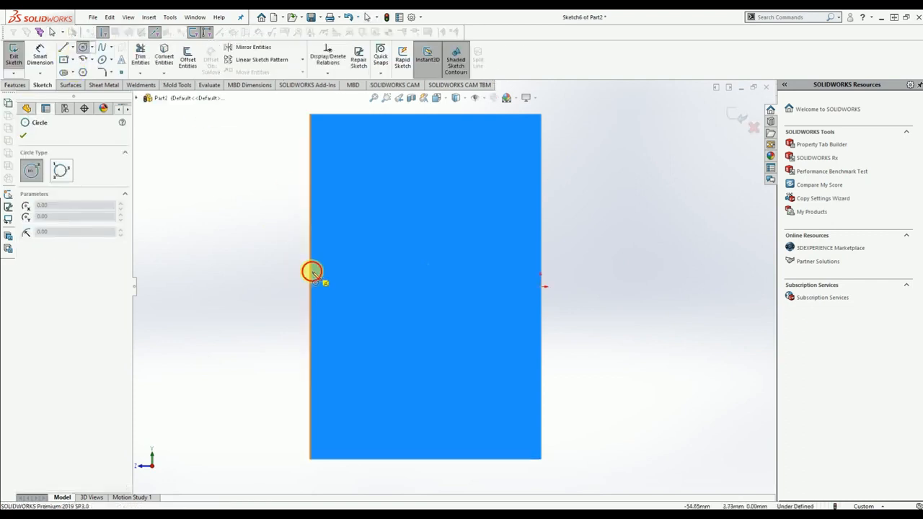
click(331, 254)
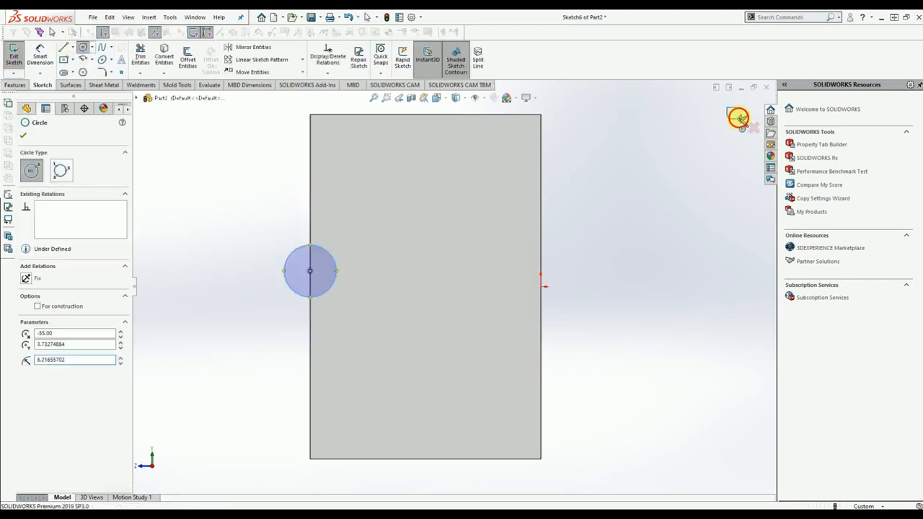
key(Escape)
Sketch a wavy seven-segment spline across the block's front face, from the circle's centre on the right edge to the left edge
mouse_move(419, 290)
middle_down()
mouse_move(455, 291)
mouse_move(446, 287)
middle_up()
click(422, 276)
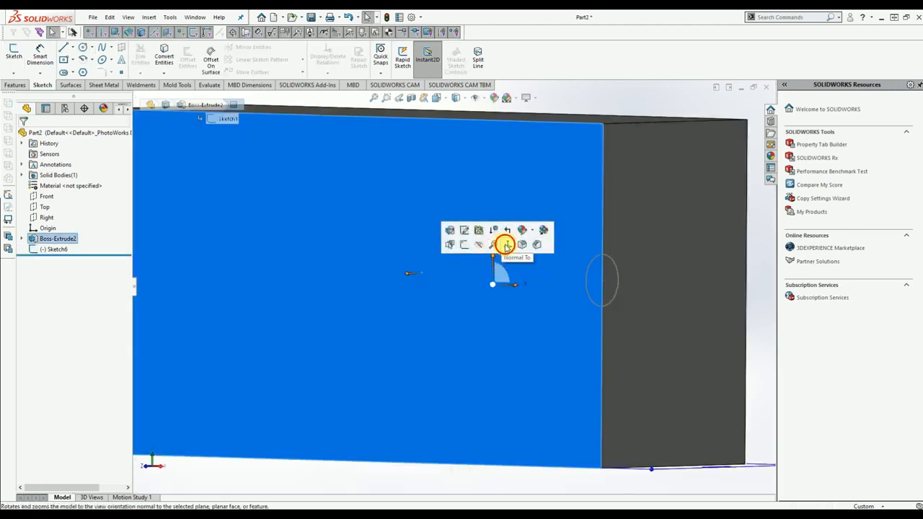
click(504, 244)
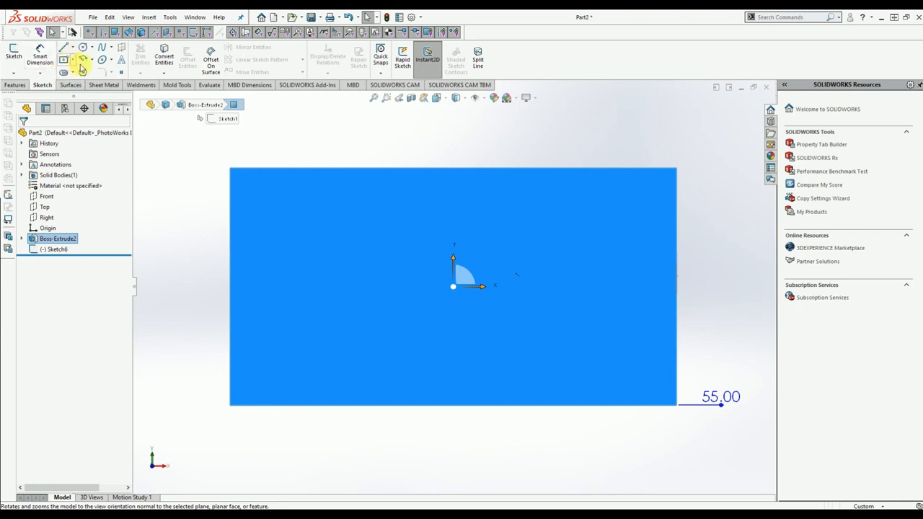
click(102, 51)
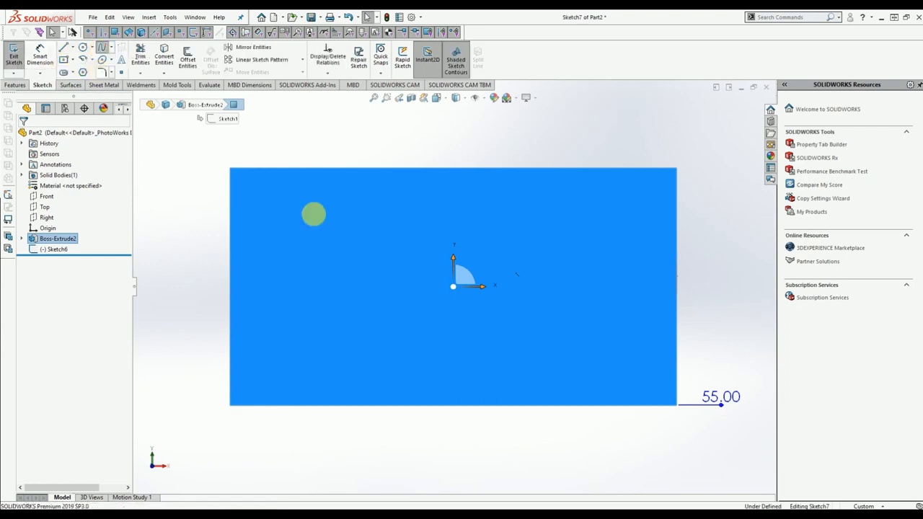
click(677, 275)
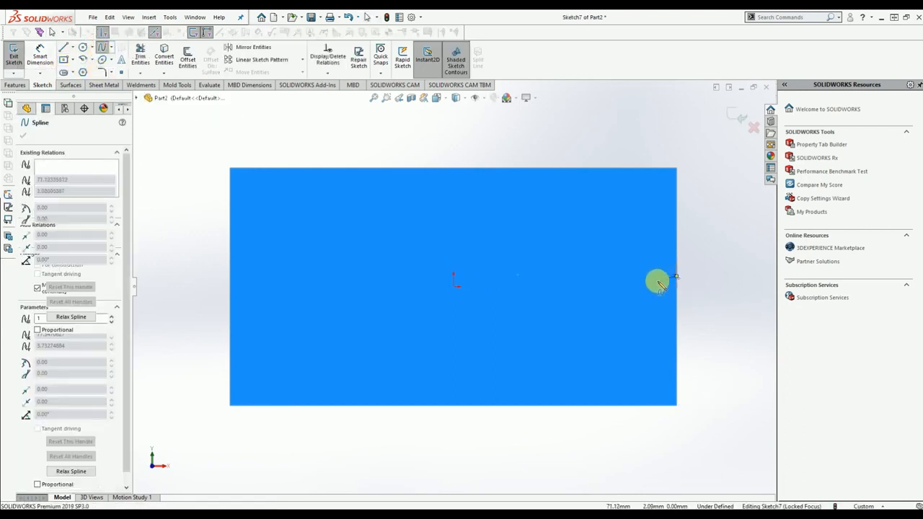
click(637, 290)
click(597, 317)
click(534, 319)
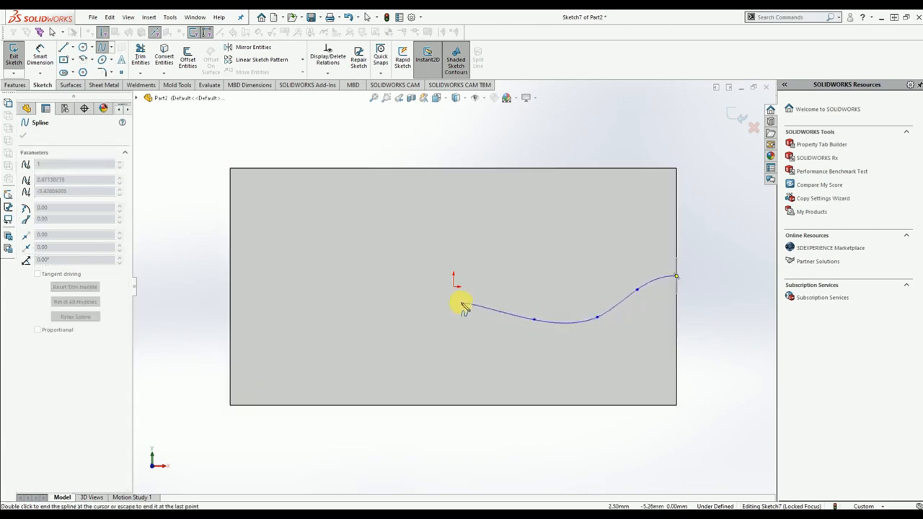
click(440, 273)
click(343, 257)
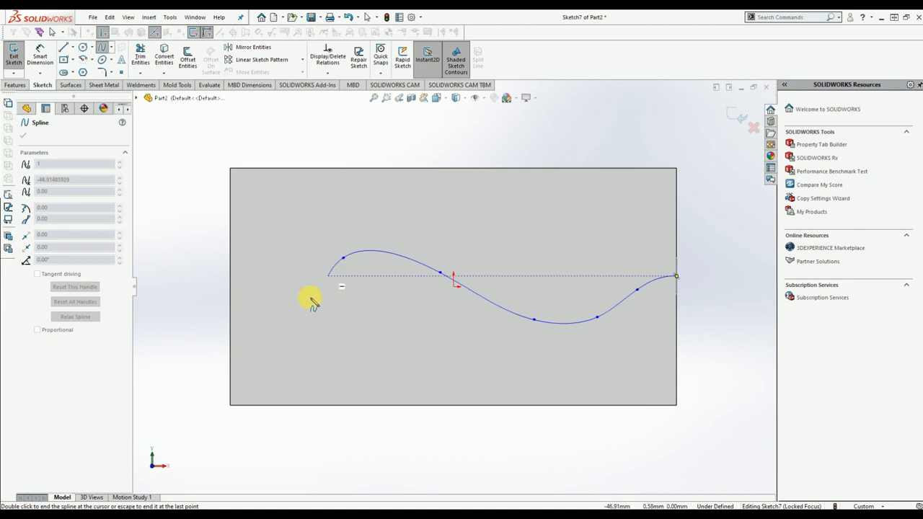
click(270, 298)
click(230, 315)
key(Escape)
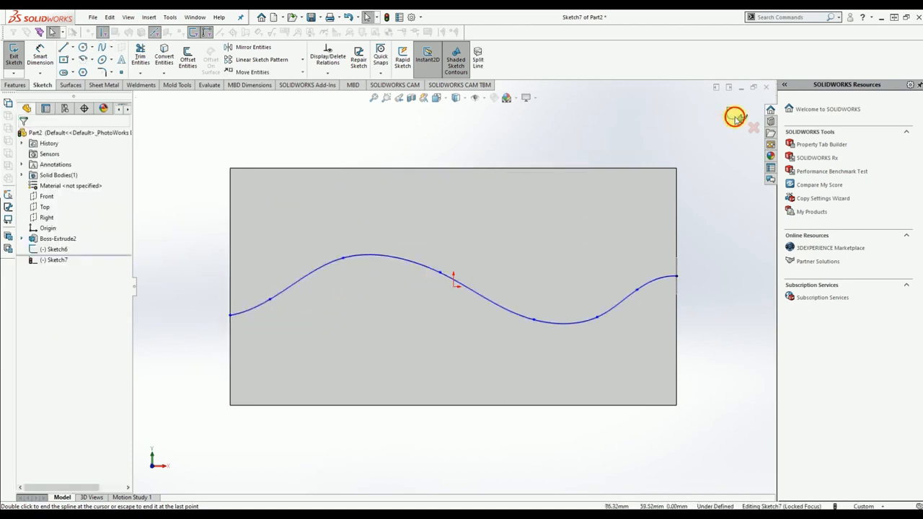
click(735, 118)
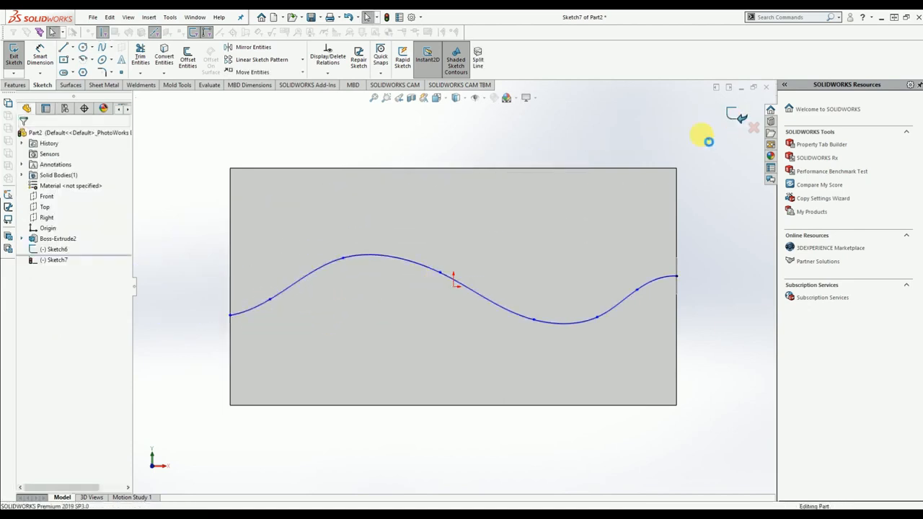
Create a swept cut through the block using the circle as the profile and the wavy spline as the path
click(13, 85)
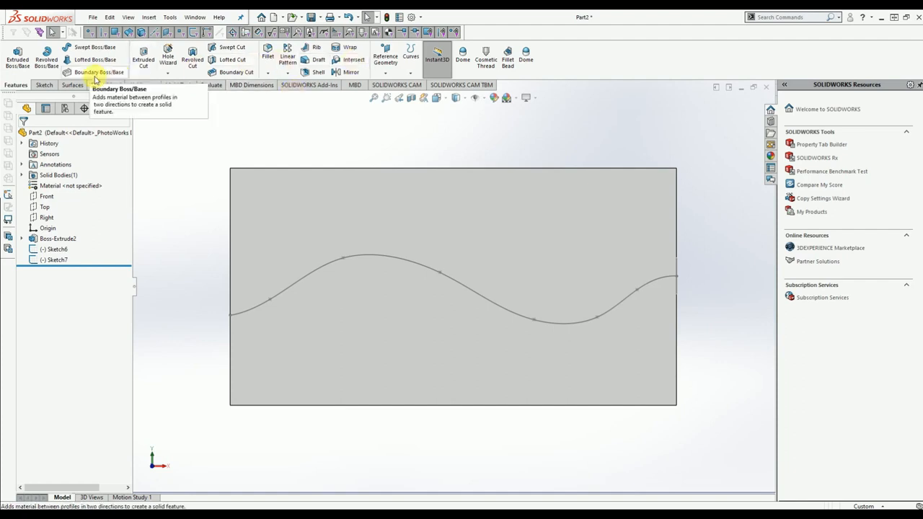
click(244, 49)
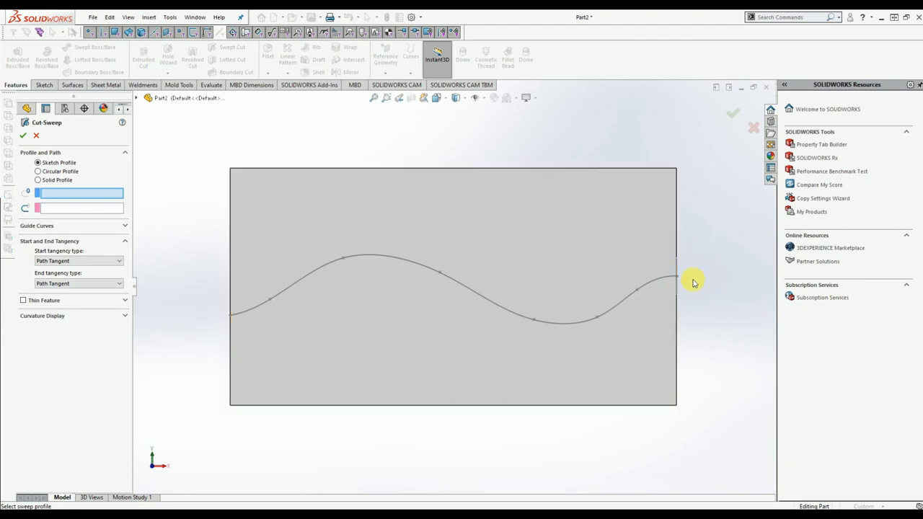
middle_drag(695, 281, 678, 293)
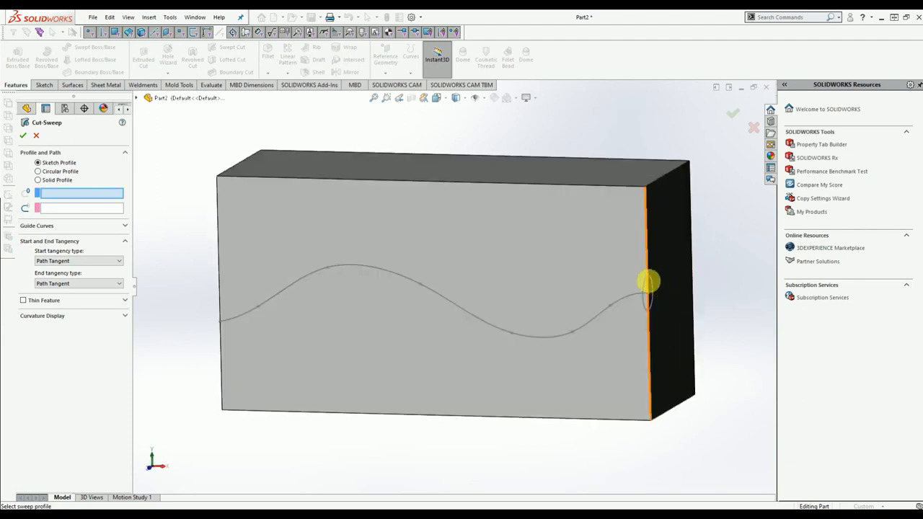
click(650, 284)
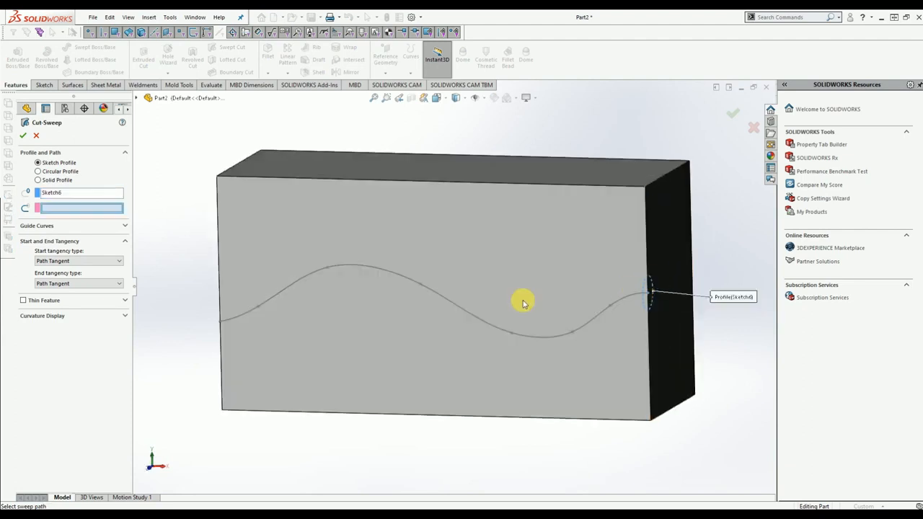
click(405, 281)
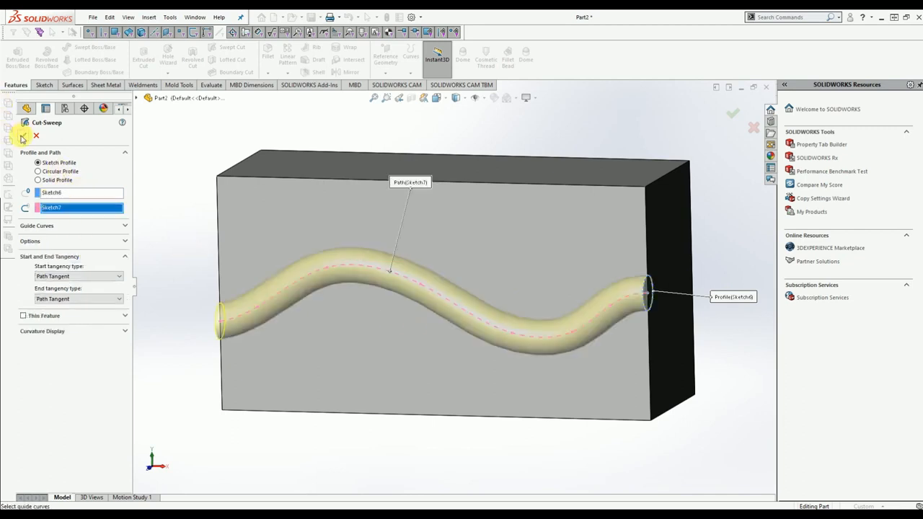
key(Return)
middle_drag(479, 295, 472, 322)
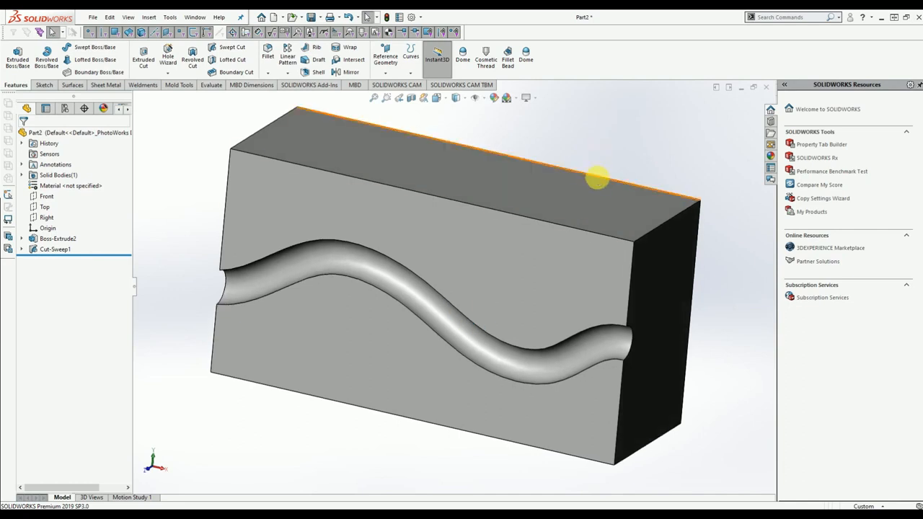
Undo the swept cut, the spline and circle sketches and the block extrusion, back to the center rectangle, and exit its sketch
key(ctrl+z)
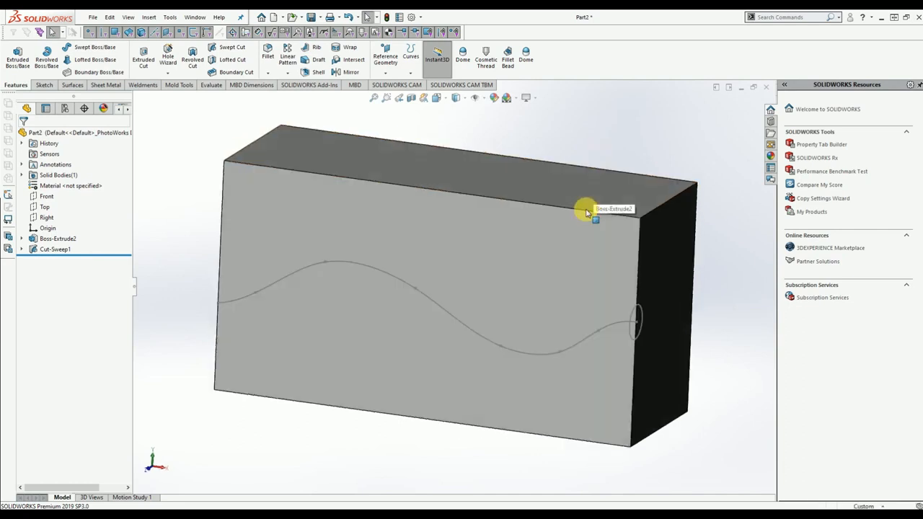
key(ctrl+z)
key(ctrl+z)
key(ctrl+z)
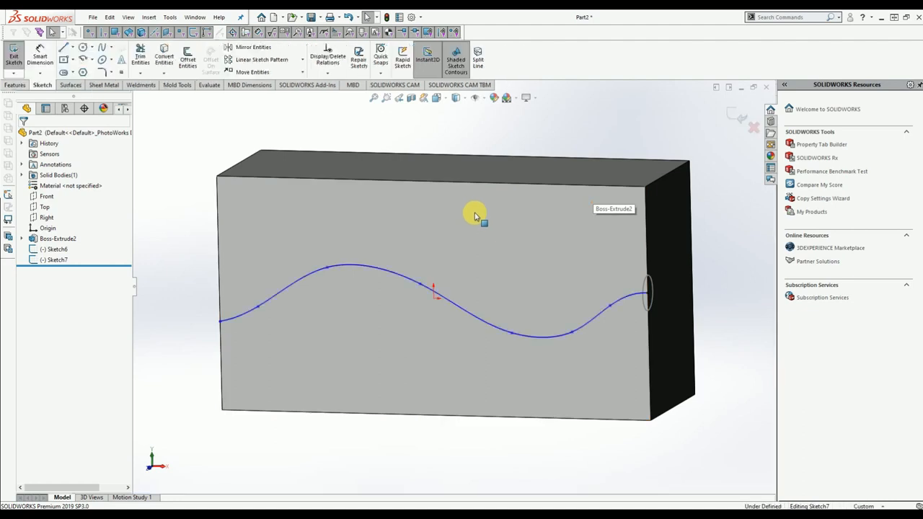
key(ctrl+z)
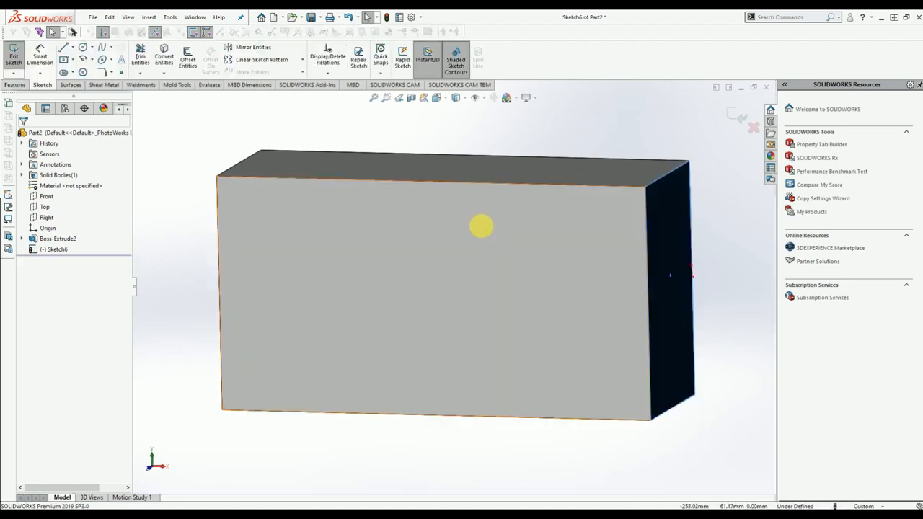
key(ctrl+x)
click(521, 264)
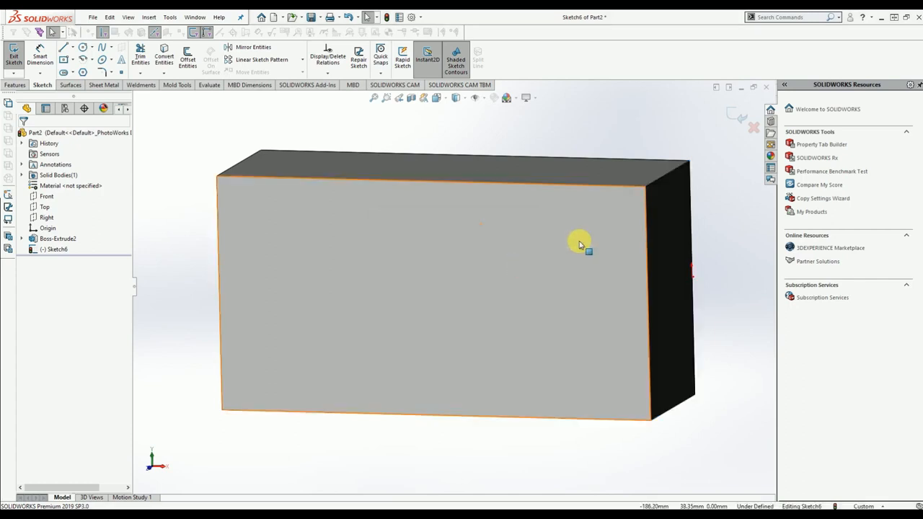
click(730, 113)
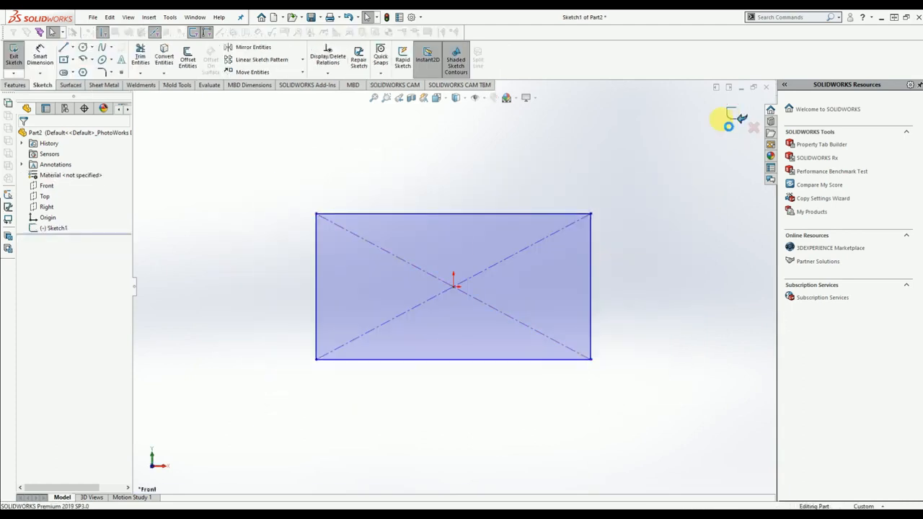
click(733, 113)
Create two reference planes offset from the Front plane at 200 mm spacing
middle_drag(529, 310, 517, 317)
click(44, 185)
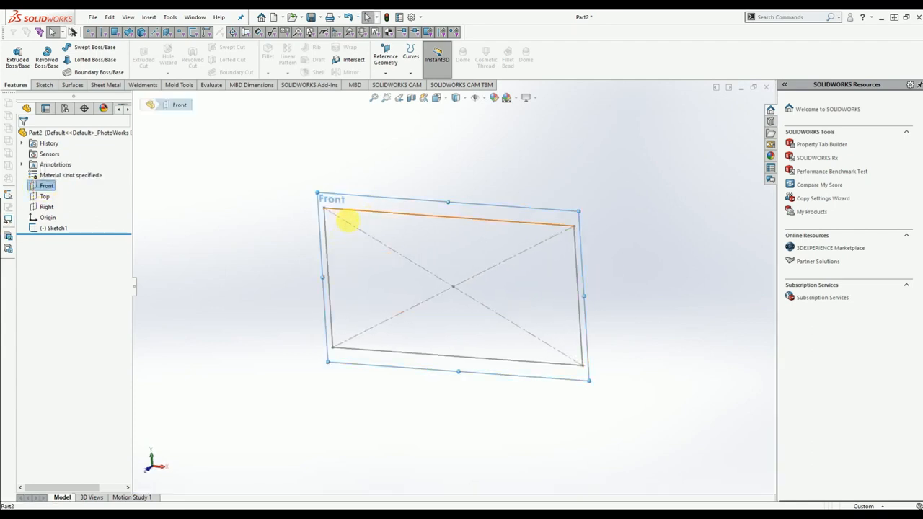
scroll(409, 274, up, 4)
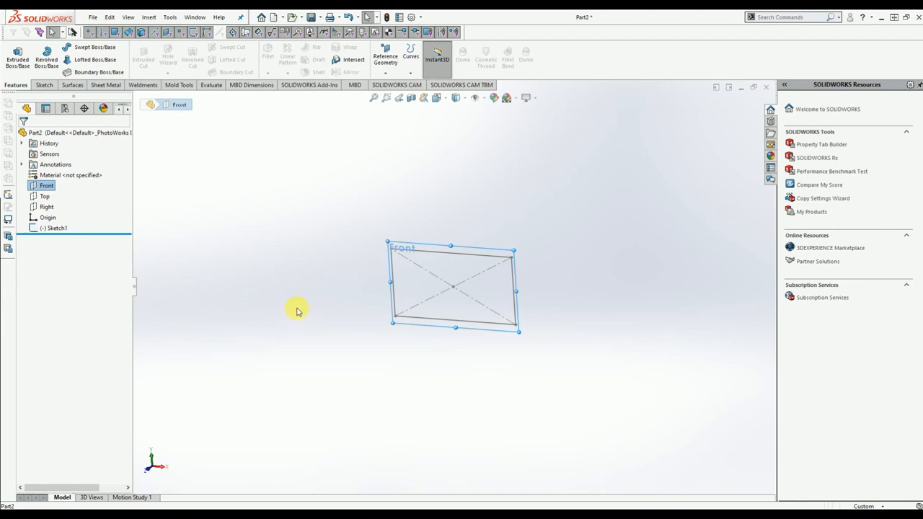
click(340, 214)
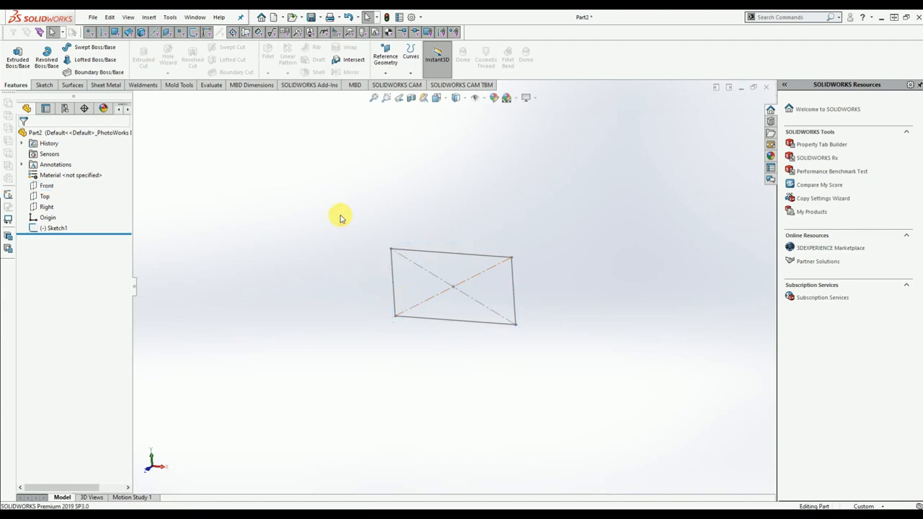
click(385, 69)
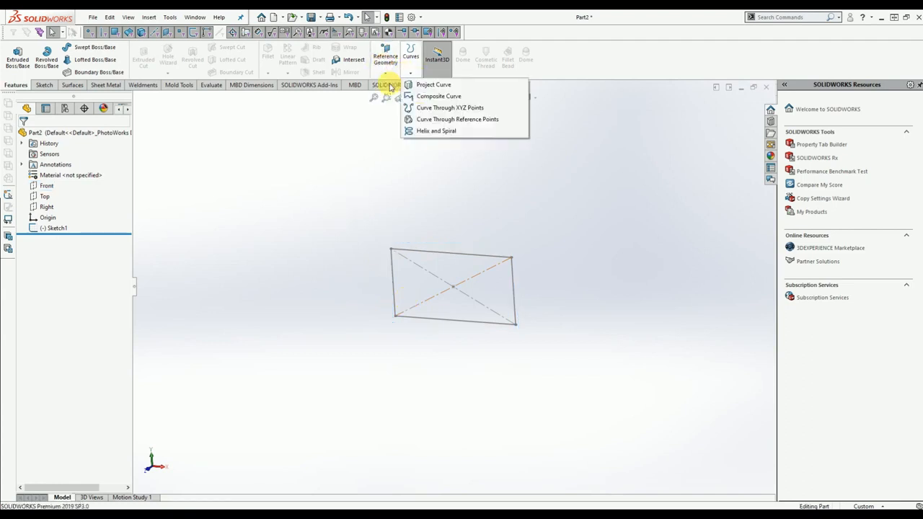
click(384, 87)
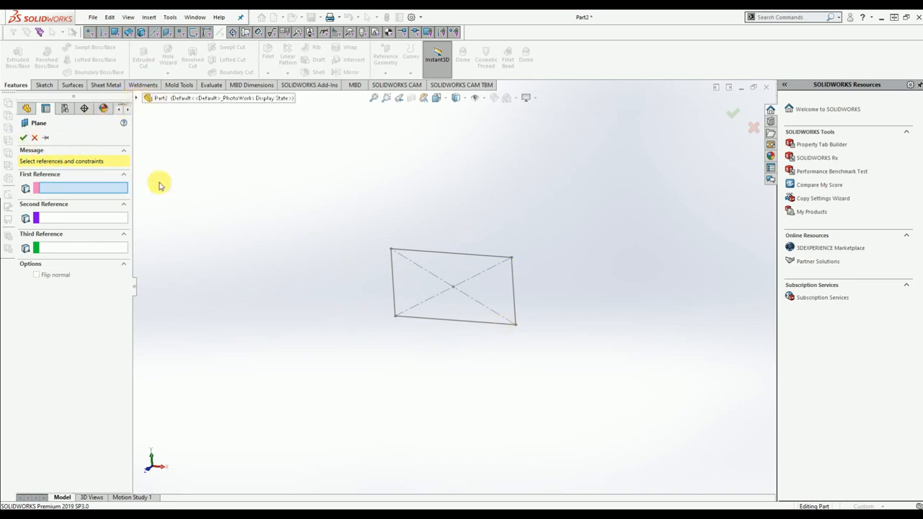
click(136, 99)
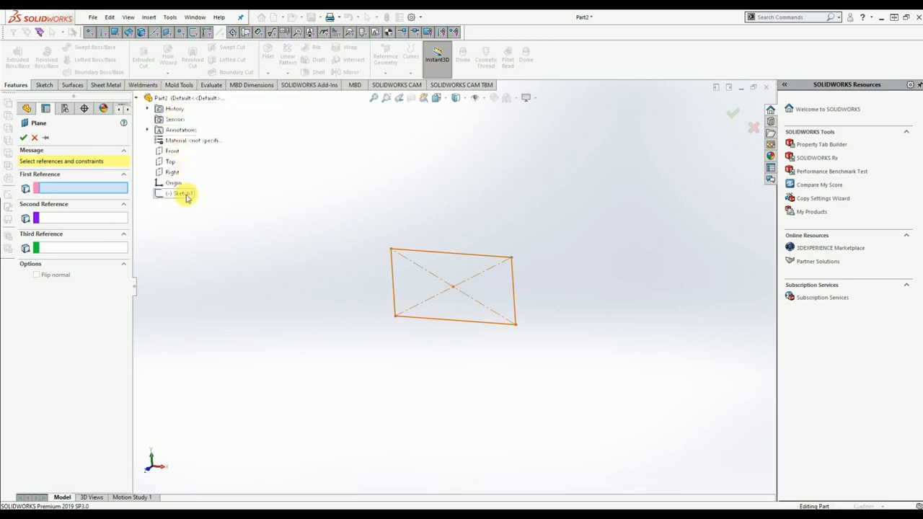
click(173, 152)
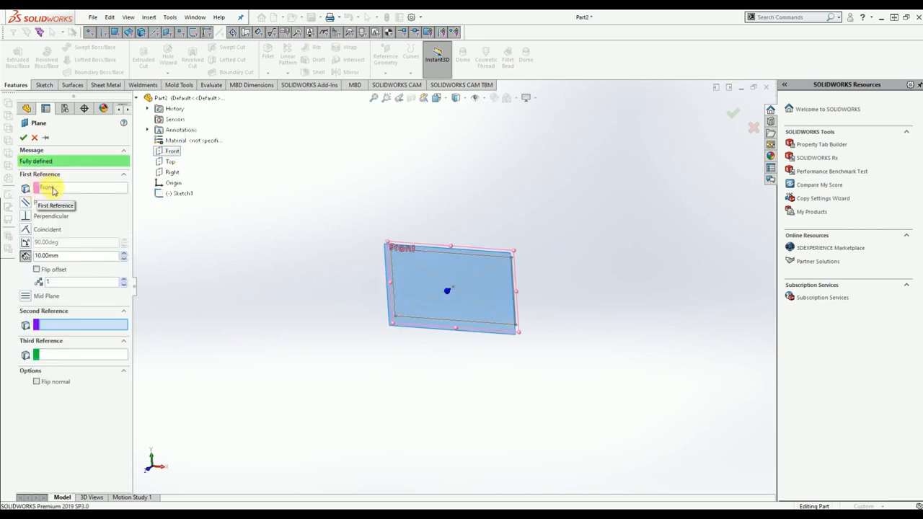
click(122, 255)
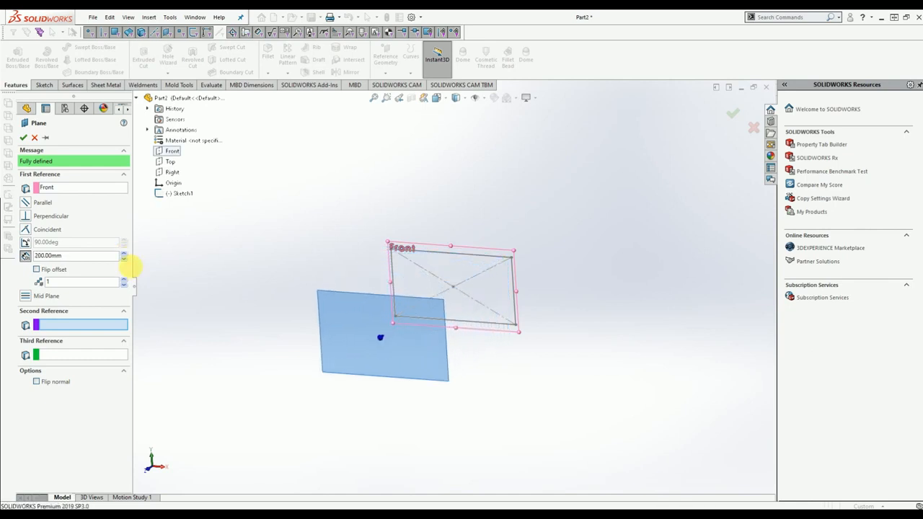
click(124, 280)
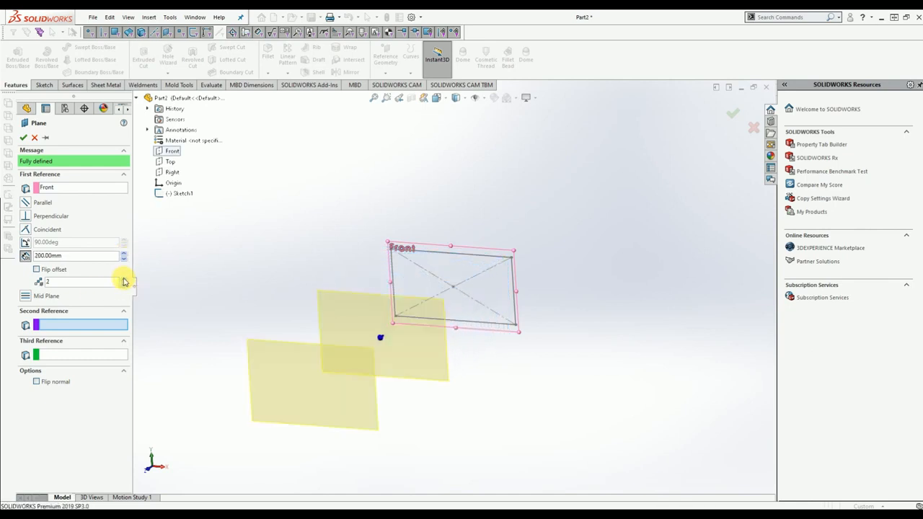
click(23, 138)
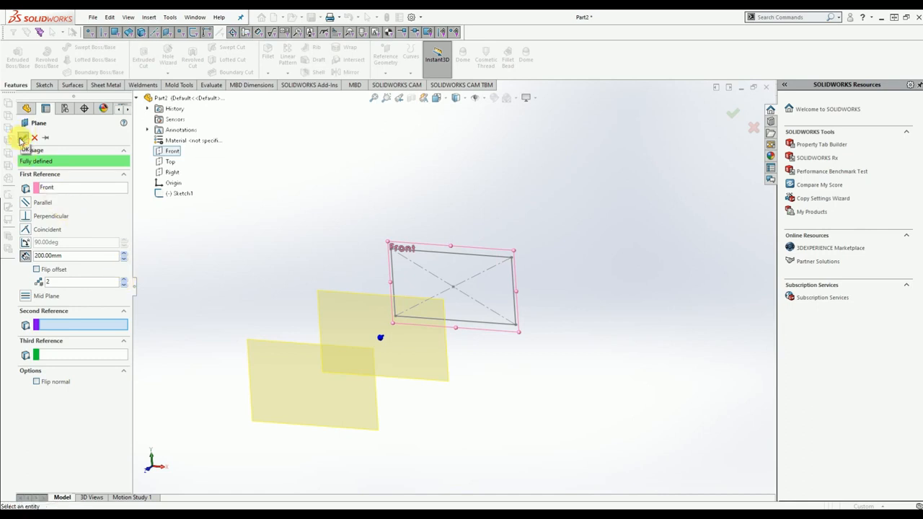
Sketch a circle of about 42 mm radius centred on the origin on the nearer offset plane, and exit the sketch
click(347, 297)
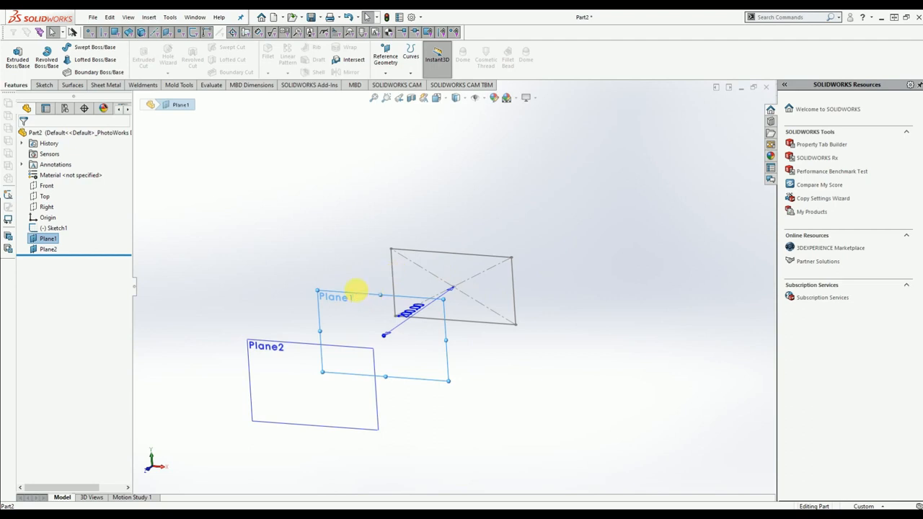
click(423, 264)
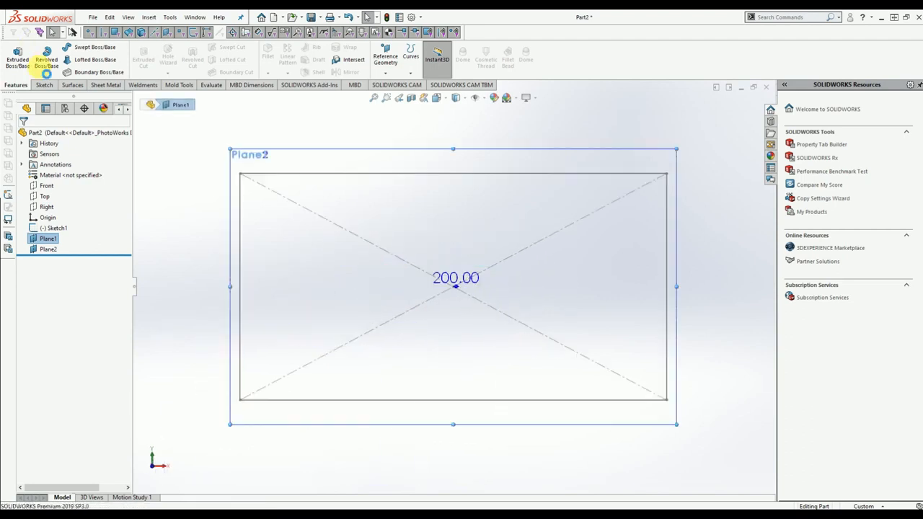
click(44, 85)
click(83, 47)
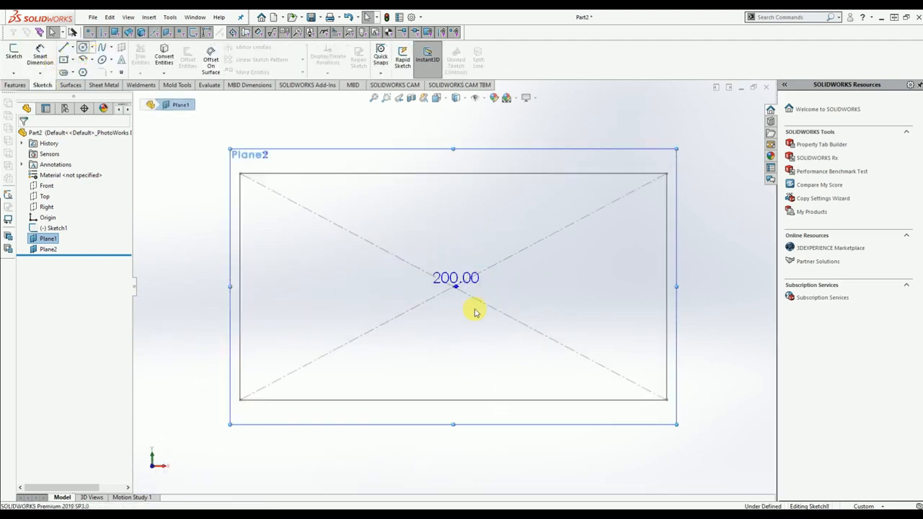
click(453, 287)
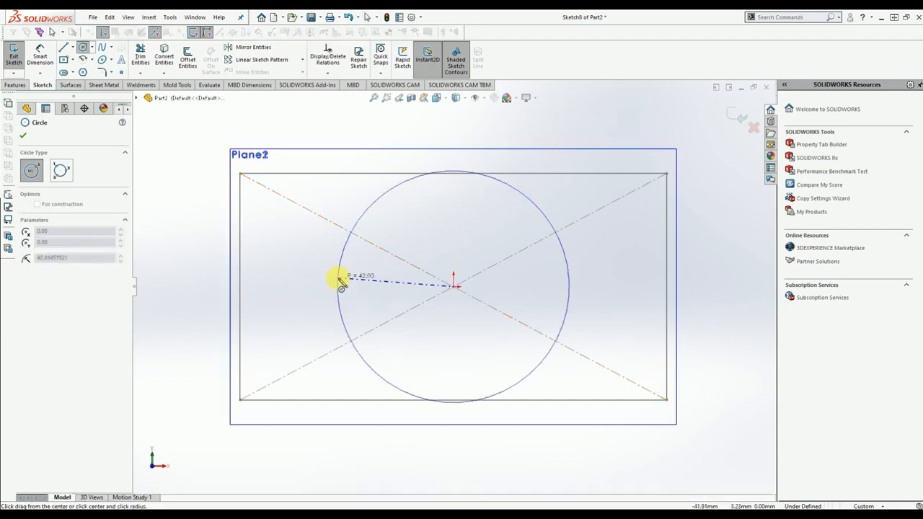
click(341, 282)
click(733, 114)
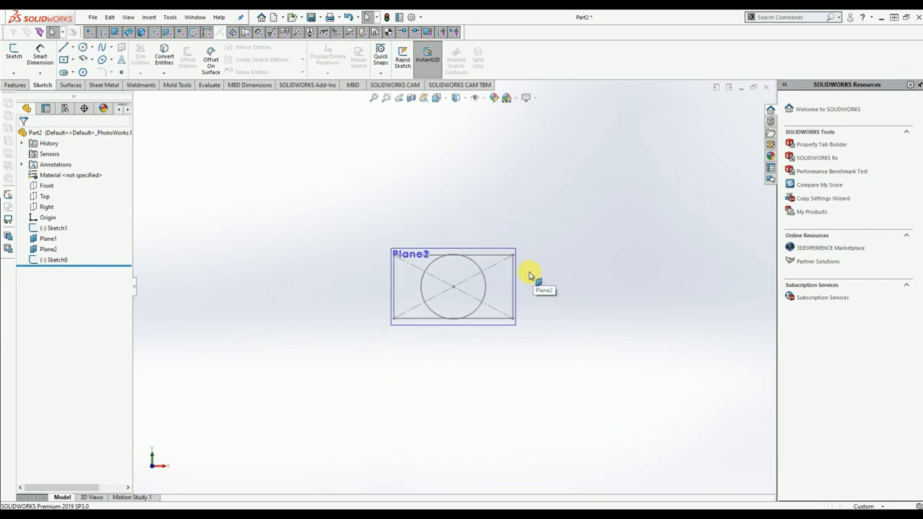
Sketch a horizontal straight slot about 61 mm between centres and 45 mm wide around the origin on the farther offset plane, and exit the sketch
click(283, 332)
click(369, 306)
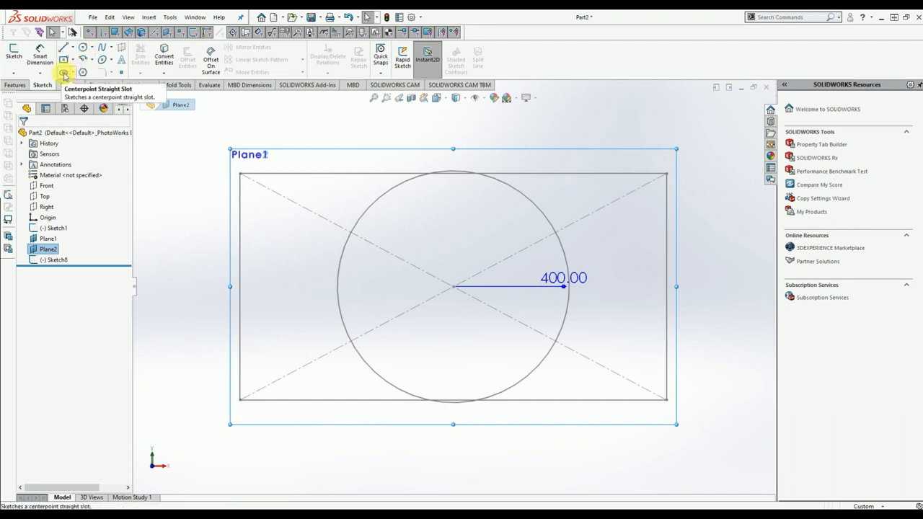
click(64, 73)
click(366, 286)
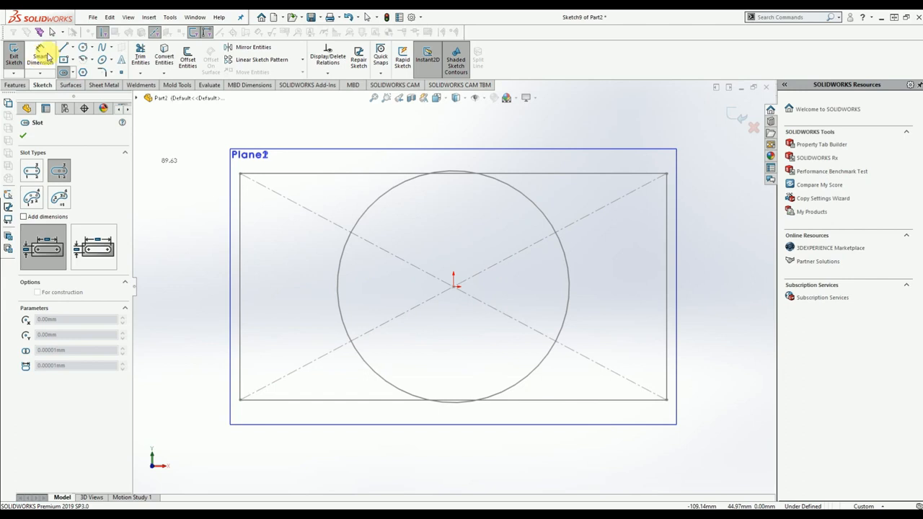
click(33, 171)
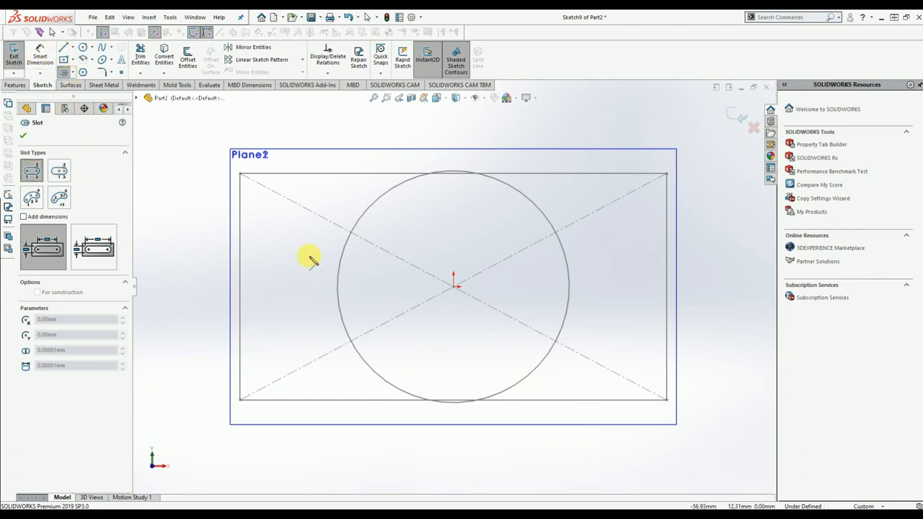
click(366, 286)
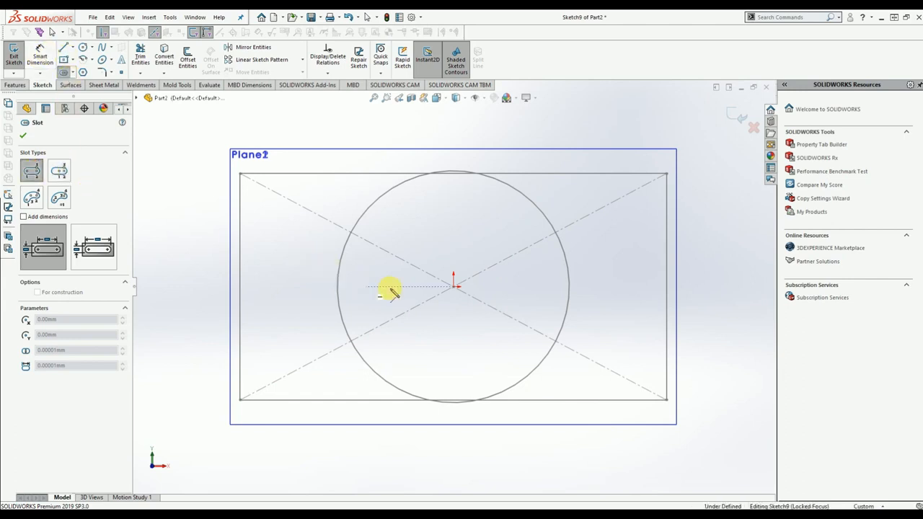
click(536, 286)
click(537, 348)
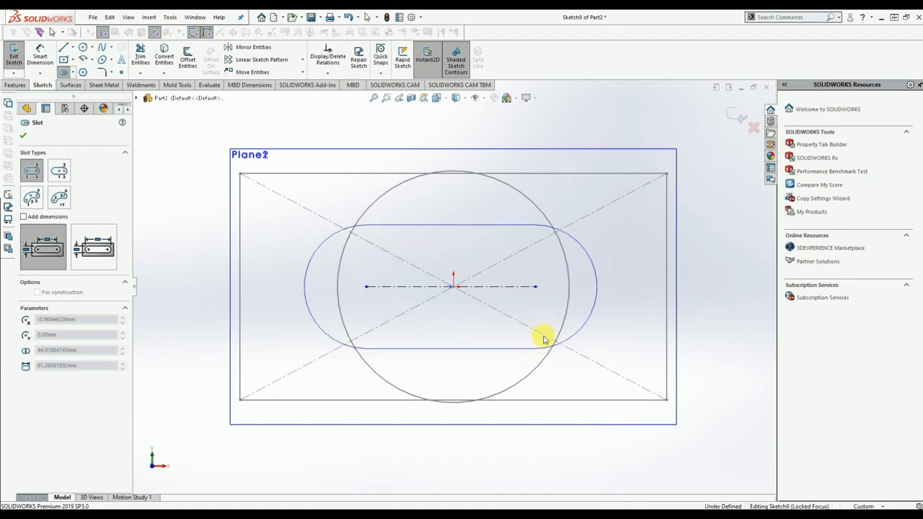
click(739, 116)
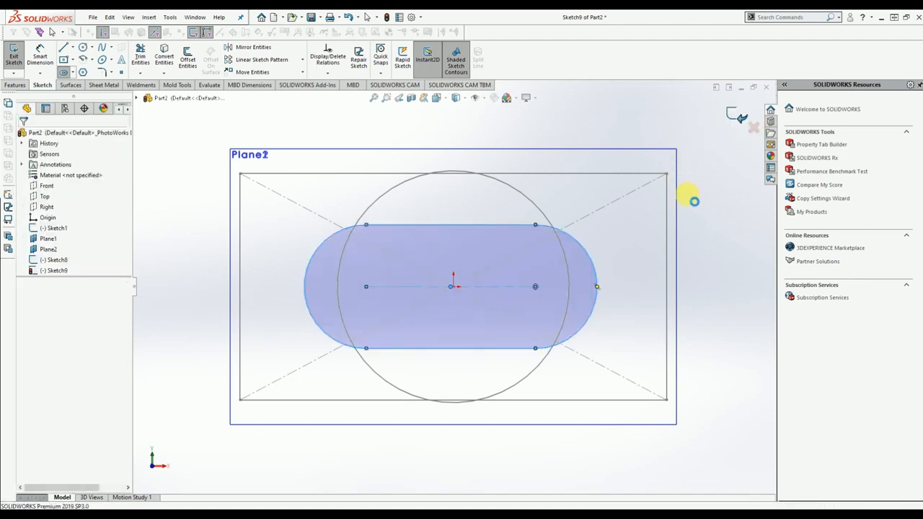
middle_drag(567, 195, 525, 268)
scroll(525, 267, up, 5)
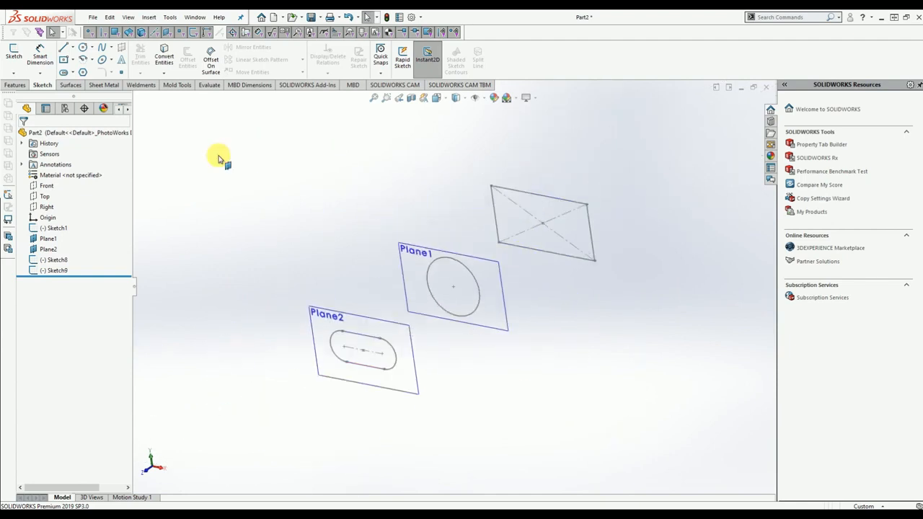
Create a lofted boss through the rectangle, circle and slot profiles, trying another rectangle corner for the connector before restoring the original corner
click(21, 86)
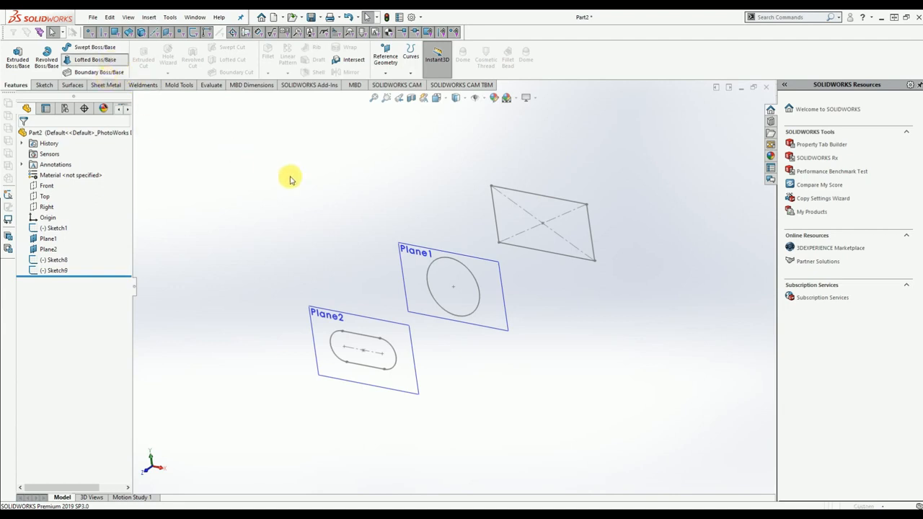
click(579, 208)
click(478, 283)
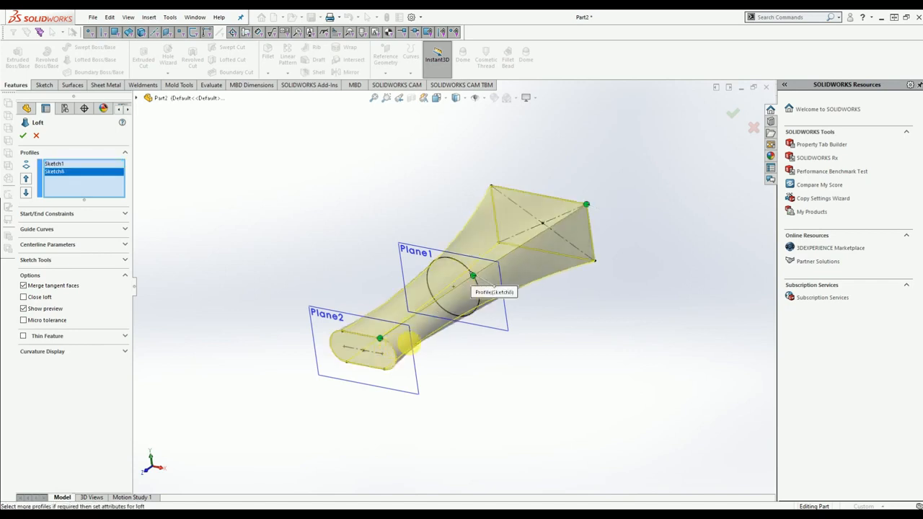
click(408, 345)
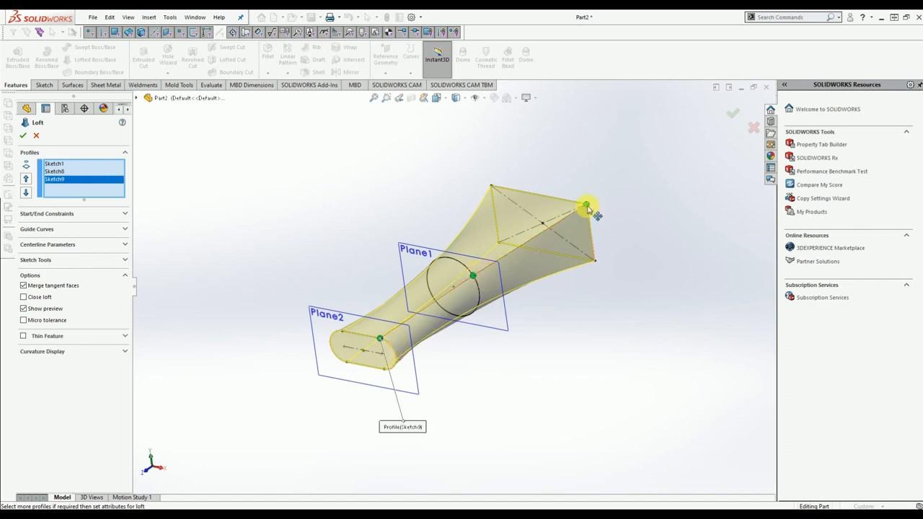
drag(591, 224, 596, 258)
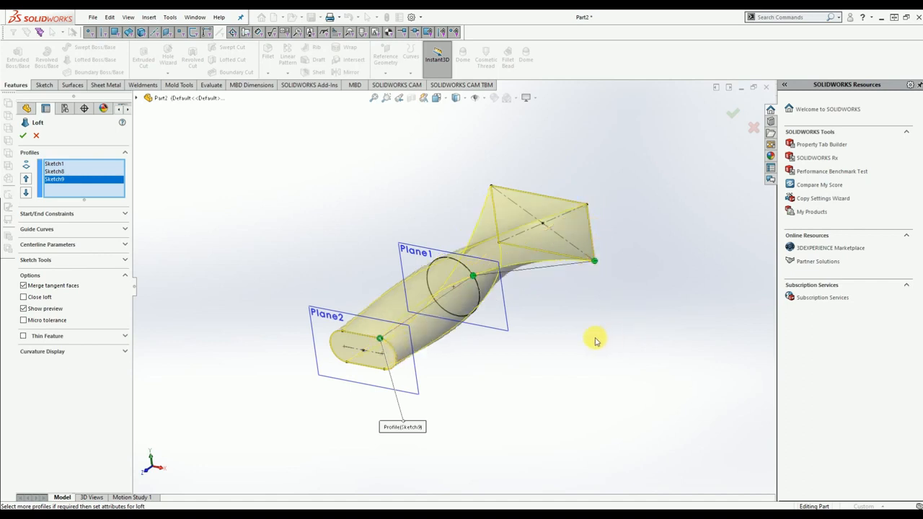
drag(597, 265, 586, 206)
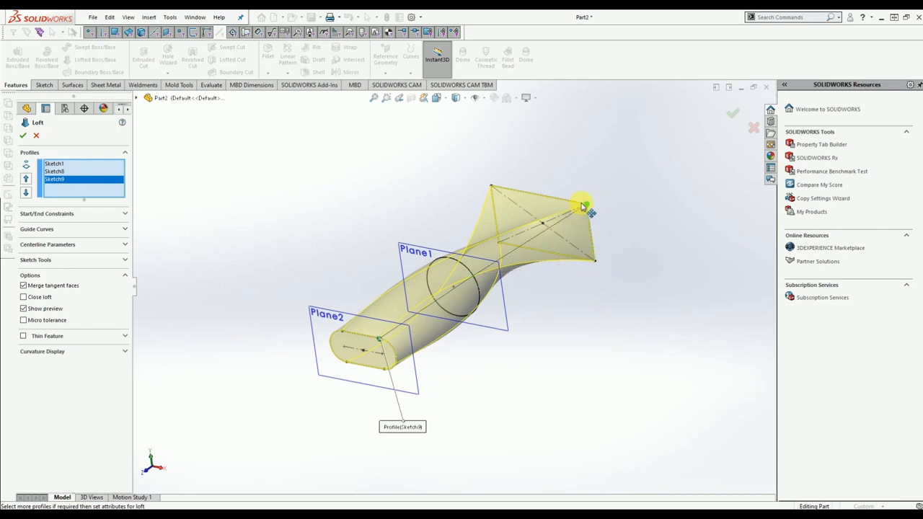
click(23, 136)
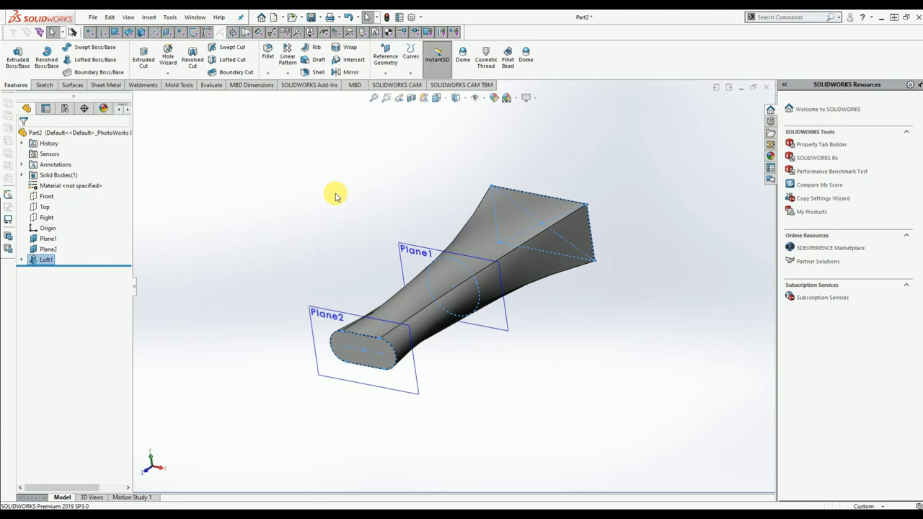
click(267, 232)
Sketch a circle of about 12.3 mm radius at the centre of the loft's rectangular end face, and exit the sketch
middle_drag(452, 335, 368, 425)
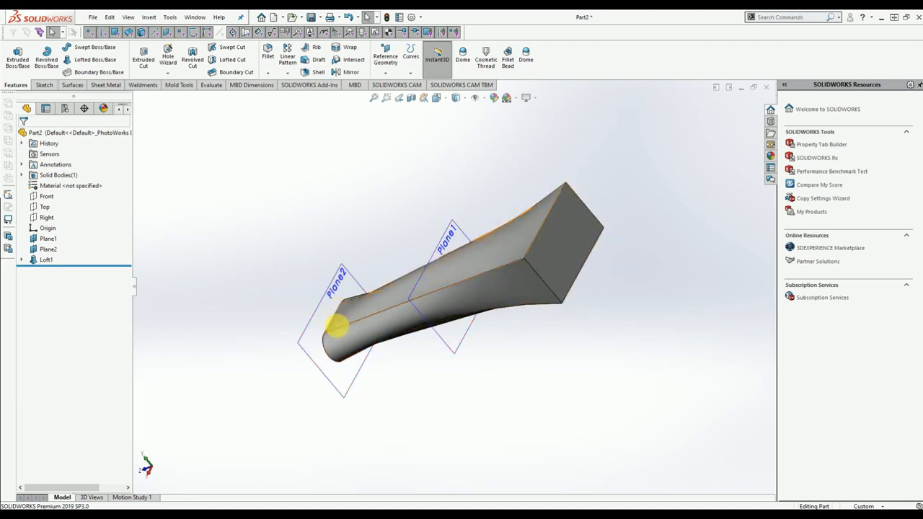
middle_drag(337, 320, 370, 305)
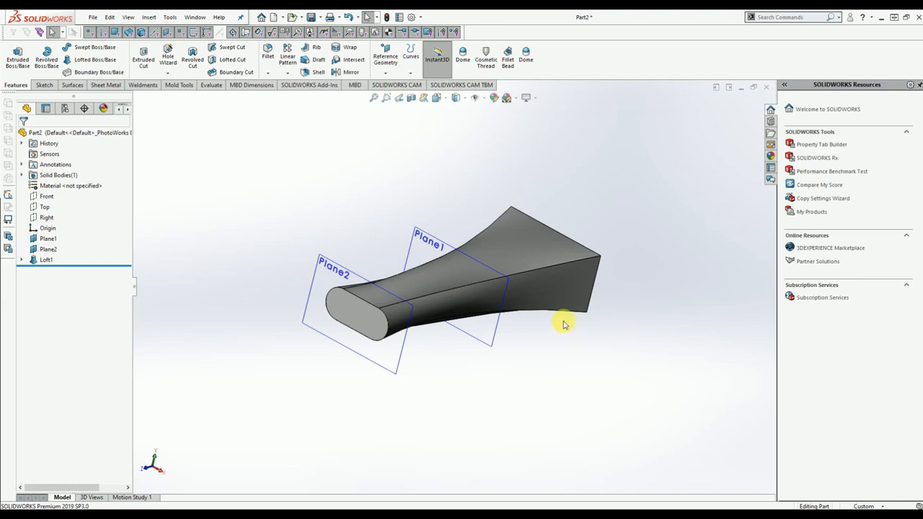
middle_drag(647, 398, 502, 408)
click(503, 290)
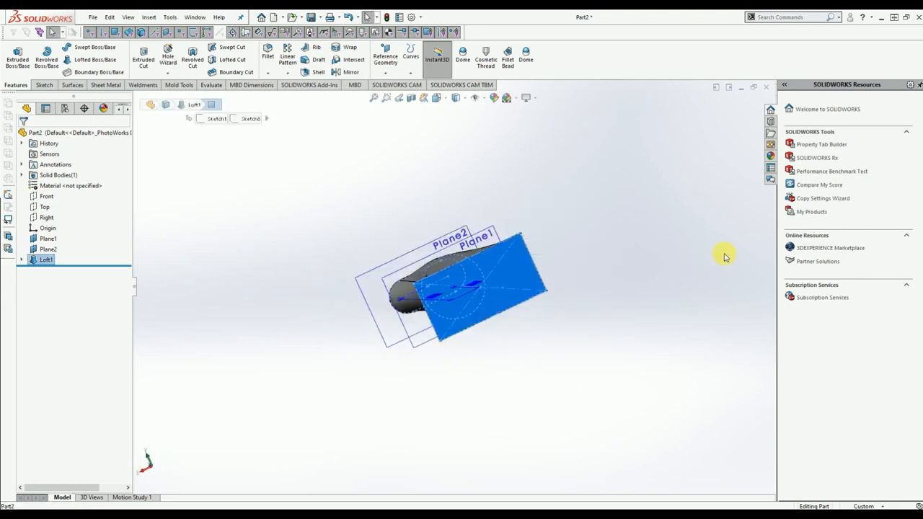
click(599, 241)
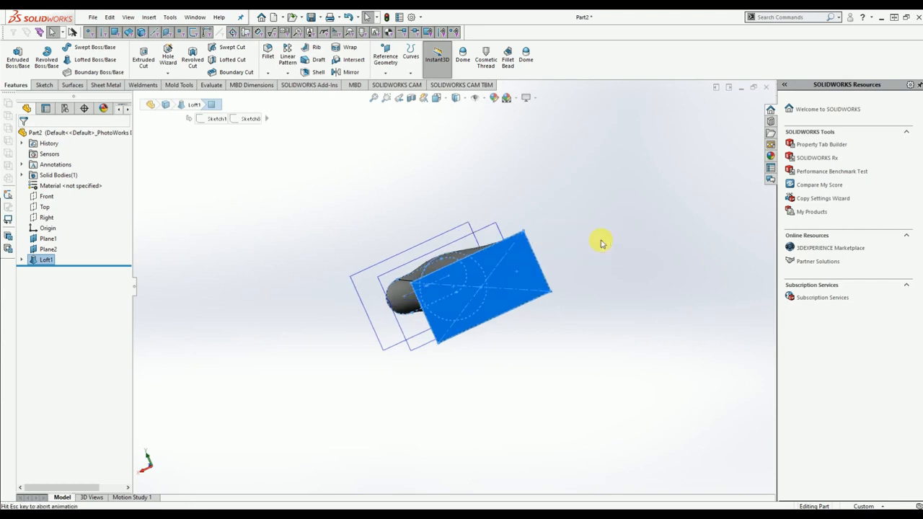
click(55, 33)
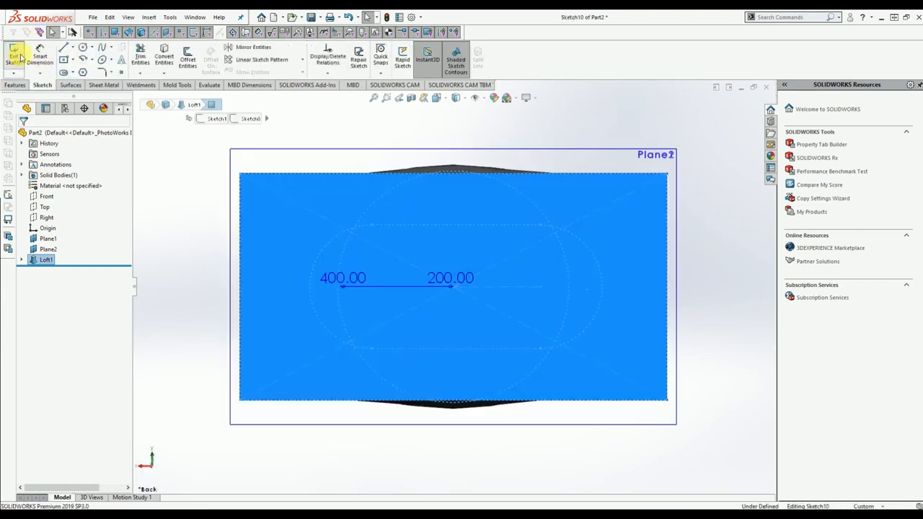
click(83, 48)
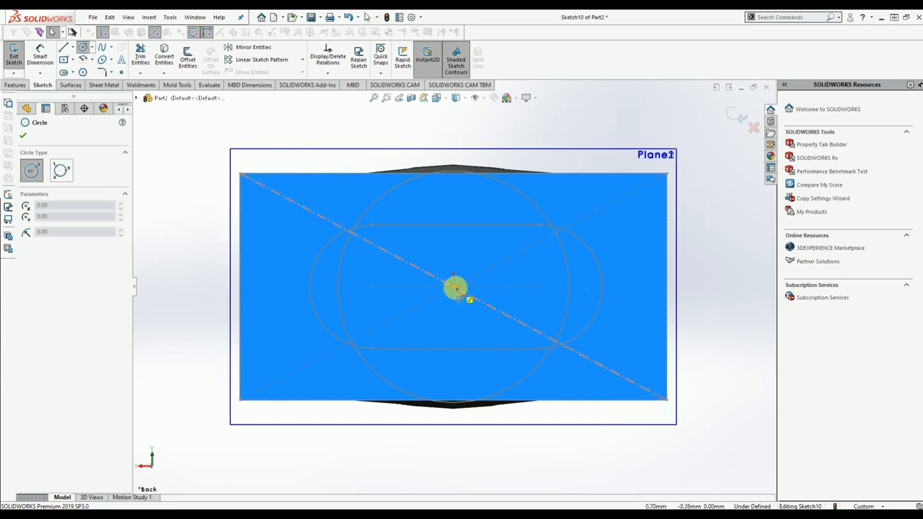
click(454, 285)
click(466, 259)
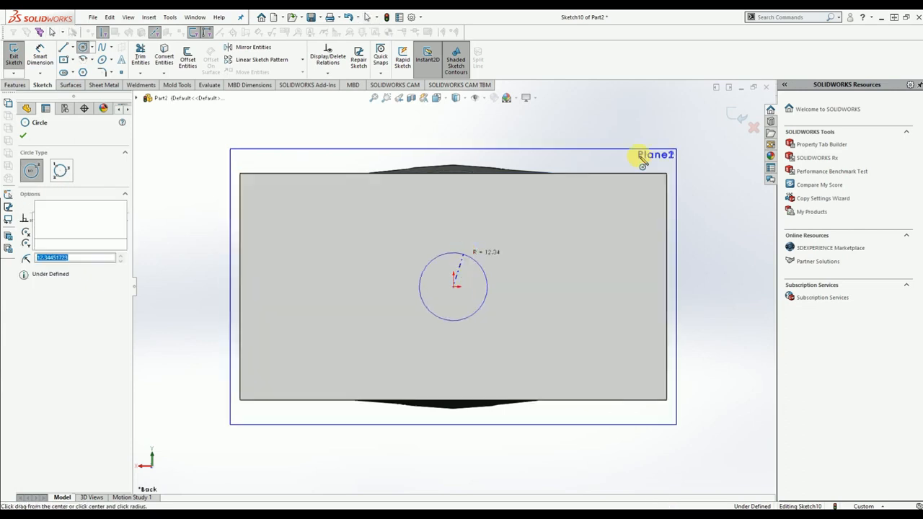
click(734, 114)
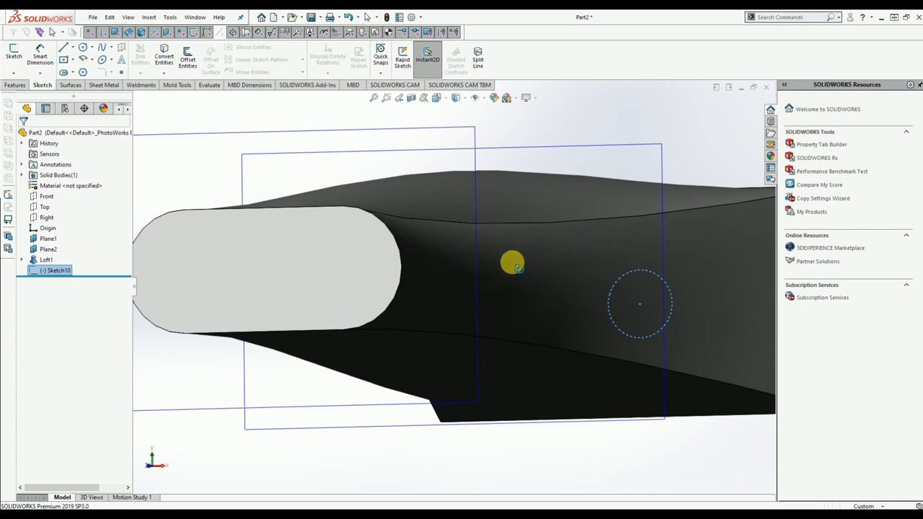
Sketch a wide, thin center rectangle around the origin on the loft's slot-shaped end face, and exit the sketch
click(310, 267)
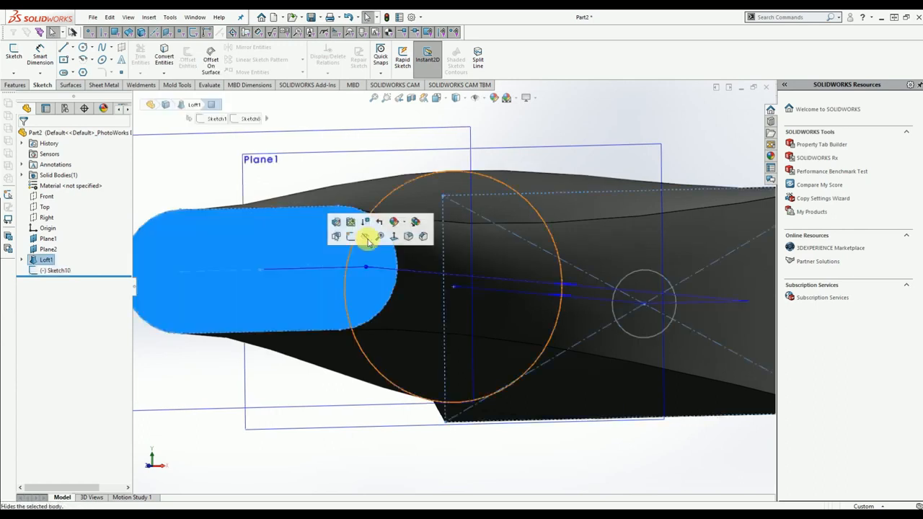
click(392, 233)
click(64, 59)
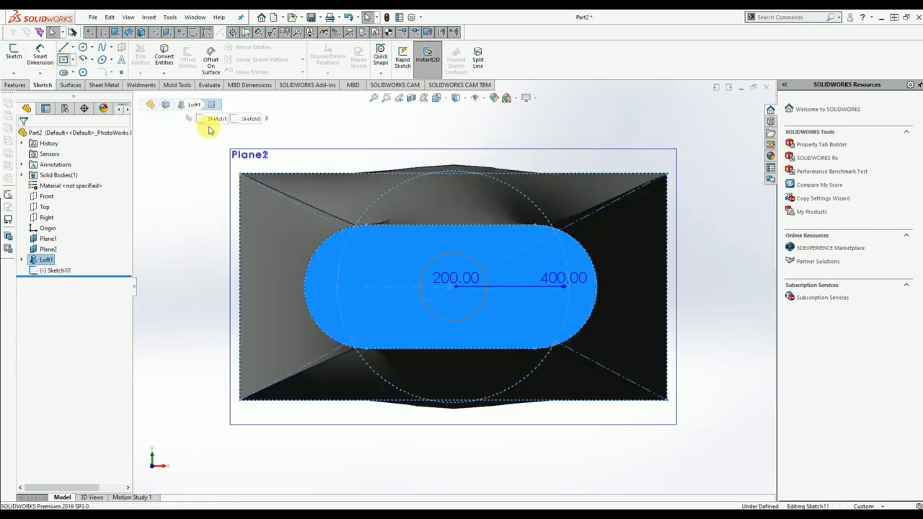
click(458, 289)
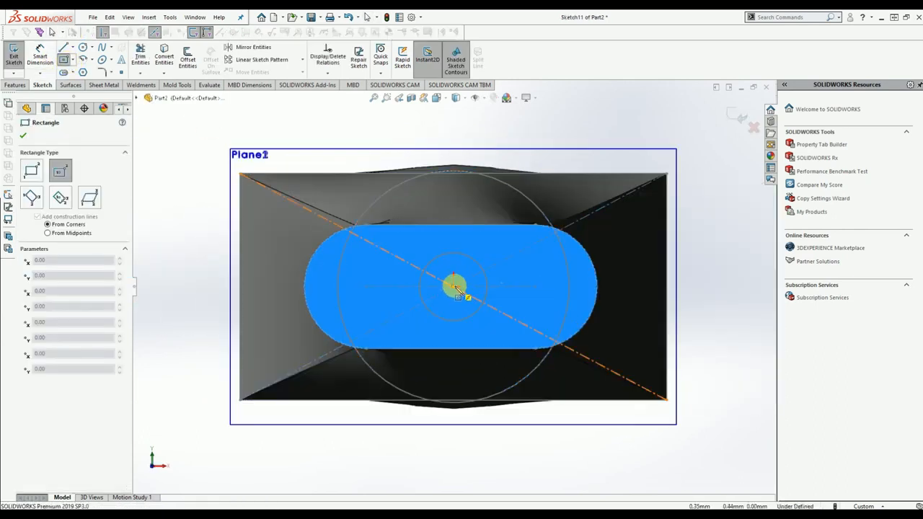
click(387, 276)
click(732, 113)
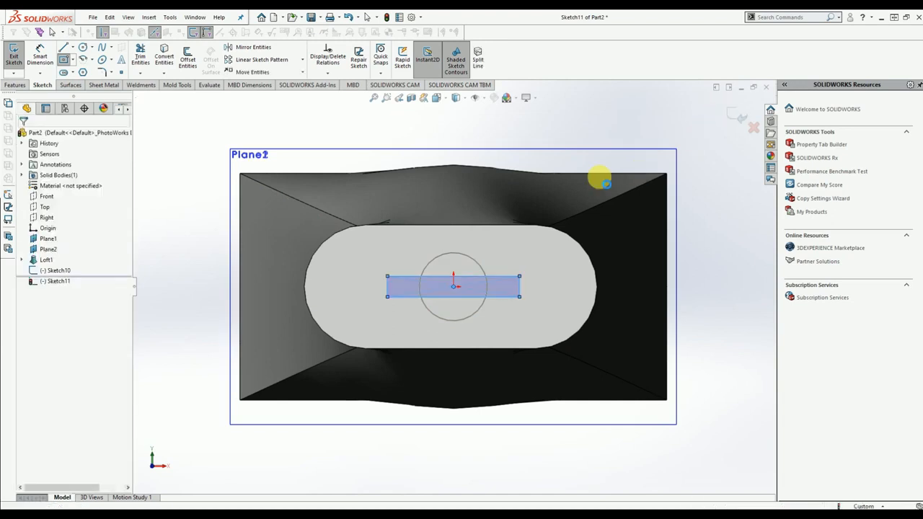
Create a lofted cut through the body between the small circle and the thin rectangle on its opposite end faces
click(16, 86)
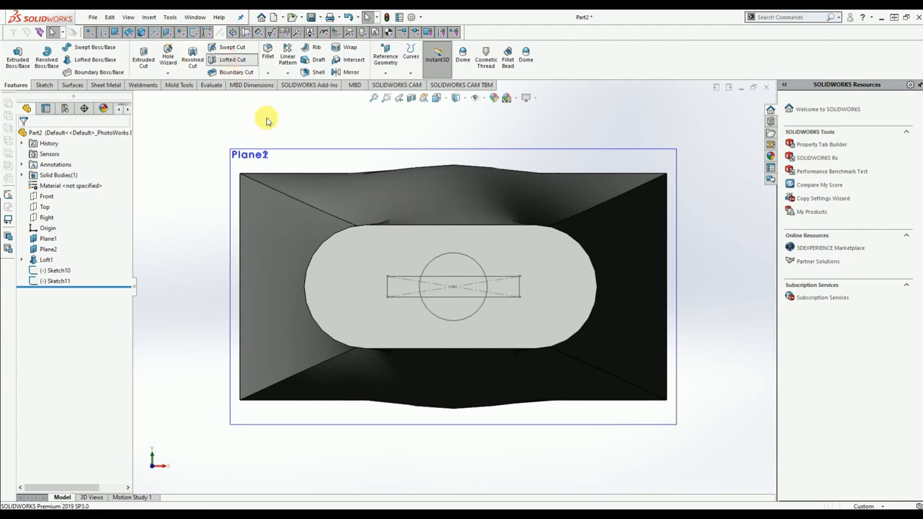
click(468, 255)
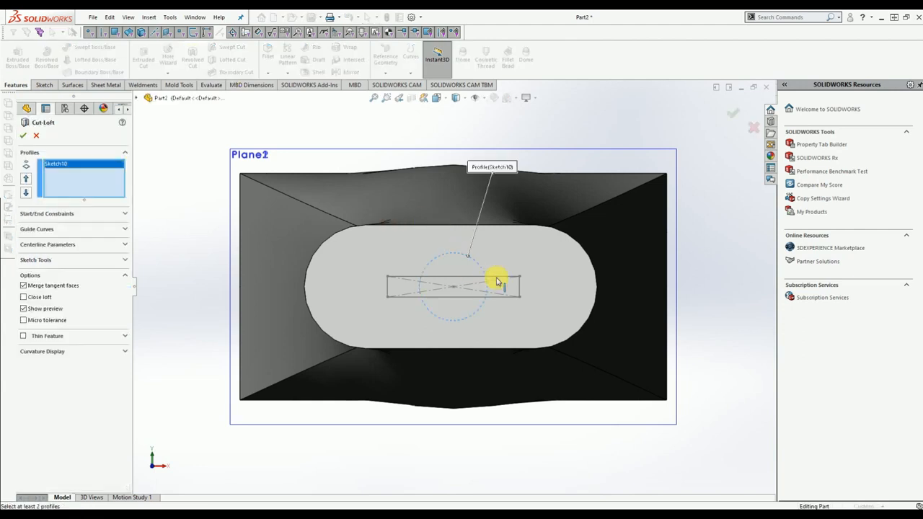
click(497, 279)
key(ctrl+7)
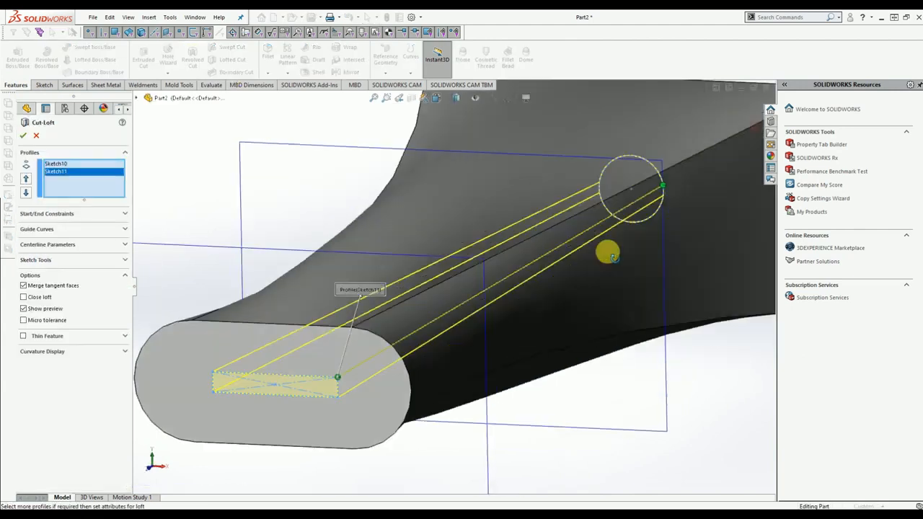
click(738, 110)
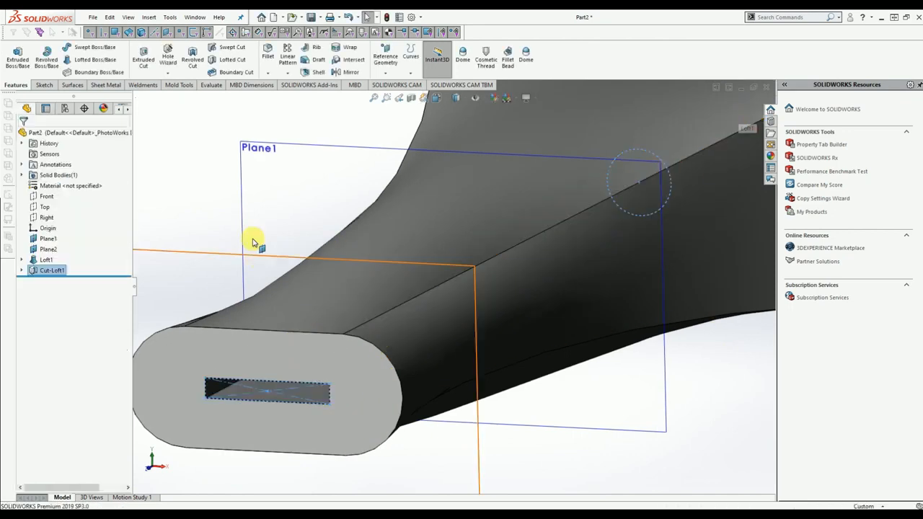
middle_drag(335, 282, 346, 284)
right_click(345, 285)
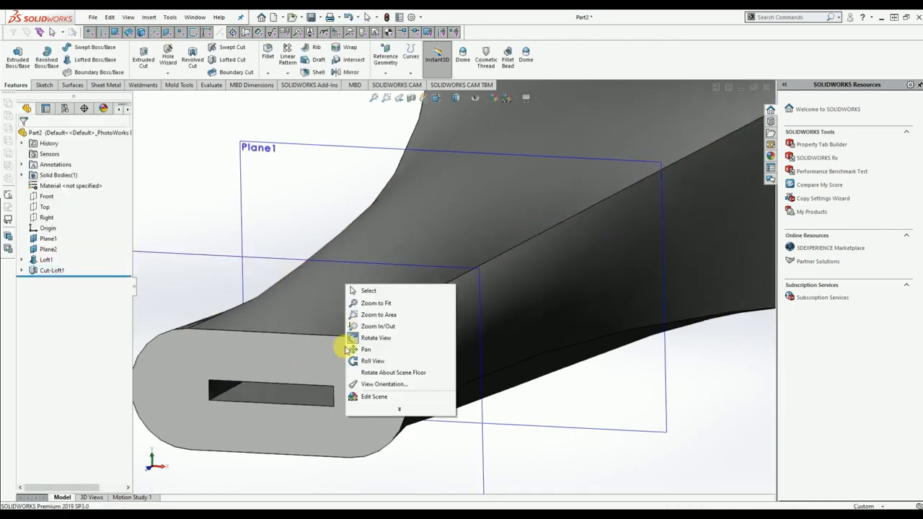
Examine the lofted cut's interior in a section view on the Right plane, and close the section view
click(191, 209)
scroll(457, 270, up, 6)
middle_drag(457, 269, 498, 336)
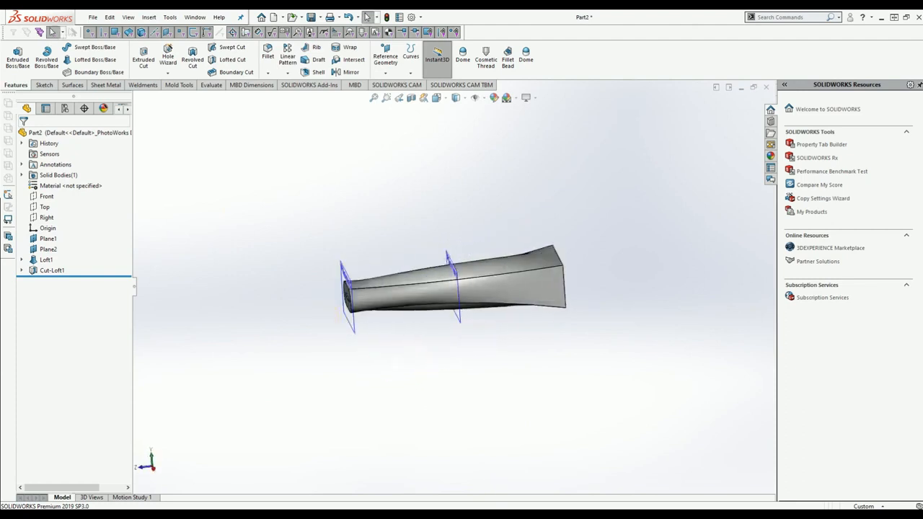
click(48, 218)
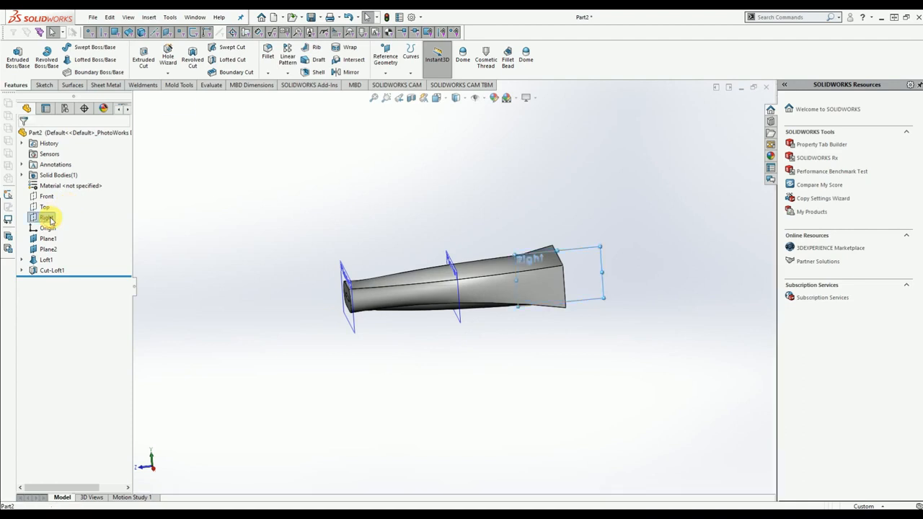
click(412, 98)
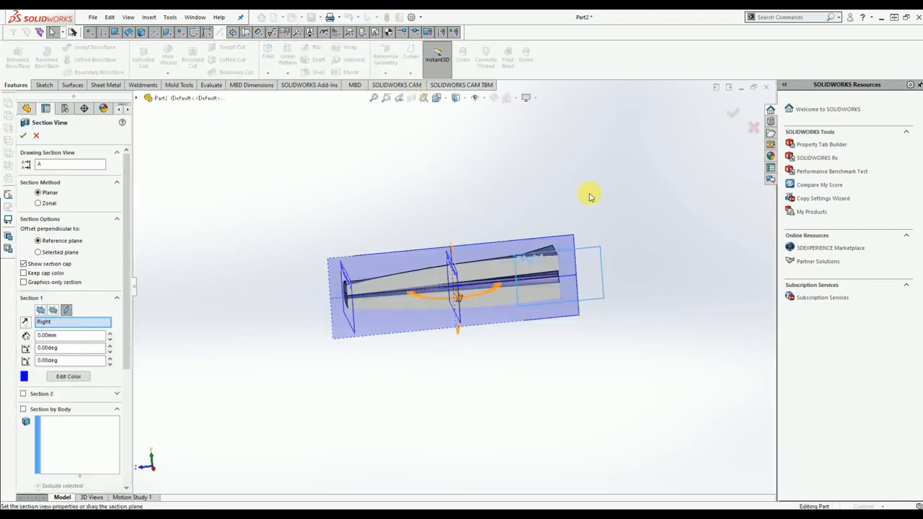
click(733, 114)
scroll(391, 290, up, 3)
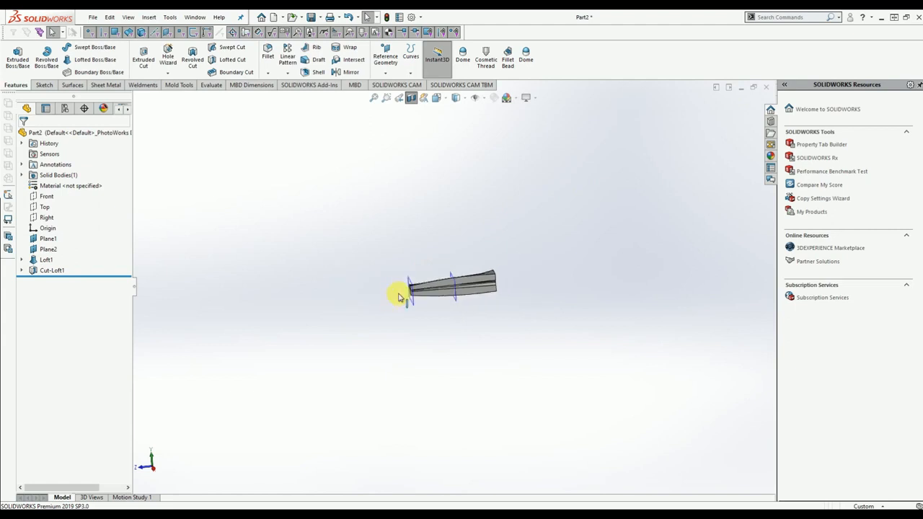
scroll(398, 295, down, 5)
mouse_move(748, 231)
middle_down()
mouse_move(466, 255)
mouse_move(533, 252)
mouse_move(541, 248)
mouse_move(536, 220)
mouse_move(534, 247)
mouse_move(515, 268)
middle_up()
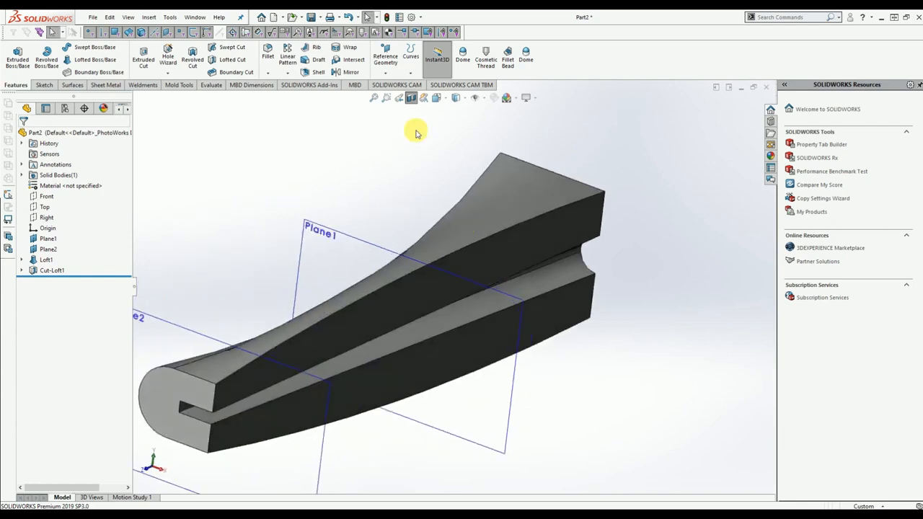
click(410, 98)
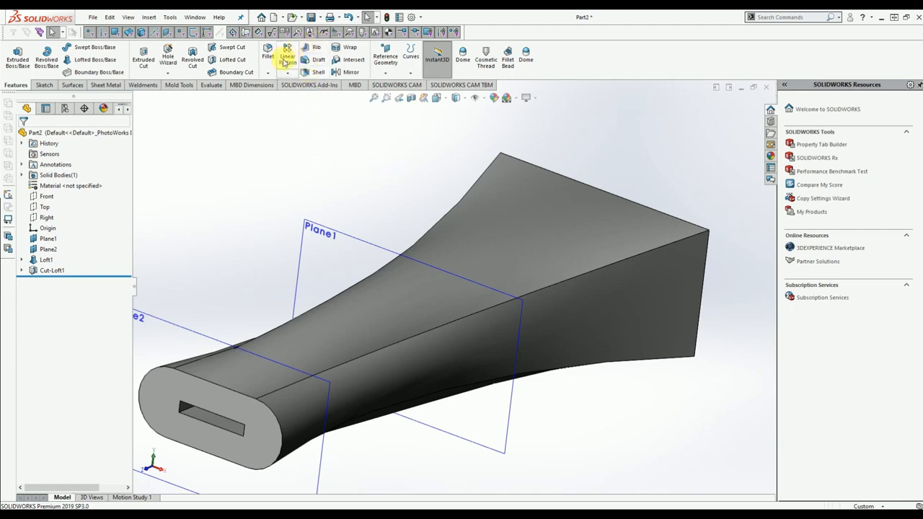
Sketch a circle of about 5.5 mm radius near the upper corner of the rectangular block's back face
middle_drag(691, 309, 546, 279)
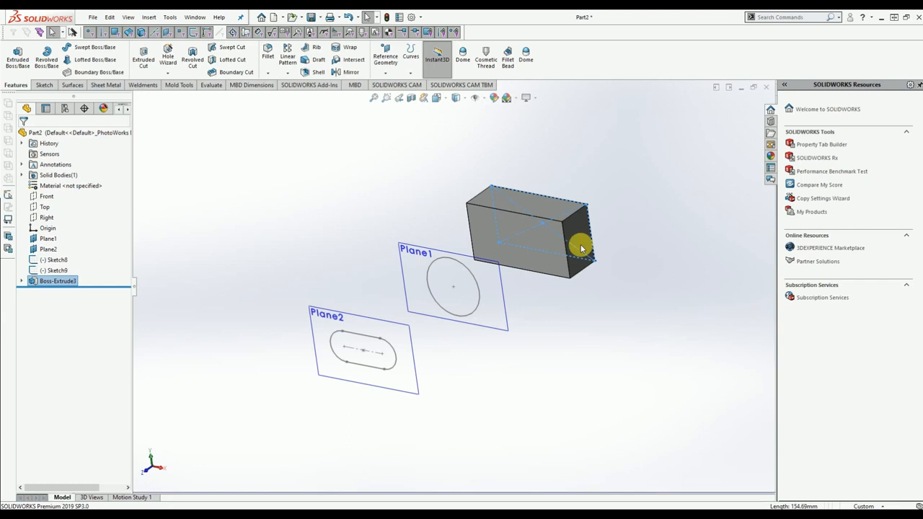
middle_drag(581, 248, 521, 252)
click(522, 268)
click(583, 241)
click(43, 84)
click(83, 47)
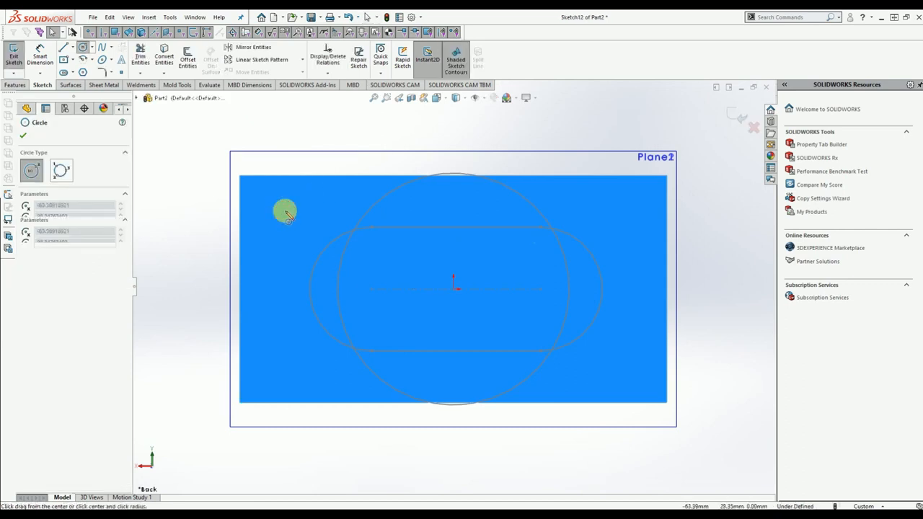
click(279, 210)
click(292, 207)
Extrude the small circle 55 mm outward from the block as a blind boss merged with the body
click(15, 85)
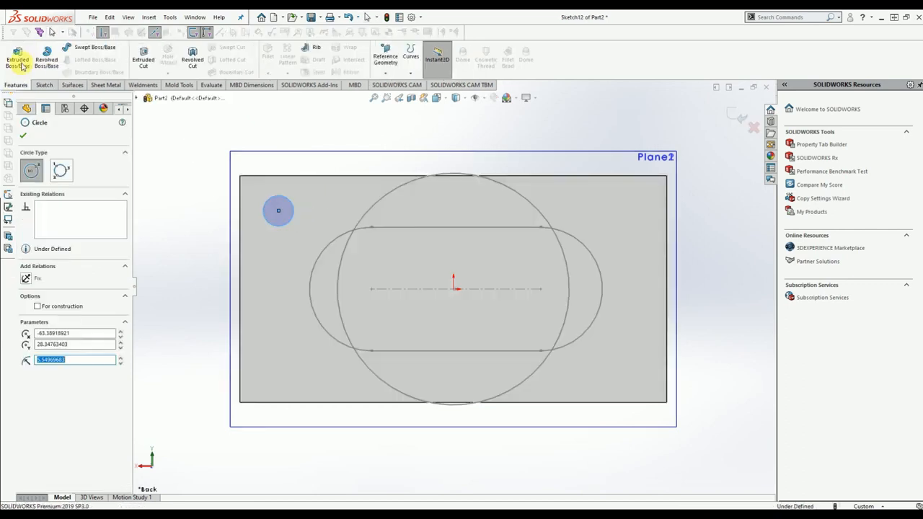
click(20, 62)
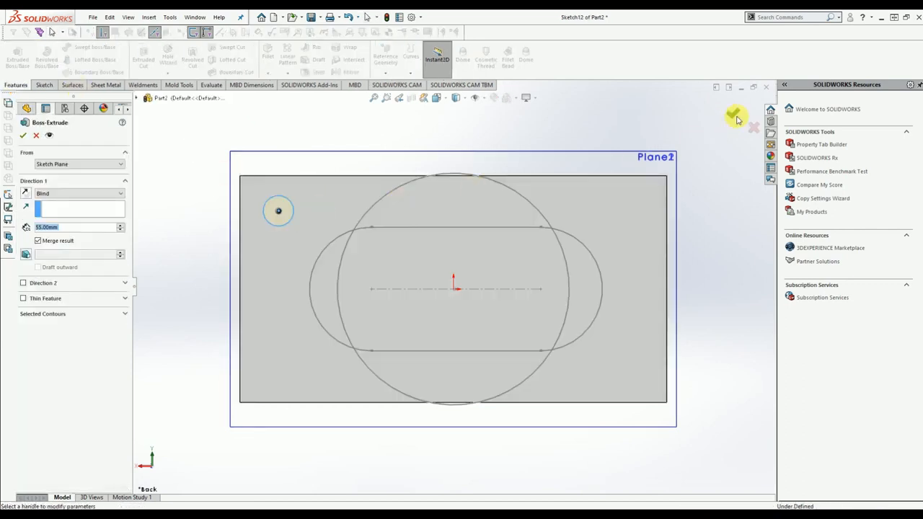
click(735, 117)
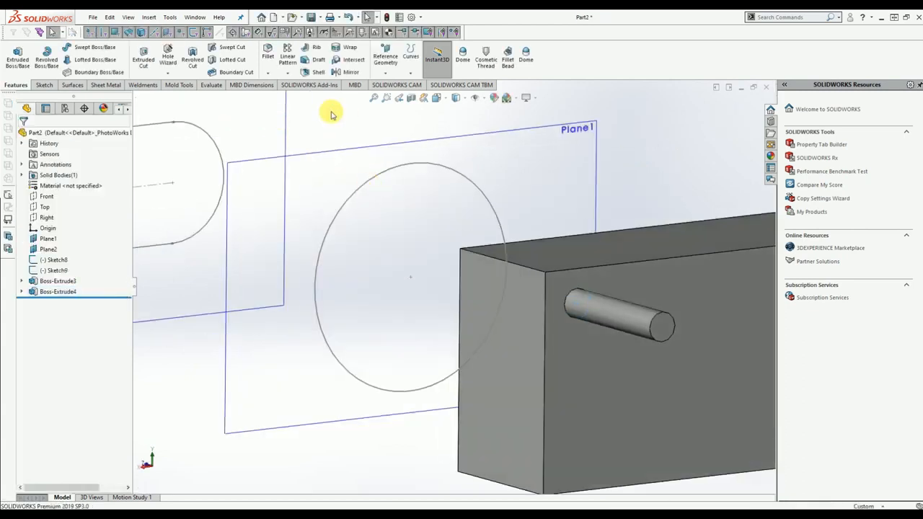
Set up a linear pattern of the small cylinder along the block's long upper edge and its adjoining vertical edge
click(287, 56)
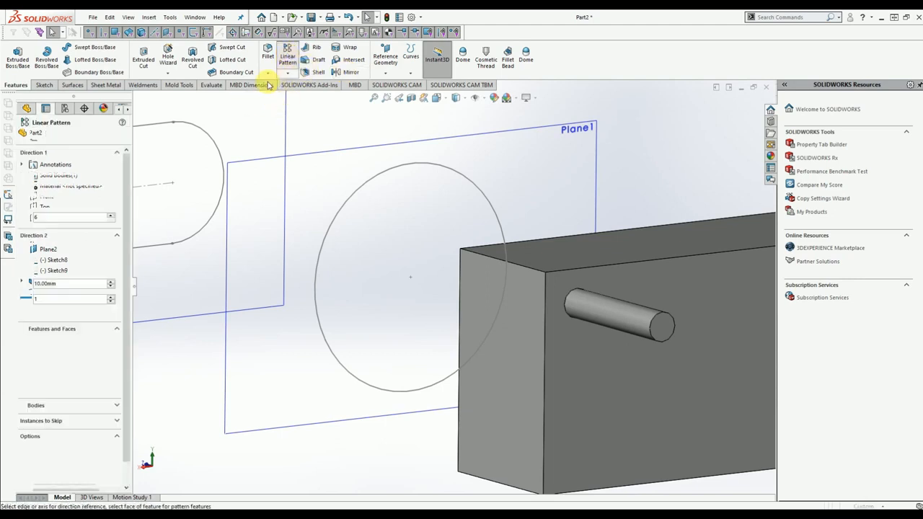
click(574, 271)
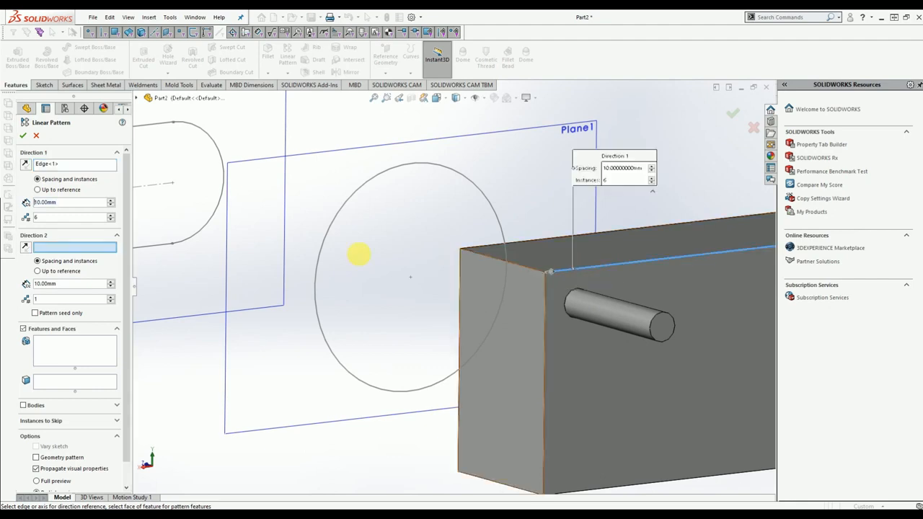
click(548, 283)
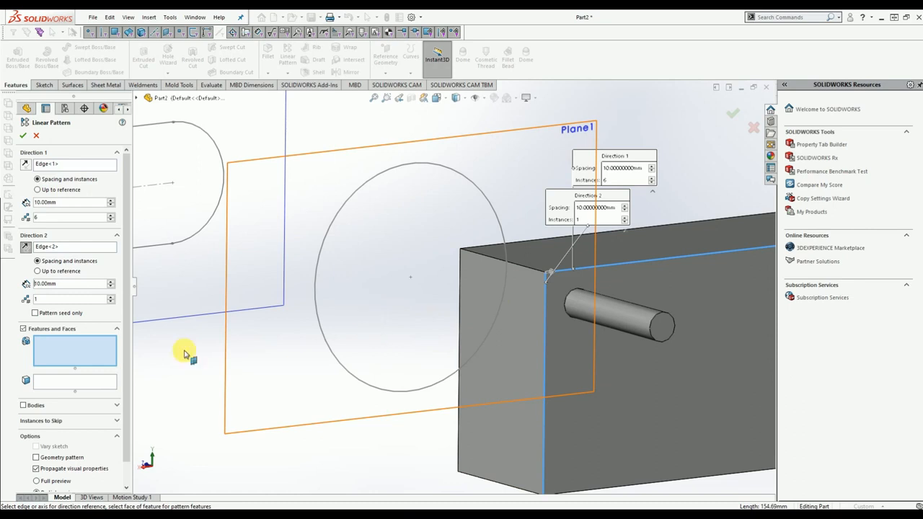
click(612, 321)
middle_drag(601, 360, 592, 361)
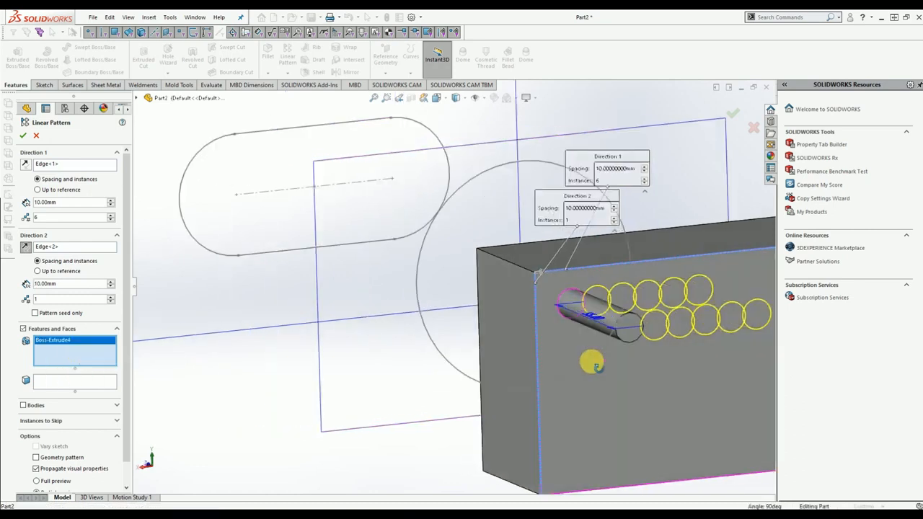
Set the pattern's first direction to 30 mm spacing with 5 instances
click(112, 202)
click(111, 202)
scroll(461, 289, up, 3)
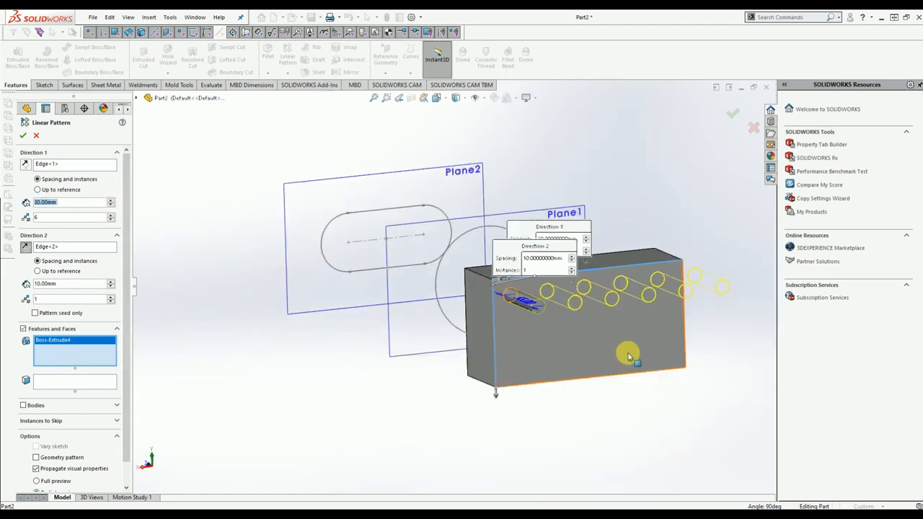
click(110, 220)
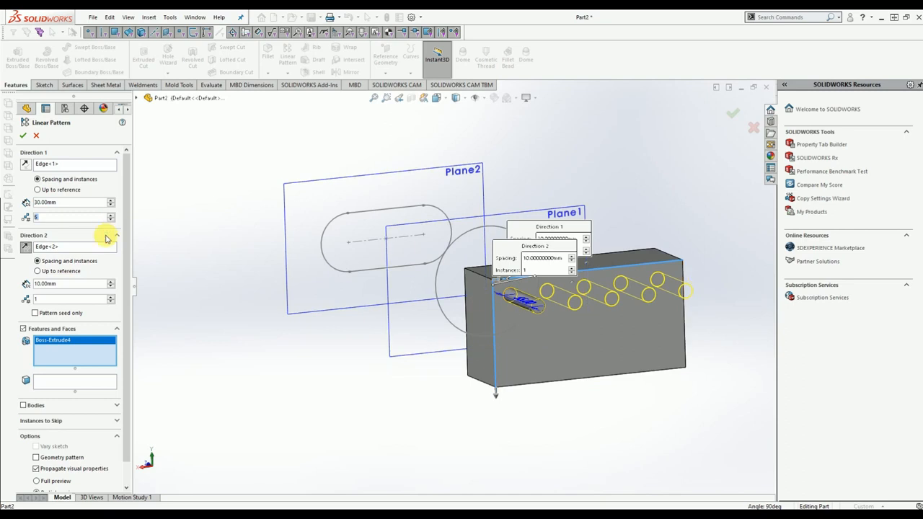
Set the pattern's second direction to 3 instances at 20 mm spacing, and create the linear pattern
click(111, 296)
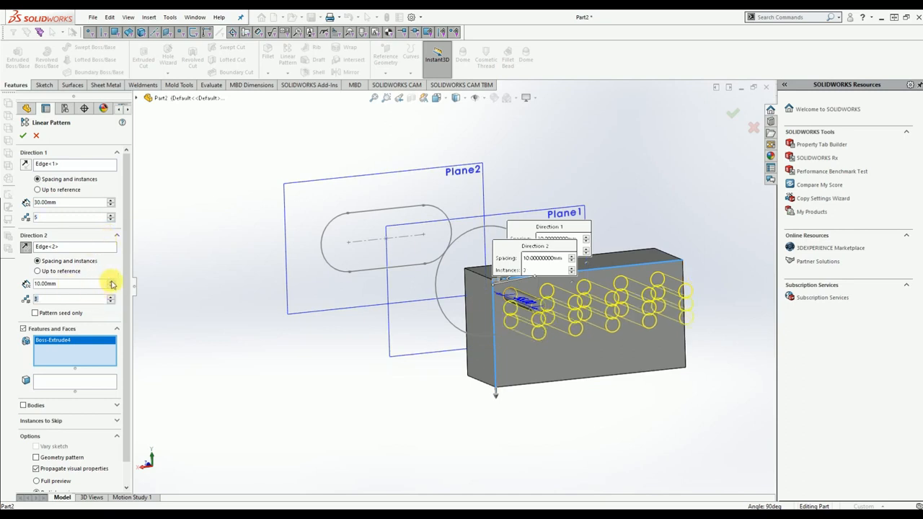
click(111, 282)
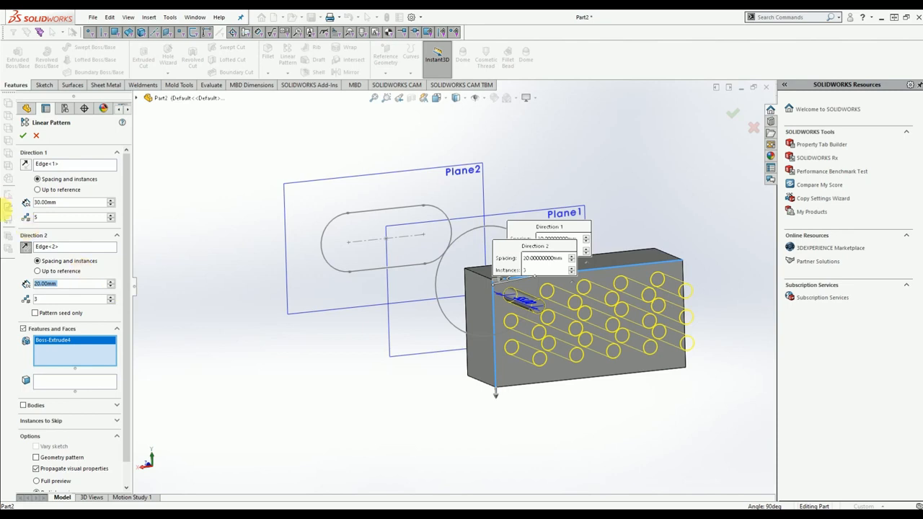
click(26, 137)
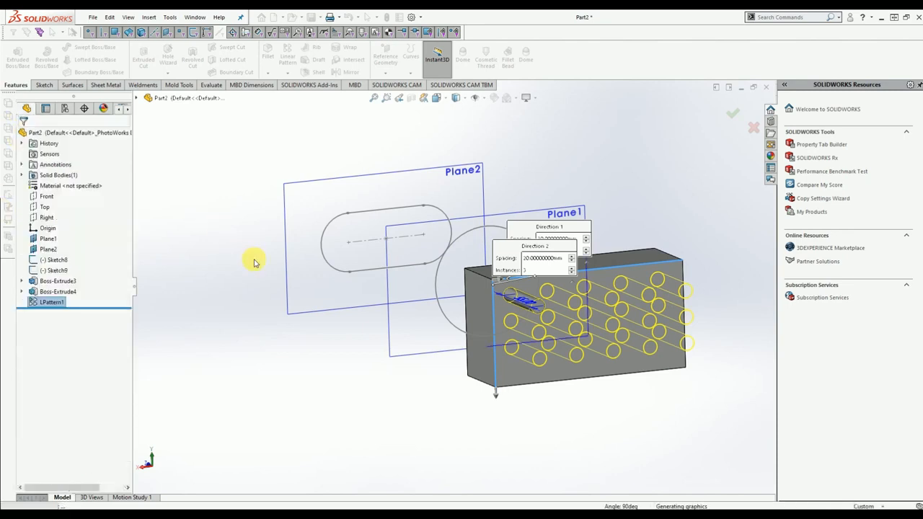
middle_drag(491, 401, 522, 359)
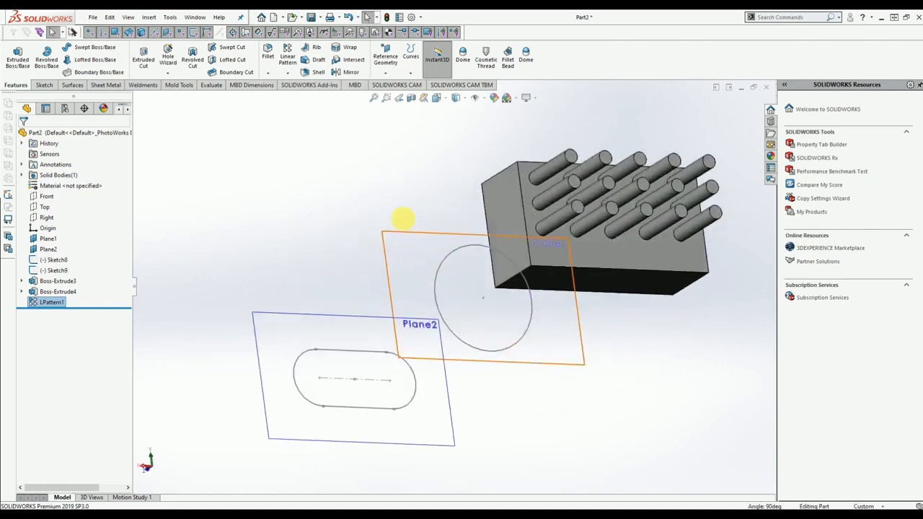
click(288, 73)
click(290, 75)
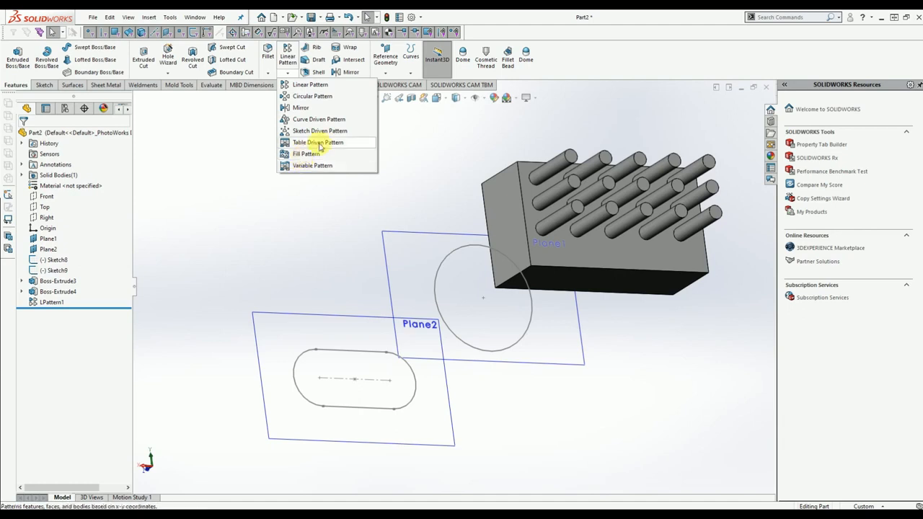
click(680, 346)
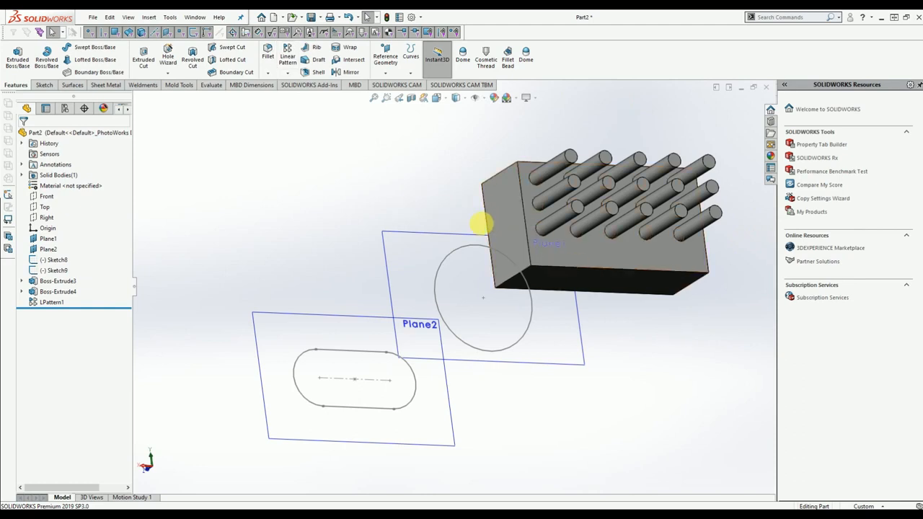
Start a dome on the end face of the corner cylinder in the pattern's upper row
scroll(711, 311, up, 1)
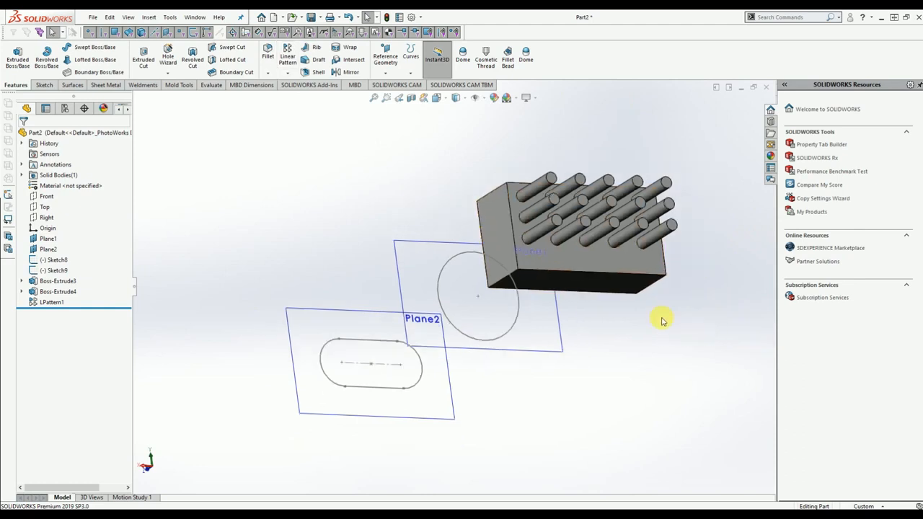
scroll(561, 185, down, 4)
scroll(541, 191, up, 4)
scroll(488, 260, down, 3)
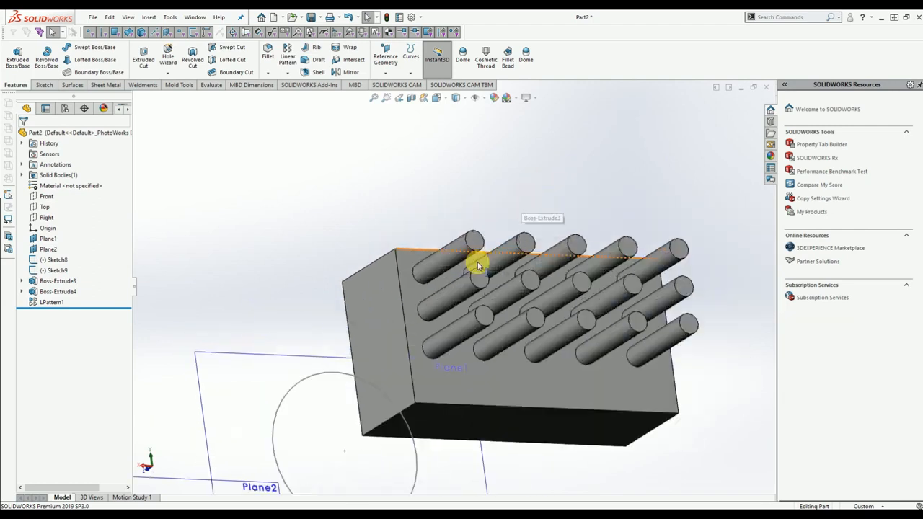
click(470, 238)
scroll(469, 235, down, 6)
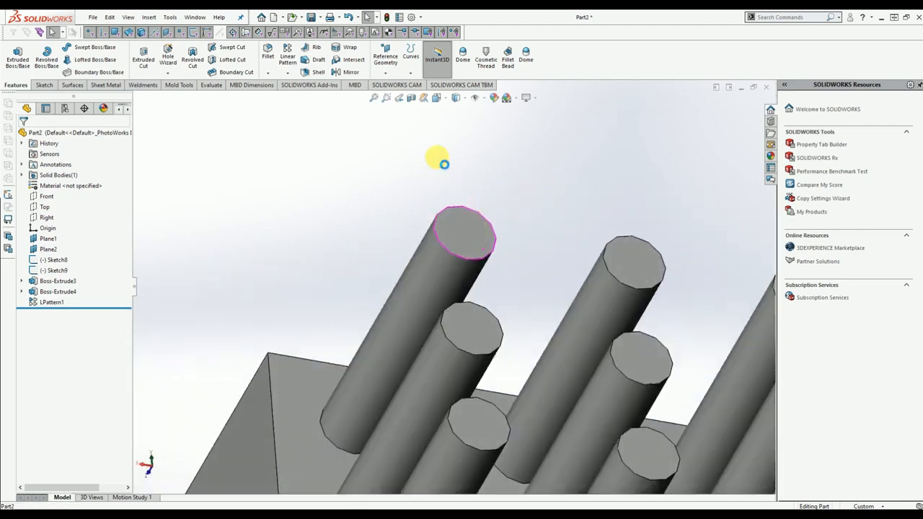
click(462, 56)
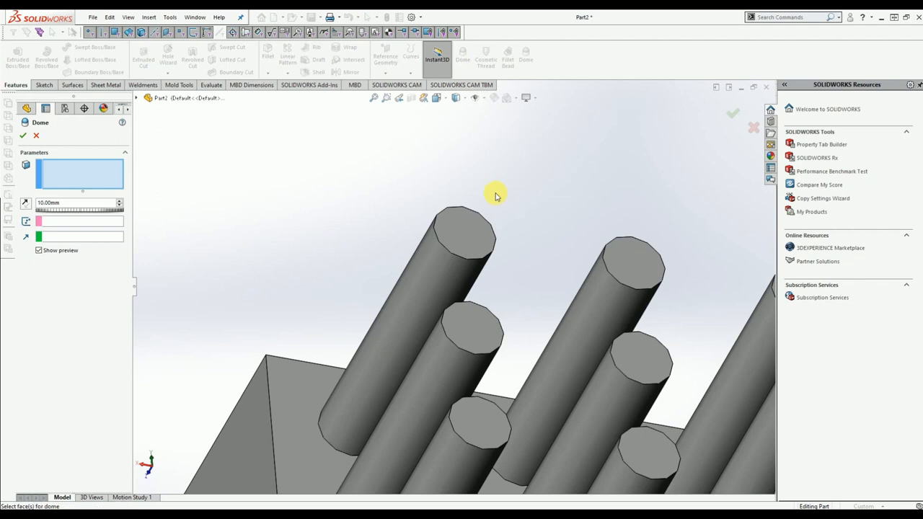
click(478, 233)
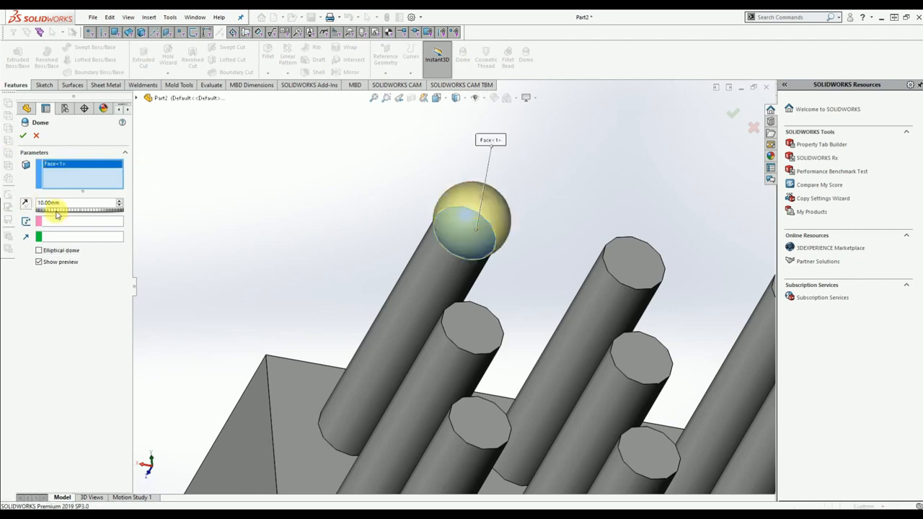
Set the dome's distance to 3 mm after trying heights up to 40 mm
click(120, 205)
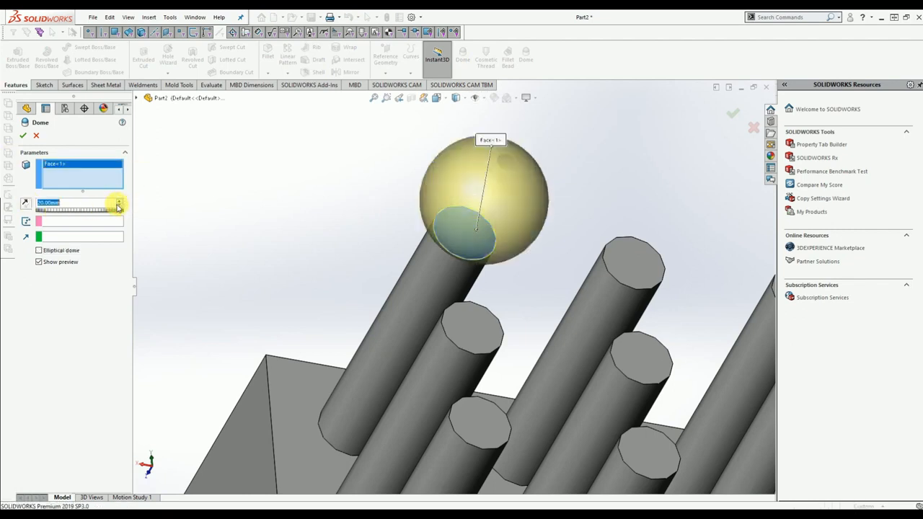
click(119, 202)
click(120, 203)
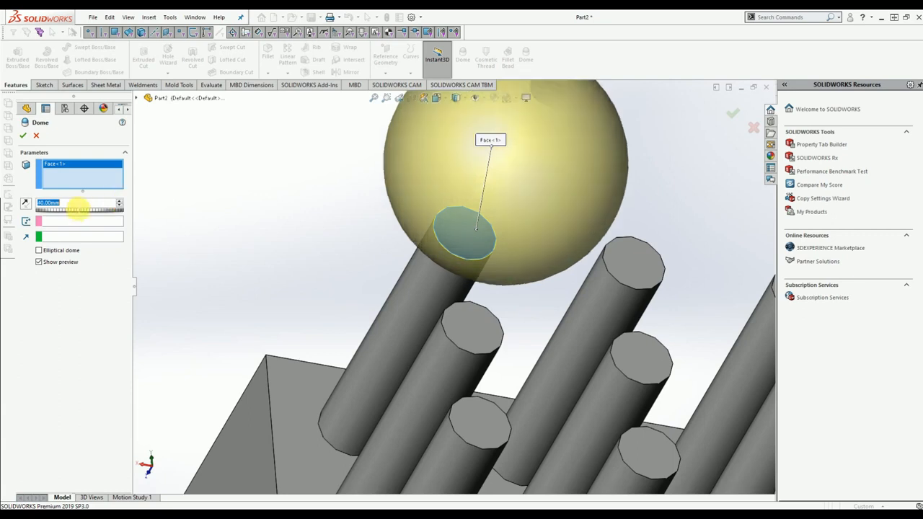
text(3)
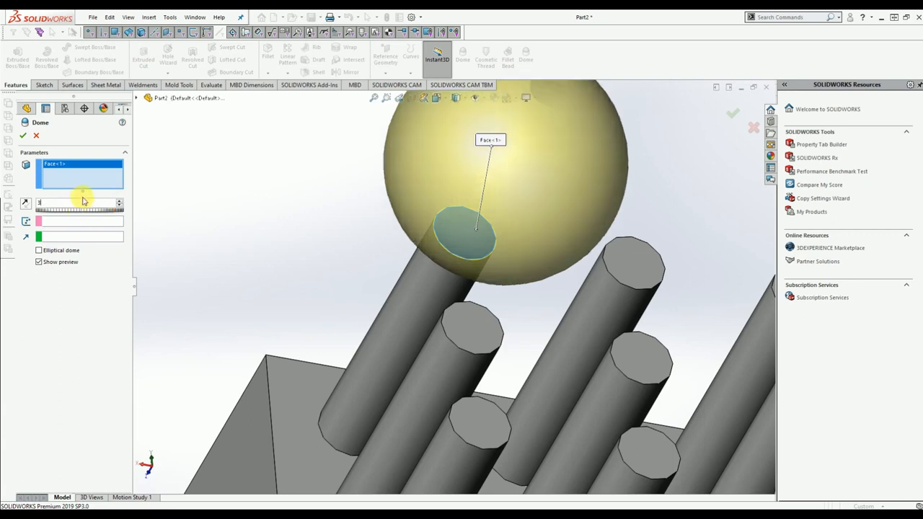
key(Return)
Enable the elliptical dome option and create the dome on the corner cylinder
scroll(495, 251, up, 2)
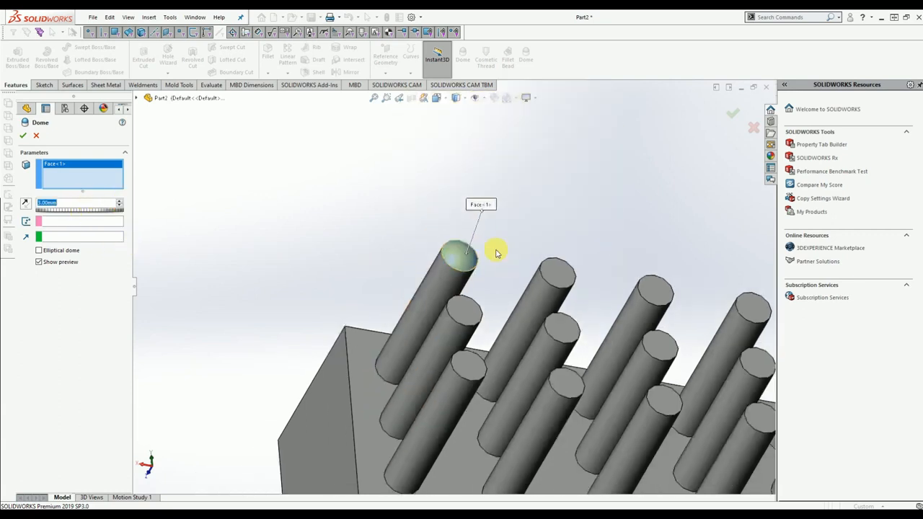
scroll(474, 264, down, 6)
middle_drag(412, 298, 462, 238)
click(60, 251)
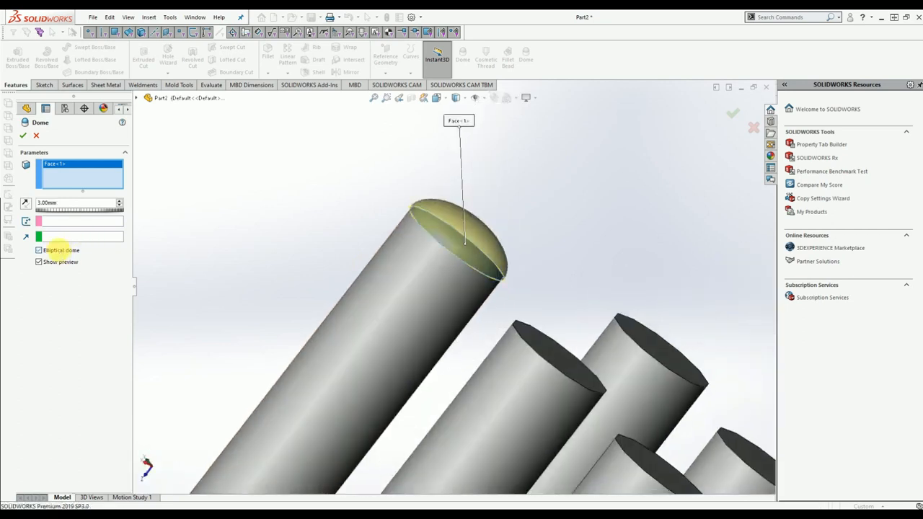
click(24, 137)
middle_drag(329, 218, 318, 259)
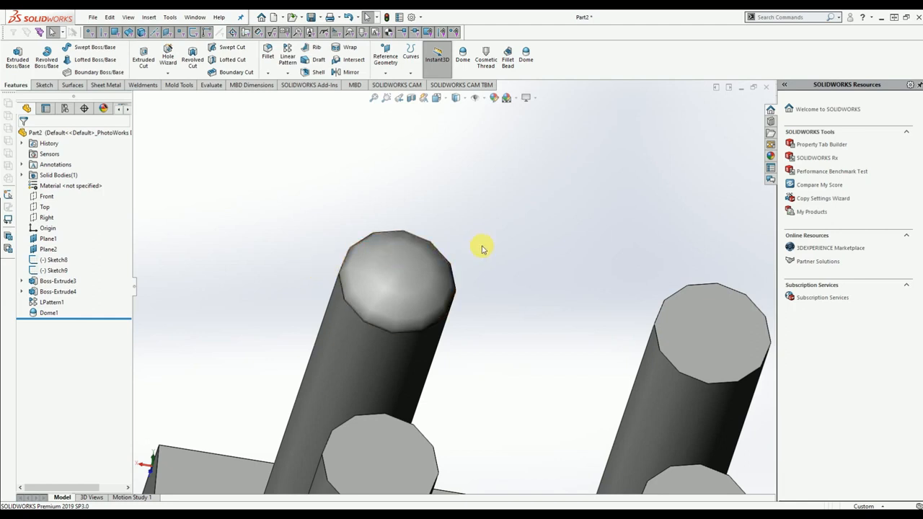
scroll(482, 249, down, 10)
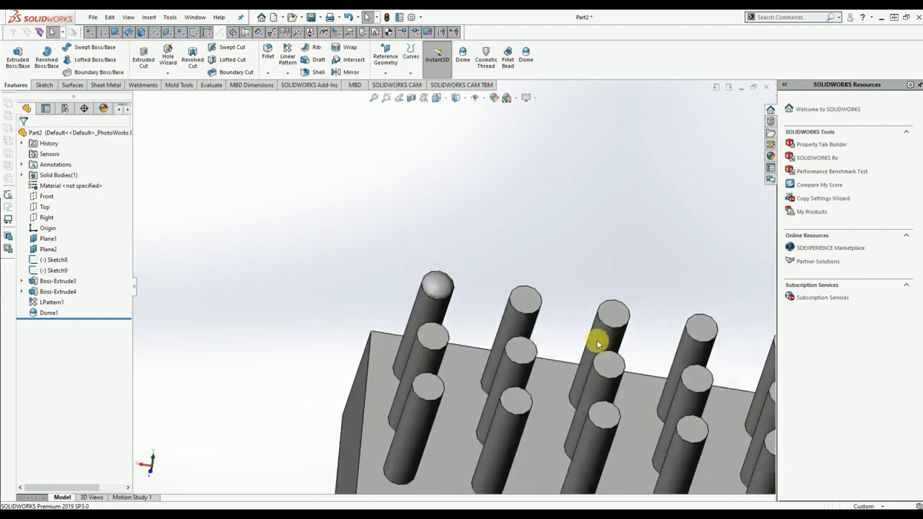
Start a Hole Wizard hole with the tapered tap hole type, the ISO standard and the Tapered Pipe Tap type
middle_drag(577, 339, 252, 175)
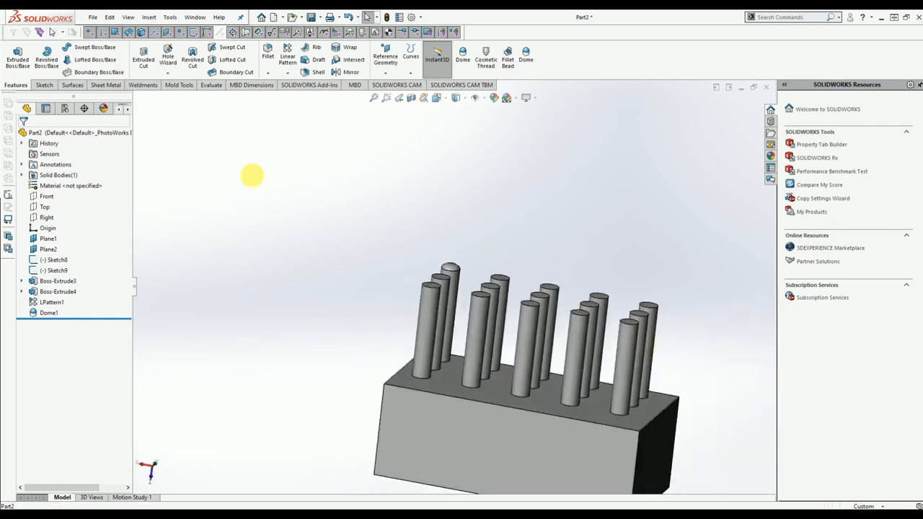
click(169, 59)
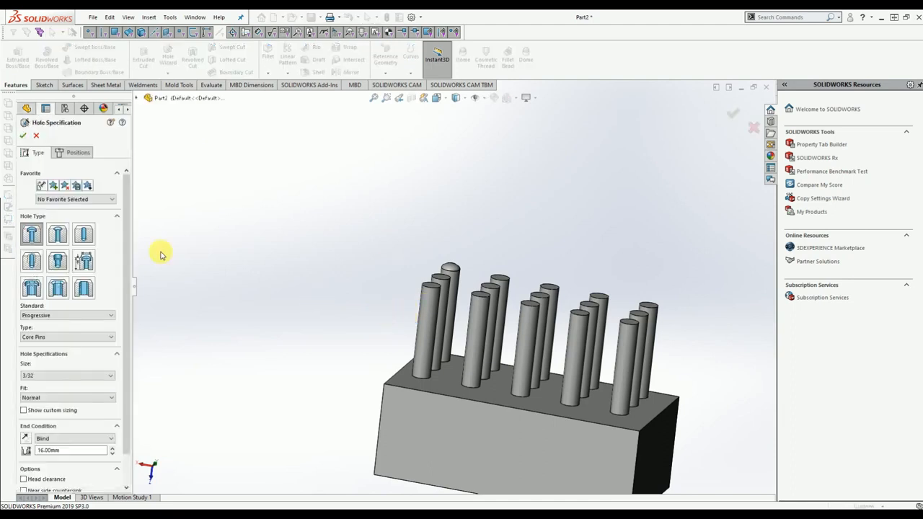
click(57, 260)
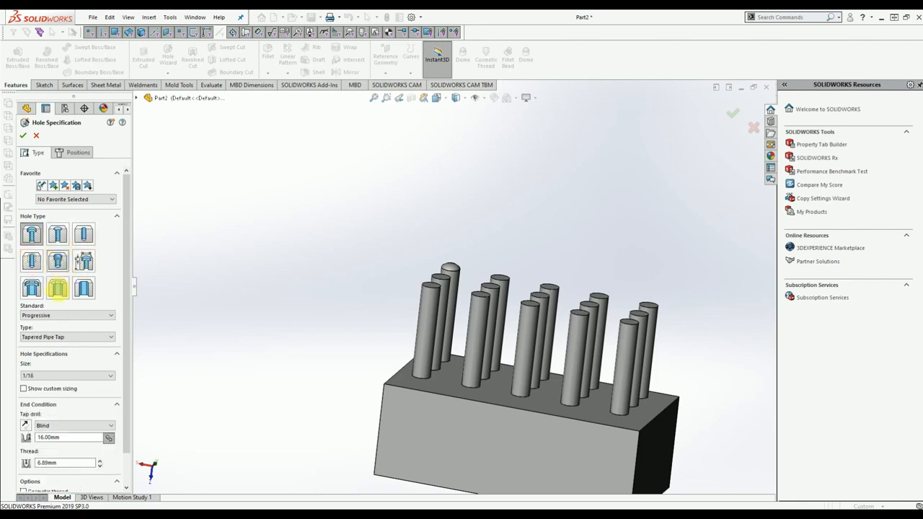
scroll(246, 275, up, 3)
scroll(139, 357, down, 2)
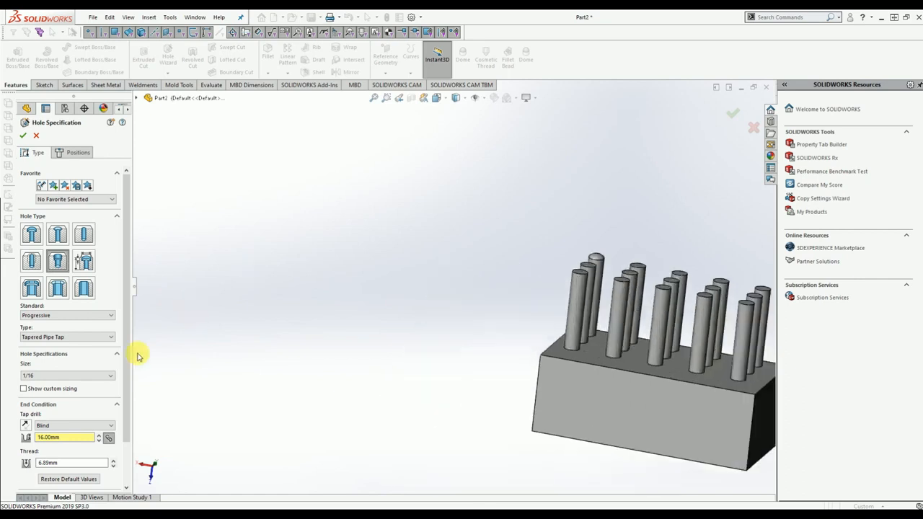
click(51, 315)
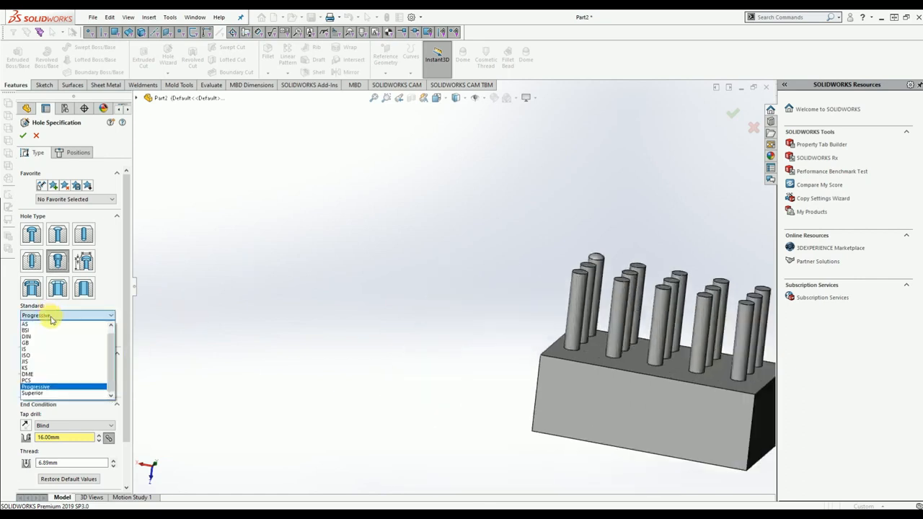
click(31, 356)
click(62, 337)
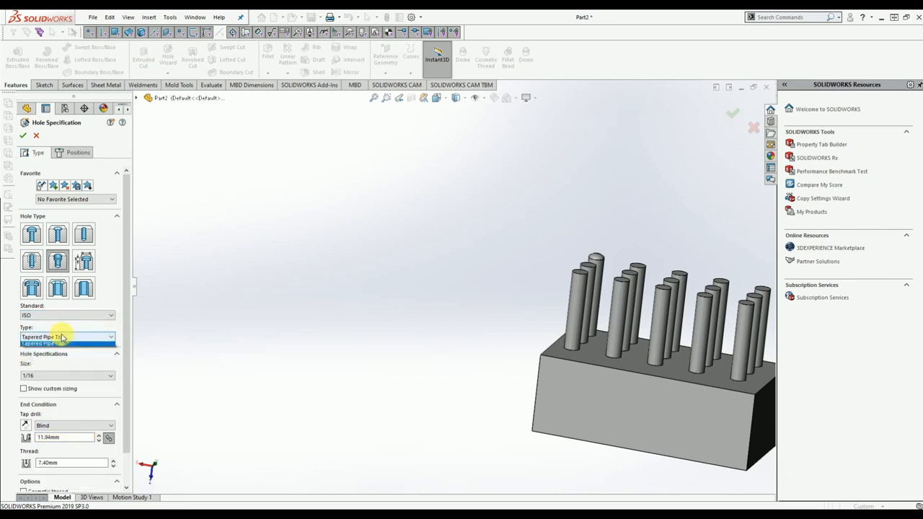
click(61, 337)
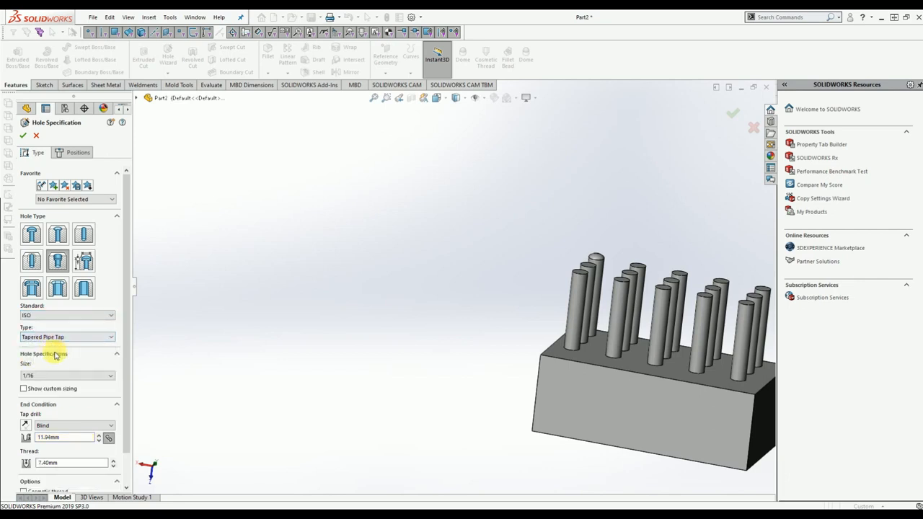
Examine the hole's size list, custom sizing, tap drill depth and thread depth settings
scroll(202, 333, up, 3)
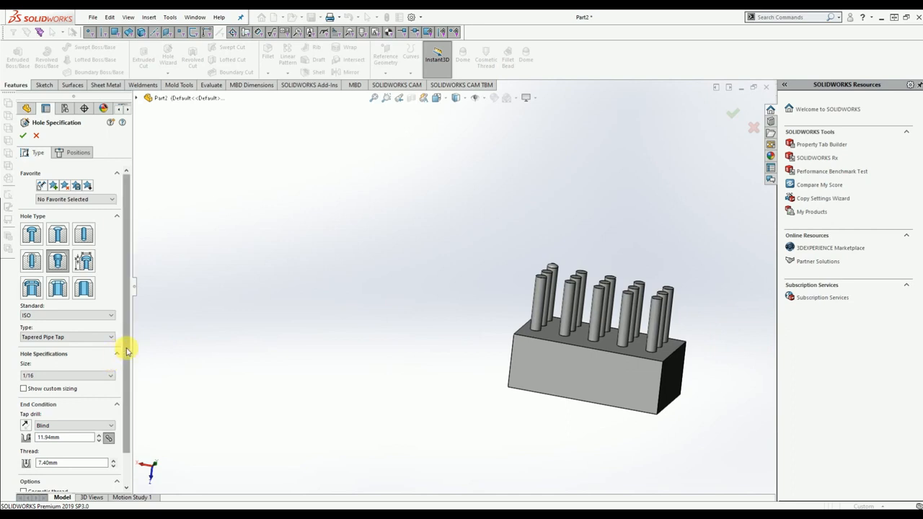
drag(124, 347, 123, 379)
click(93, 343)
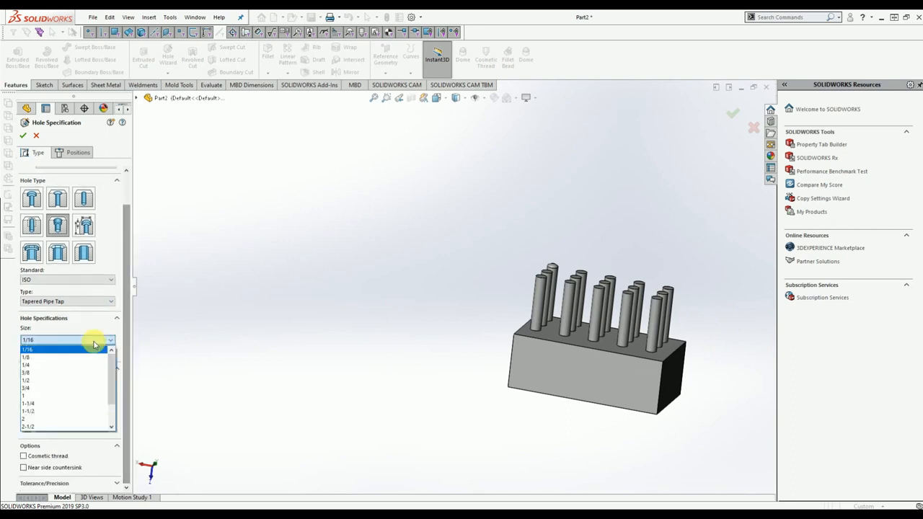
click(59, 329)
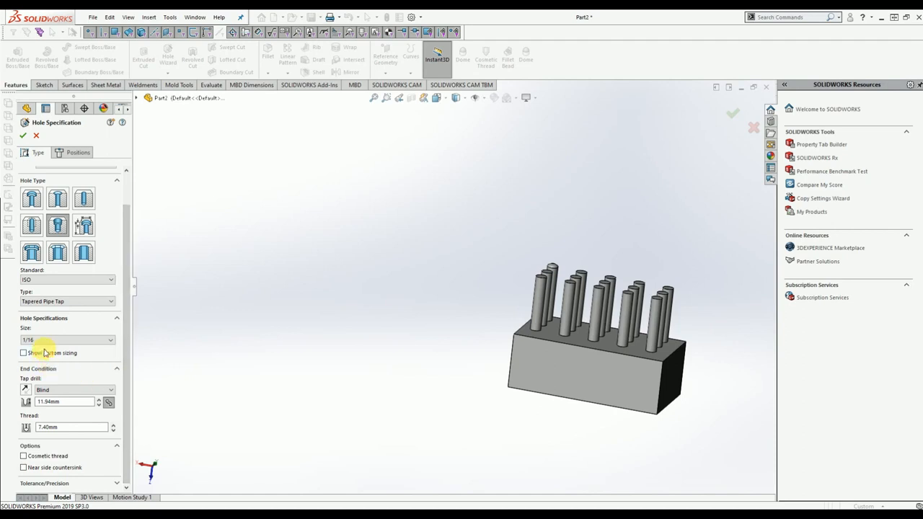
click(44, 352)
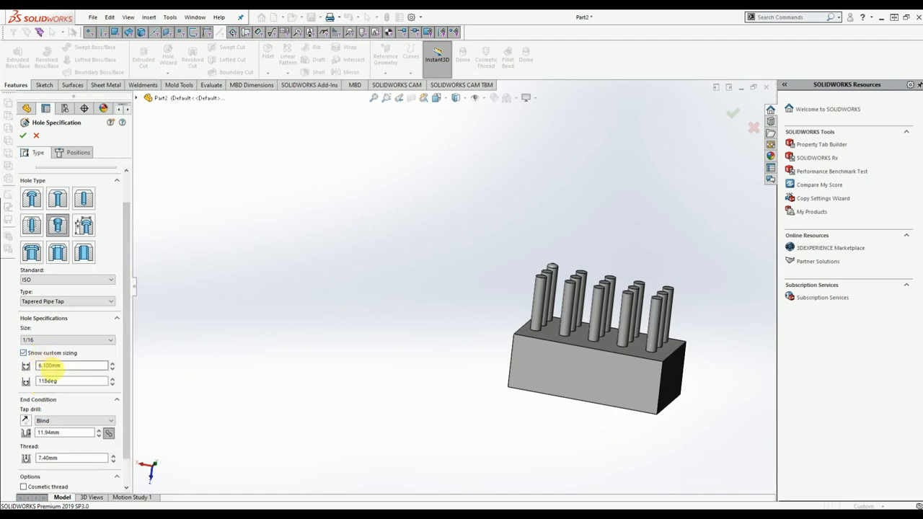
drag(73, 368, 42, 368)
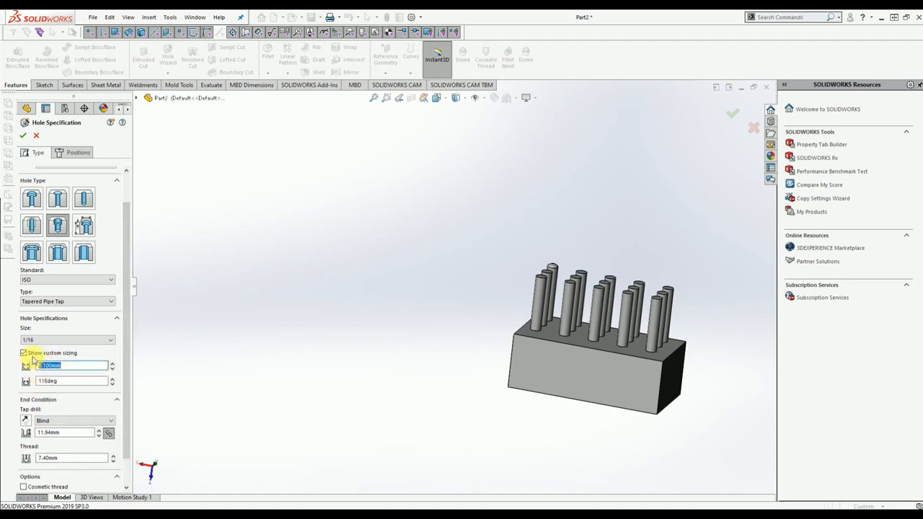
click(32, 353)
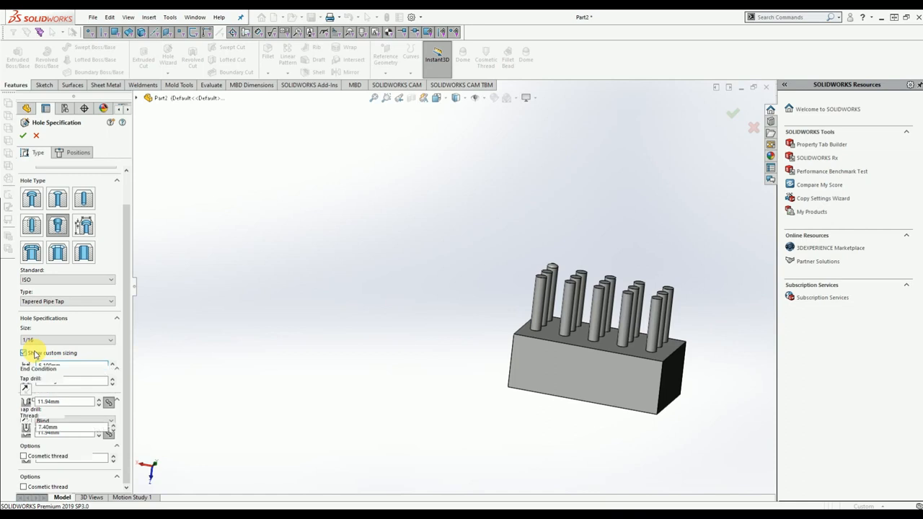
click(56, 401)
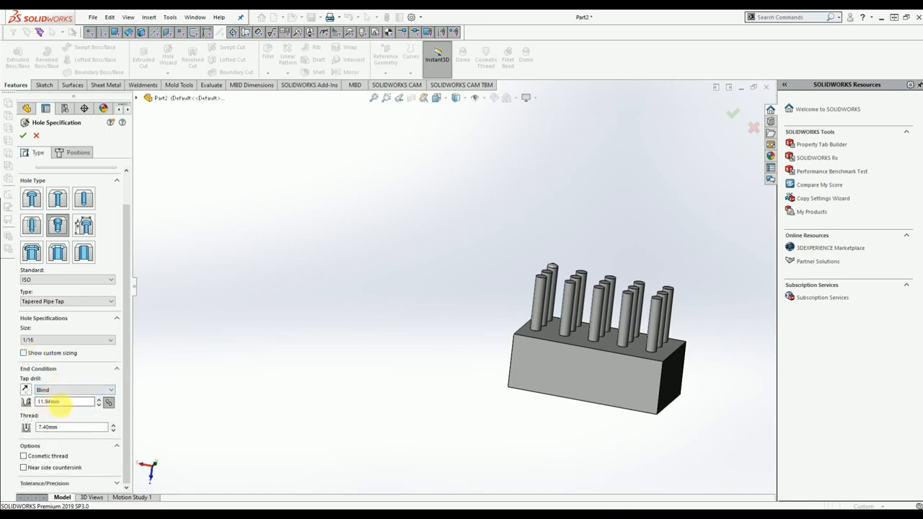
drag(92, 401, 6, 389)
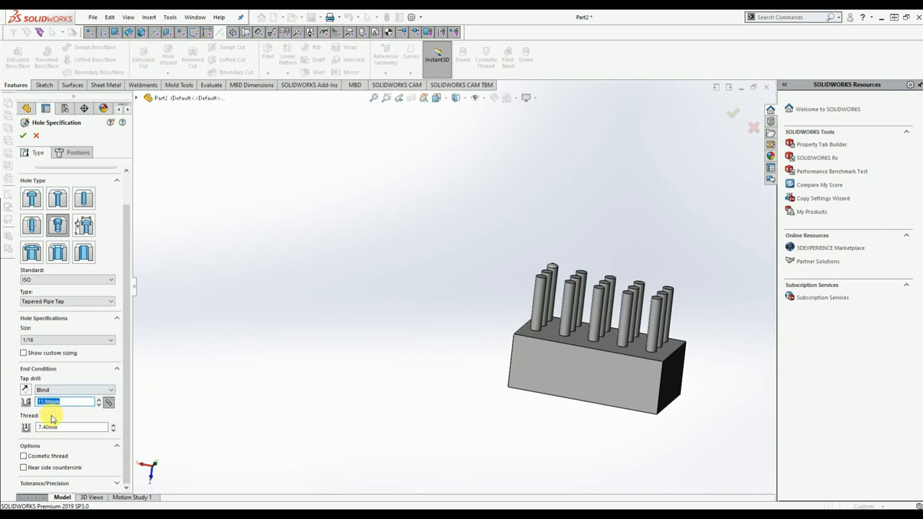
click(64, 427)
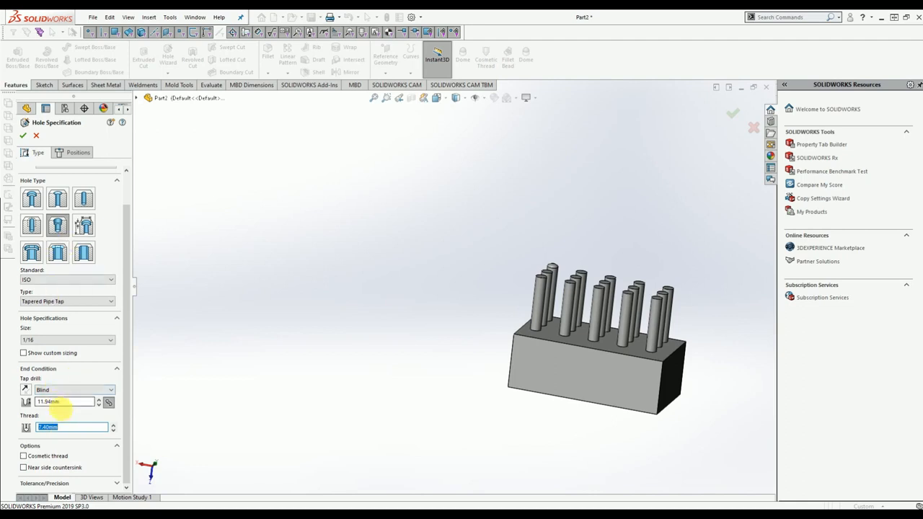
Place two hole positions side by side on the block's long front face using a 3D sketch
click(77, 152)
click(71, 238)
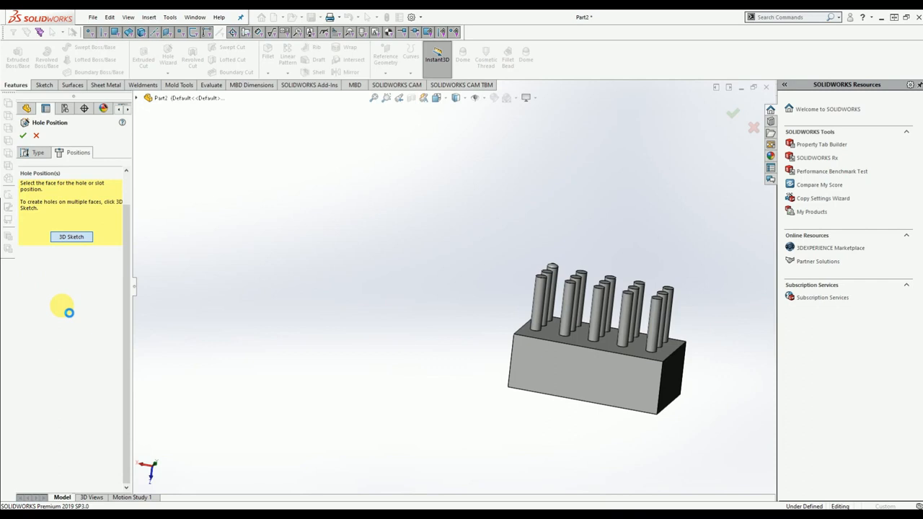
click(547, 363)
scroll(504, 339, down, 5)
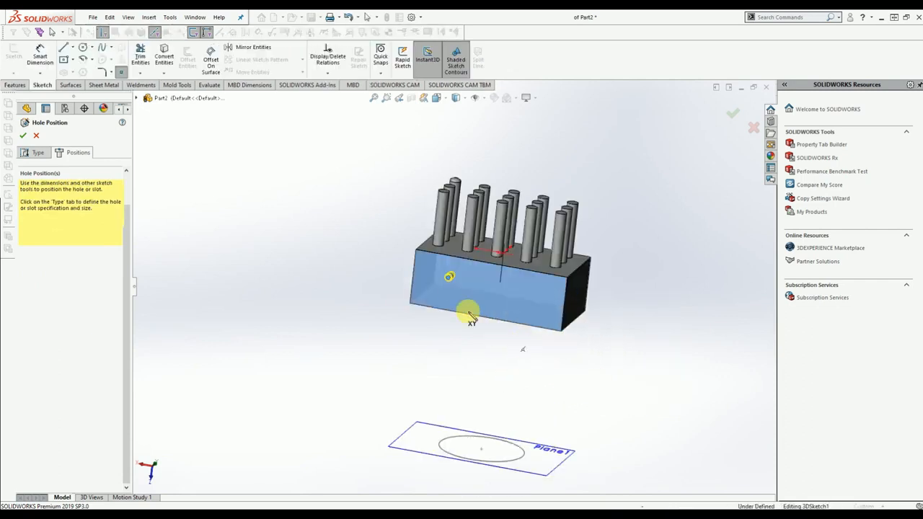
click(499, 276)
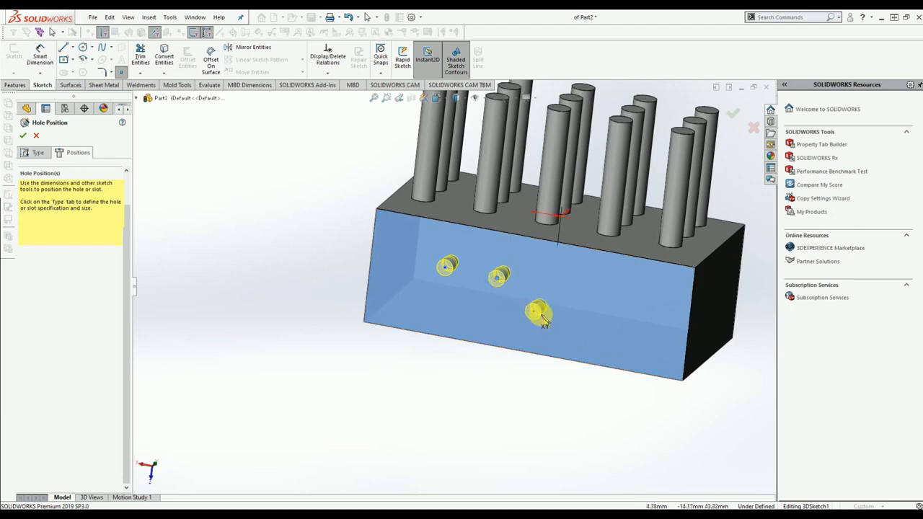
Dimension the distance between the two hole centres and finish the tapped holes
click(38, 49)
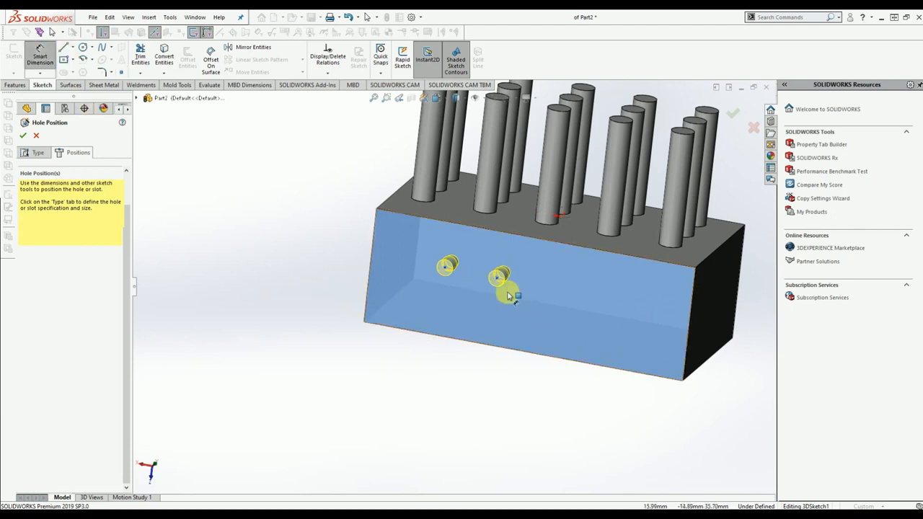
click(445, 267)
click(499, 276)
click(441, 381)
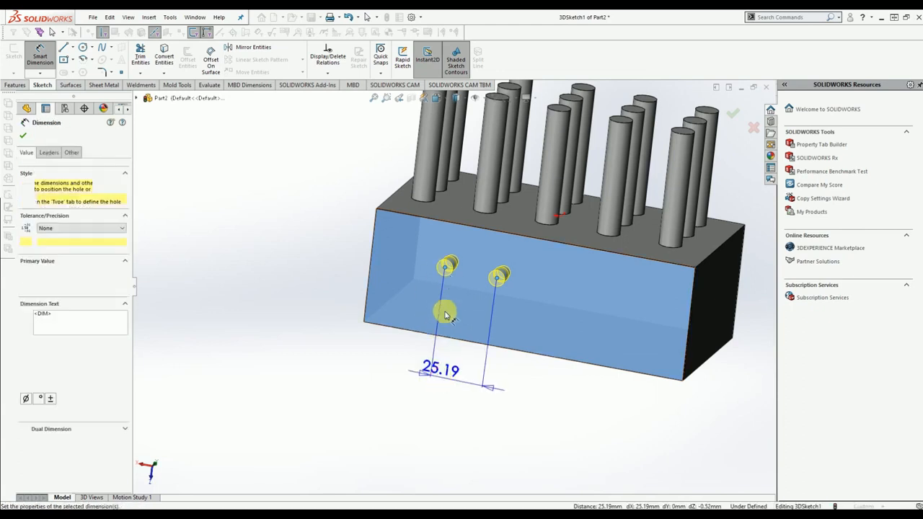
click(407, 365)
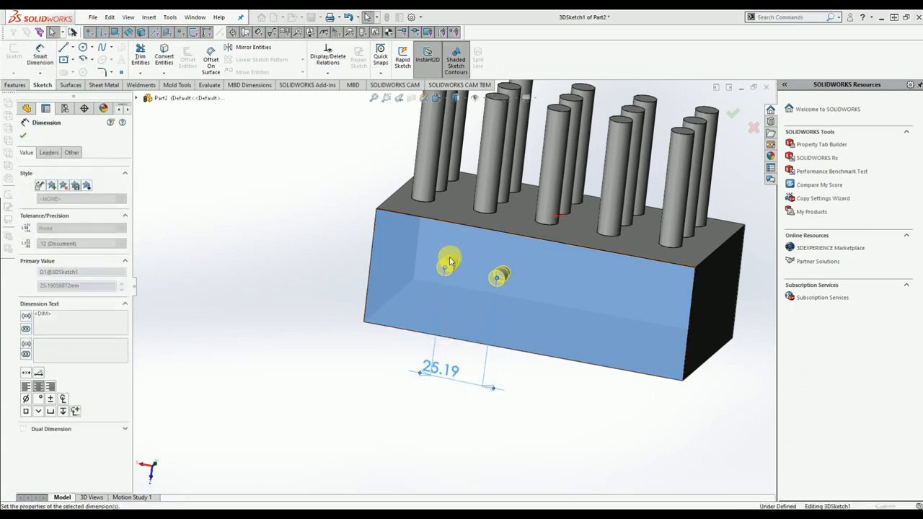
click(24, 138)
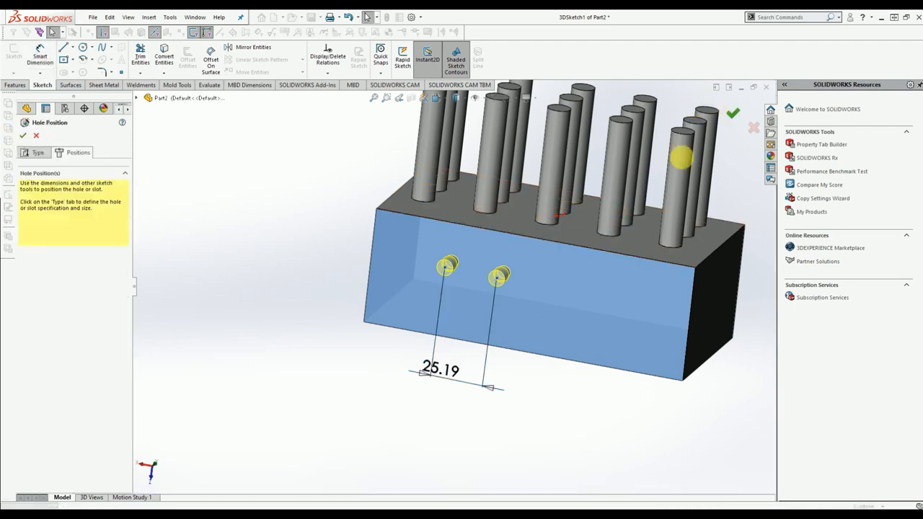
key(Return)
mouse_move(354, 325)
middle_down()
mouse_move(344, 307)
mouse_move(370, 311)
mouse_move(396, 295)
mouse_move(380, 284)
mouse_move(356, 301)
middle_up()
scroll(536, 289, down, 4)
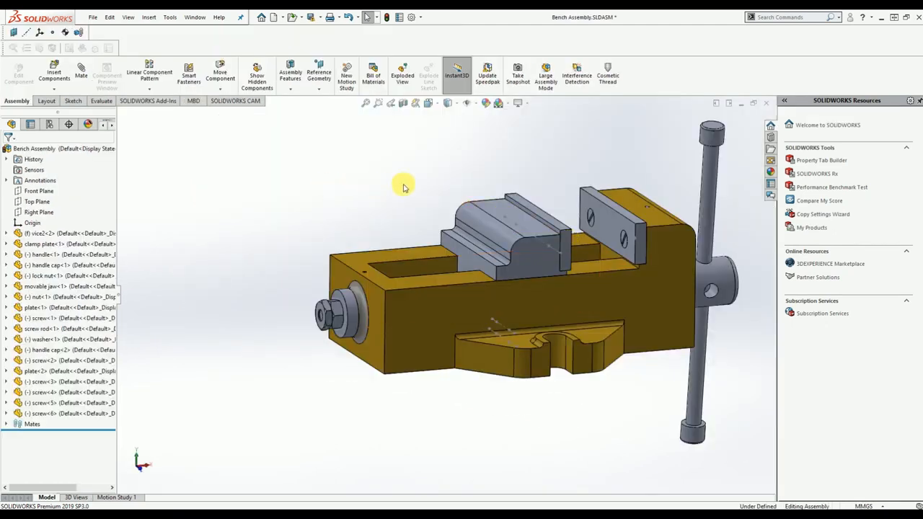
Create a new assembly document with a blank template and close the extra blank part
middle_drag(584, 470, 553, 484)
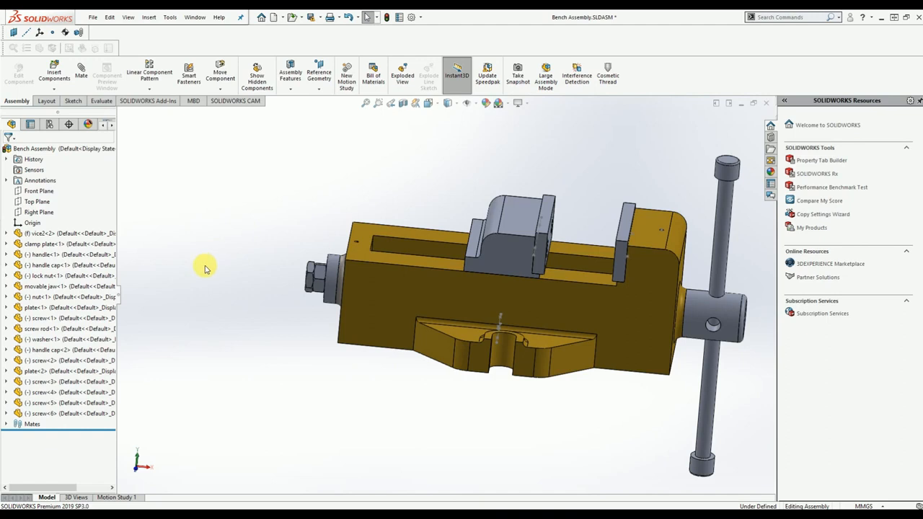
click(275, 17)
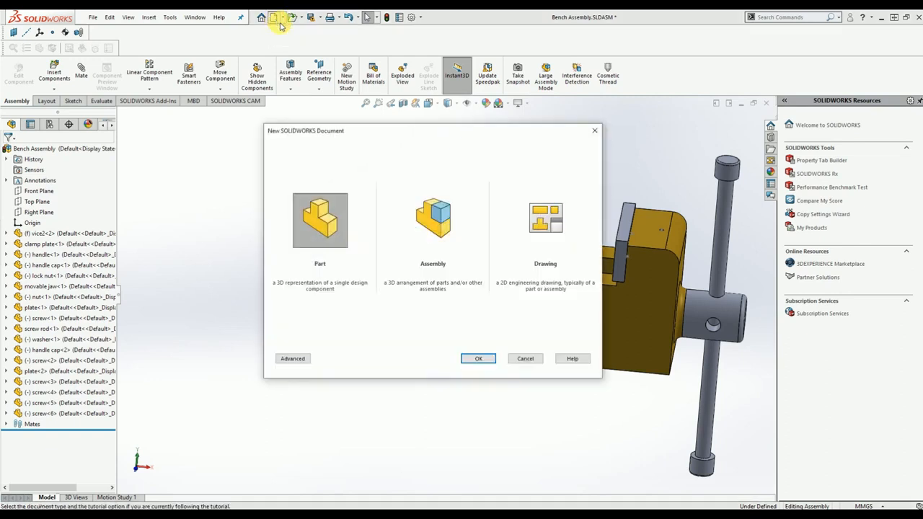
double_click(446, 231)
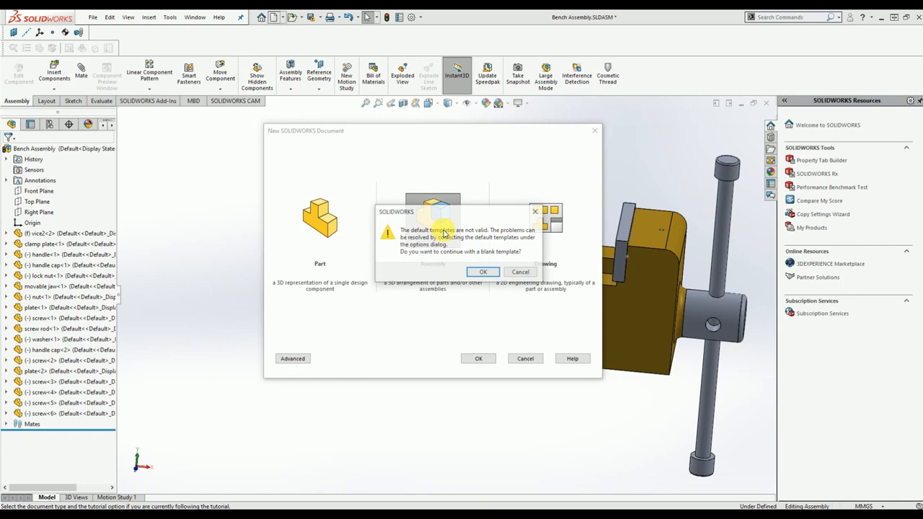
click(475, 274)
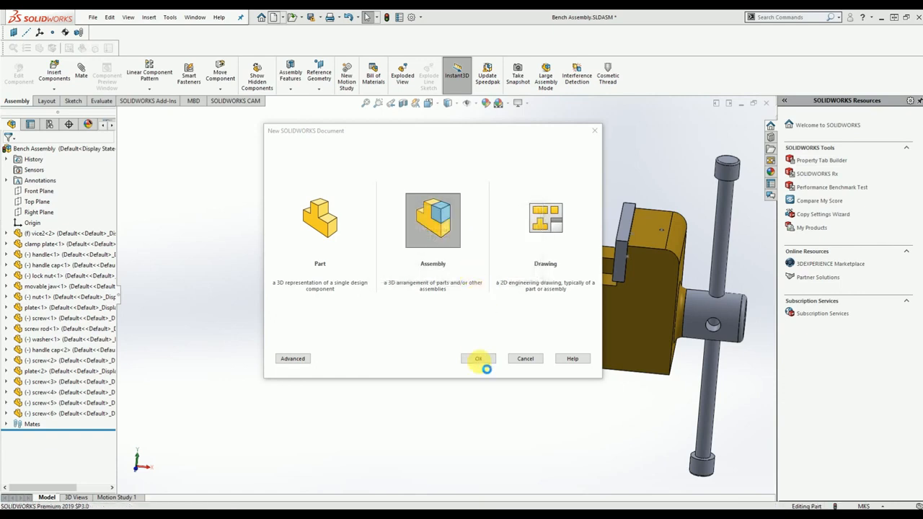
double_click(426, 219)
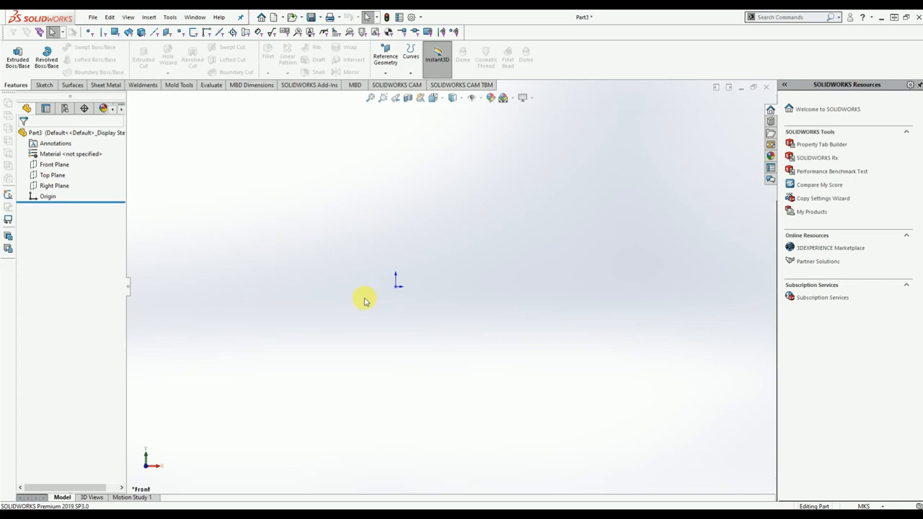
click(766, 86)
click(476, 232)
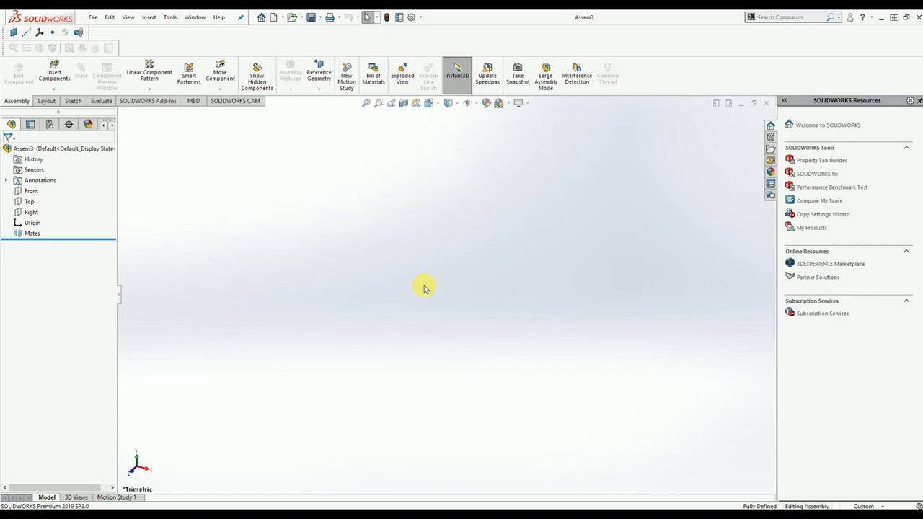
Insert the part vice2.SLDPRT from the Bench Vice folder as the first component, filtering the files to parts
click(56, 74)
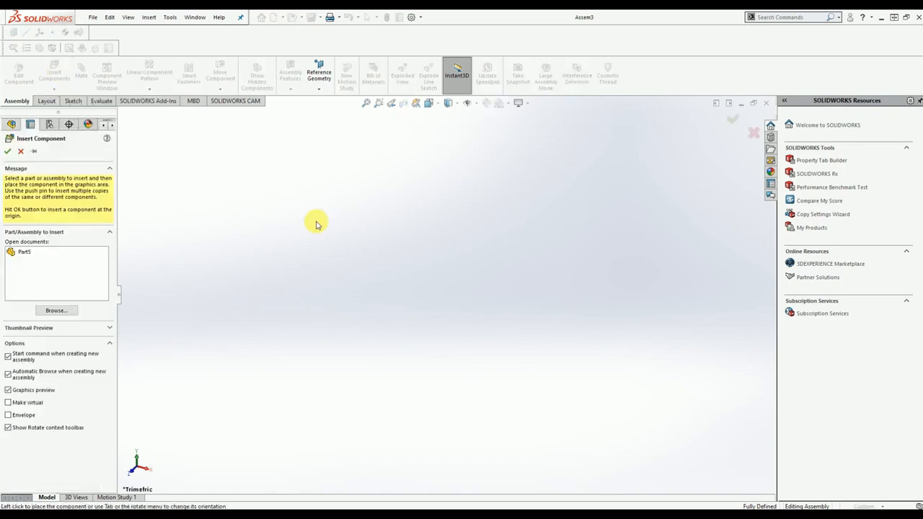
click(59, 312)
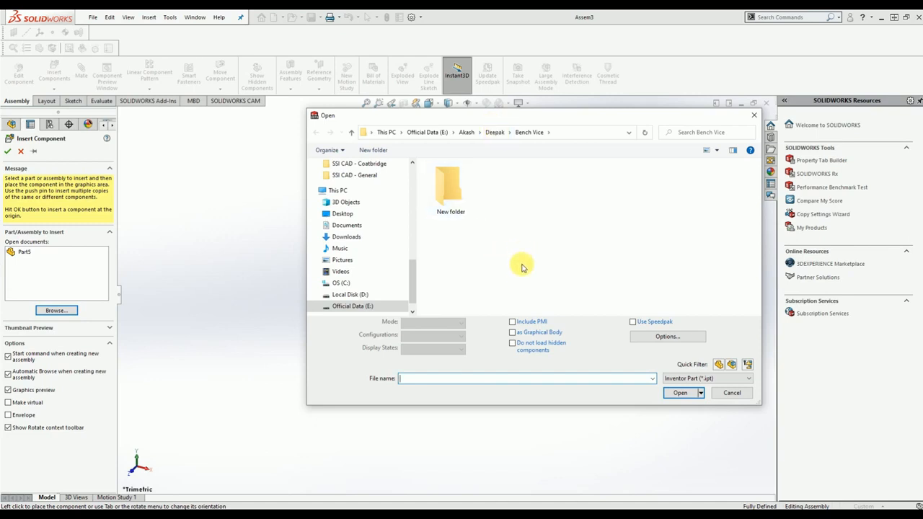
click(720, 365)
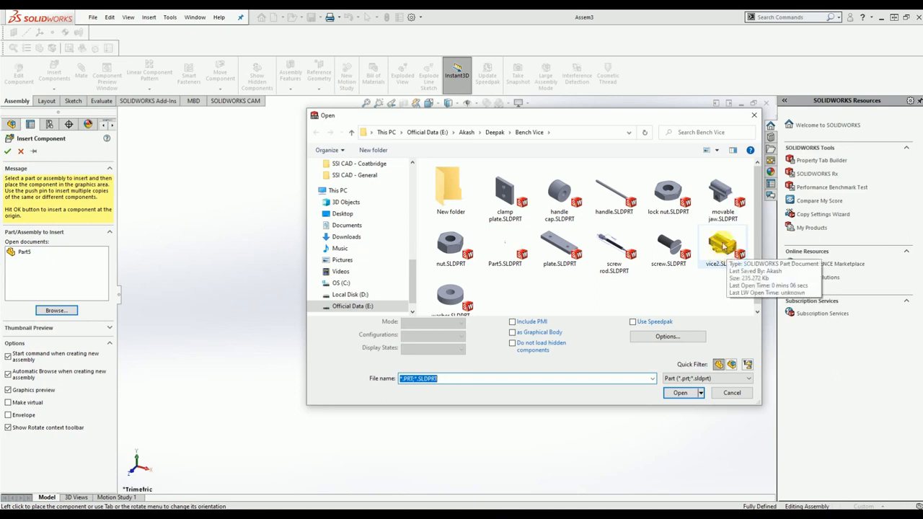
click(724, 247)
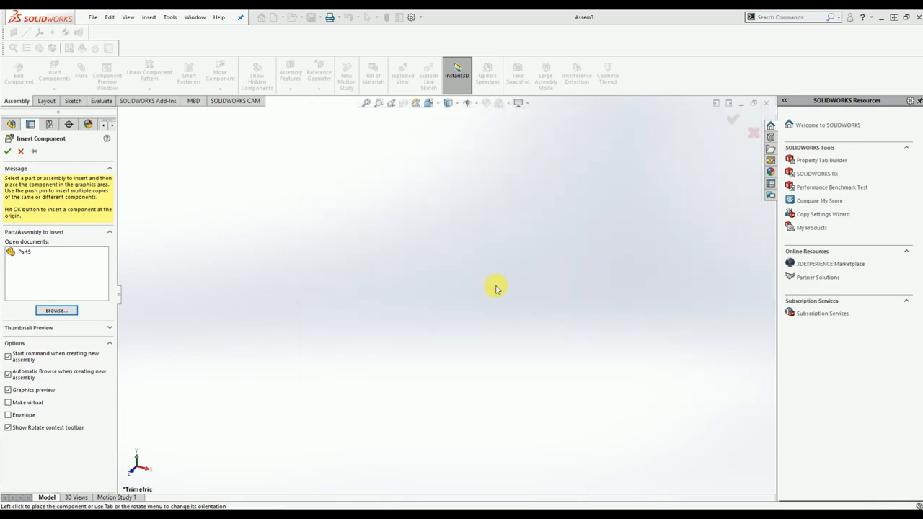
click(409, 313)
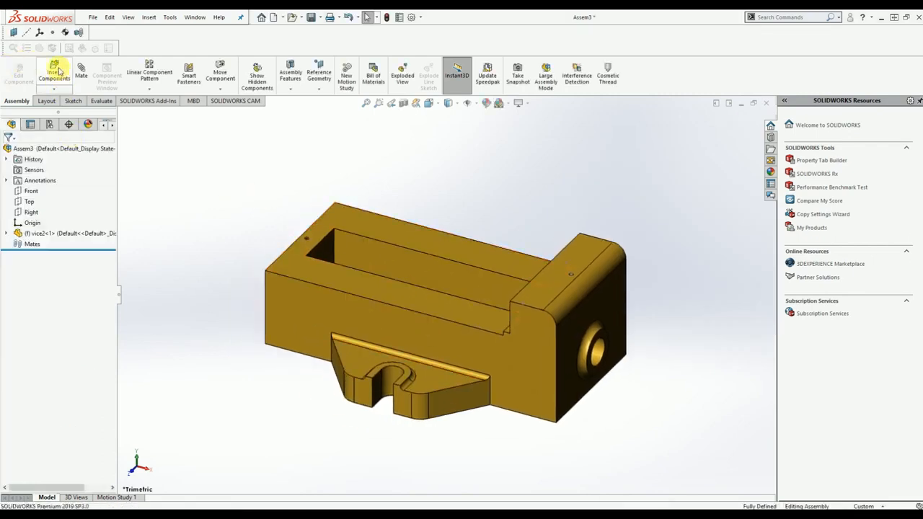
Load all the parts in the Bench Vice folder except vice2.SLDPRT for insertion into the assembly, filtering the files to parts
click(57, 70)
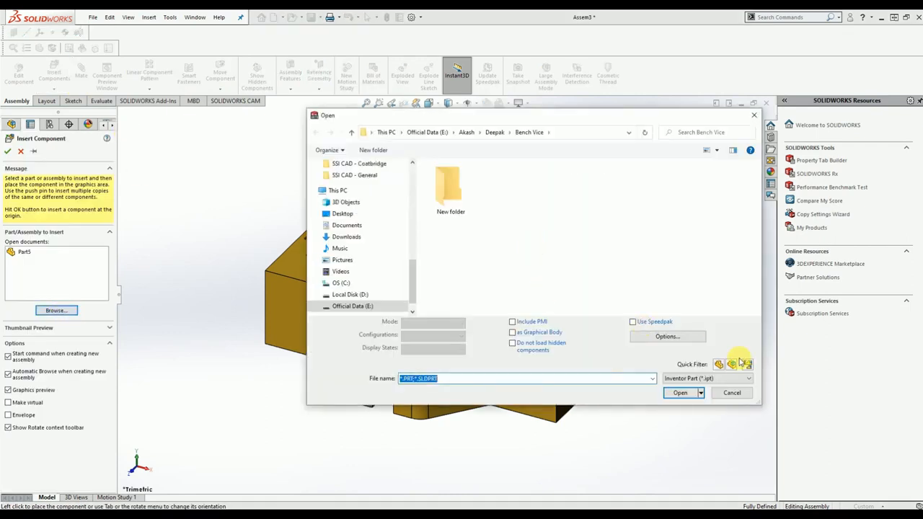
click(719, 367)
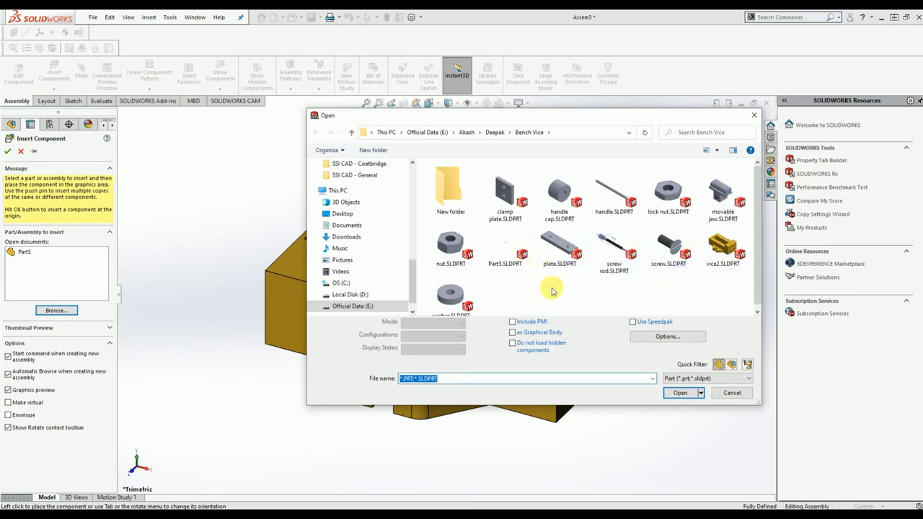
click(502, 296)
key(ctrl+a)
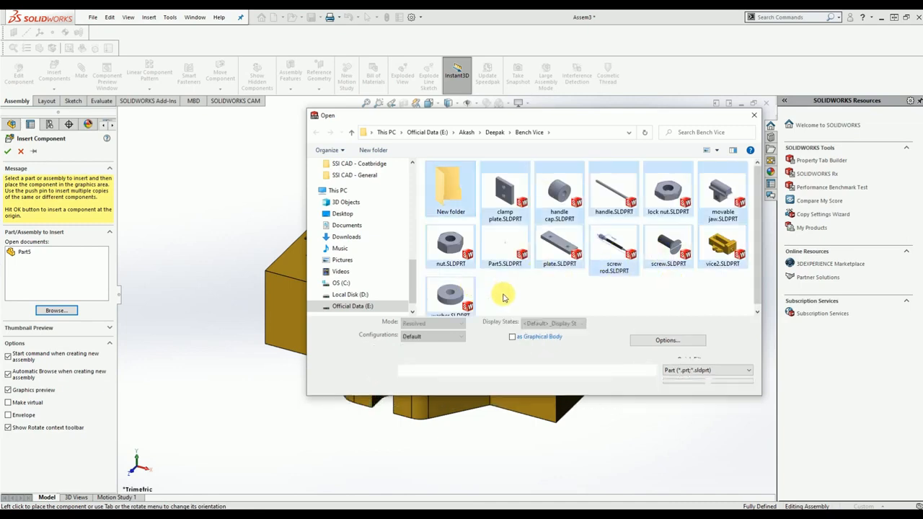
ctrl+click(472, 195)
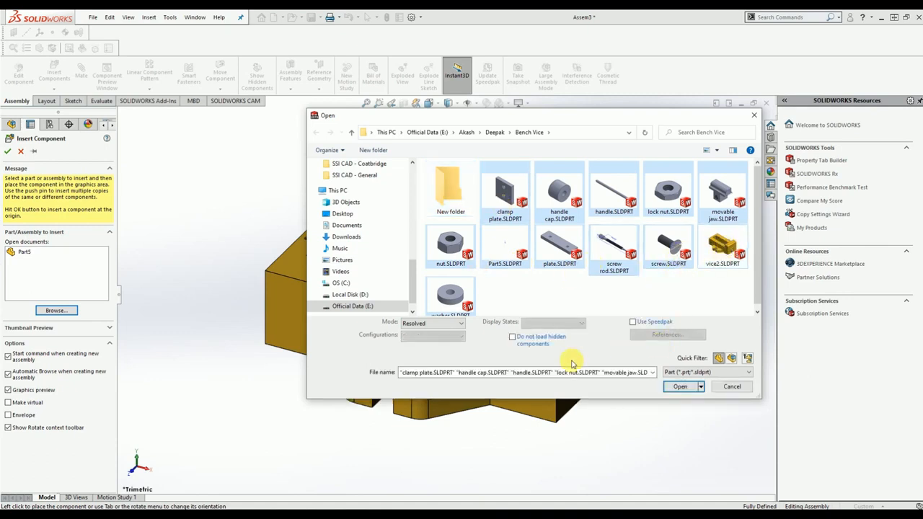
click(680, 387)
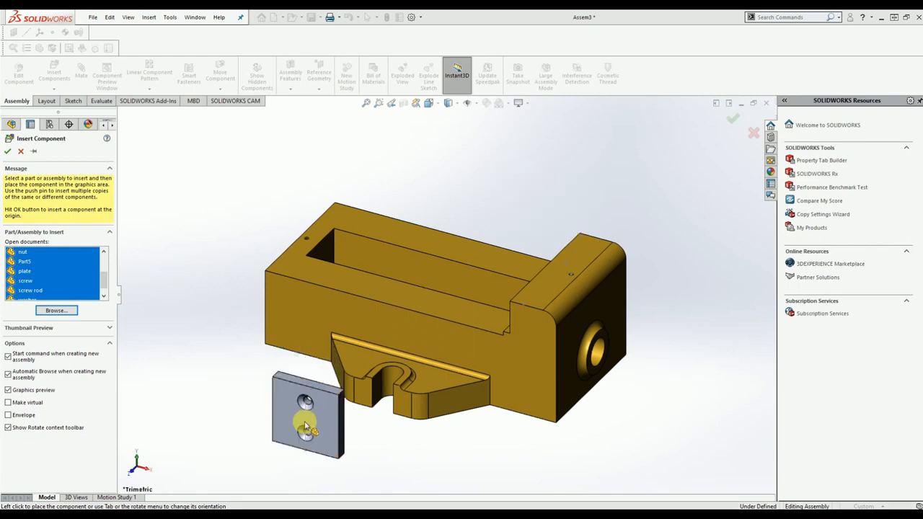
Place the clamp plate, handle, handle cap, lock nut, movable jaw and nut in free space around the vice body
click(290, 467)
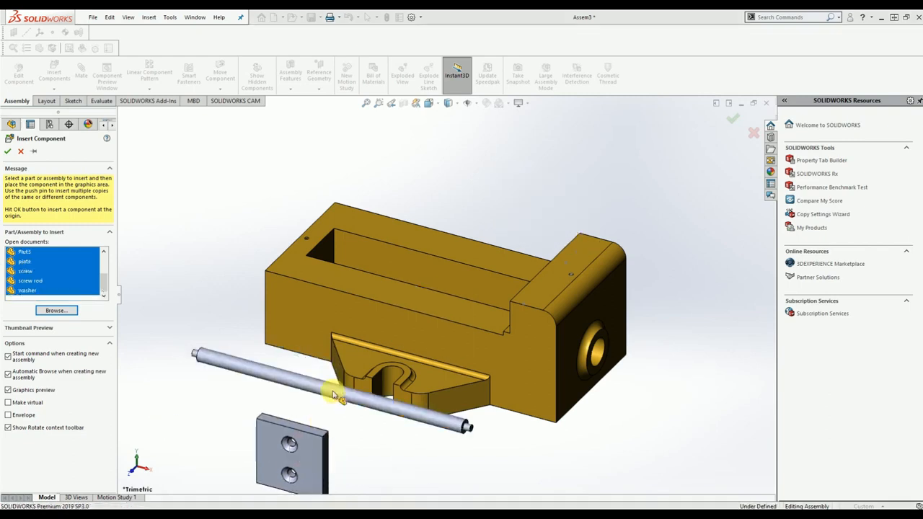
click(717, 450)
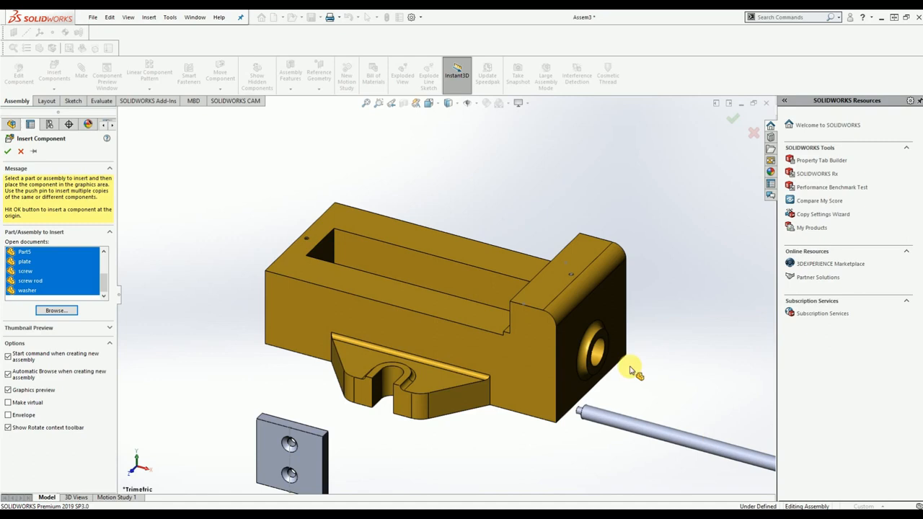
click(707, 192)
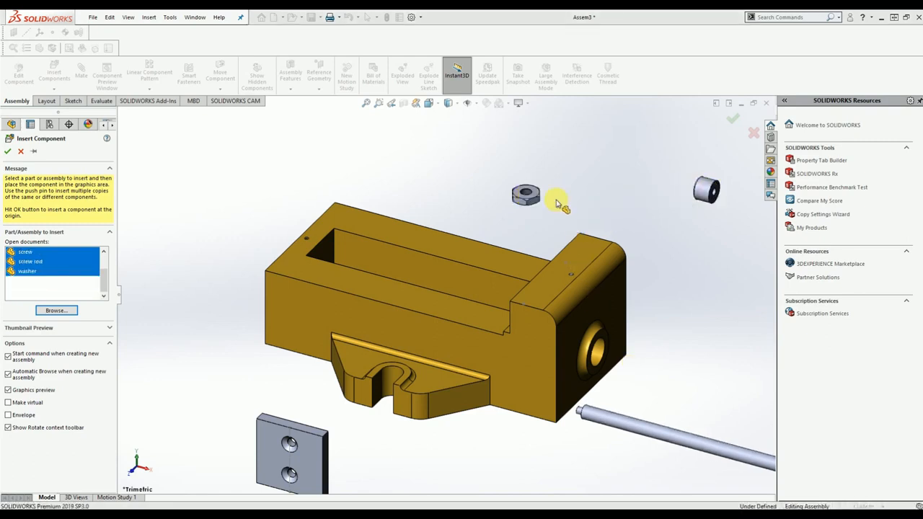
click(211, 203)
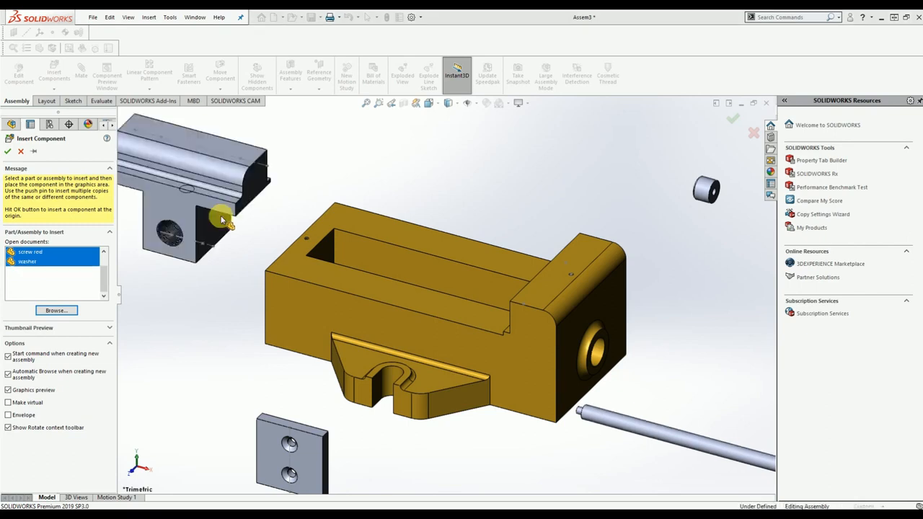
scroll(361, 188, up, 3)
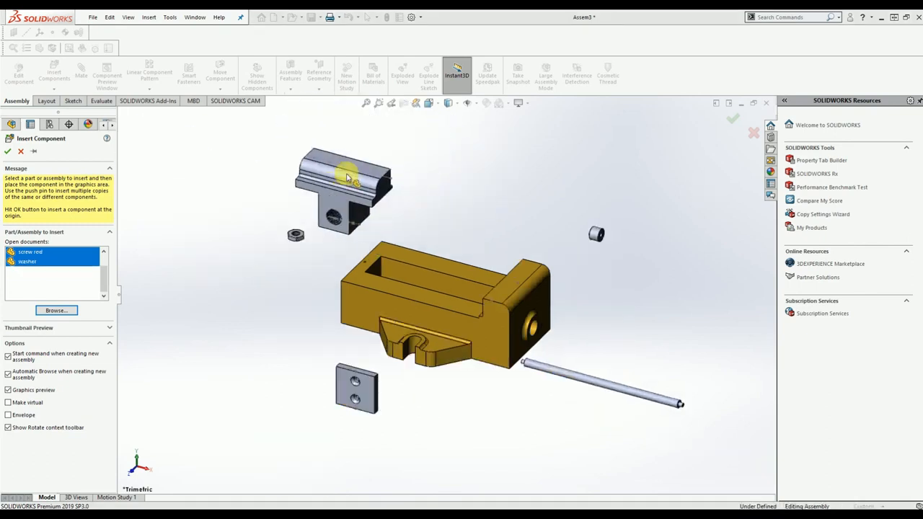
click(346, 153)
click(305, 272)
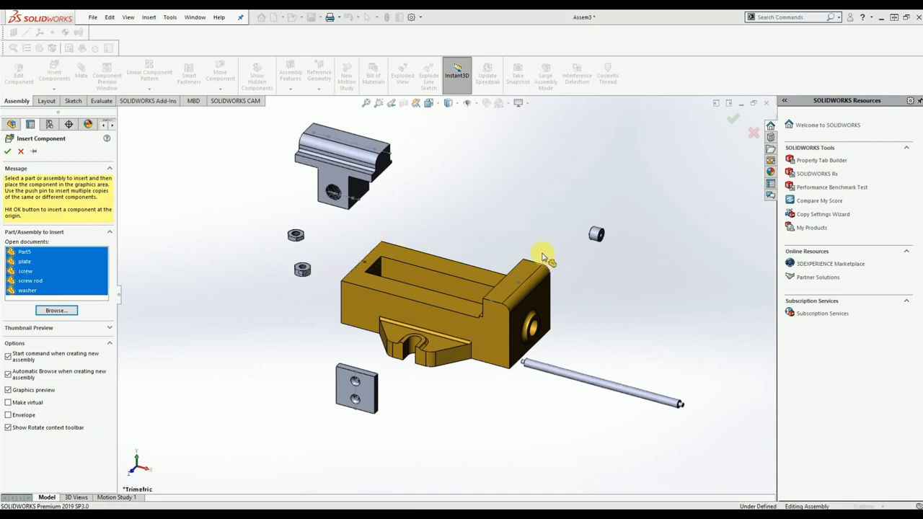
Place Part5, the plate, screw, screw rod and washer in free space around the vice body
click(648, 297)
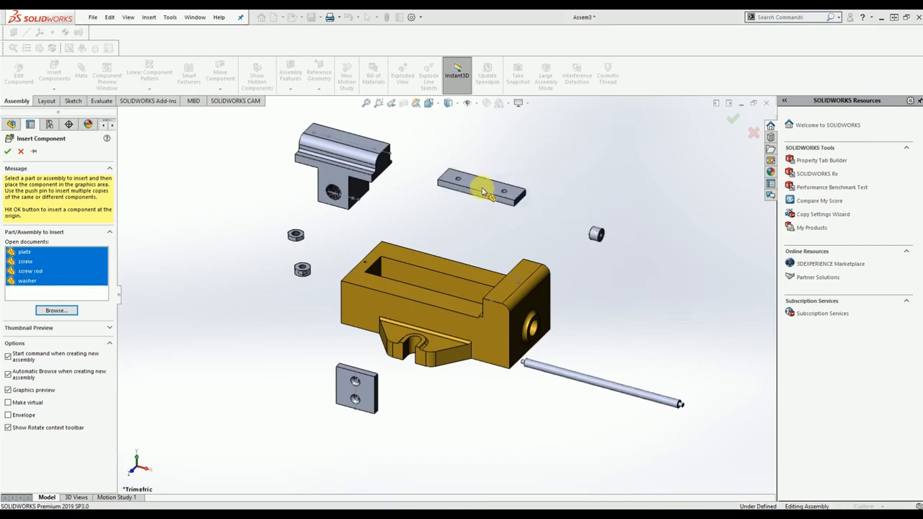
click(541, 186)
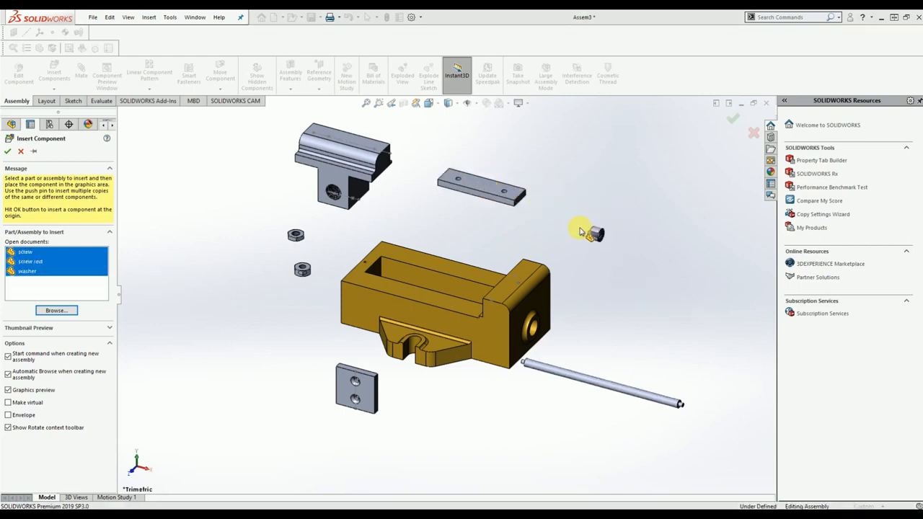
click(570, 189)
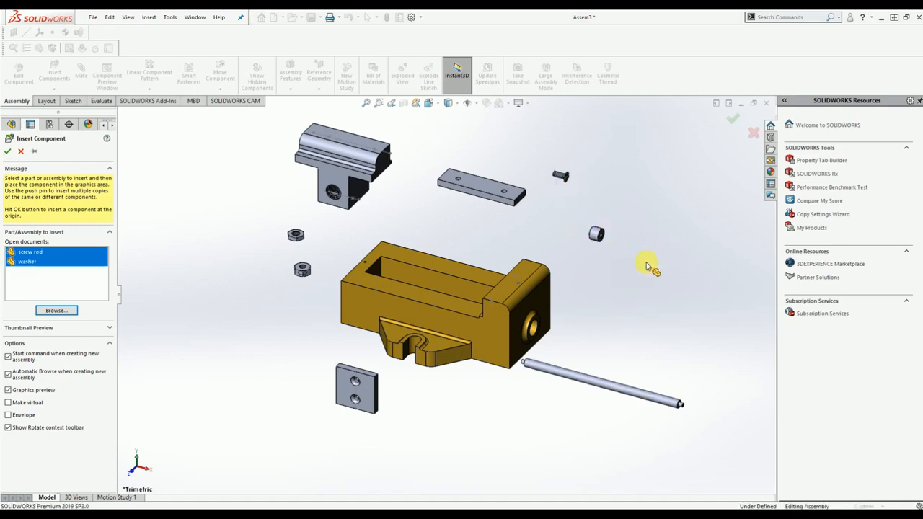
click(675, 284)
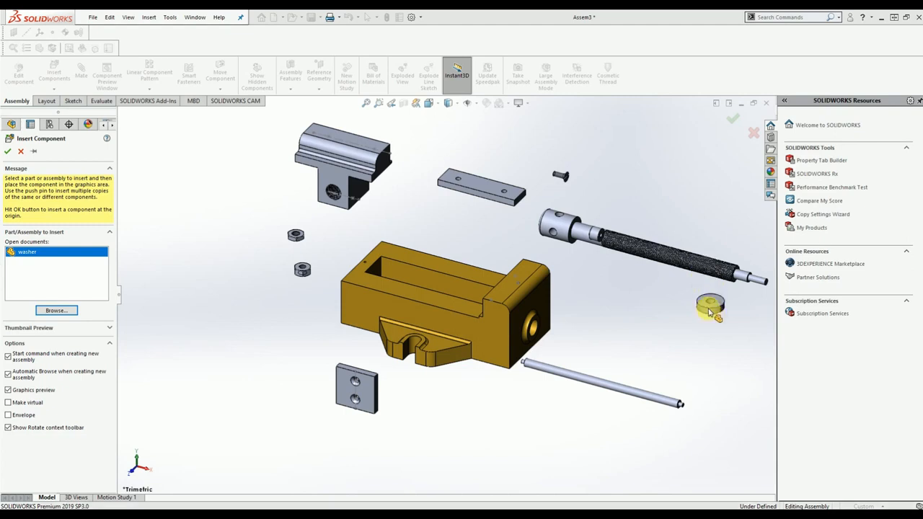
click(690, 335)
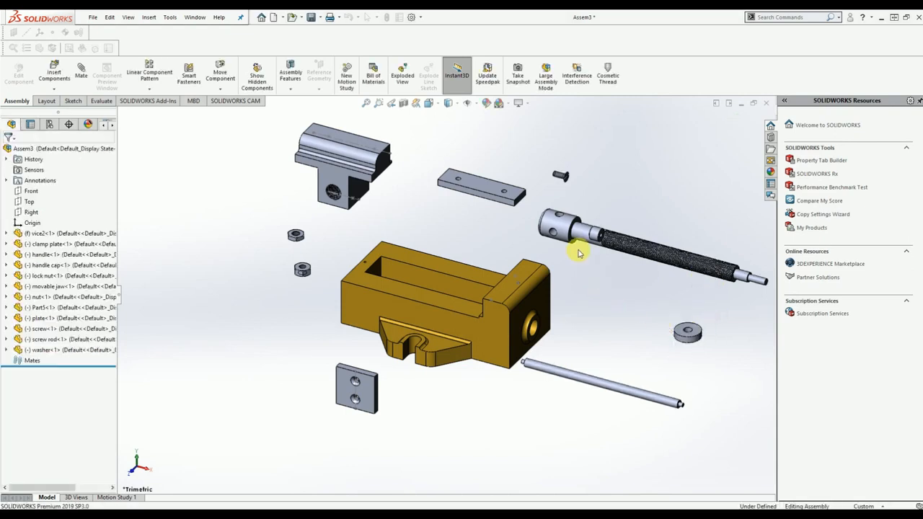
Move the washer beside the two nuts and shift the movable jaw and plate away from the screw rod
drag(686, 337, 229, 274)
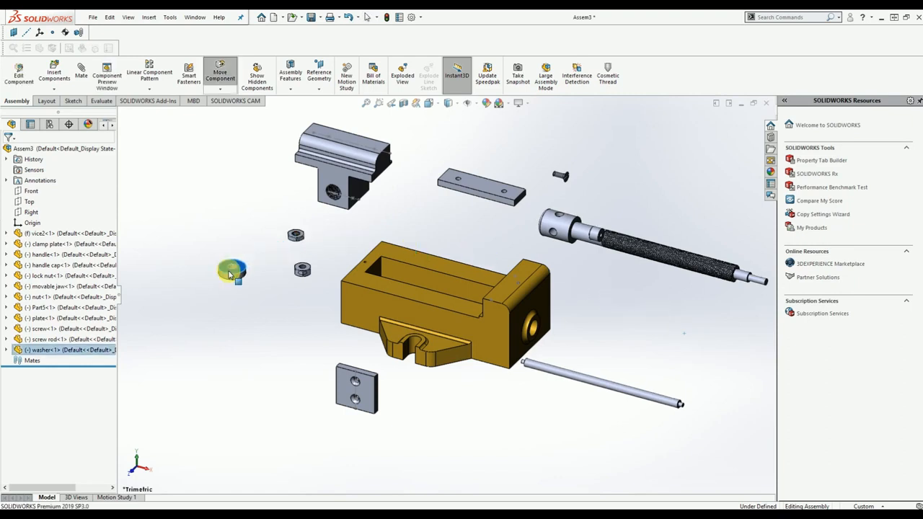
drag(377, 174, 238, 197)
drag(478, 181, 420, 173)
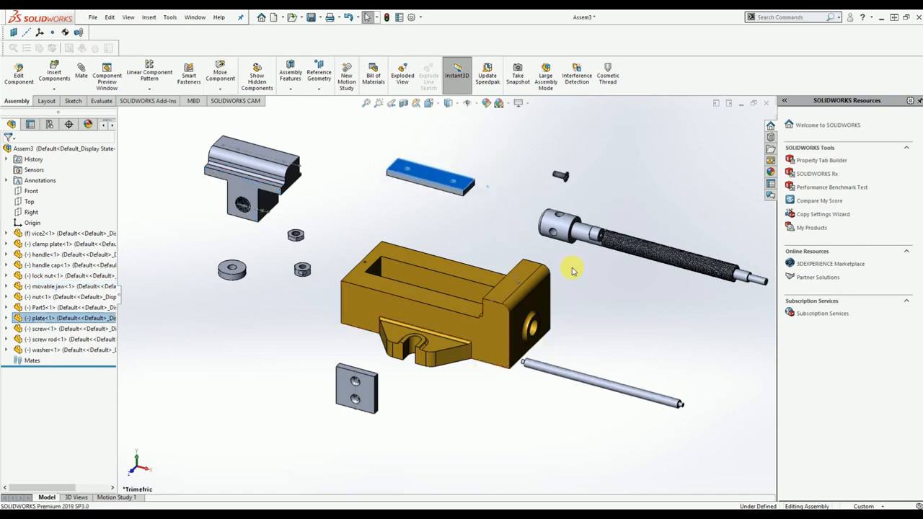
Rotate the screw rod end for end so its head faces away from the vice body, and turn the handle crosswise
click(220, 88)
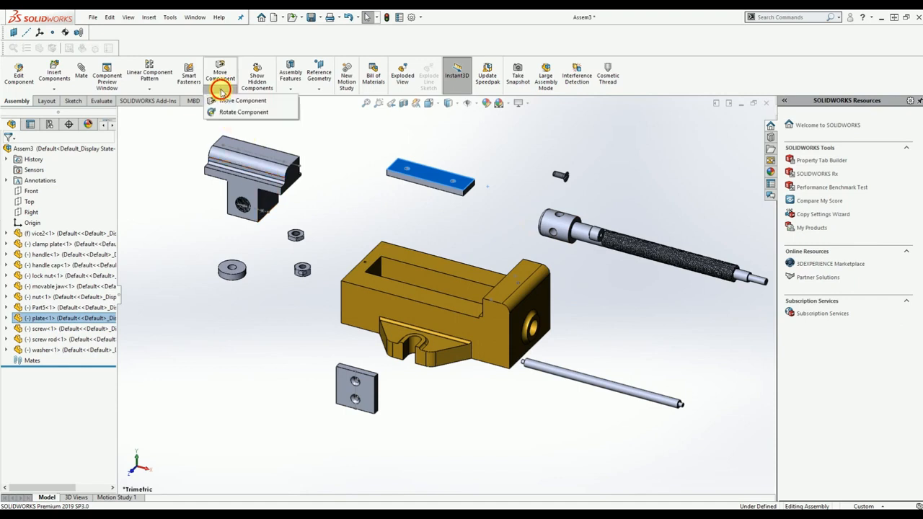
click(238, 114)
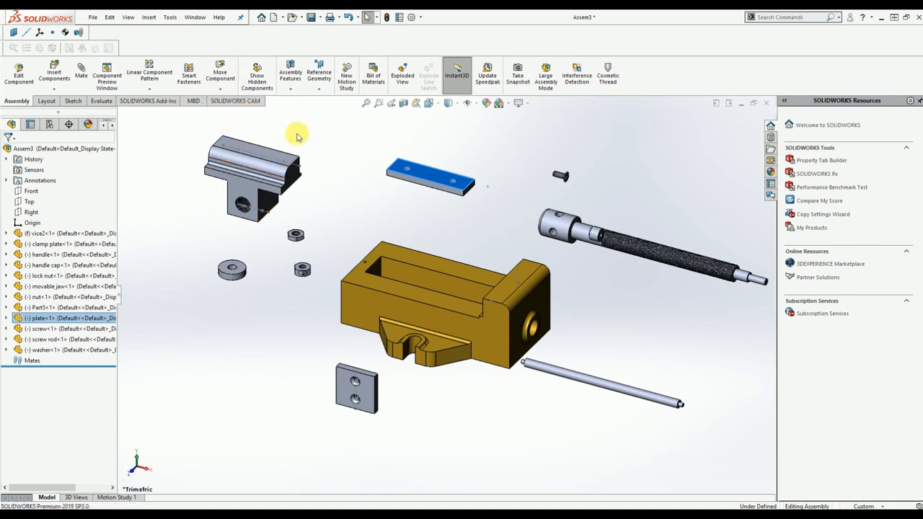
drag(557, 217, 762, 321)
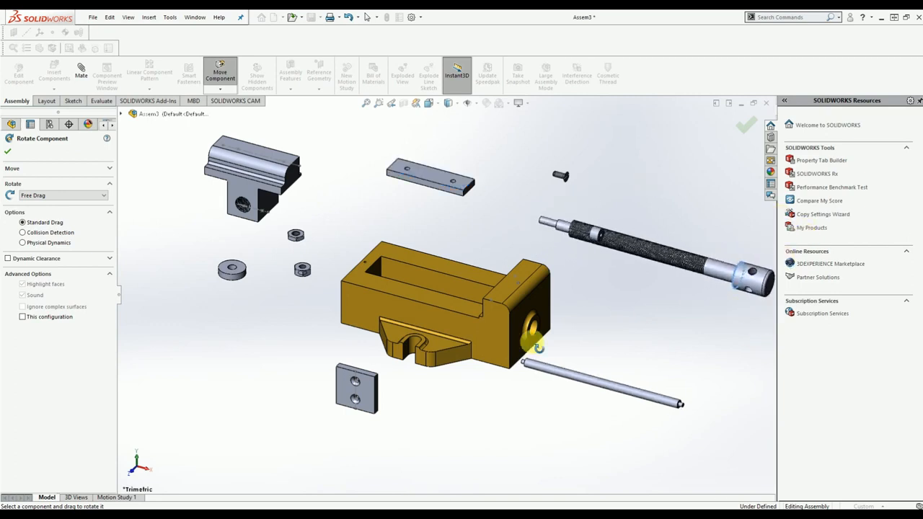
drag(605, 387, 705, 391)
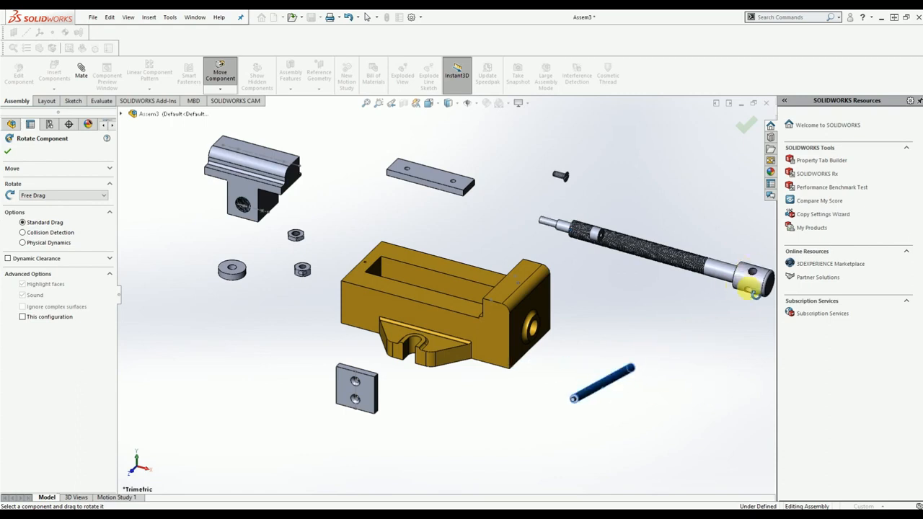
Rotate the movable jaw, clamp plate, plate, screw, nuts and washer with free drag to orient them for mating
click(353, 415)
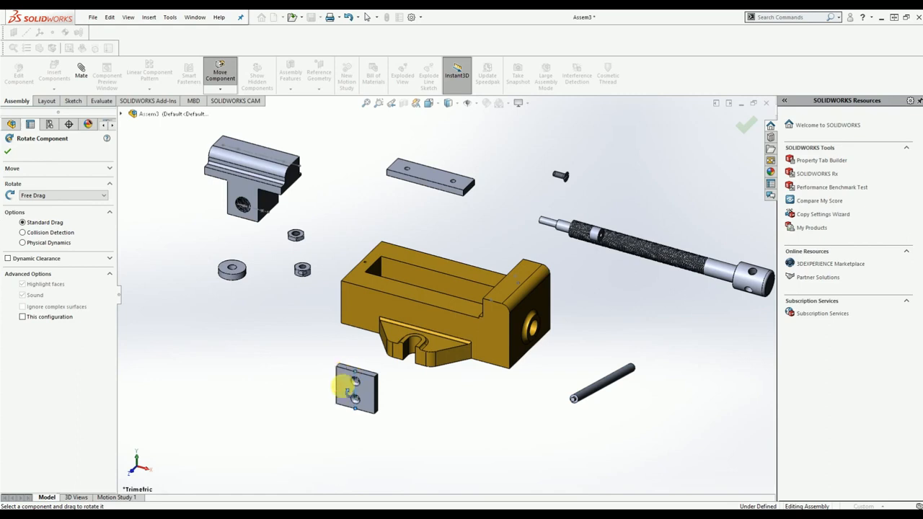
drag(248, 182, 175, 185)
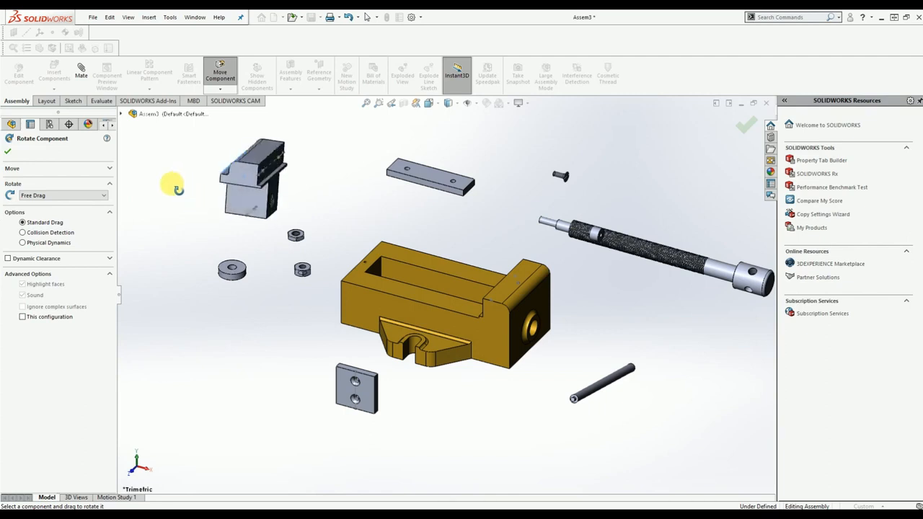
drag(340, 383, 122, 394)
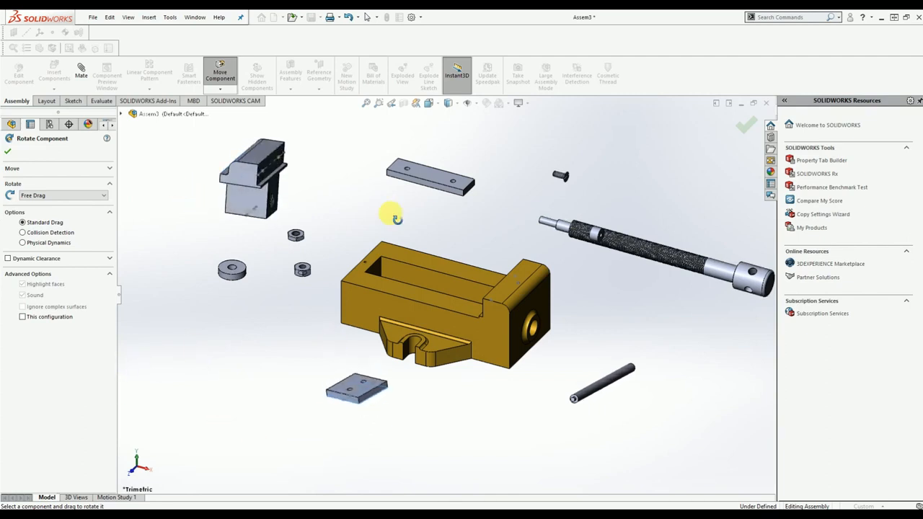
drag(441, 181, 510, 322)
drag(565, 180, 386, 167)
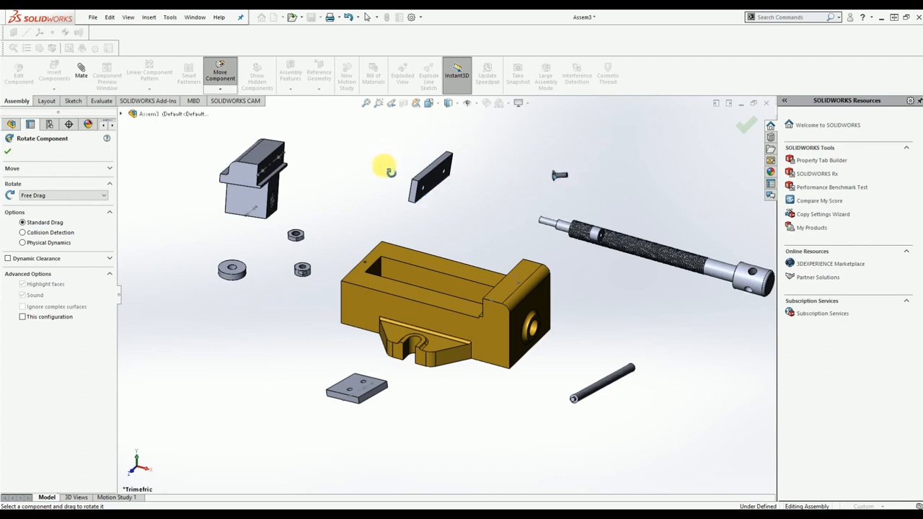
key(Escape)
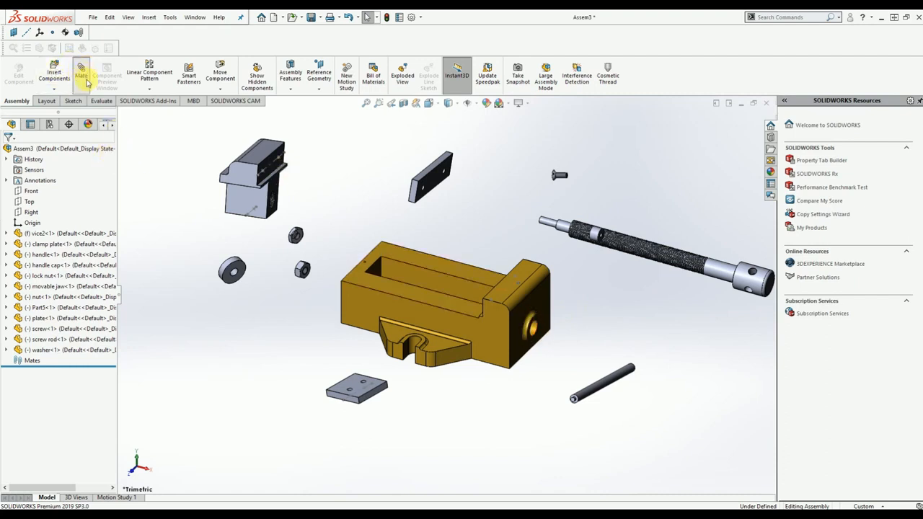
Start the Mate command and examine the available standard, advanced and mechanical mate types
click(81, 76)
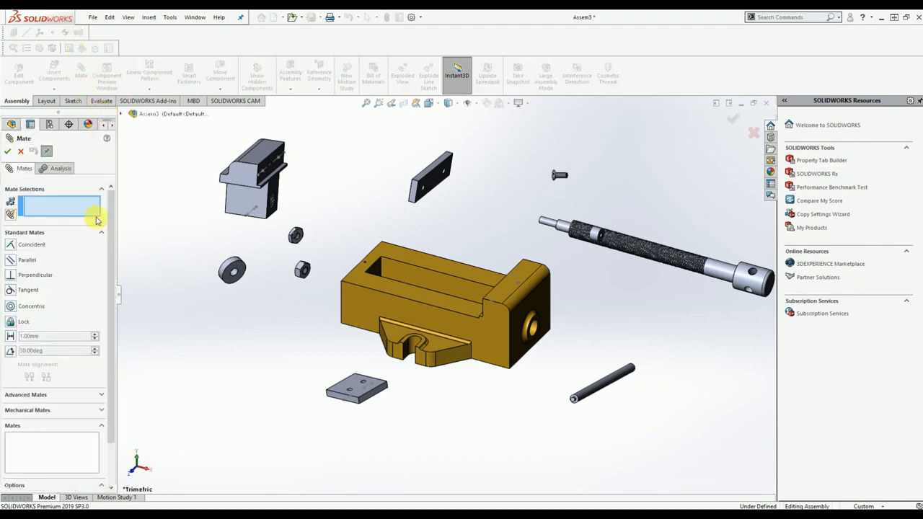
click(43, 233)
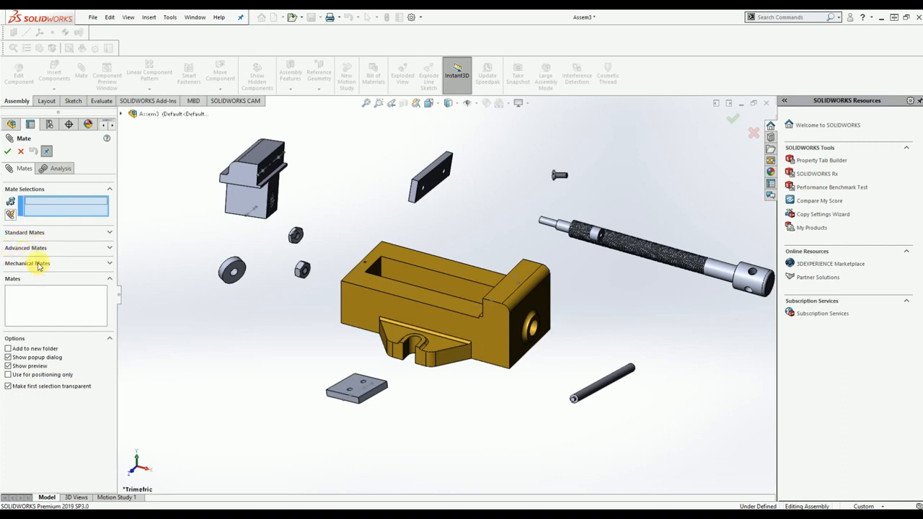
click(42, 234)
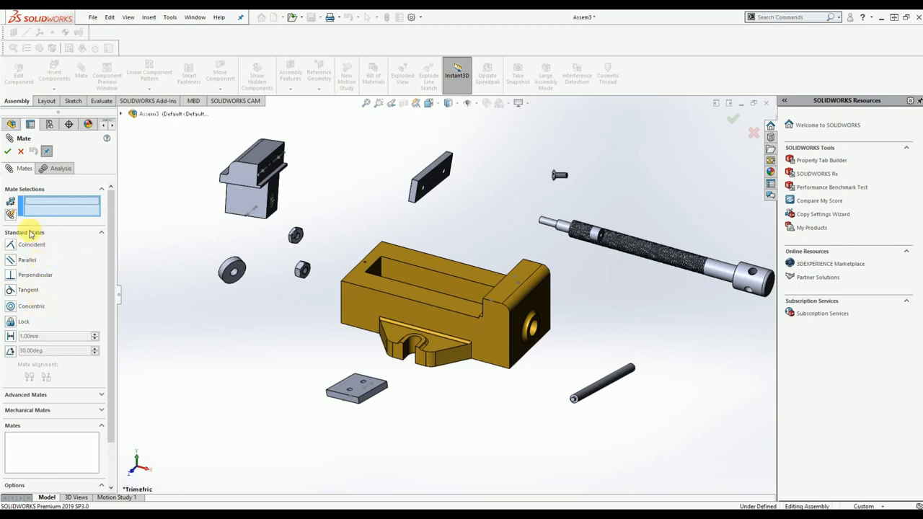
click(38, 236)
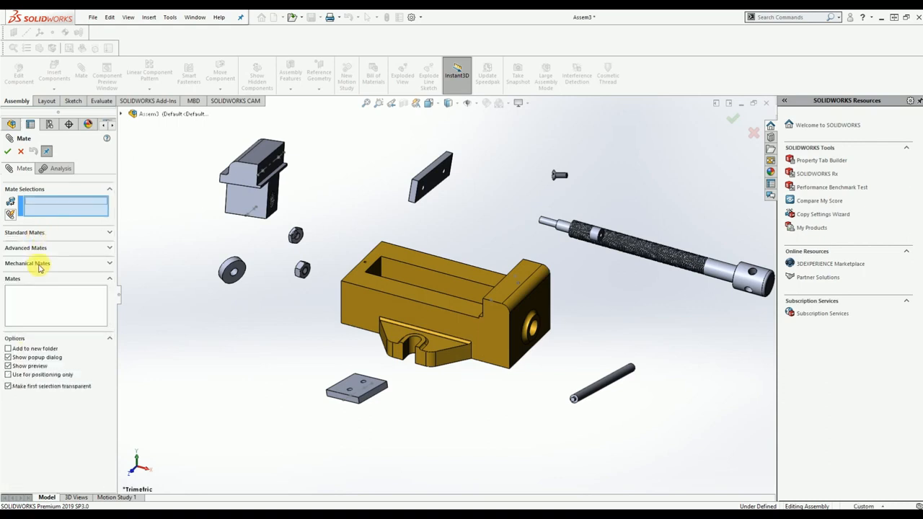
click(38, 245)
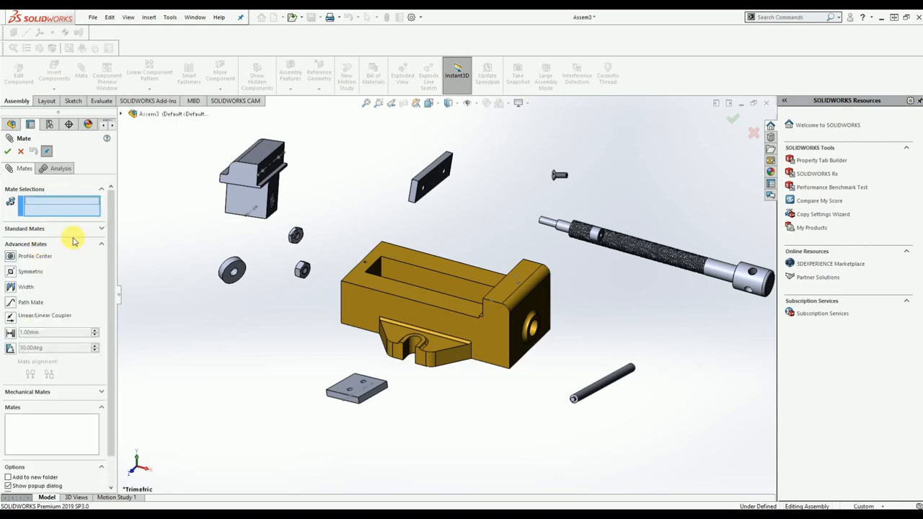
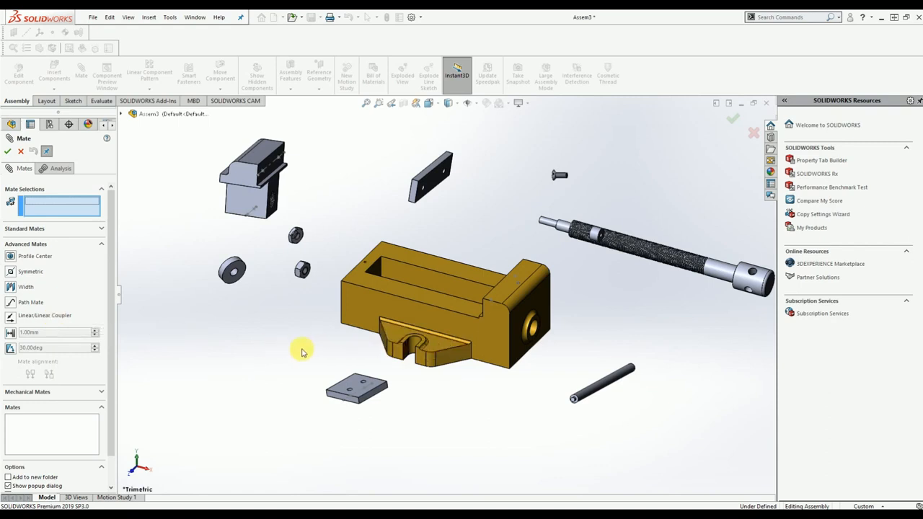
click(48, 243)
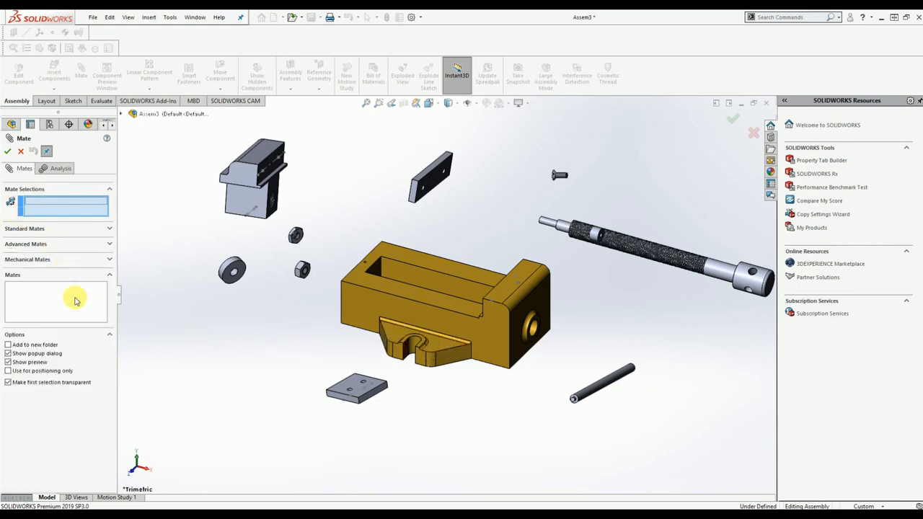
click(47, 261)
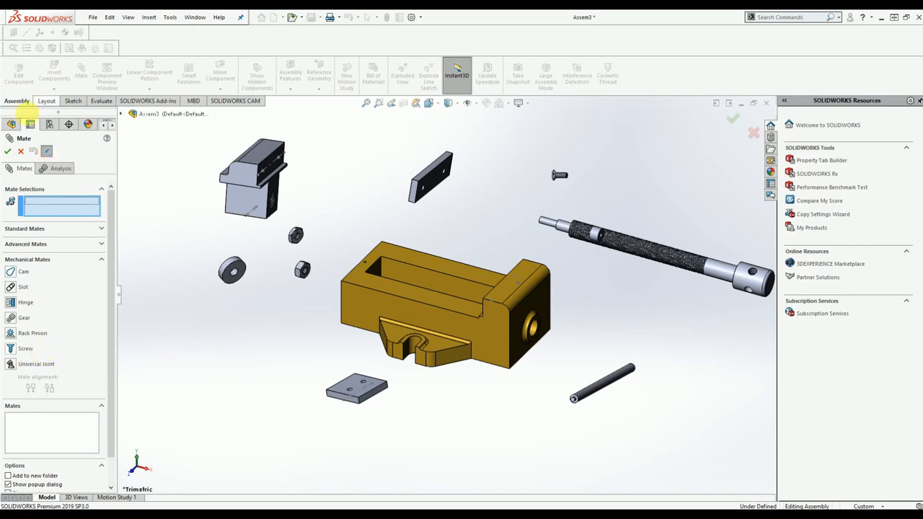
Mate the screw rod's cylindrical threaded face concentric with the round hole in the end of the vice body
click(35, 231)
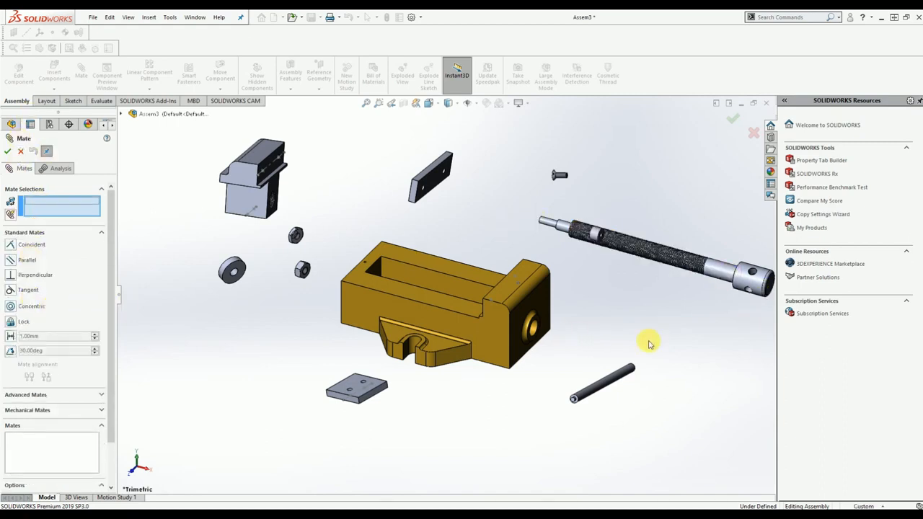
click(718, 267)
scroll(534, 337, down, 3)
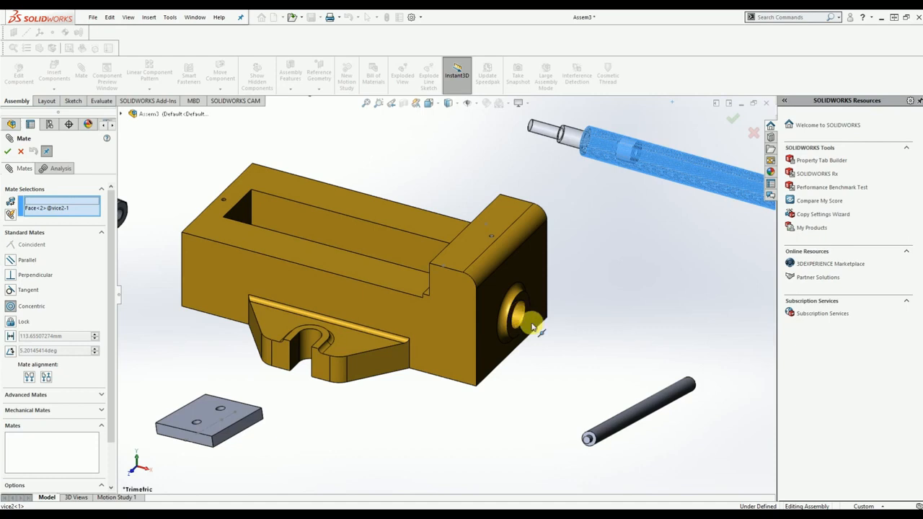
click(526, 318)
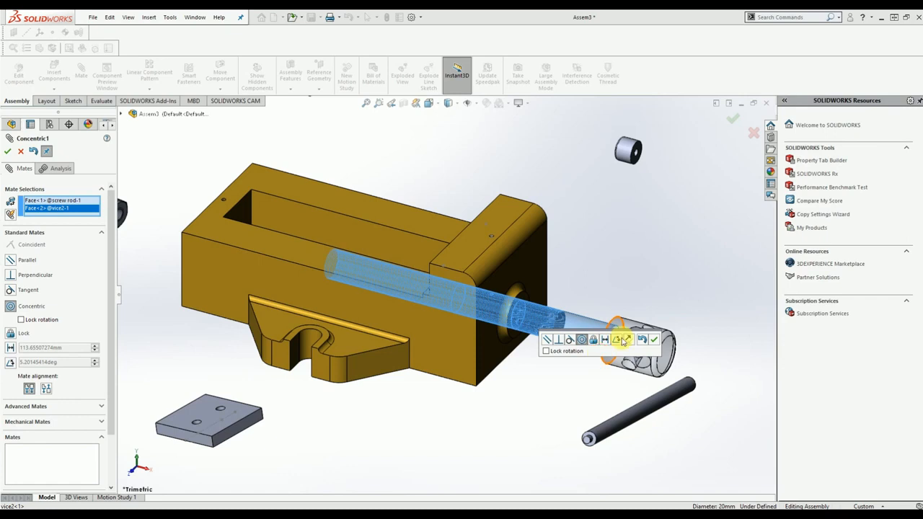
drag(626, 334, 664, 207)
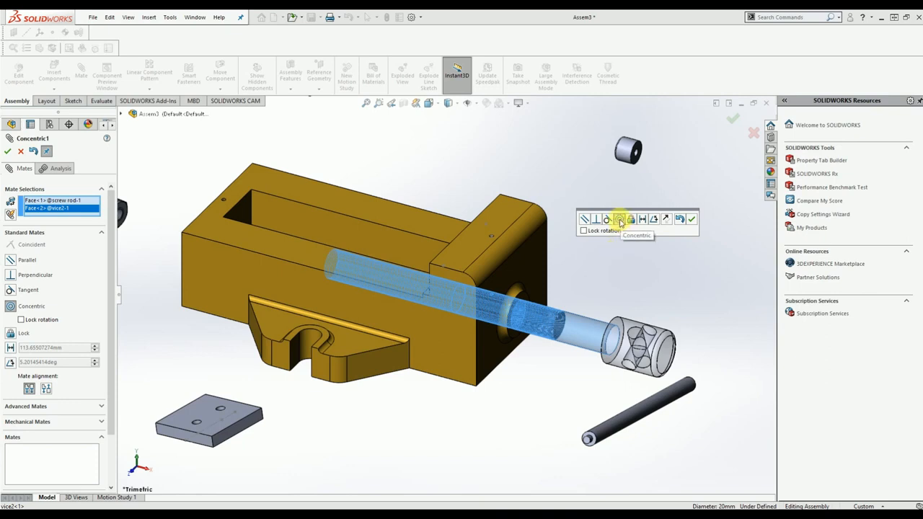
click(10, 155)
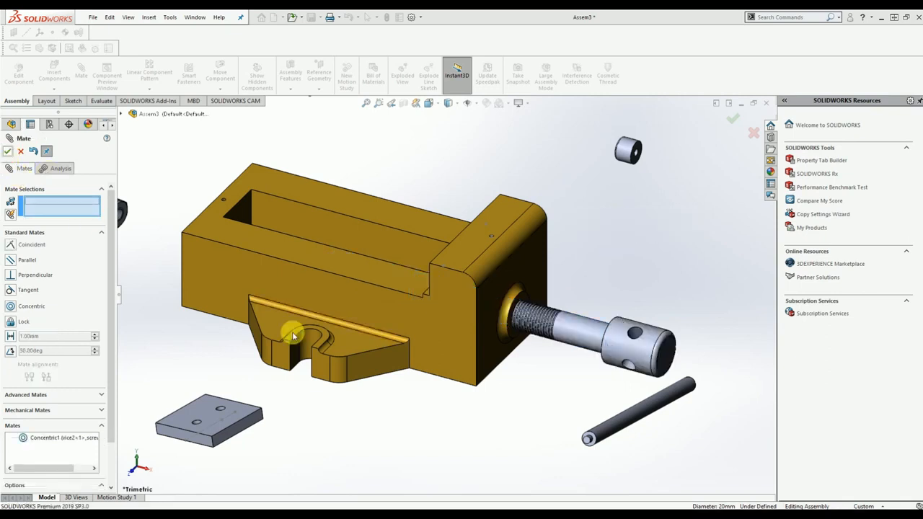
Slide the screw rod into the vice body and mate its head's inner face coincident with the boss face around the hole
drag(576, 301, 559, 311)
scroll(552, 315, up, 3)
scroll(543, 315, down, 5)
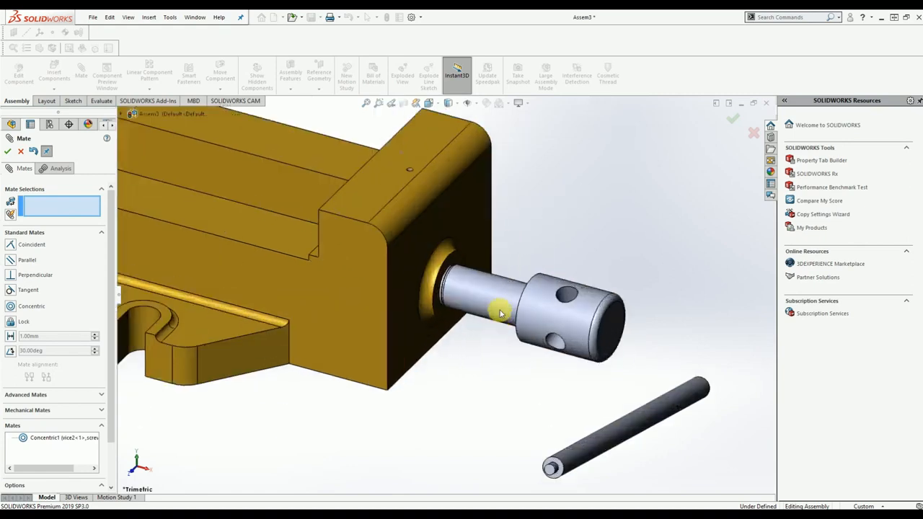
click(423, 207)
click(659, 287)
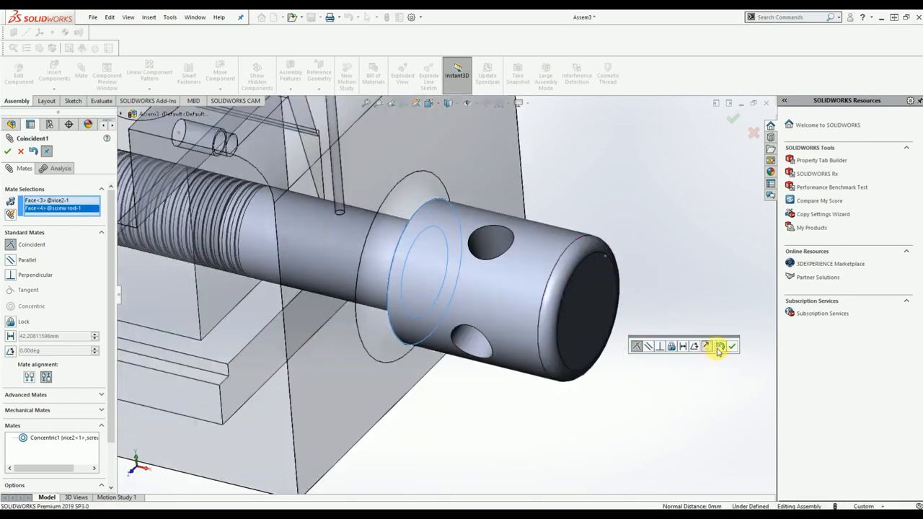
click(733, 350)
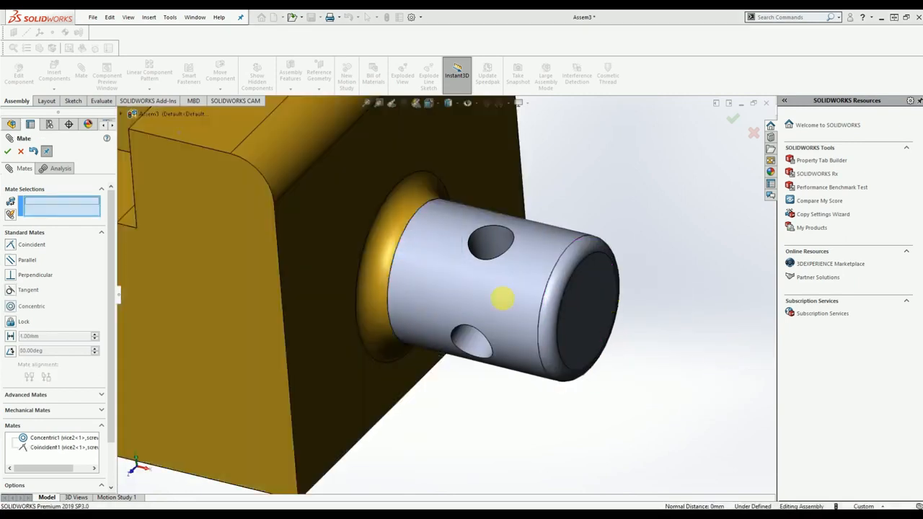
Turn the screw rod to bring a cross hole sideways and mate the handle concentric with that hole
drag(548, 334, 583, 315)
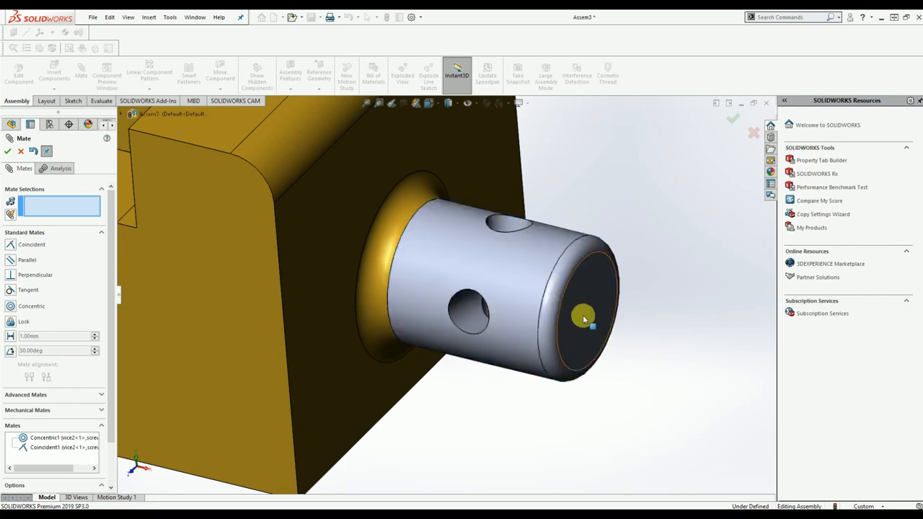
scroll(453, 310, up, 3)
click(453, 310)
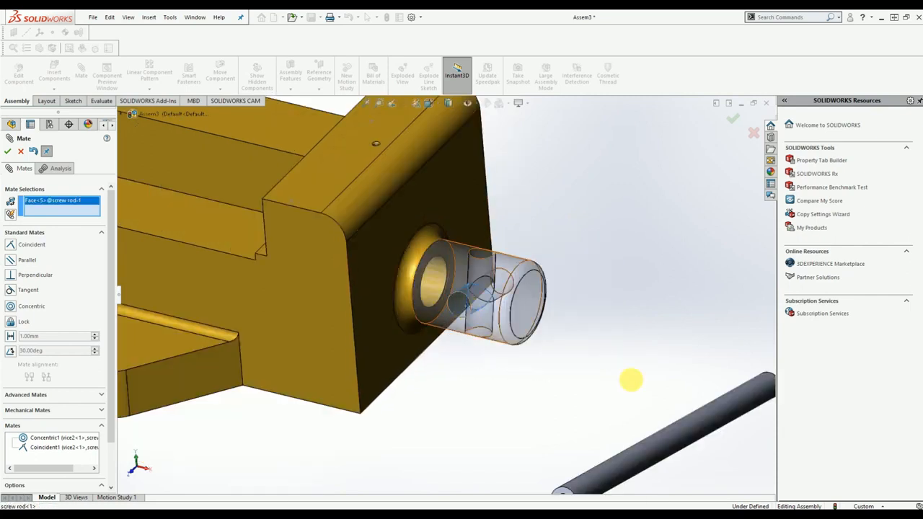
click(683, 432)
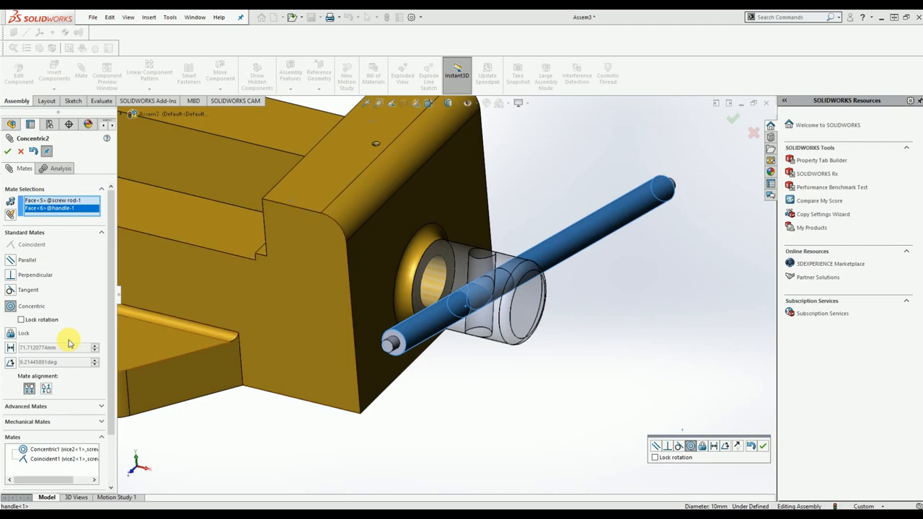
click(8, 151)
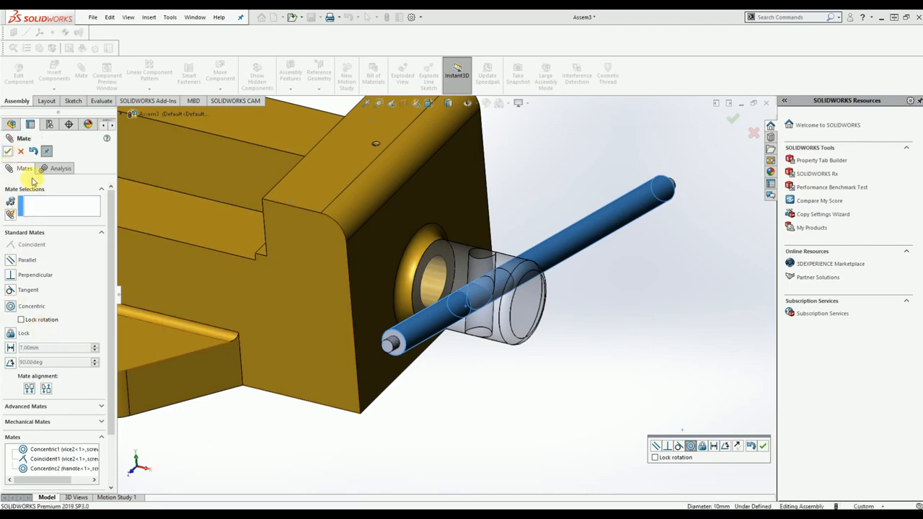
Slide the handle lengthwise through the screw rod head so it sticks out on both sides
middle_drag(474, 371, 460, 405)
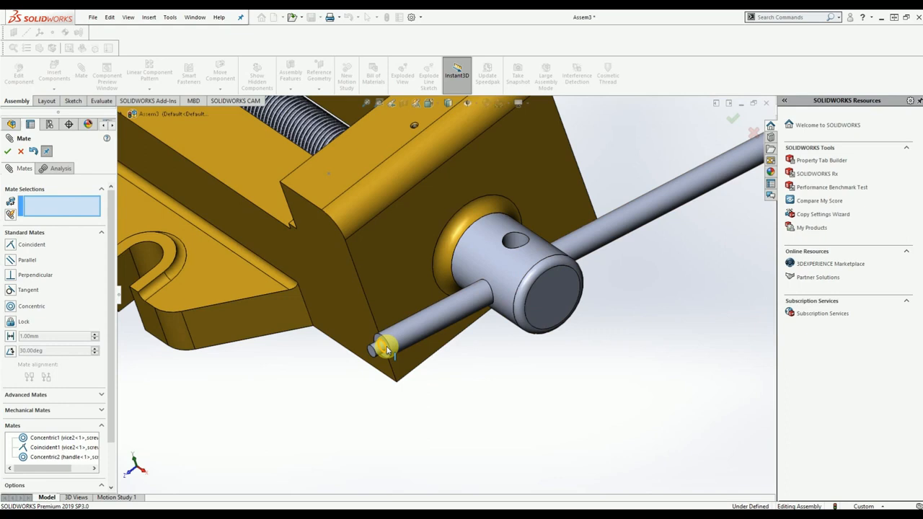
click(361, 348)
drag(361, 349, 354, 396)
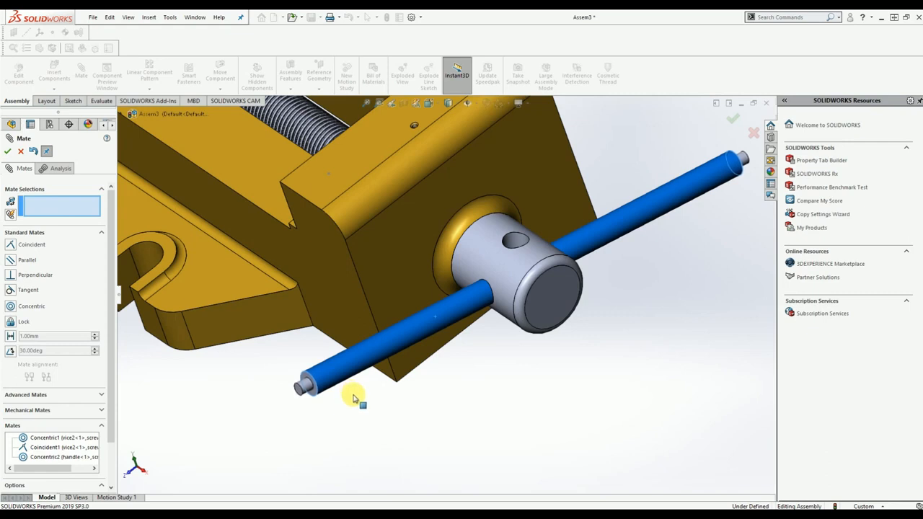
drag(354, 398, 353, 399)
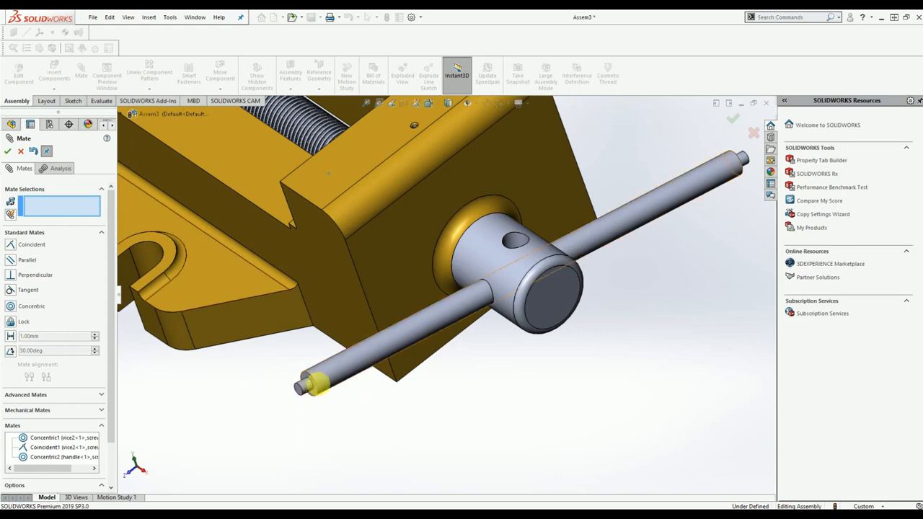
Add a 100 mm distance mate between the handle's end shoulder face and the screw rod head's cylindrical face
click(306, 378)
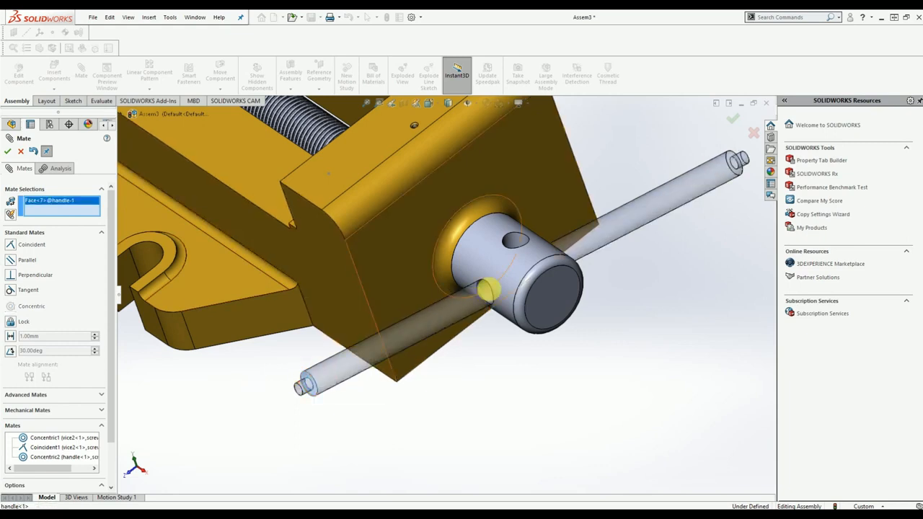
click(496, 288)
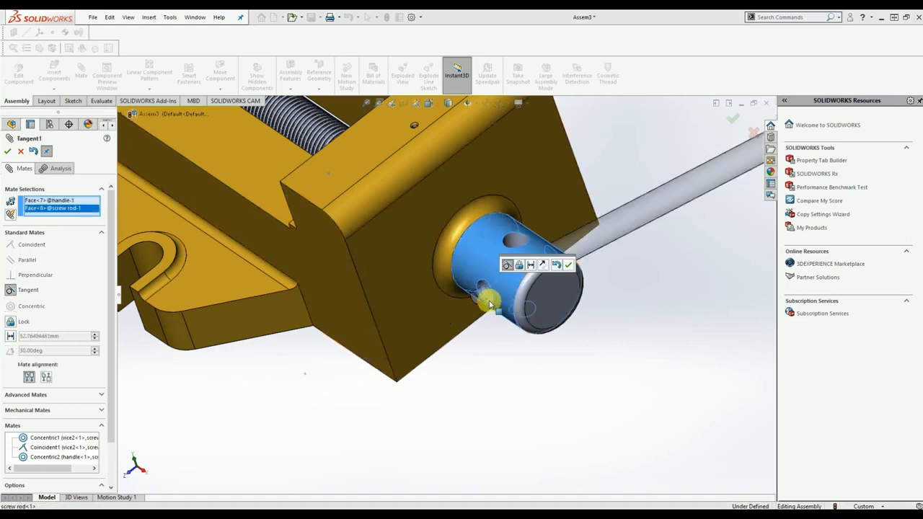
click(11, 337)
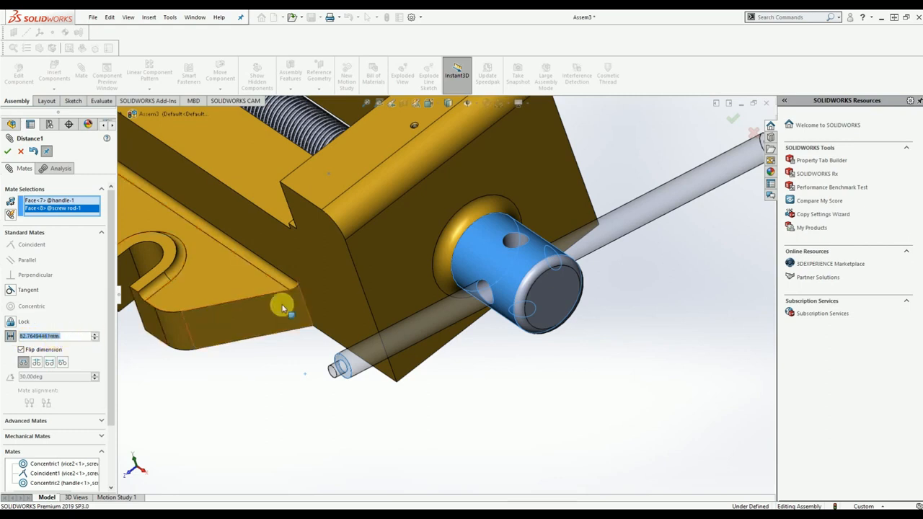
scroll(546, 352, up, 3)
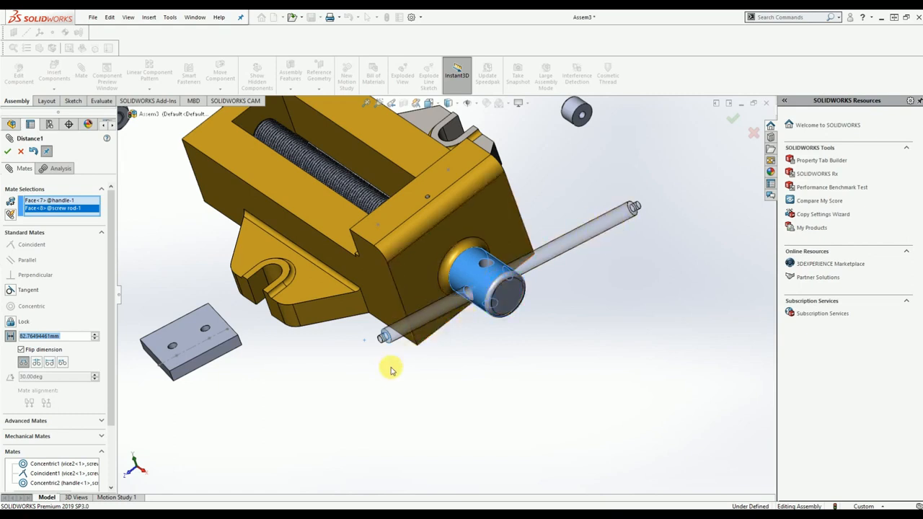
text(100)
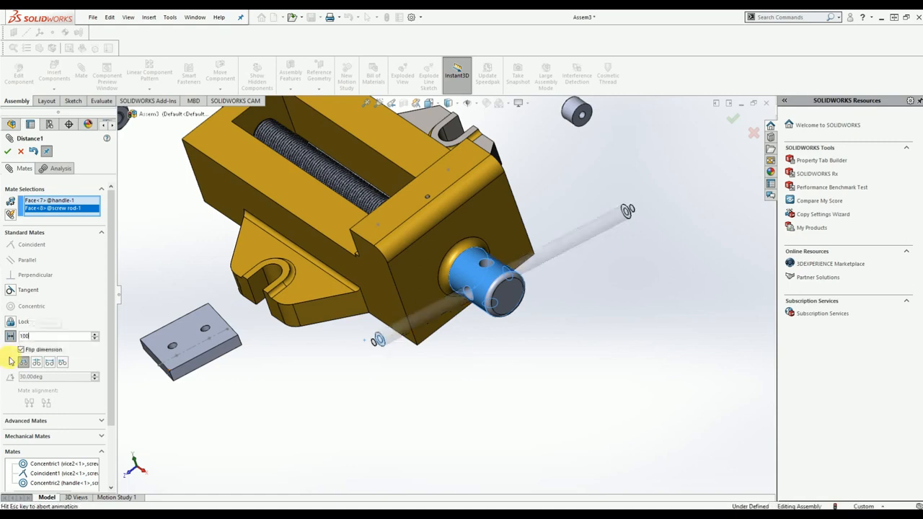
key(Return)
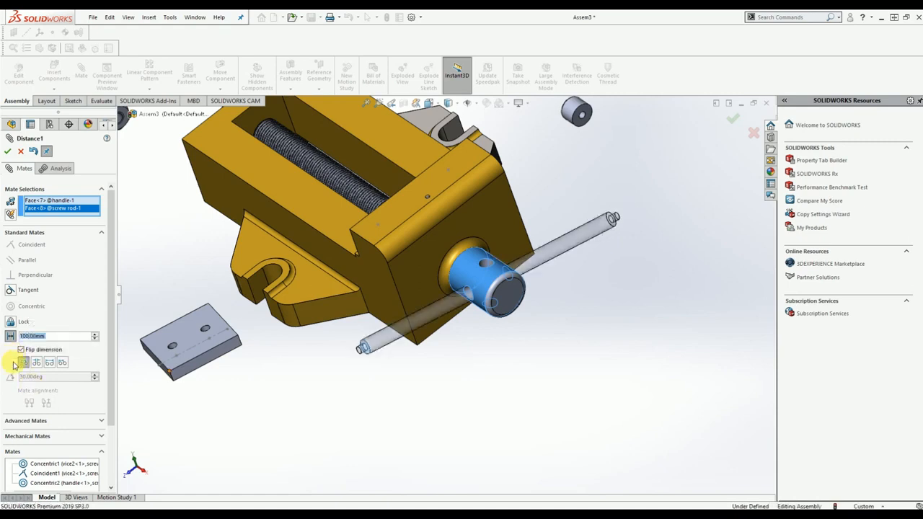
click(7, 151)
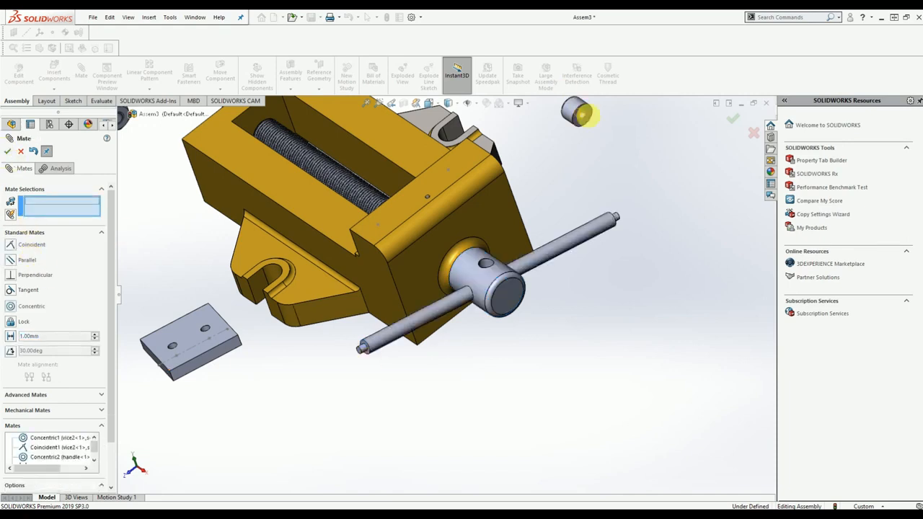
Mate the handle cap's hole concentric with the small pin at the handle's far end, flipping the alignment so the hole faces the handle
scroll(585, 124, up, 3)
scroll(507, 326, down, 8)
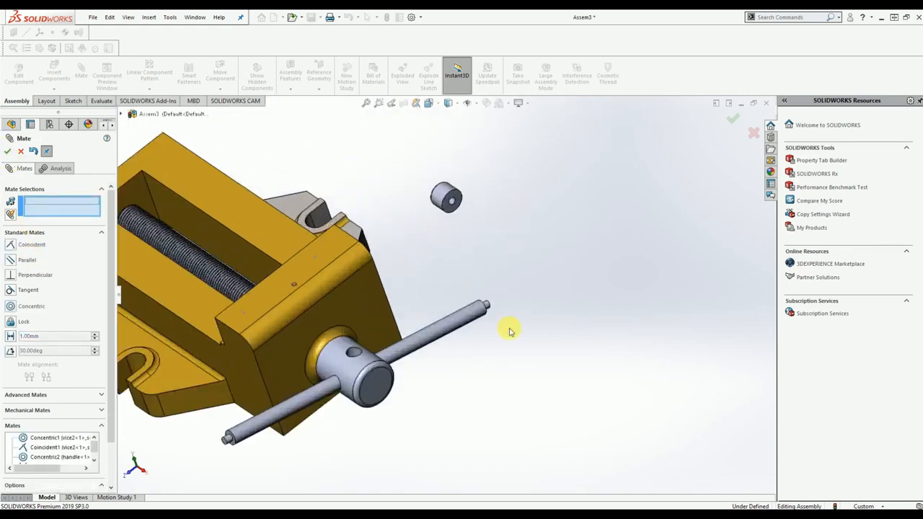
scroll(479, 298, down, 3)
click(479, 285)
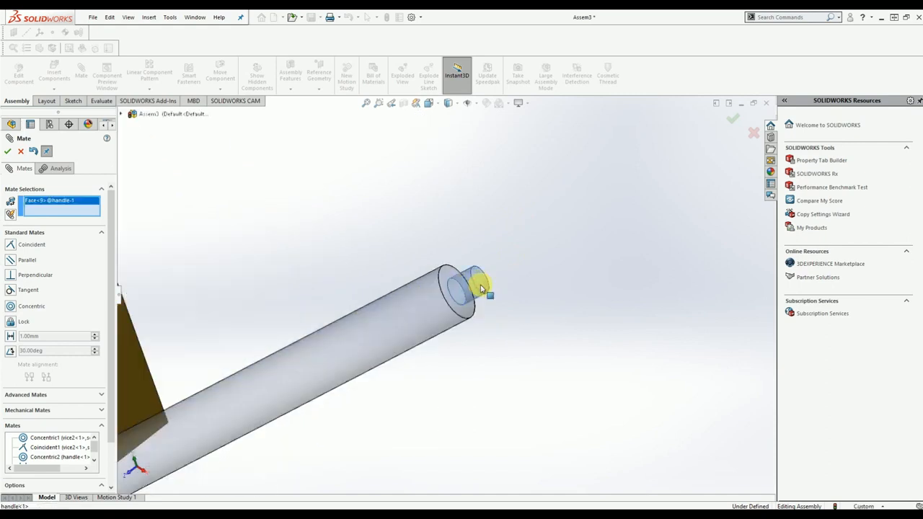
scroll(477, 282, up, 4)
scroll(417, 172, down, 2)
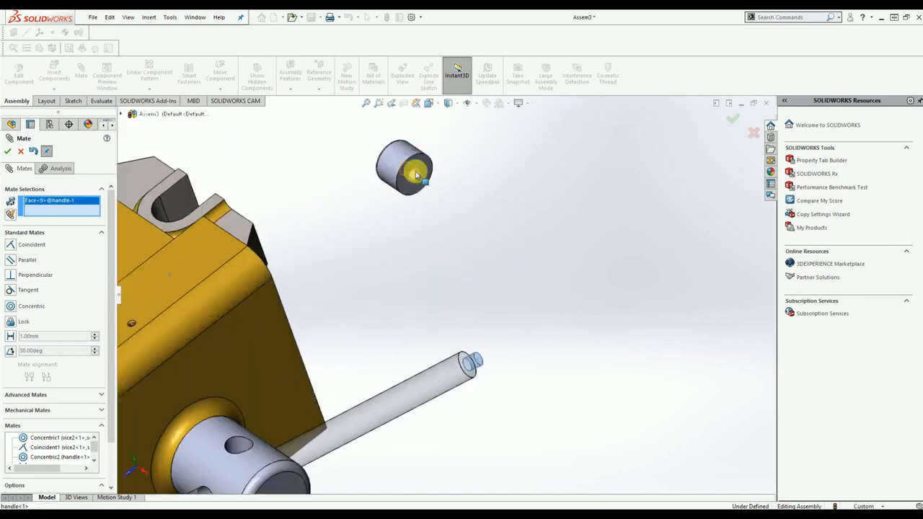
click(416, 174)
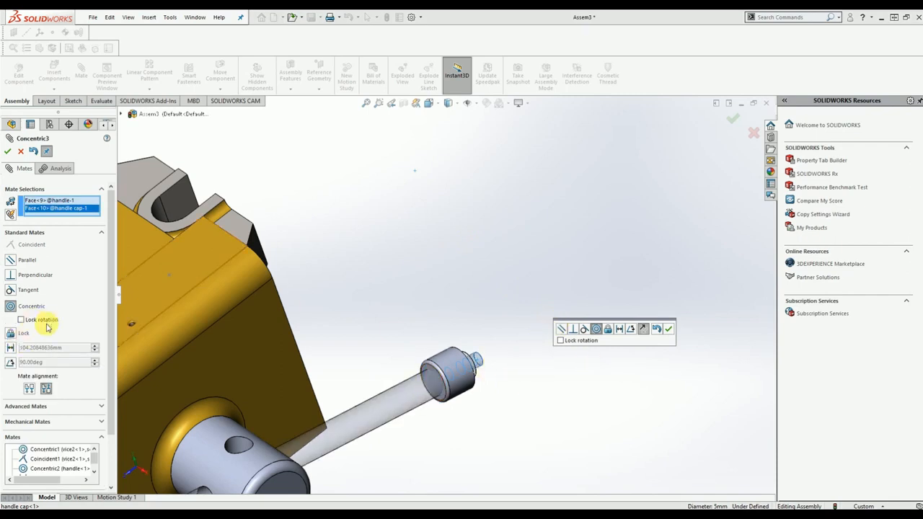
click(28, 388)
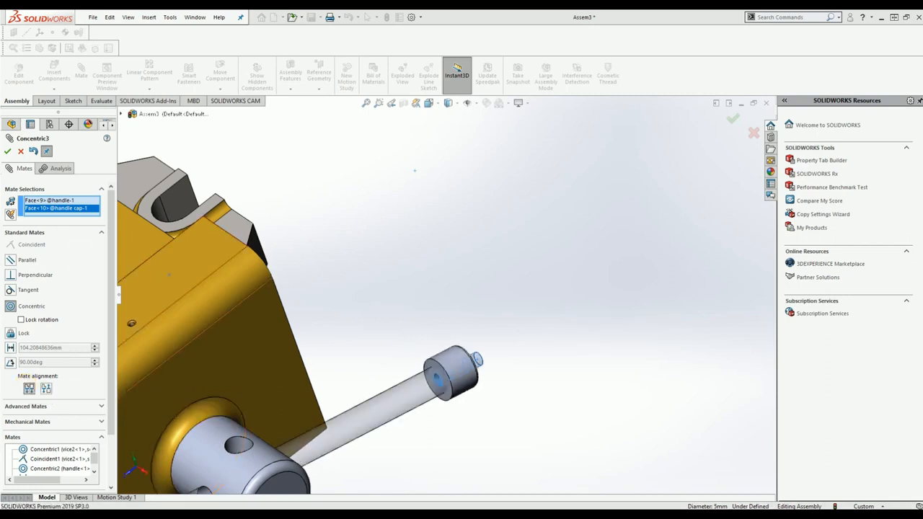
click(7, 151)
Slide the cap off the handle, mate its holed face coincident with the handle's shoulder face, and finish the Mate command
drag(453, 378, 537, 320)
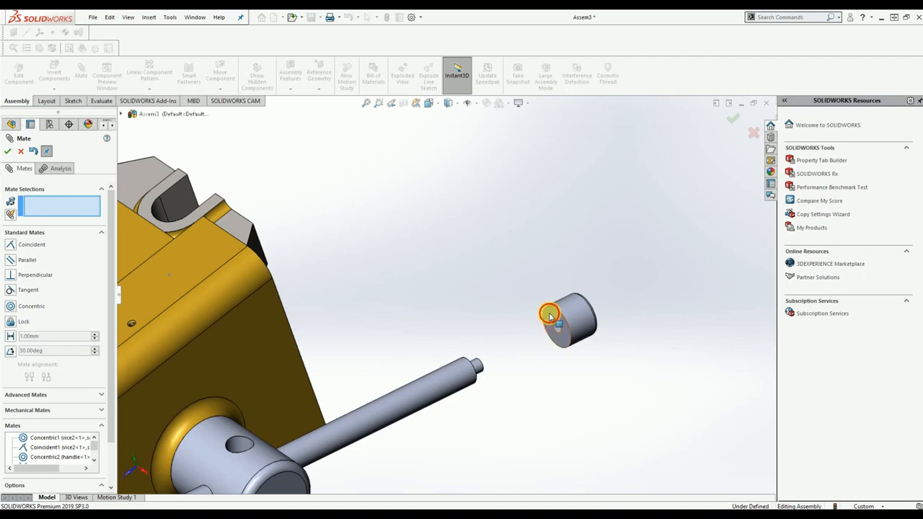
click(550, 315)
middle_drag(505, 378, 476, 368)
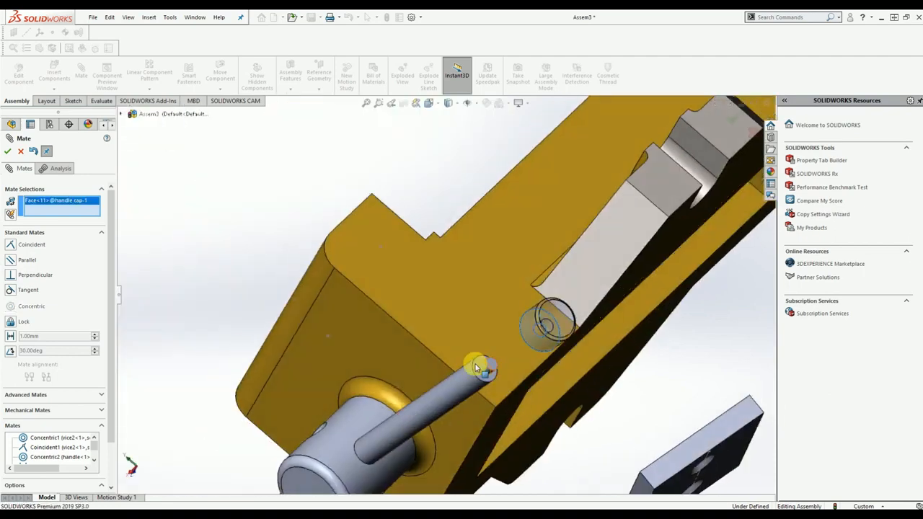
click(476, 368)
click(32, 245)
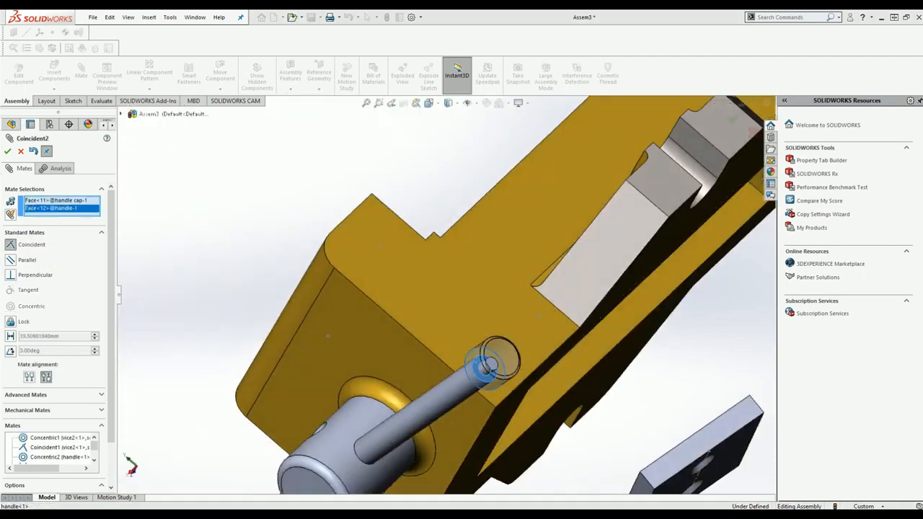
click(10, 151)
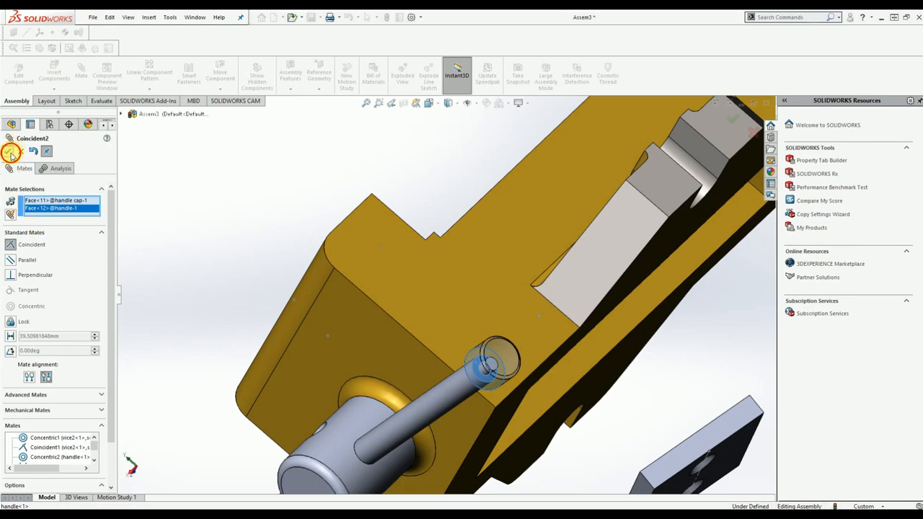
middle_drag(385, 411, 455, 360)
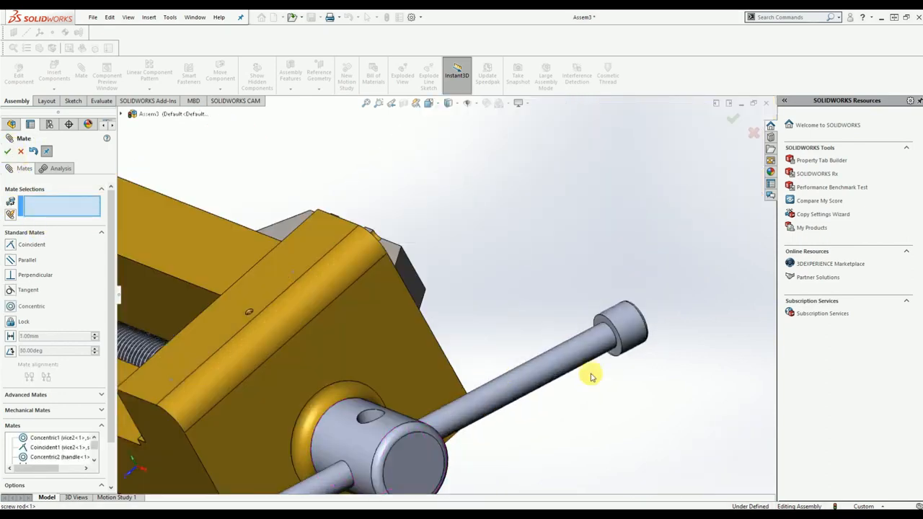
scroll(613, 368, up, 3)
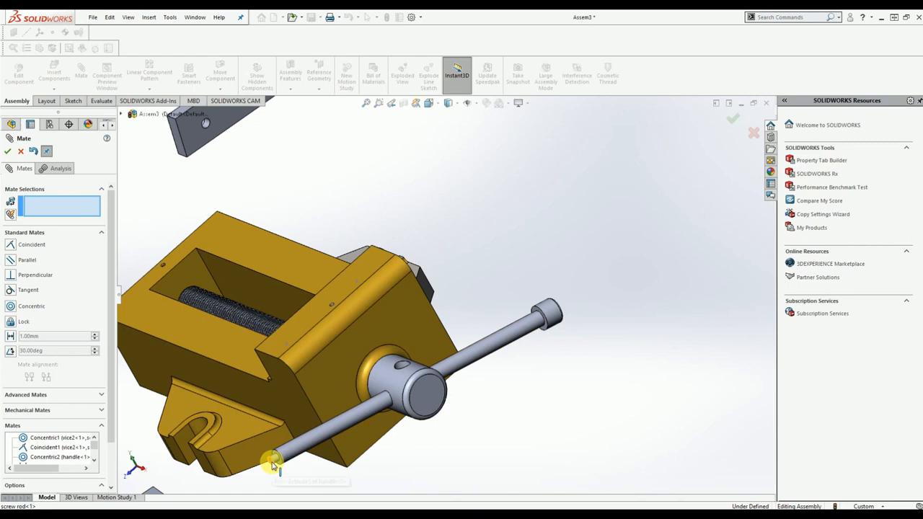
key(Escape)
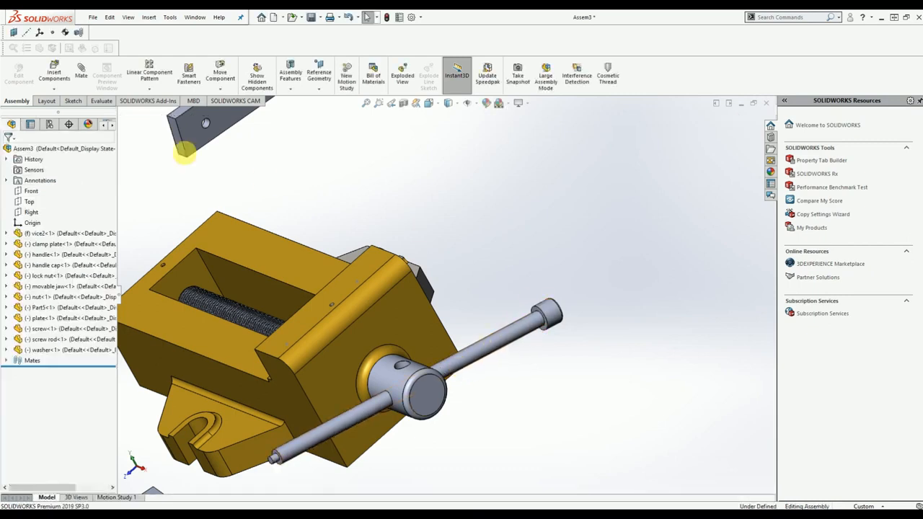
middle_drag(354, 454, 476, 338)
scroll(389, 431, down, 3)
scroll(391, 431, down, 3)
scroll(380, 456, up, 5)
scroll(378, 449, down, 3)
scroll(479, 356, up, 4)
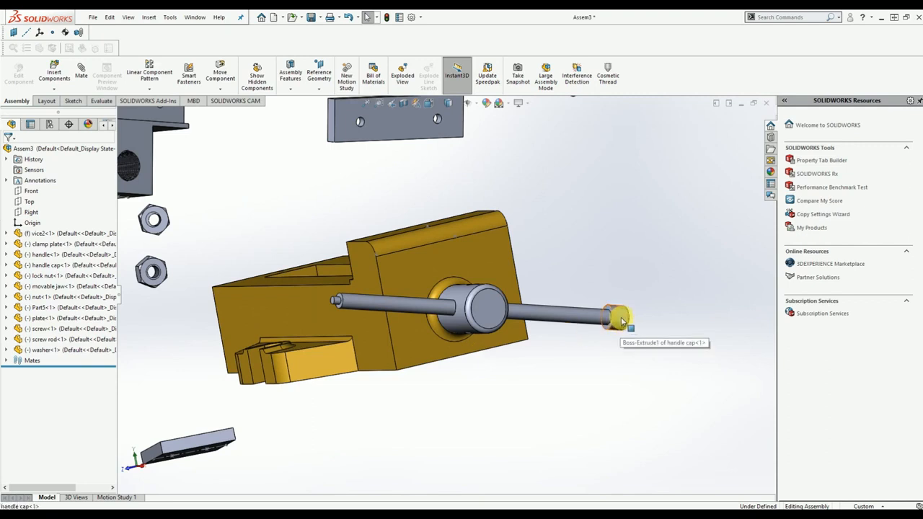
Copy the mated handle cap and place the second cap in free space below the vice
drag(622, 321, 386, 433)
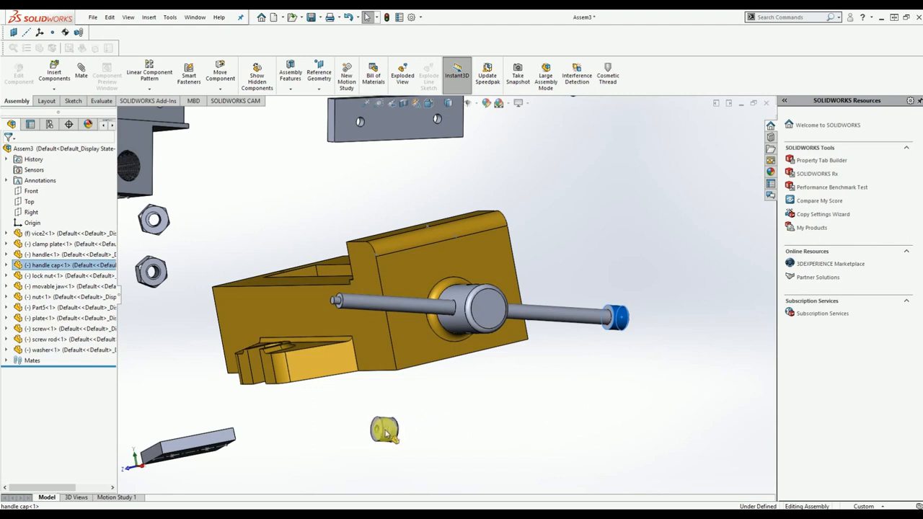
ctrl+drag(386, 433, 385, 433)
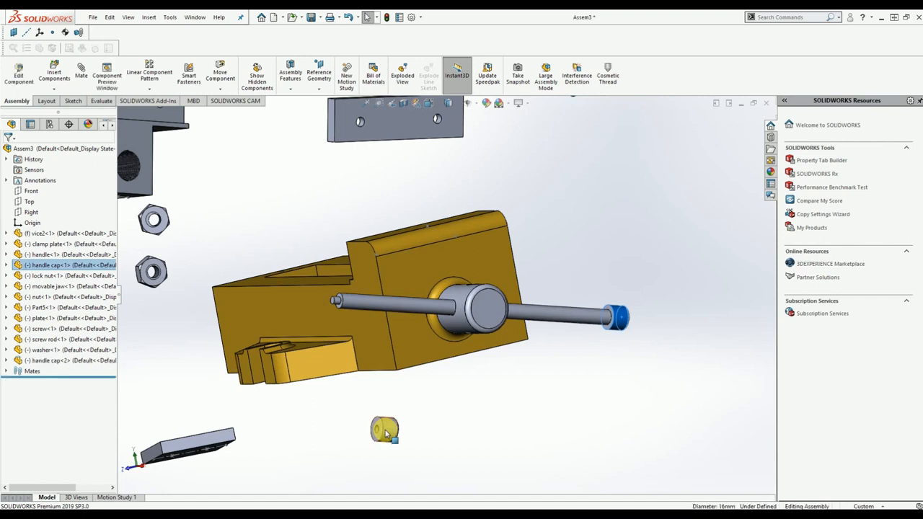
click(424, 423)
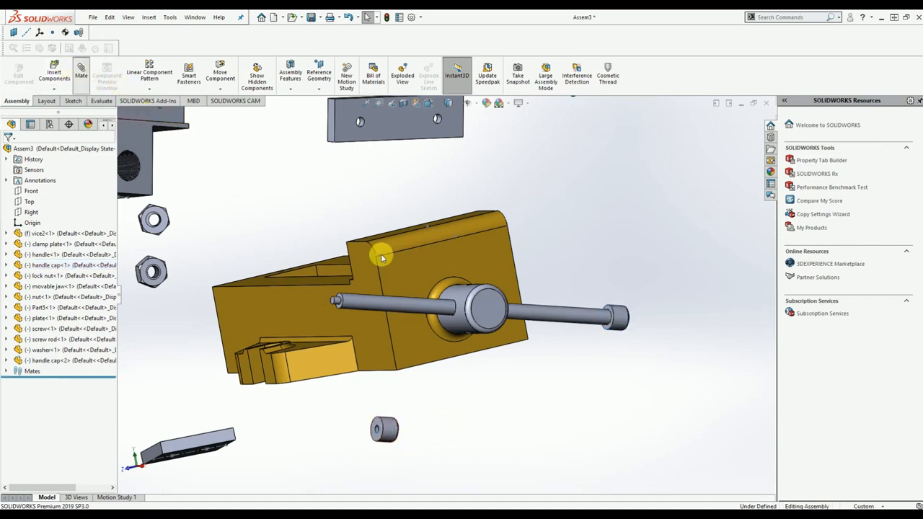
Mate the copied cap concentric with the pin at the handle's free end, flipping the alignment so the cap's hole faces the handle
click(81, 70)
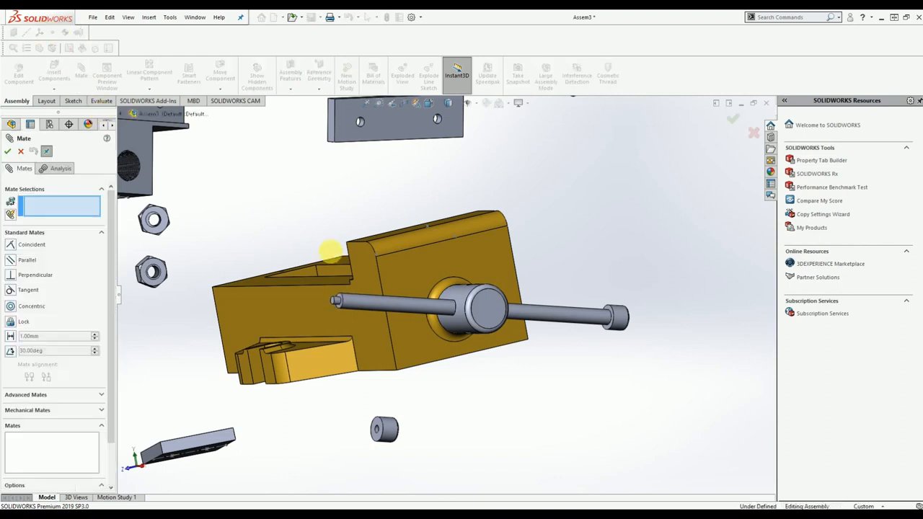
click(339, 304)
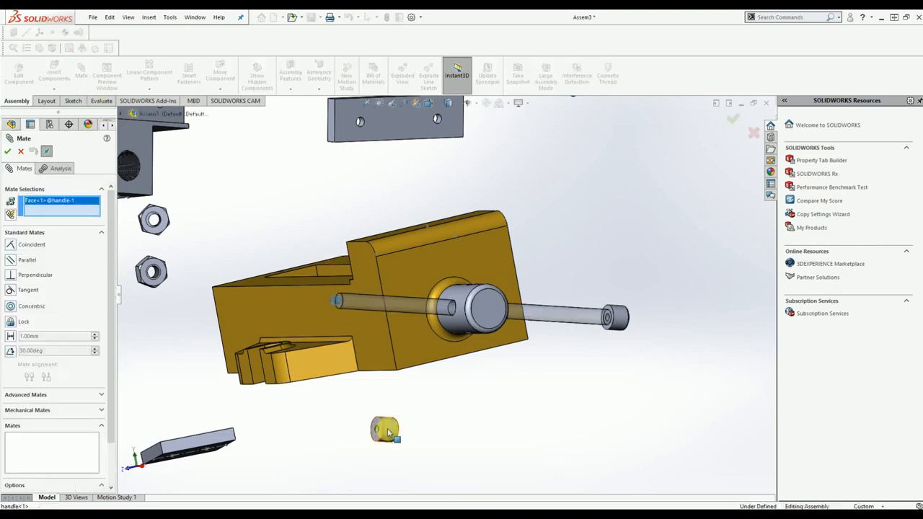
click(383, 429)
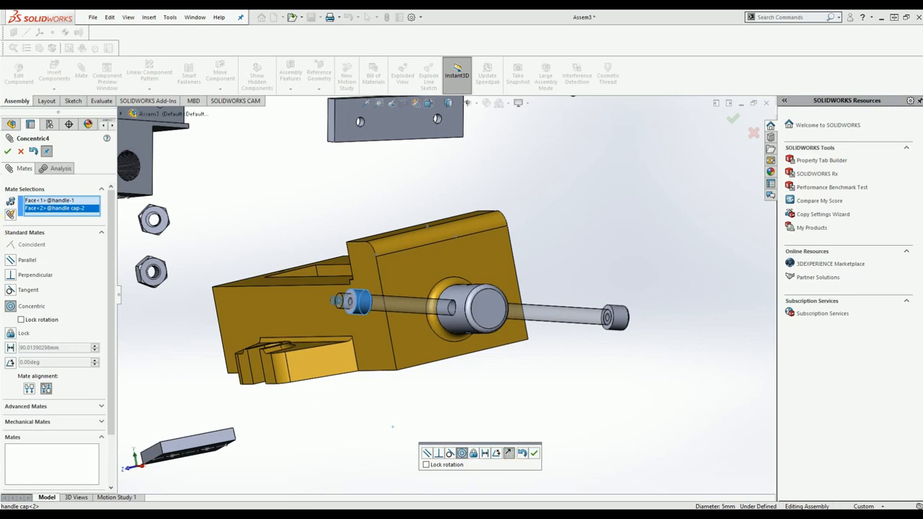
click(29, 388)
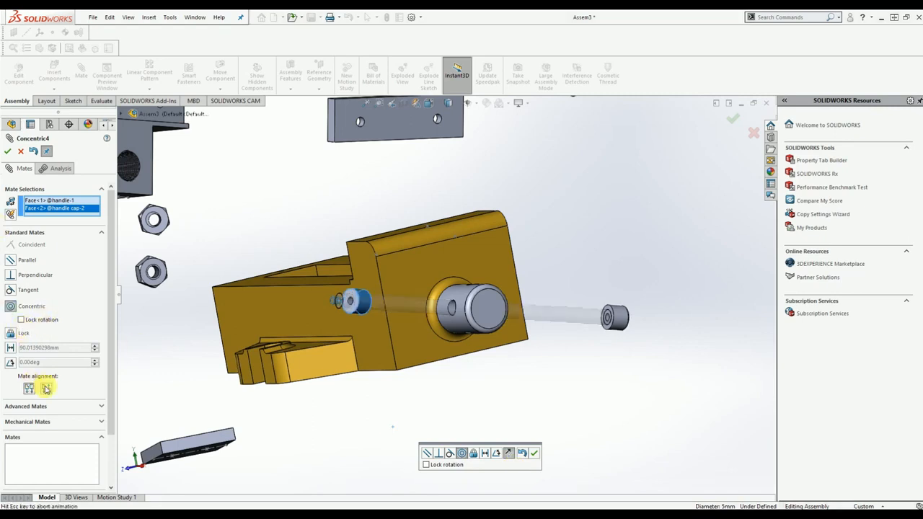
click(534, 454)
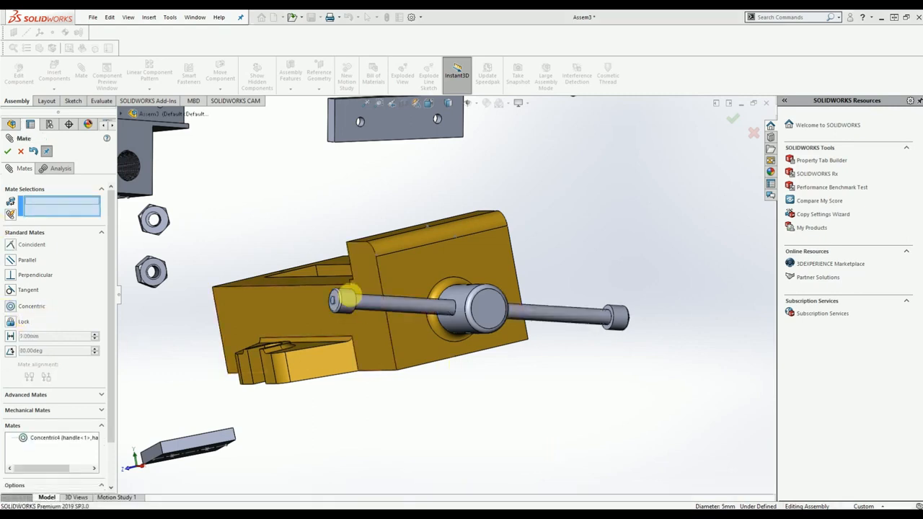
Slide the second cap off the handle and mate its holed face coincident with the handle's shoulder face
scroll(346, 303, down, 5)
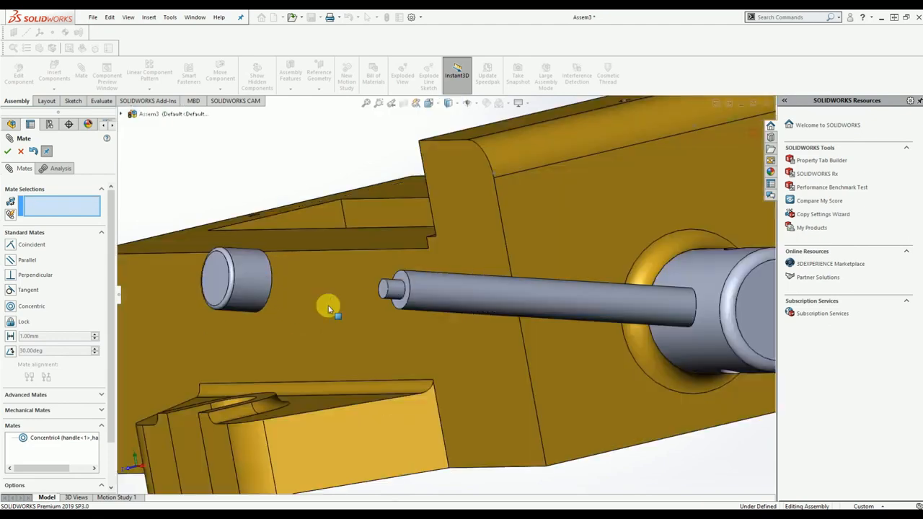
click(401, 283)
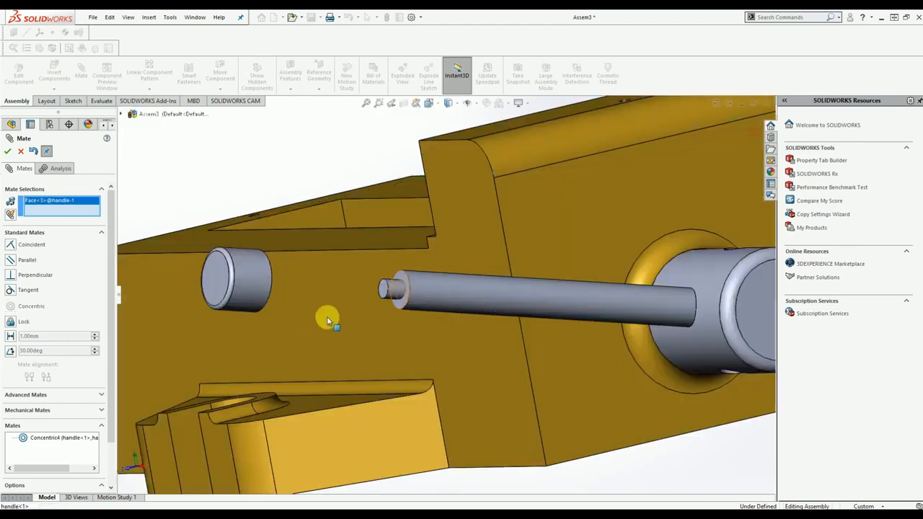
scroll(328, 321, up, 6)
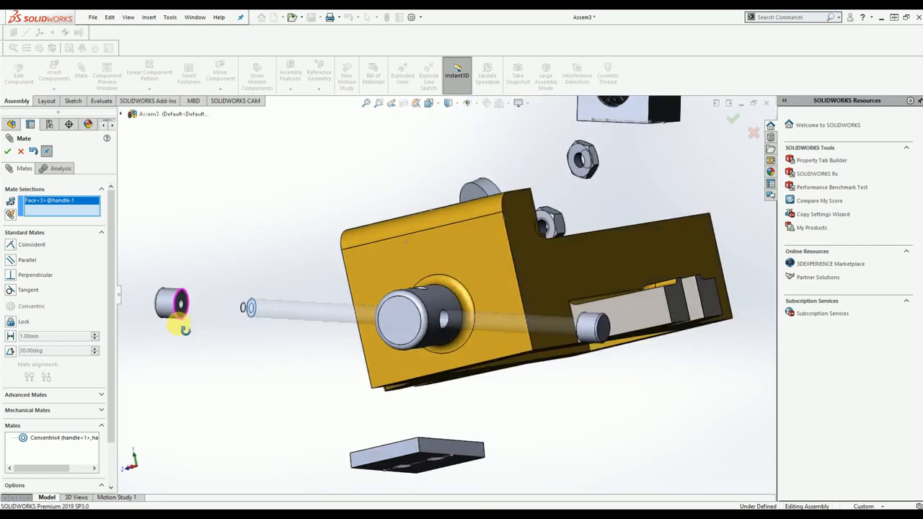
click(184, 299)
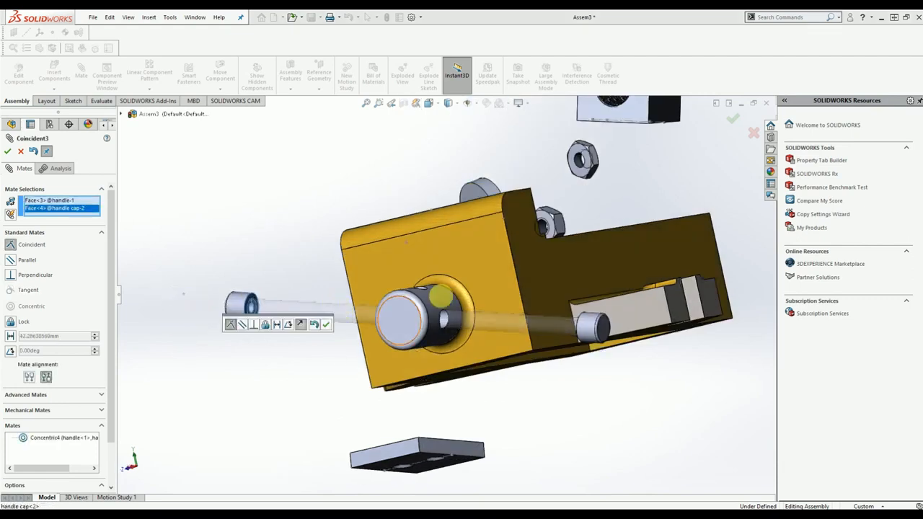
click(326, 325)
Mate the near hole of the jaw plate concentric with the near hole in the vice body's fixed jaw
middle_drag(313, 282, 401, 307)
scroll(397, 306, up, 5)
middle_drag(366, 336, 289, 246)
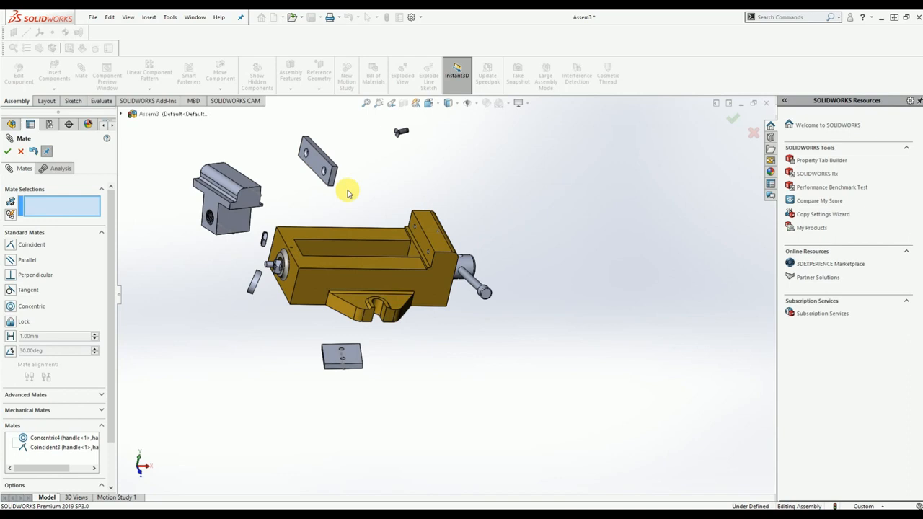
scroll(422, 238, up, 3)
scroll(392, 258, down, 10)
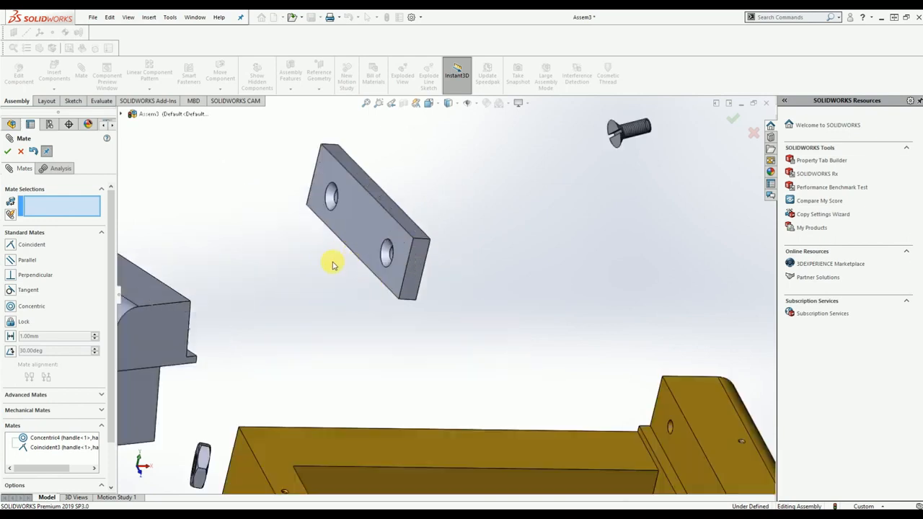
scroll(444, 274, up, 2)
click(468, 264)
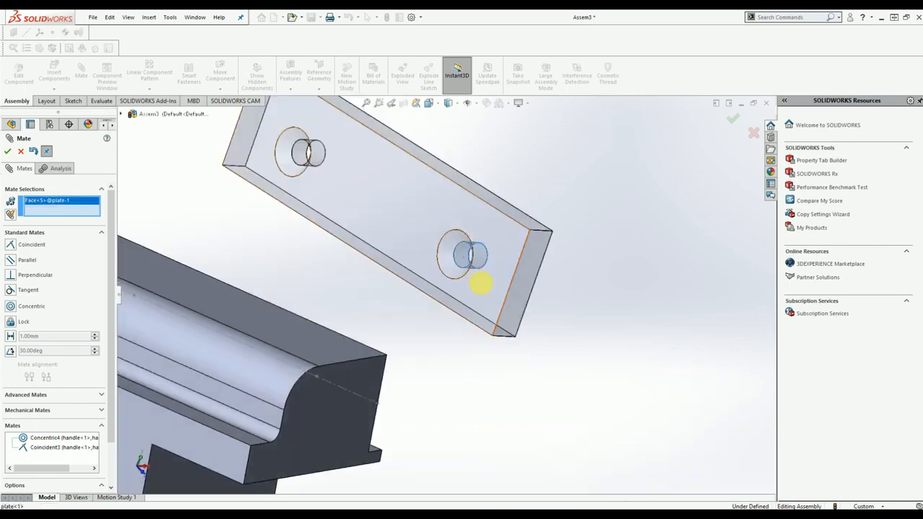
scroll(478, 280, up, 3)
scroll(628, 398, down, 4)
scroll(447, 367, up, 4)
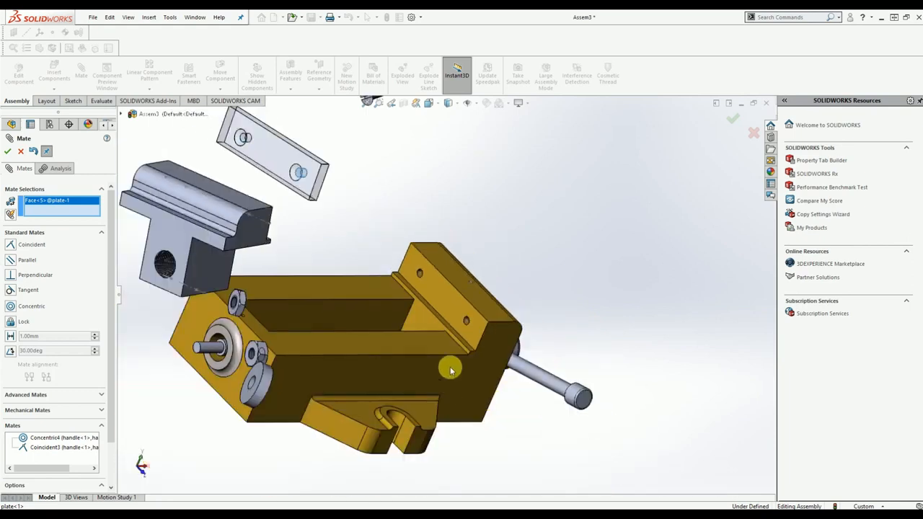
scroll(474, 309, down, 7)
click(480, 245)
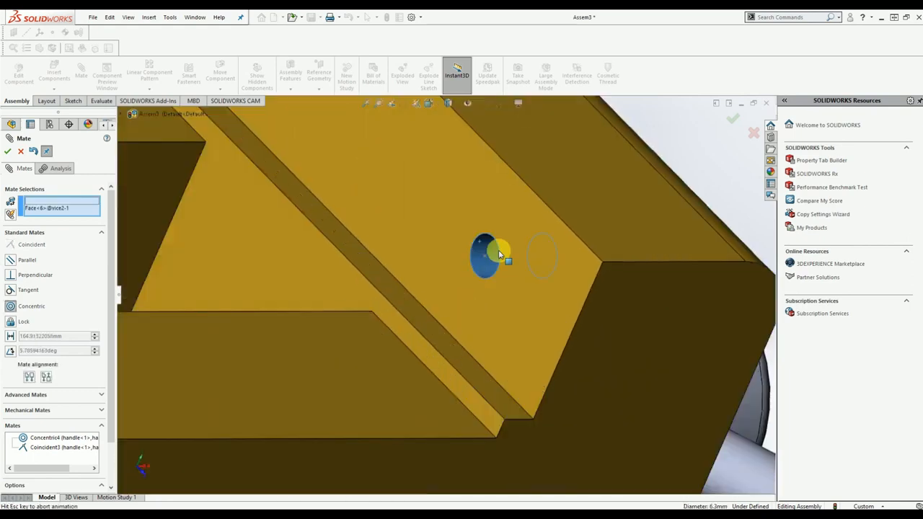
click(716, 331)
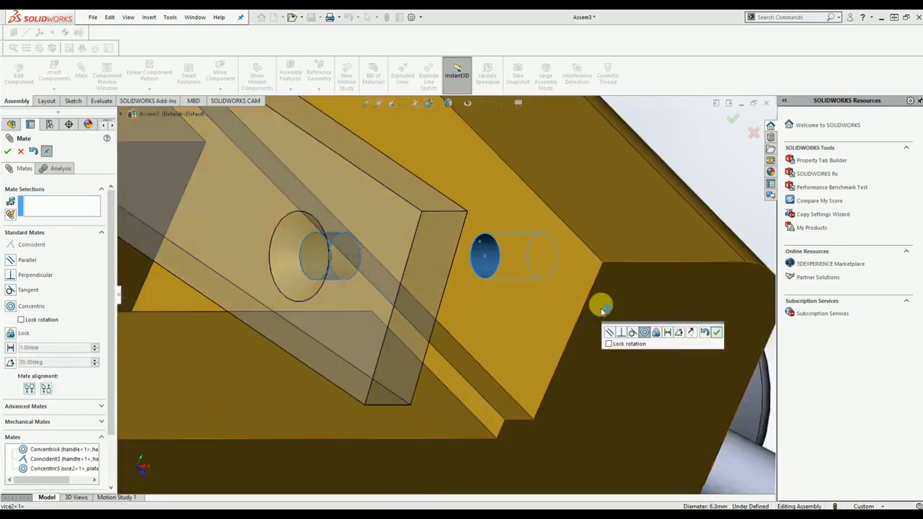
Mate the jaw plate's far hole concentric with the far hole in the fixed jaw
scroll(385, 243, up, 6)
scroll(423, 186, down, 3)
scroll(377, 205, down, 3)
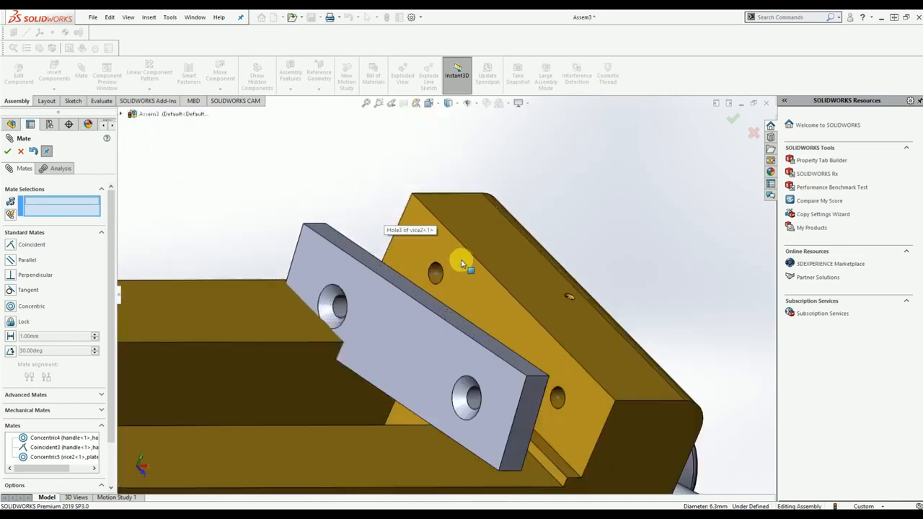
click(437, 269)
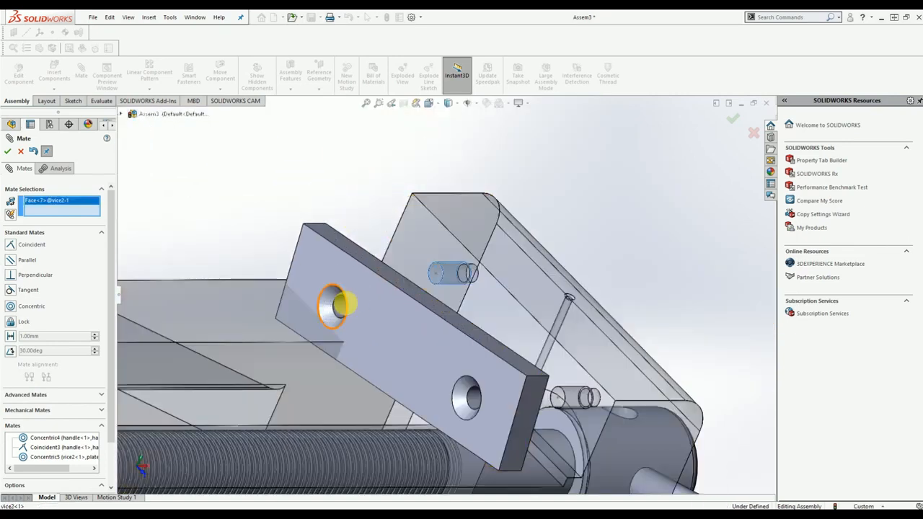
click(339, 309)
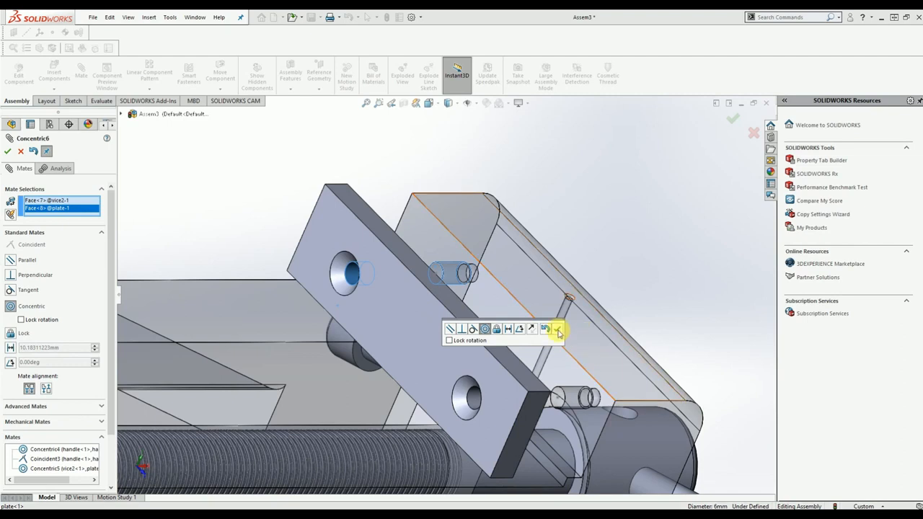
click(558, 331)
Mate the jaw plate's back face coincident with the fixed jaw's front face
click(494, 310)
middle_drag(525, 316, 454, 313)
click(479, 324)
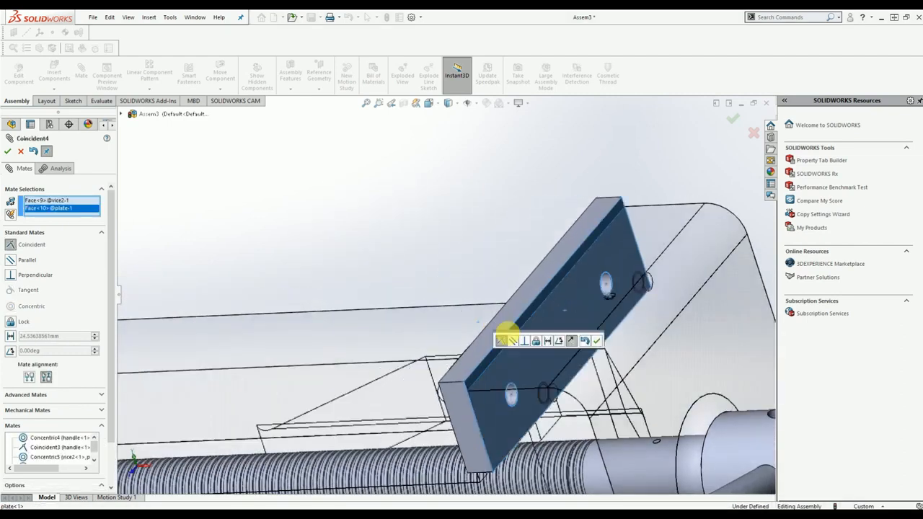
click(596, 341)
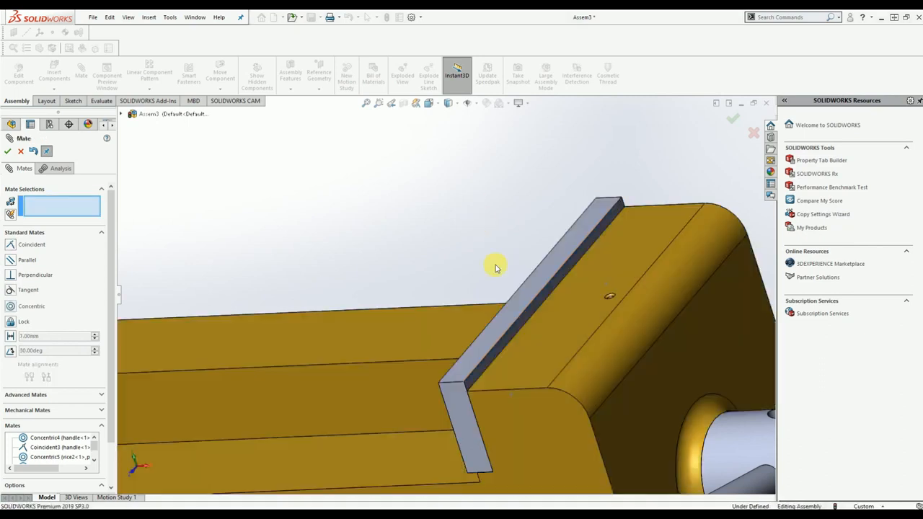
Mate the screw's cylindrical face concentric with the jaw plate's far countersunk hole
key(f)
click(548, 107)
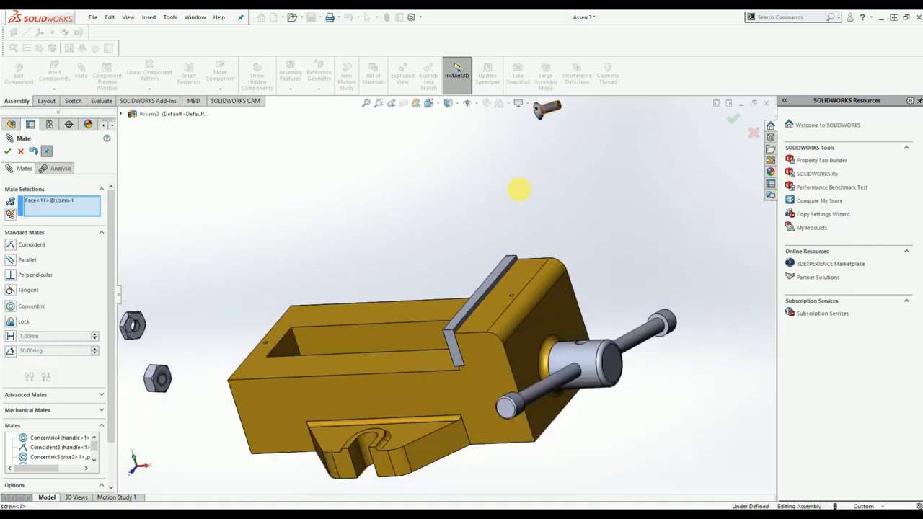
middle_drag(513, 303, 478, 298)
scroll(479, 297, up, 2)
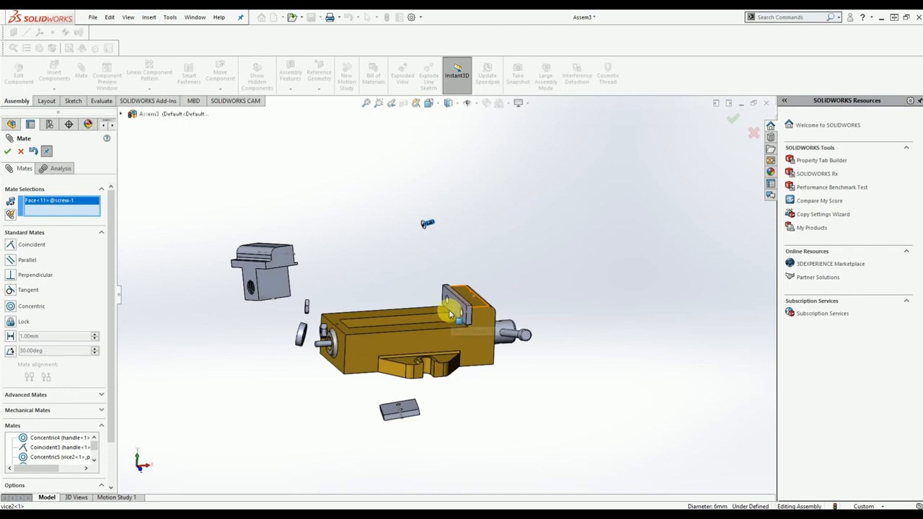
scroll(448, 309, down, 8)
click(489, 278)
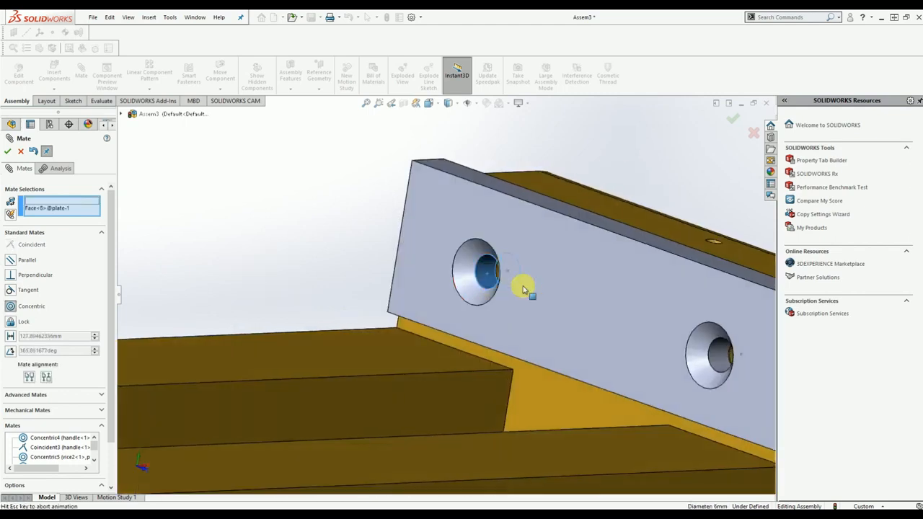
click(678, 260)
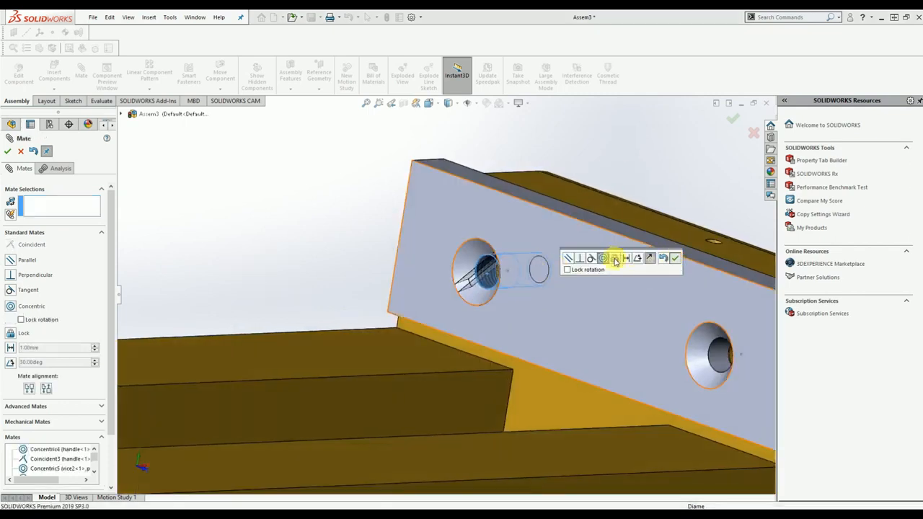
Pull the screw out of the plate and mate its flat head face coincident with the plate's front face
scroll(491, 322, up, 10)
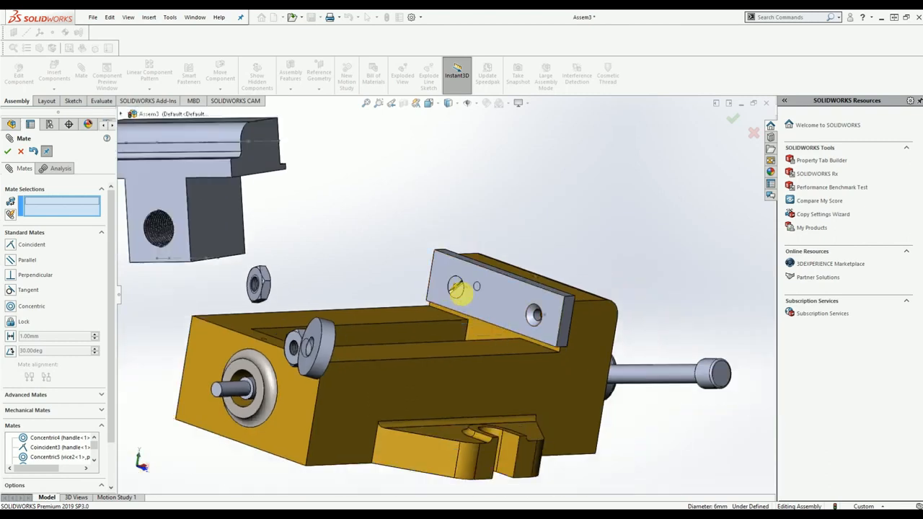
drag(458, 296, 397, 290)
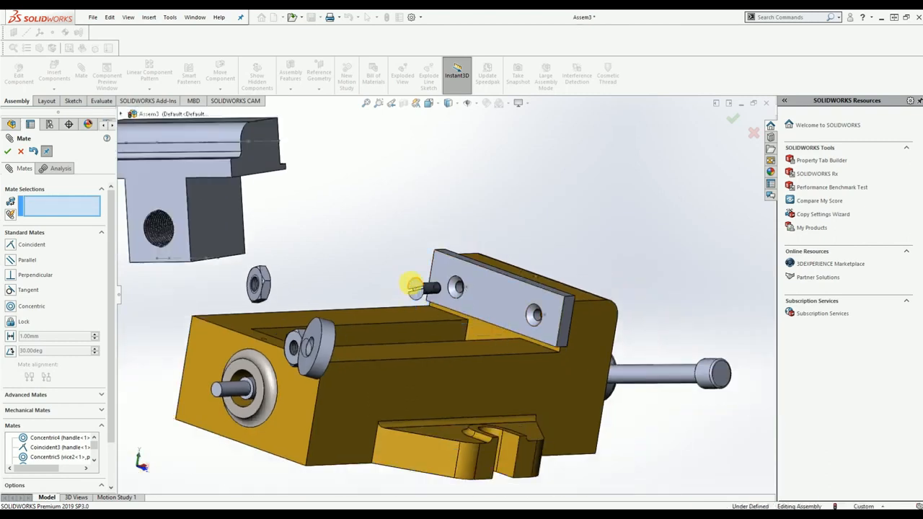
click(414, 284)
click(476, 275)
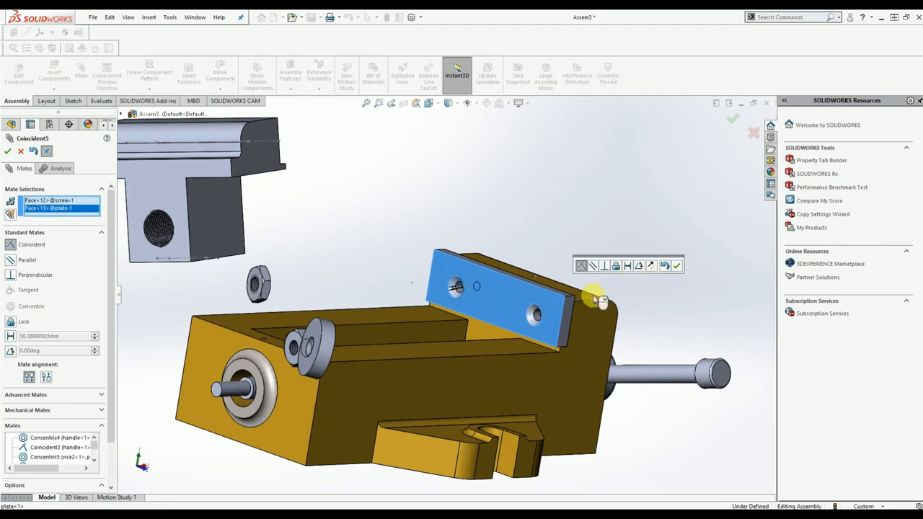
click(676, 269)
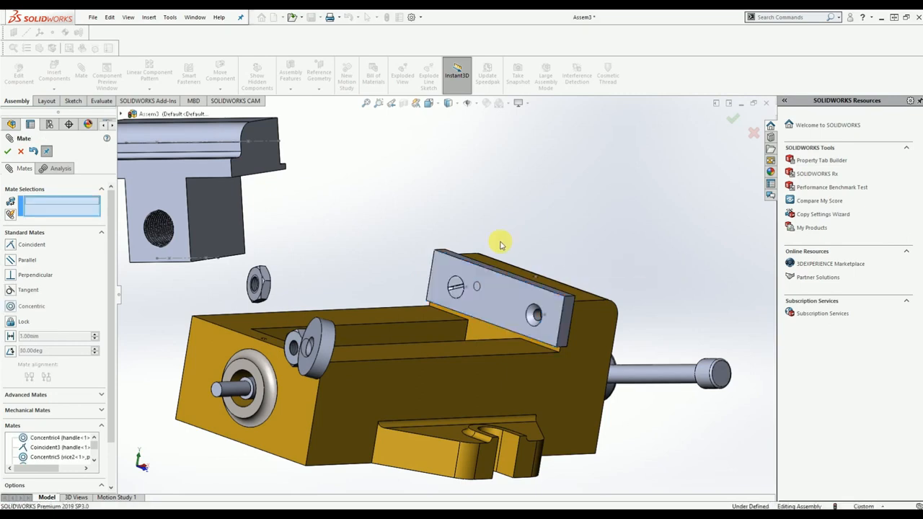
Add a Screw mate at 1 revolution/mm between the movable jaw's threaded hole face and the screw rod's thread face
scroll(317, 286, up, 2)
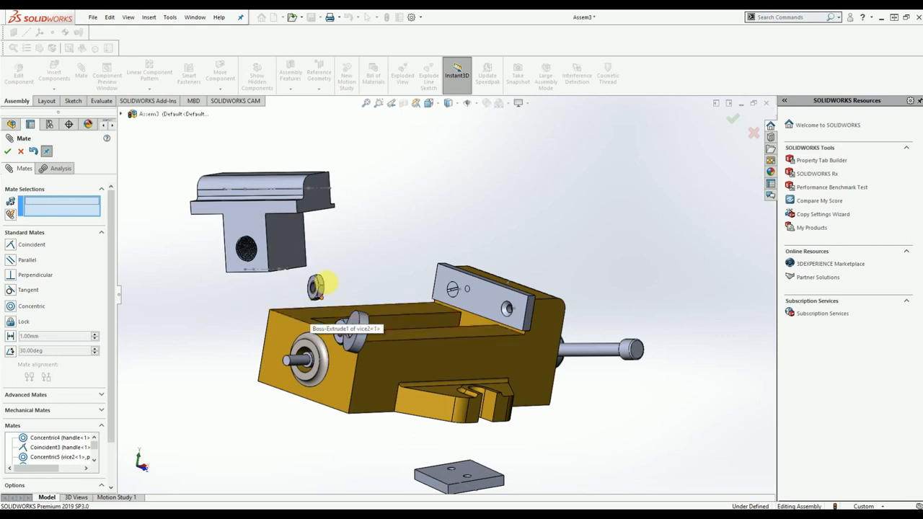
middle_drag(365, 252, 355, 281)
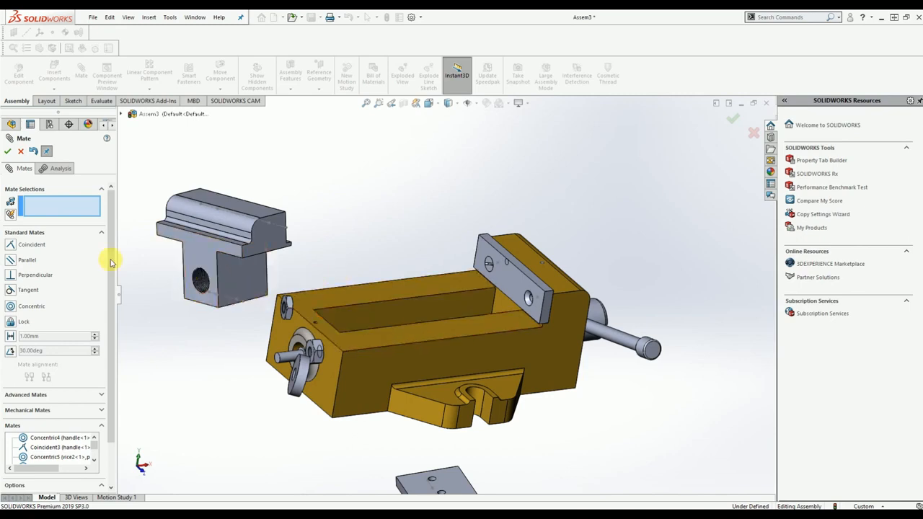
click(28, 412)
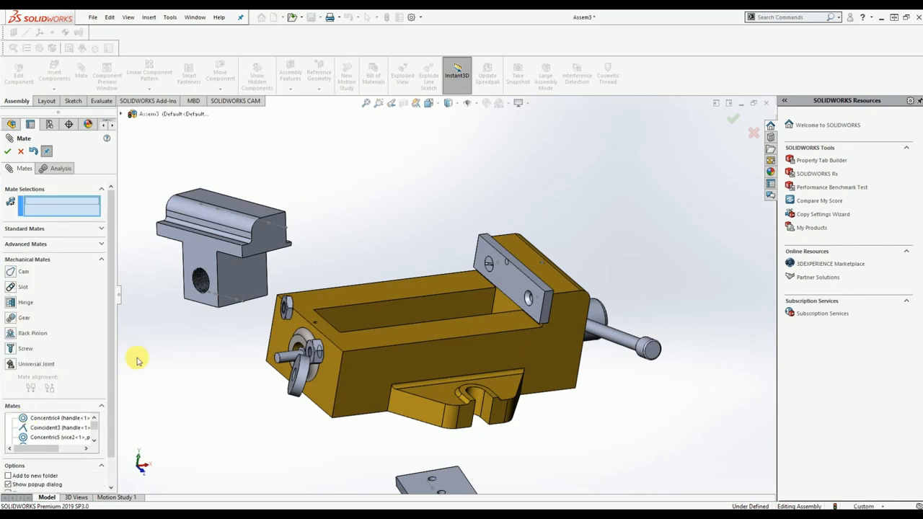
click(10, 350)
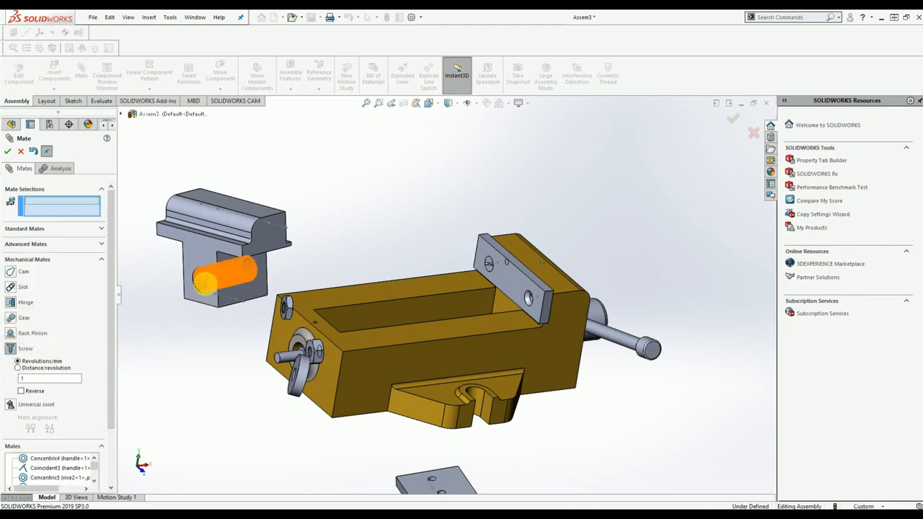
scroll(210, 292, down, 5)
scroll(412, 294, up, 3)
scroll(303, 288, down, 8)
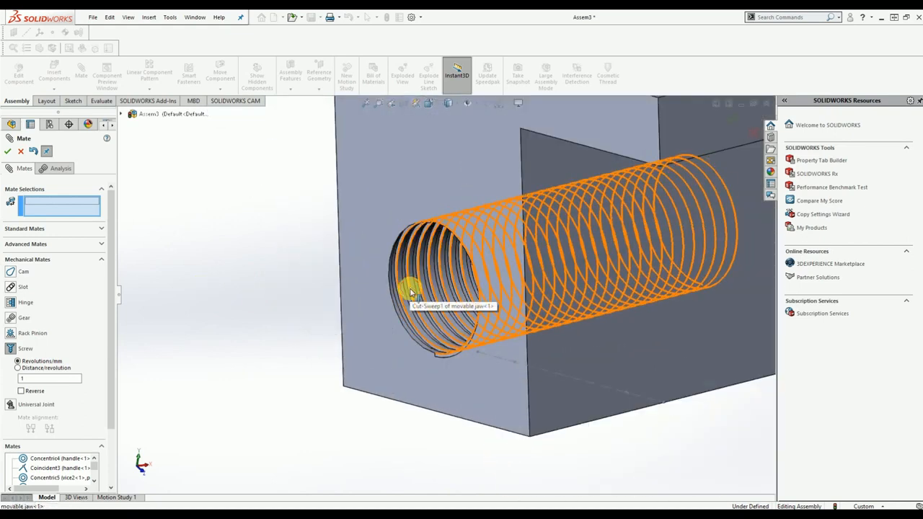
scroll(582, 326, up, 2)
scroll(431, 305, down, 6)
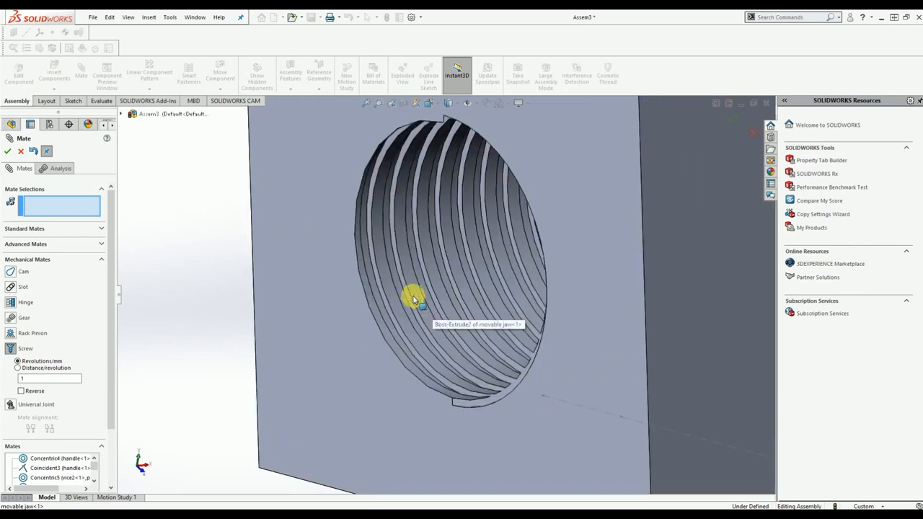
click(412, 296)
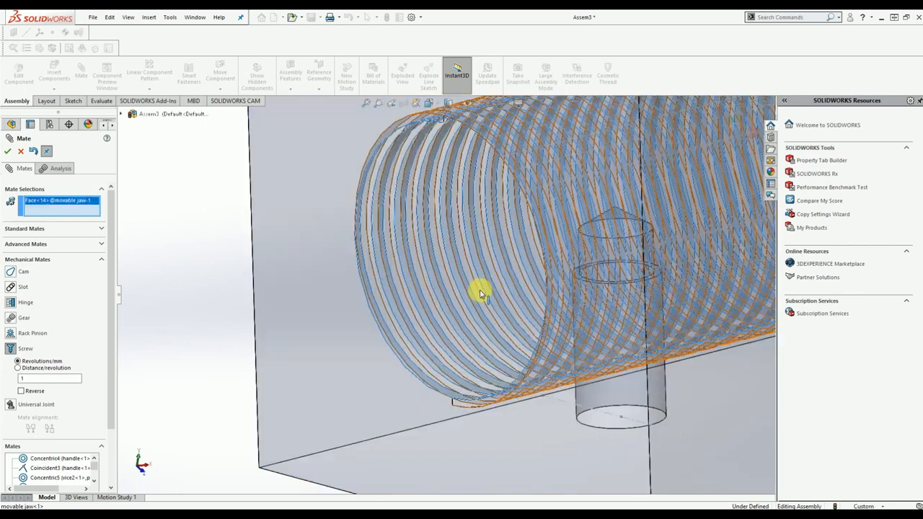
scroll(482, 294, up, 6)
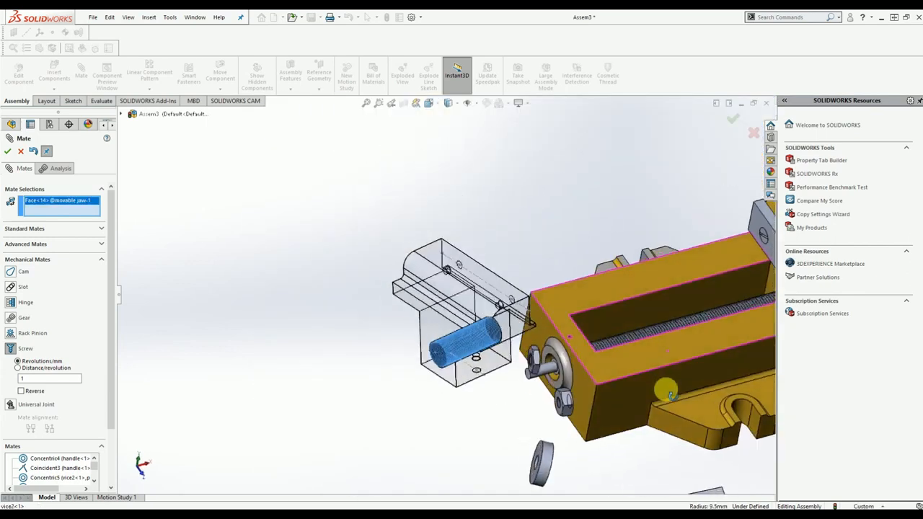
scroll(671, 395, down, 8)
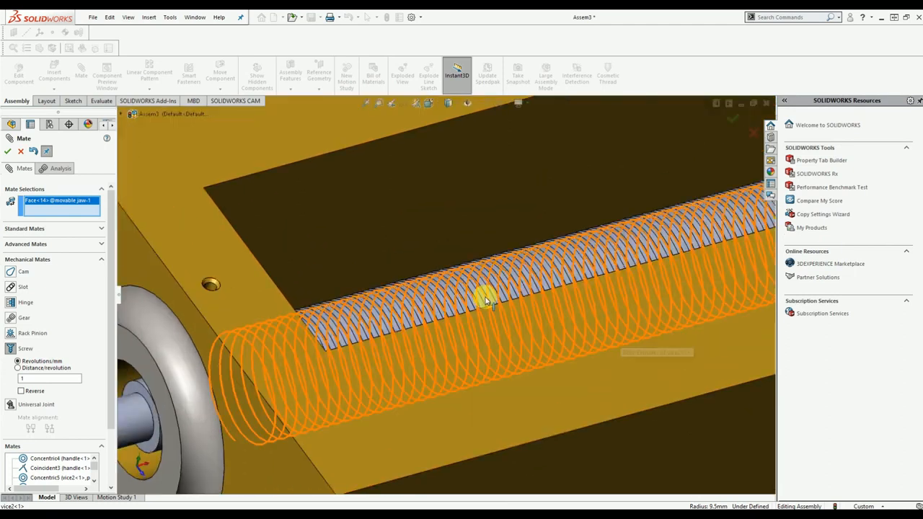
scroll(487, 301, down, 3)
click(484, 297)
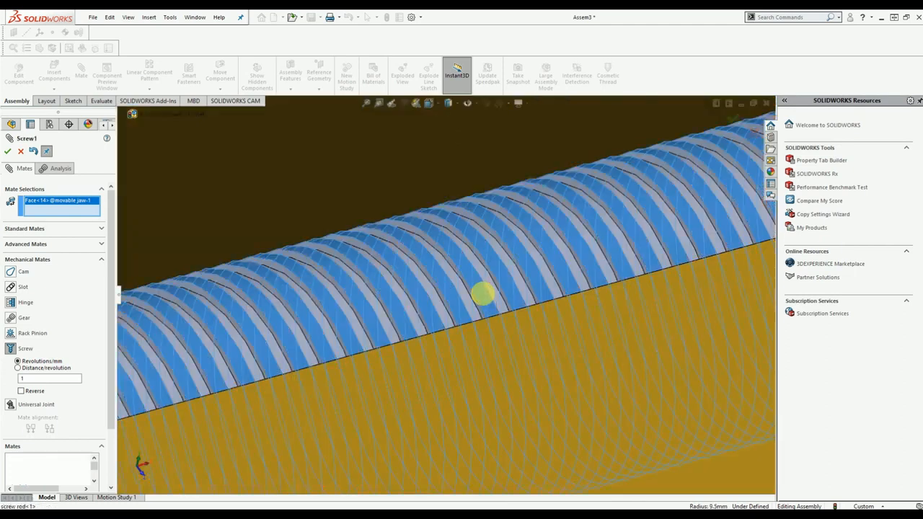
scroll(332, 317, up, 4)
scroll(341, 319, up, 5)
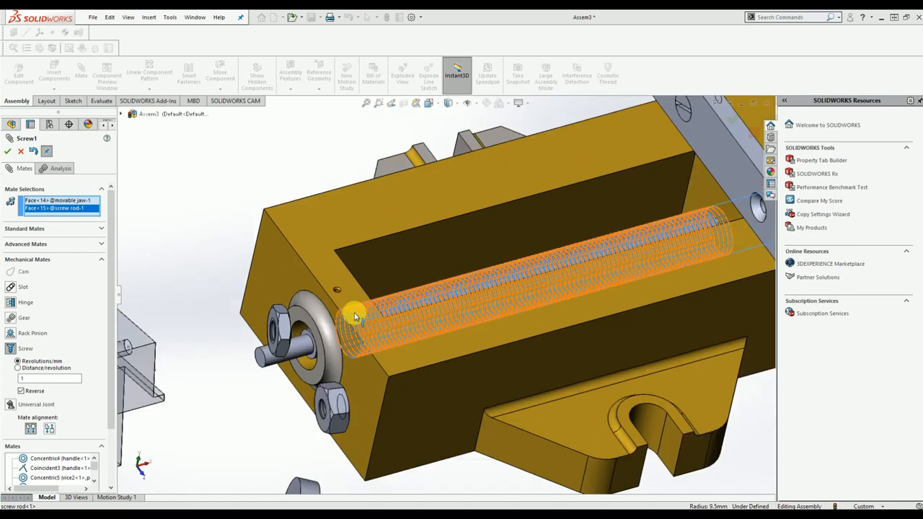
click(7, 152)
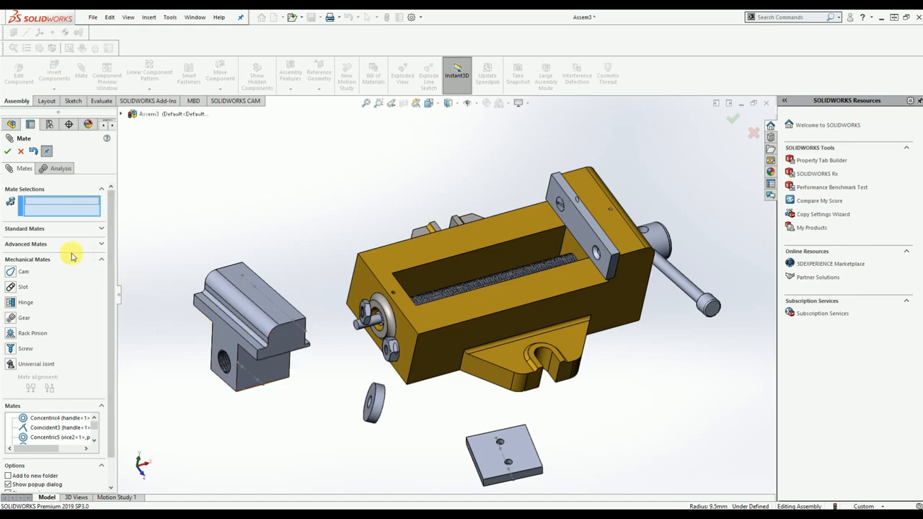
Mate the side face of the movable jaw's lower block parallel to the inner side wall of the vice body's slot
click(27, 228)
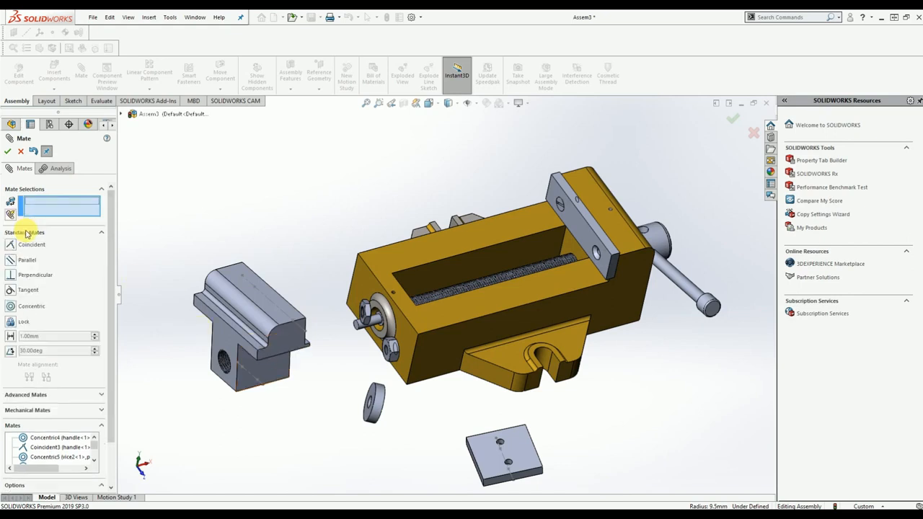
click(277, 369)
middle_drag(507, 324, 536, 311)
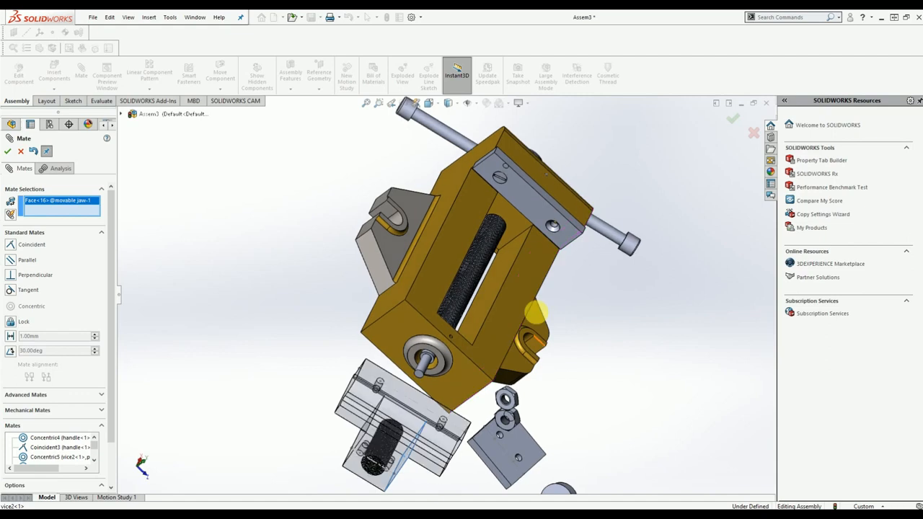
click(472, 301)
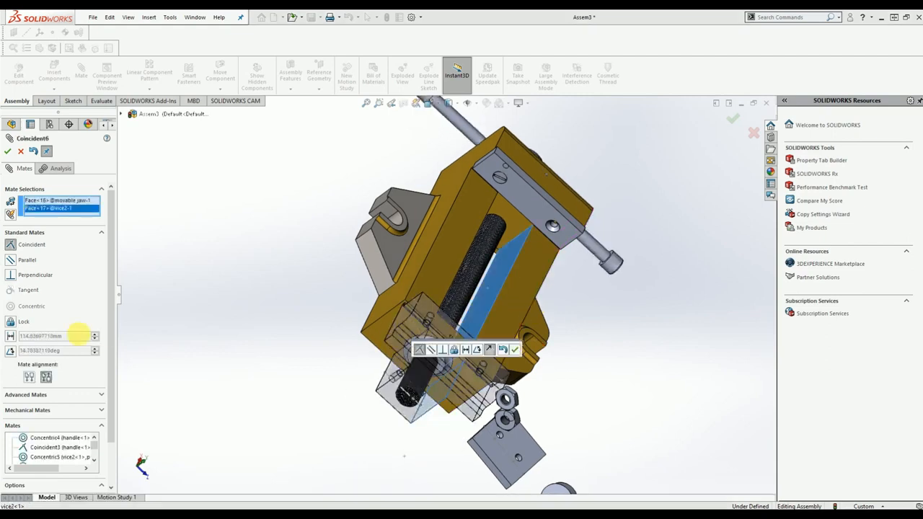
click(11, 262)
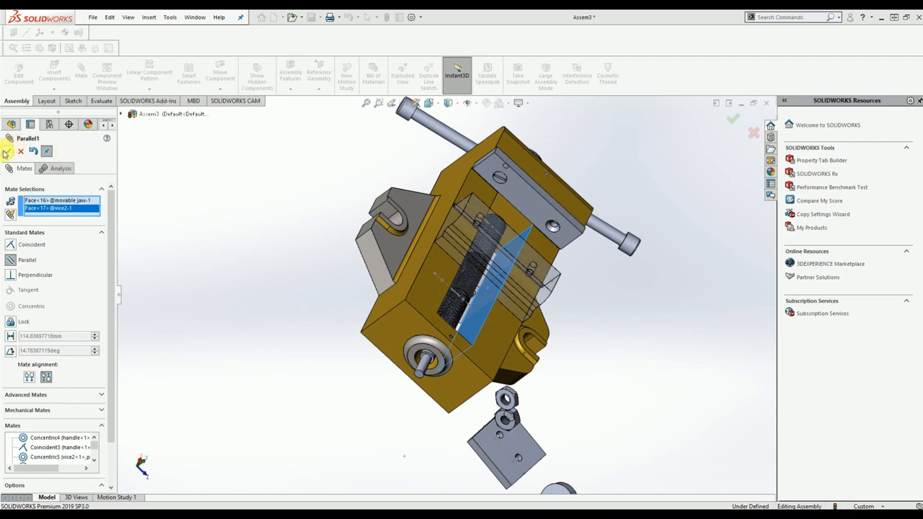
click(7, 150)
Rotate the screw rod by its head to test how the movable jaw travels along the vice body
middle_drag(560, 368, 456, 363)
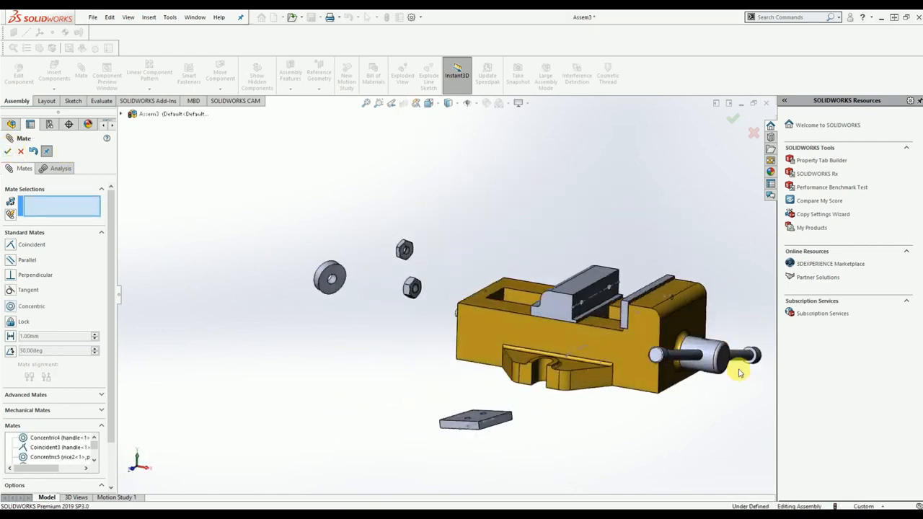
scroll(714, 368, up, 2)
scroll(378, 276, down, 5)
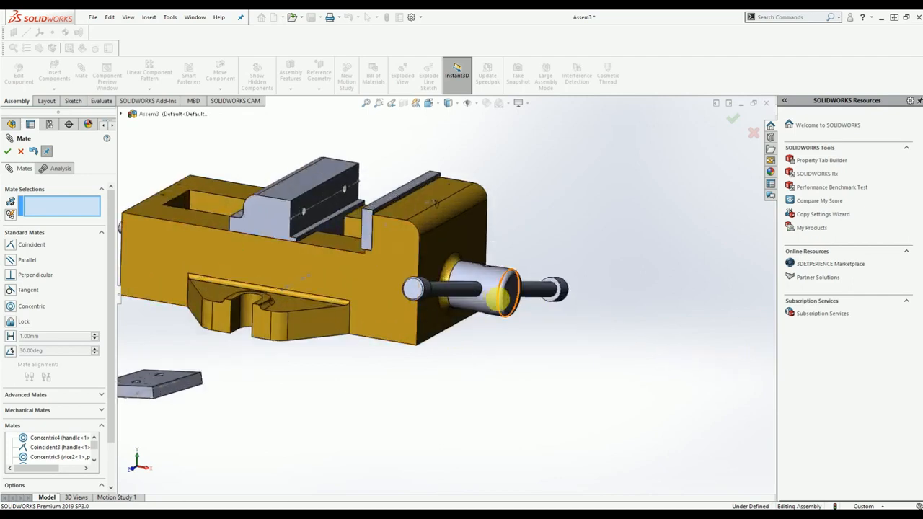
drag(494, 297, 394, 365)
middle_drag(394, 365, 421, 383)
scroll(420, 383, up, 4)
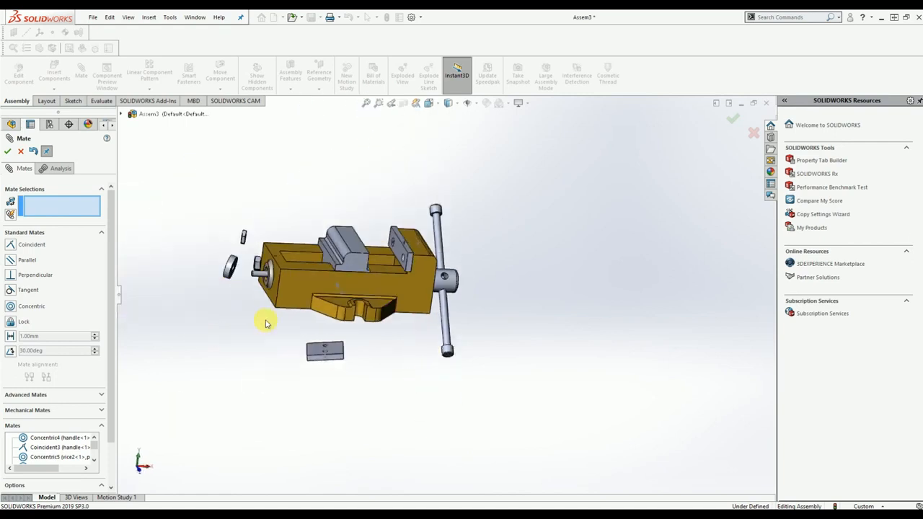
Set up a centered Width mate for the clamp plate with the vice body's two outer side faces as width selections
click(19, 395)
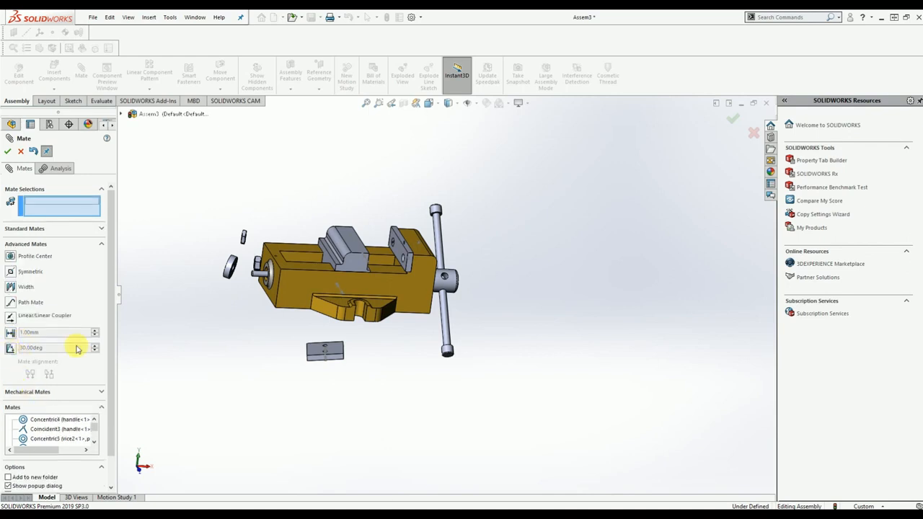
click(10, 289)
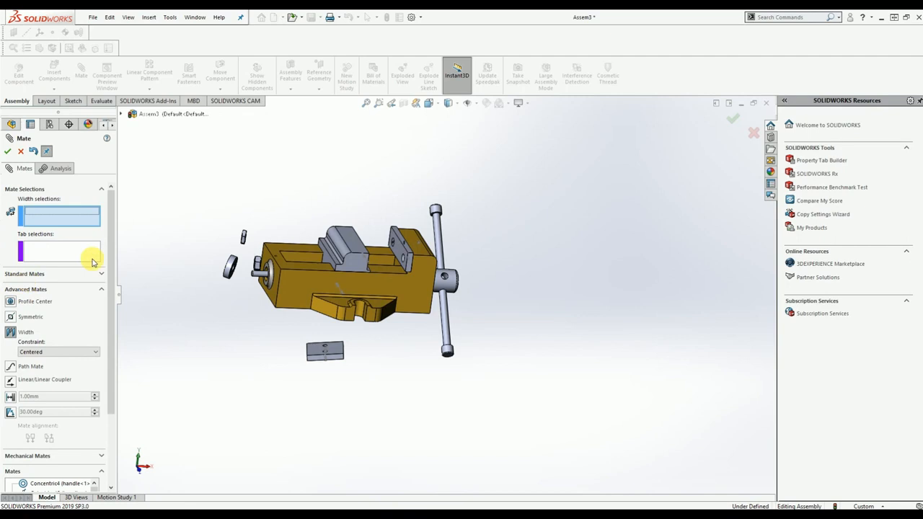
scroll(346, 336, down, 3)
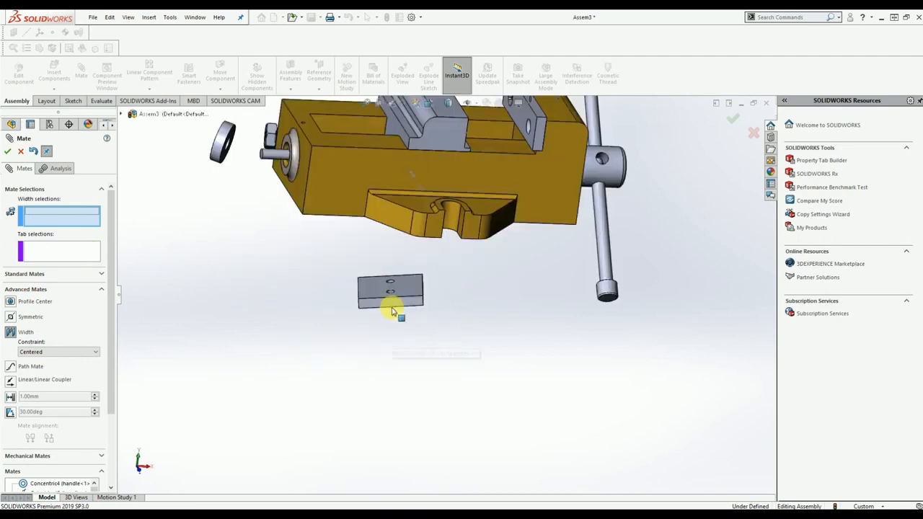
middle_drag(409, 283, 363, 281)
click(320, 182)
middle_drag(279, 231, 321, 206)
click(195, 166)
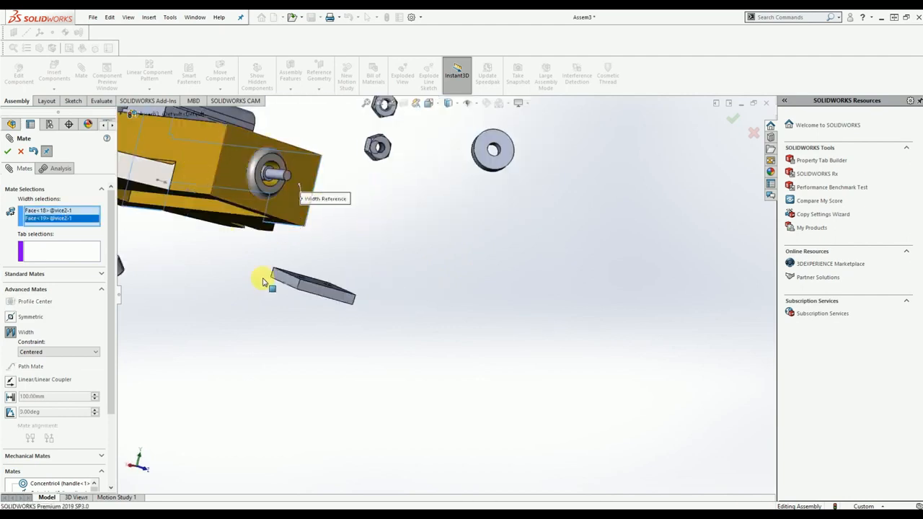
middle_drag(296, 311, 309, 284)
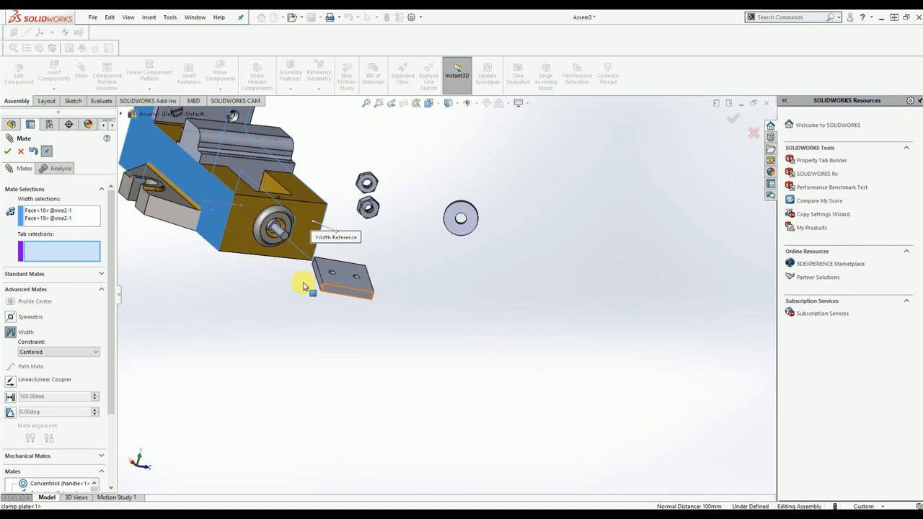
Add a centered Width mate placing the clamp plate's two end faces between the vice body's two long side faces
scroll(374, 282, down, 3)
click(404, 267)
middle_drag(503, 358, 525, 296)
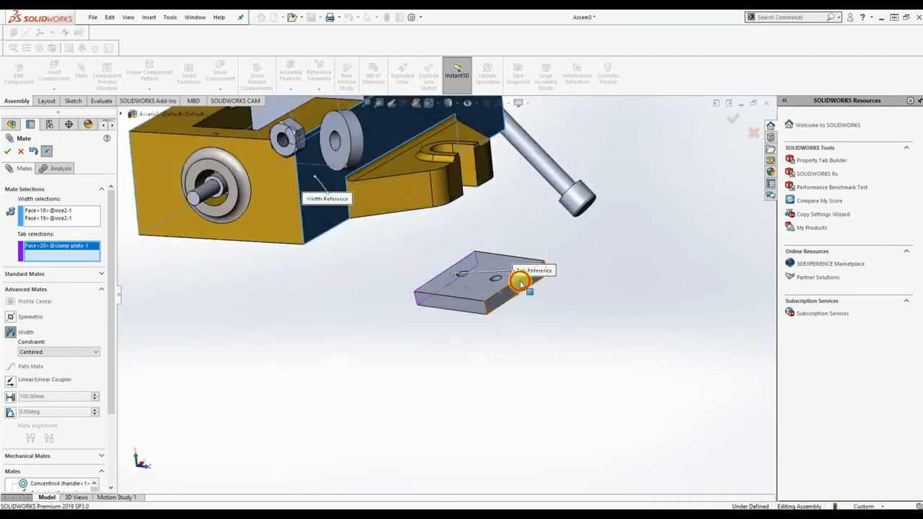
click(520, 283)
click(7, 151)
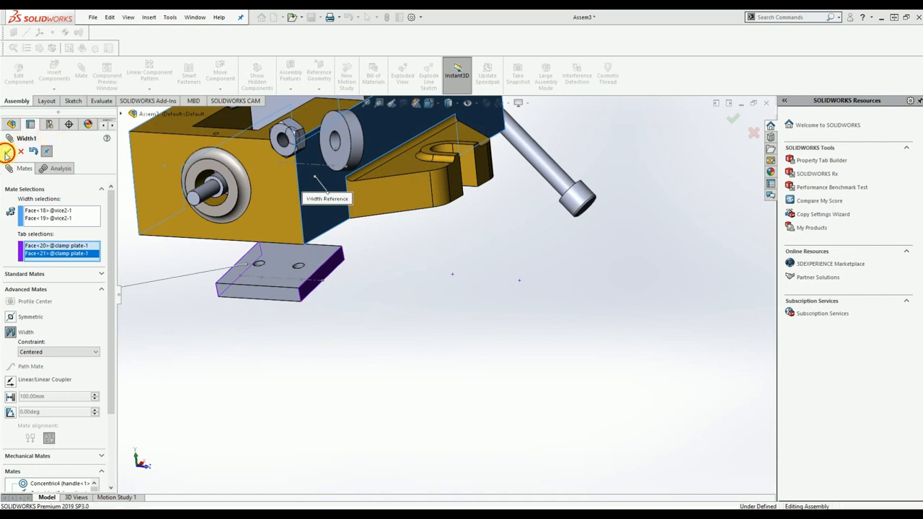
Add a Coincident mate between the underside of the movable jaw and the clamp plate's large face
middle_drag(386, 351, 379, 353)
scroll(368, 336, up, 3)
middle_drag(354, 315, 412, 295)
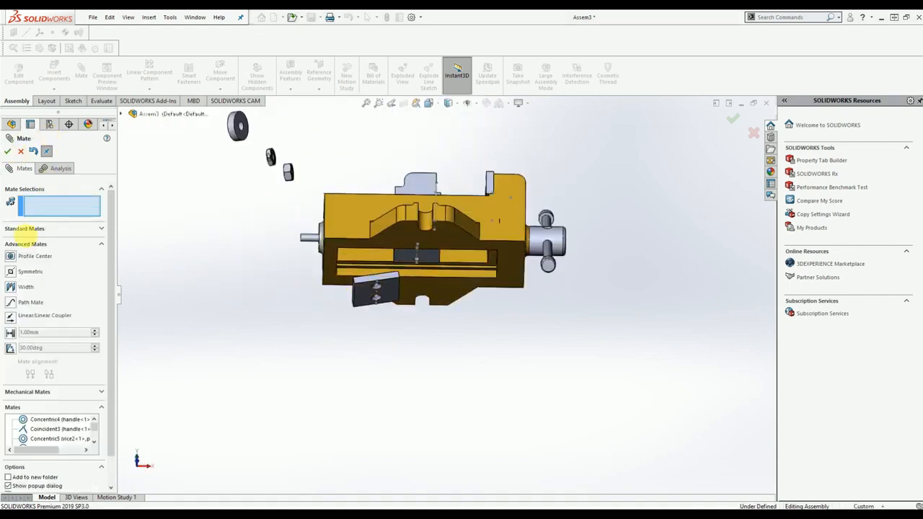
click(15, 229)
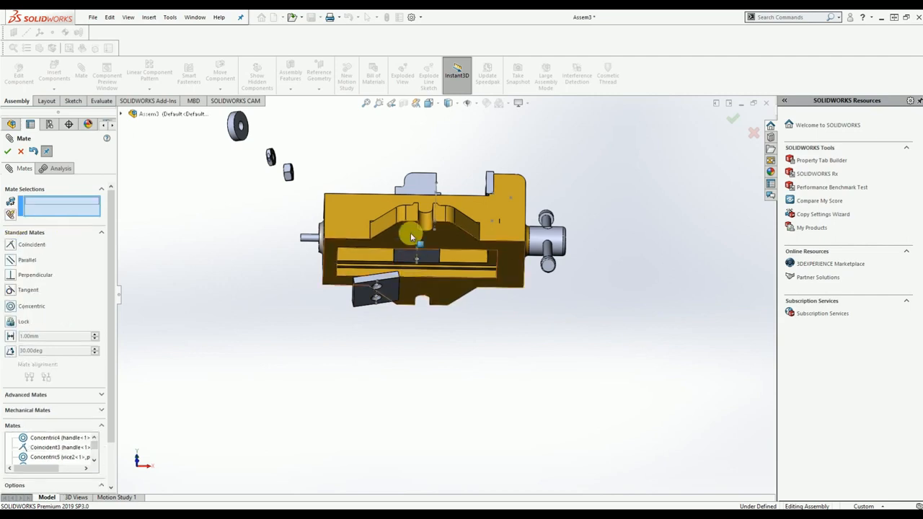
click(395, 242)
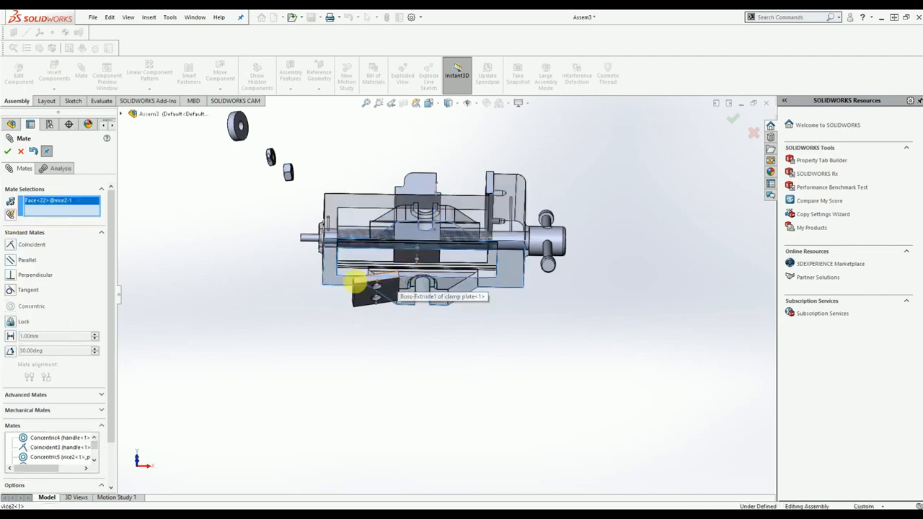
right_click(54, 209)
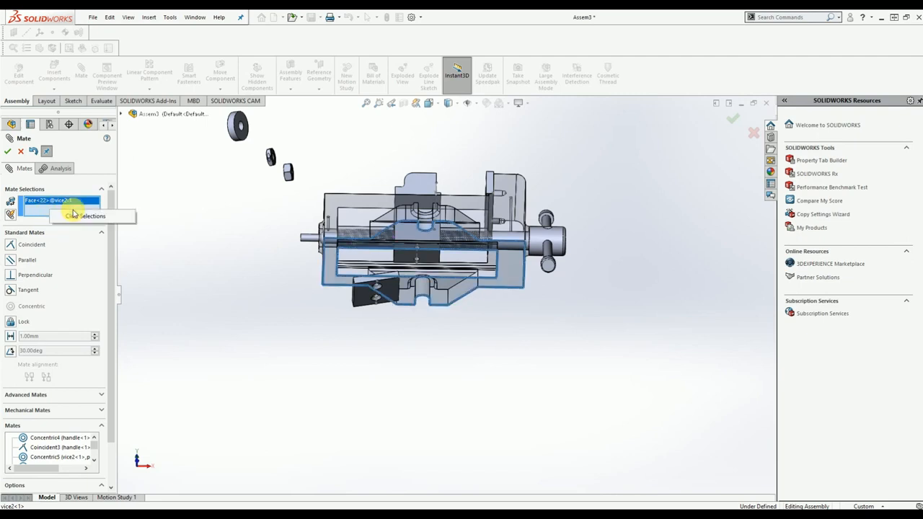
click(77, 216)
click(392, 260)
middle_drag(392, 261, 412, 382)
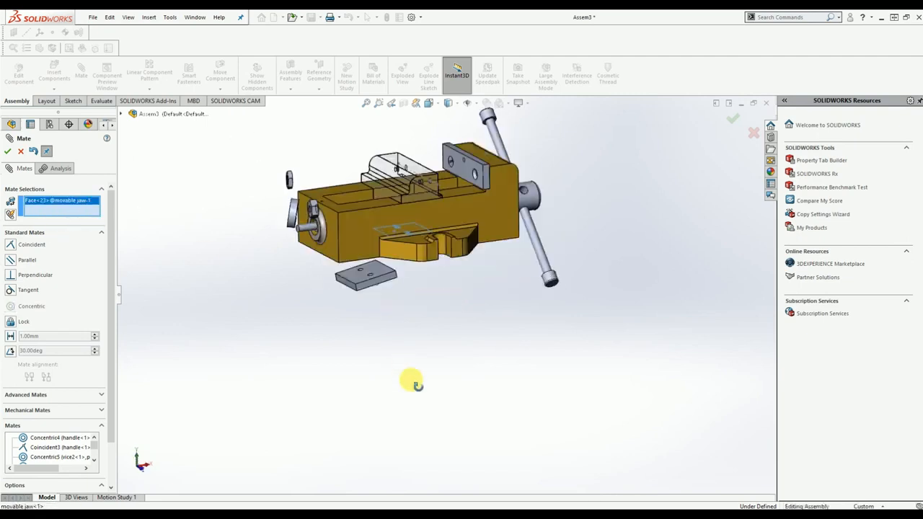
click(350, 277)
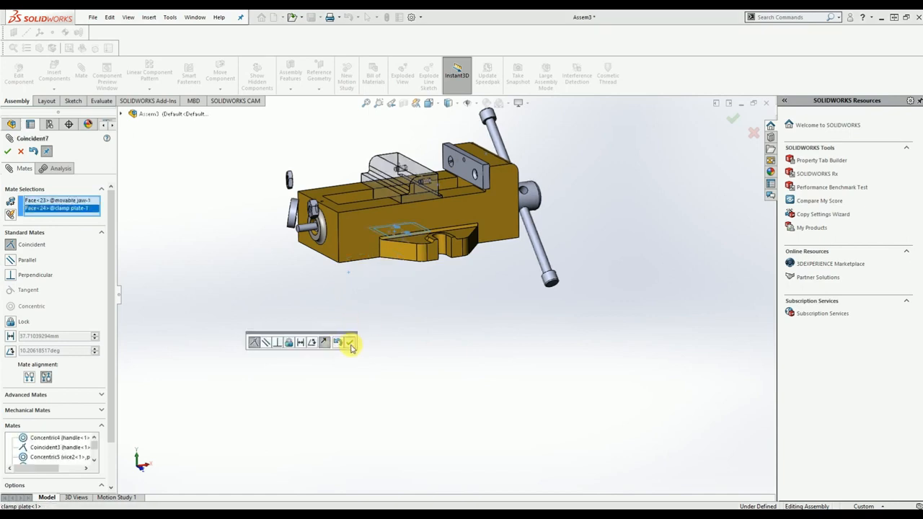
click(350, 346)
Add a Concentric mate between a clamp plate screw hole and the matching hole in the movable jaw
middle_drag(404, 363, 375, 225)
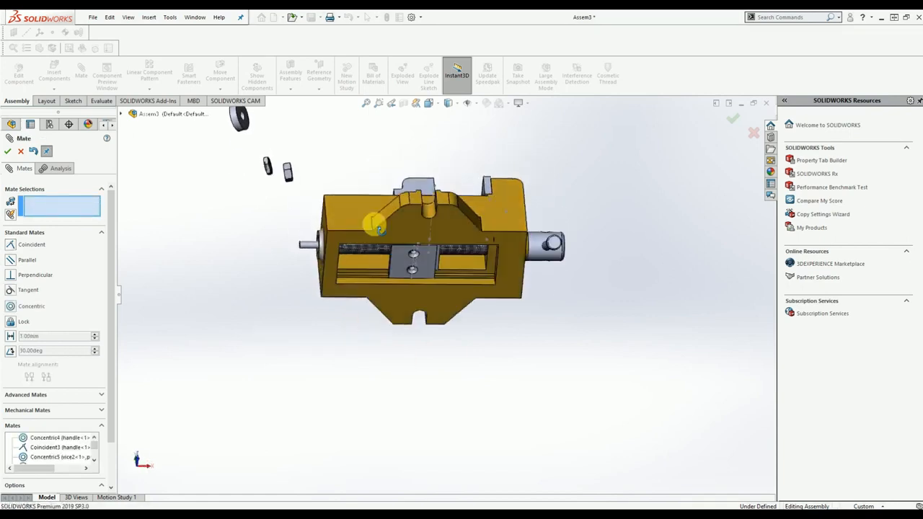
scroll(428, 260, up, 3)
scroll(432, 280, down, 10)
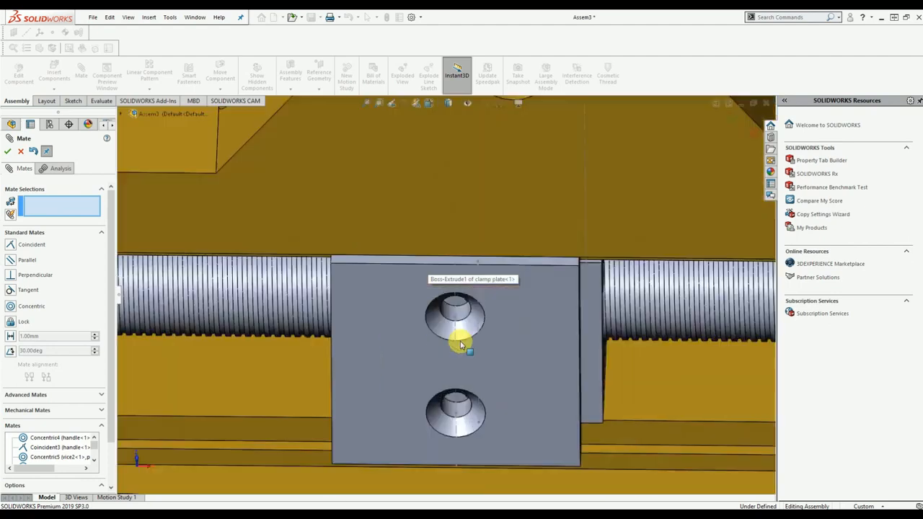
scroll(482, 328, down, 5)
mouse_move(481, 292)
middle_down()
mouse_move(451, 301)
mouse_move(484, 305)
mouse_move(508, 289)
mouse_move(496, 288)
middle_up()
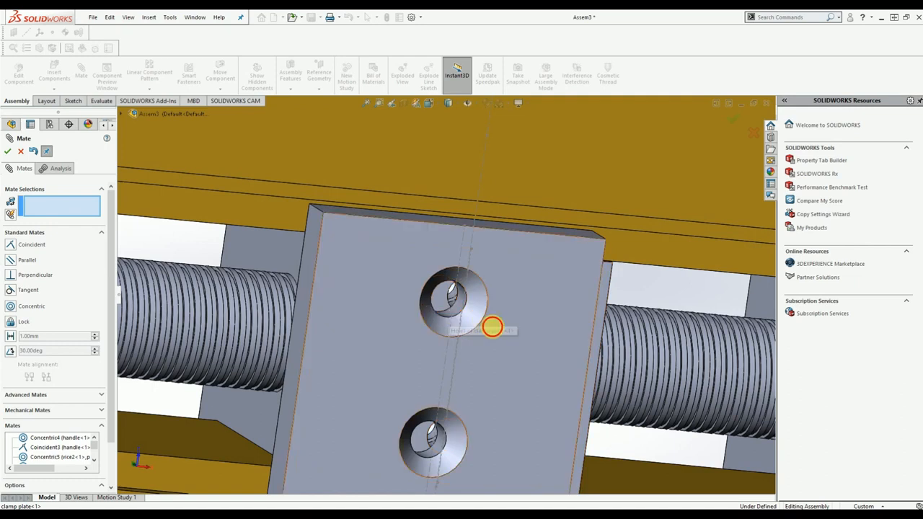
click(569, 347)
right_click(65, 200)
click(97, 208)
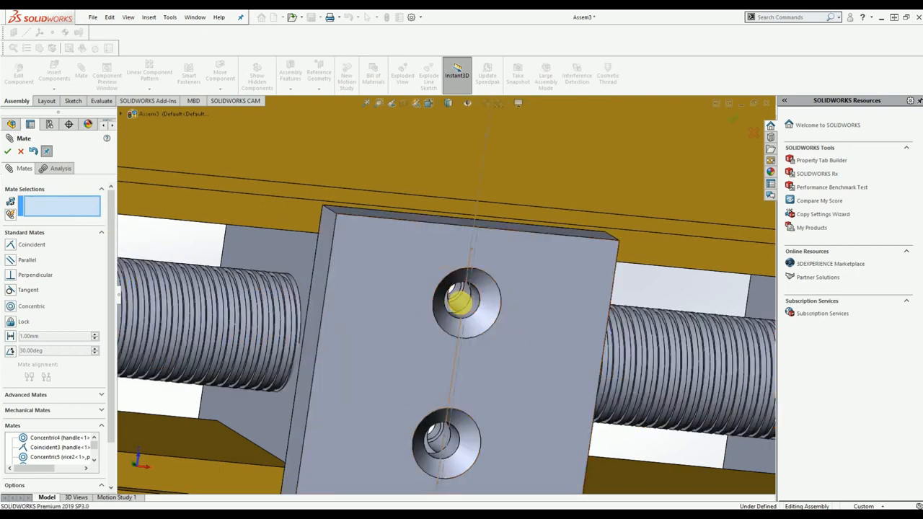
click(461, 308)
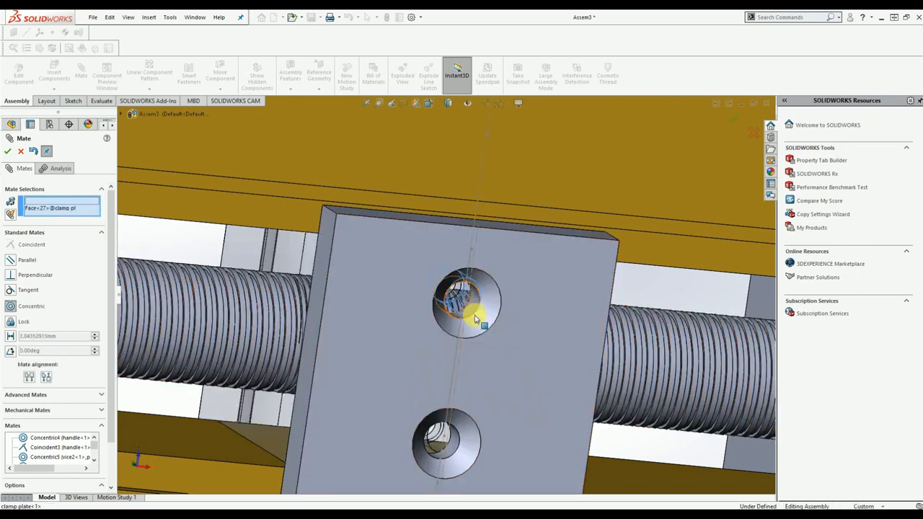
click(468, 312)
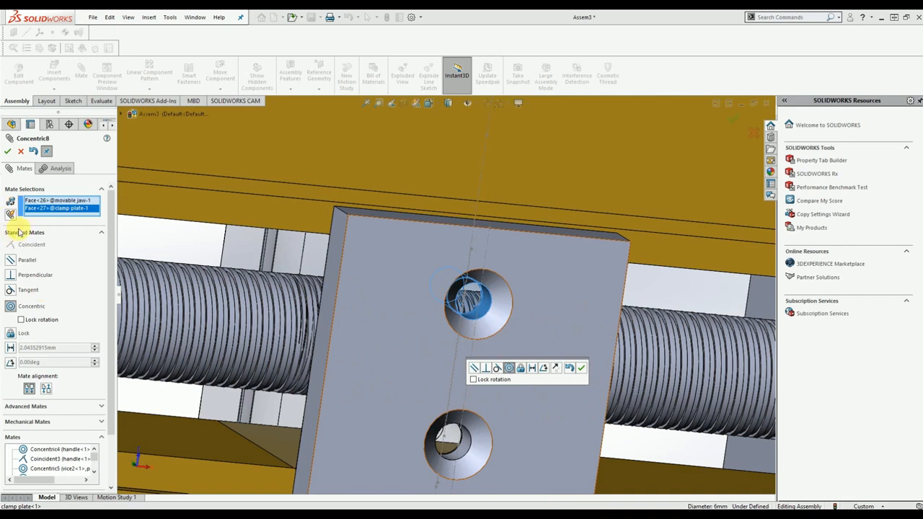
click(9, 151)
Look over the mounted clamp plate and finish adding mates to the assembly
scroll(336, 279, down, 6)
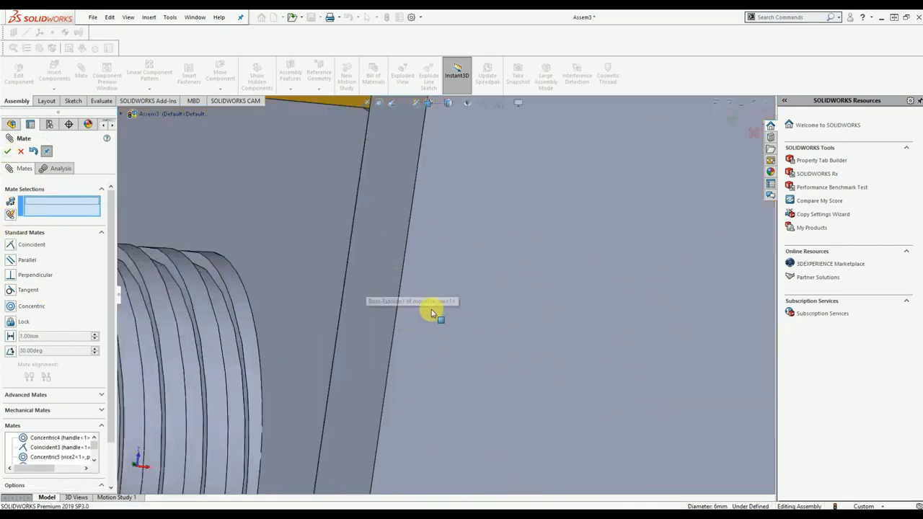
scroll(435, 314, up, 8)
middle_drag(433, 310, 459, 355)
mouse_move(452, 256)
mouse_down()
mouse_move(433, 254)
mouse_move(460, 251)
mouse_move(448, 251)
mouse_up()
middle_drag(448, 251, 497, 336)
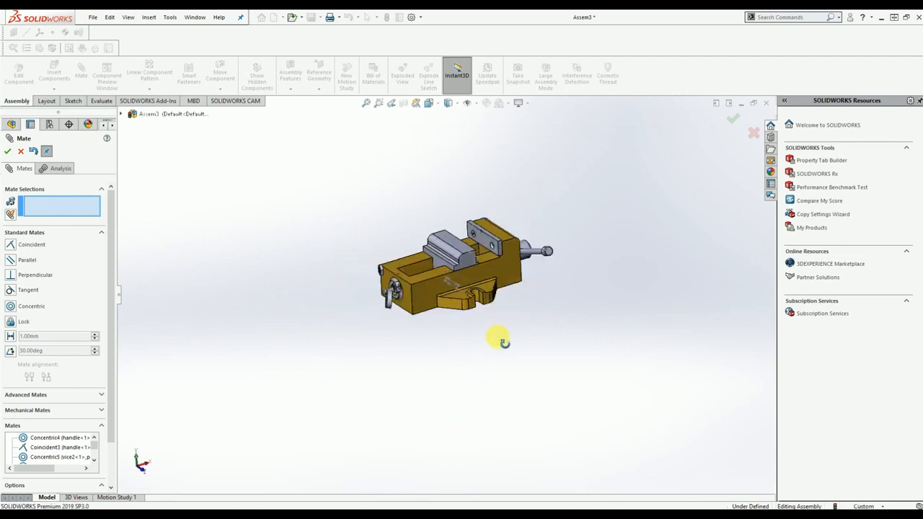
click(7, 152)
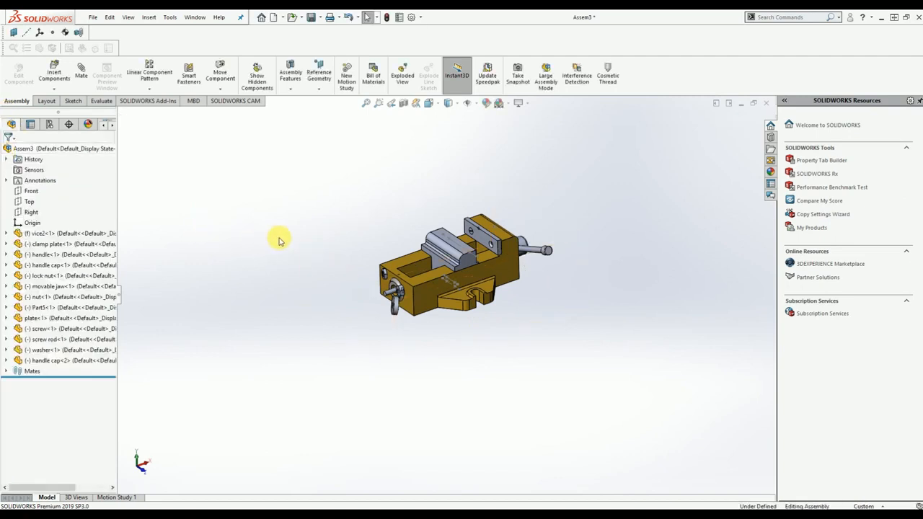
Run Interference Detection on the whole vice assembly, examine the model, and close the check
scroll(521, 265, down, 5)
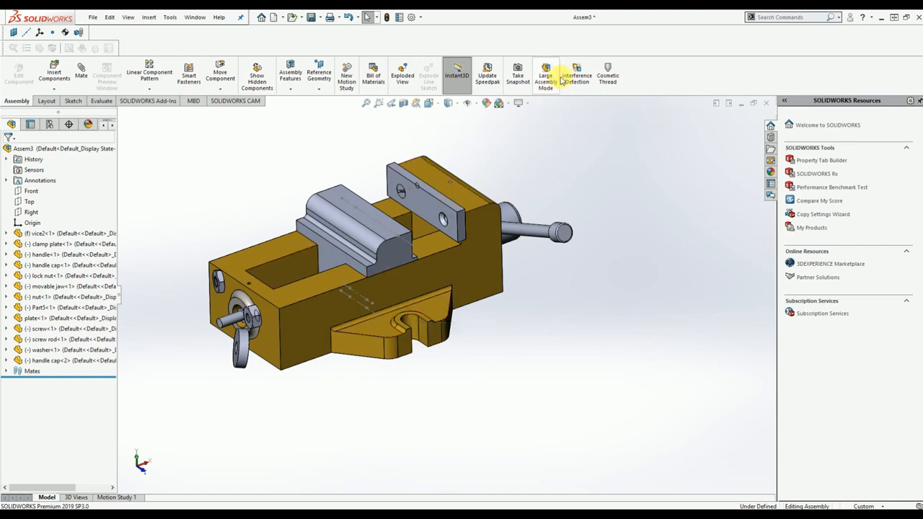
click(583, 75)
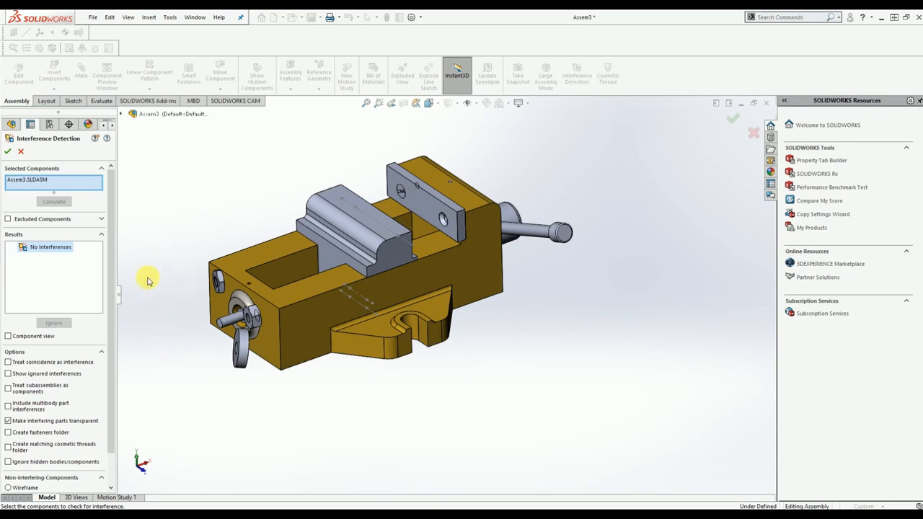
scroll(276, 265, up, 5)
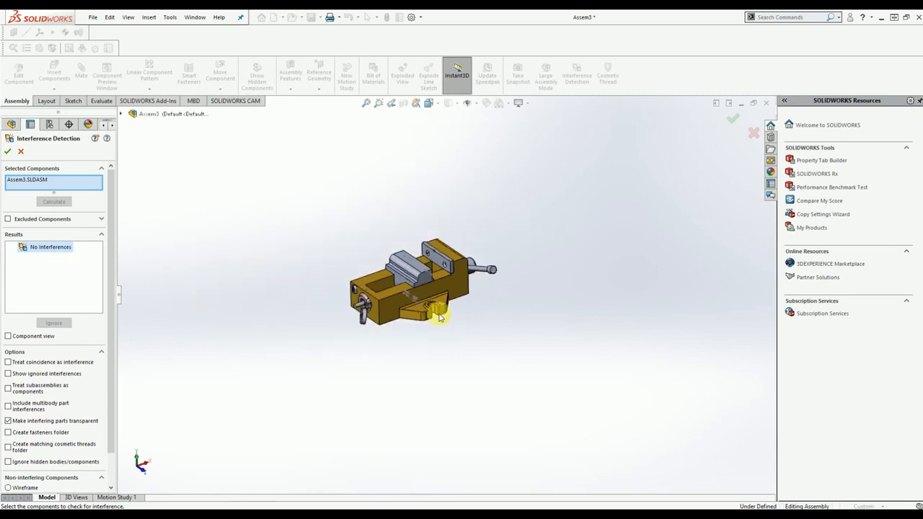
scroll(440, 318, down, 5)
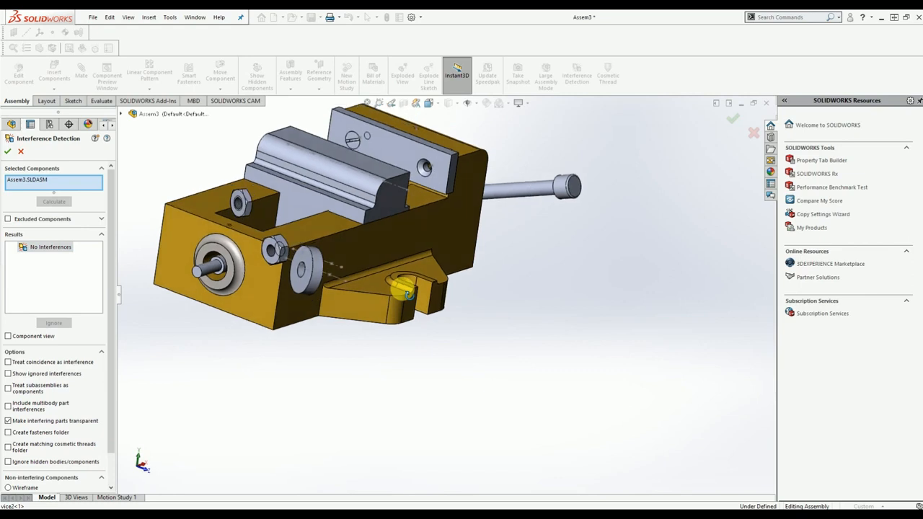
middle_drag(367, 281, 375, 352)
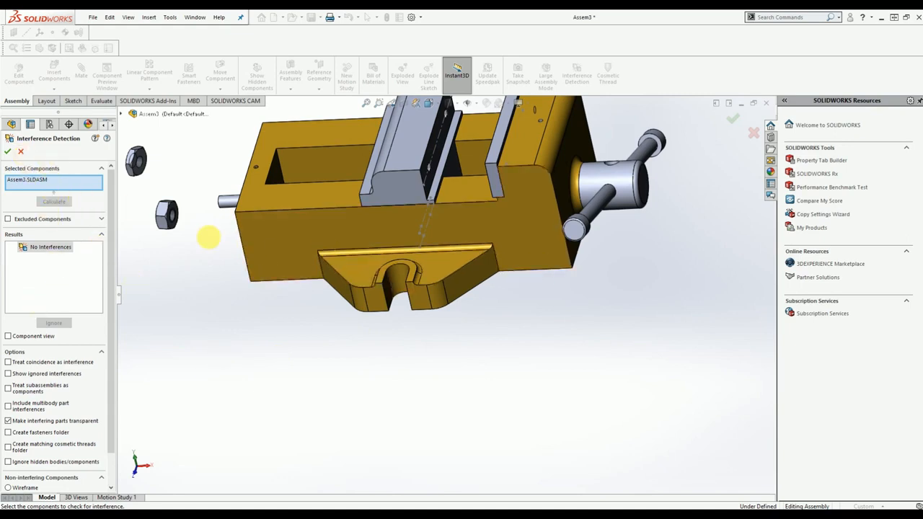
drag(169, 215, 231, 253)
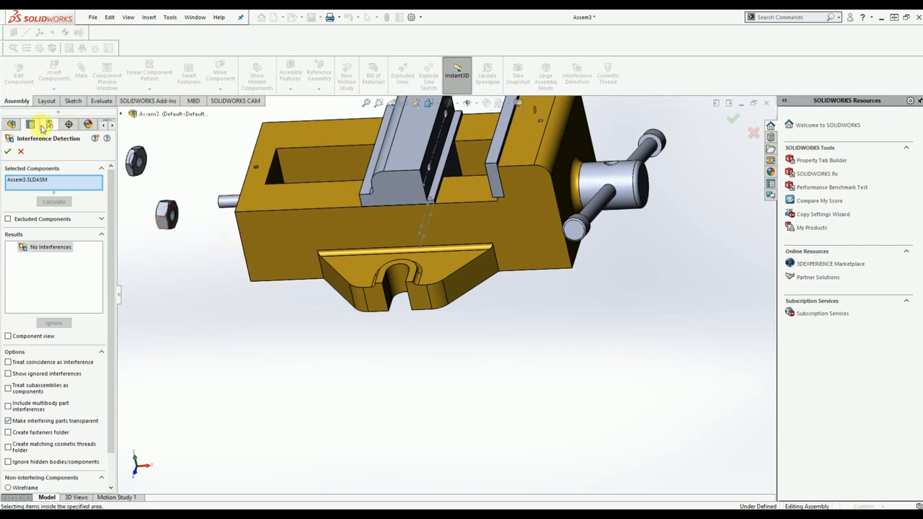
click(21, 151)
Move the loose nut so that it overlaps the side wall of the vice body near its end
middle_drag(264, 277, 241, 207)
drag(214, 202, 275, 241)
middle_drag(275, 246, 373, 267)
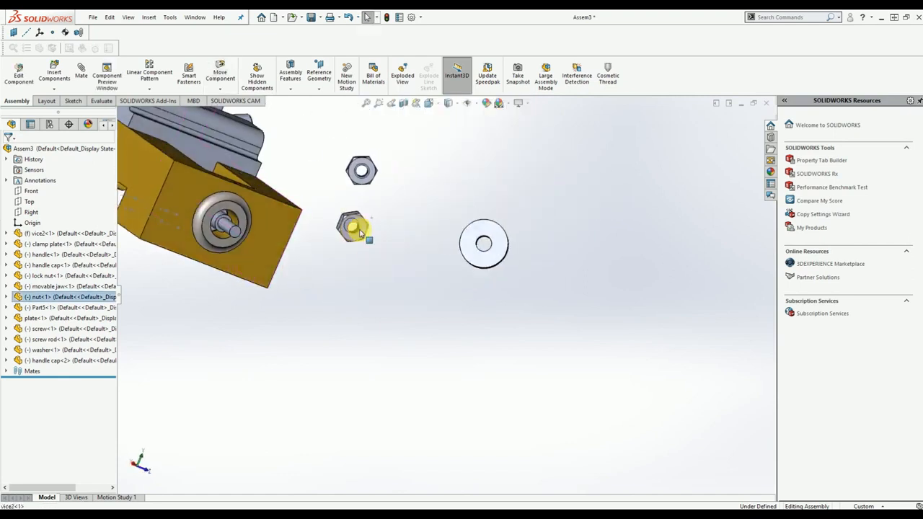
click(353, 230)
drag(326, 241, 292, 246)
middle_drag(315, 270, 402, 195)
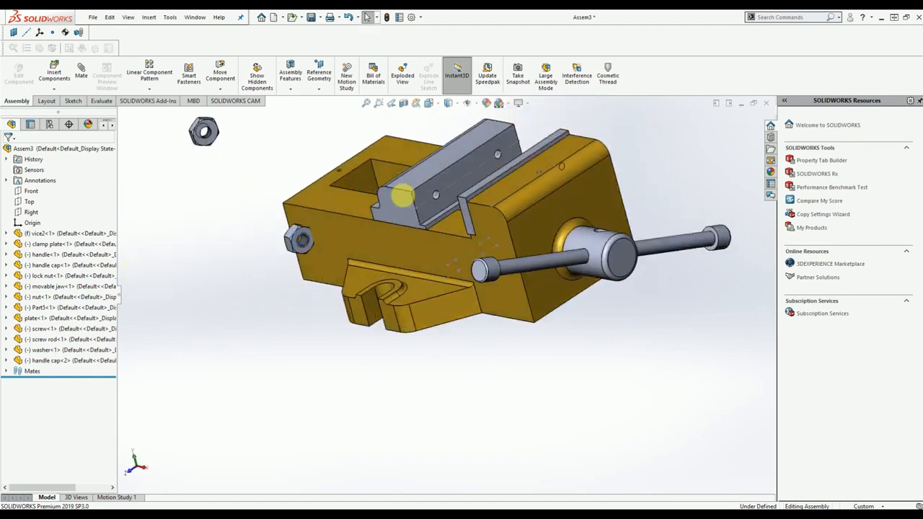
Run Interference Detection again and examine the two components involved in the first interference
click(576, 77)
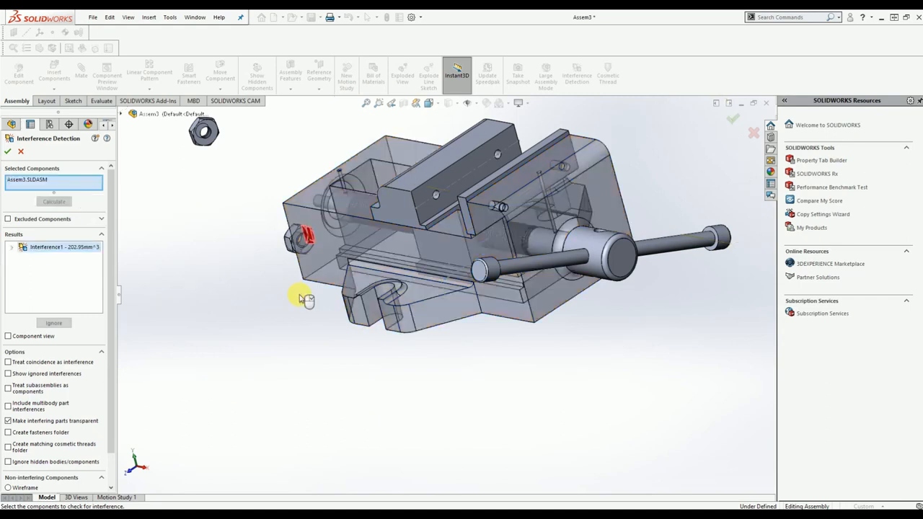
scroll(315, 247, up, 3)
scroll(353, 265, down, 5)
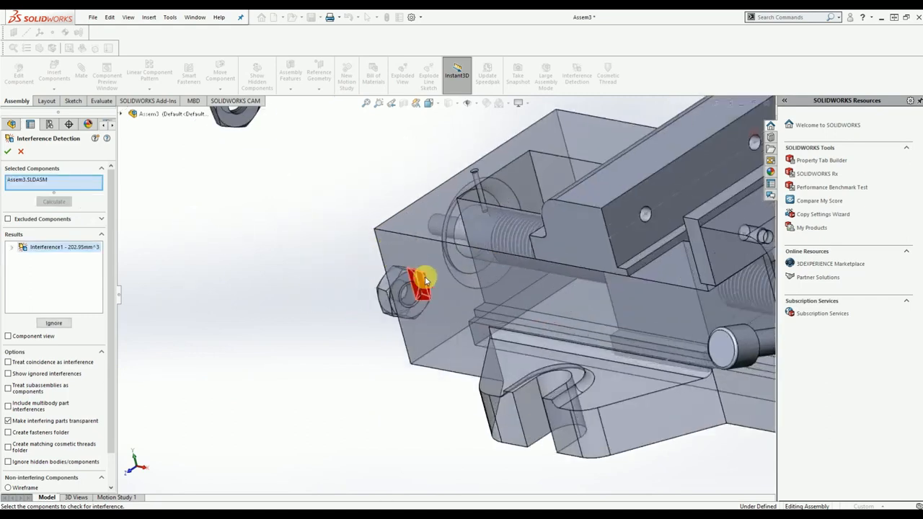
double_click(83, 247)
click(61, 258)
click(52, 268)
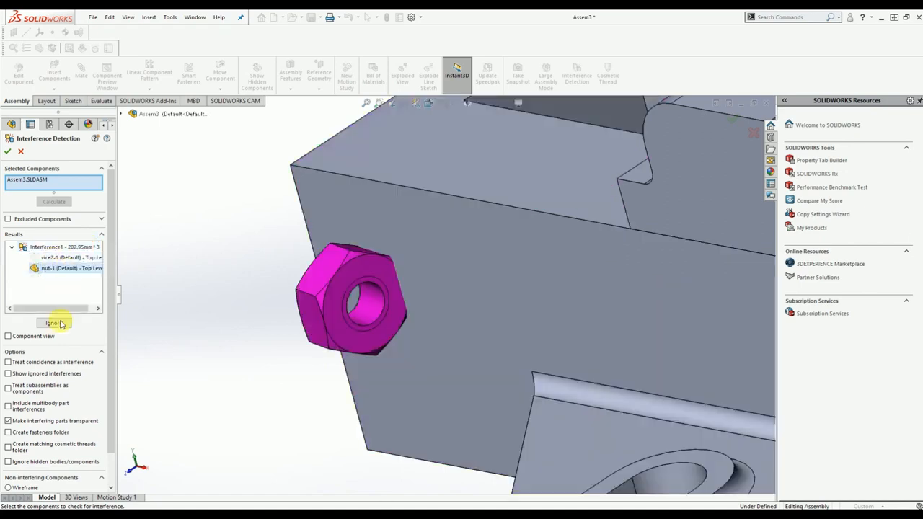
click(23, 151)
Move the nut out of the vice body into free space
scroll(356, 282, up, 6)
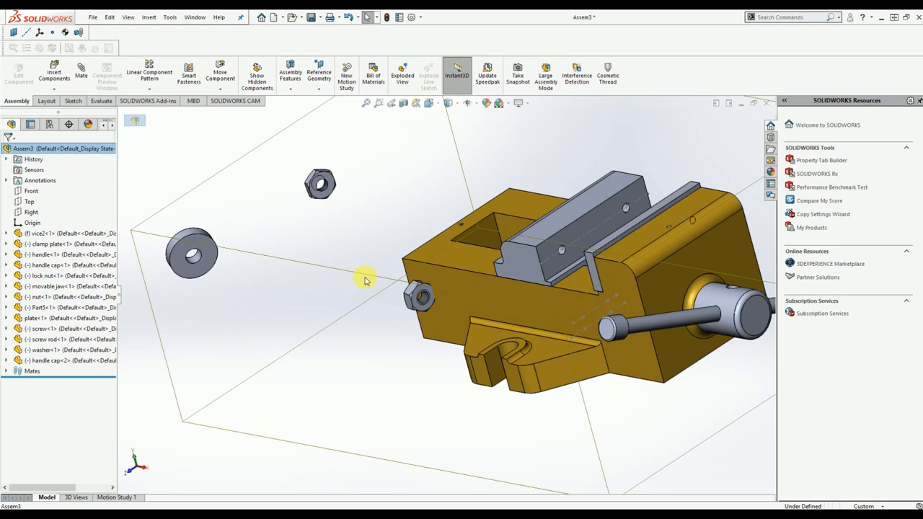
middle_drag(480, 328, 411, 316)
drag(404, 313, 231, 294)
Start an exploded view and raise the movable jaw about 117 mm along the Y axis
middle_drag(551, 329, 625, 376)
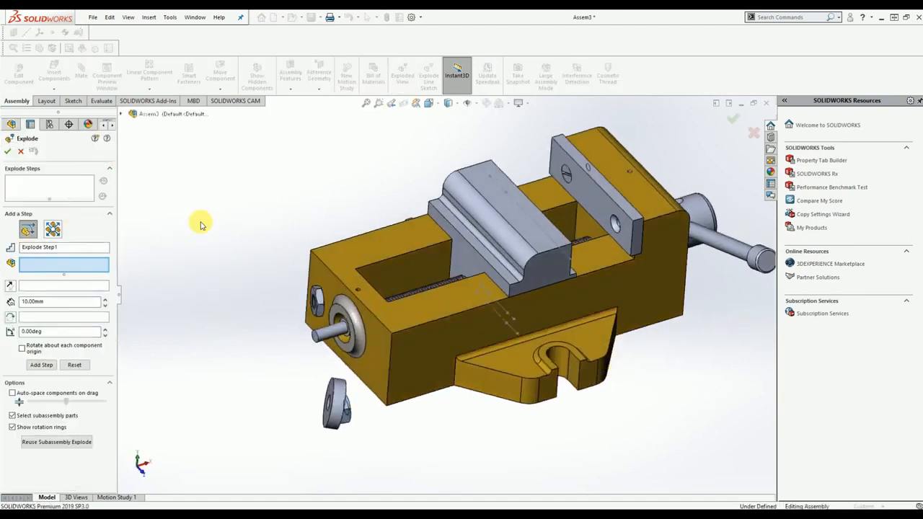
click(532, 244)
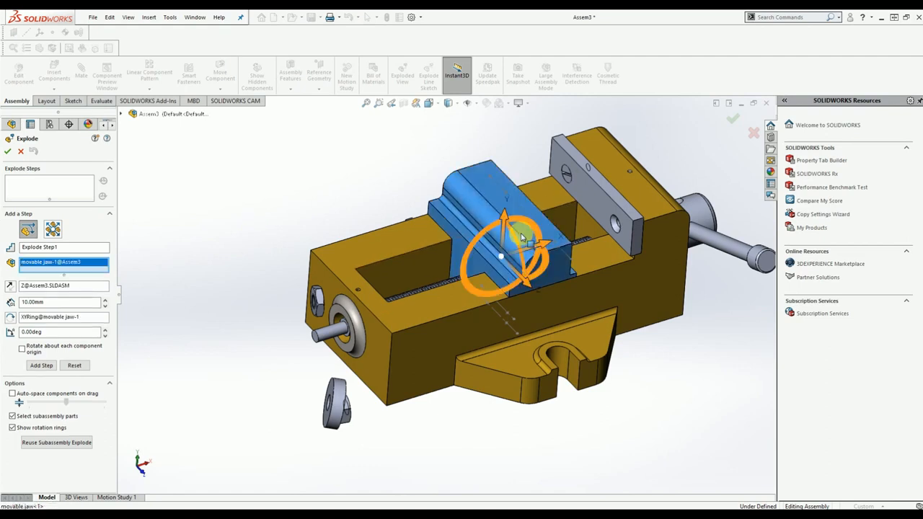
middle_drag(534, 268, 527, 294)
scroll(525, 295, up, 5)
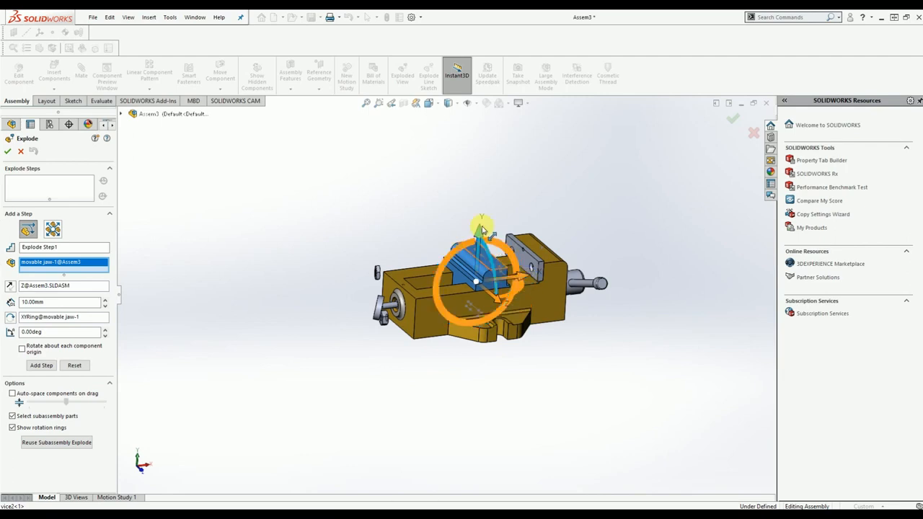
drag(478, 217, 479, 148)
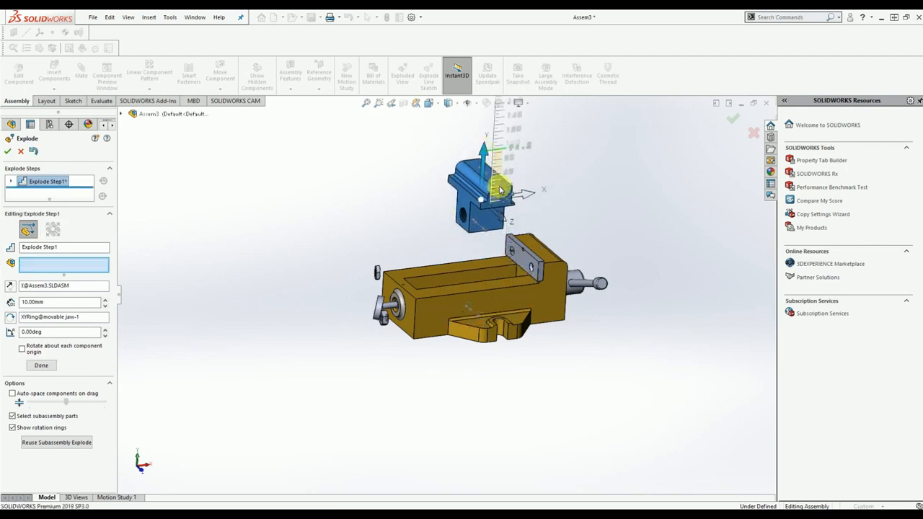
Add the plate and screw rod to the movable jaw's explode step, raise all three to about 128 mm along Y, and finish the exploded view
click(529, 261)
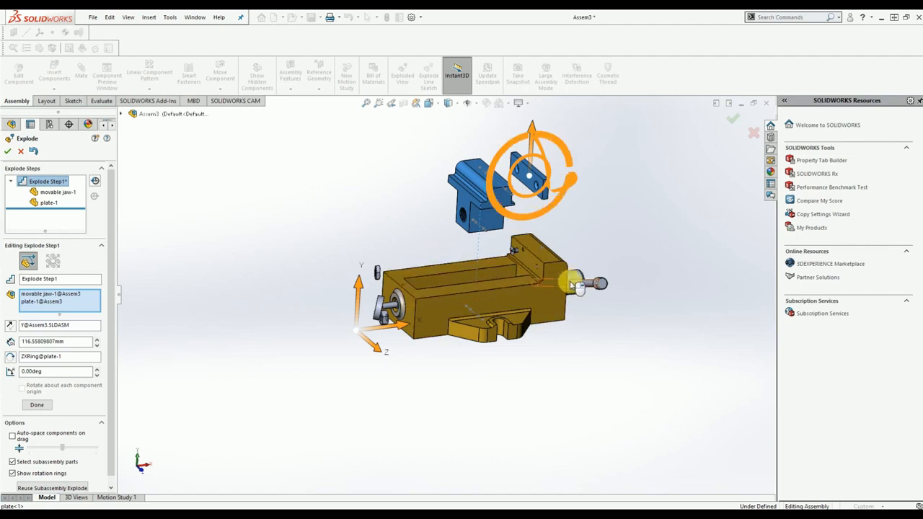
click(580, 281)
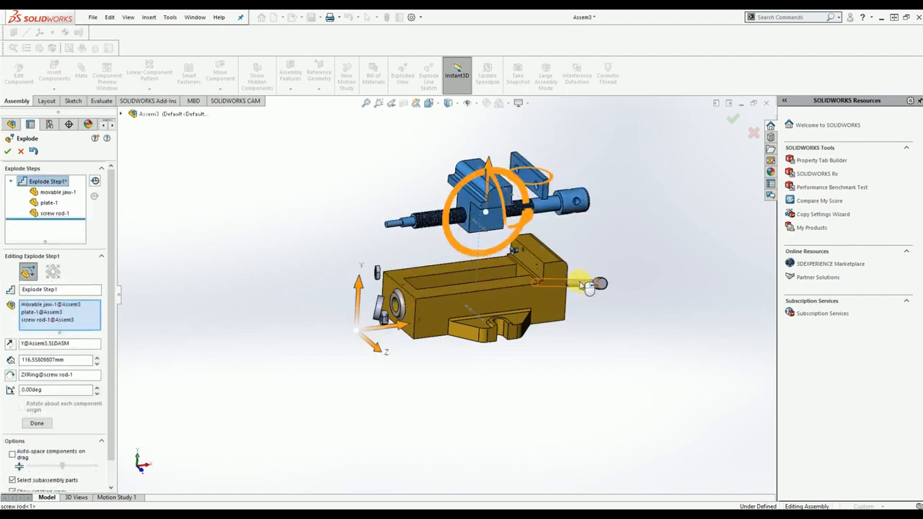
mouse_move(489, 170)
mouse_down()
mouse_move(490, 92)
mouse_move(489, 151)
mouse_up()
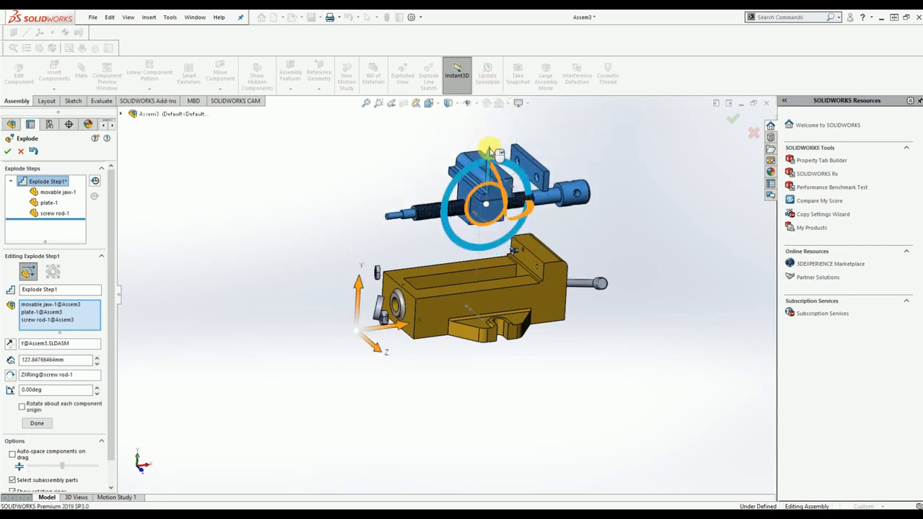
click(8, 152)
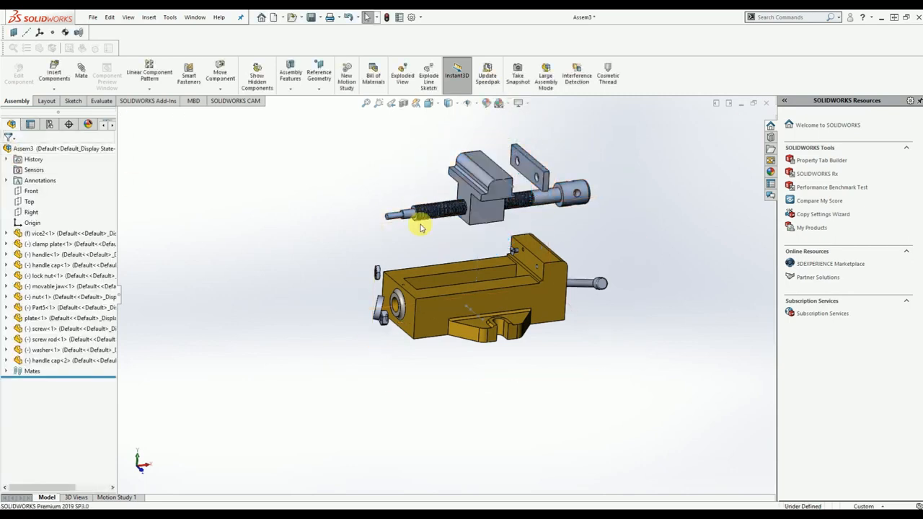
Start another exploded view and move the movable jaw about 340 mm along the X axis, out past the screw end of the vice body
click(404, 88)
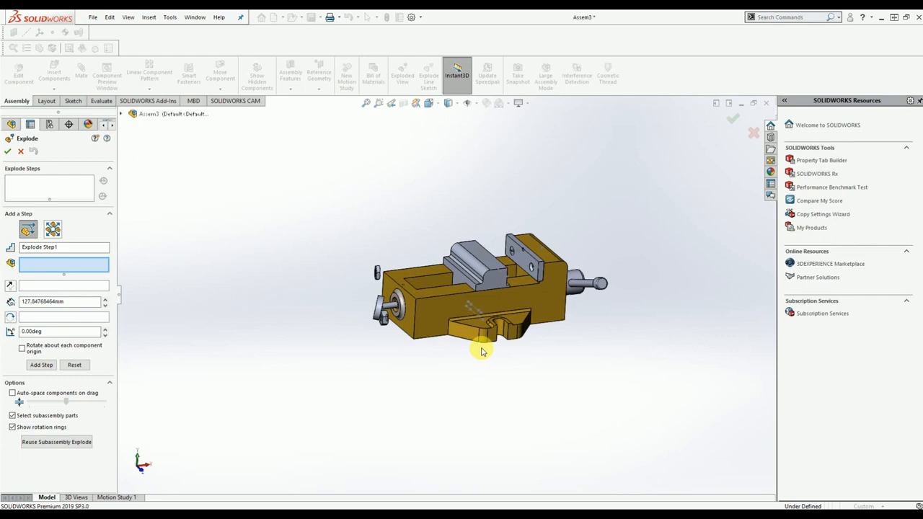
click(480, 258)
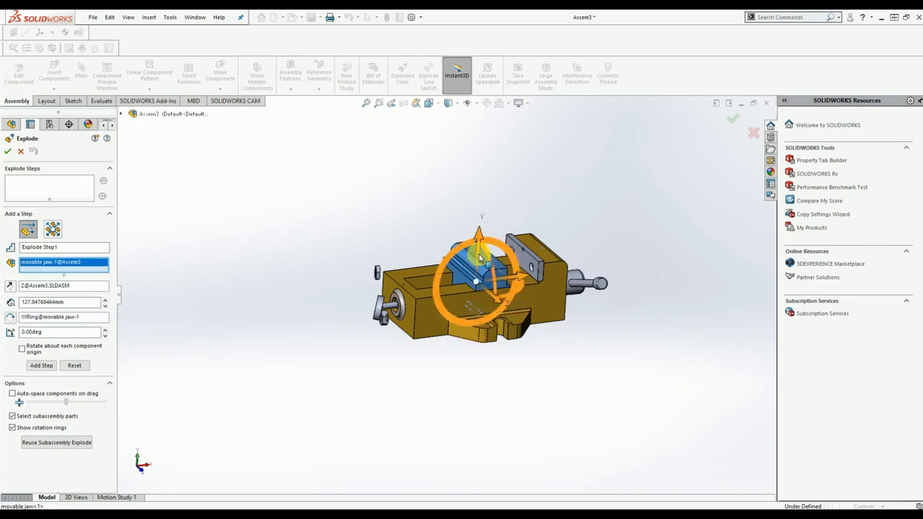
drag(512, 279, 288, 303)
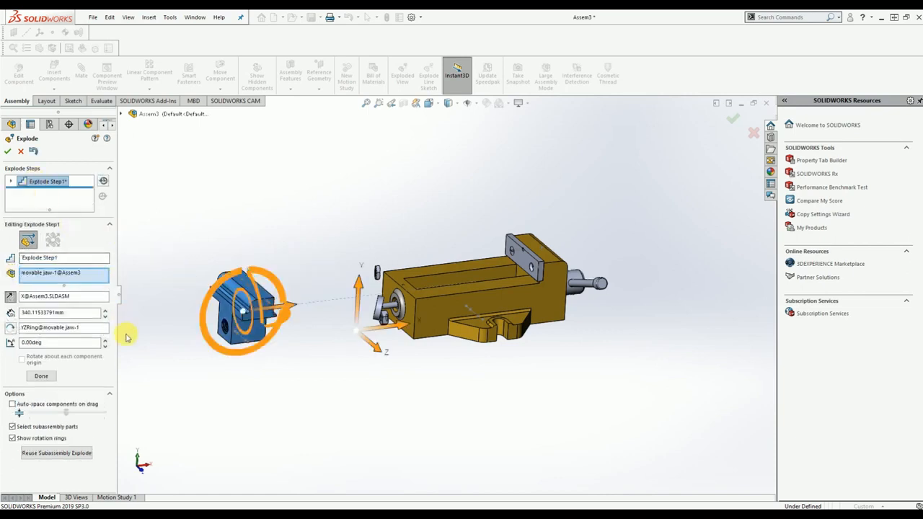
click(37, 376)
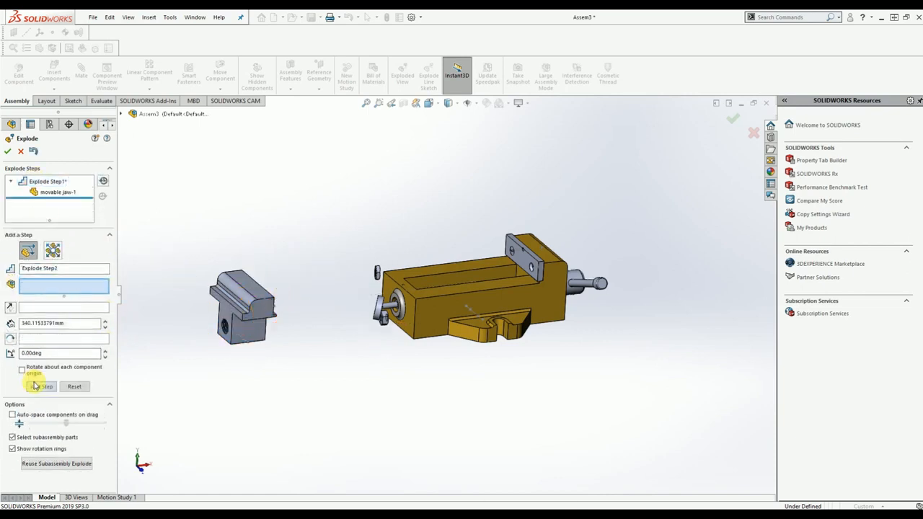
Add an explode step moving the plate about 287 mm along the X axis toward the movable jaw
click(520, 284)
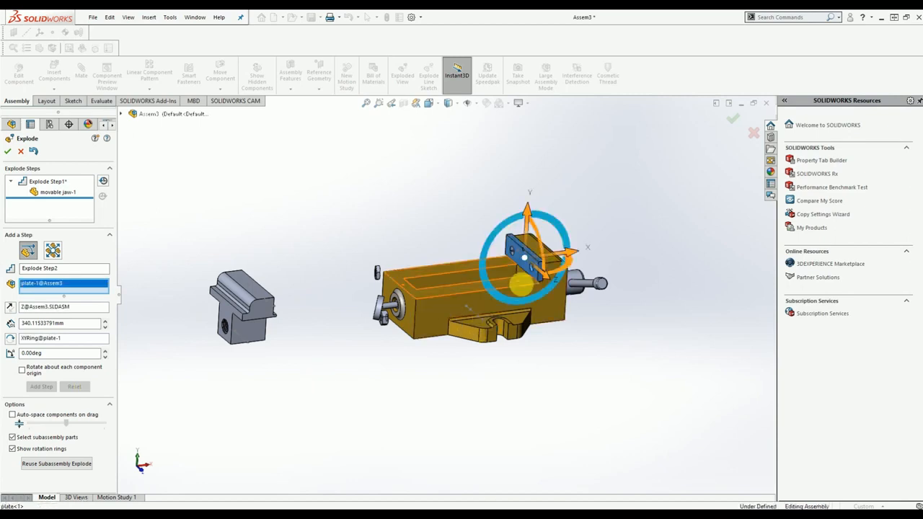
drag(572, 254, 377, 268)
click(41, 397)
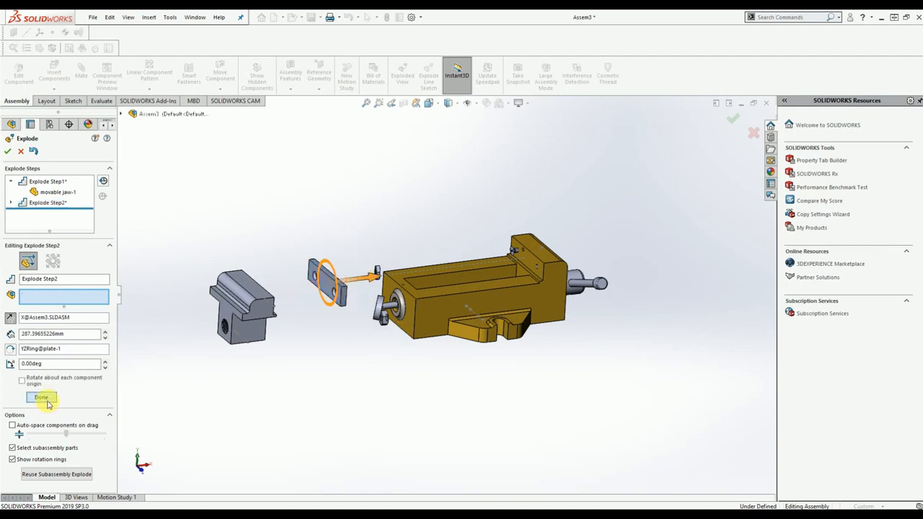
Add an explode step raising the screw rod about 148 mm along the Y axis and finish the exploded view
click(588, 281)
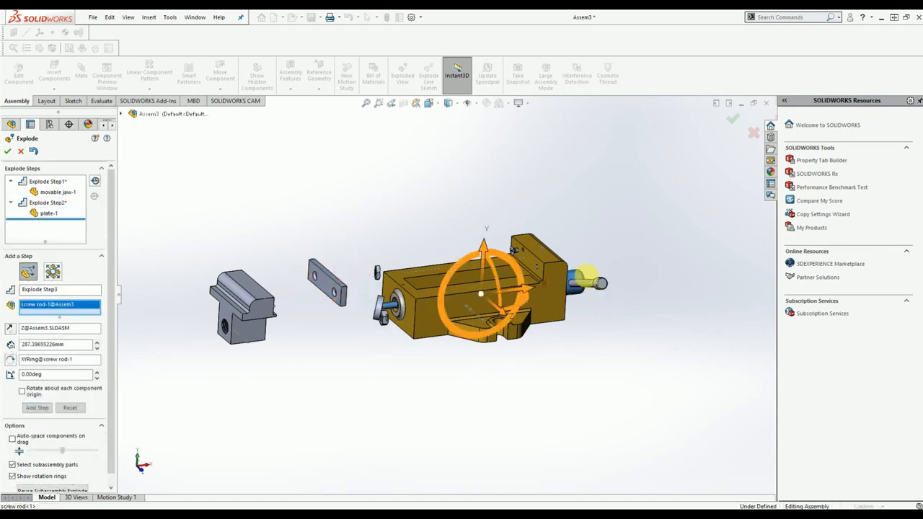
drag(483, 249, 489, 134)
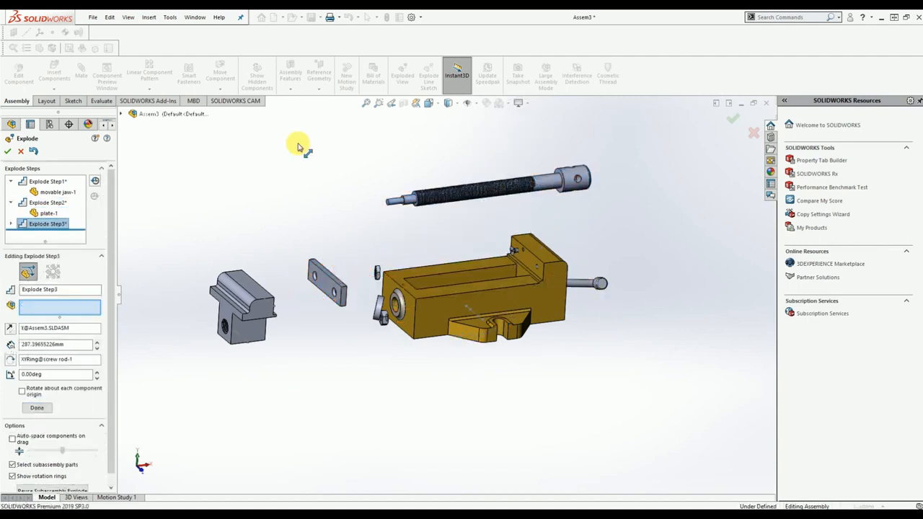
click(37, 421)
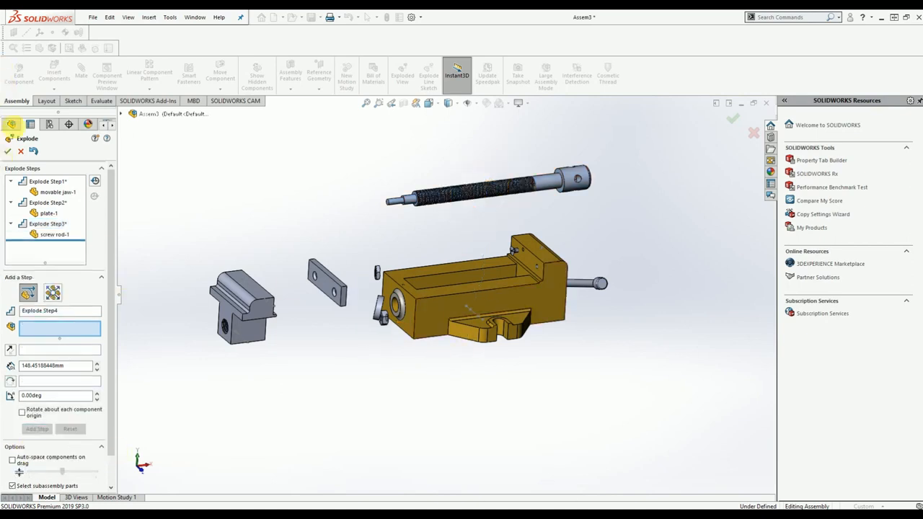
click(8, 150)
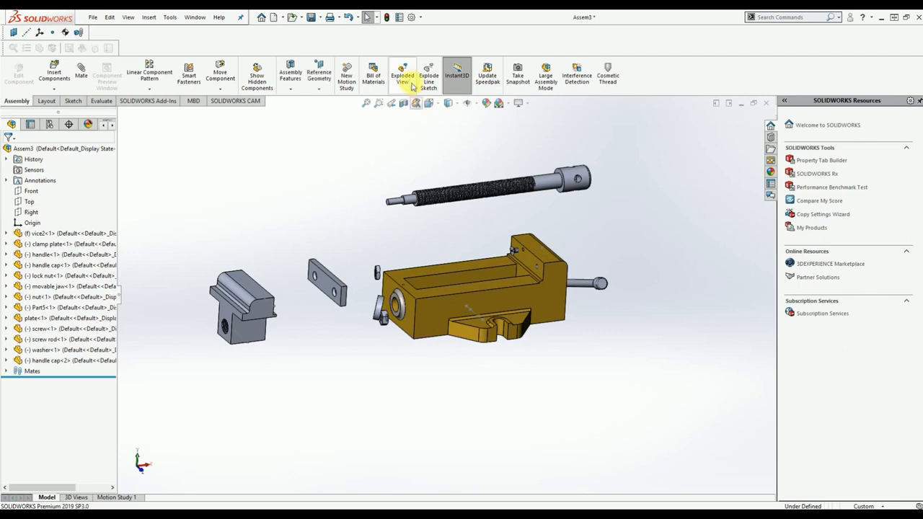
click(405, 76)
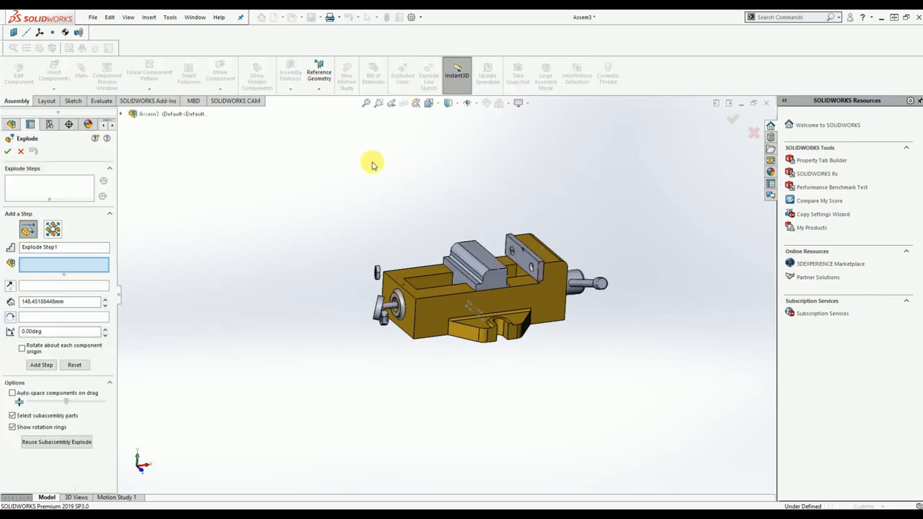
click(8, 150)
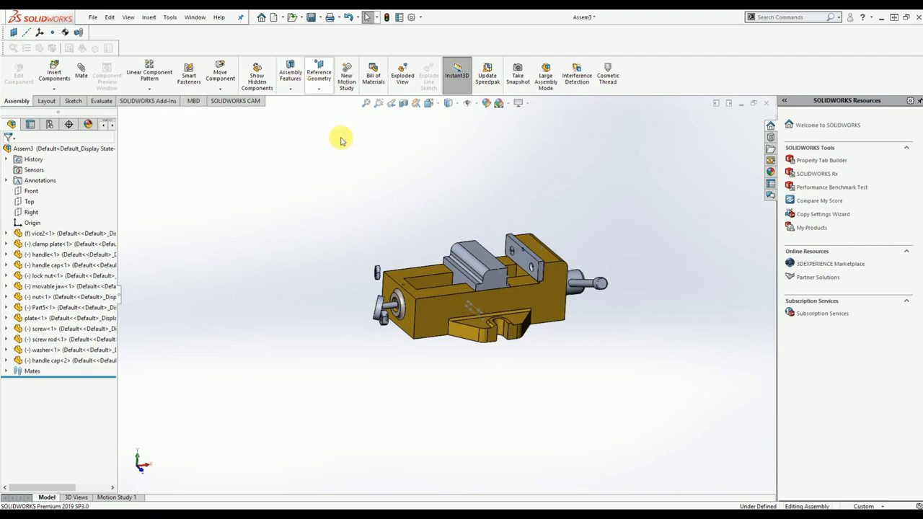
scroll(510, 310, up, 2)
scroll(512, 310, down, 2)
scroll(513, 312, down, 2)
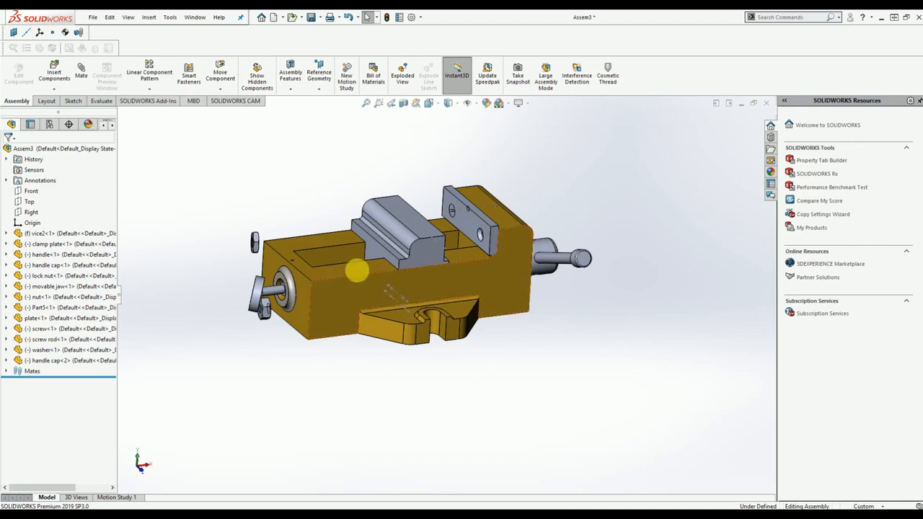
Open the part file screw rod.SLDPRT from the Bench Vice folder
click(295, 19)
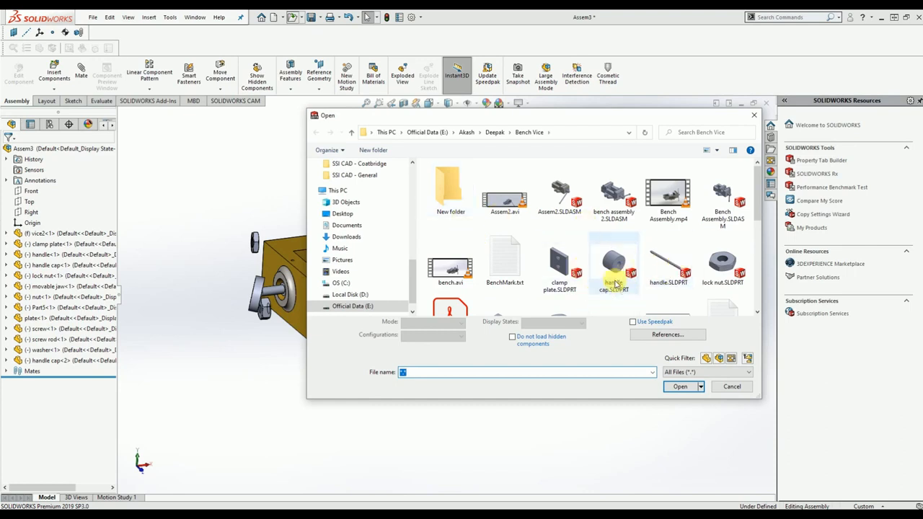
click(608, 252)
scroll(603, 249, down, 2)
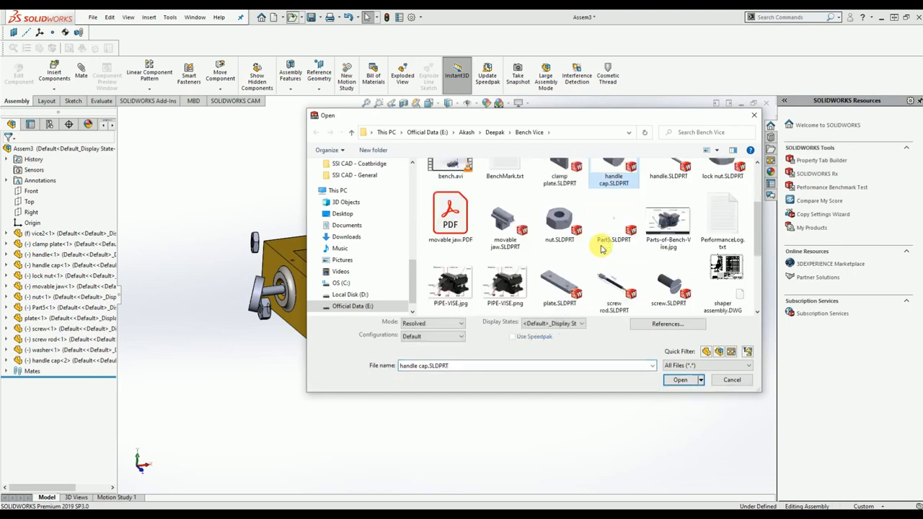
scroll(605, 283, down, 1)
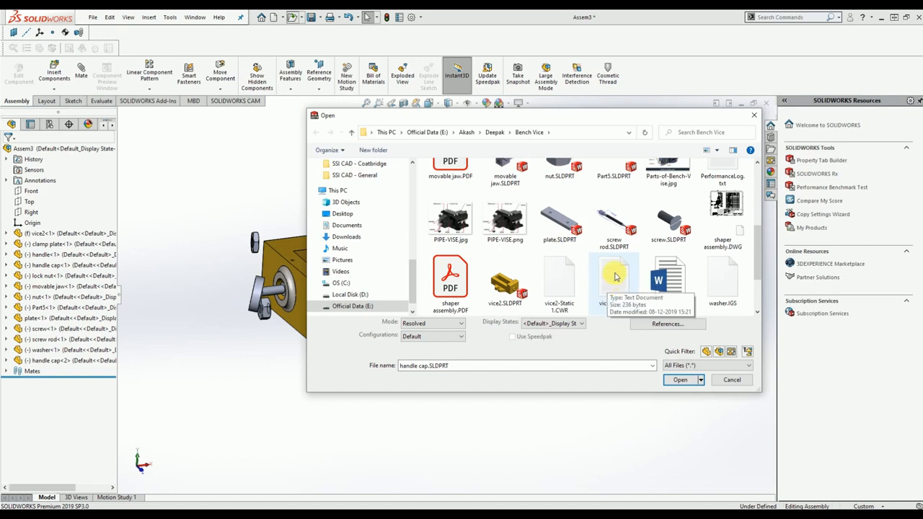
scroll(589, 280, down, 1)
scroll(589, 280, up, 1)
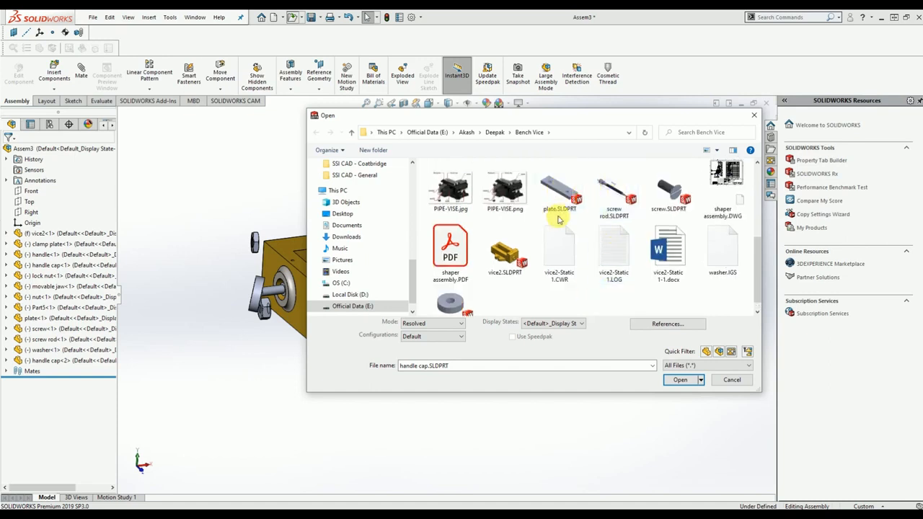
double_click(614, 191)
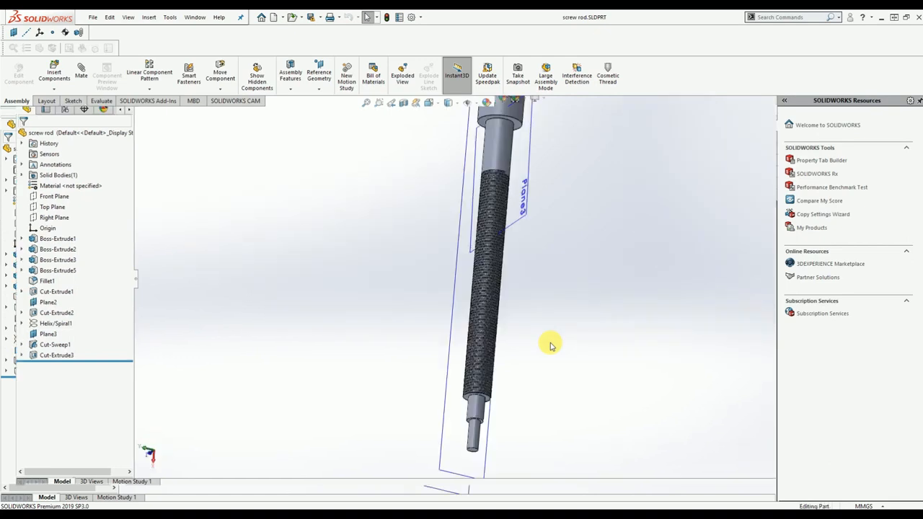
Hide reference planes Plane3 and Plane2 in the screw rod part
middle_drag(533, 275, 558, 338)
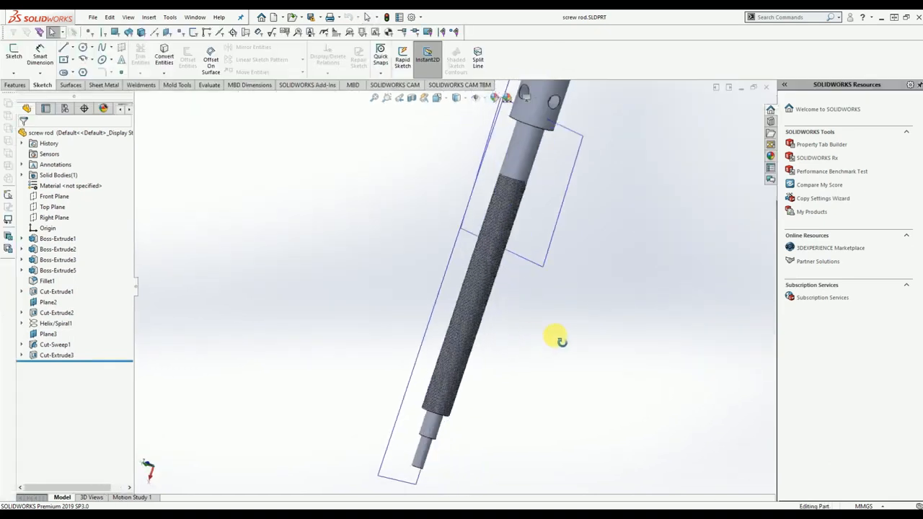
click(550, 233)
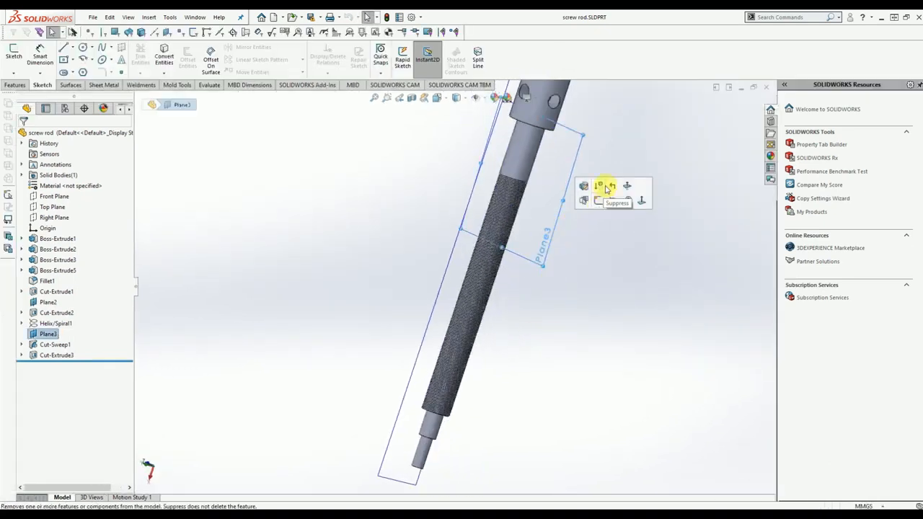
click(613, 201)
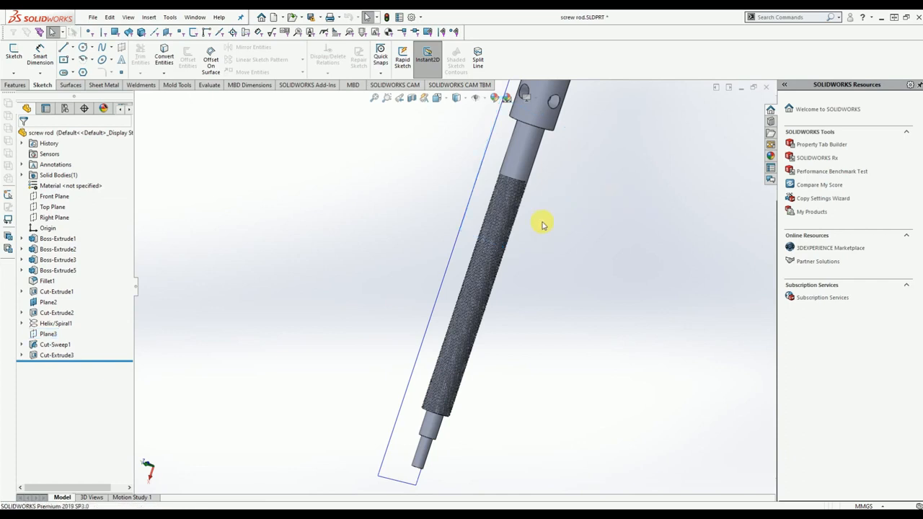
click(464, 235)
click(521, 193)
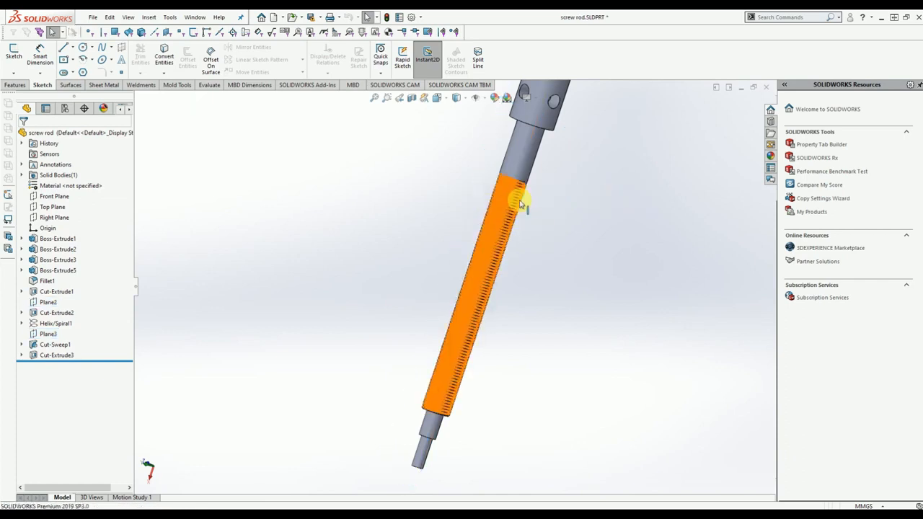
key(f)
middle_drag(565, 266, 649, 282)
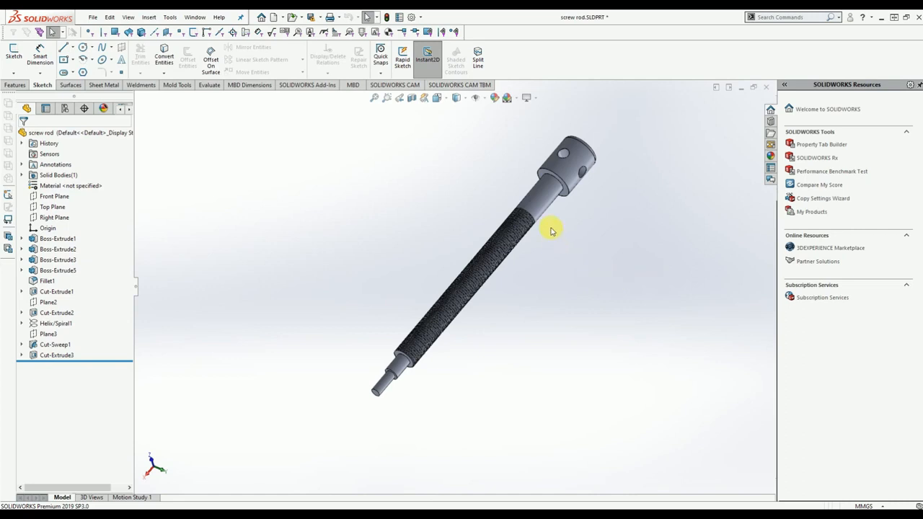
Assign the Cast Alloy Steel material to the screw rod
click(57, 187)
right_click(57, 192)
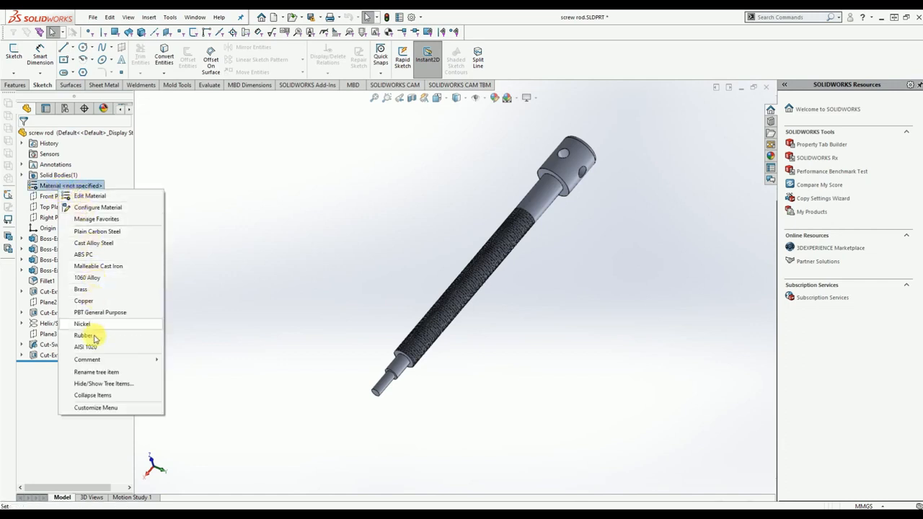
click(111, 245)
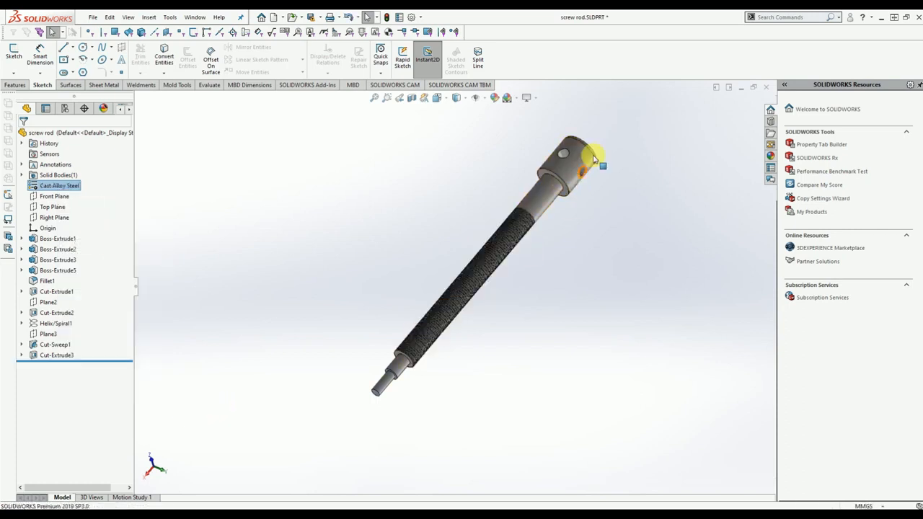
Examine the AISI 304 properties in the steel material library, leaving the screw rod's assigned material as it is
right_click(66, 187)
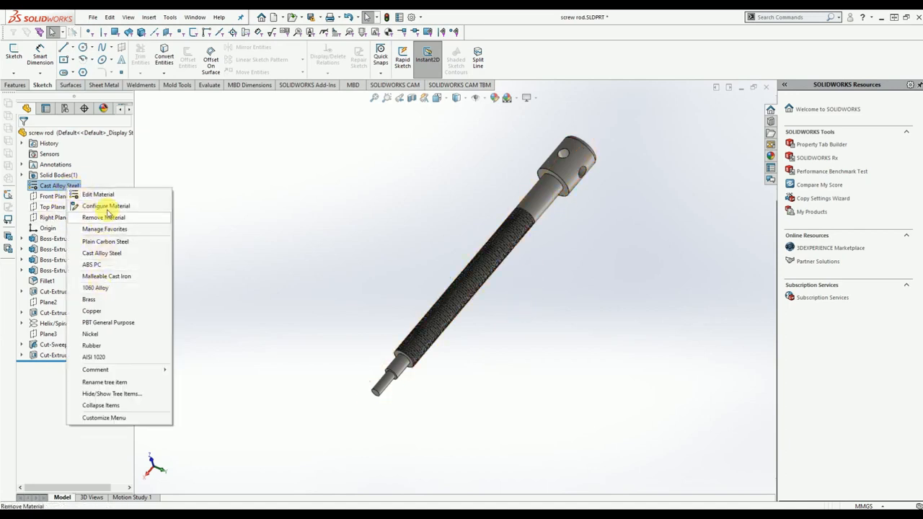
click(103, 195)
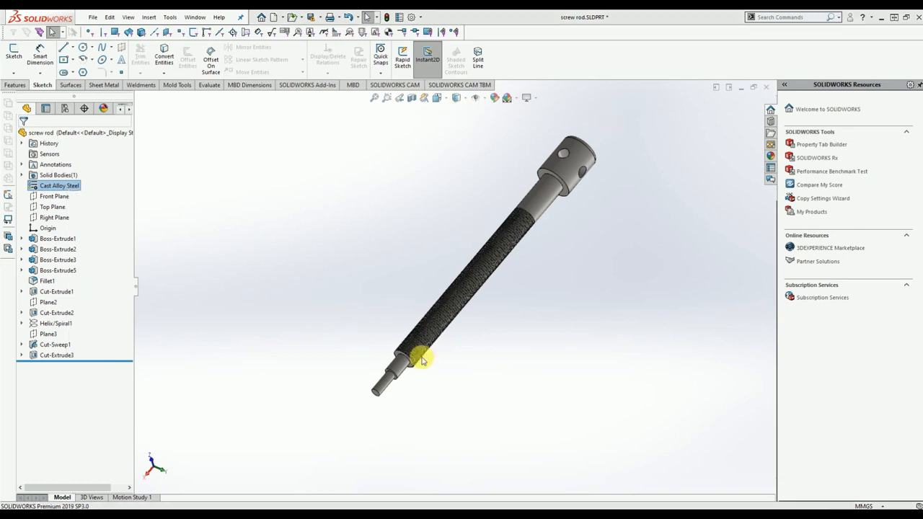
scroll(382, 296, up, 3)
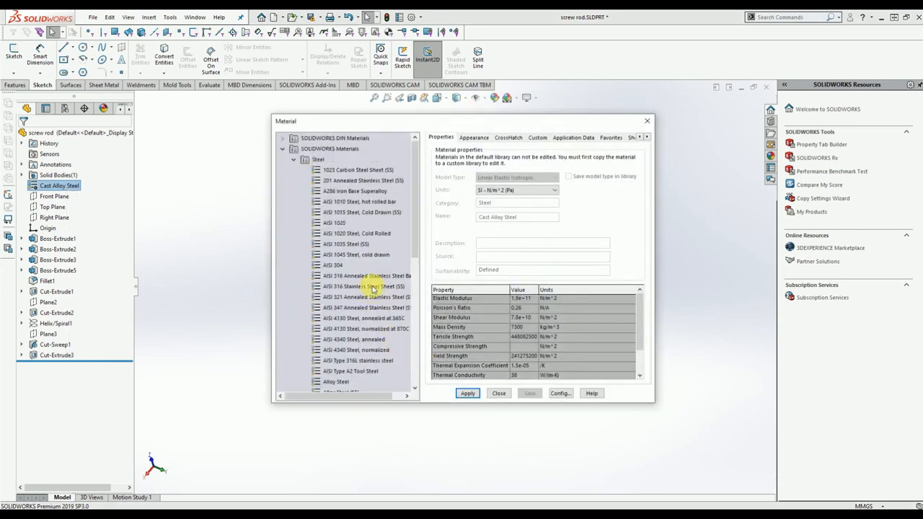
click(294, 160)
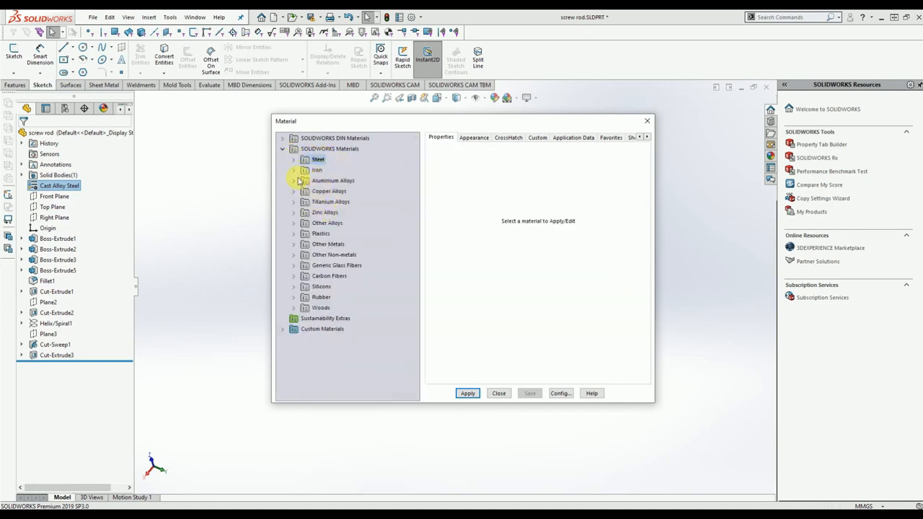
click(293, 160)
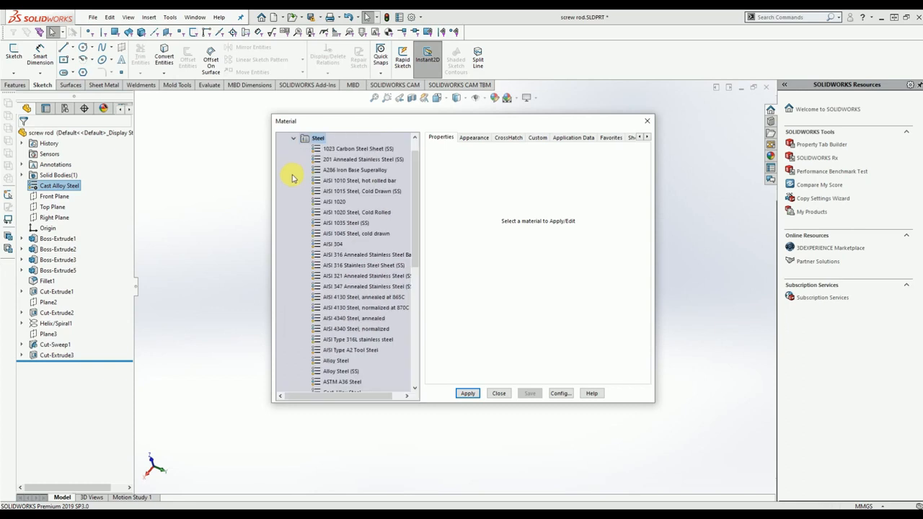
click(328, 246)
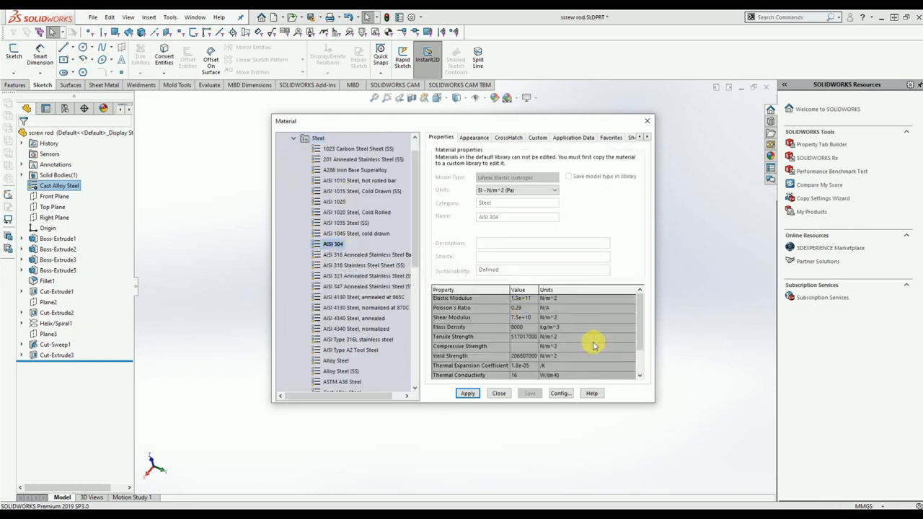
click(511, 309)
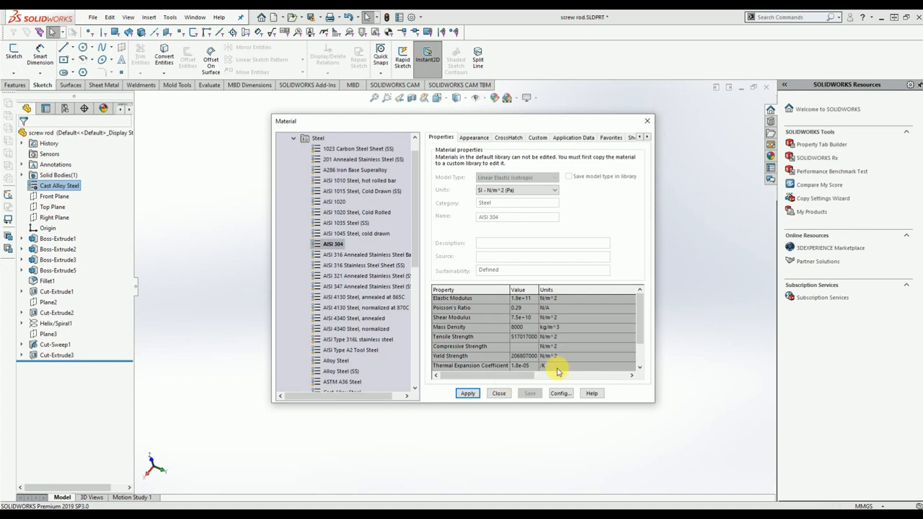
click(647, 126)
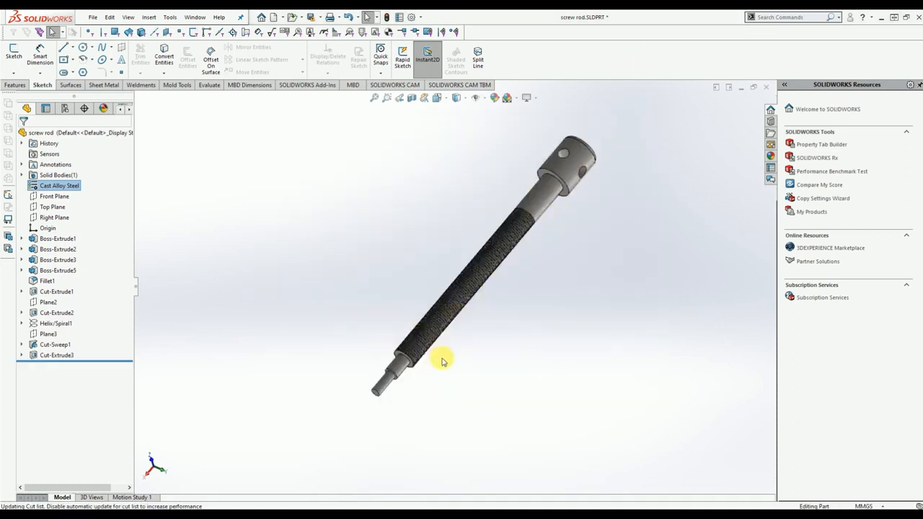
Assign the Stainless Steel (ferritic) material to the screw rod
right_click(77, 186)
click(99, 192)
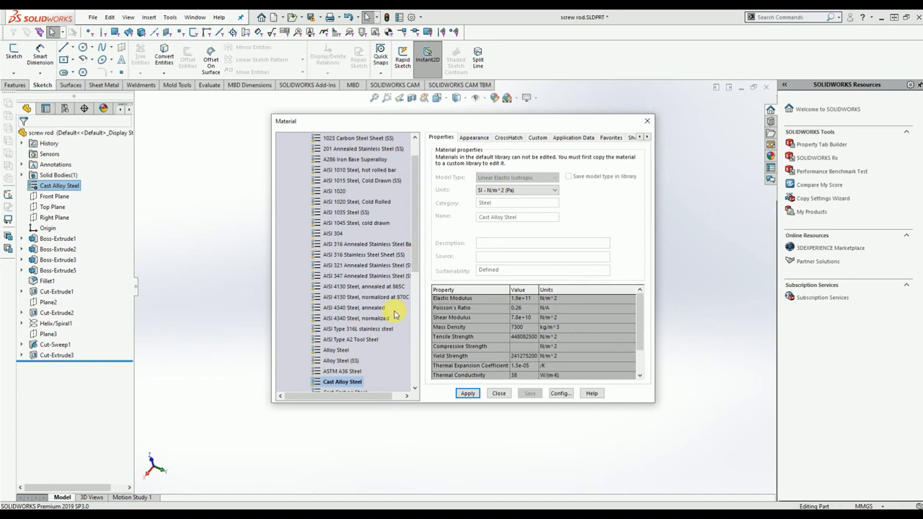
scroll(374, 346, down, 2)
scroll(373, 356, down, 2)
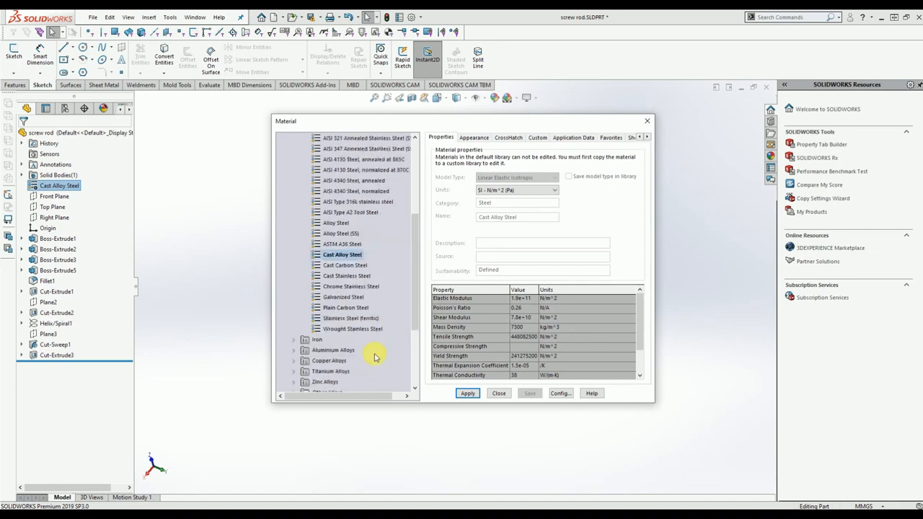
click(360, 318)
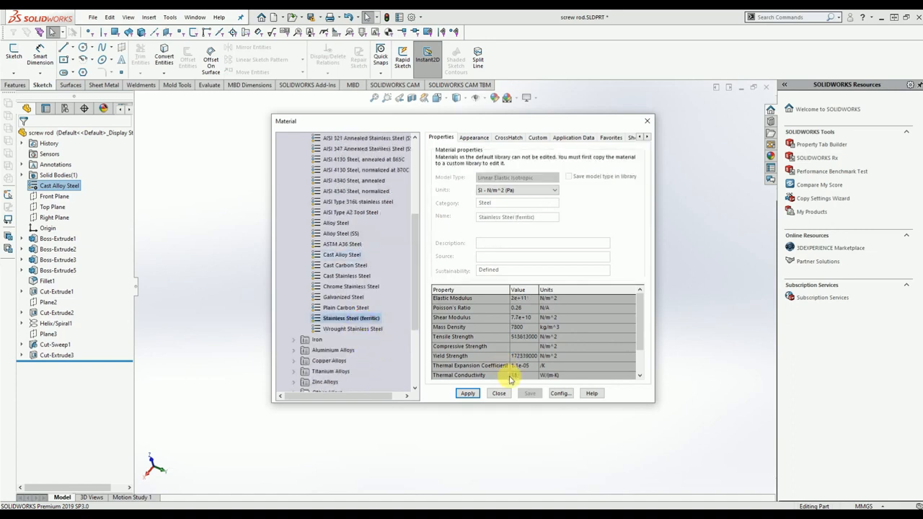
click(468, 394)
click(498, 393)
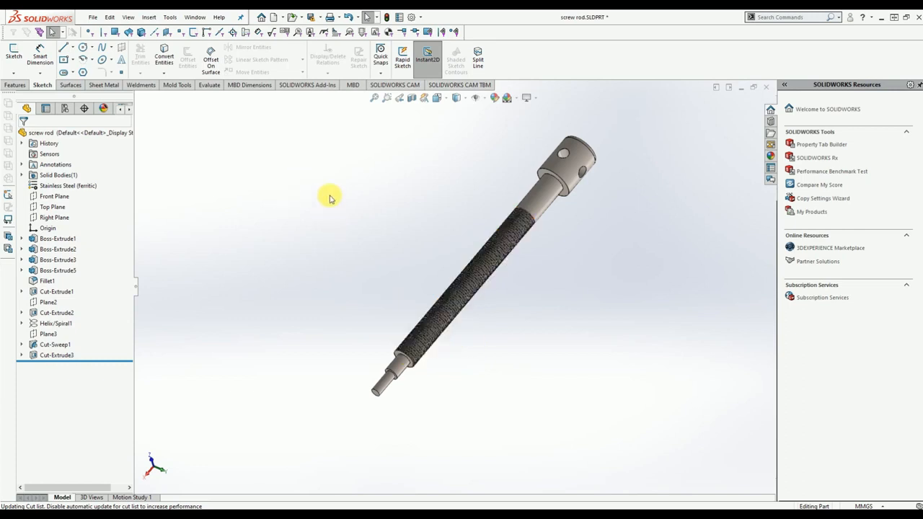
Load the PhotoView 360 add-in and bring up its render tools
click(322, 85)
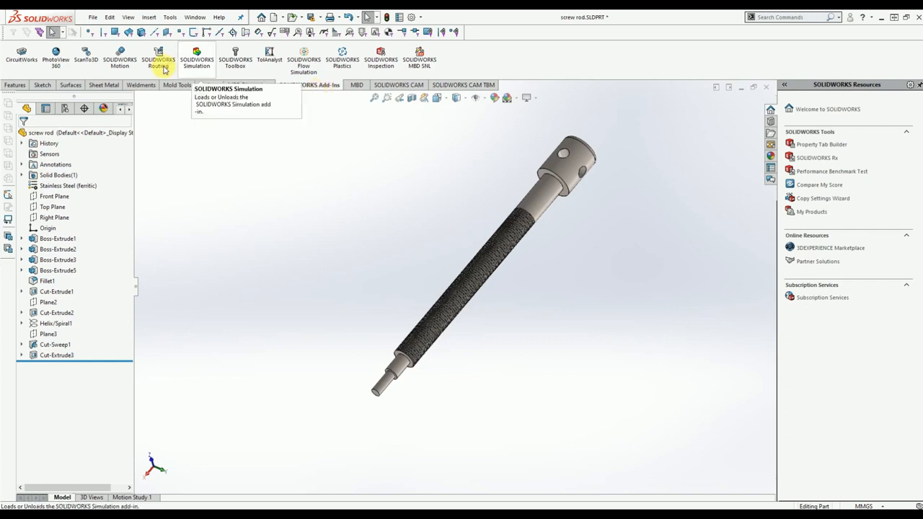
click(62, 60)
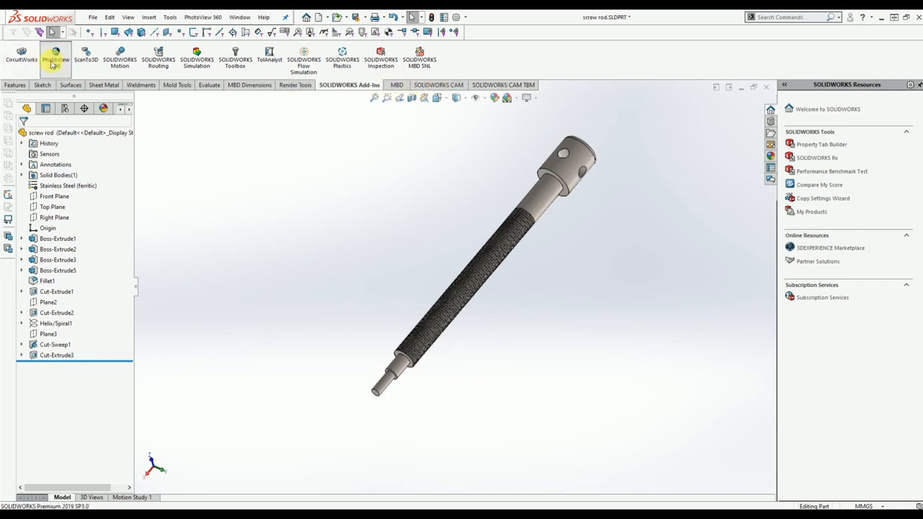
click(296, 85)
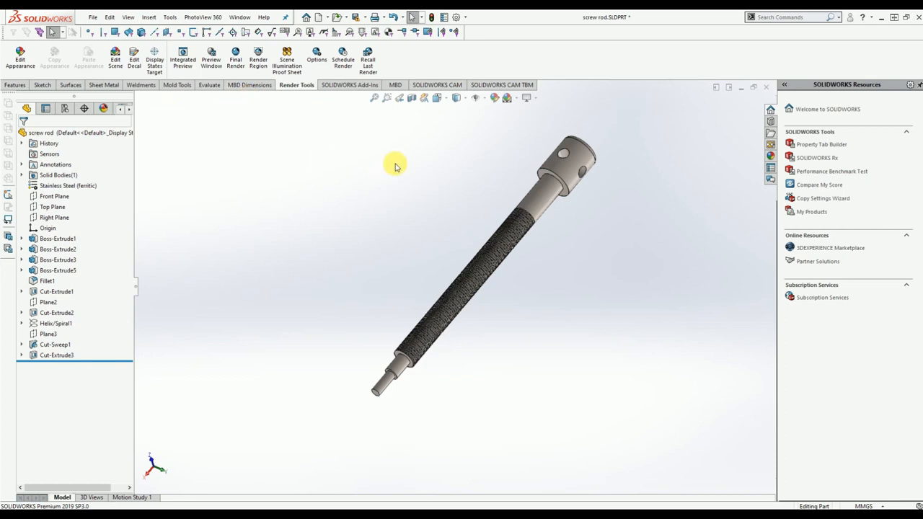
Apply the polished steel appearance to the whole screw rod with the light pink colour RGB 255, 192, 255
click(21, 64)
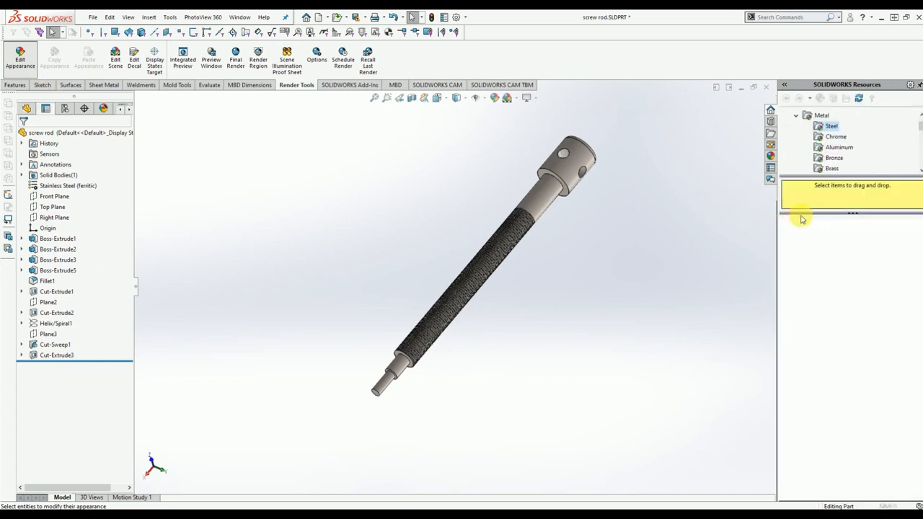
scroll(860, 144, down, 3)
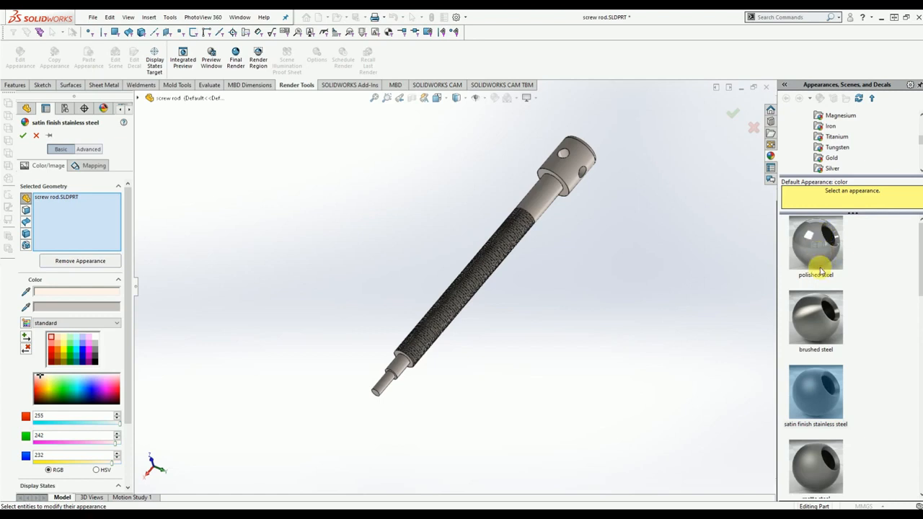
drag(817, 248, 549, 205)
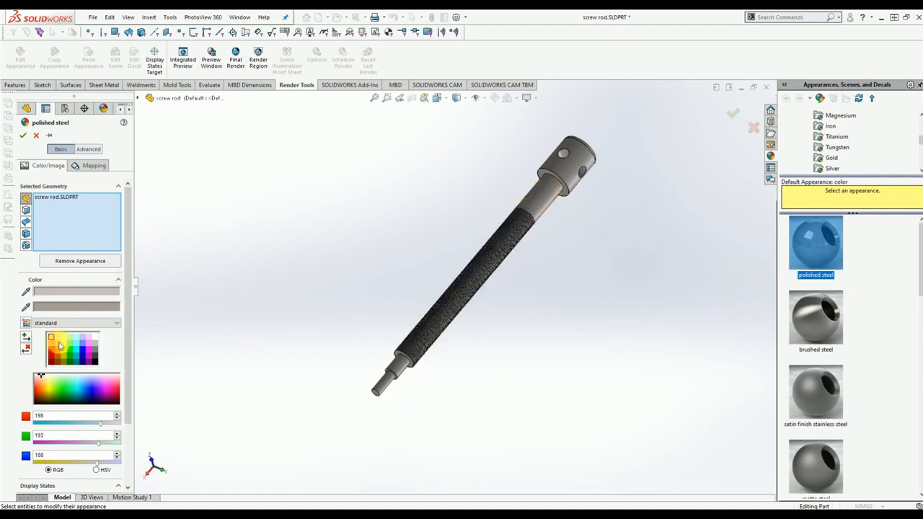
click(64, 346)
click(88, 337)
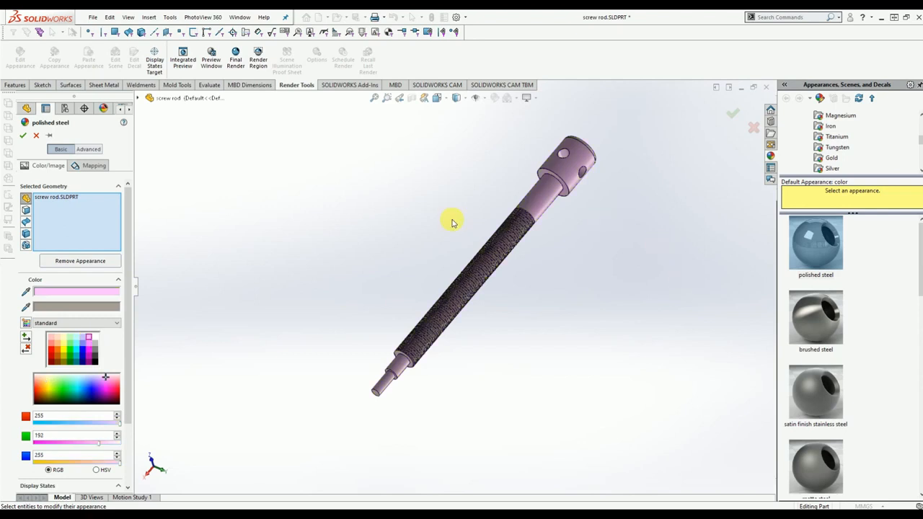
click(22, 135)
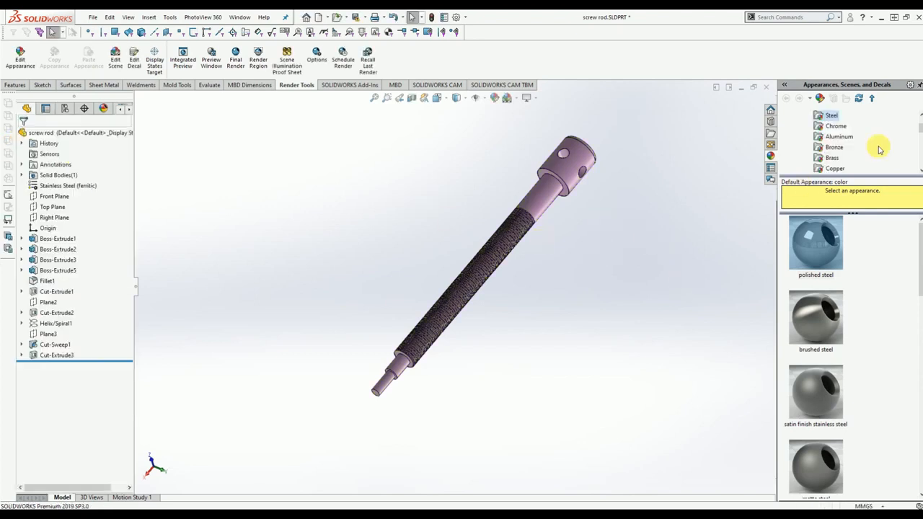
Edit the scene and try the basic scenes from 3 Point Beige, Blue, Faded and Green to Backdrop - Ambient White and Black with Fill
click(115, 66)
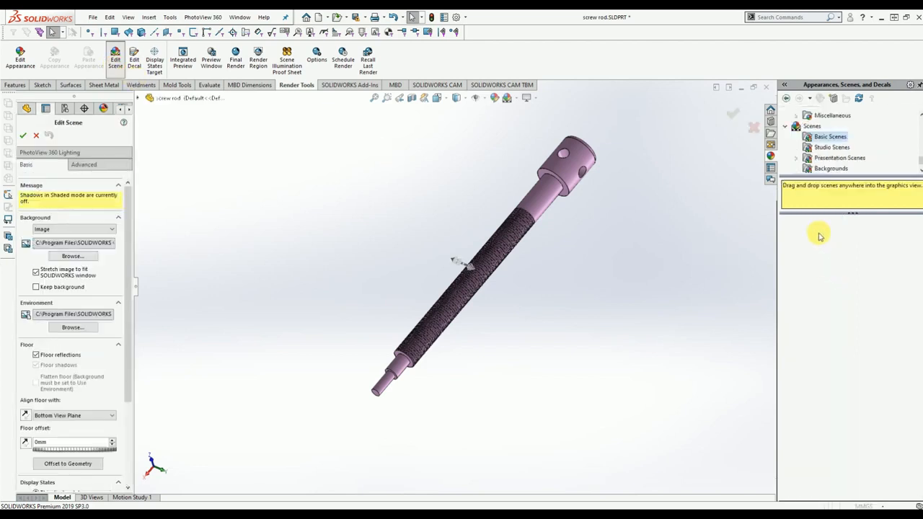
click(826, 137)
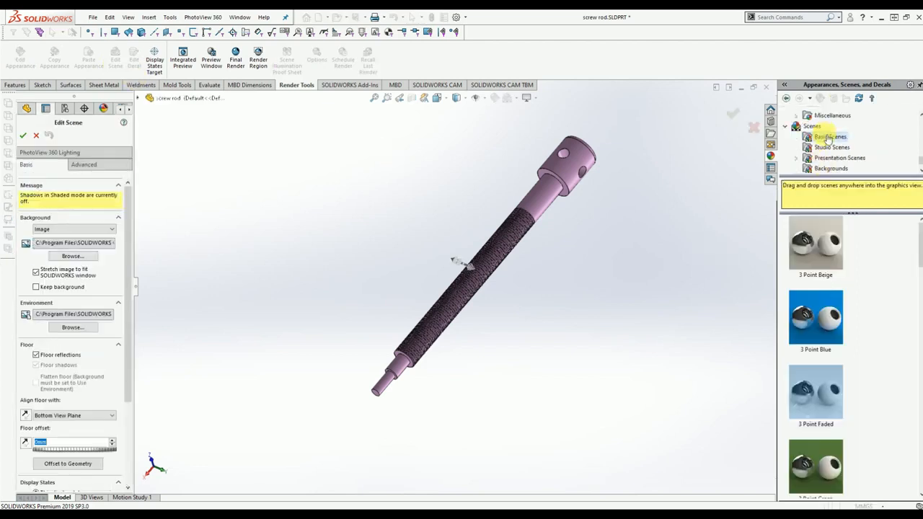
double_click(819, 254)
double_click(810, 310)
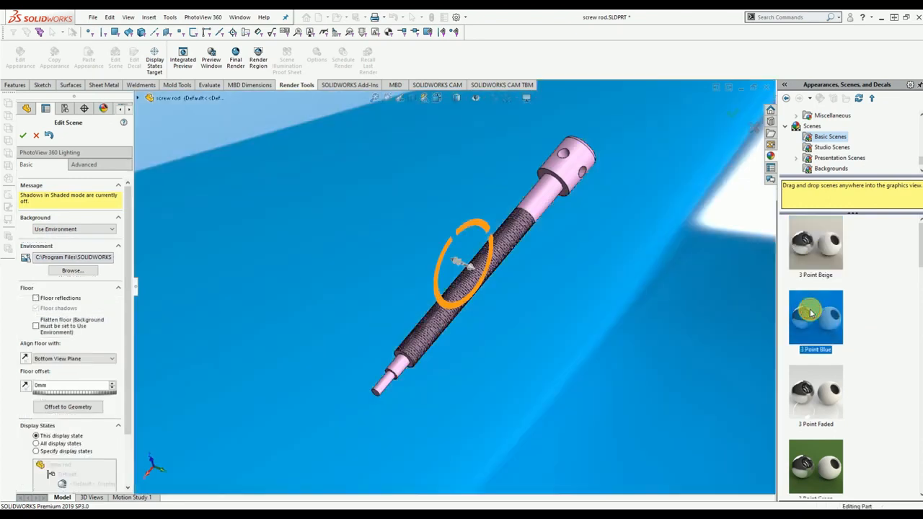
double_click(816, 386)
double_click(816, 465)
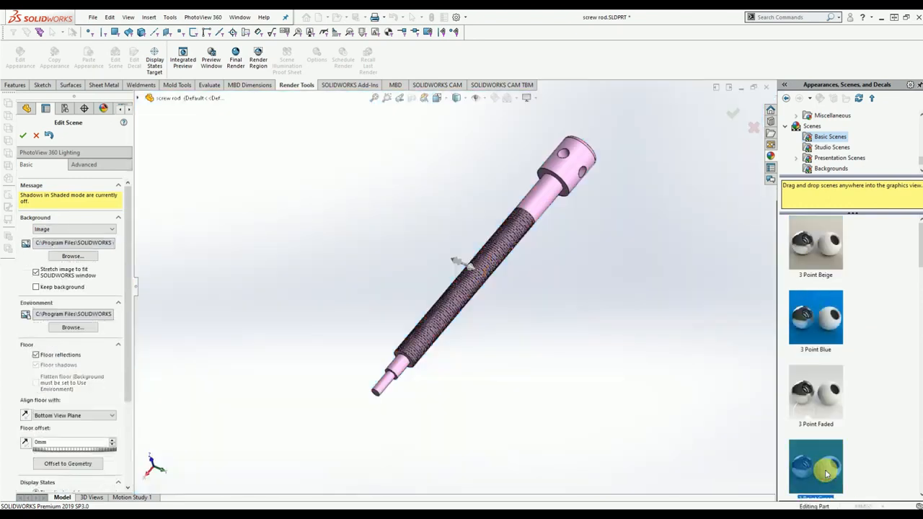
scroll(837, 415, down, 3)
double_click(814, 395)
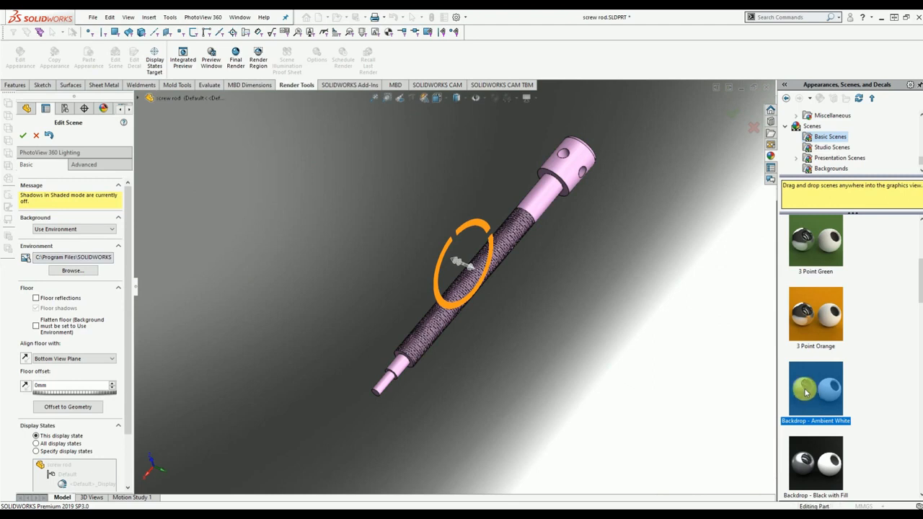
double_click(828, 480)
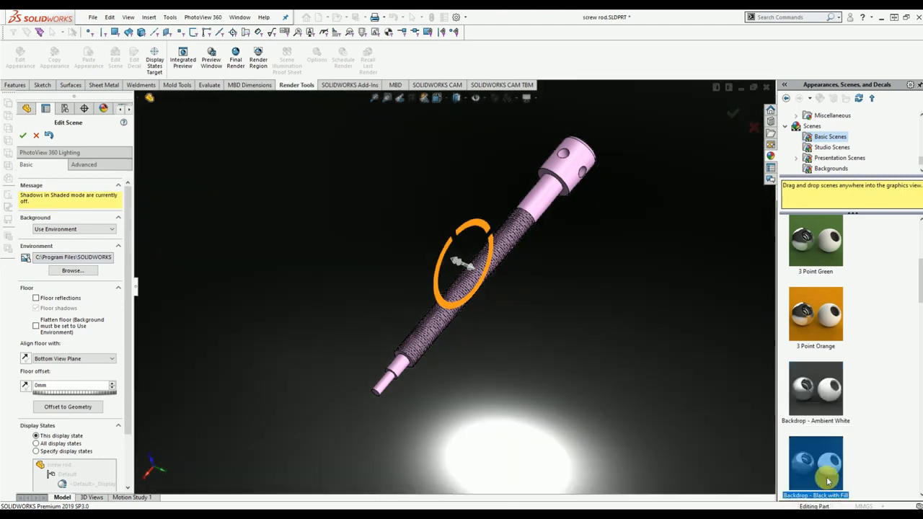
Try the Reflective Floor Checkered scene, the Kitchen, Courtyard, Factory and Office Space backgrounds, and the 3 Point Faded and 3 Point Beige scenes
click(832, 147)
double_click(824, 311)
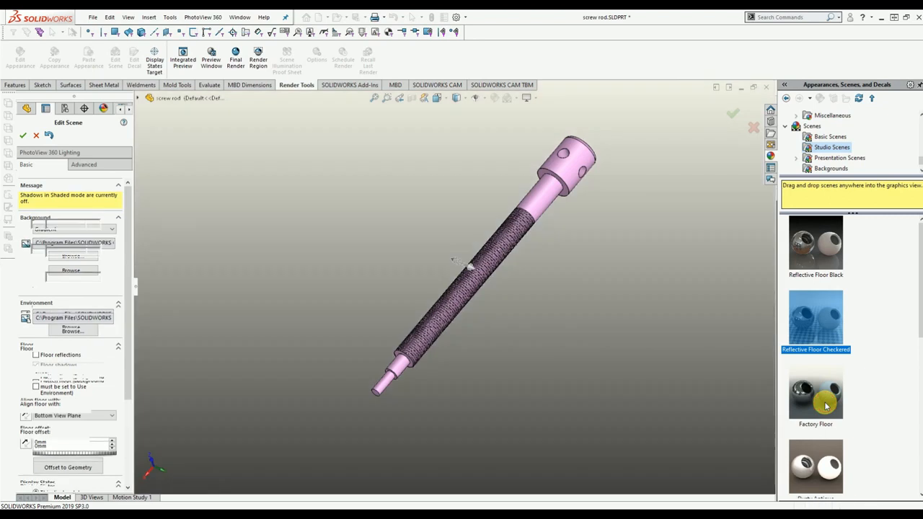
click(837, 158)
double_click(821, 244)
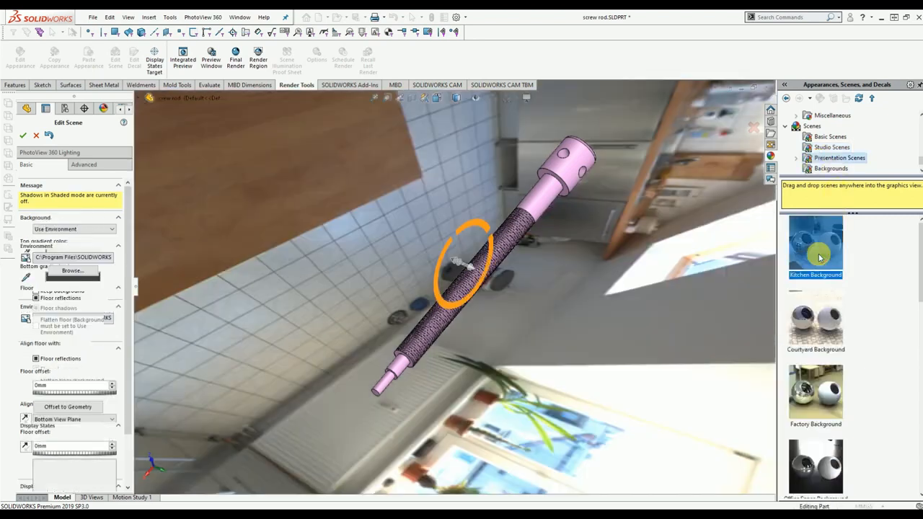
double_click(826, 321)
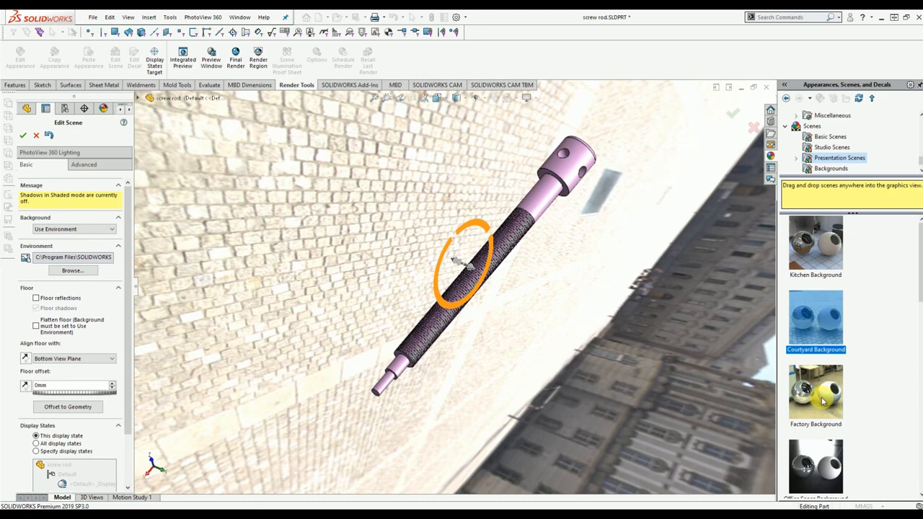
double_click(823, 396)
double_click(814, 457)
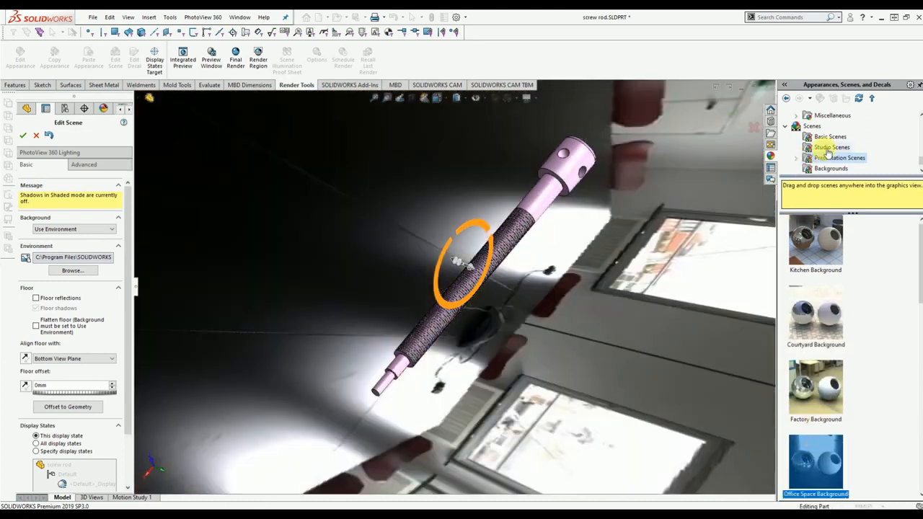
scroll(833, 146, down, 1)
click(830, 126)
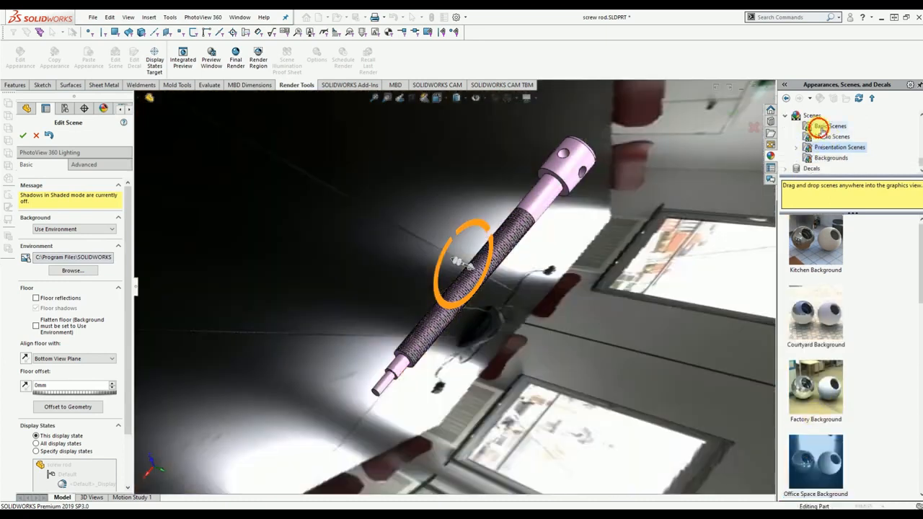
double_click(814, 389)
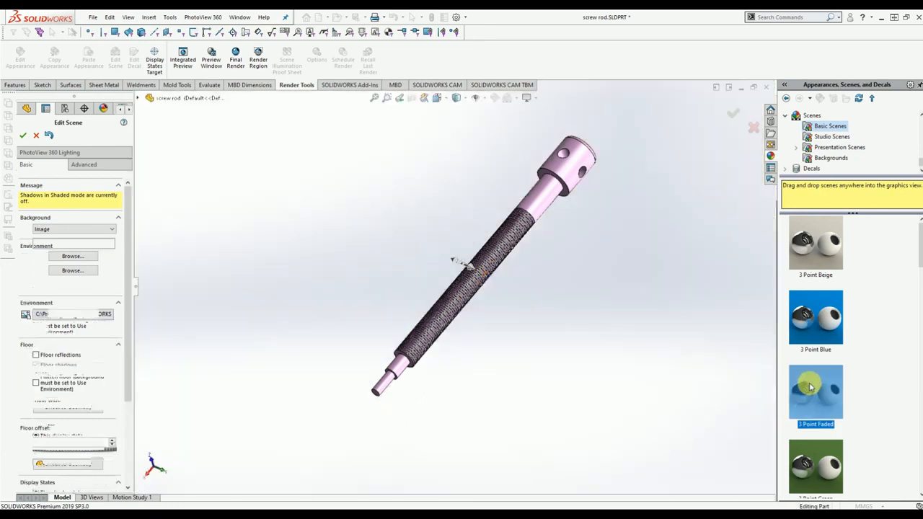
double_click(816, 238)
Set the Factory Floor studio scene as the part's scene
click(832, 136)
double_click(817, 409)
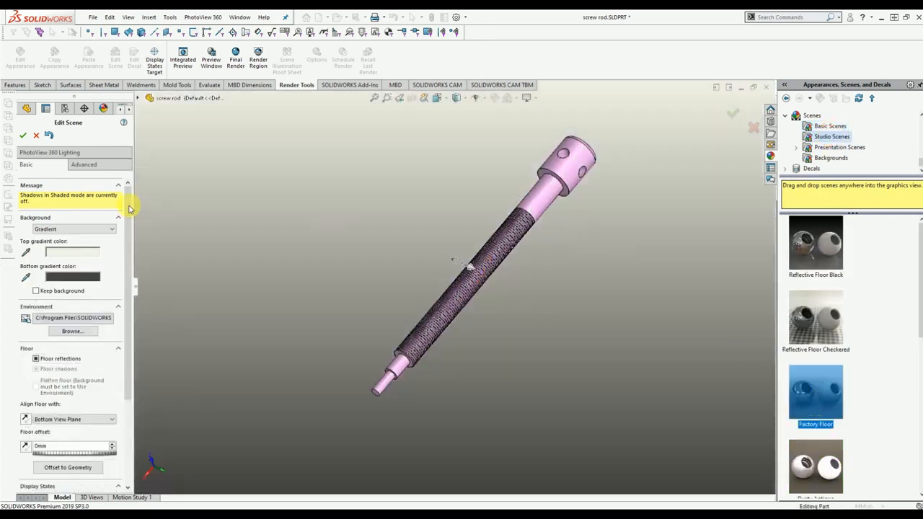
click(22, 136)
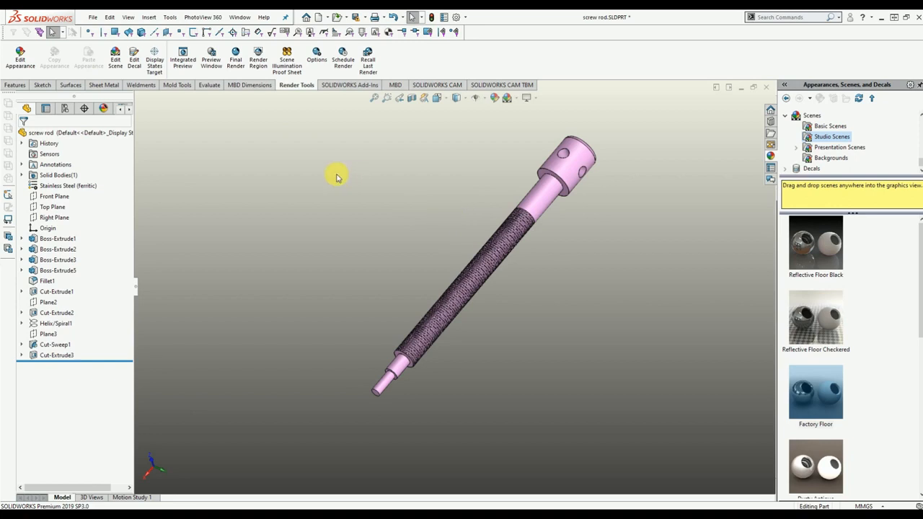
Set the PhotoView 360 output image size to 1024x768 (4:3) in the render options
click(316, 58)
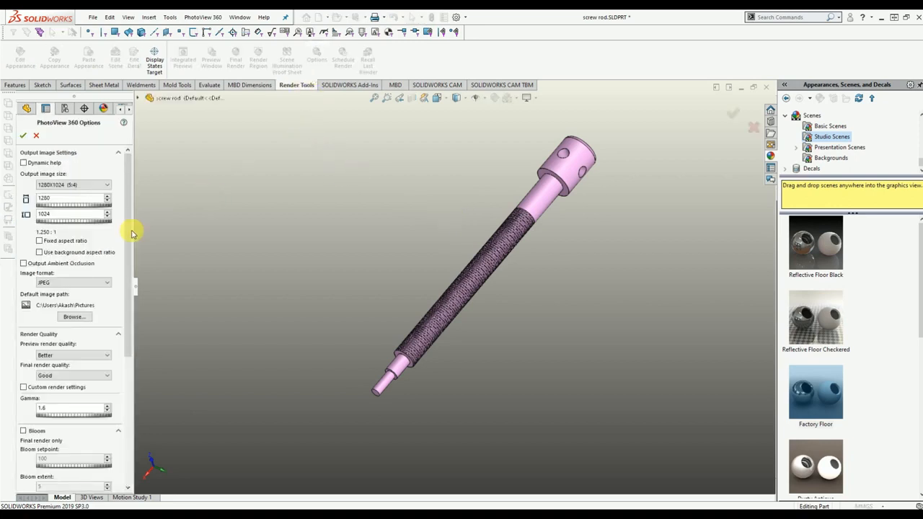
drag(43, 199, 32, 199)
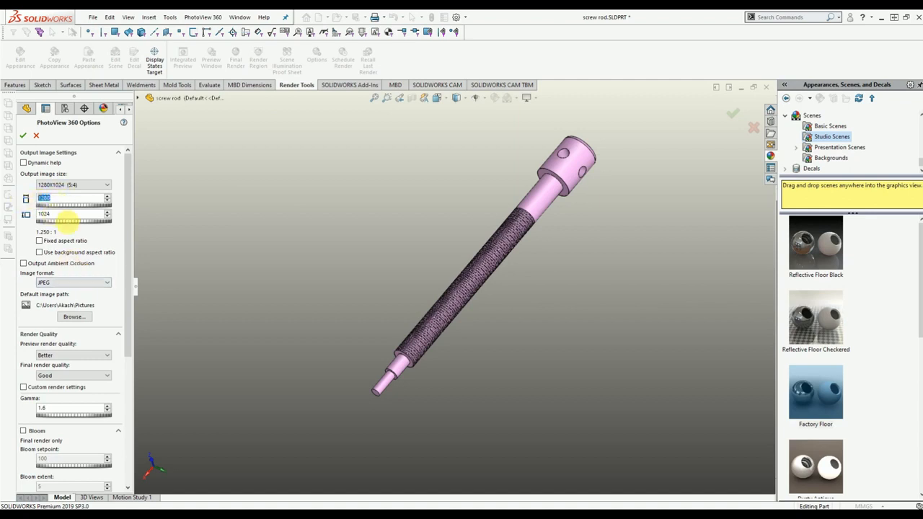
click(70, 187)
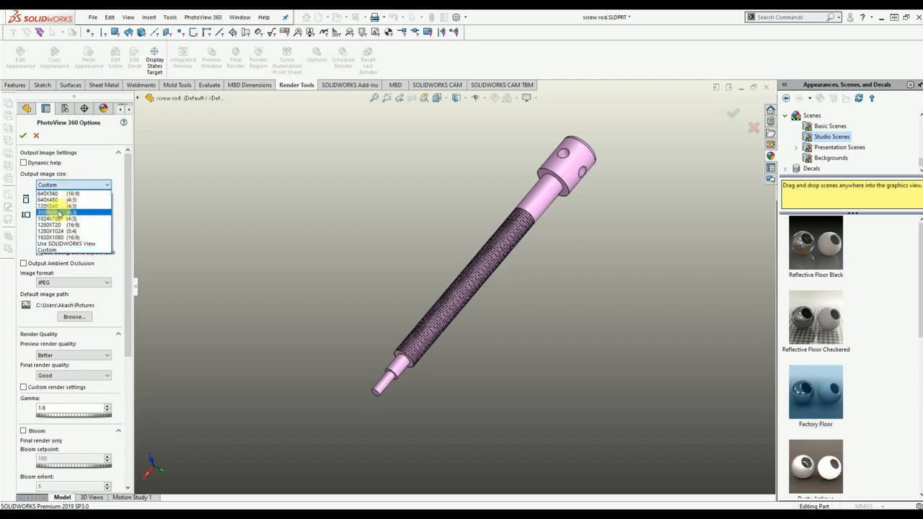
click(63, 219)
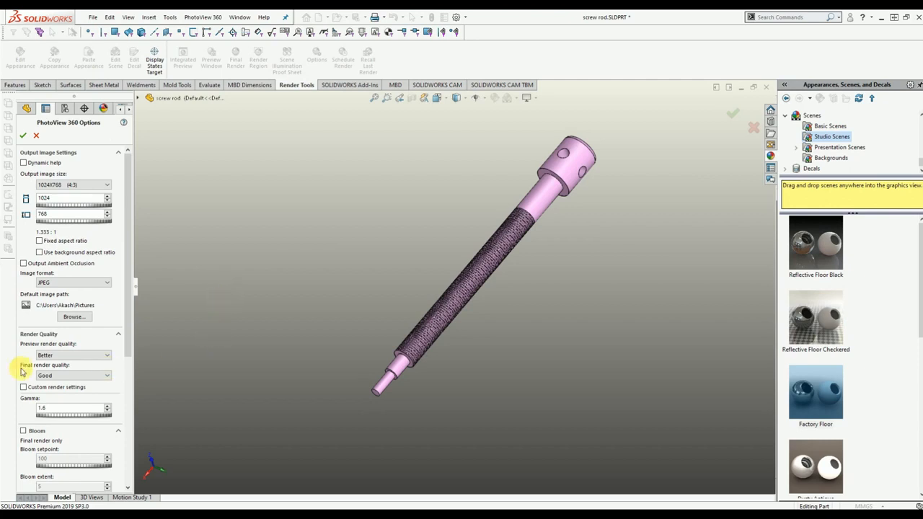
Choose the preview render quality and accept the PhotoView 360 options
click(65, 356)
click(69, 362)
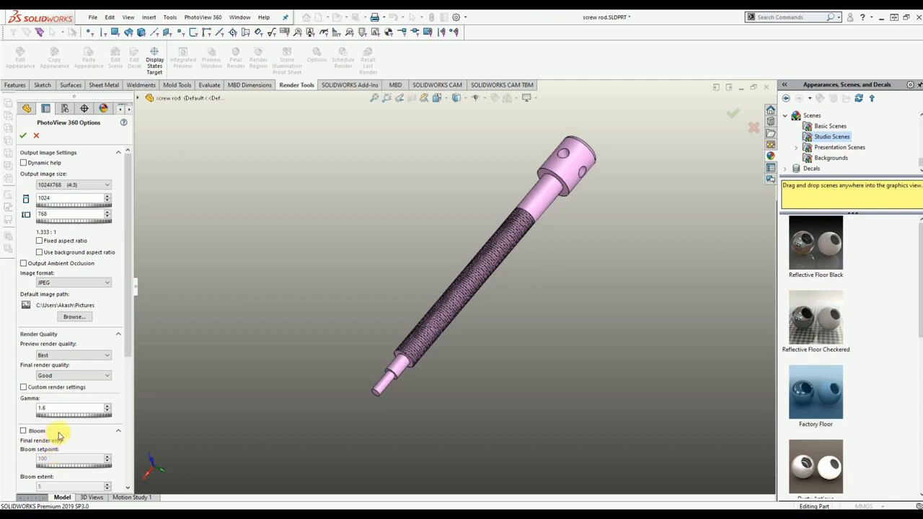
scroll(68, 400, down, 1)
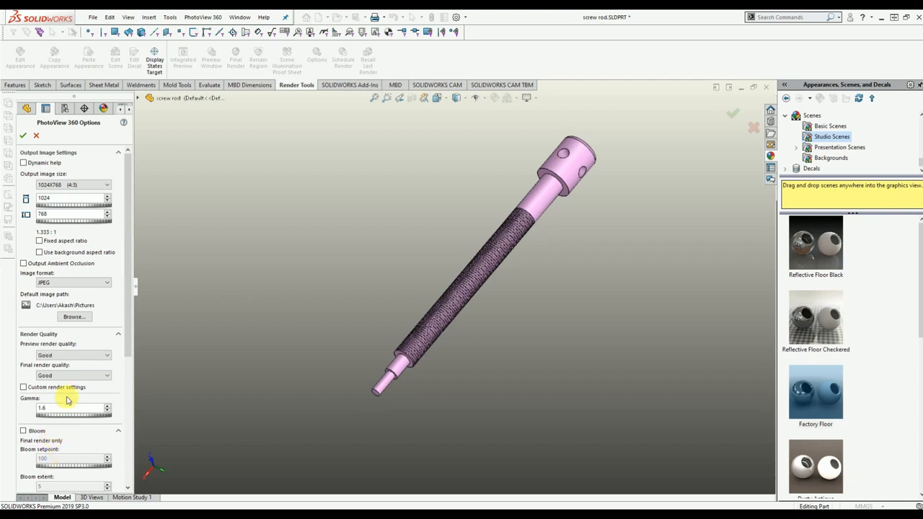
click(81, 356)
click(79, 370)
click(25, 135)
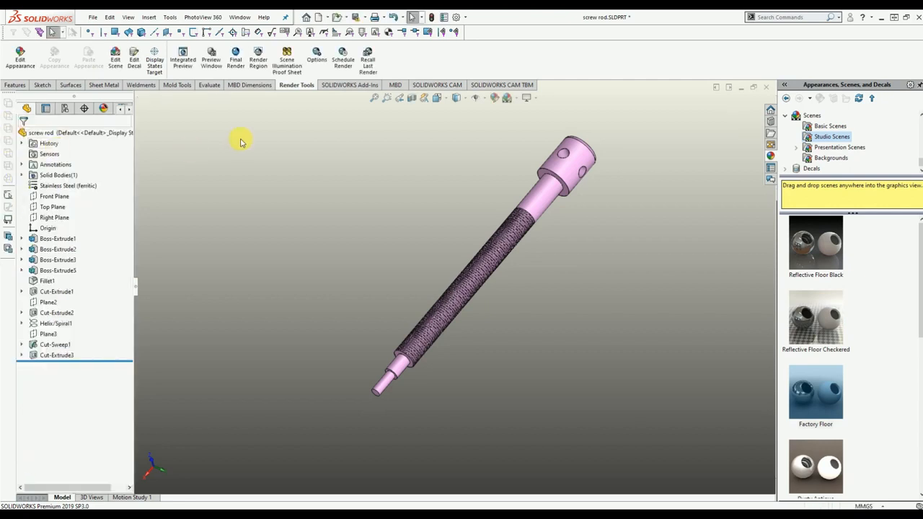
Run the final render of the screw rod and close the render preview window
click(236, 59)
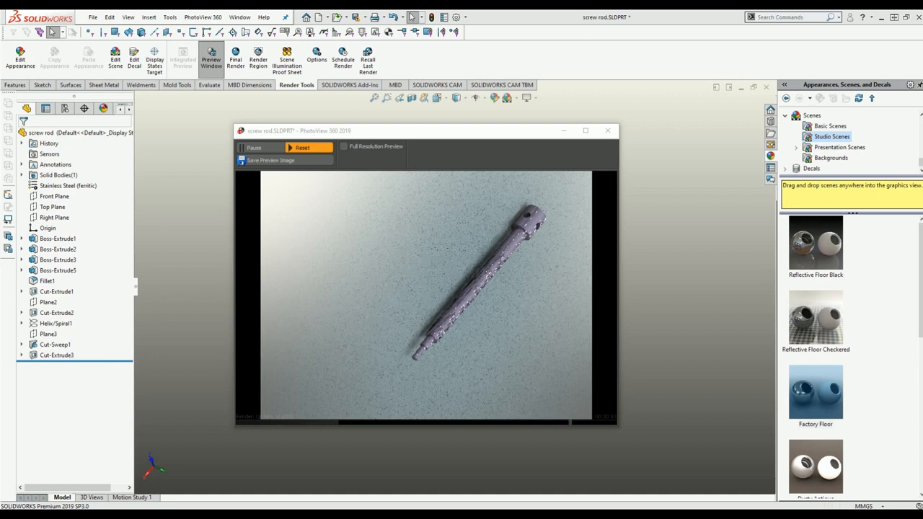
click(608, 131)
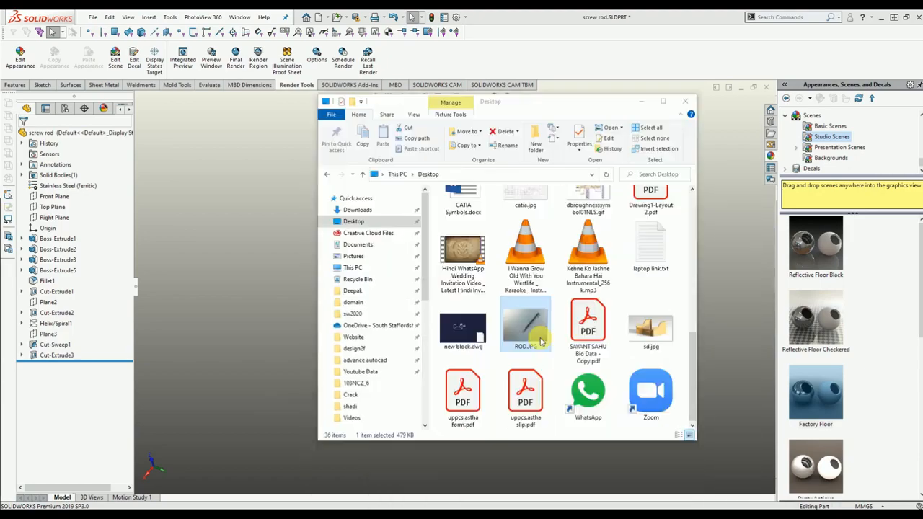
Examine the saved render ROD.JPG from the Desktop folder up close in Windows Photo Viewer, and close it and the folder
double_click(538, 339)
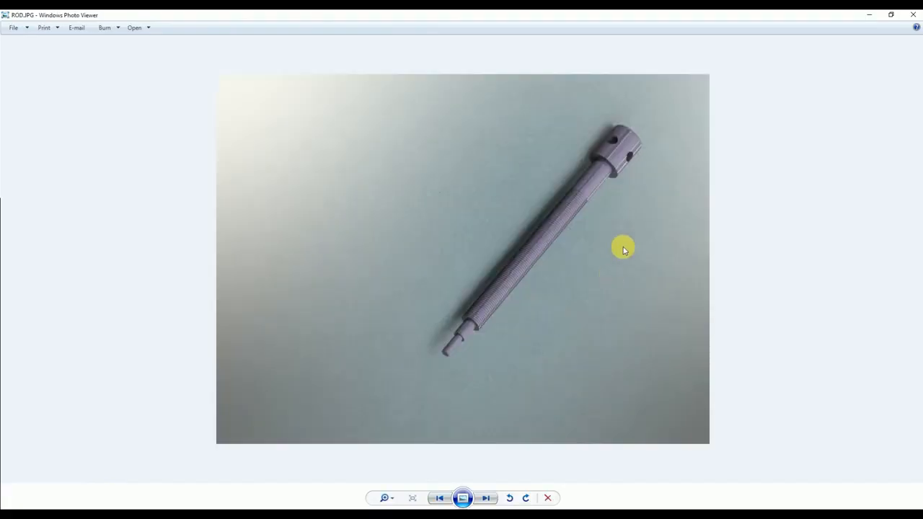
scroll(624, 249, up, 1)
scroll(647, 269, down, 1)
scroll(493, 329, up, 1)
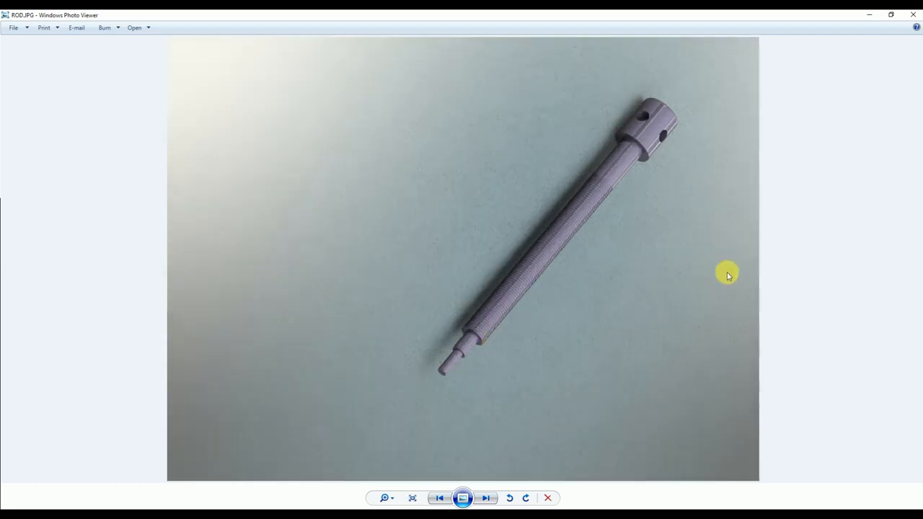
scroll(728, 274, up, 1)
scroll(730, 276, down, 2)
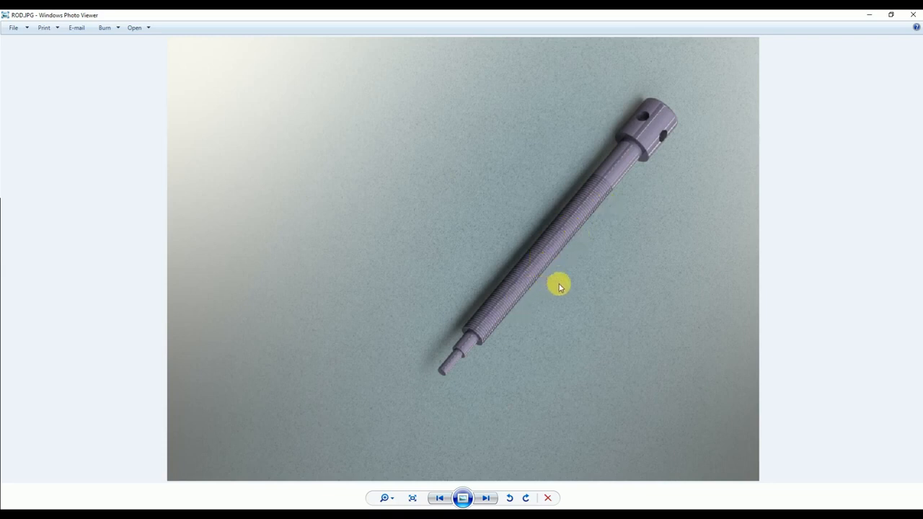
click(914, 16)
click(678, 101)
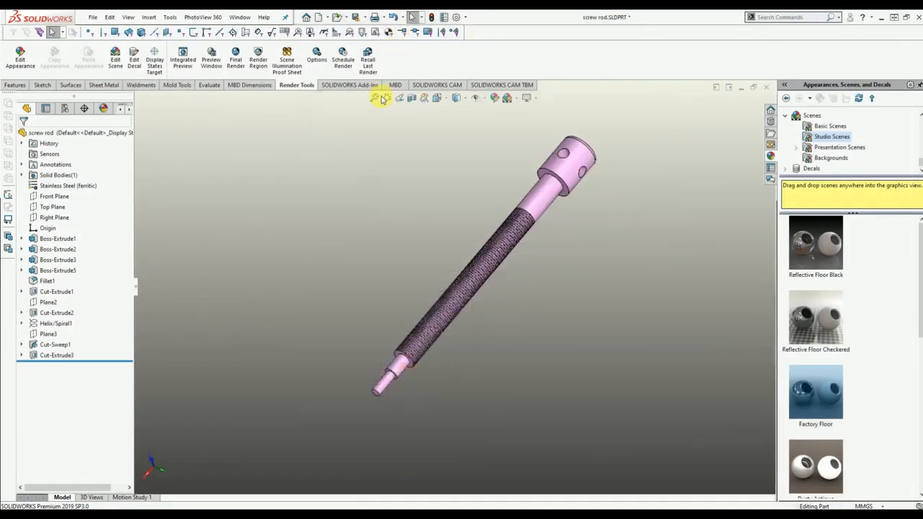
Create a new drawing document and leave its Model View command without inserting a part
click(318, 17)
double_click(362, 168)
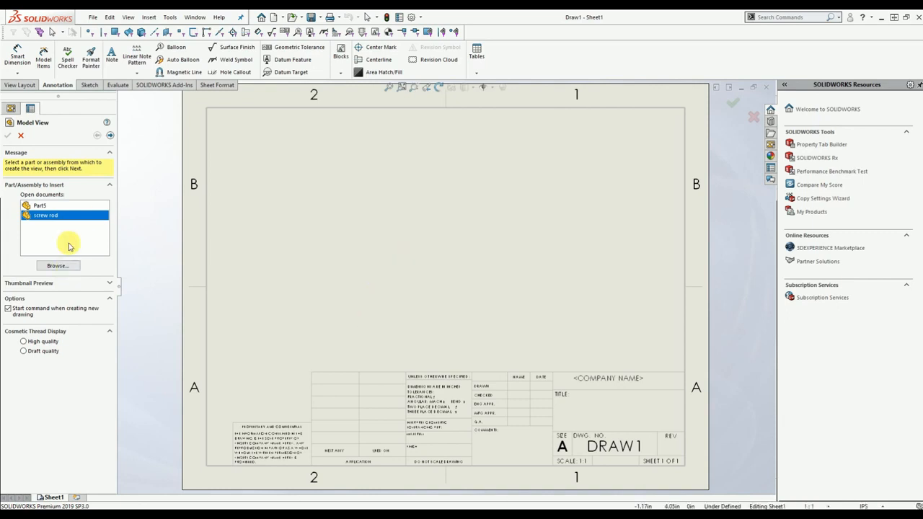
click(21, 135)
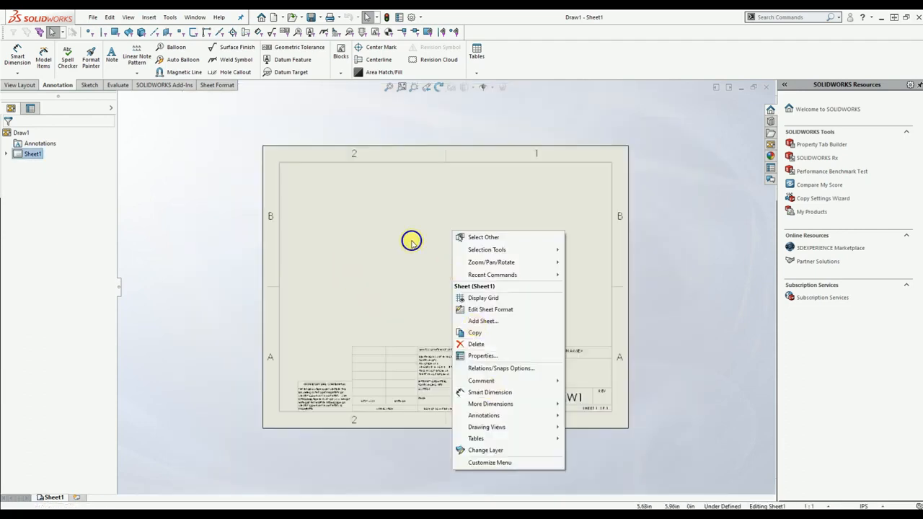
Set Sheet1 to the A4 (ISO) standard size with only standard formats listed and the sheet format displayed
right_click(411, 241)
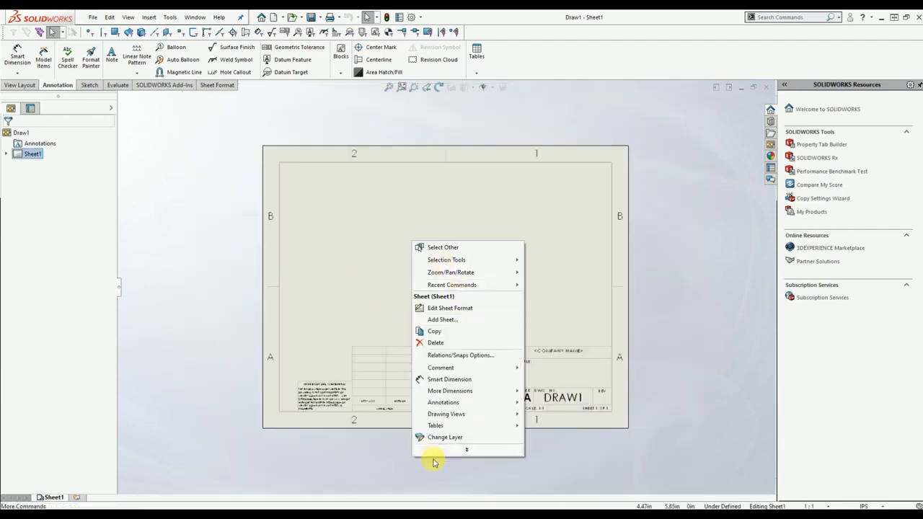
click(465, 451)
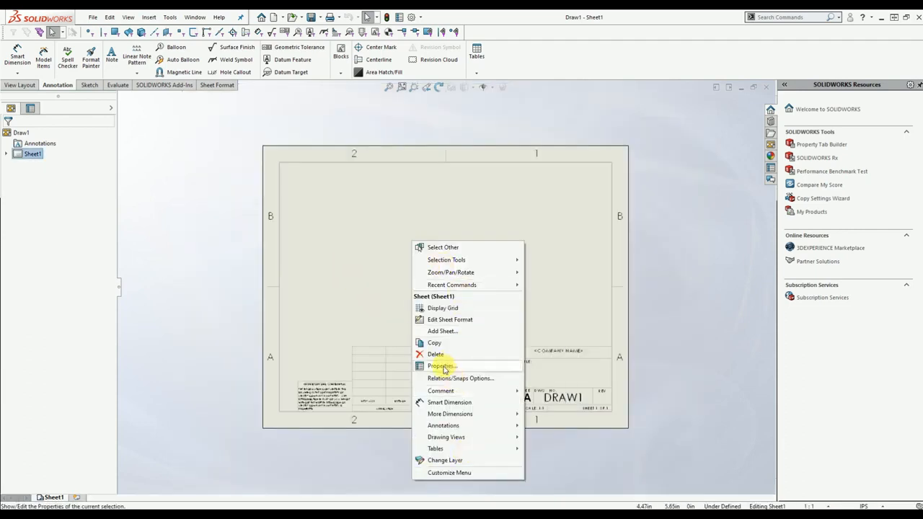
click(443, 366)
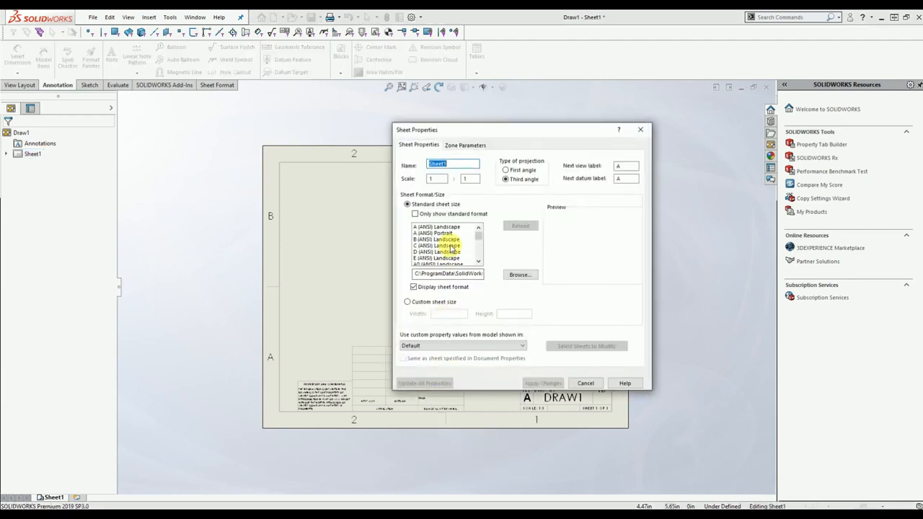
click(450, 246)
scroll(451, 251, down, 1)
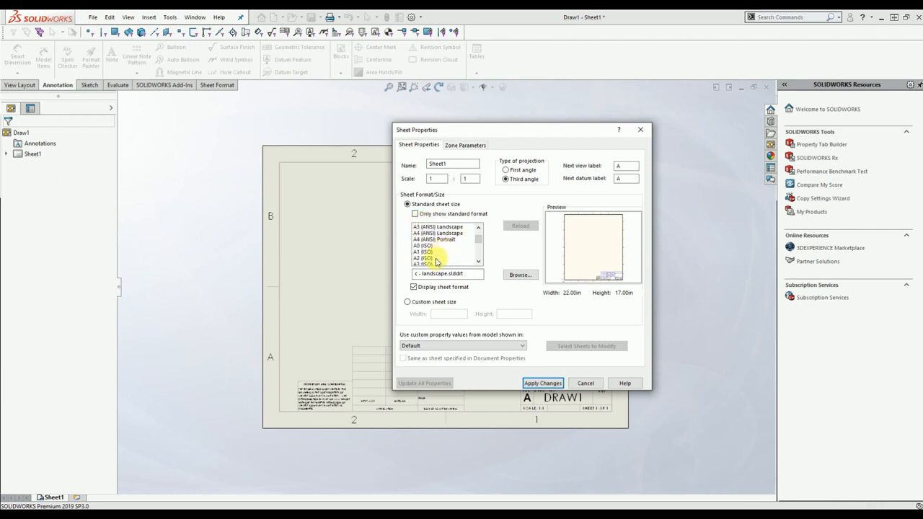
click(424, 253)
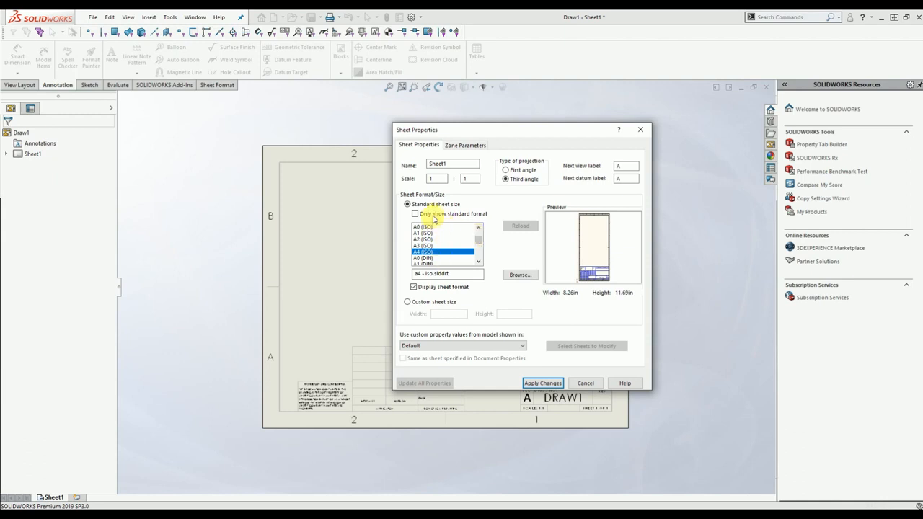
scroll(440, 256, down, 3)
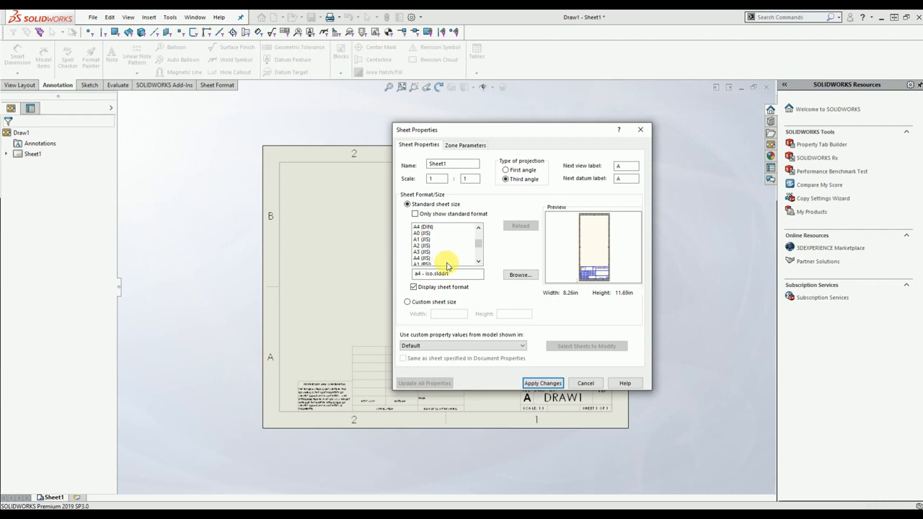
scroll(451, 260, up, 1)
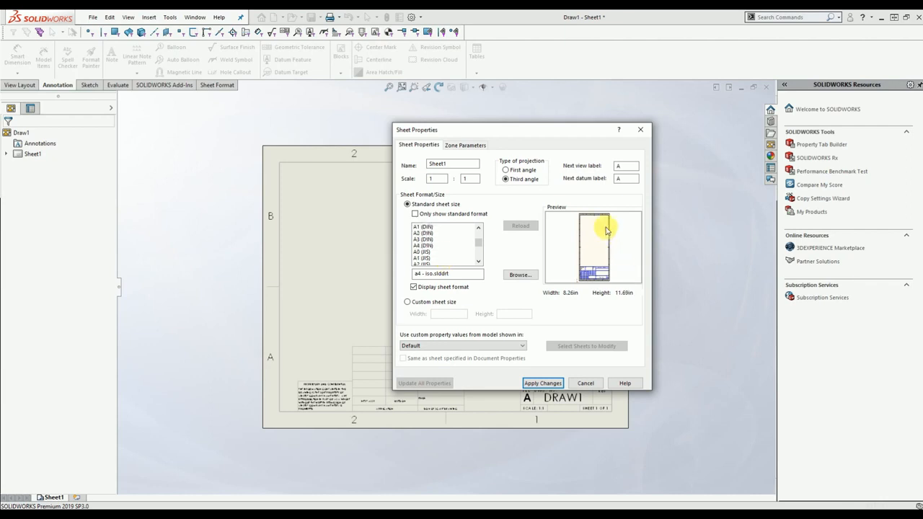
click(430, 217)
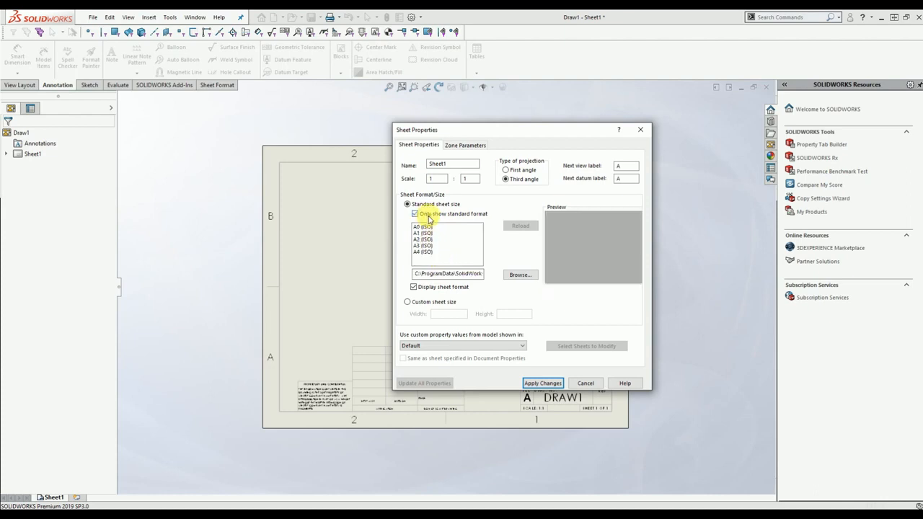
click(425, 252)
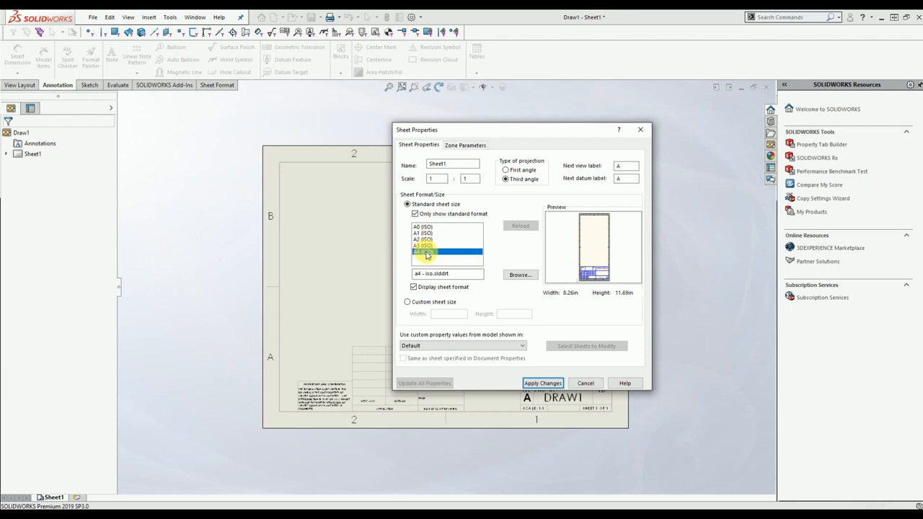
click(435, 288)
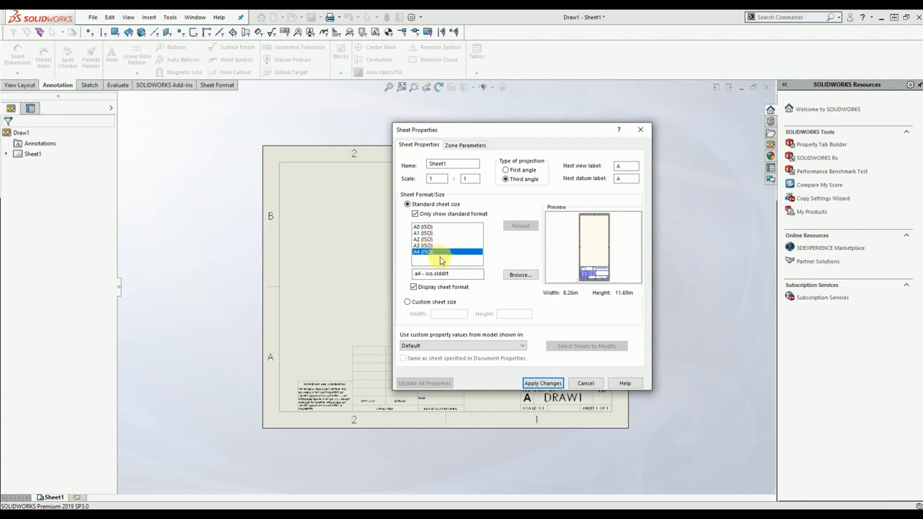
click(547, 385)
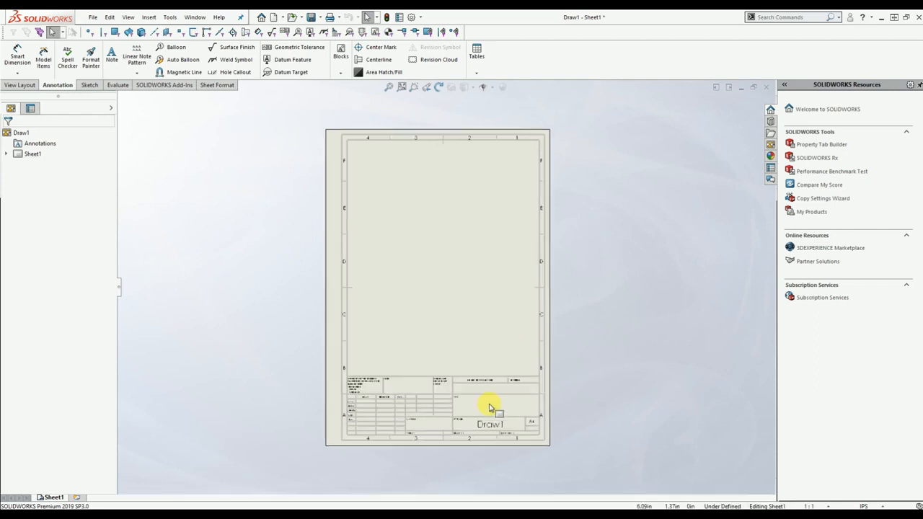
Insert the standard three views of the movable jaw part on the A4 sheet
scroll(577, 390, down, 1)
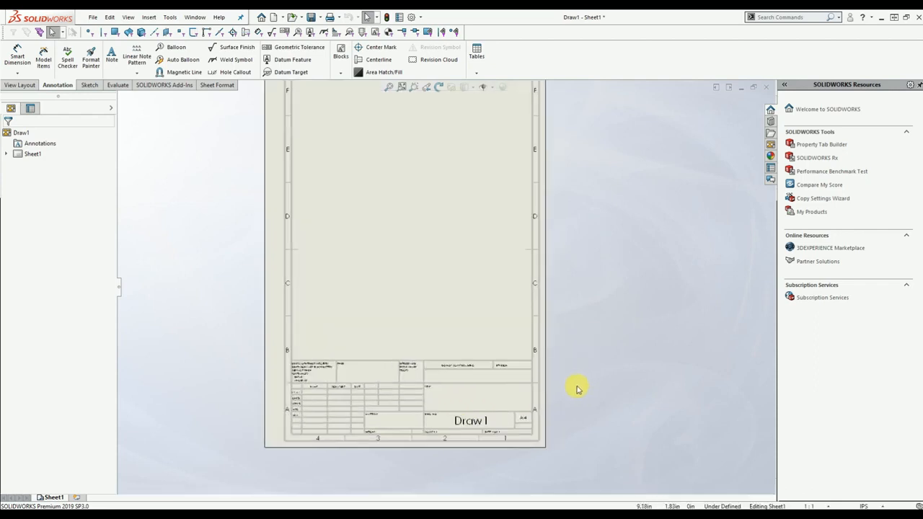
middle_drag(381, 253, 383, 405)
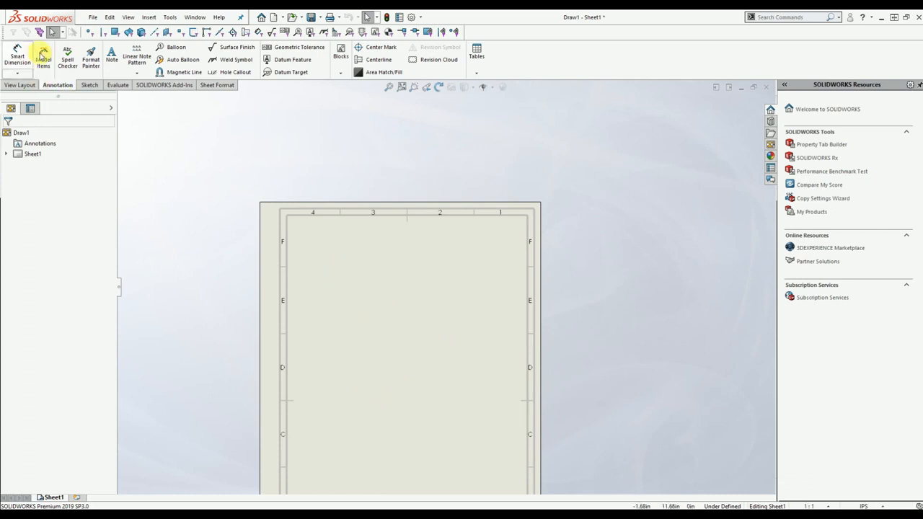
click(22, 85)
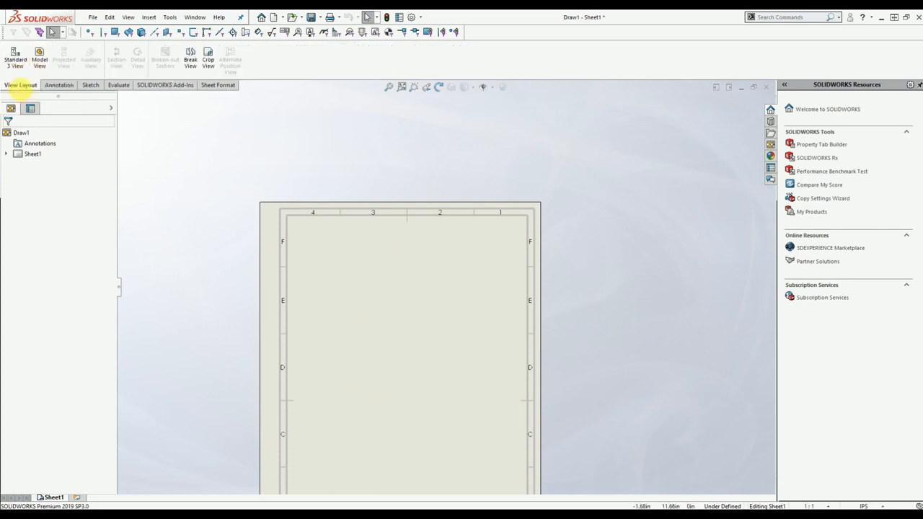
click(16, 56)
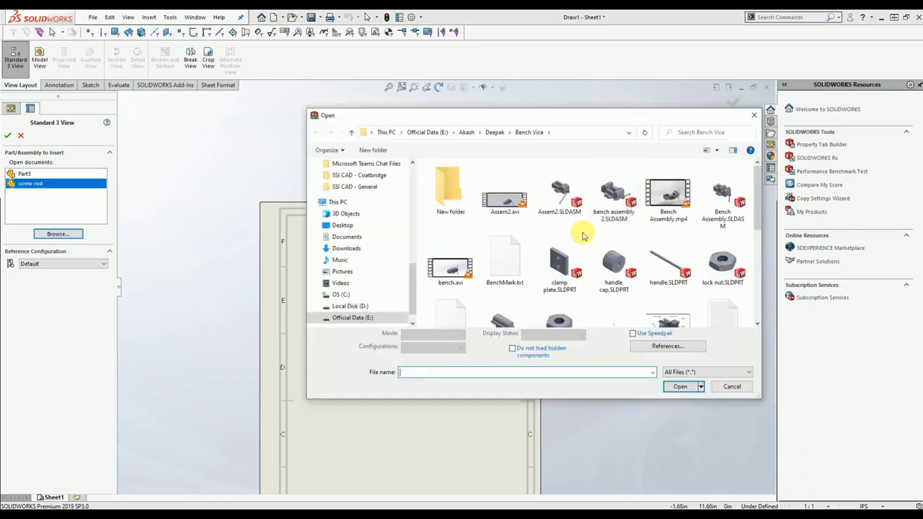
click(507, 322)
click(506, 319)
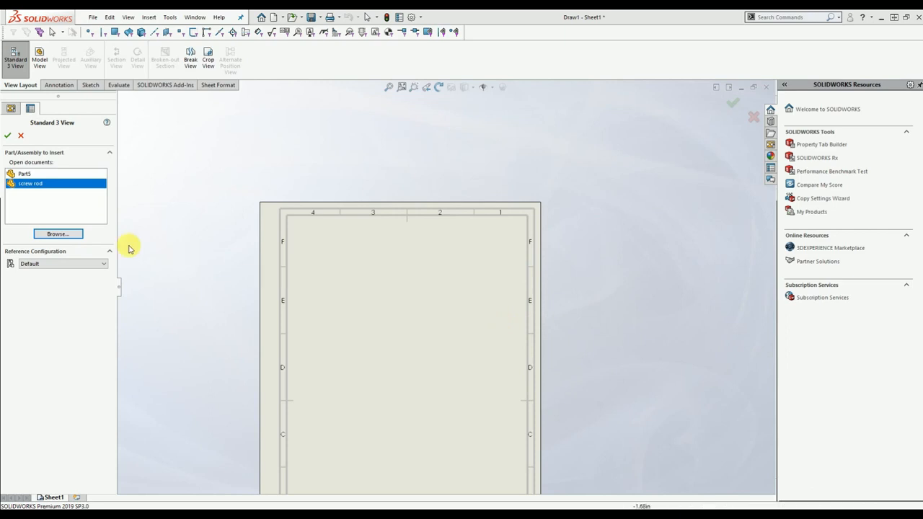
click(356, 298)
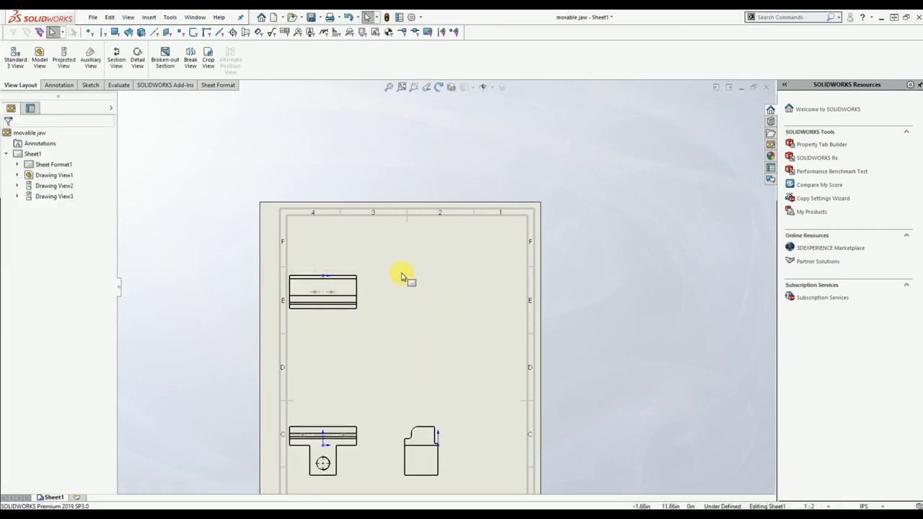
Move the movable jaw's front view away from the sheet's left border and space the side view farther from it
scroll(431, 333, down, 2)
middle_drag(431, 315, 434, 286)
key(Escape)
drag(374, 353, 401, 356)
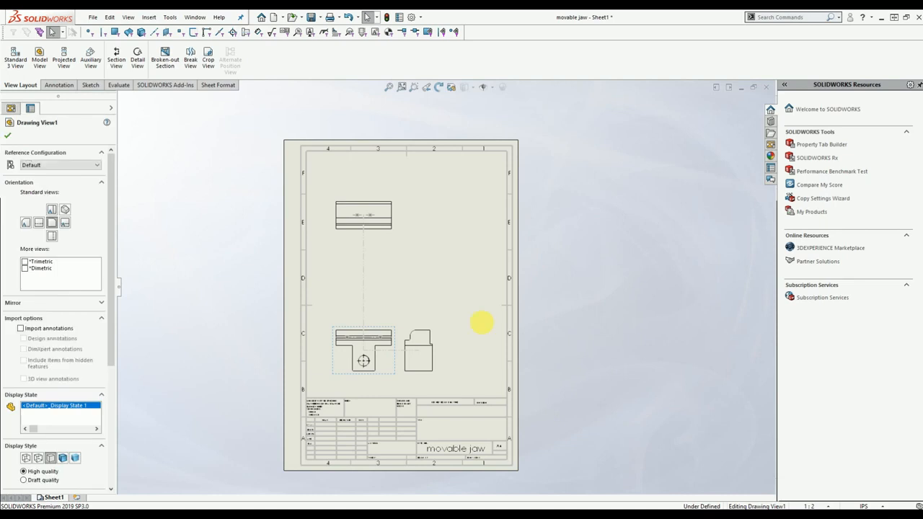
drag(436, 363, 459, 363)
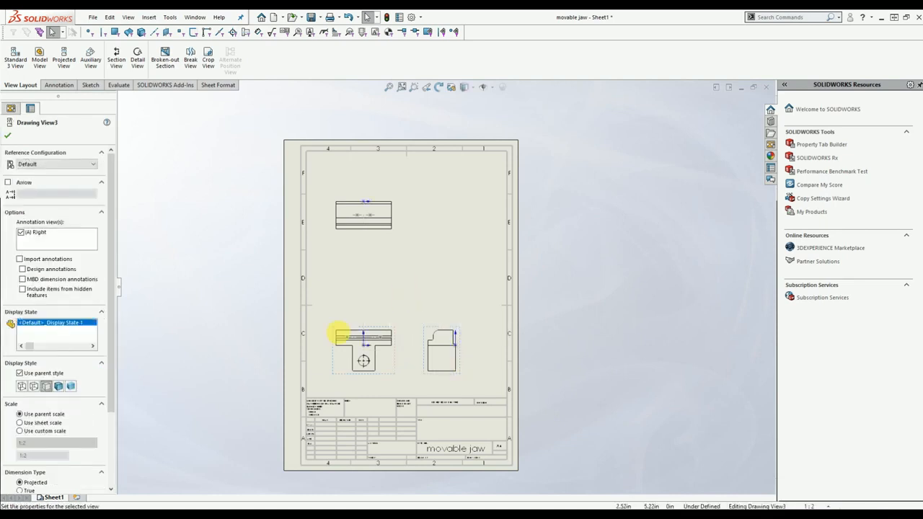
click(395, 365)
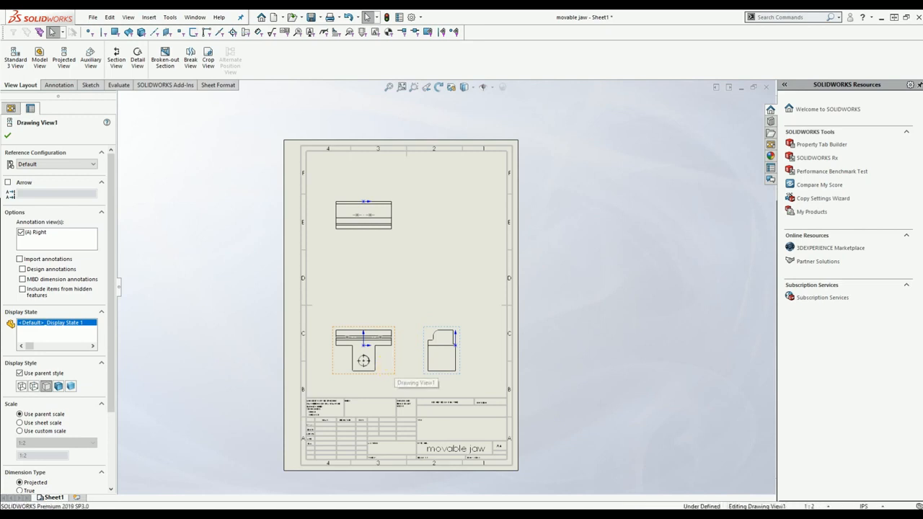
Set the movable jaw's front view on the sheet to a custom scale of 1:1
scroll(66, 378, down, 5)
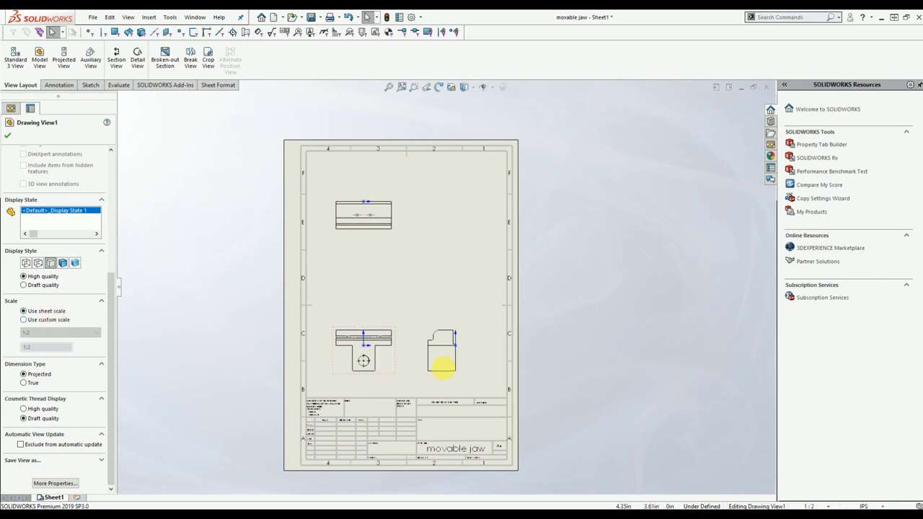
click(46, 320)
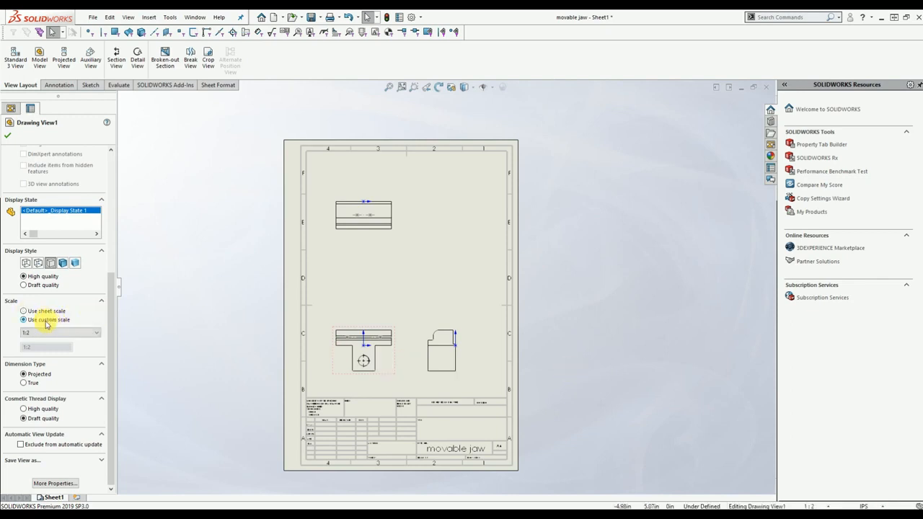
click(45, 333)
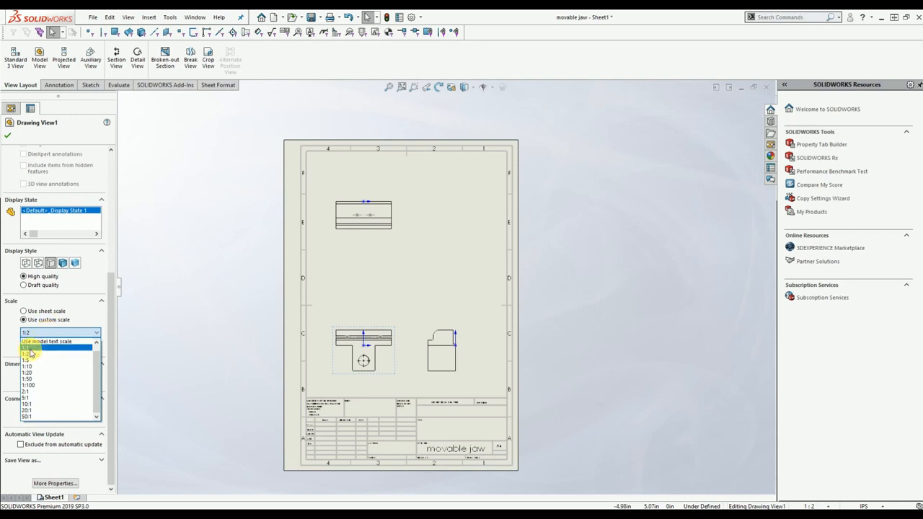
click(34, 348)
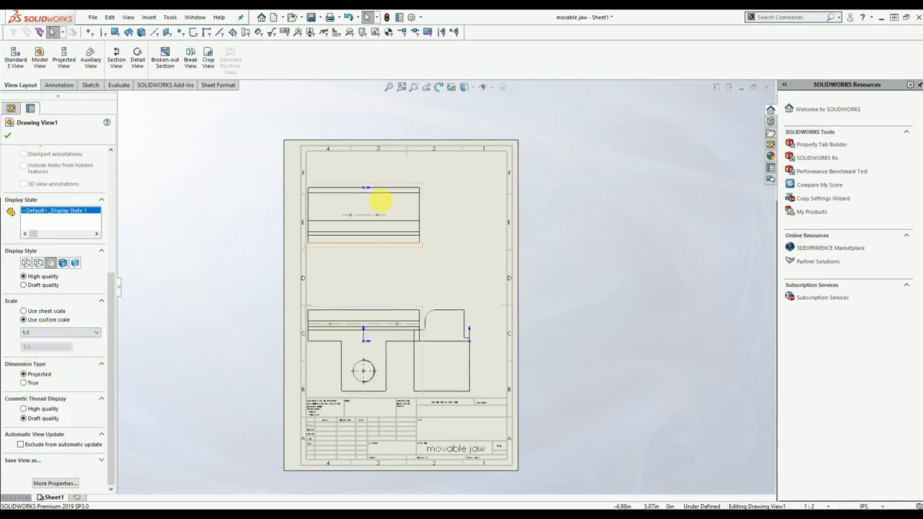
Space the enlarged side view farther from the front view and shift the top view slightly toward the sheet's upper border
drag(476, 321, 499, 319)
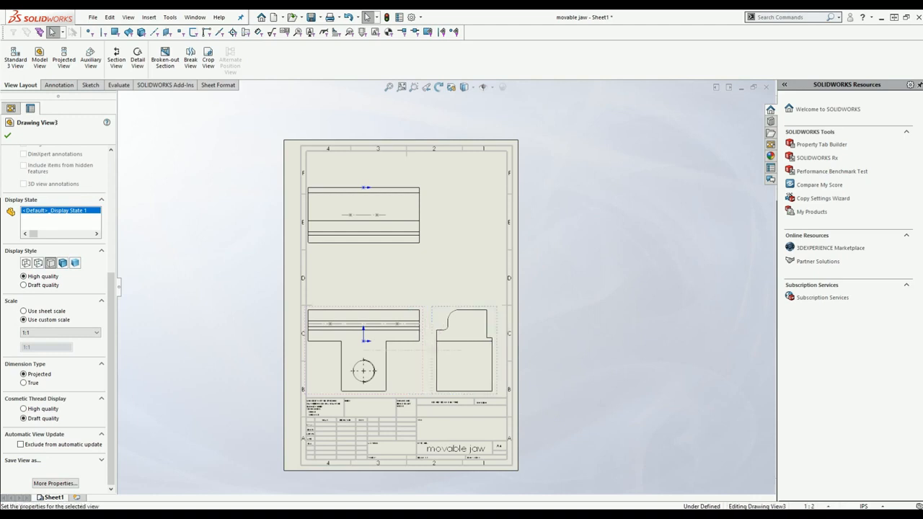
drag(429, 201, 448, 190)
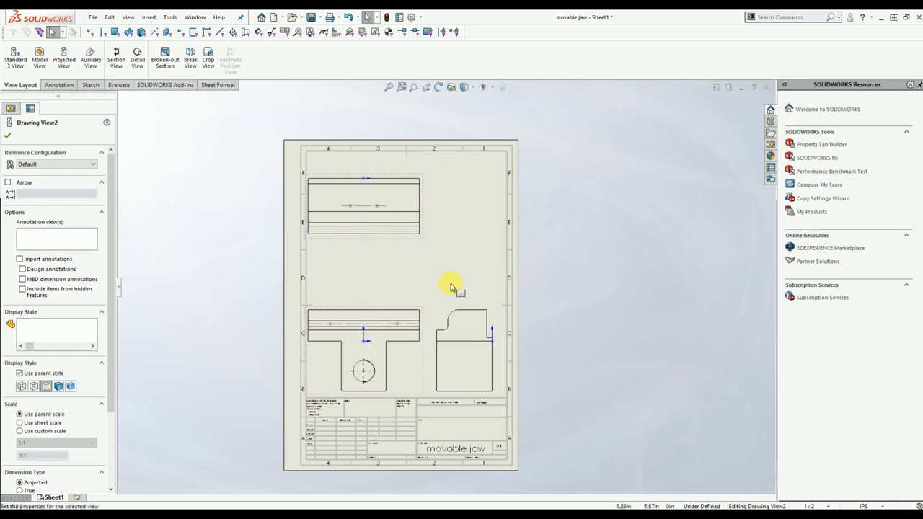
click(488, 264)
Insert a front model view of the movable jaw in the empty area outside the sheet's right border
middle_drag(464, 279, 324, 296)
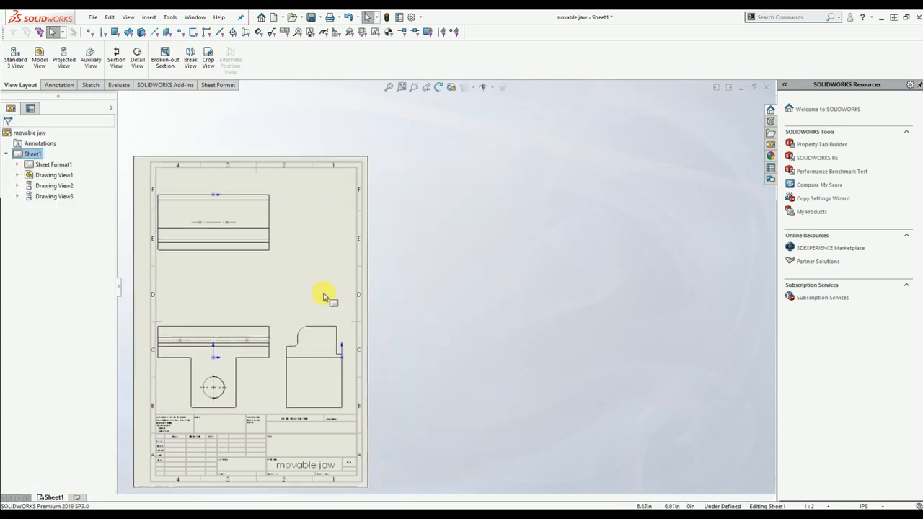
click(34, 65)
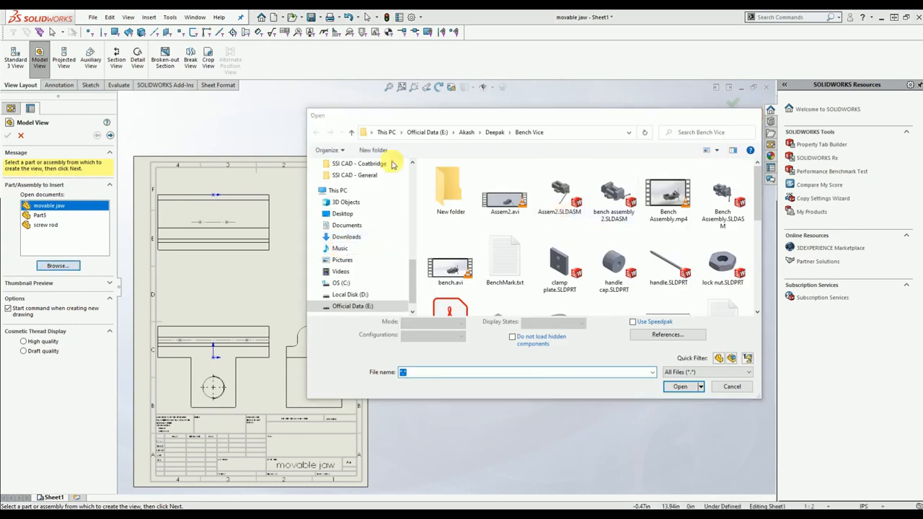
click(754, 114)
click(110, 135)
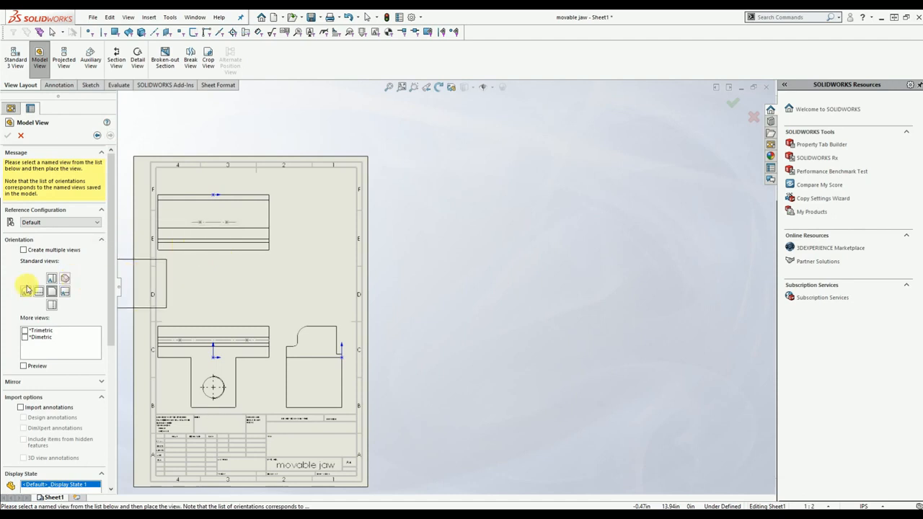
click(440, 228)
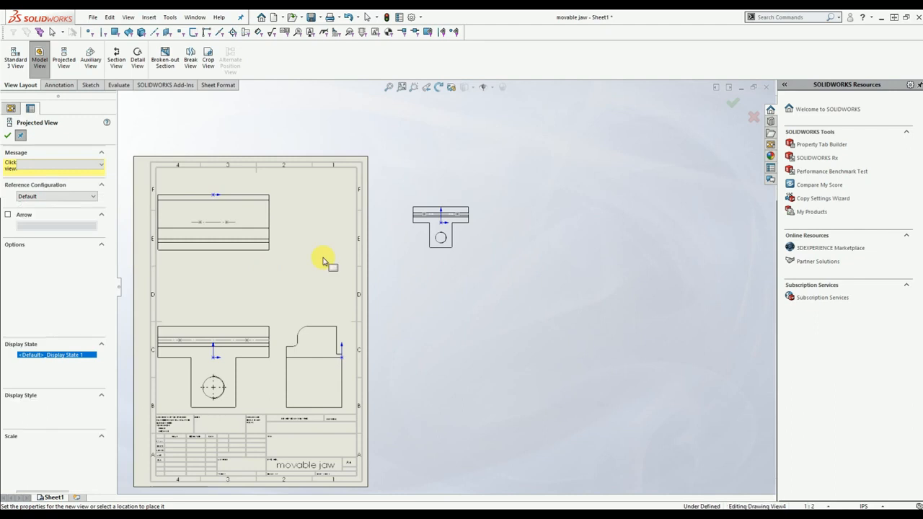
Project top, bottom, right, left and isometric views from the front view outside the sheet, and end the projection
click(445, 168)
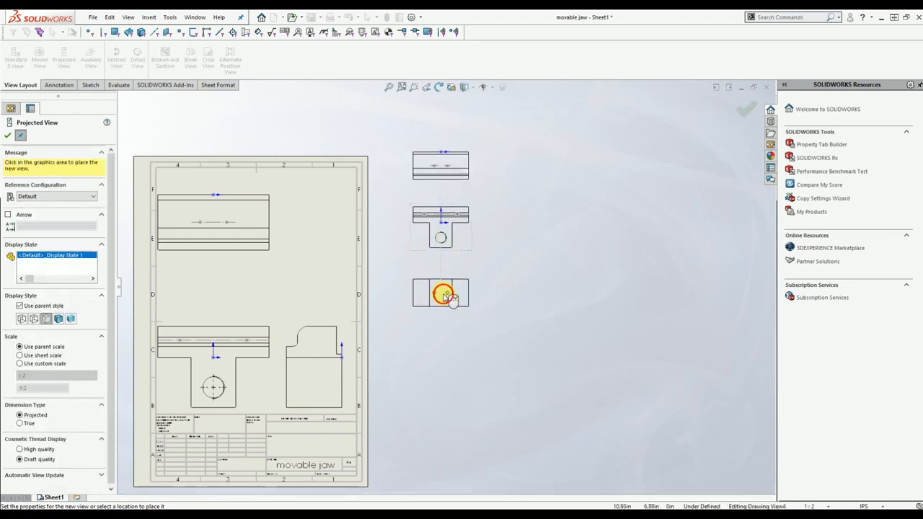
click(469, 294)
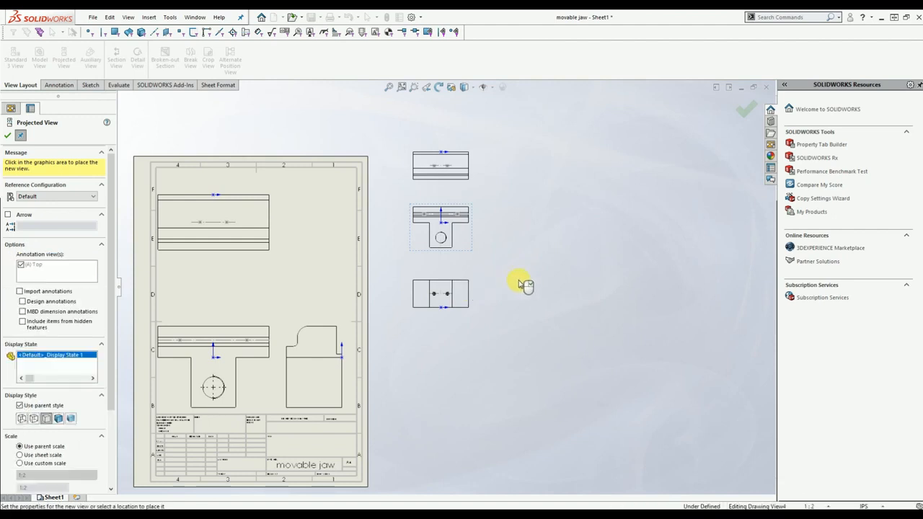
click(553, 229)
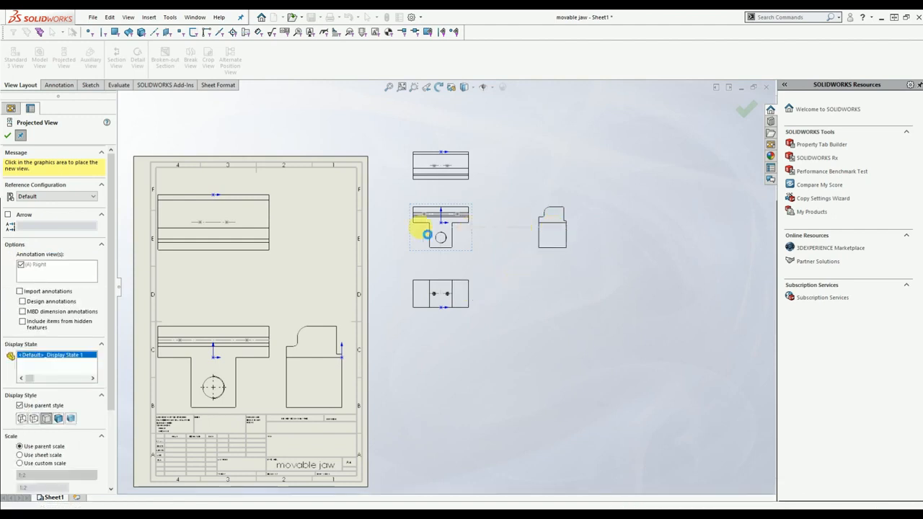
click(388, 229)
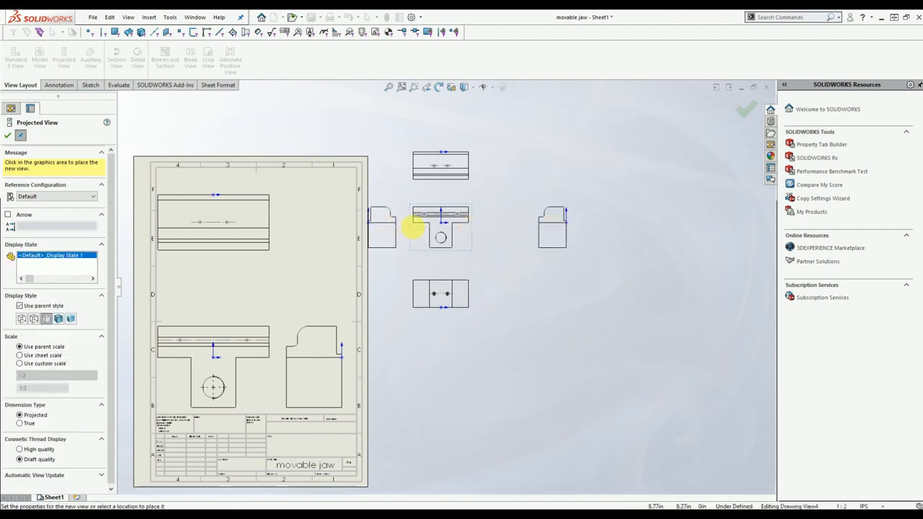
click(545, 155)
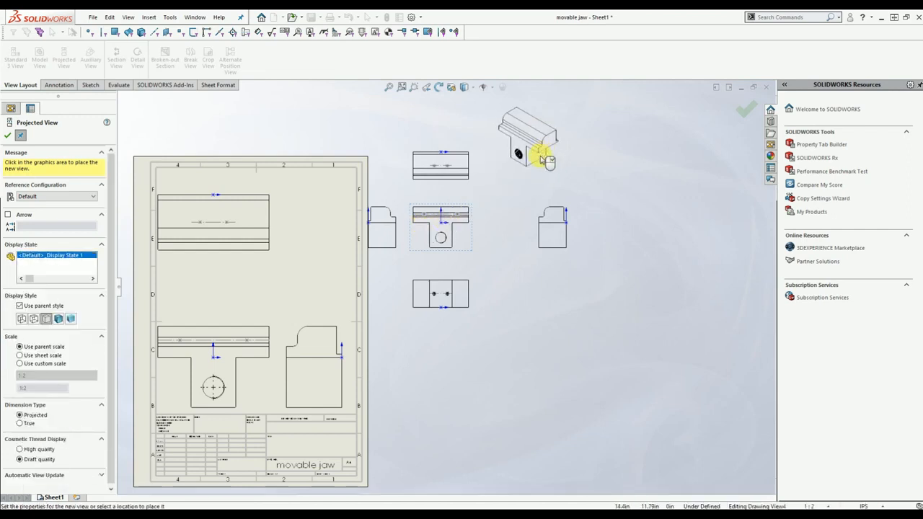
click(442, 232)
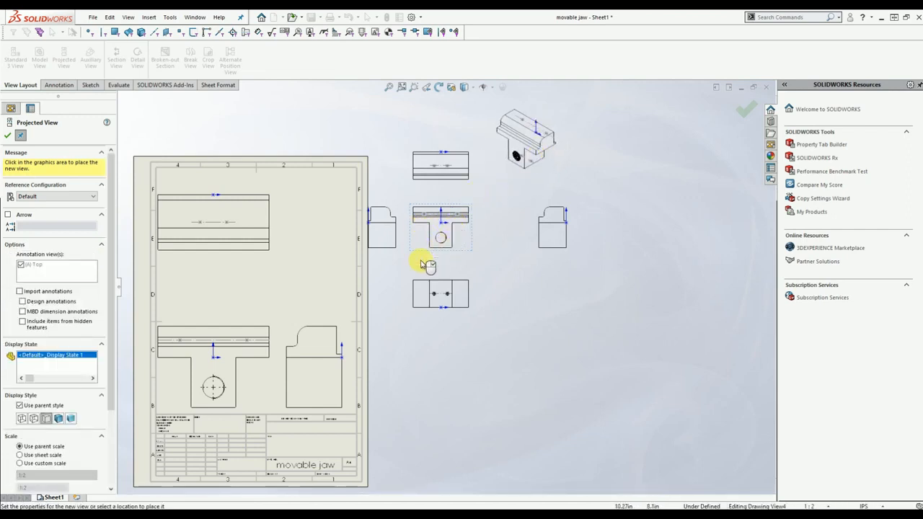
middle_drag(327, 302, 419, 262)
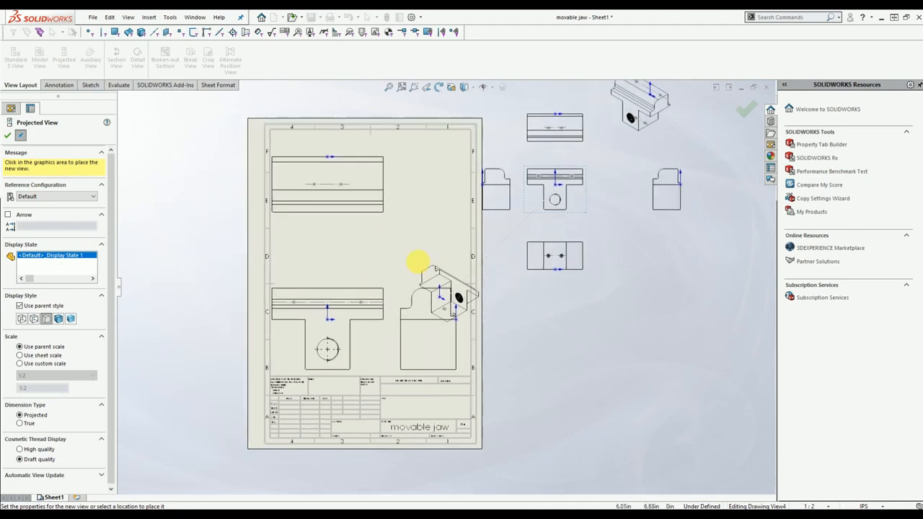
key(Escape)
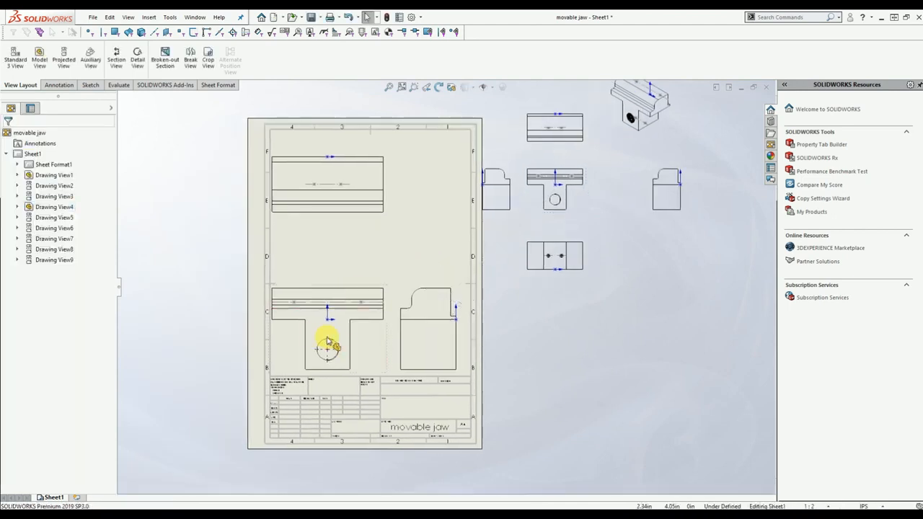
Set the display style of the front view on the sheet to Hidden Lines Visible
scroll(317, 333, up, 2)
scroll(315, 332, up, 1)
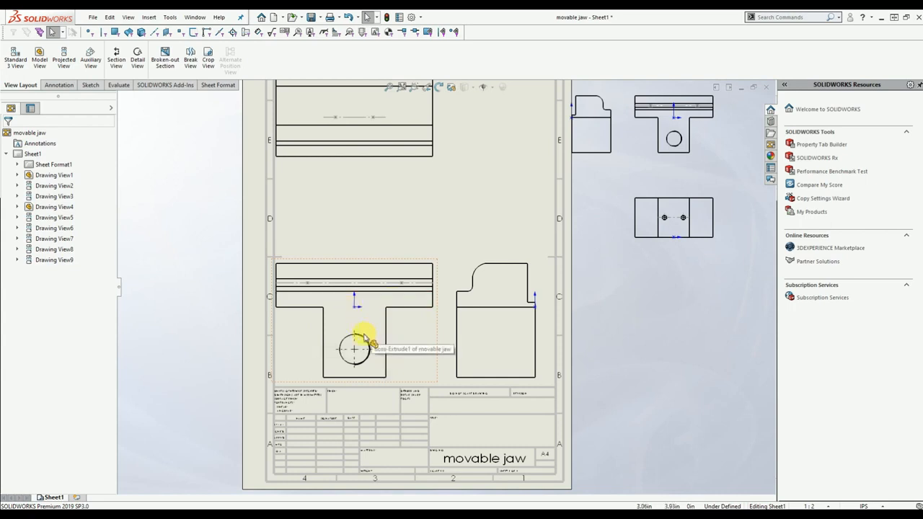
click(439, 292)
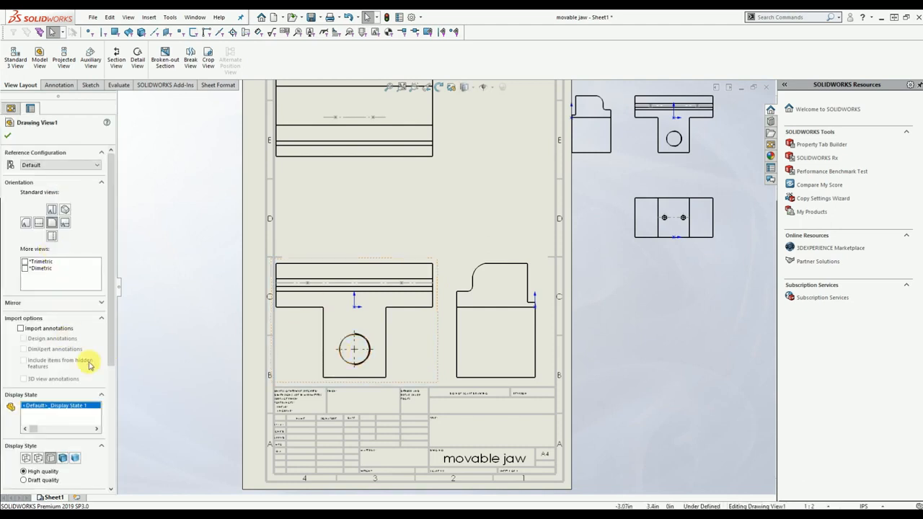
scroll(87, 382, down, 5)
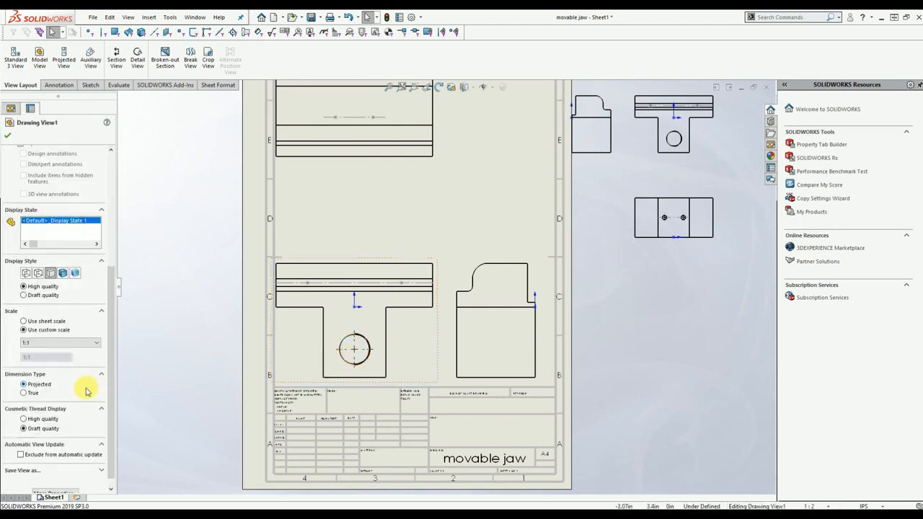
click(37, 279)
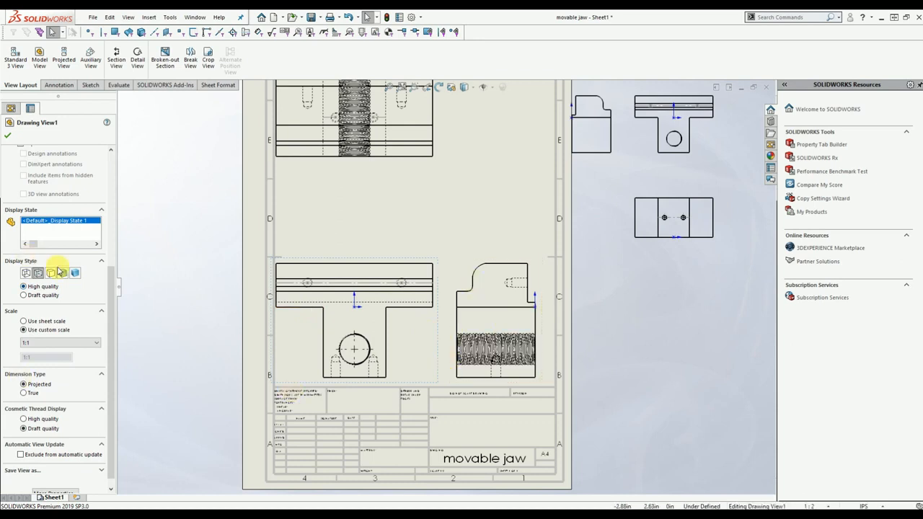
scroll(44, 231, down, 1)
click(6, 136)
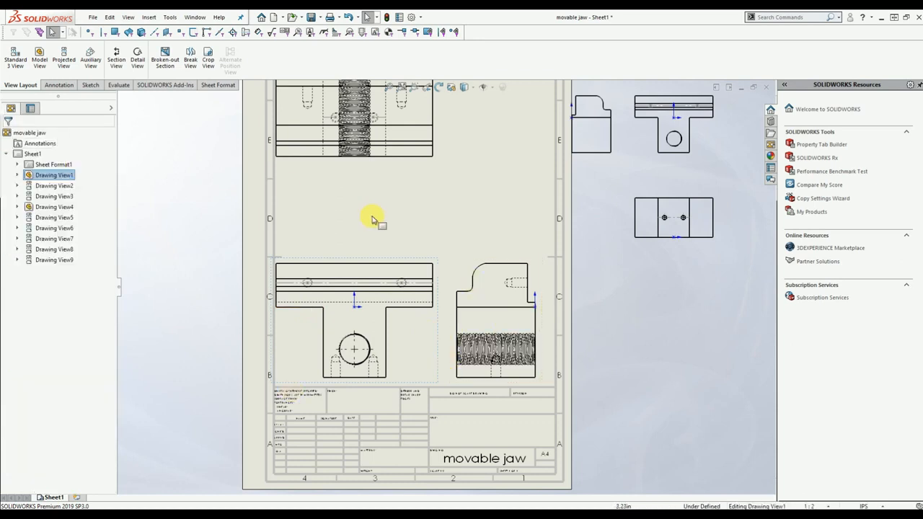
scroll(394, 324, down, 1)
scroll(396, 324, up, 2)
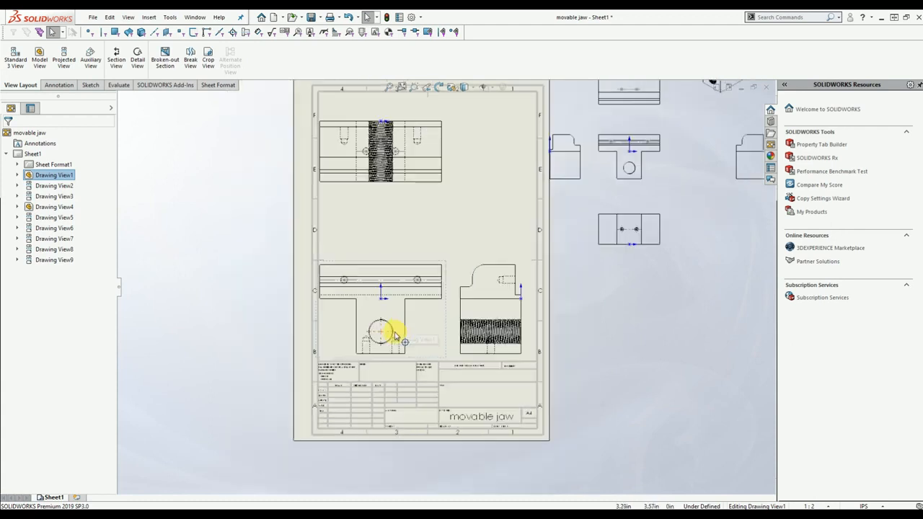
mouse_move(403, 257)
middle_down()
mouse_move(330, 299)
mouse_move(286, 259)
mouse_move(264, 261)
middle_up()
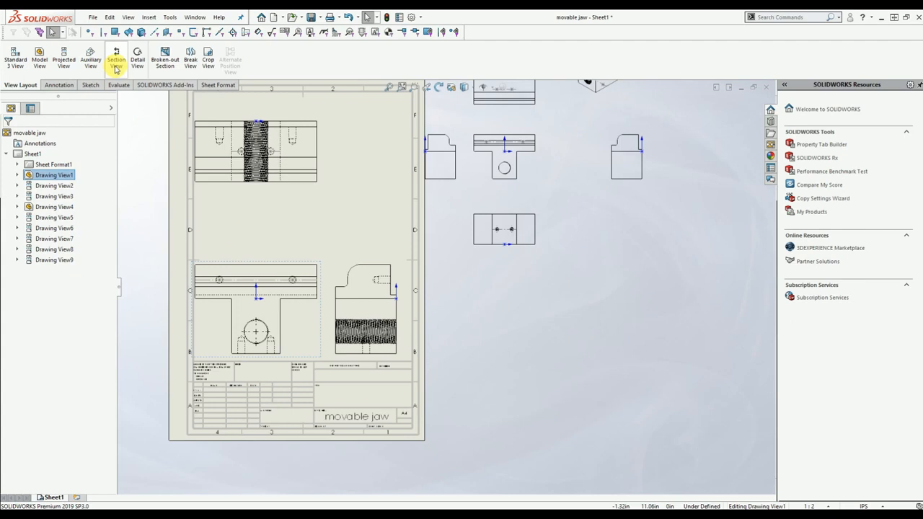
click(116, 64)
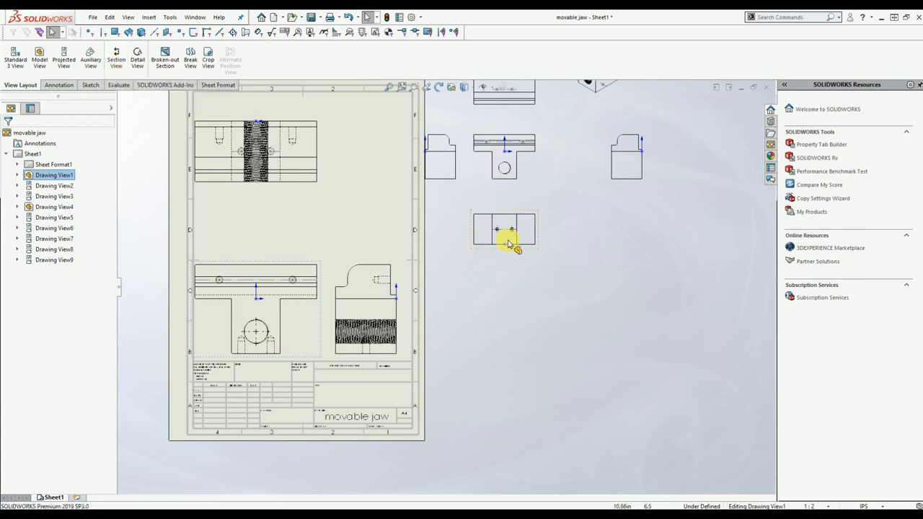
click(116, 61)
mouse_move(292, 215)
middle_down()
mouse_move(330, 167)
mouse_move(382, 136)
middle_up()
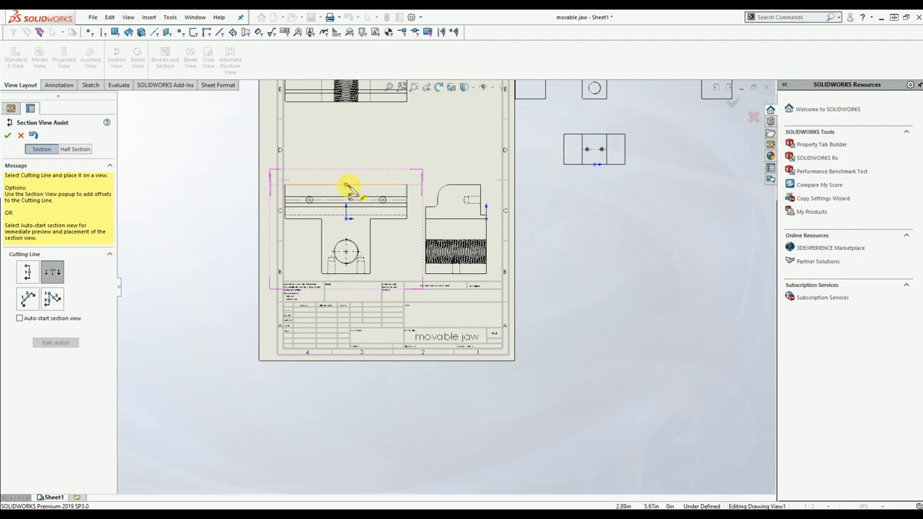
click(347, 186)
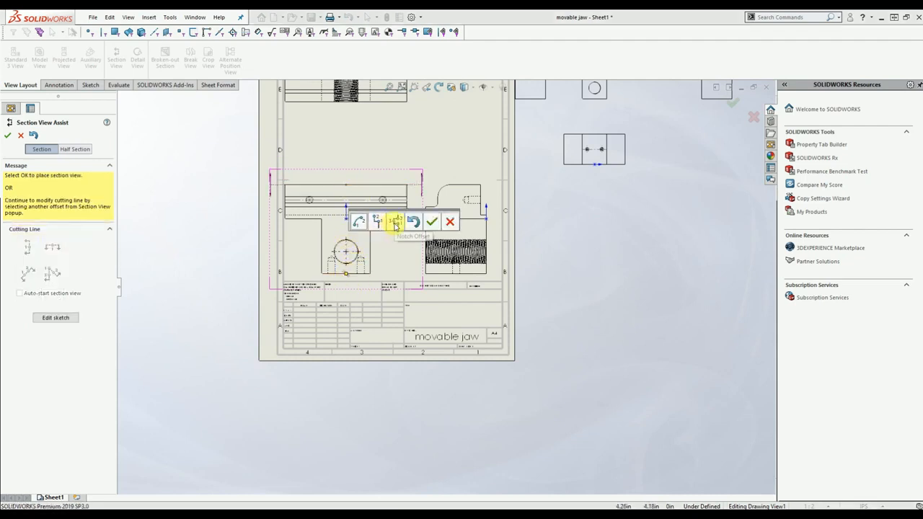
Create a section view with a horizontal cutting line through the middle of the sheet's top view, and place it above the sheet
click(117, 58)
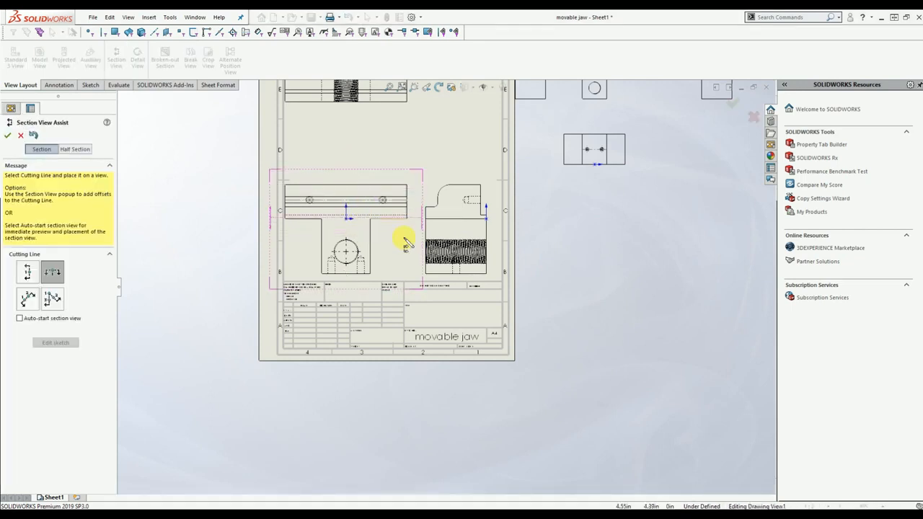
middle_drag(503, 218, 451, 350)
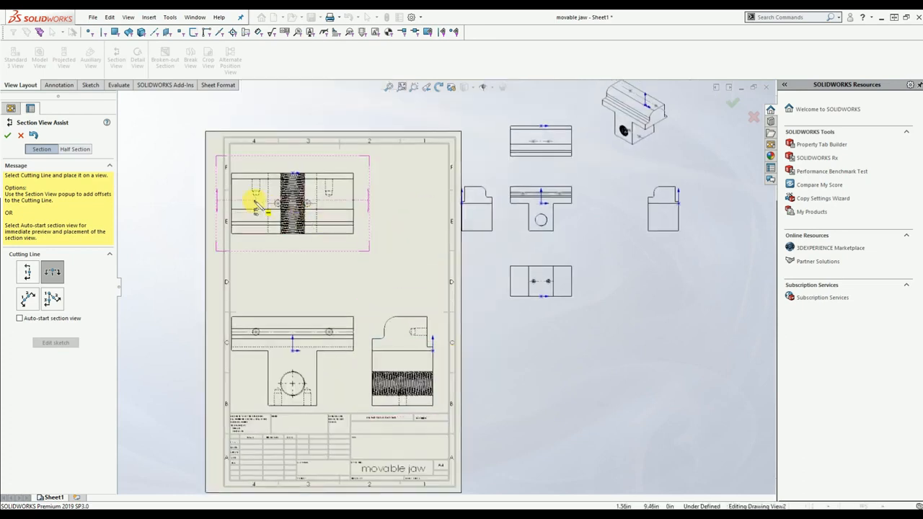
click(256, 204)
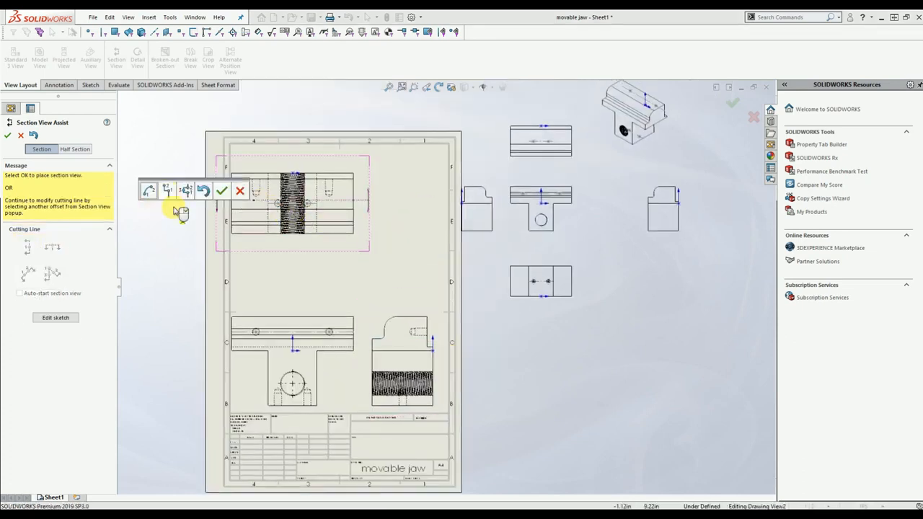
click(221, 191)
middle_drag(311, 155, 329, 272)
click(320, 184)
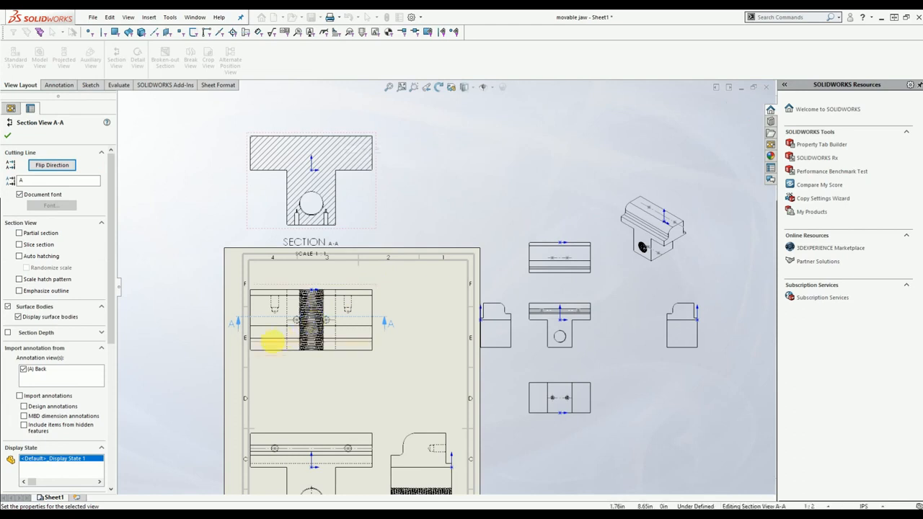
click(380, 350)
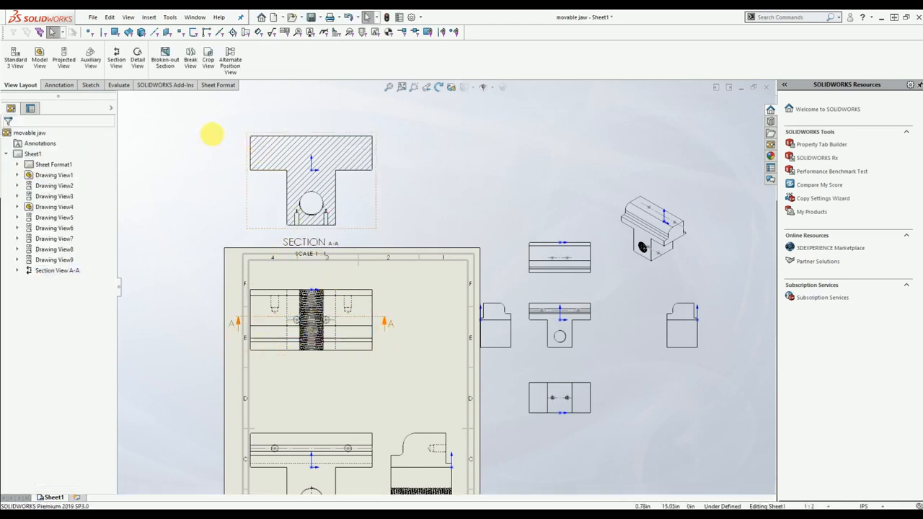
Create a detail view from a circle of about 0.35 in radius around the side view's hidden hole, and place it above that view
click(137, 57)
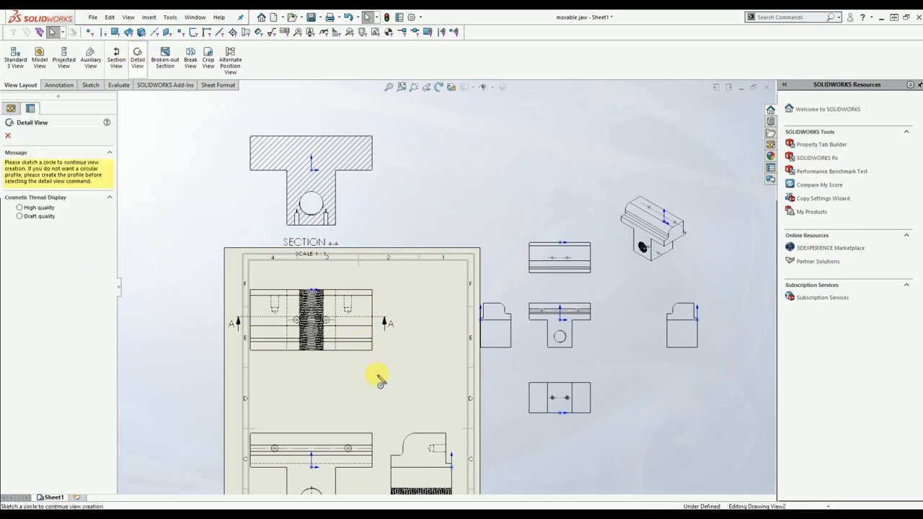
scroll(431, 451, down, 4)
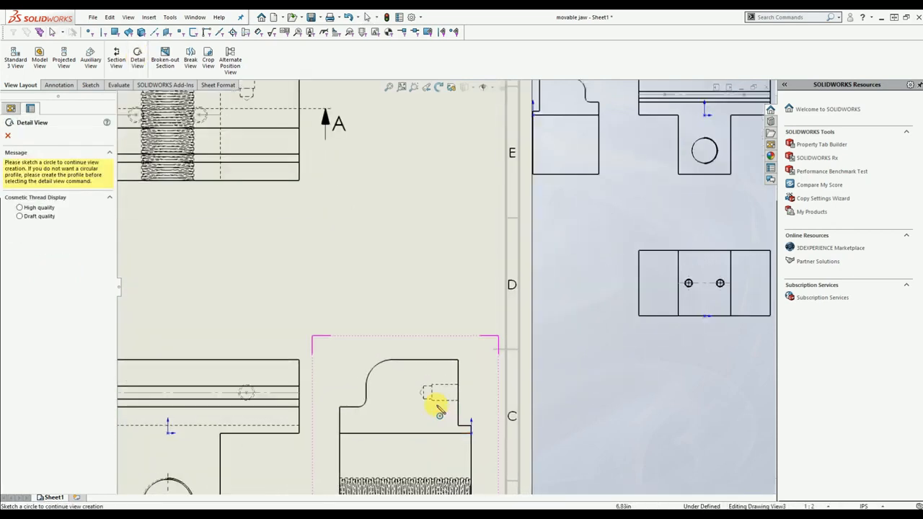
click(437, 392)
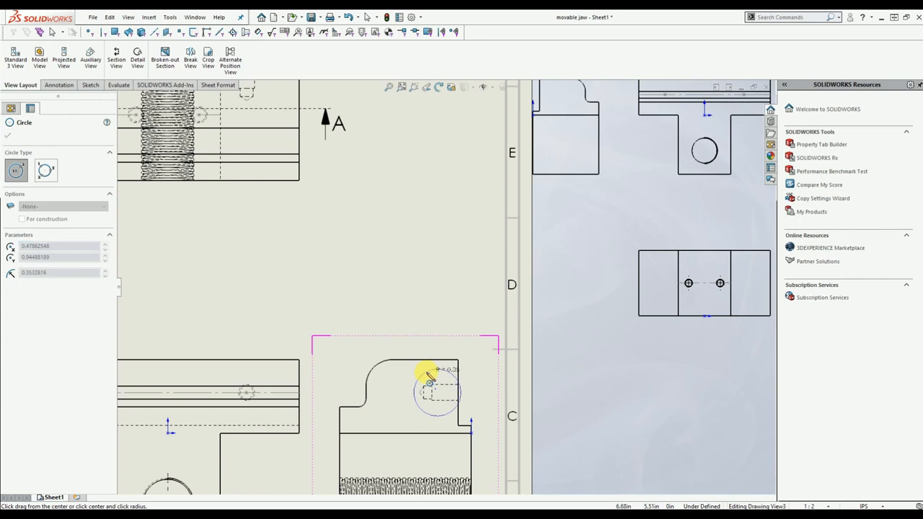
click(425, 373)
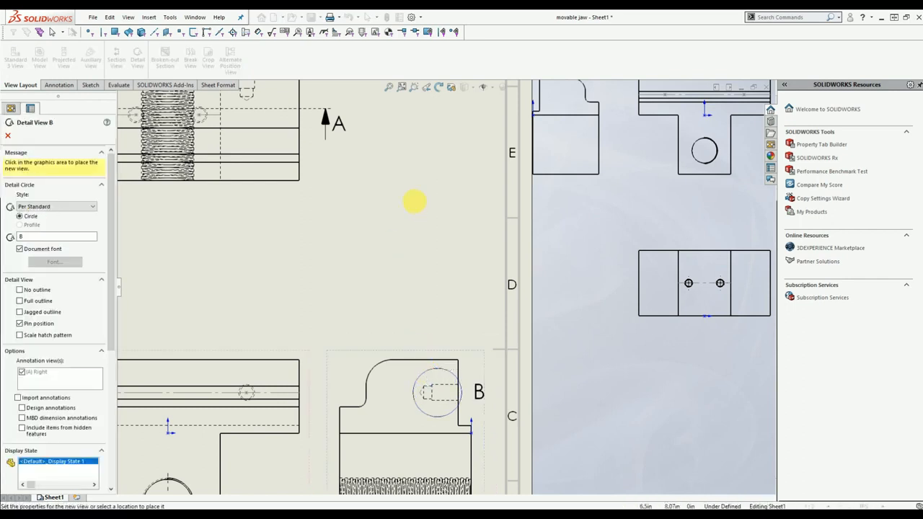
click(403, 209)
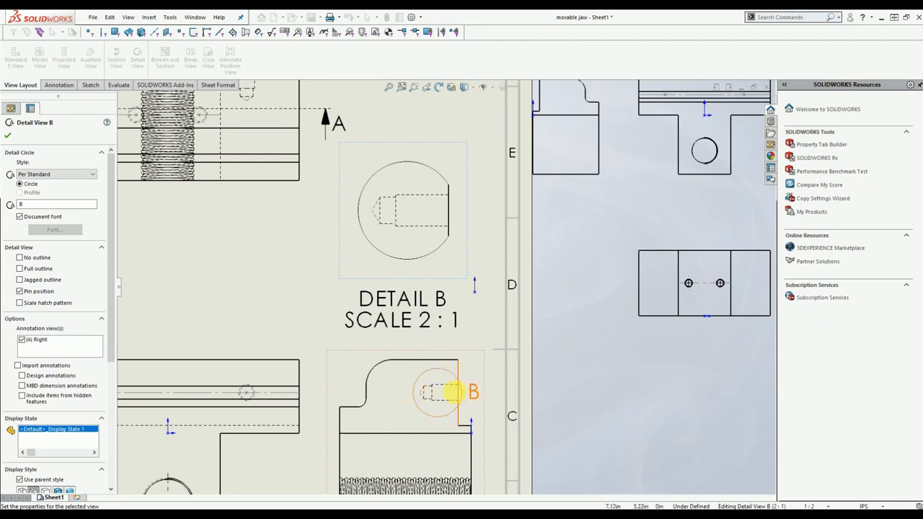
key(Escape)
key(Escape)
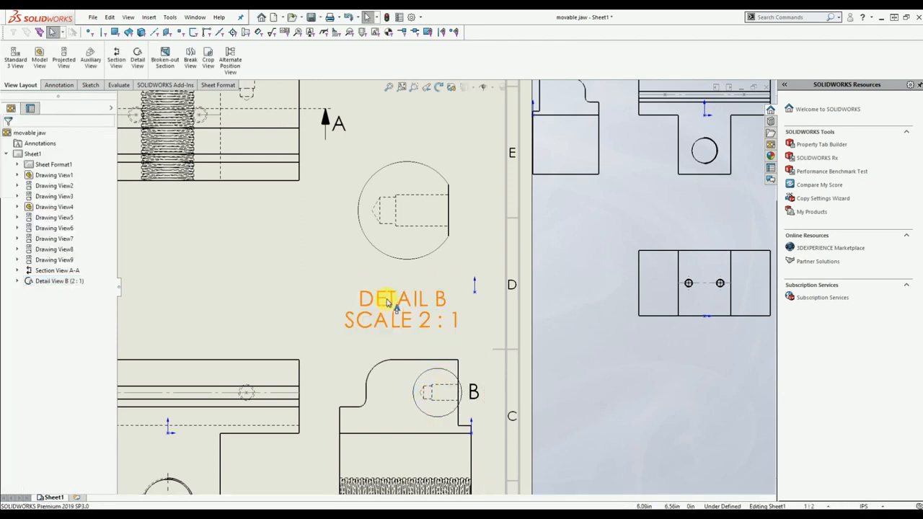
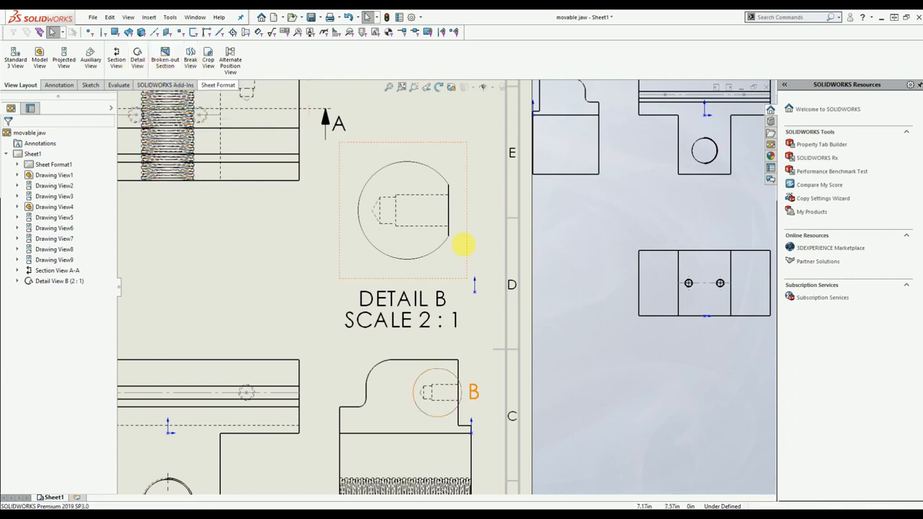
Insert a model view of the screw rod in the empty area outside the sheet, below the projected movable jaw views
scroll(529, 274, up, 4)
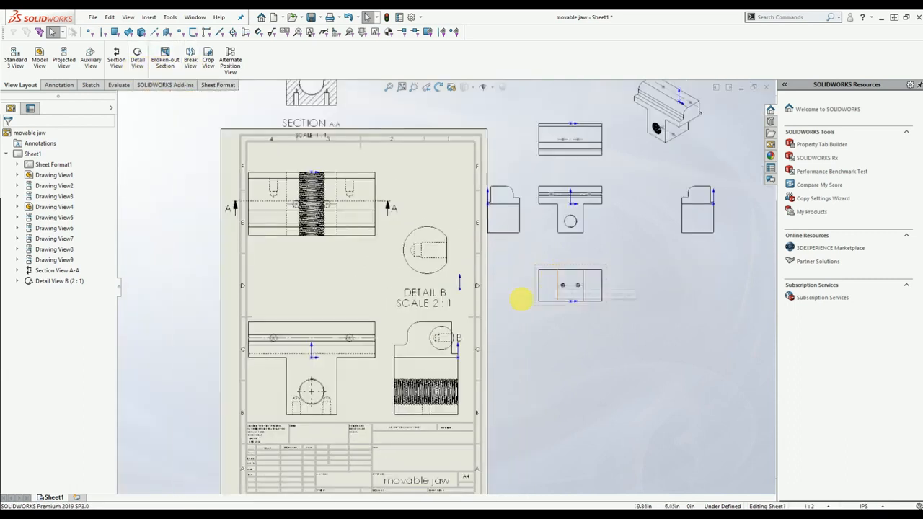
middle_drag(598, 285, 495, 284)
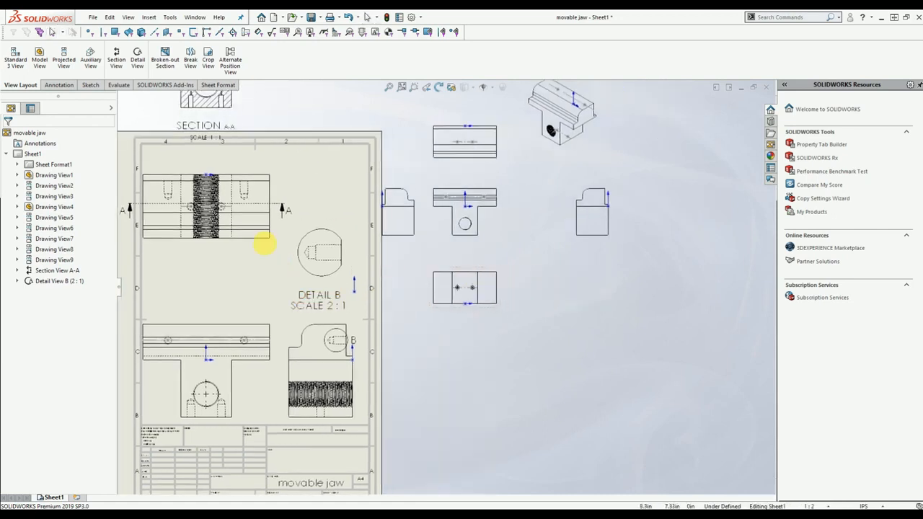
click(40, 58)
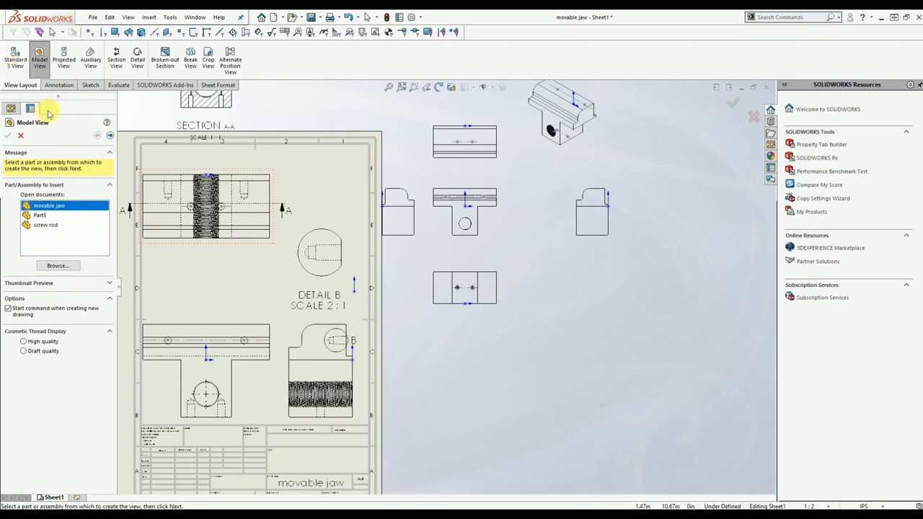
double_click(45, 225)
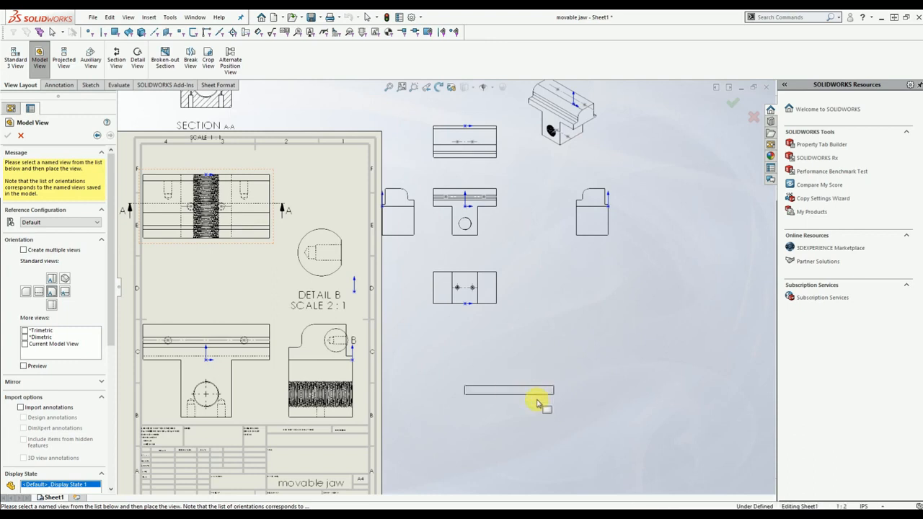
click(510, 390)
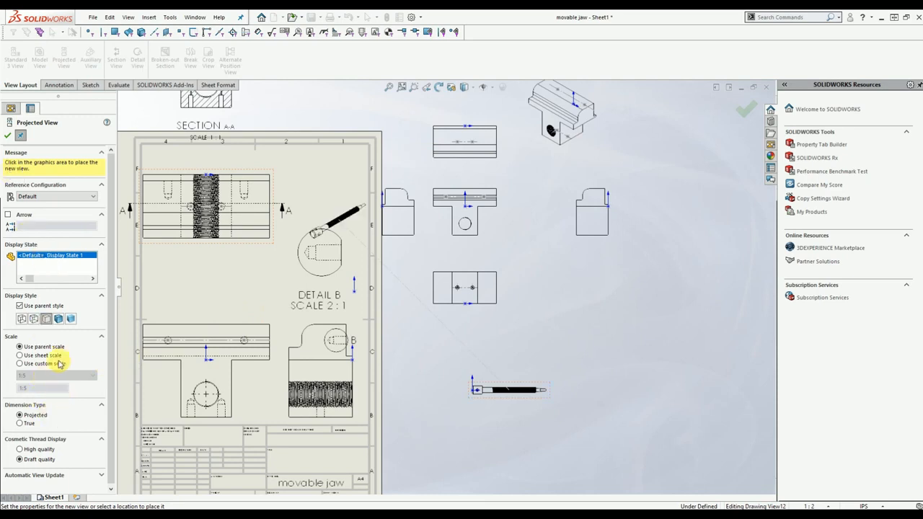
click(56, 375)
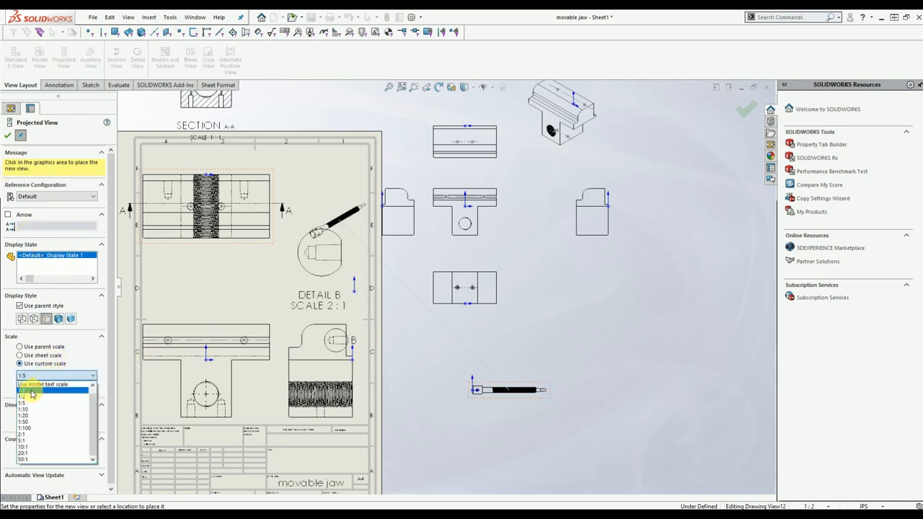
click(32, 392)
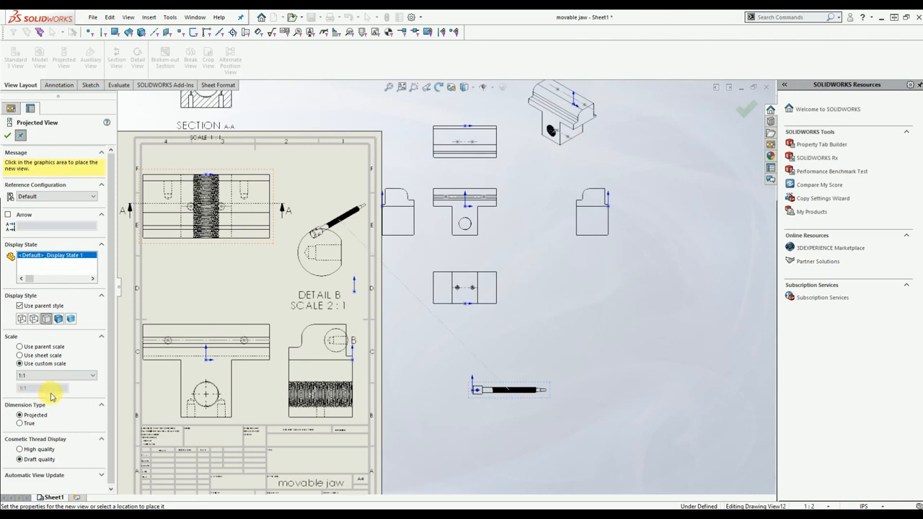
click(8, 137)
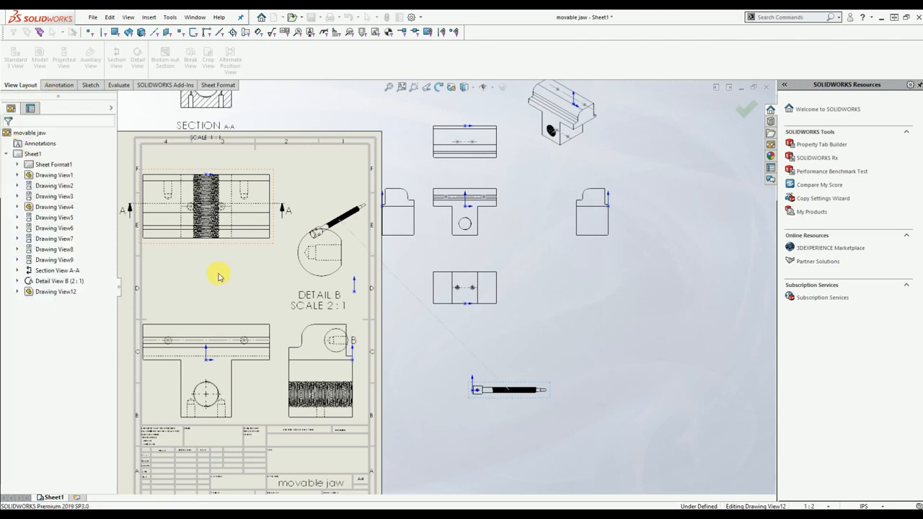
Set the screw rod view's custom scale to 1:1 and move the view clear of the sheet's right border
click(496, 384)
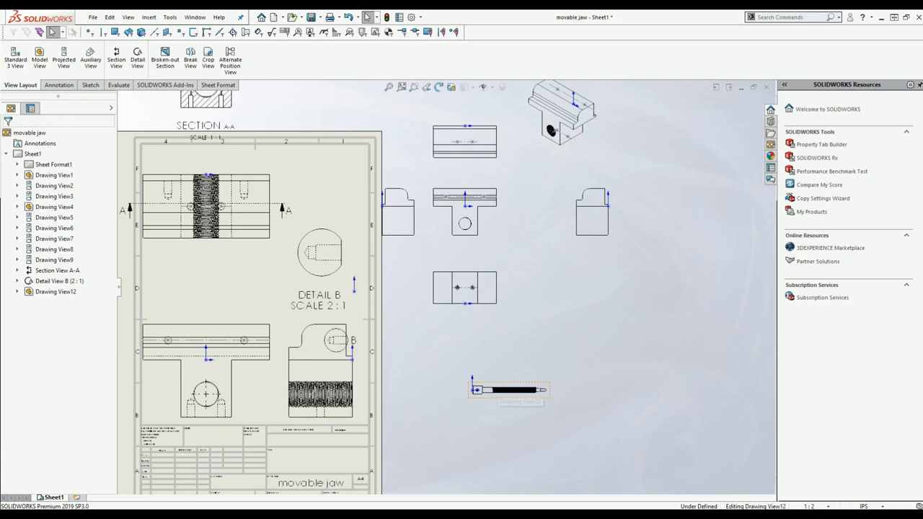
scroll(51, 325, down, 5)
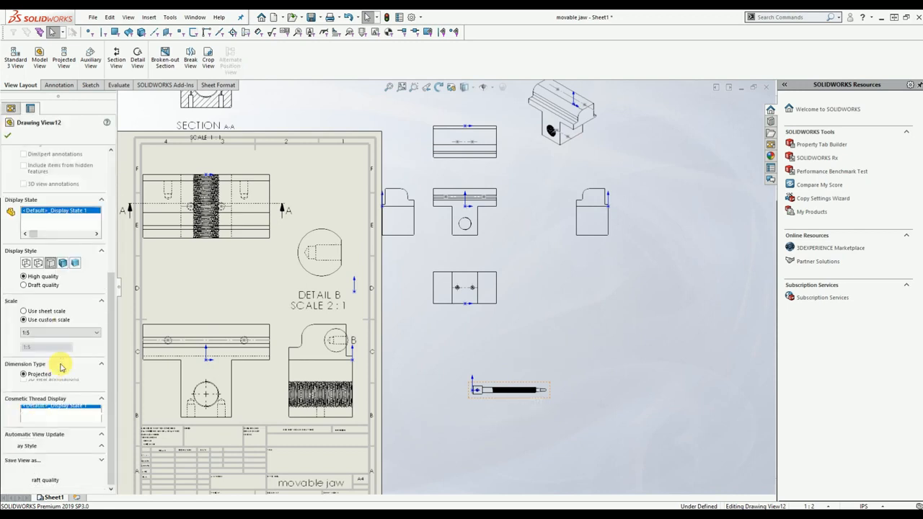
click(45, 332)
click(43, 355)
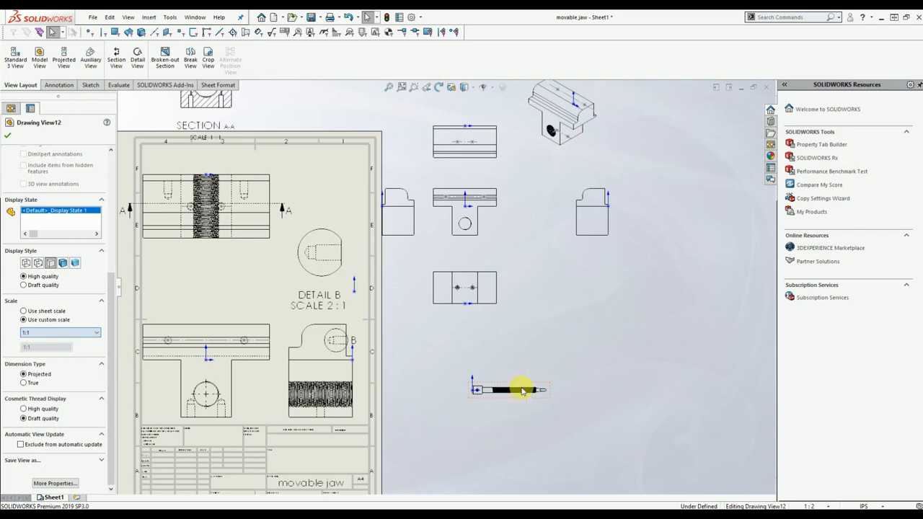
click(8, 136)
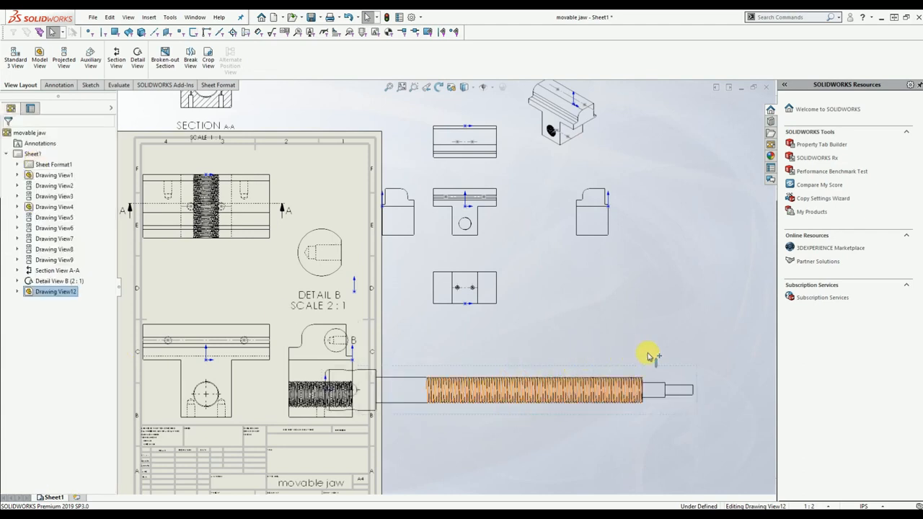
drag(706, 363, 853, 387)
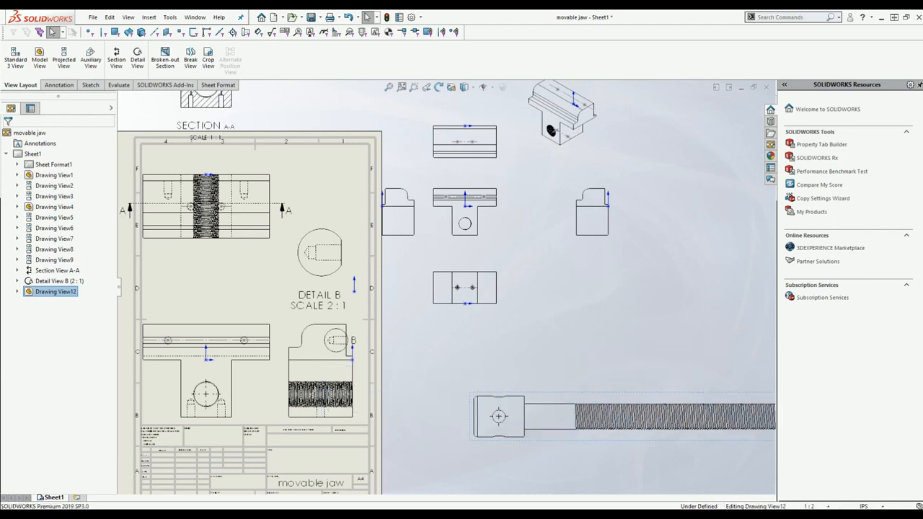
scroll(652, 419, up, 1)
middle_drag(654, 420, 505, 297)
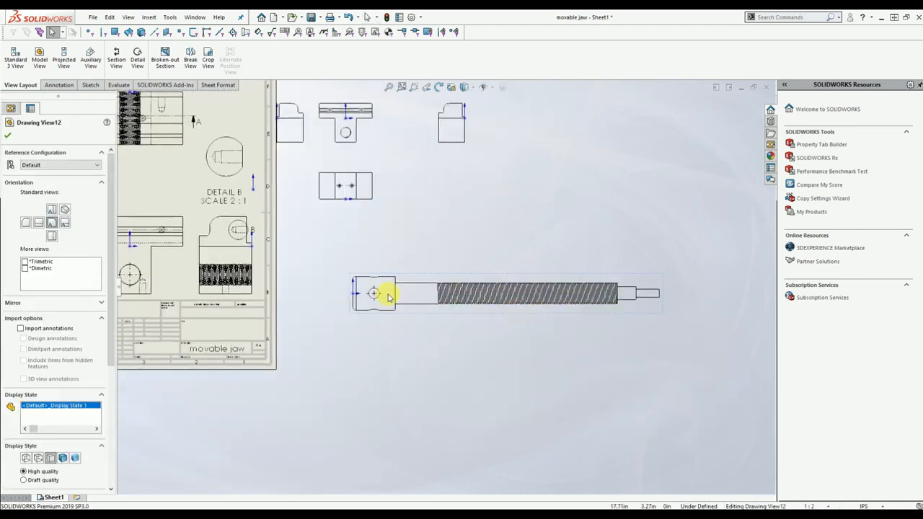
middle_drag(388, 297, 490, 320)
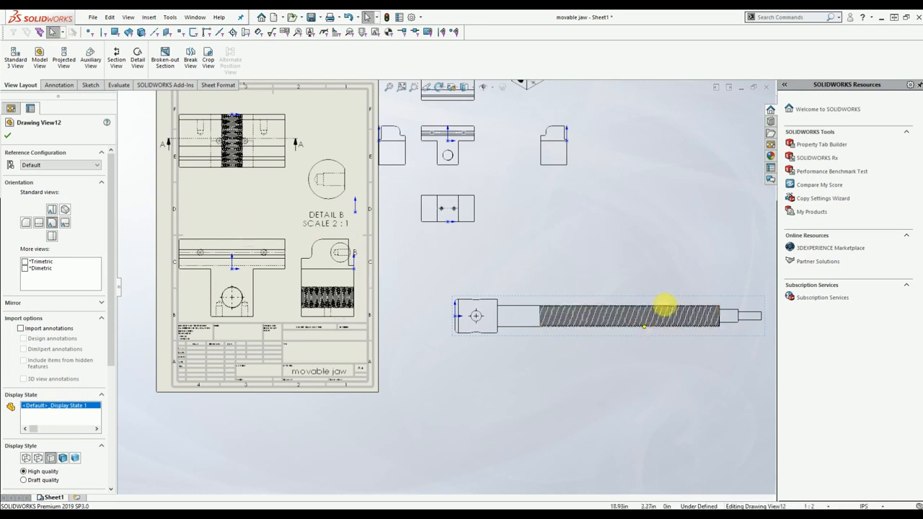
Break the screw rod view across its threaded length with two vertical zigzag break lines and a 0.39 in gap
click(191, 58)
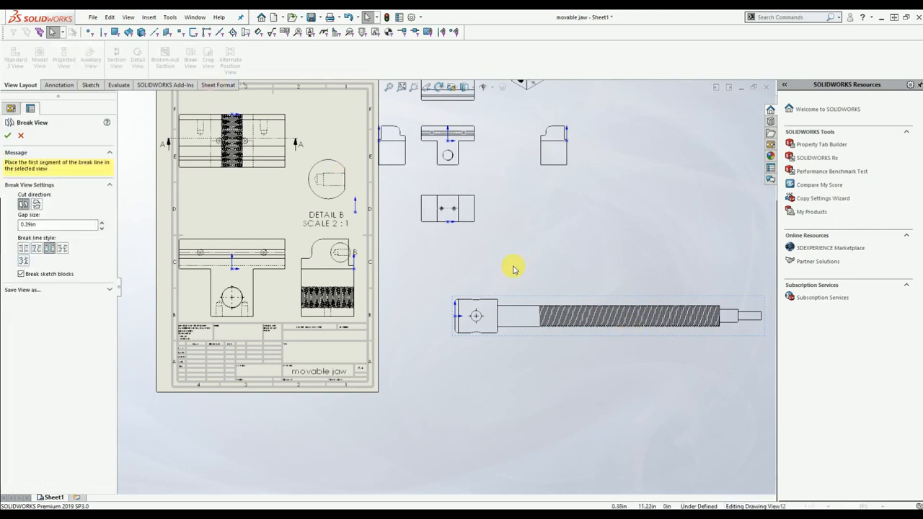
click(589, 322)
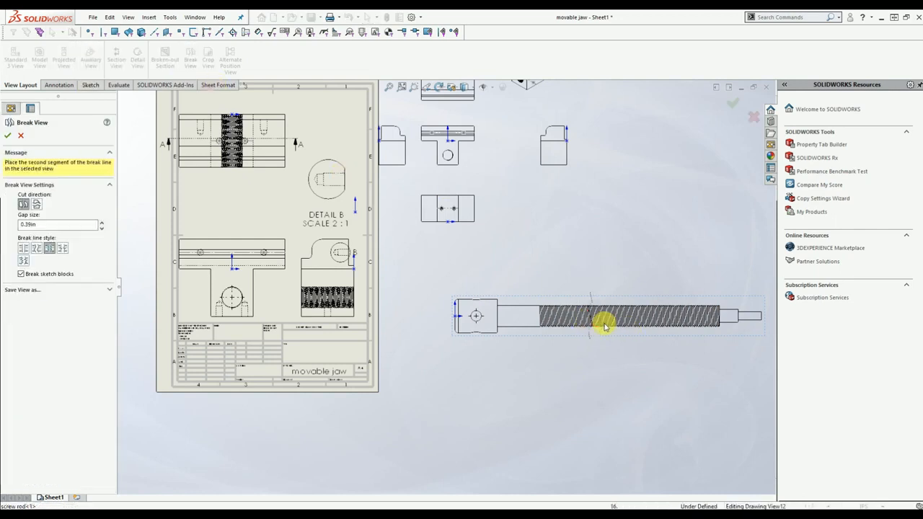
click(639, 337)
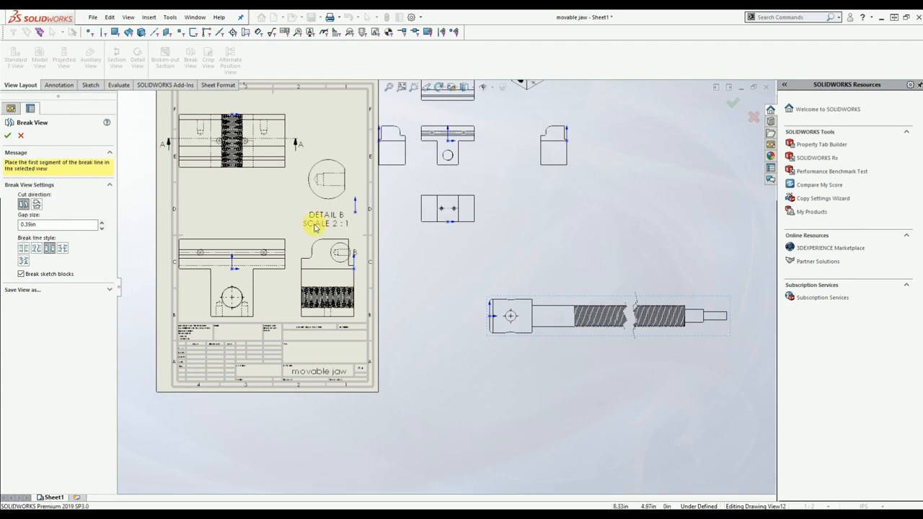
double_click(22, 225)
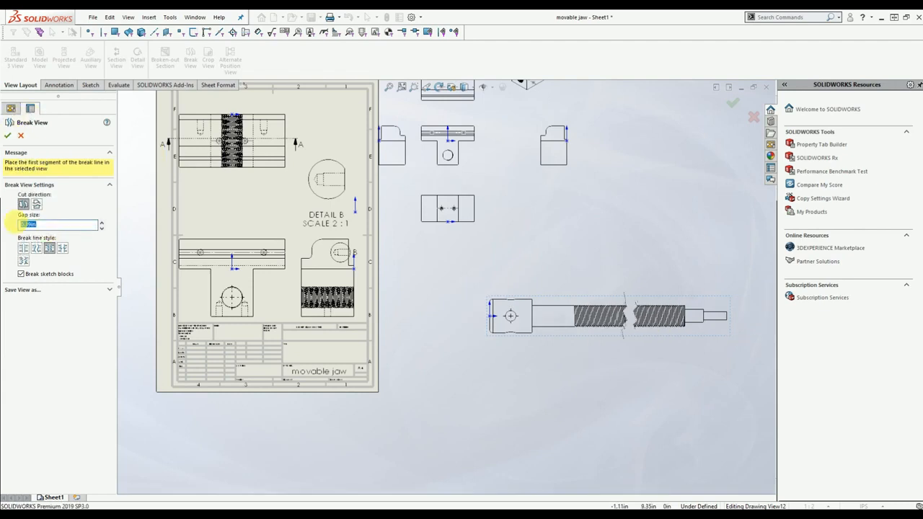
click(8, 137)
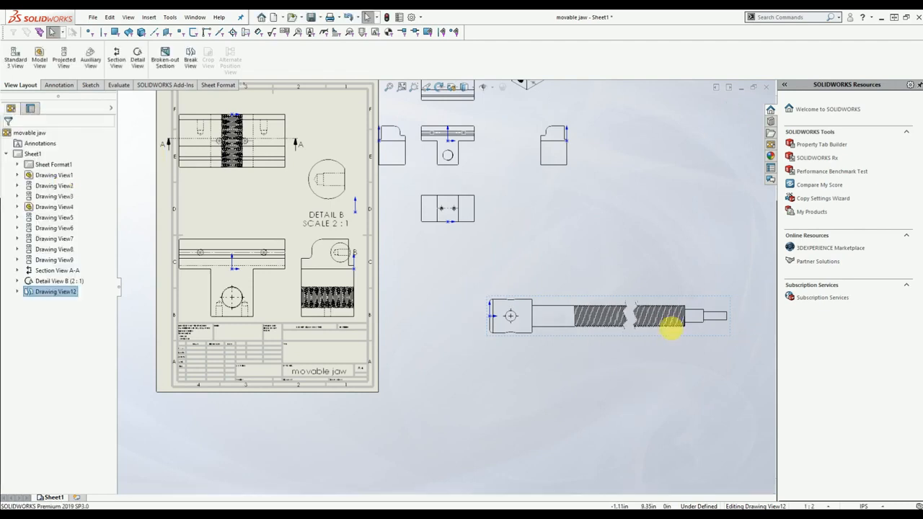
Add a second break in the thread of the screw rod view and set the gap size to 0.1 in
click(638, 317)
click(189, 58)
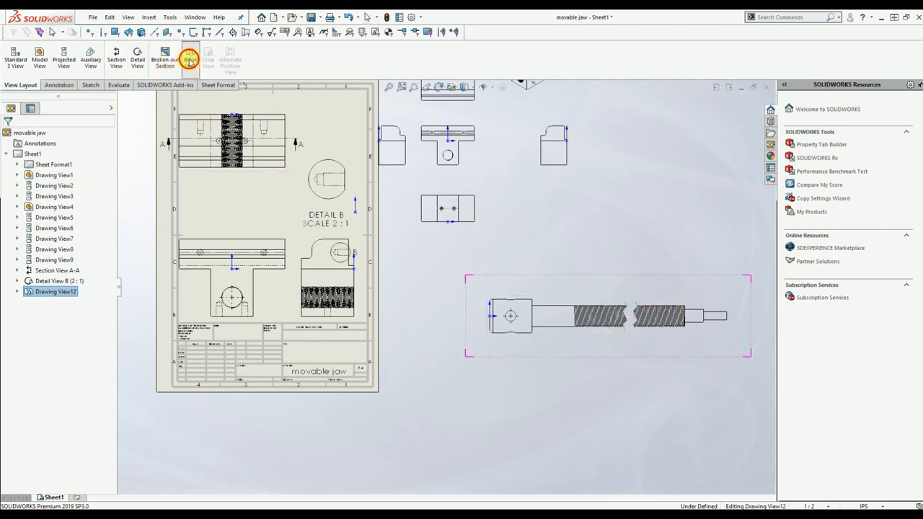
click(586, 318)
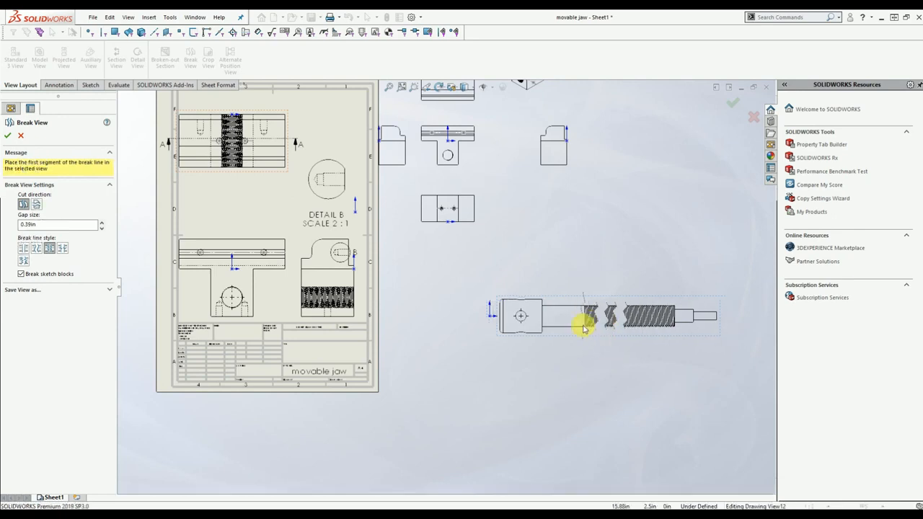
double_click(22, 224)
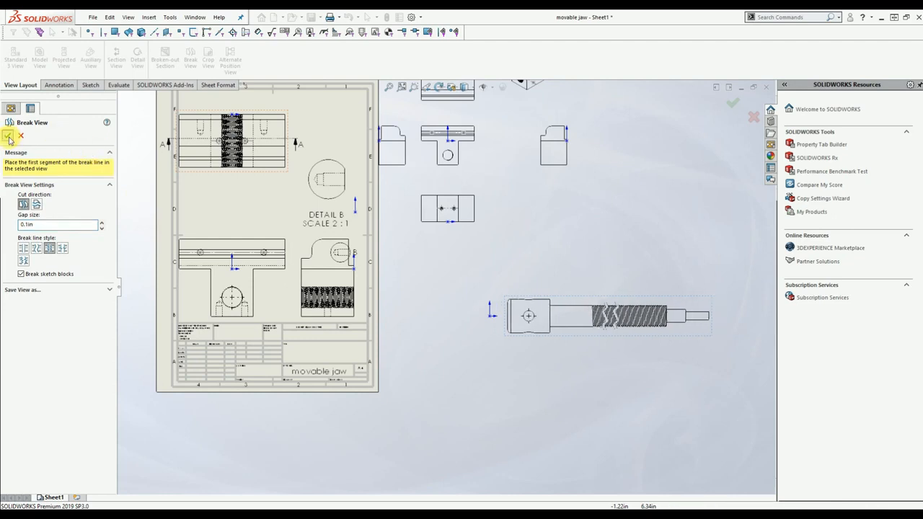
click(7, 136)
Move the broken screw rod view closer to the sheet's right border and deselect it
mouse_move(596, 298)
mouse_down()
mouse_move(581, 272)
mouse_move(363, 140)
mouse_move(260, 174)
mouse_move(381, 253)
mouse_move(518, 306)
mouse_up()
click(514, 314)
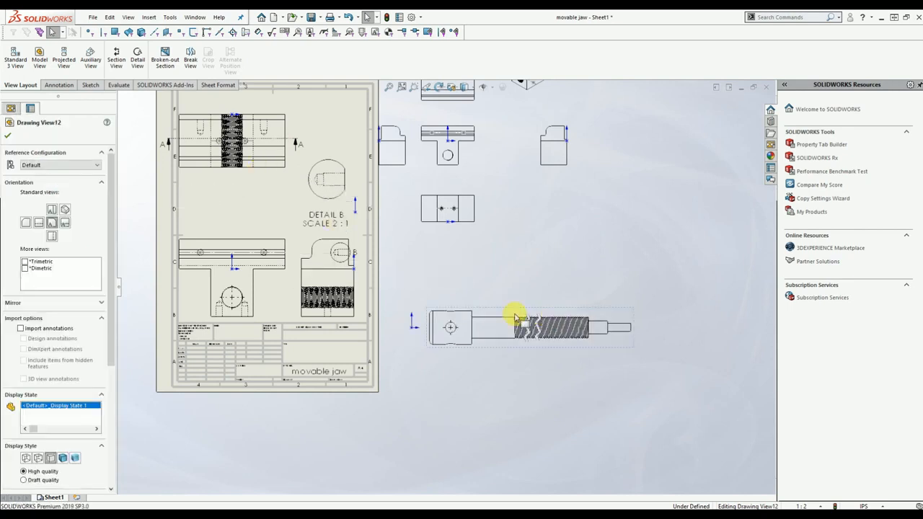
click(423, 326)
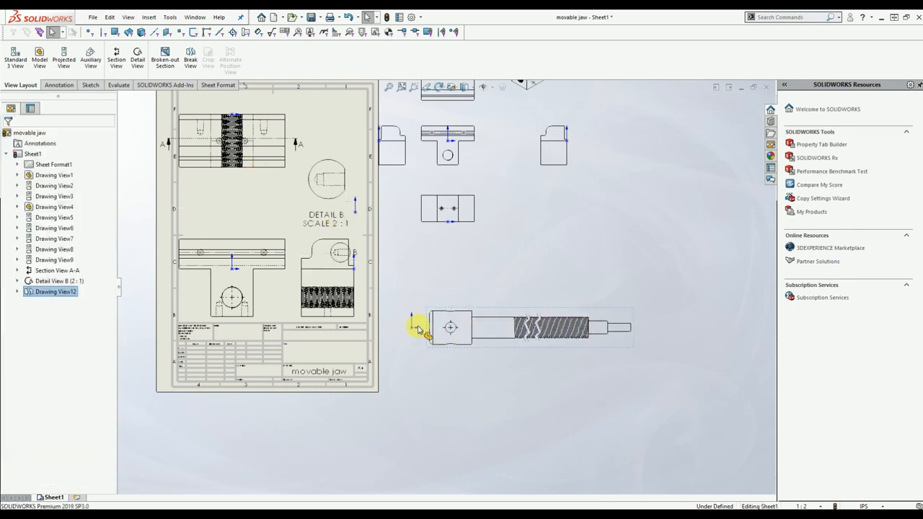
Dimension the overall width and the upper block's height in the movable jaw's front view
click(48, 86)
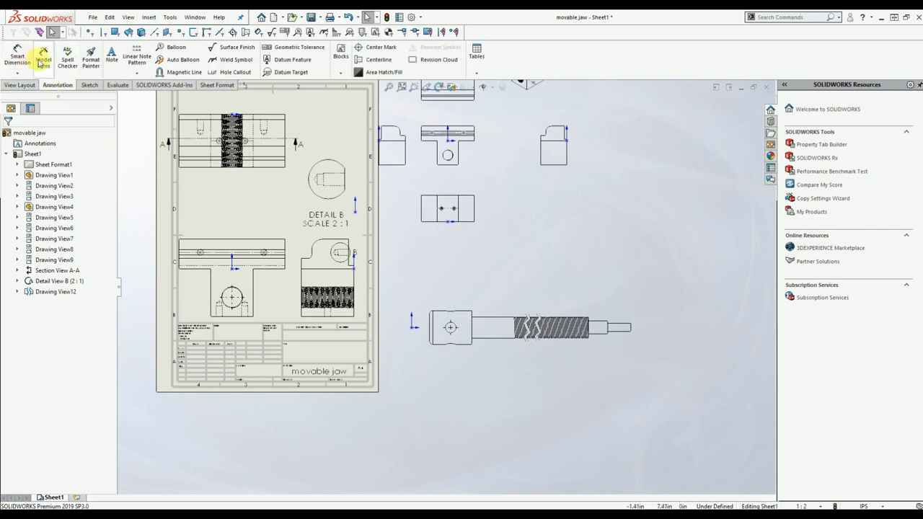
click(21, 61)
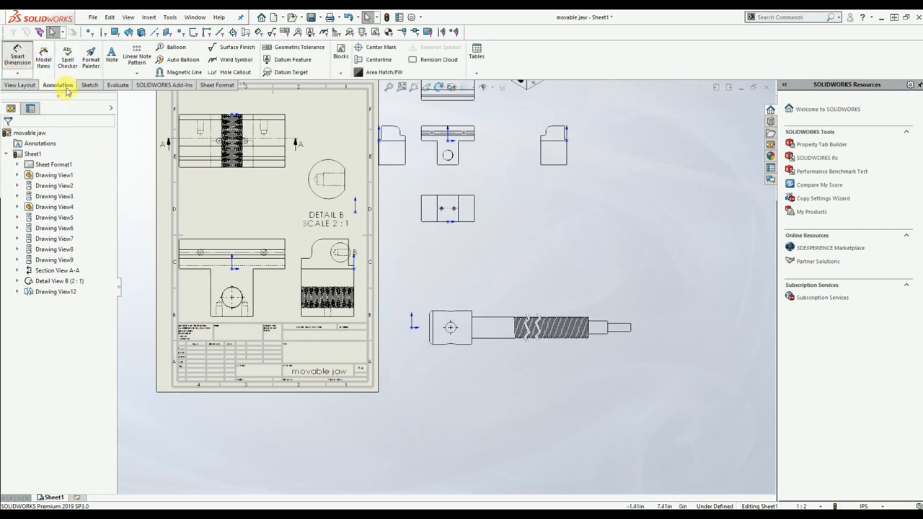
click(248, 241)
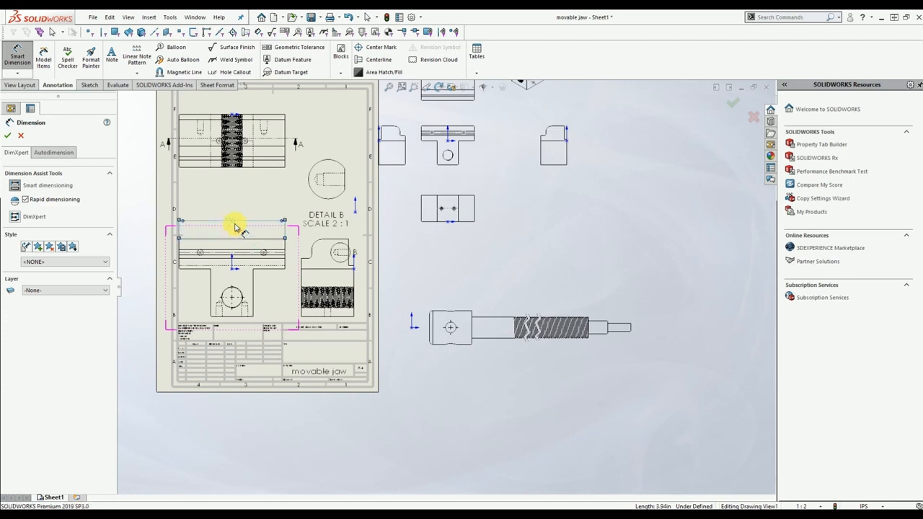
click(289, 249)
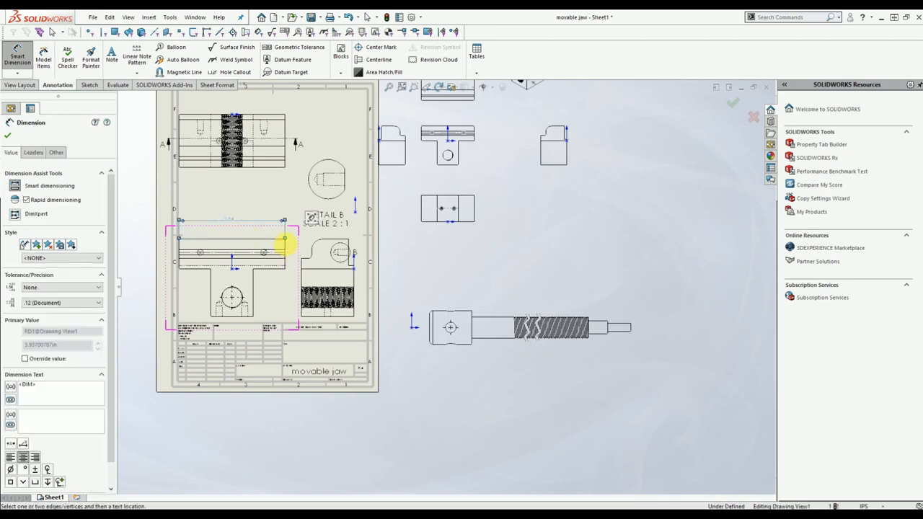
click(295, 260)
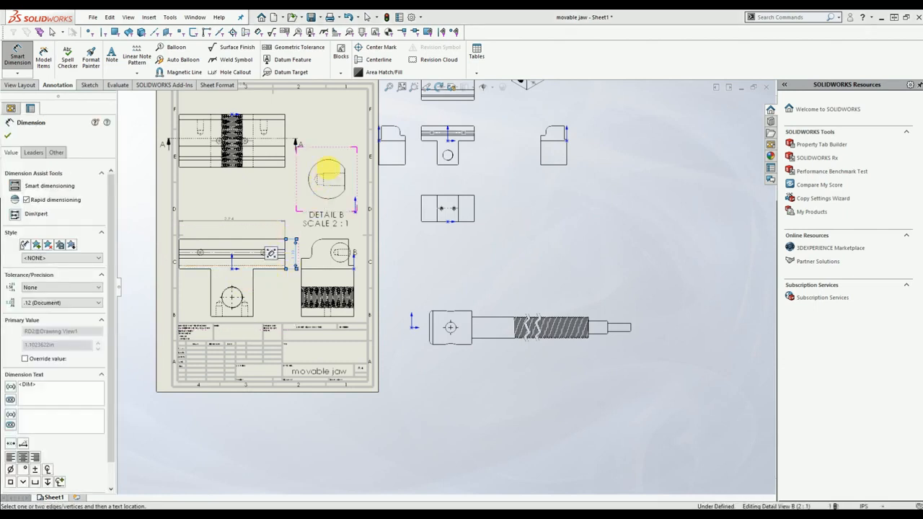
Dimension the diameter of the cross hole in the screw rod's head
scroll(340, 267, down, 2)
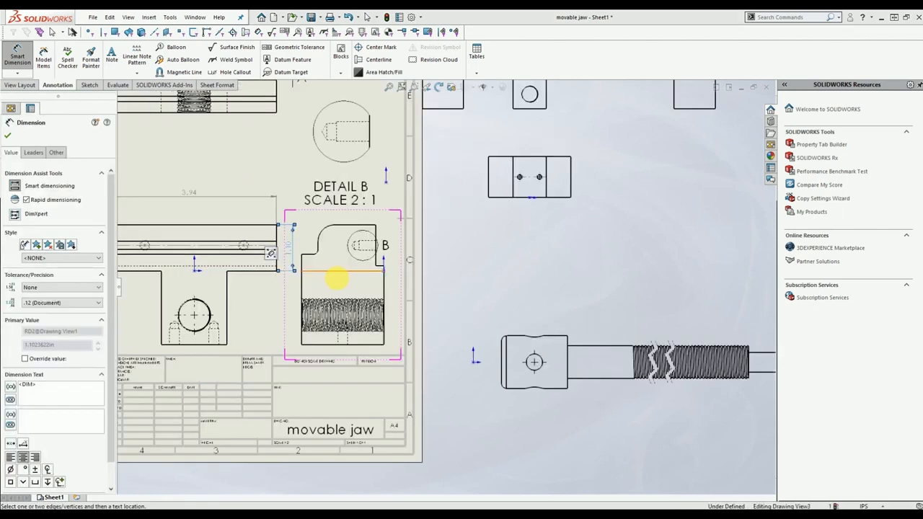
click(536, 354)
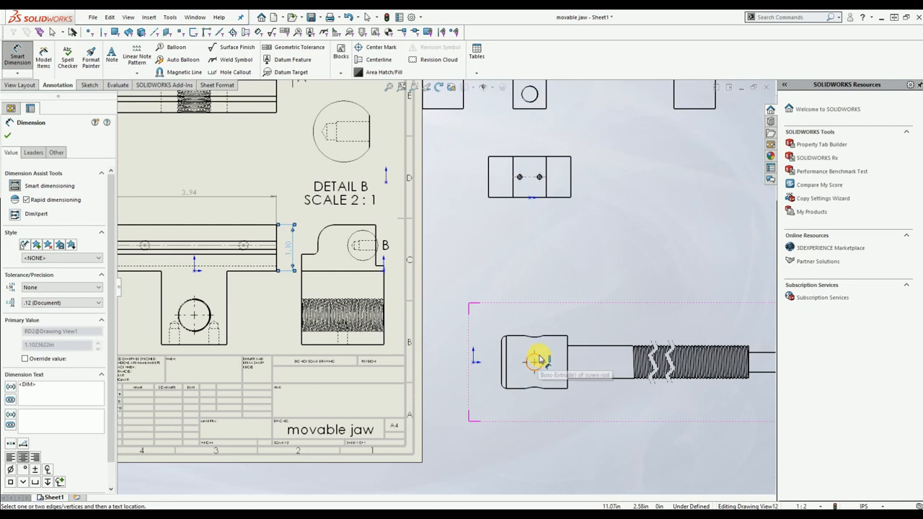
click(559, 315)
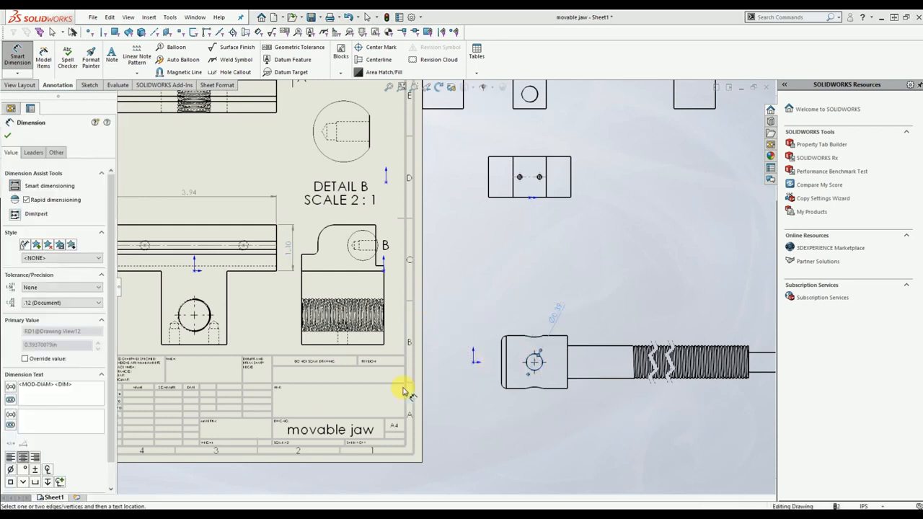
key(Escape)
key(Escape)
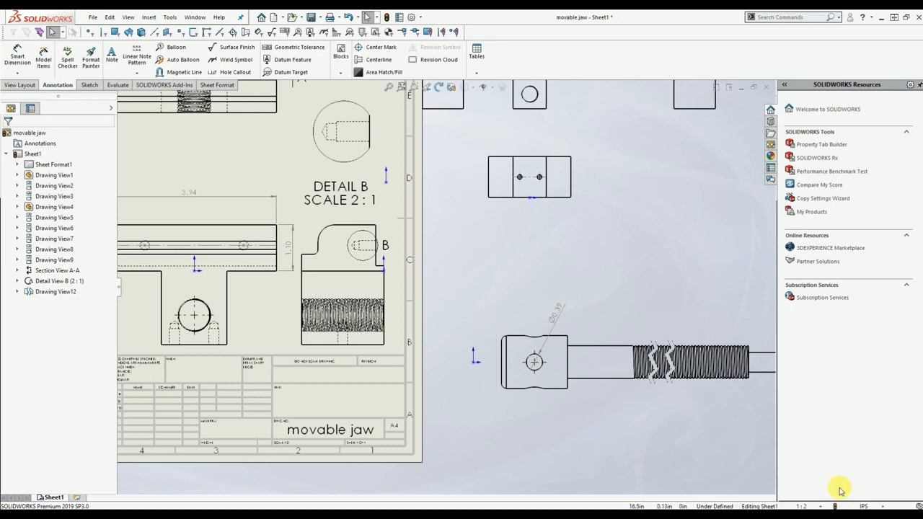
Switch the drawing's unit system to MMGS (millimeter, gram, second)
click(872, 505)
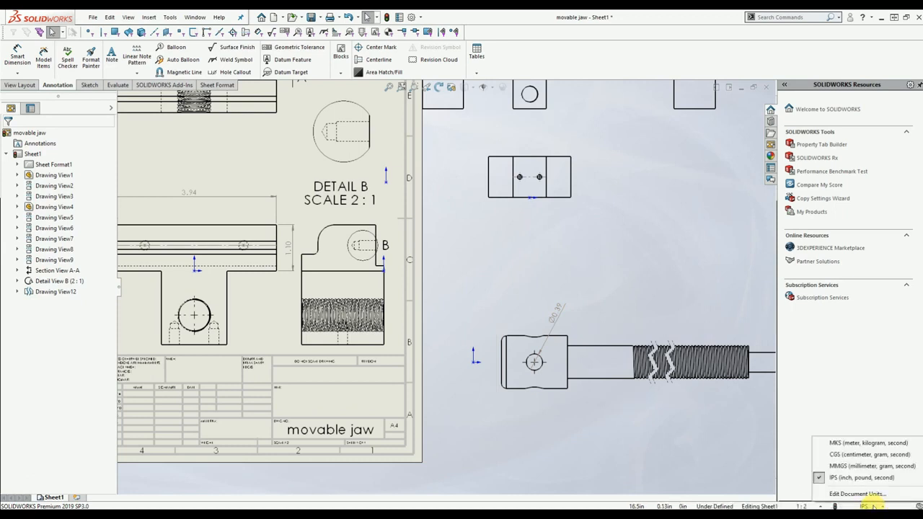
click(854, 468)
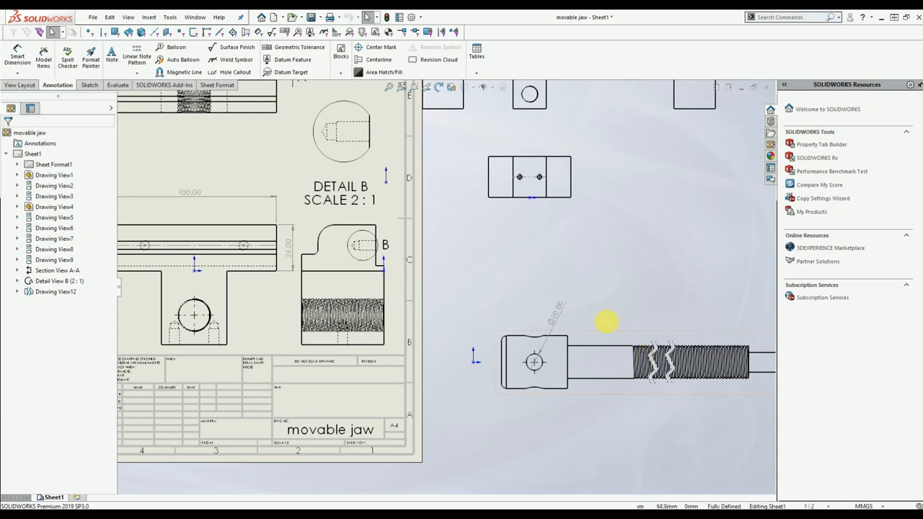
Assign the front view's overall width dimension to the FORMAT layer
middle_drag(336, 284, 469, 274)
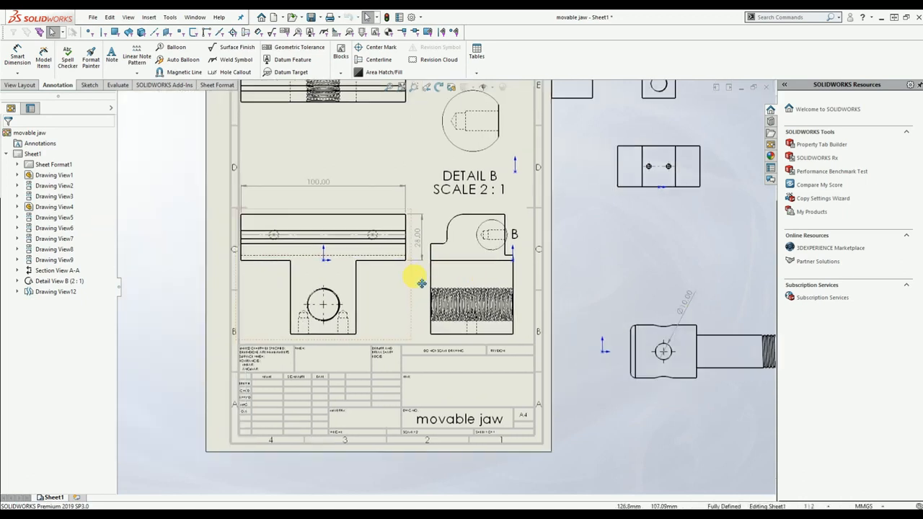
scroll(369, 265, down, 2)
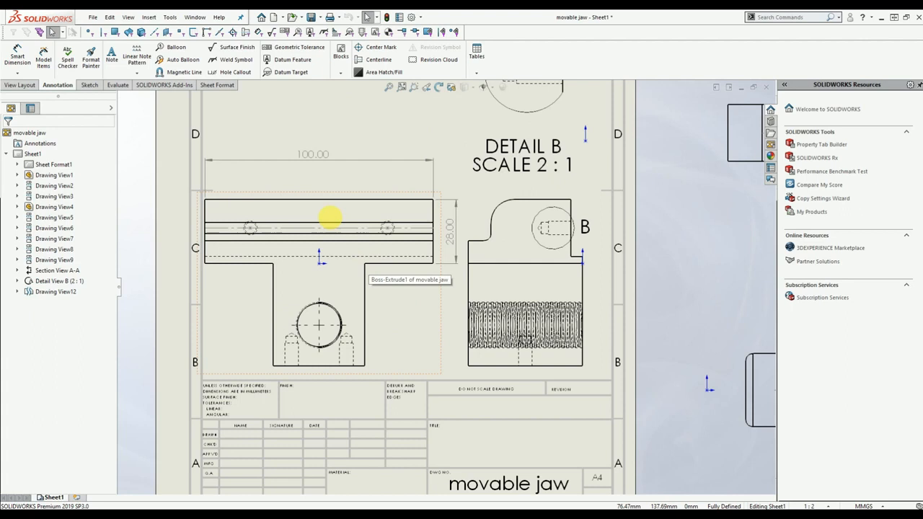
middle_drag(329, 216, 357, 270)
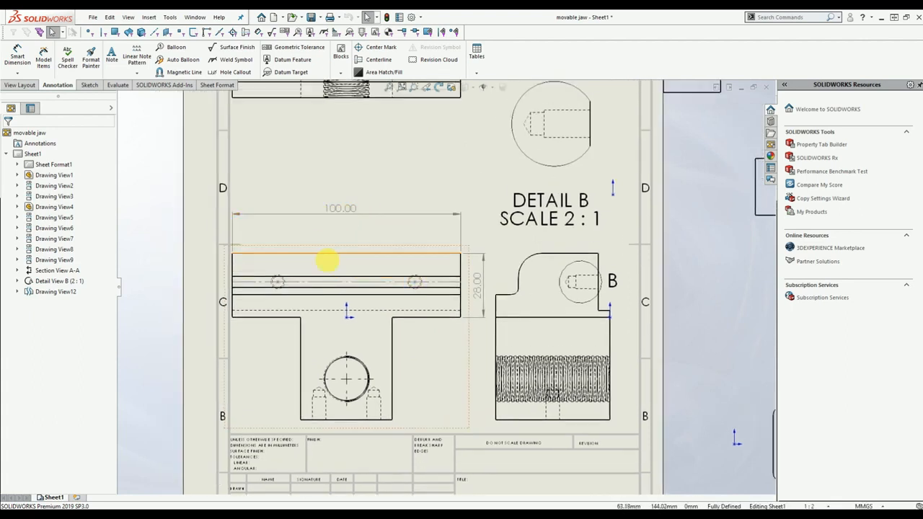
click(340, 209)
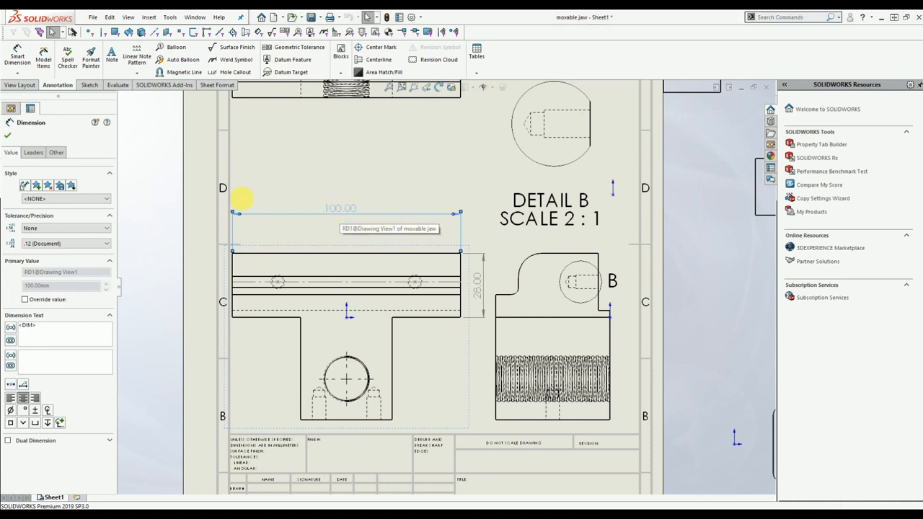
click(57, 152)
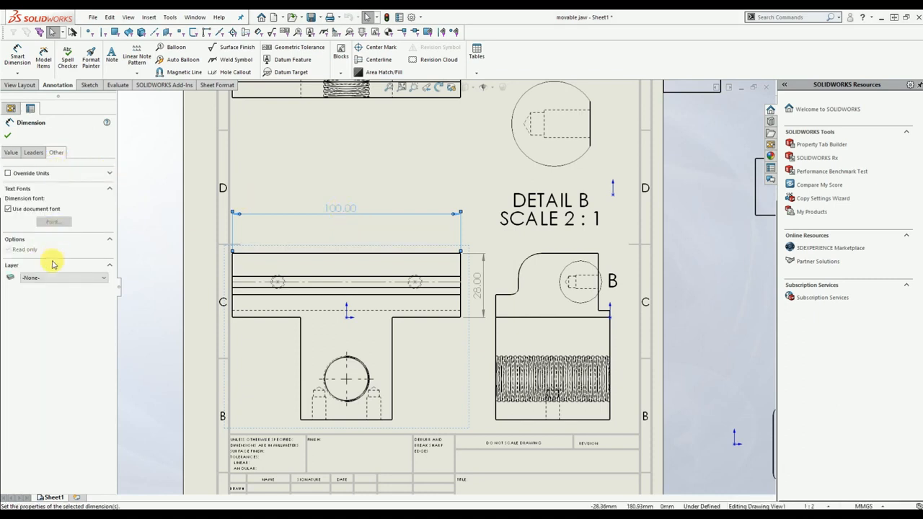
click(42, 286)
click(48, 290)
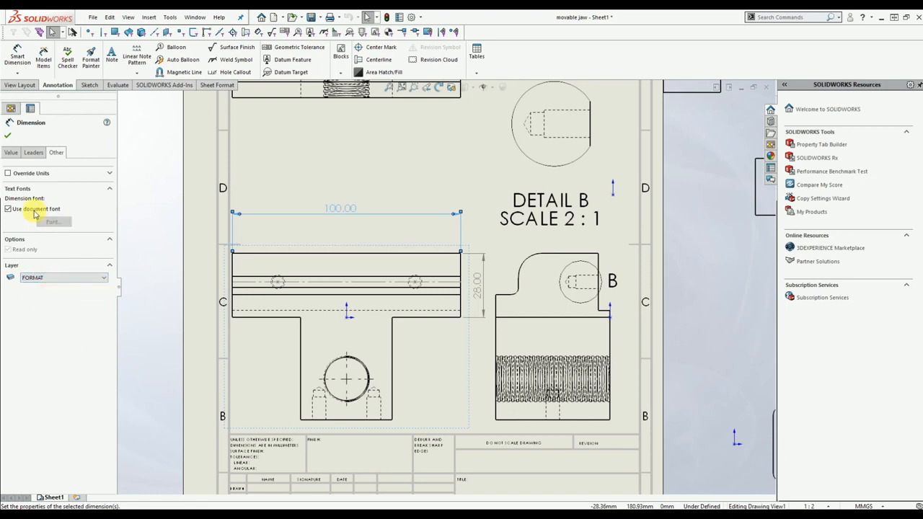
click(6, 138)
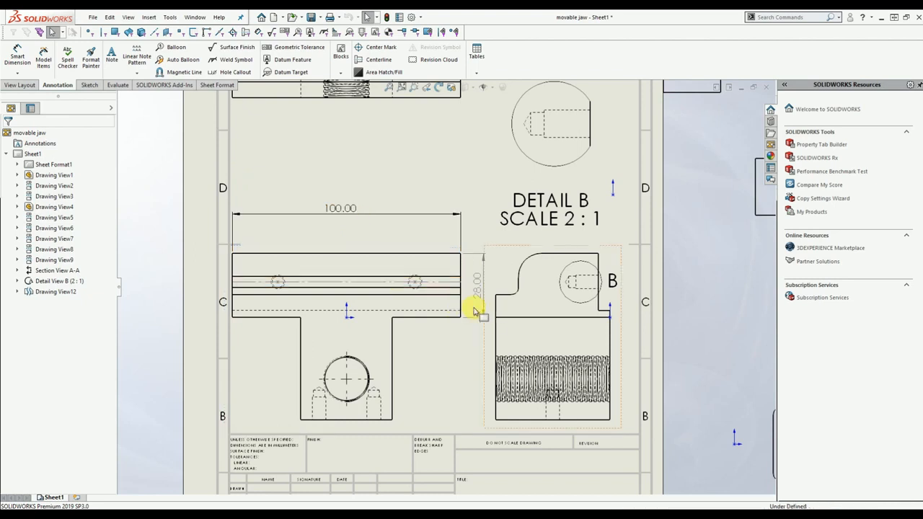
Assign the screw rod's hole diameter and the jaw's upper block height dimensions together to the FORMAT layer
middle_drag(479, 309, 439, 291)
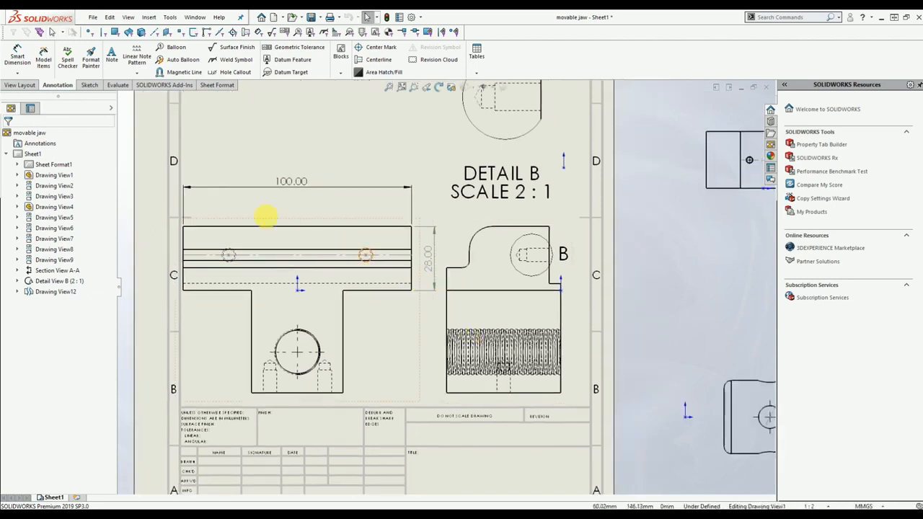
middle_drag(450, 347, 391, 324)
click(732, 332)
ctrl+click(368, 239)
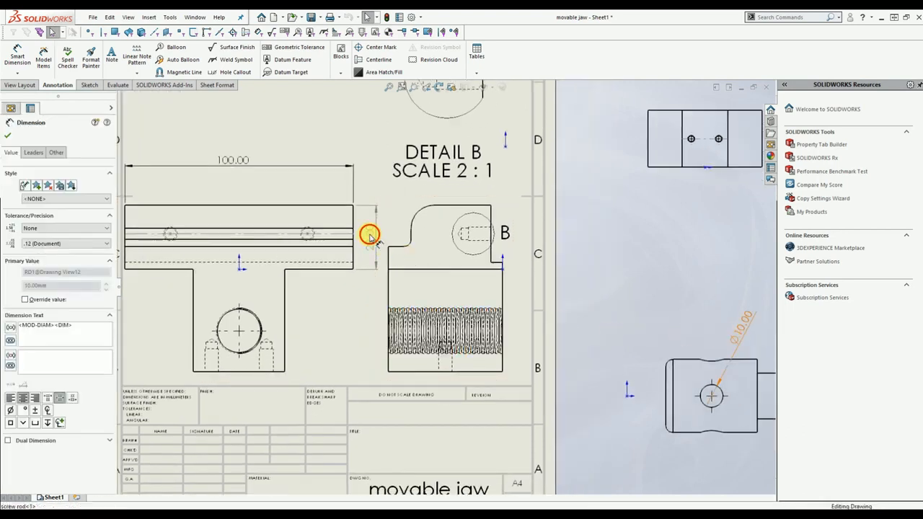
click(55, 152)
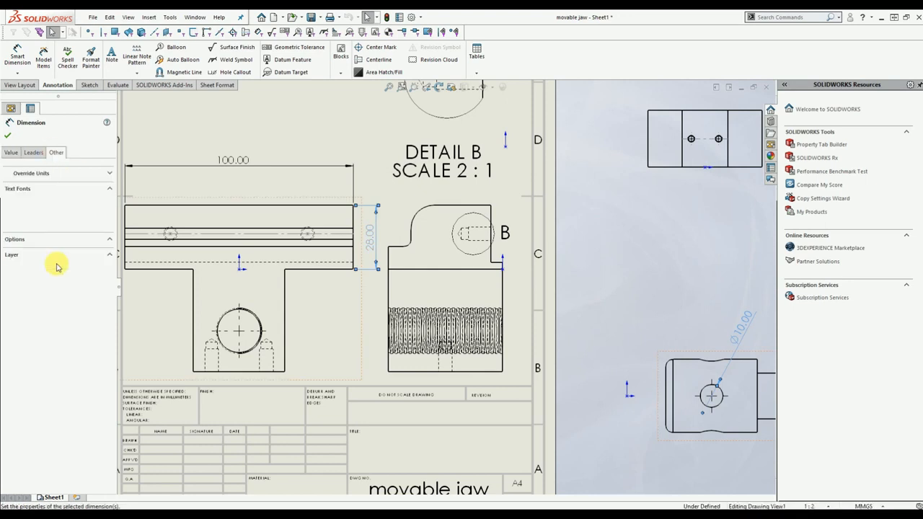
click(61, 267)
click(42, 282)
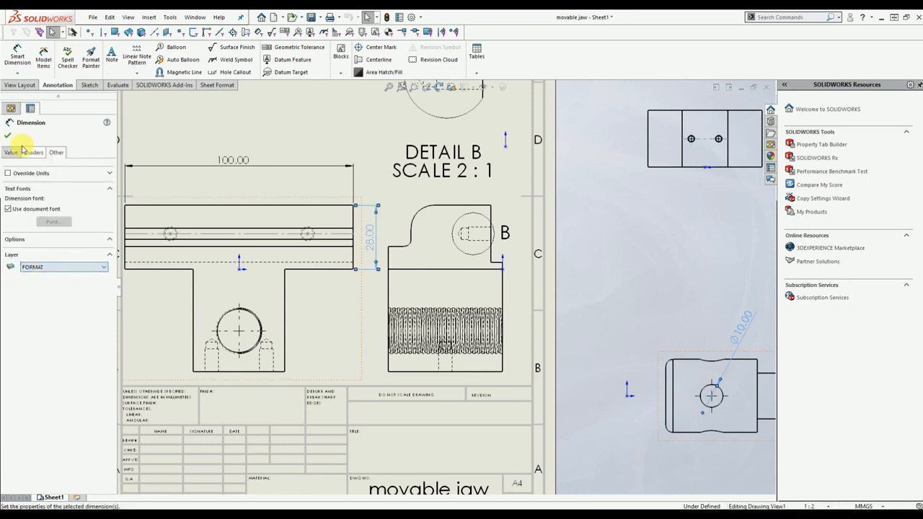
click(8, 135)
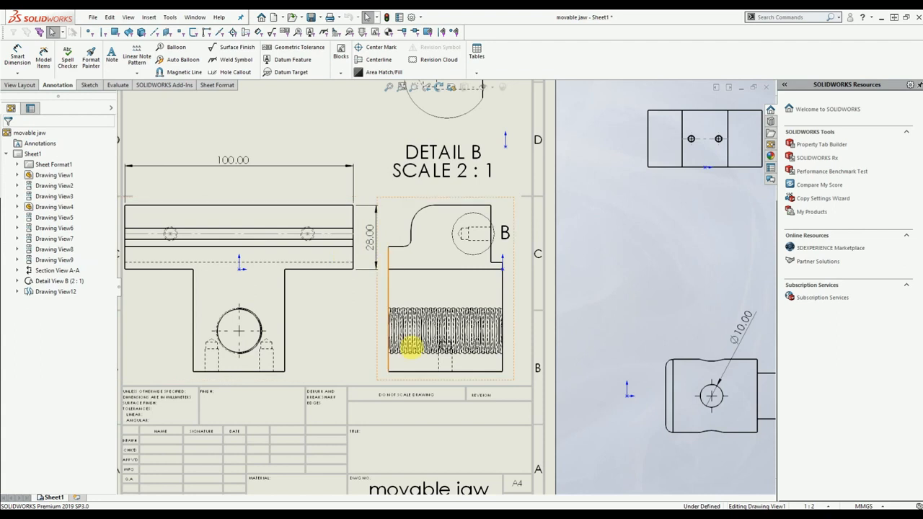
Set the tolerance type of the front view's overall width dimension to Bilateral
middle_drag(356, 279, 398, 328)
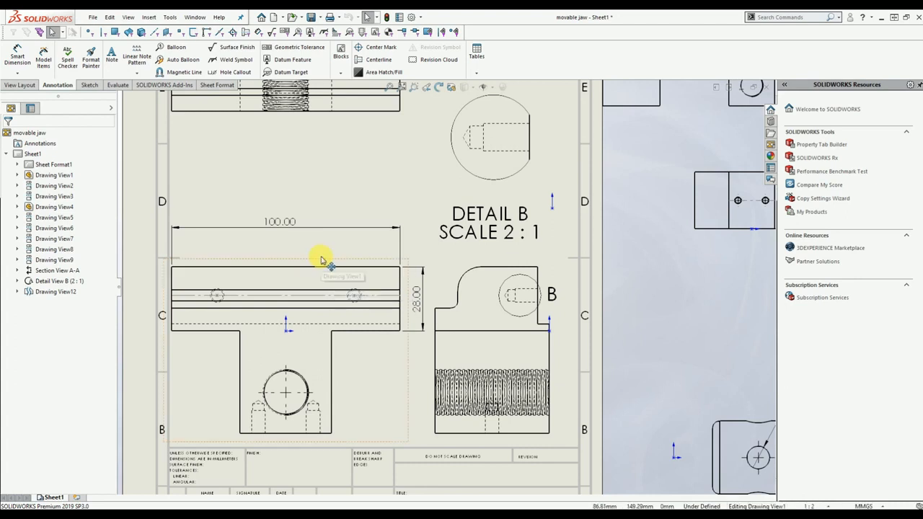
click(286, 225)
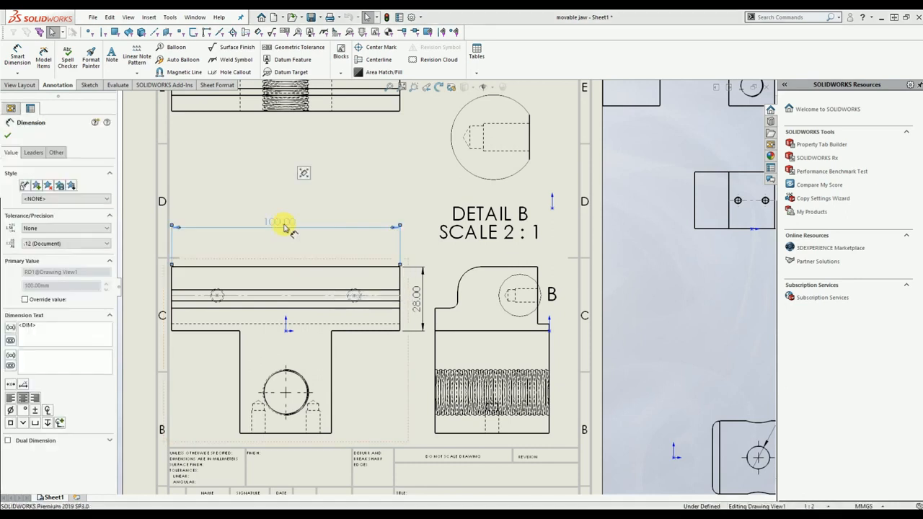
click(37, 228)
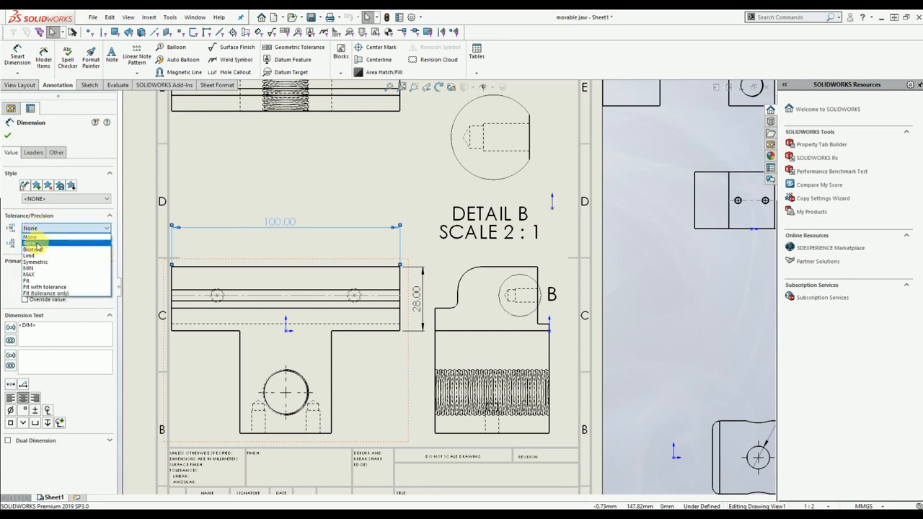
click(44, 243)
click(54, 230)
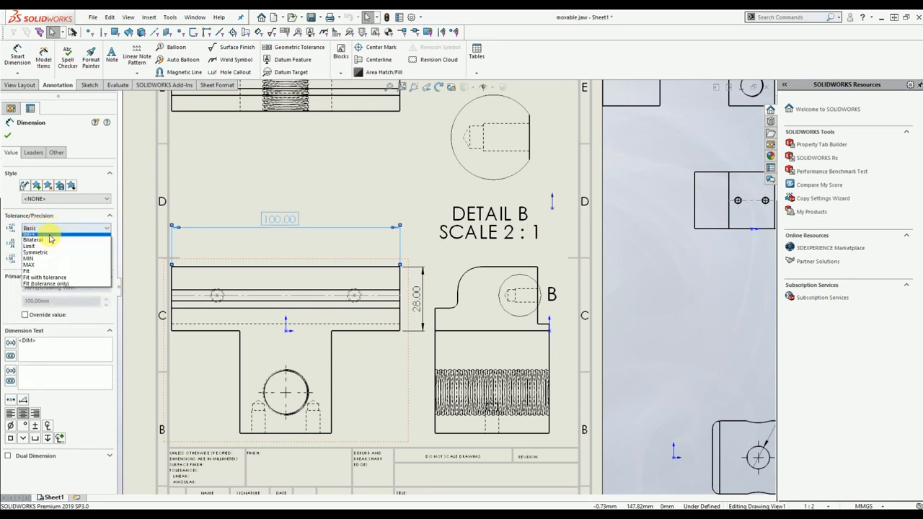
click(49, 251)
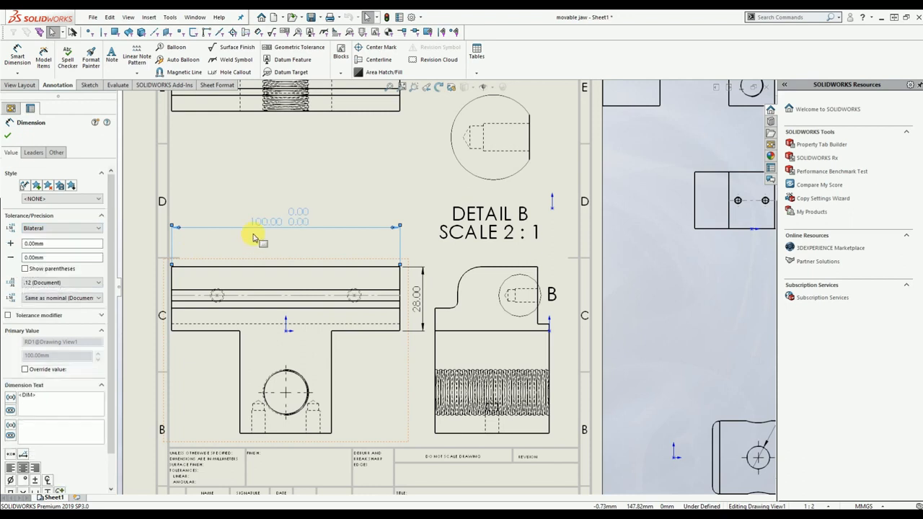
Give the overall width dimension a maximum variation of 0.1 mm and a minimum variation of -0.2 mm
drag(62, 245, 10, 243)
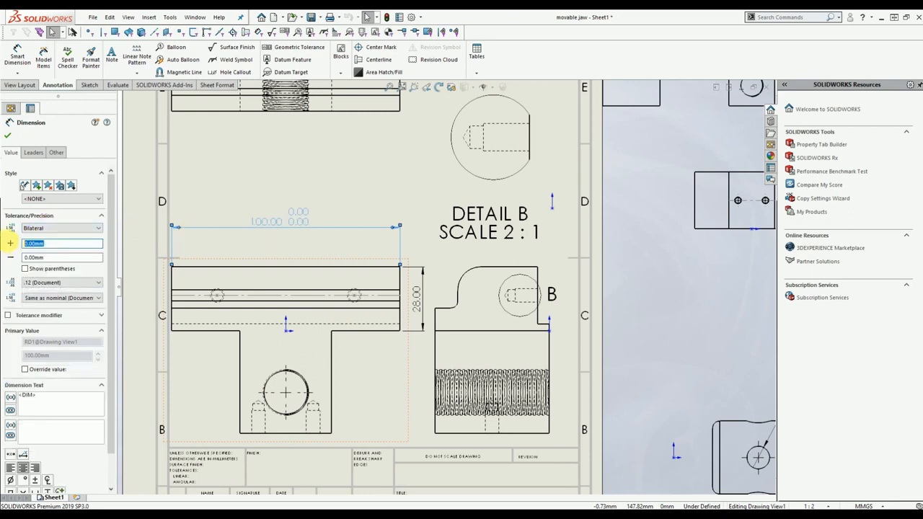
text(0.1)
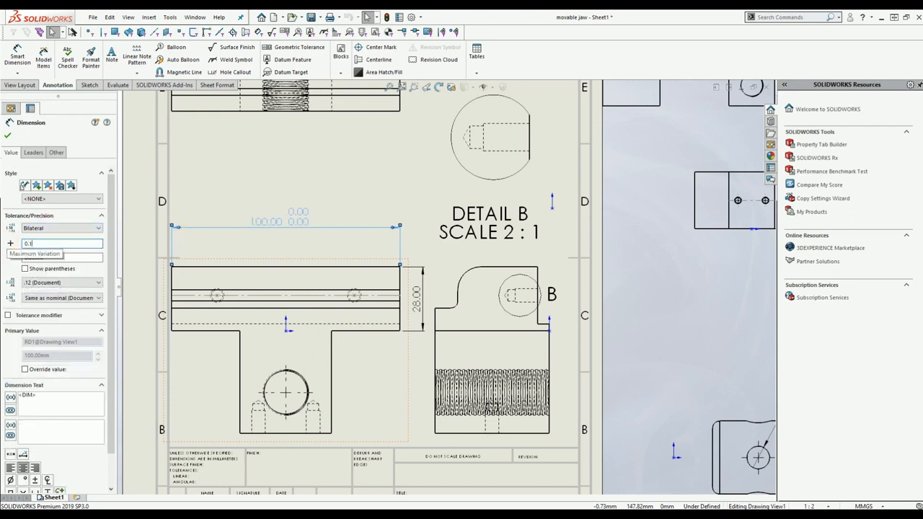
drag(64, 258, 4, 251)
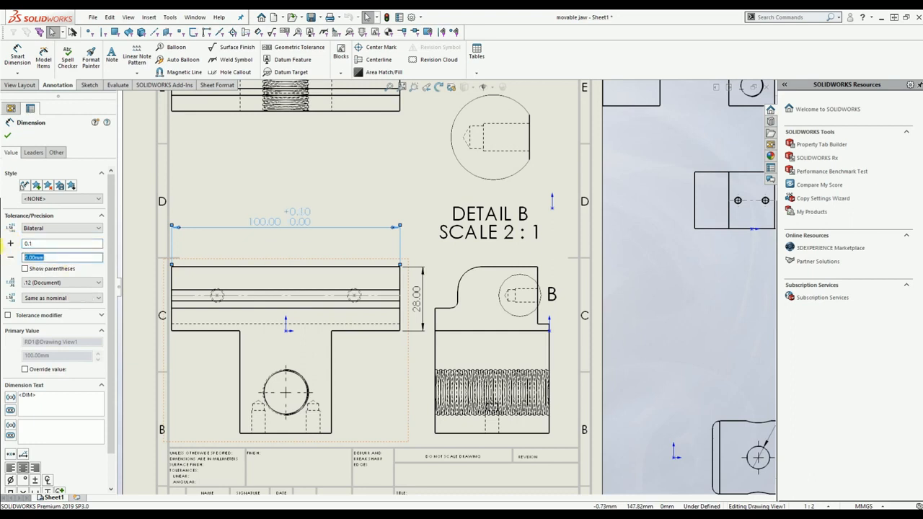
click(48, 282)
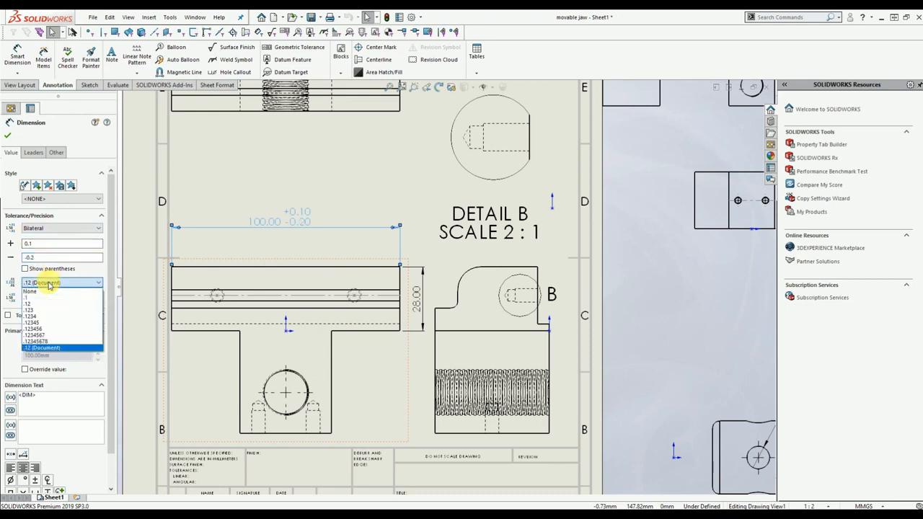
click(48, 284)
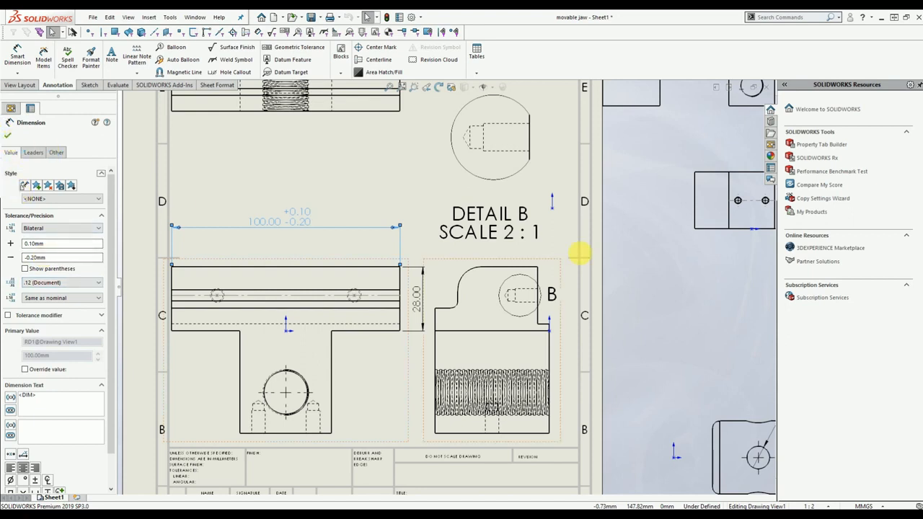
click(656, 270)
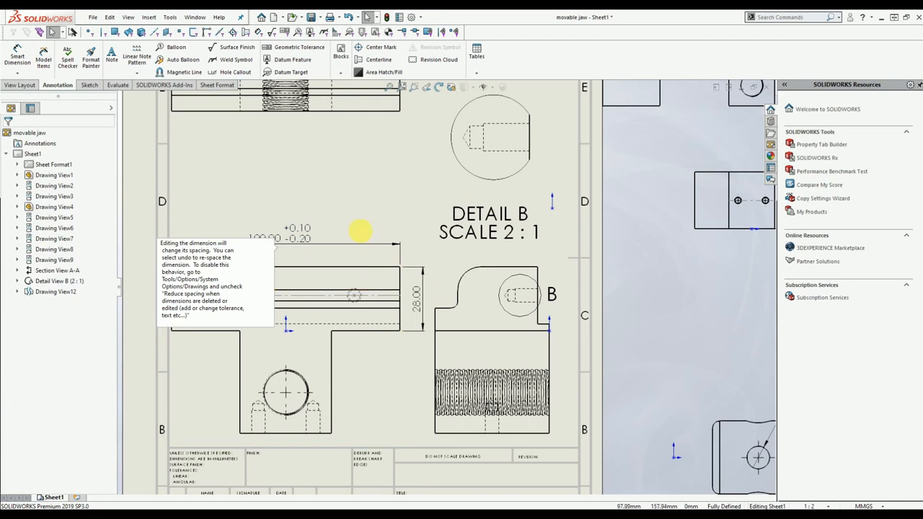
middle_drag(464, 306, 443, 248)
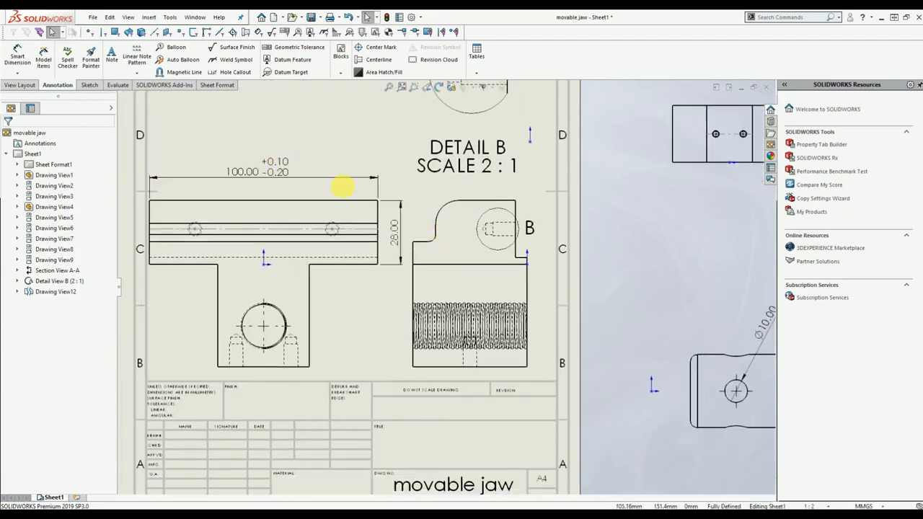
Copy the overall width dimension's tolerance format onto the front view's upper block height and the screw rod's hole diameter with Format Painter
click(92, 65)
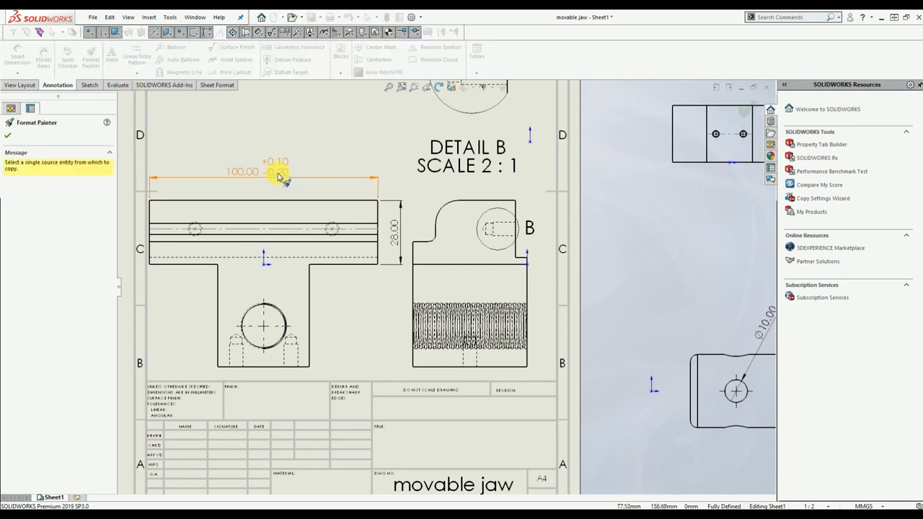
click(279, 177)
click(395, 225)
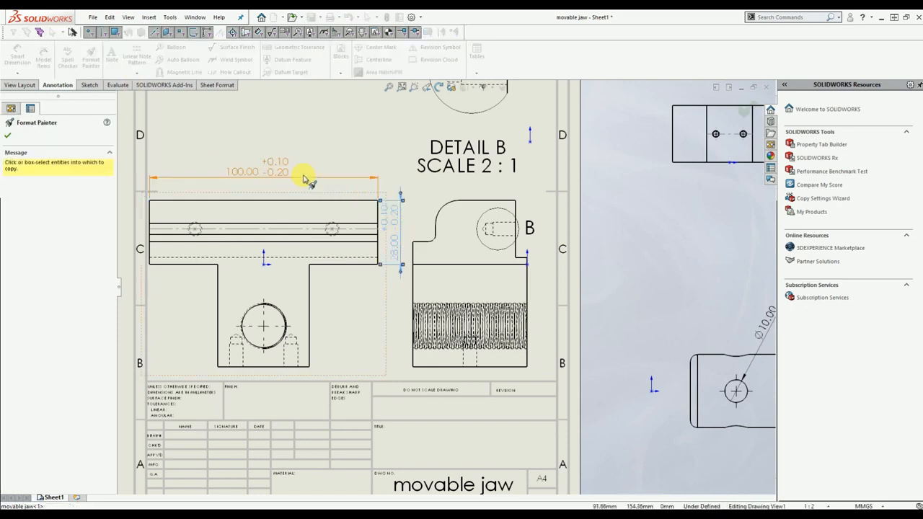
click(766, 328)
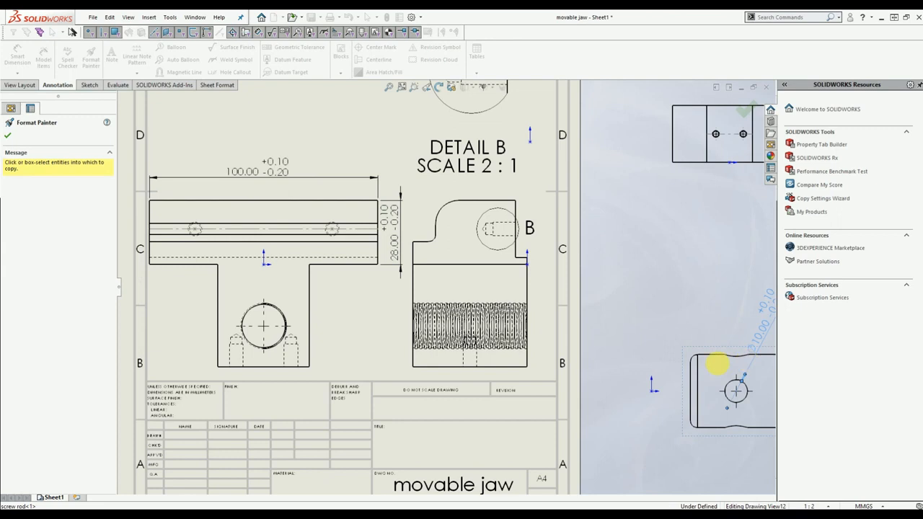
middle_drag(715, 367, 654, 365)
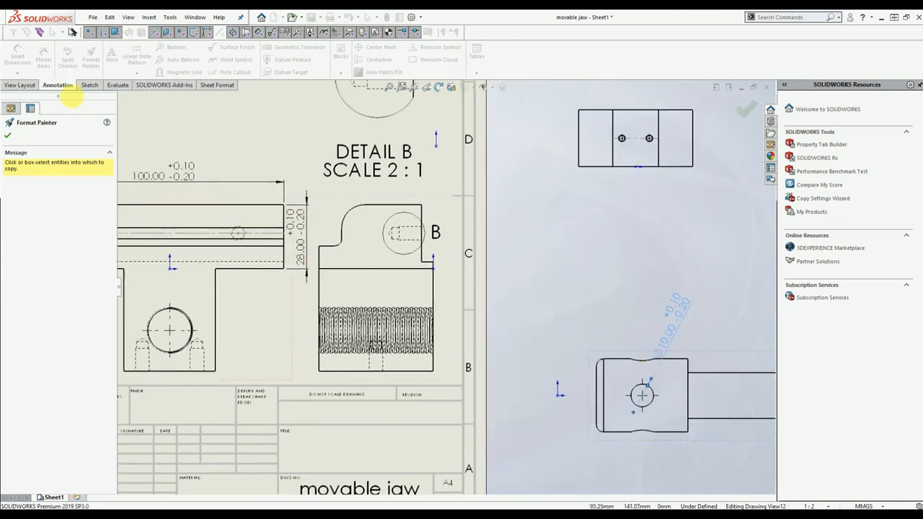
click(92, 69)
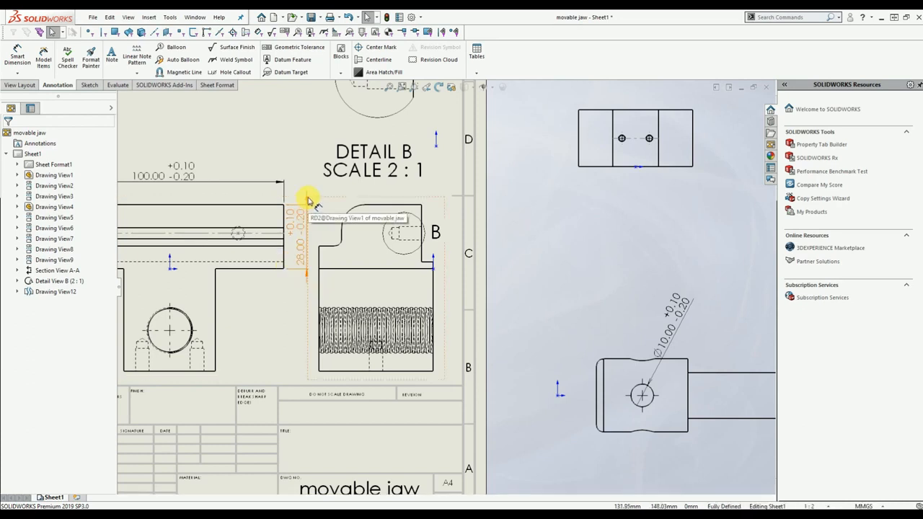
Flip the arrows of the front view's upper block height dimension to point outward from between the extension lines
click(309, 200)
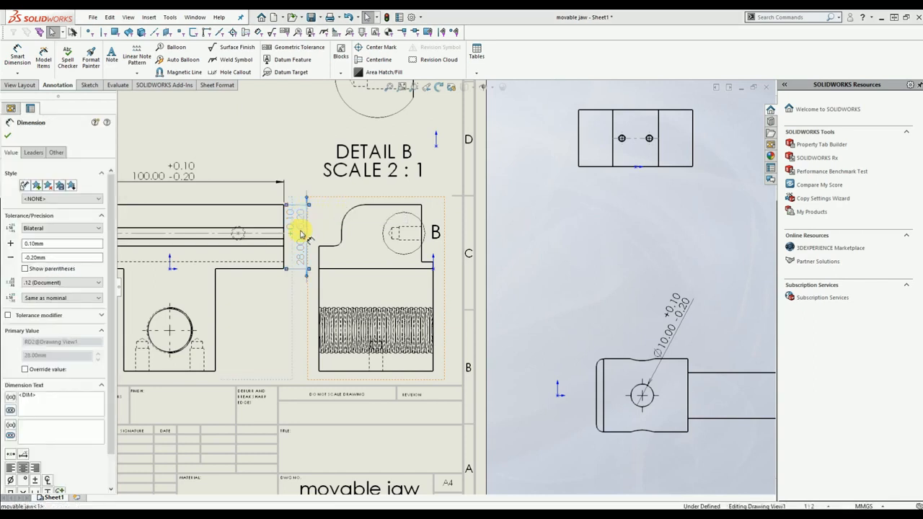
scroll(304, 270, down, 2)
scroll(305, 269, down, 1)
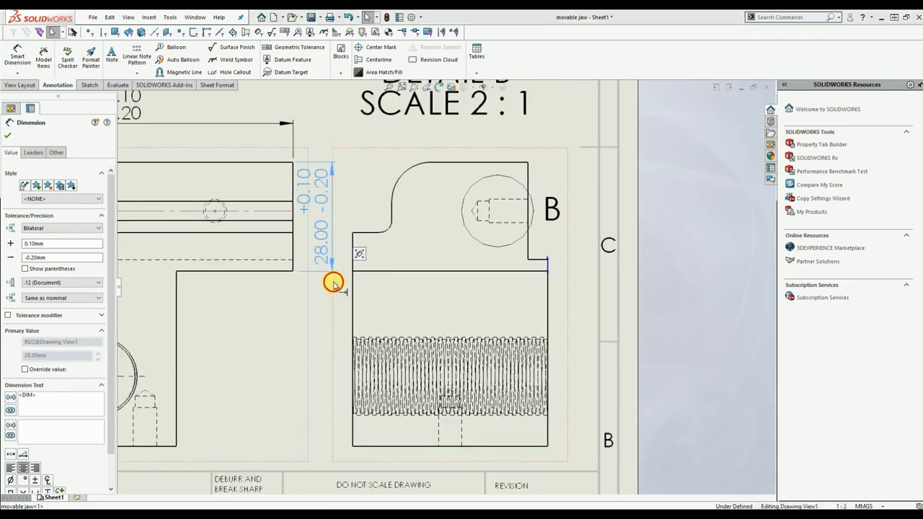
click(332, 283)
click(351, 285)
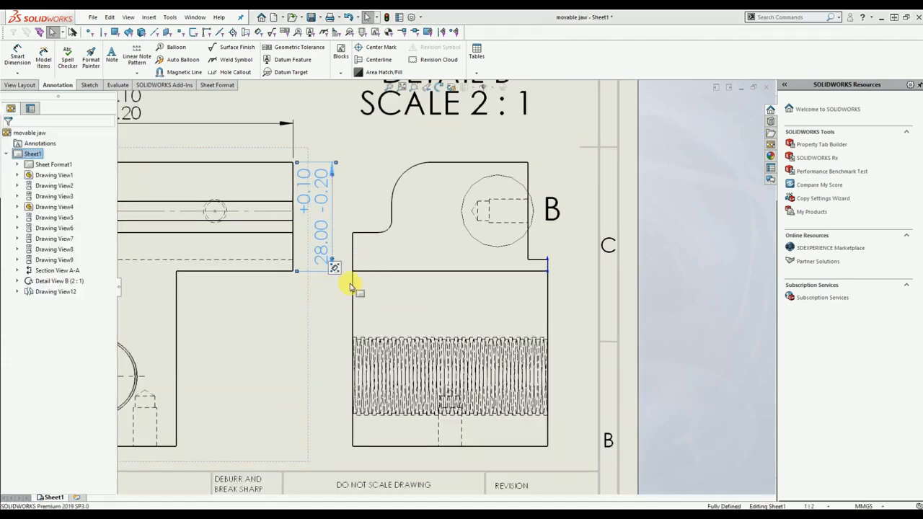
Place a note reading SDFGDSFGDF above the front view's overall width dimension
scroll(351, 284, up, 3)
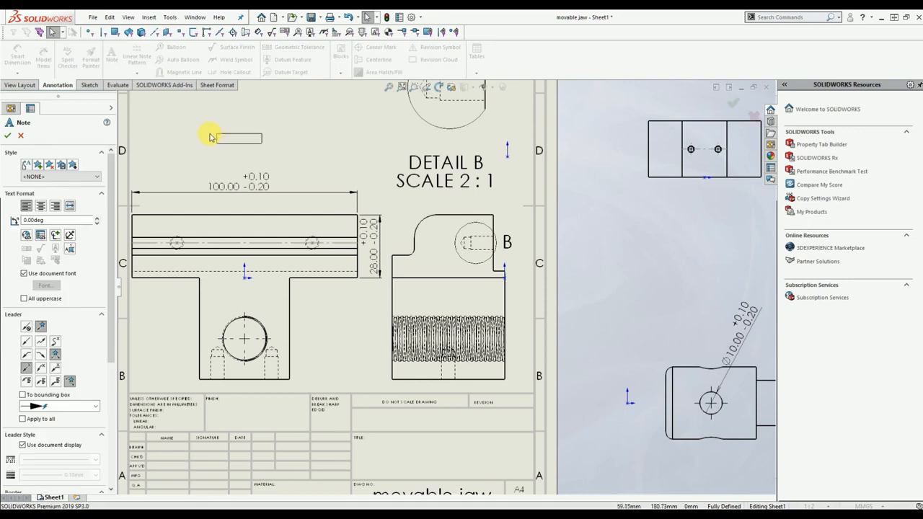
click(229, 150)
text(SDFGDSFGDF)
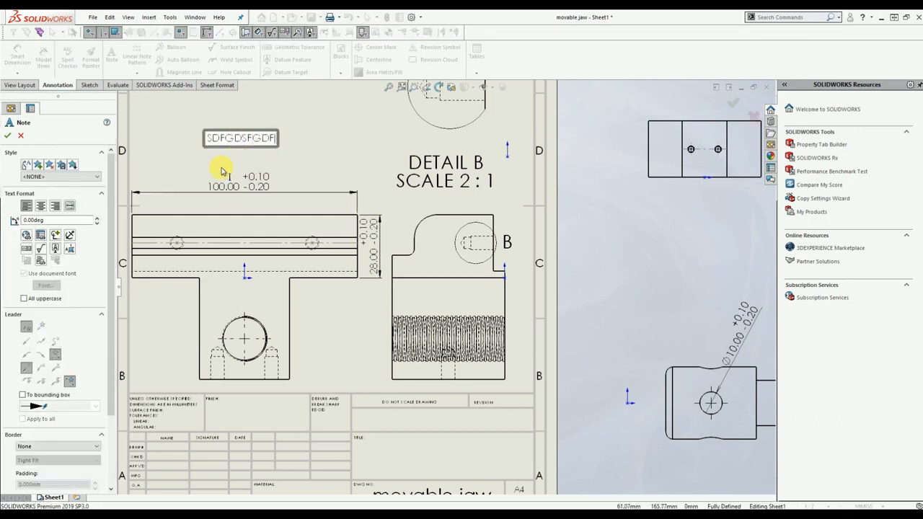
drag(1, 383, 485, 174)
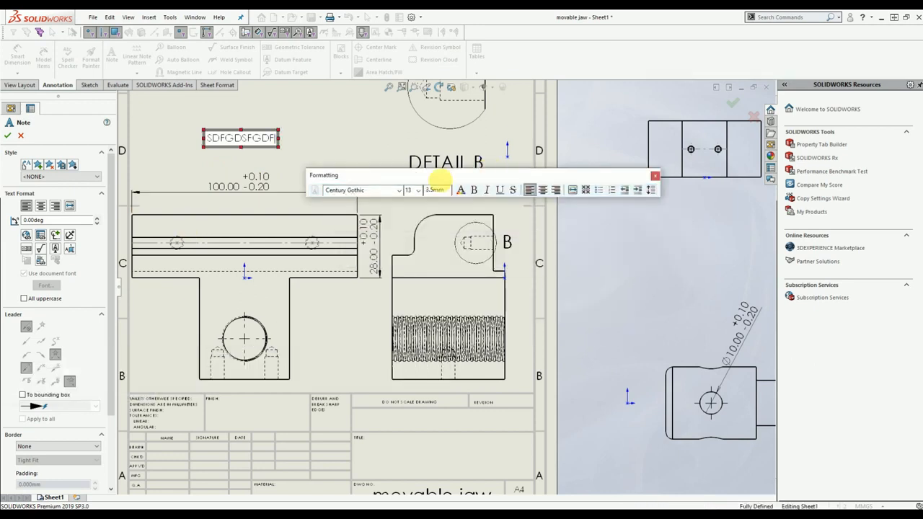
click(402, 191)
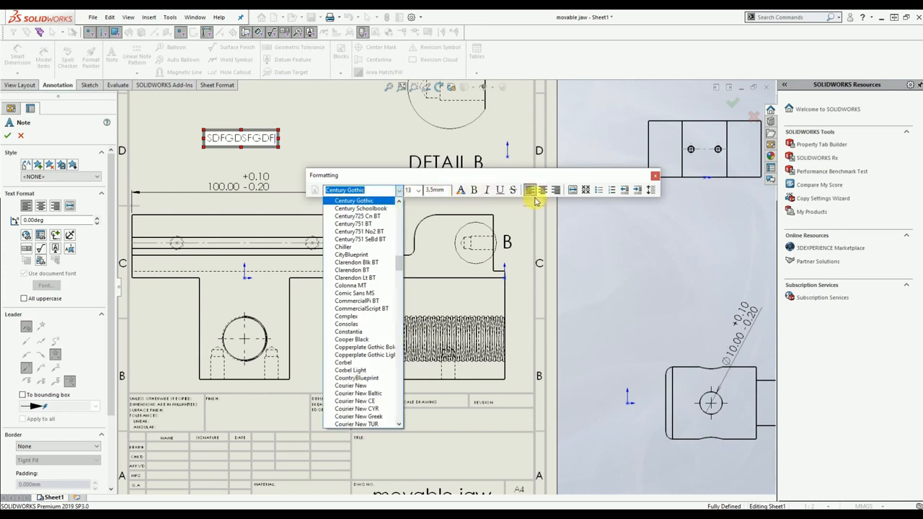
click(656, 175)
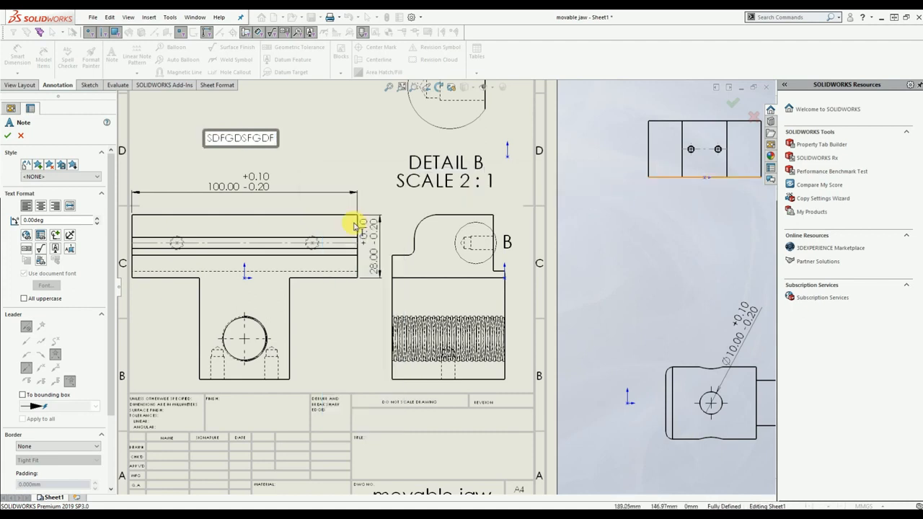
click(266, 140)
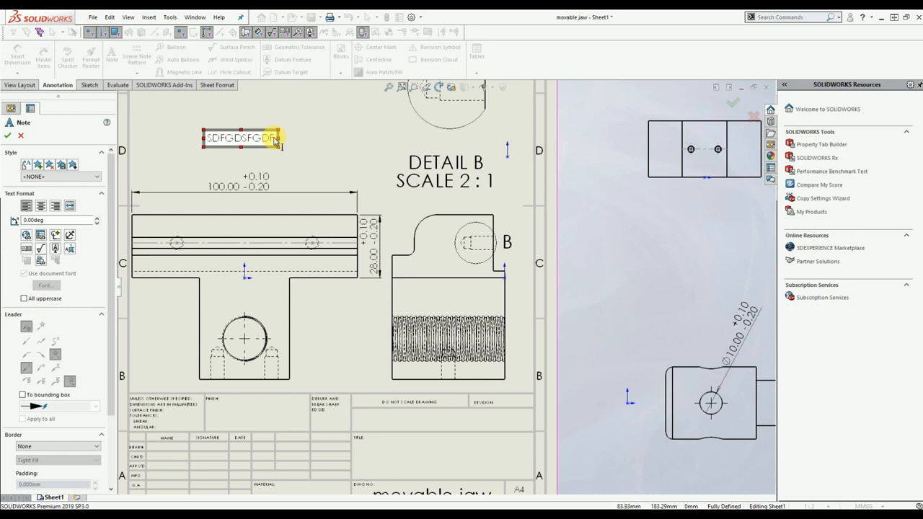
Browse the flag symbol categories in the note's symbol library without inserting any symbol
click(55, 236)
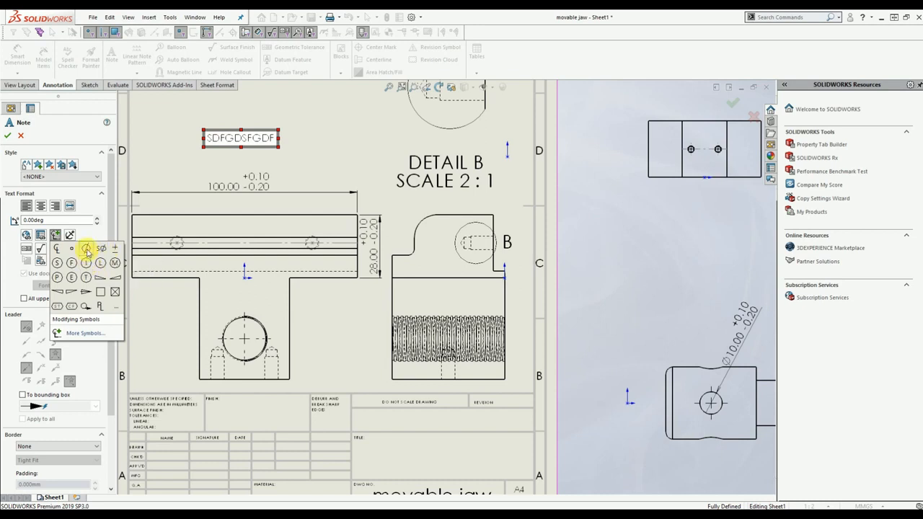
click(79, 333)
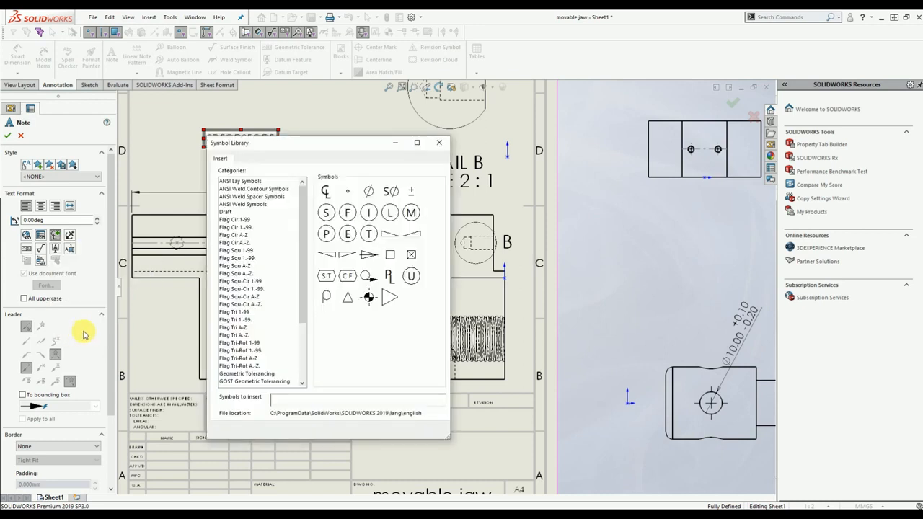
click(271, 235)
click(257, 266)
click(257, 297)
click(260, 319)
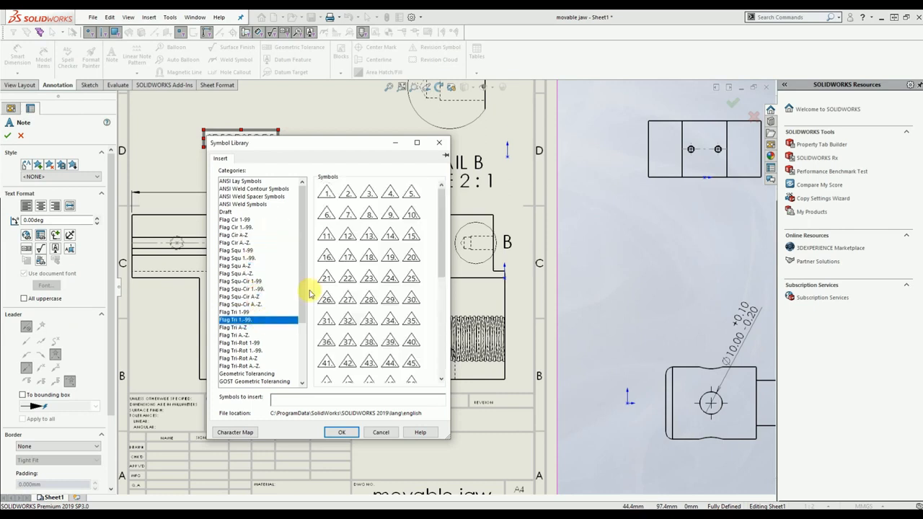
click(438, 142)
Append a diameter symbol to the end of the note's text
click(58, 234)
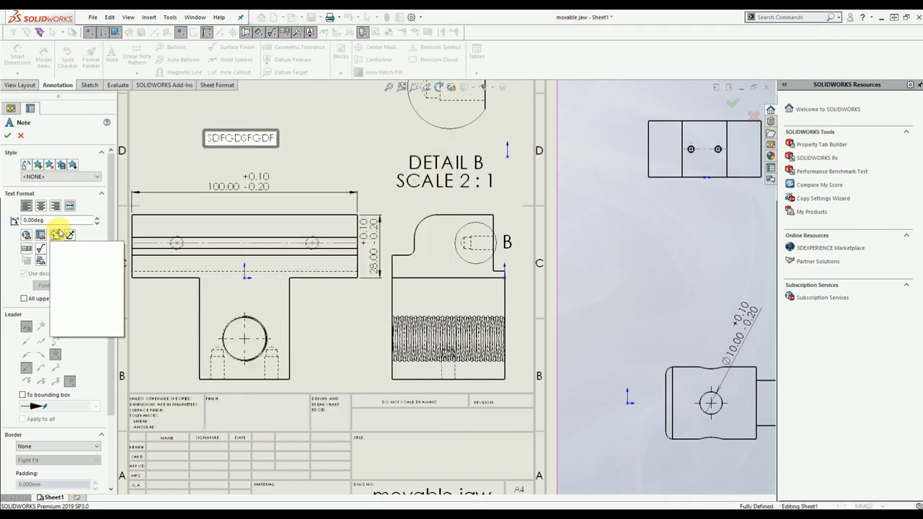
click(85, 253)
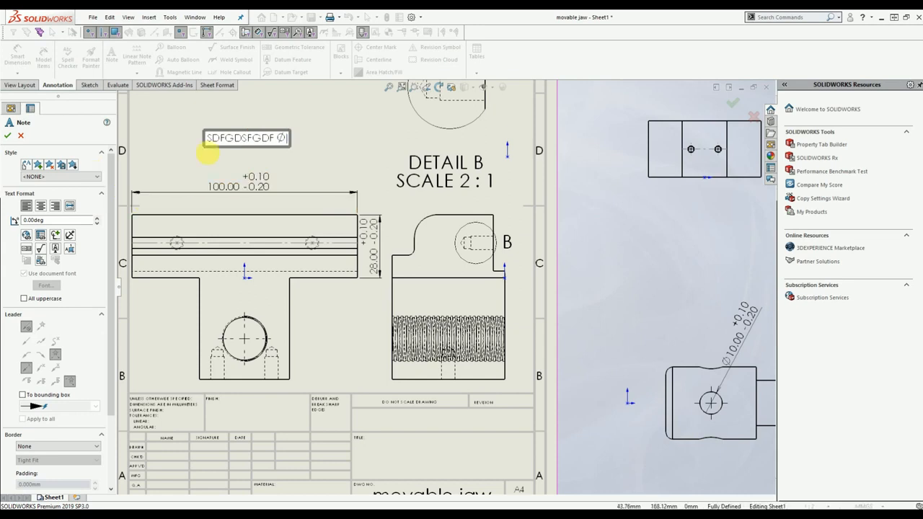
click(190, 142)
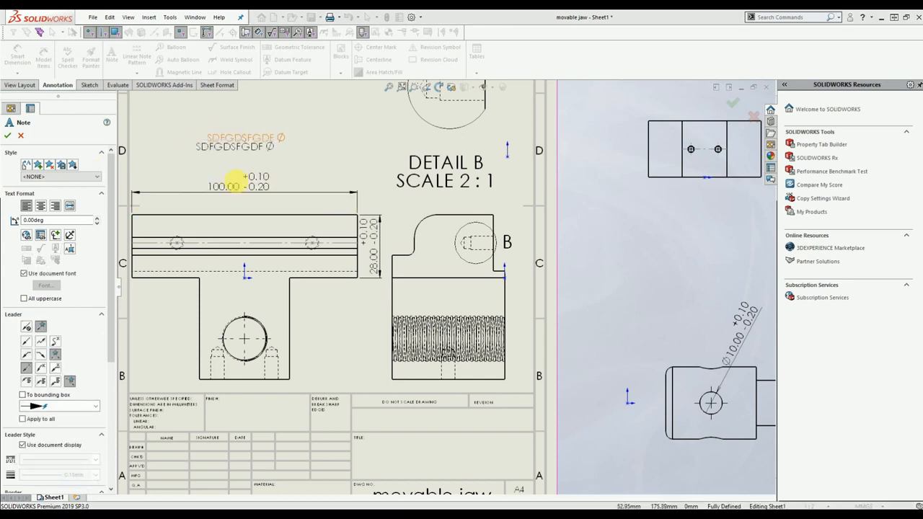
Place another copy of the note above the screw rod with its leader attached to the head's upper left corner
scroll(404, 225, up, 2)
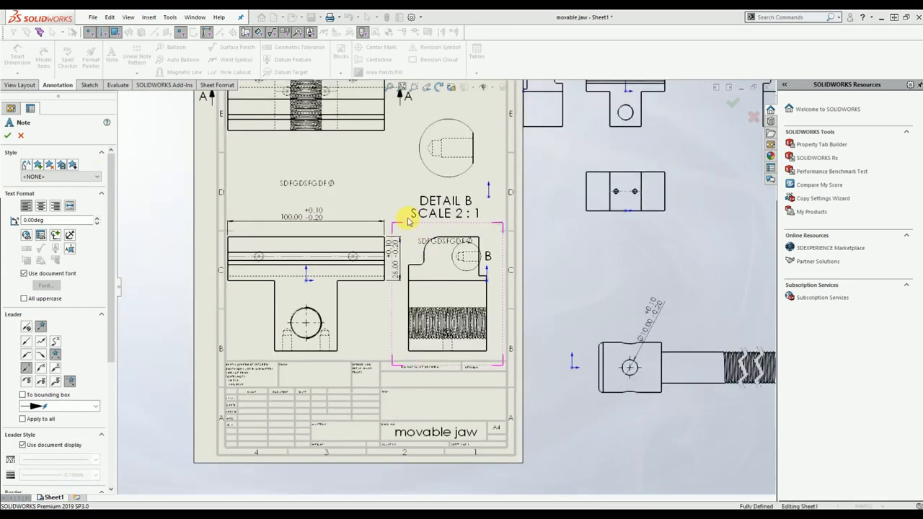
middle_drag(594, 258, 378, 262)
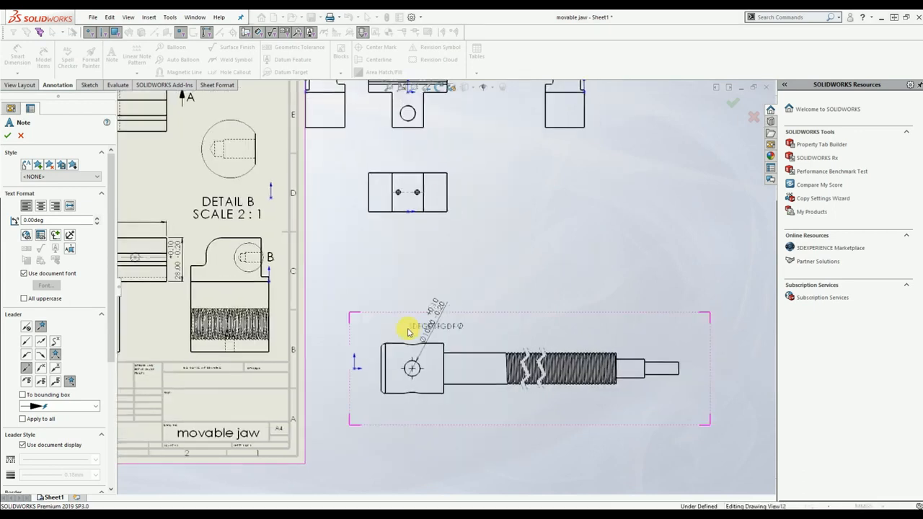
click(385, 344)
click(401, 289)
click(9, 135)
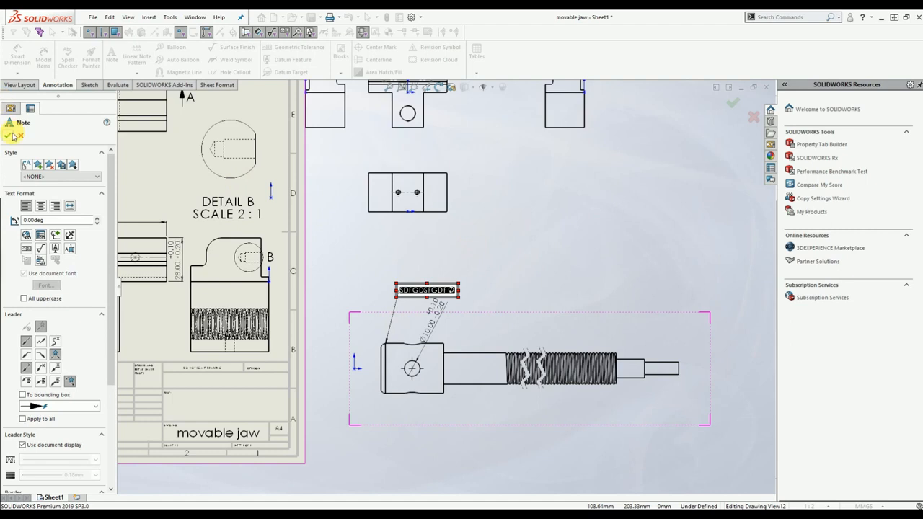
click(11, 135)
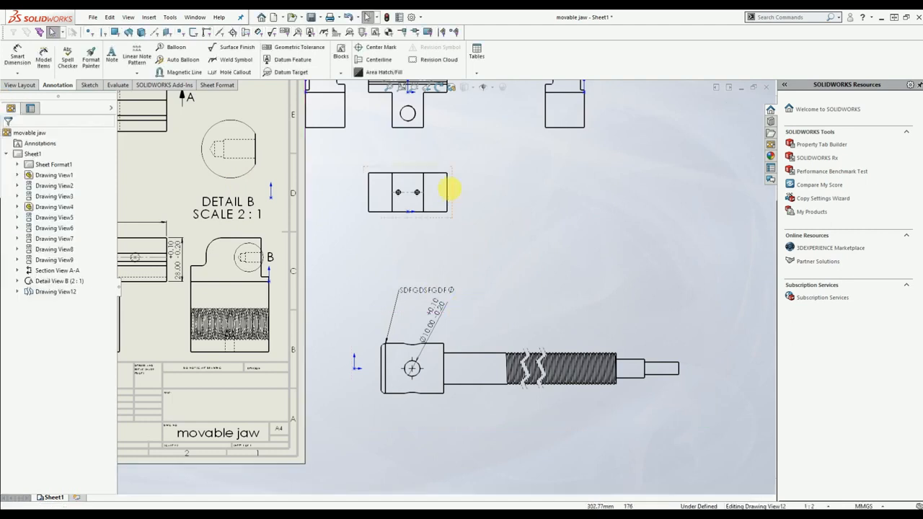
Add circular item-number balloons to the upper right corner and the right hole of the rectangular two-hole view
click(189, 51)
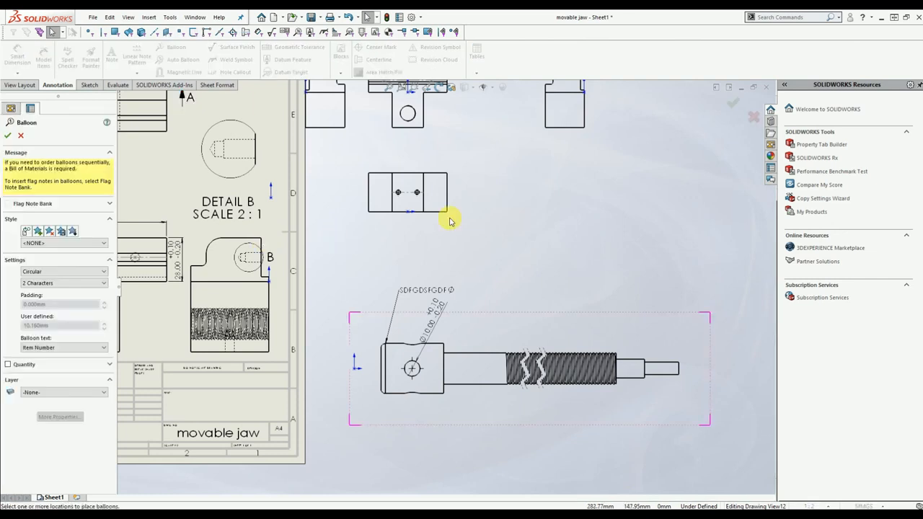
click(448, 175)
click(481, 155)
click(417, 192)
click(445, 145)
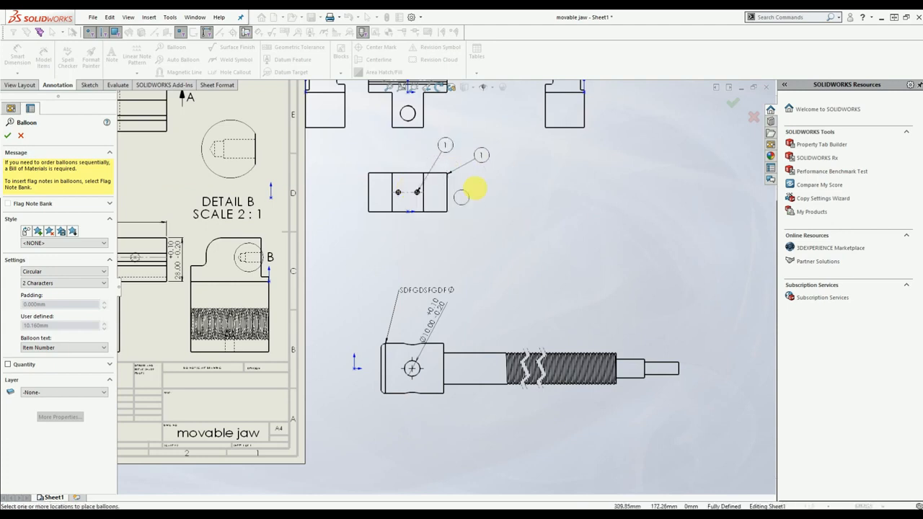
click(8, 137)
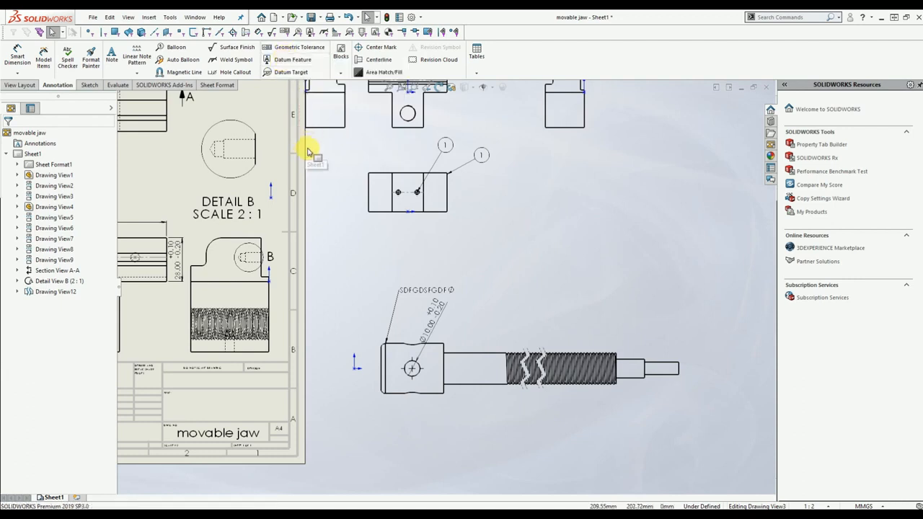
Add a hole callout to the right hidden hole in the front view's upper block, placing it above the width dimension
click(236, 73)
ctrl+middle_drag(186, 220, 336, 264)
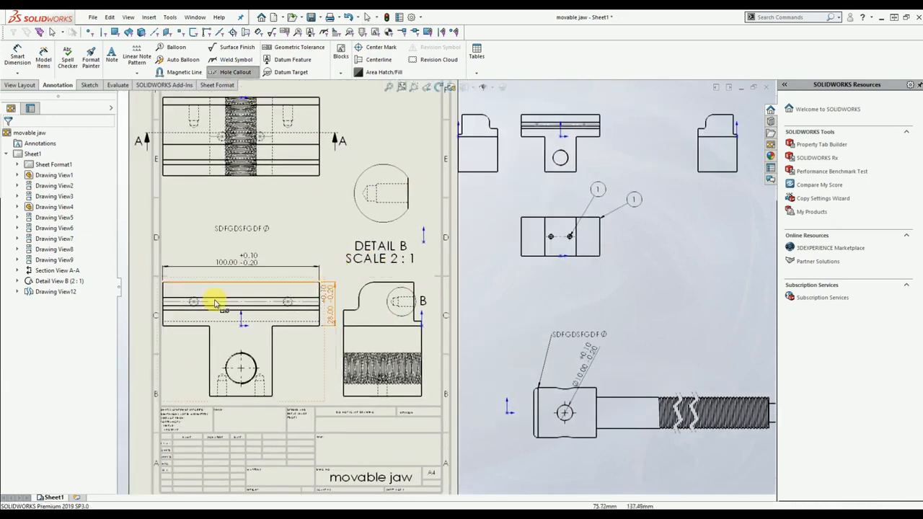
scroll(248, 309, down, 2)
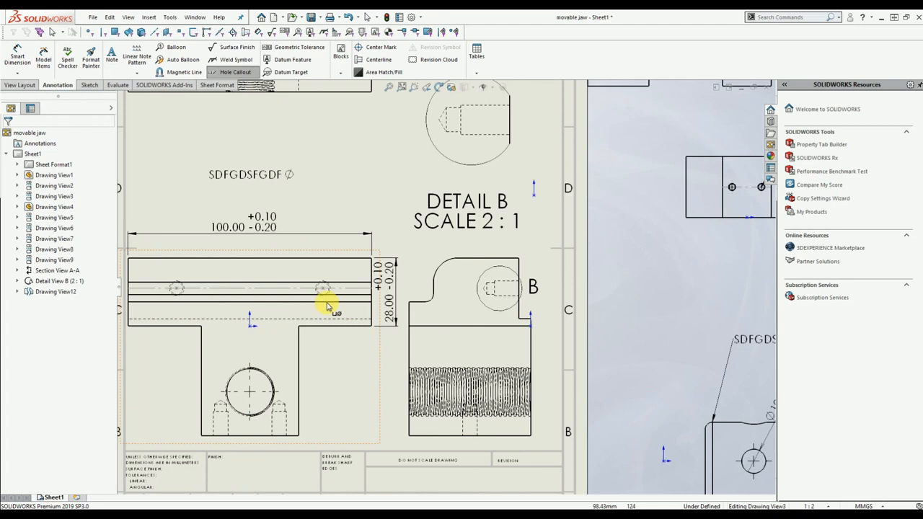
scroll(327, 307, down, 2)
click(351, 265)
click(395, 145)
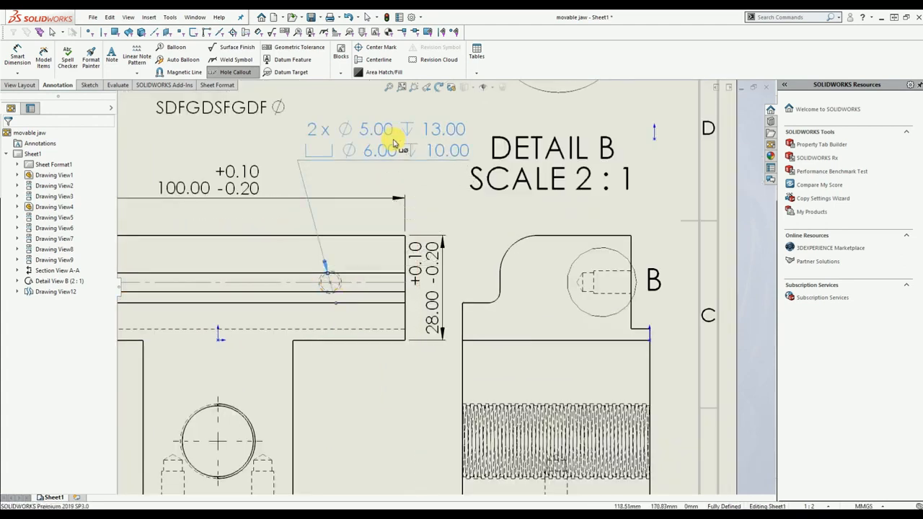
click(321, 137)
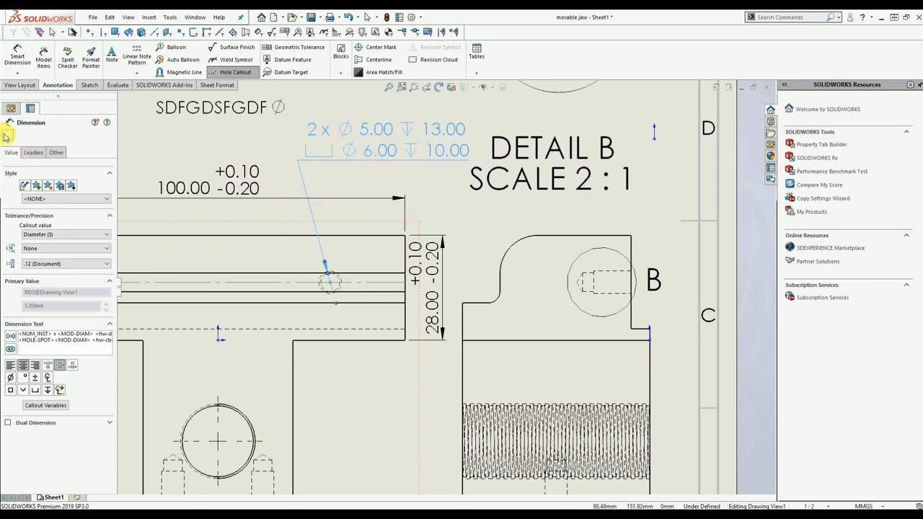
click(342, 173)
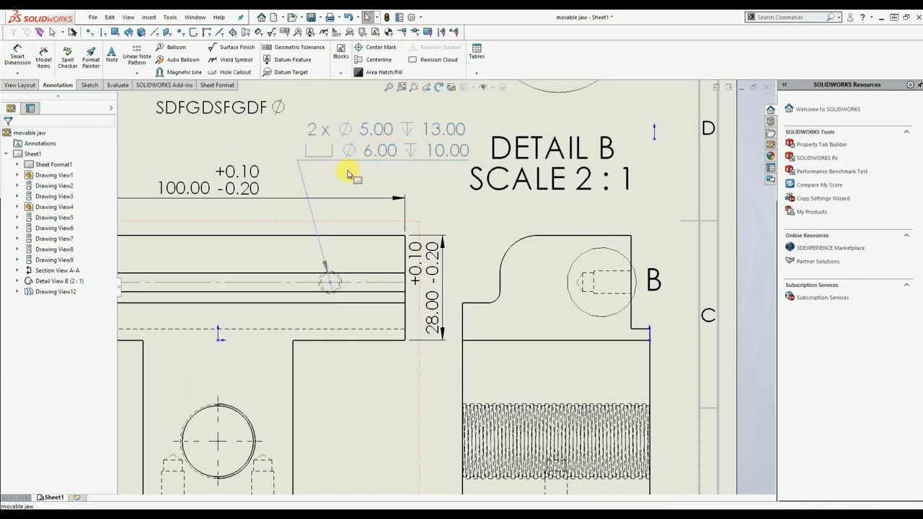
scroll(447, 278, up, 2)
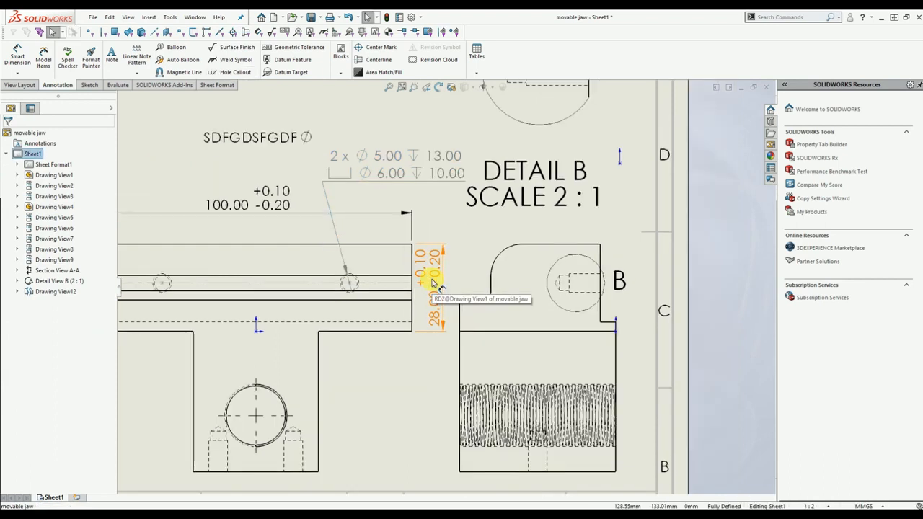
mouse_move(447, 278)
middle_down()
mouse_move(268, 274)
mouse_move(241, 261)
middle_up()
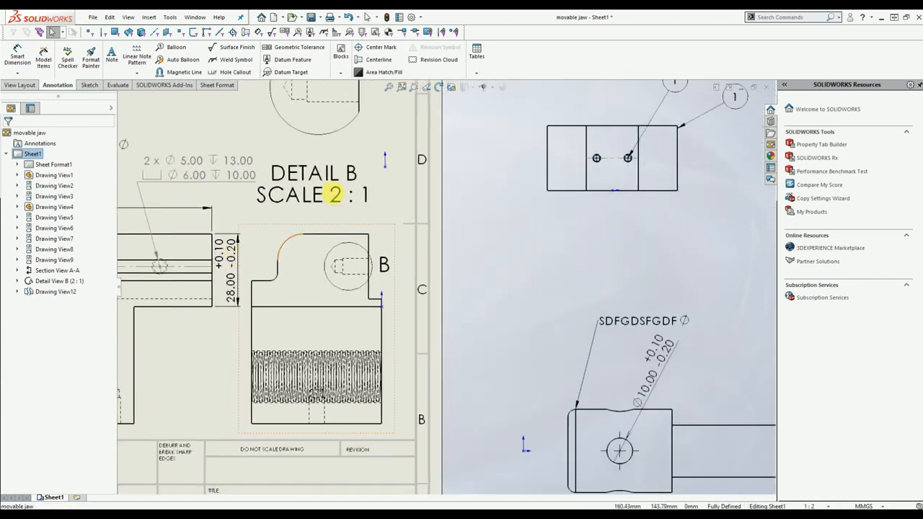
click(344, 73)
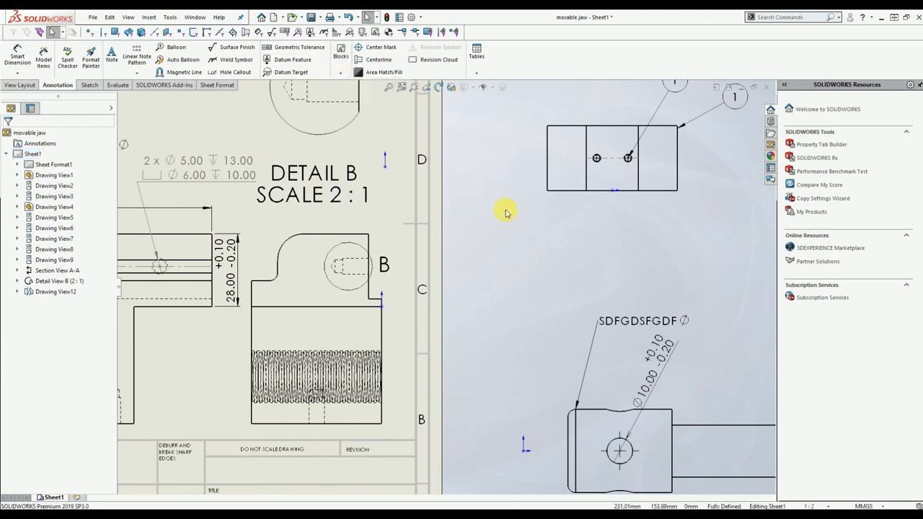
Add a center mark to the left hidden hole in the front view's upper block
click(360, 50)
mouse_move(278, 257)
middle_down()
mouse_move(419, 238)
mouse_move(467, 245)
middle_up()
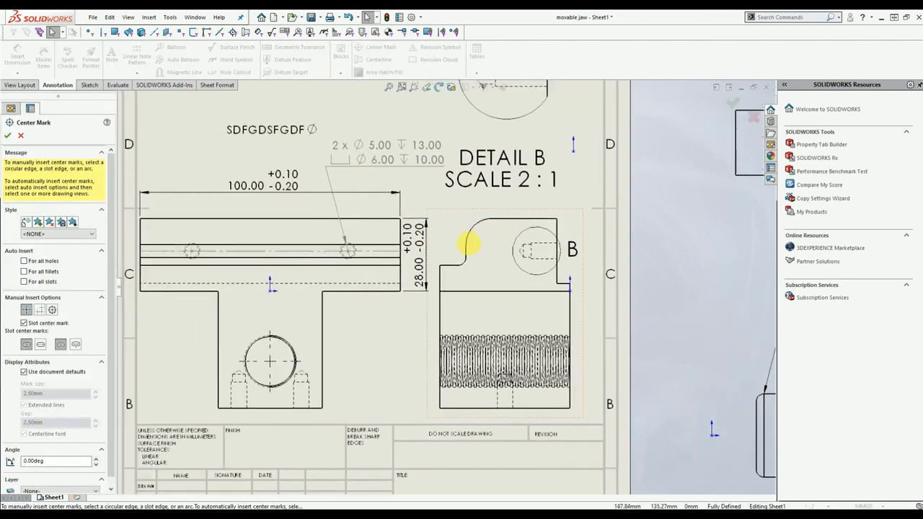
scroll(177, 259, down, 2)
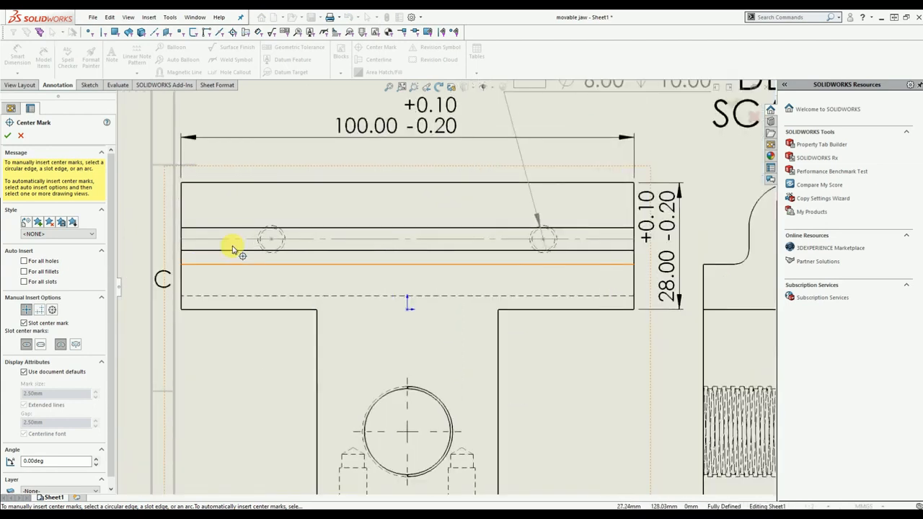
click(280, 229)
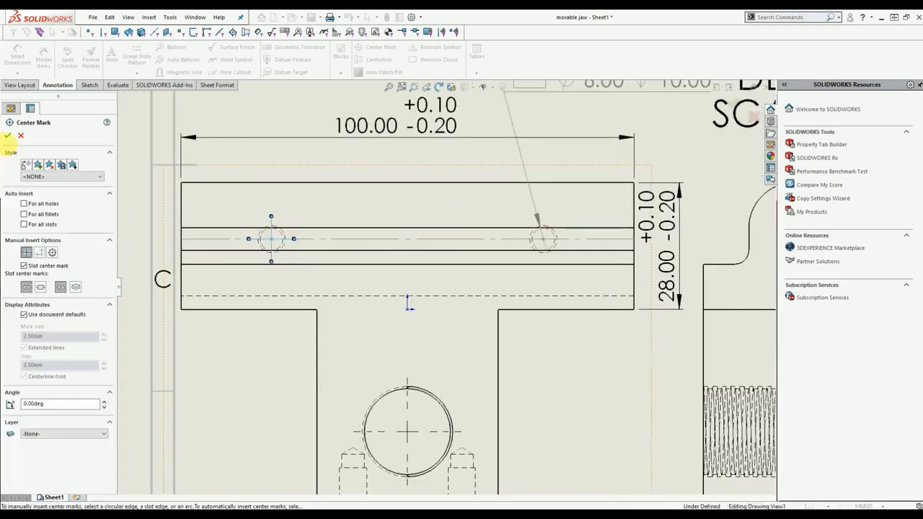
click(8, 136)
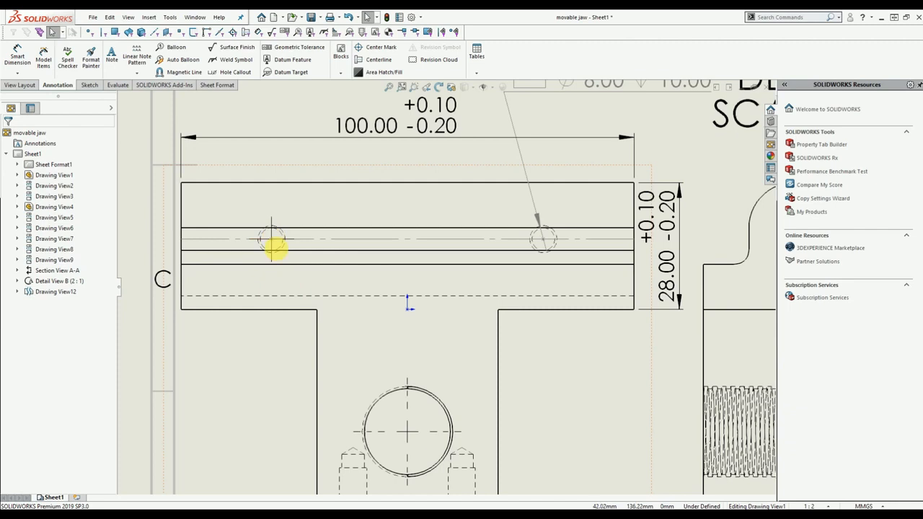
Add a centerline midway between the front view's top edge and the horizontal edge just below it
click(378, 60)
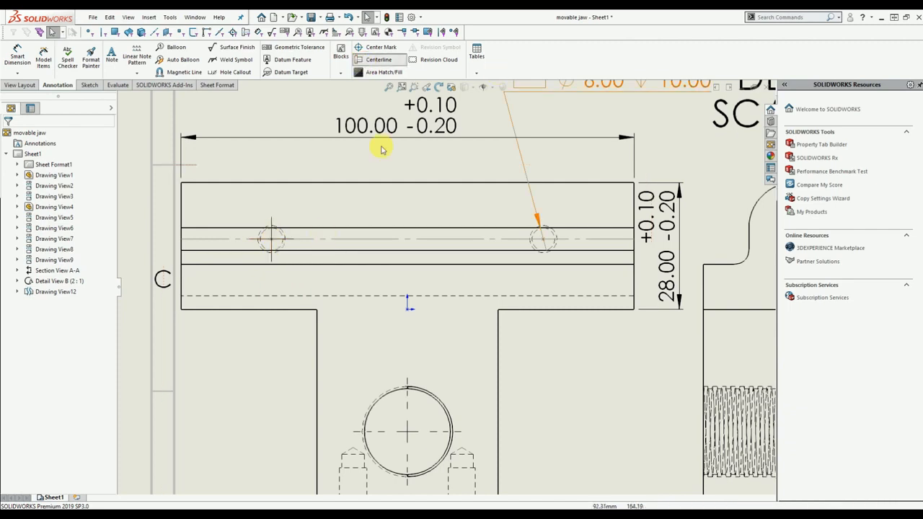
click(334, 185)
click(340, 228)
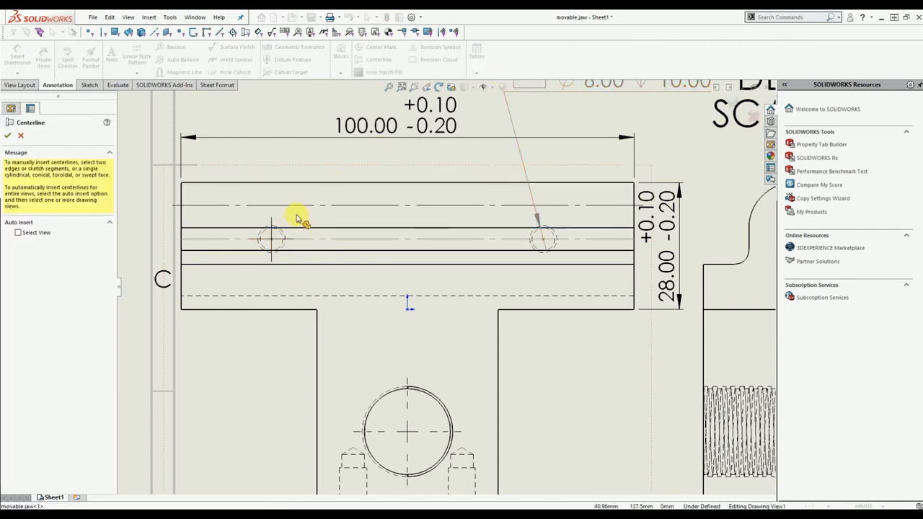
click(7, 137)
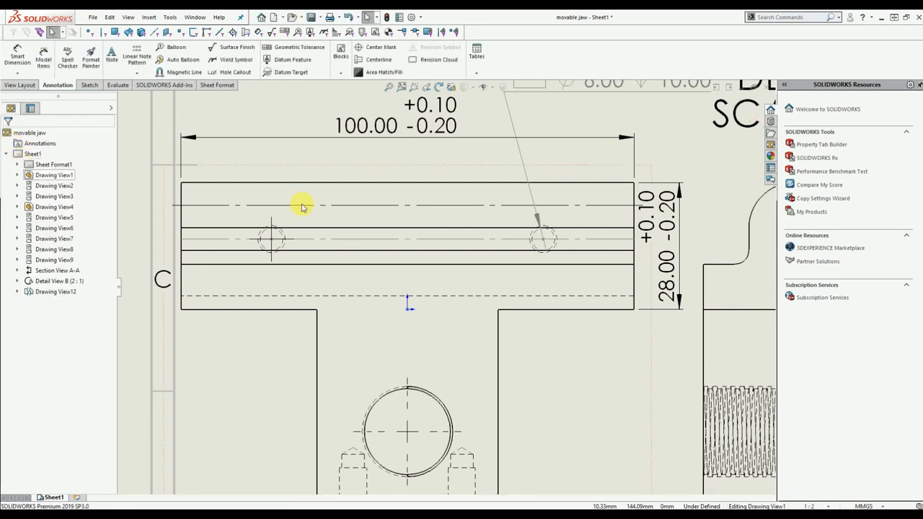
Fill the T-shaped lower region of the front view with an ANSI31 (Iron BrickStone) area hatch
click(372, 73)
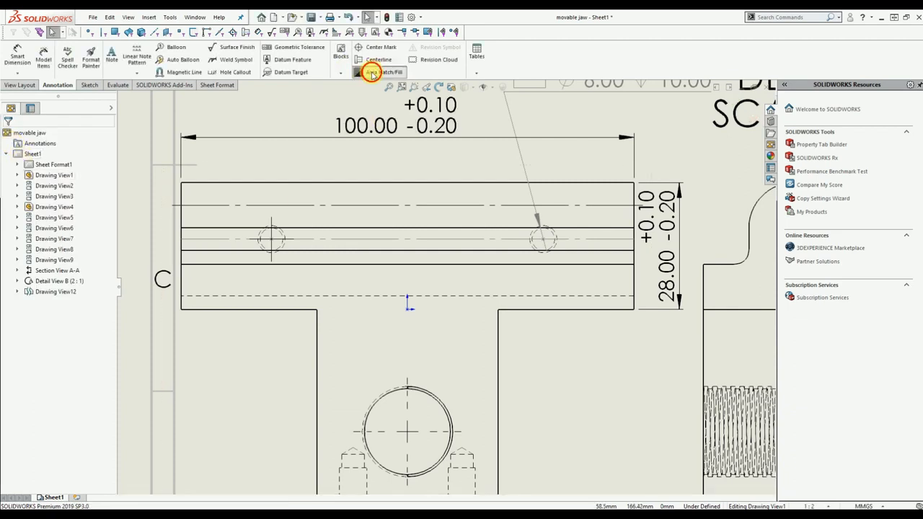
click(363, 324)
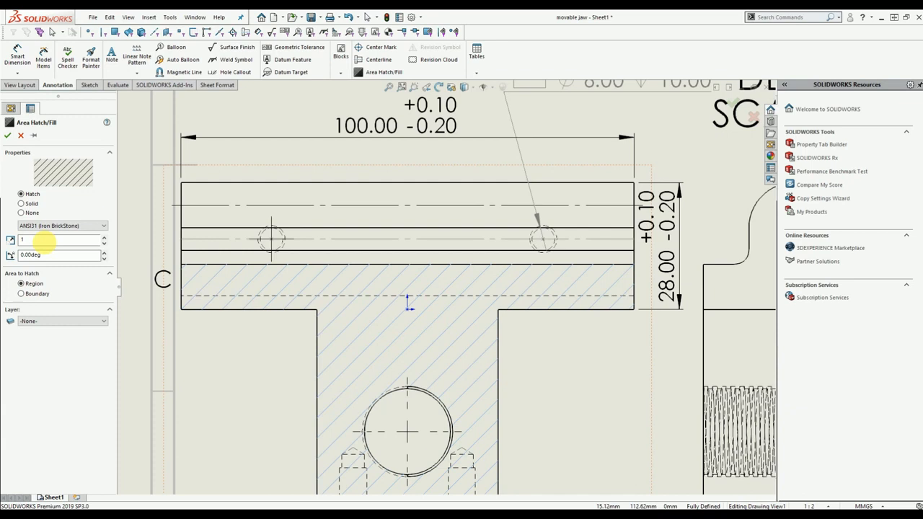
click(7, 137)
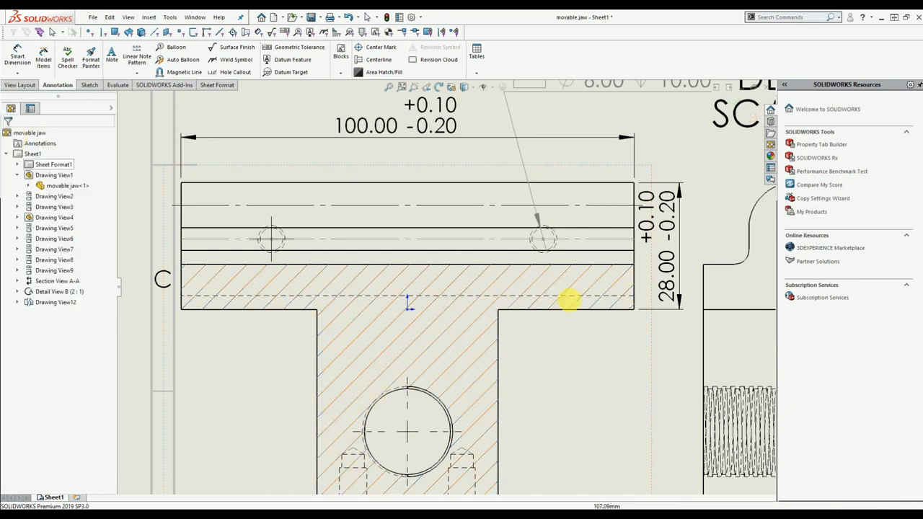
Insert a general table with four columns and three rows off the sheet, below the screw rod view
scroll(552, 291, up, 3)
middle_drag(580, 336, 450, 236)
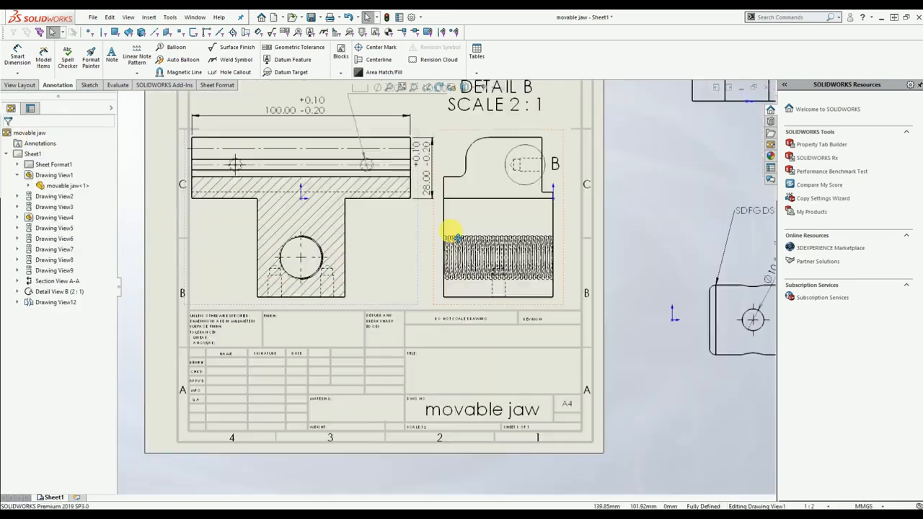
click(475, 74)
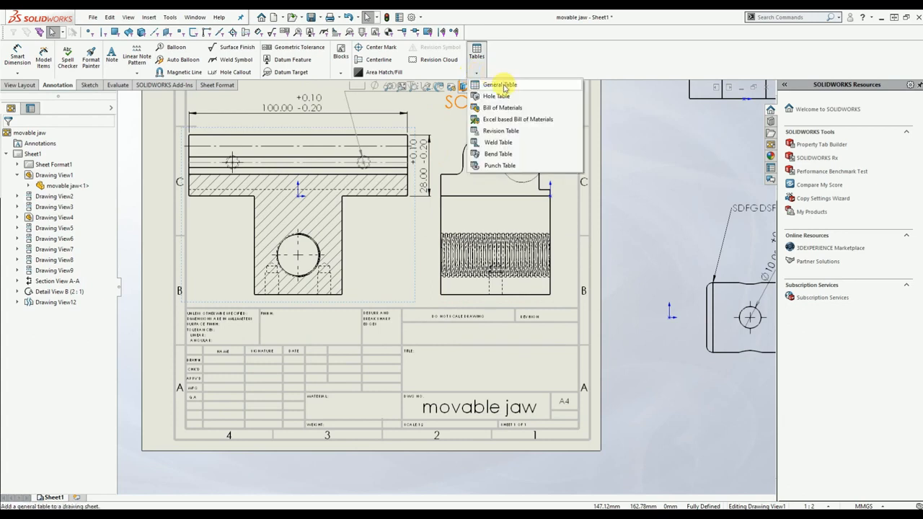
click(505, 86)
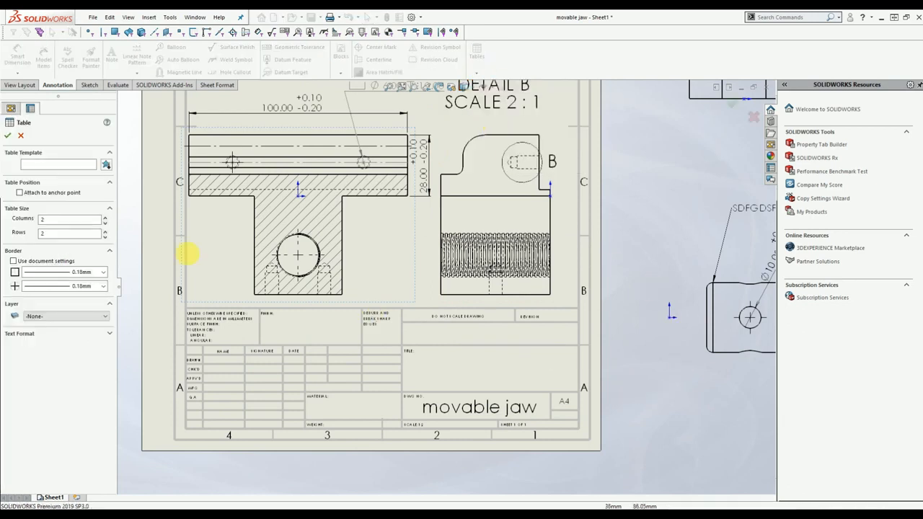
click(104, 217)
click(105, 217)
click(7, 136)
click(681, 368)
click(611, 484)
Enter FBFSBG in the first cell of the general table
middle_drag(674, 443, 551, 320)
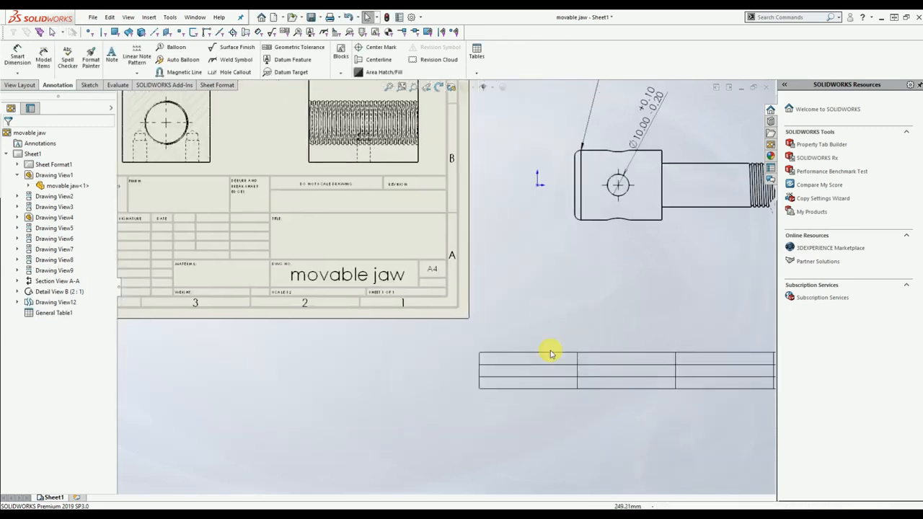
click(540, 358)
double_click(548, 382)
text(FBFSBG)
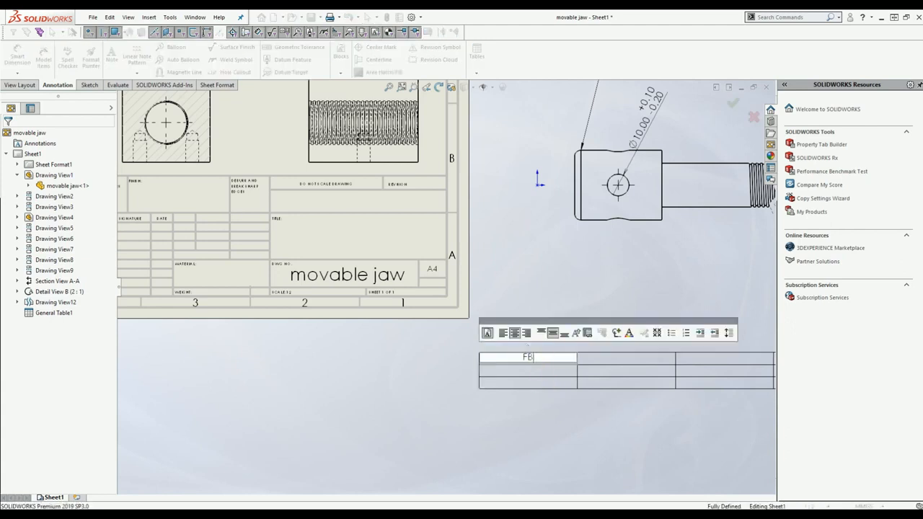
click(554, 268)
Open the sheet format for editing
middle_drag(356, 339, 449, 354)
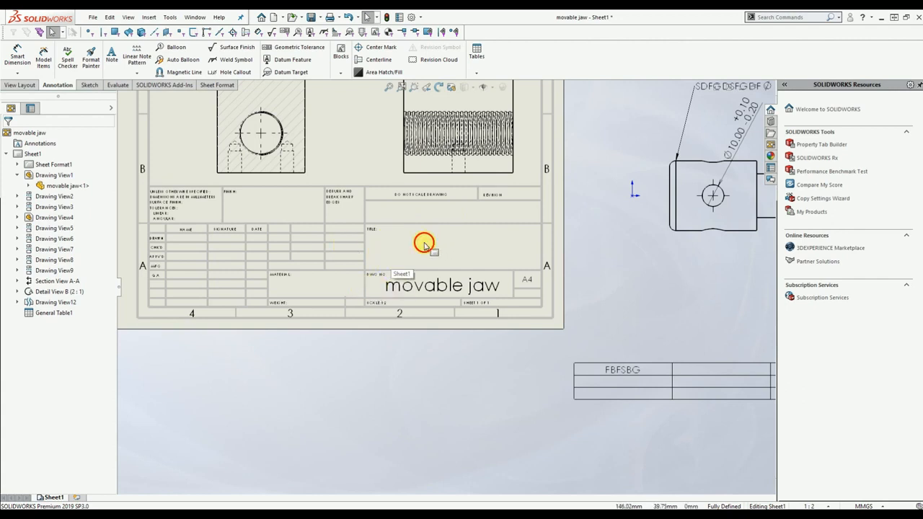
click(395, 243)
right_click(399, 245)
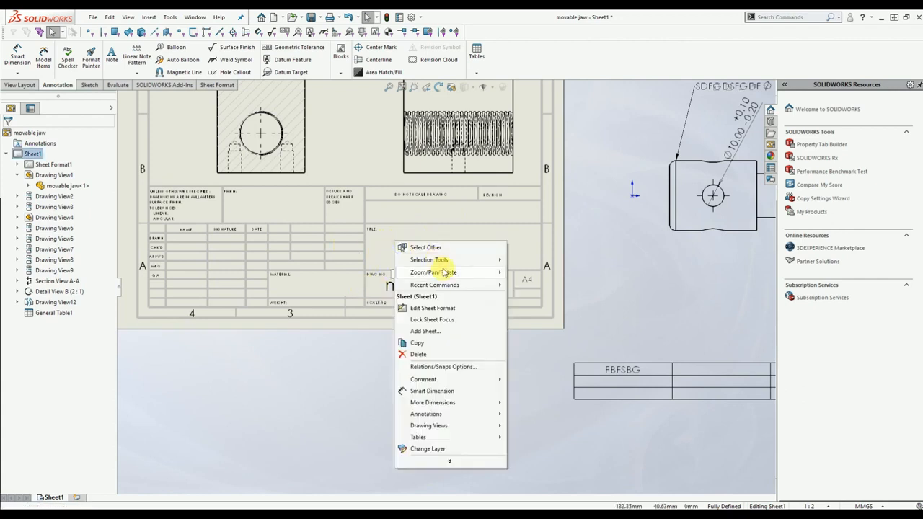
click(439, 309)
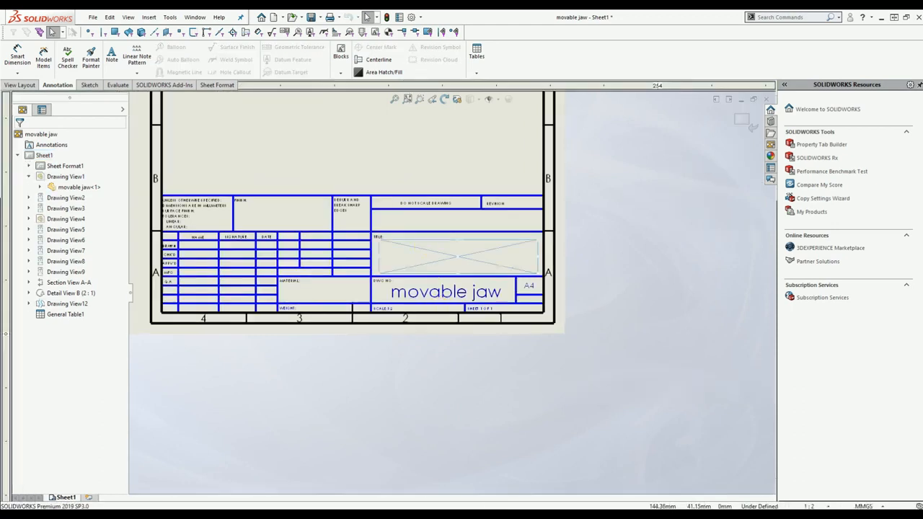
Fill in the title block's title field with VCX VXBGB
double_click(443, 249)
text(VCX VXBGB)
click(593, 257)
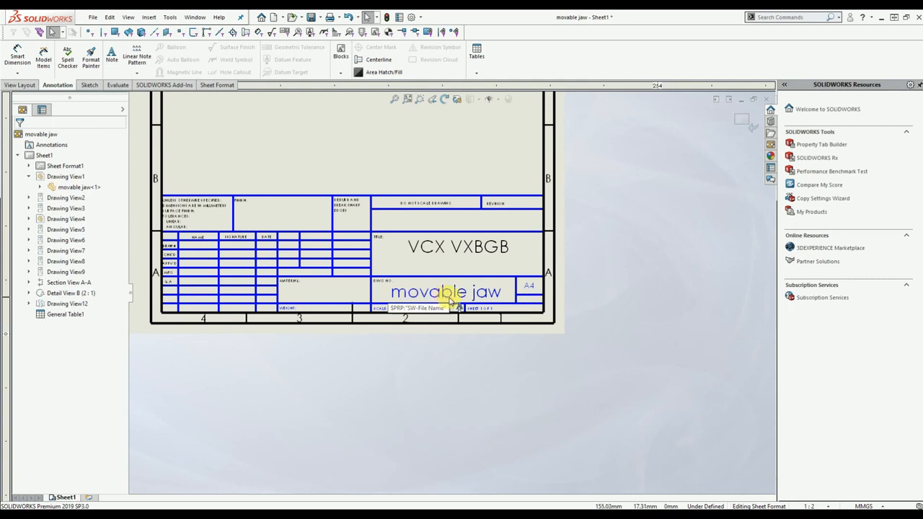
click(383, 380)
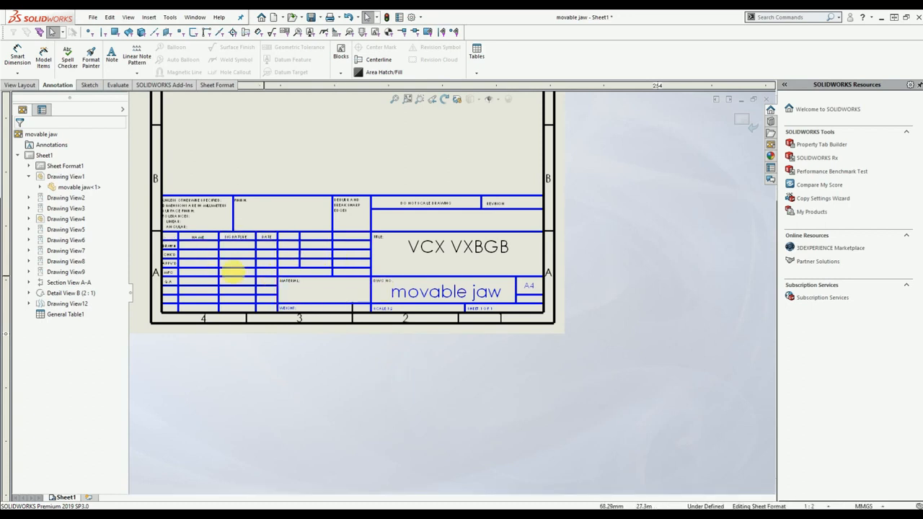
Trim the lowest horizontal grid line and the vertical segments directly above the title block's material field
scroll(354, 284, down, 2)
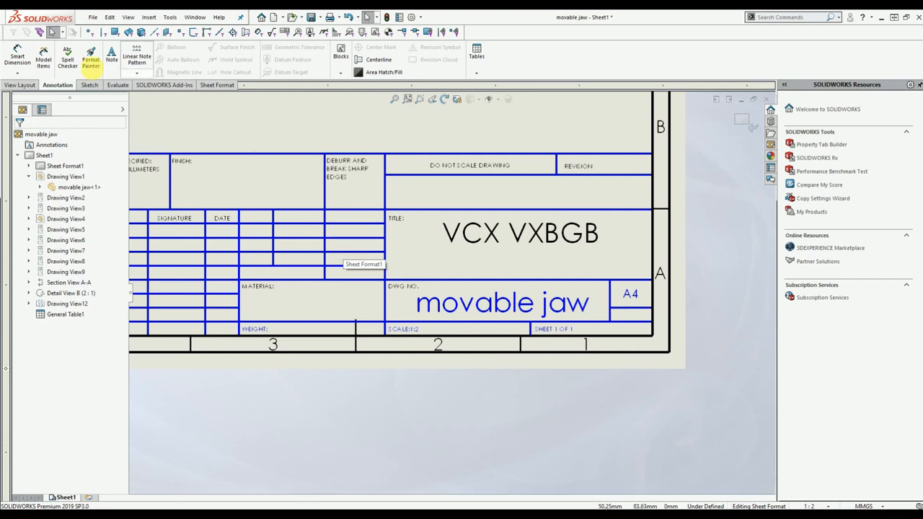
click(85, 85)
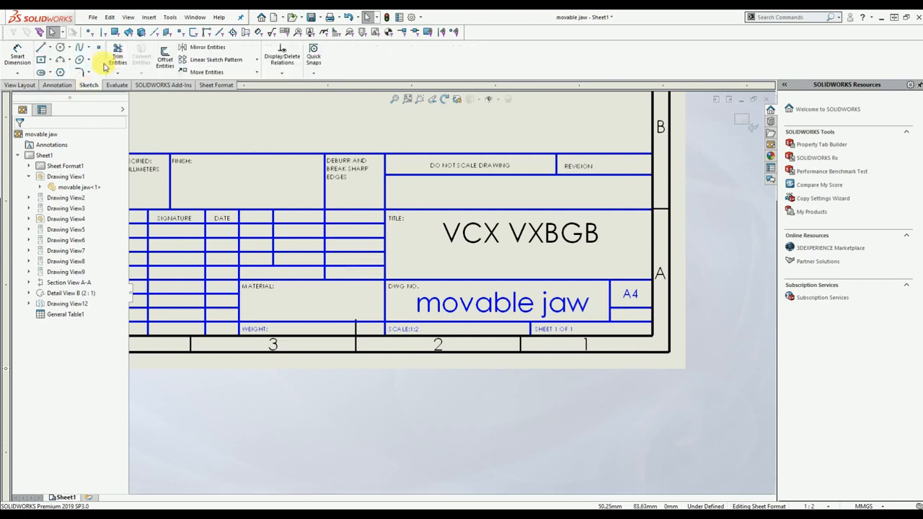
click(117, 56)
click(325, 261)
click(328, 267)
click(274, 261)
click(262, 266)
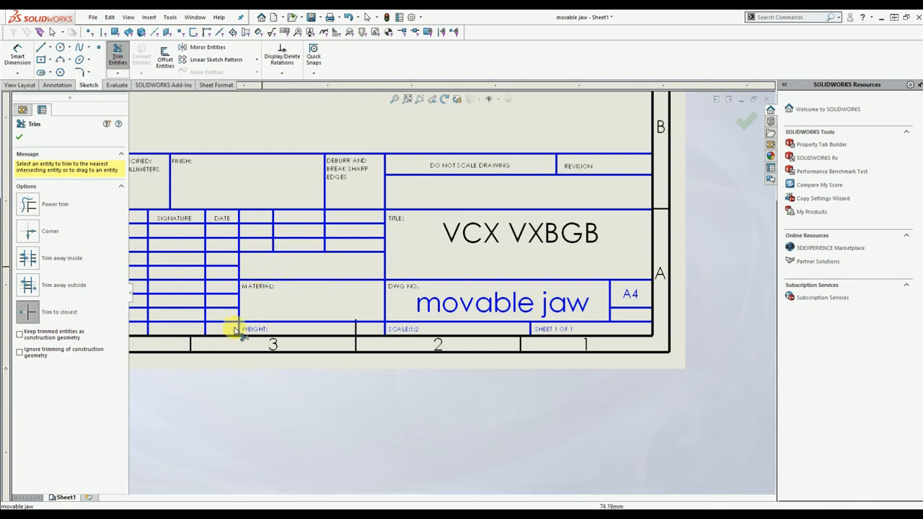
click(19, 137)
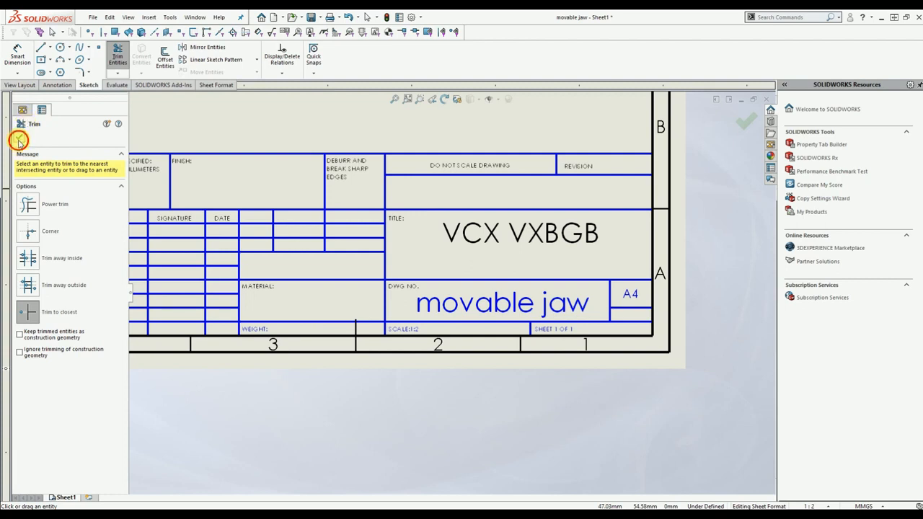
Delete all title block lines and notes from the sheet format, keeping the border, and return to editing the sheet
middle_drag(354, 299, 501, 290)
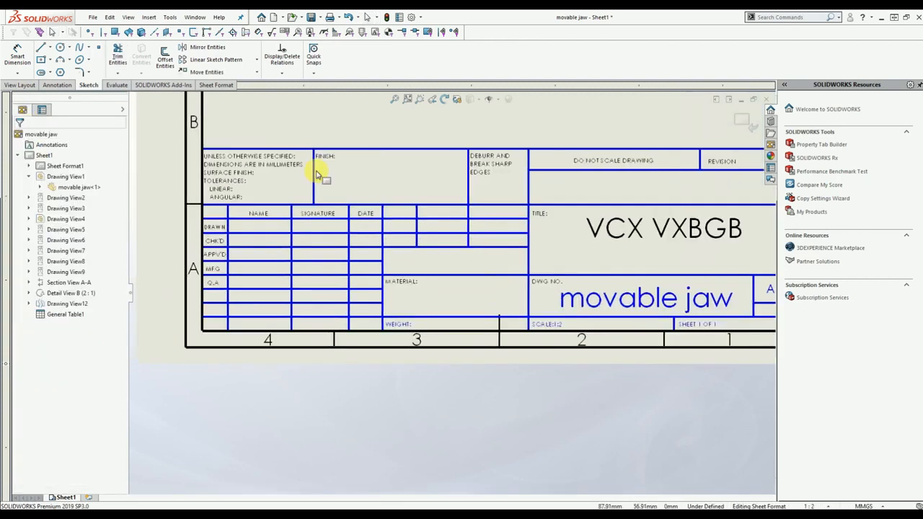
scroll(567, 268, up, 4)
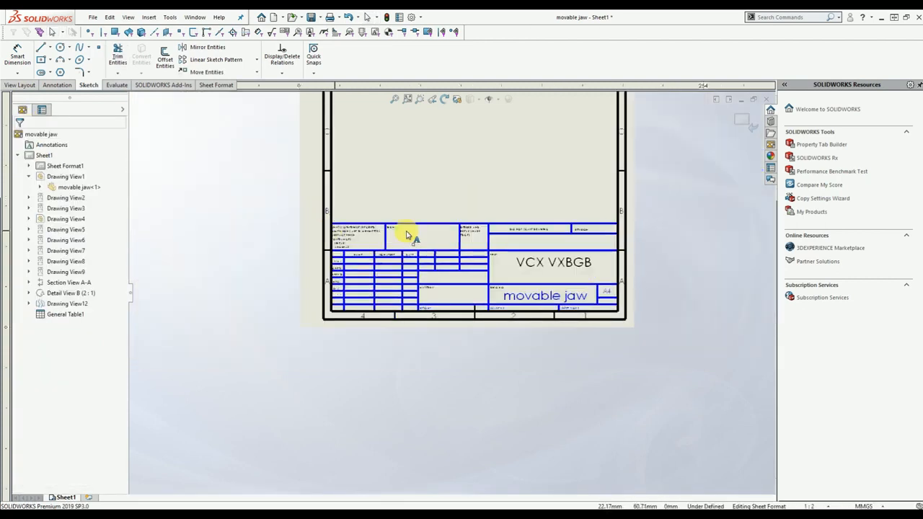
drag(272, 201, 646, 393)
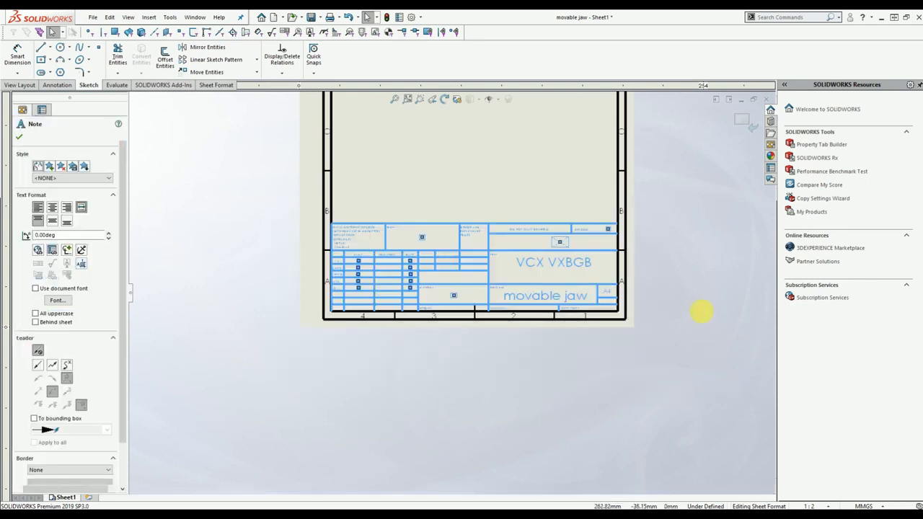
key(Delete)
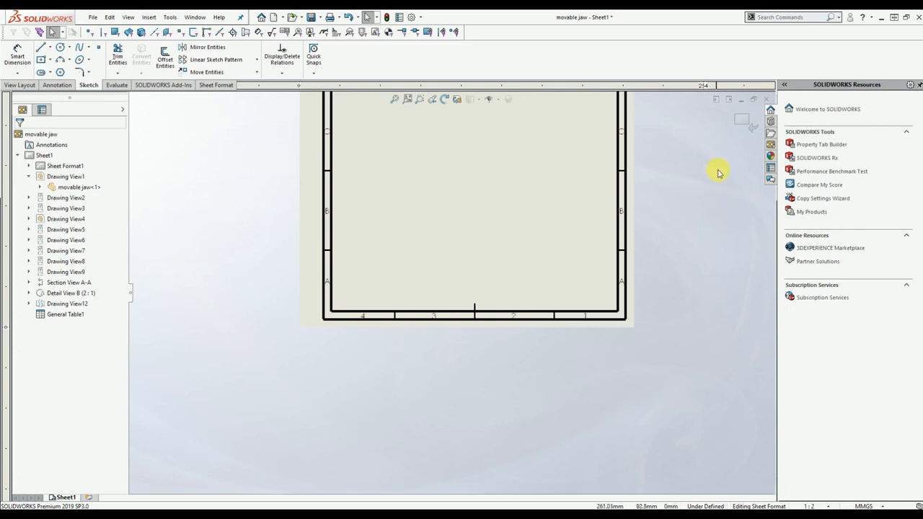
click(742, 117)
middle_drag(565, 283, 347, 286)
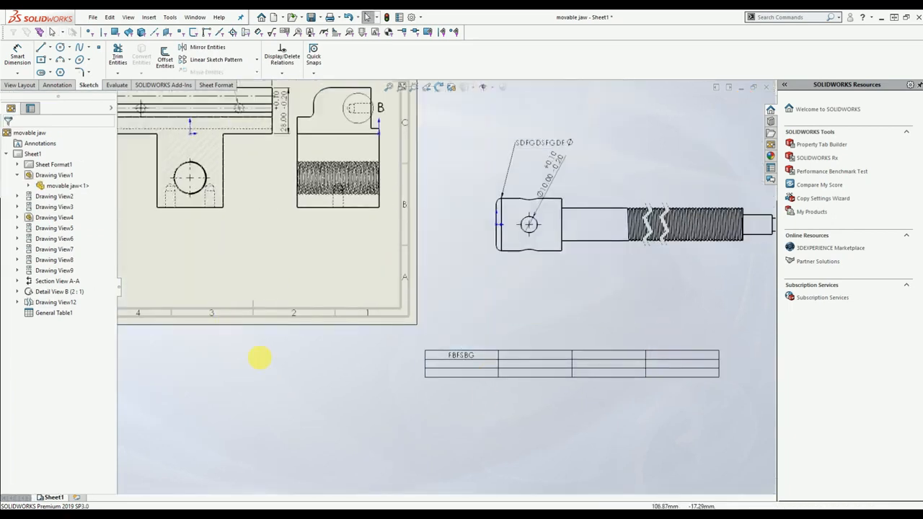
scroll(437, 303, up, 2)
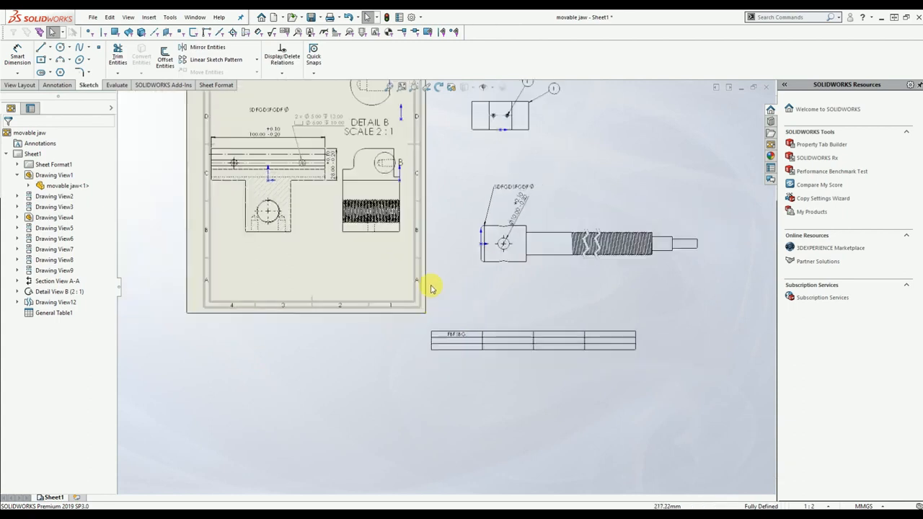
middle_drag(397, 205, 407, 297)
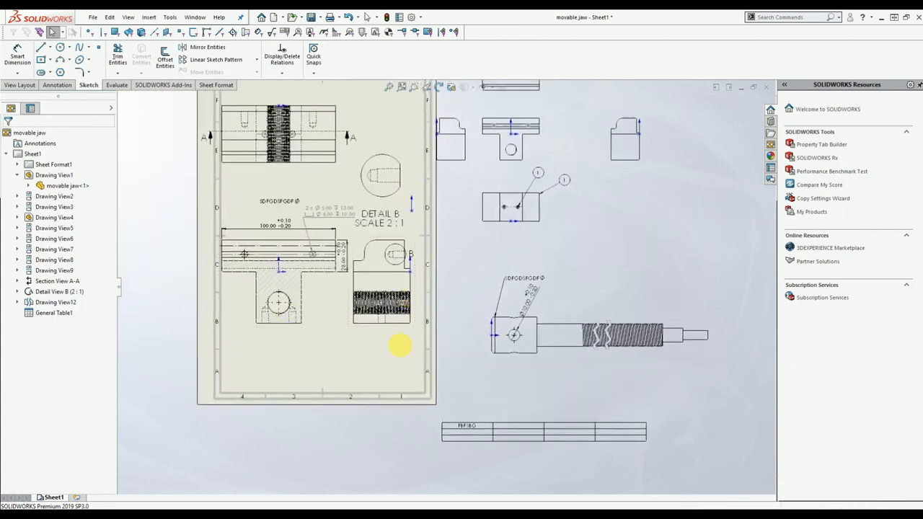